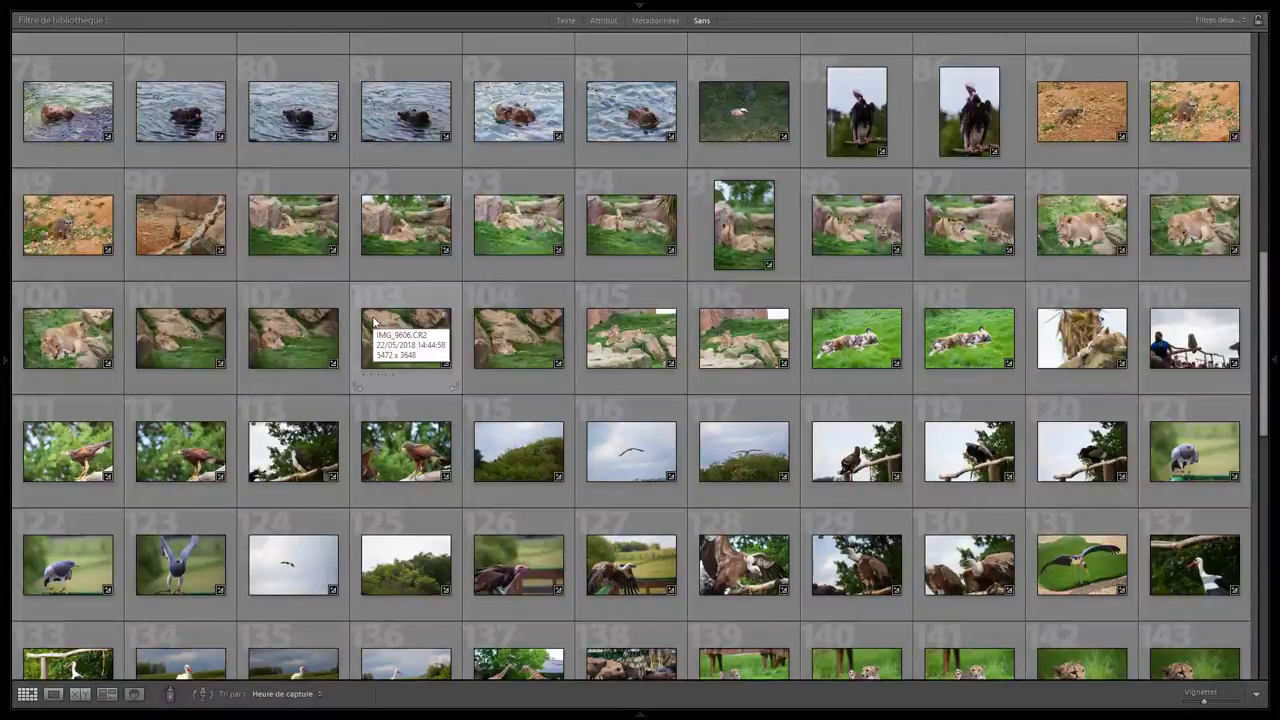
# Open the photo of the raptor gliding against the cloudy sky (IMG_9703.CR2) and inspect the bird close up and in full frame.
pyautogui.press('Home')
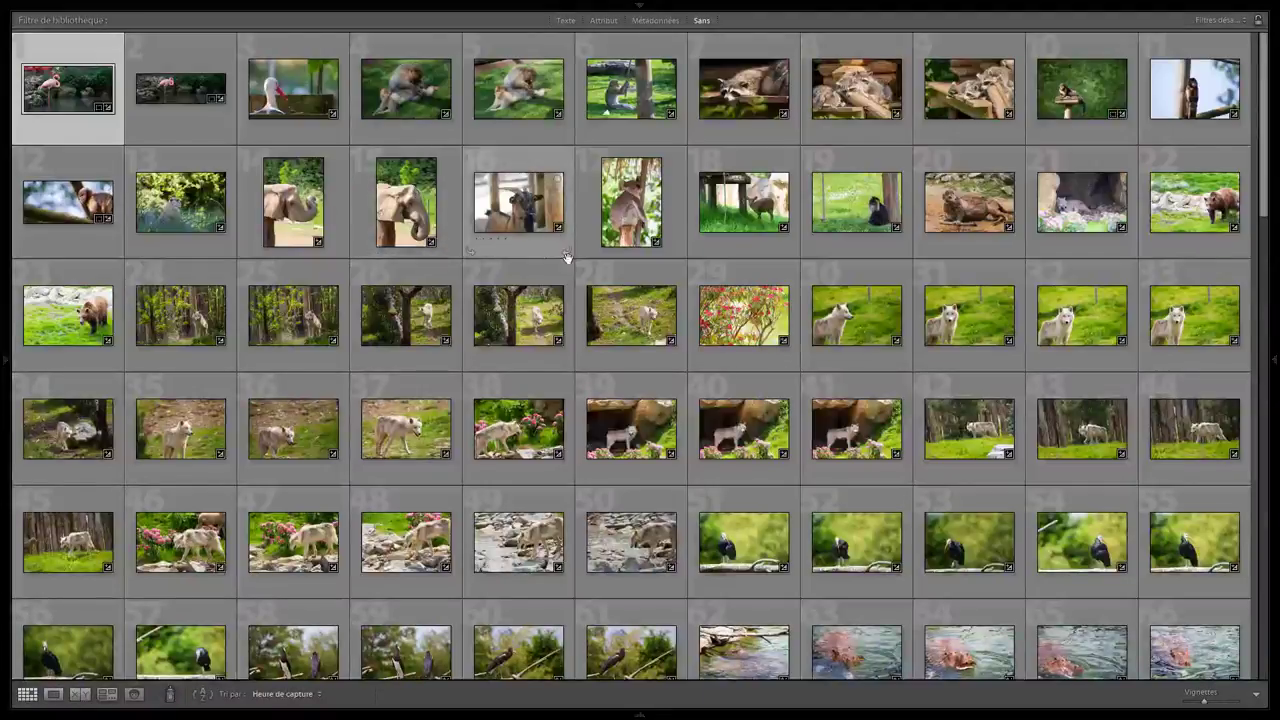
pyautogui.scroll(-4, 389, 260)
pyautogui.scroll(-5, 389, 260)
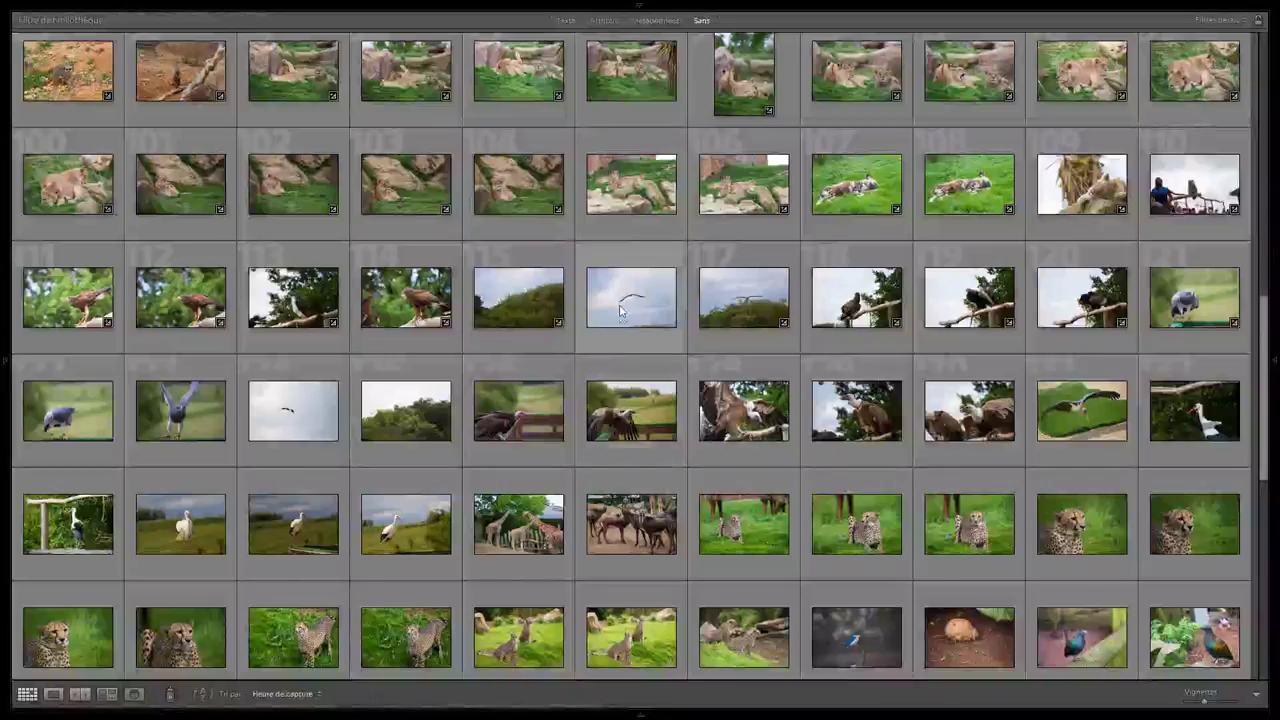
pyautogui.doubleClick(620, 308)
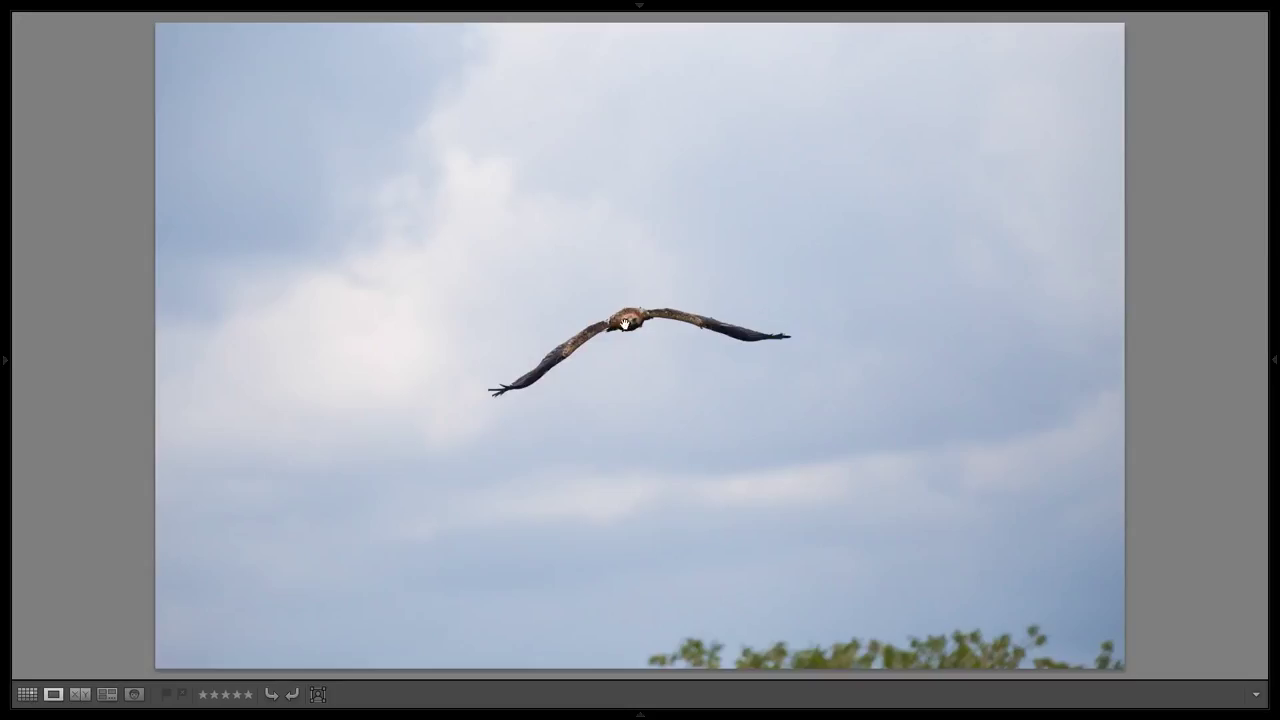
pyautogui.click(624, 322)
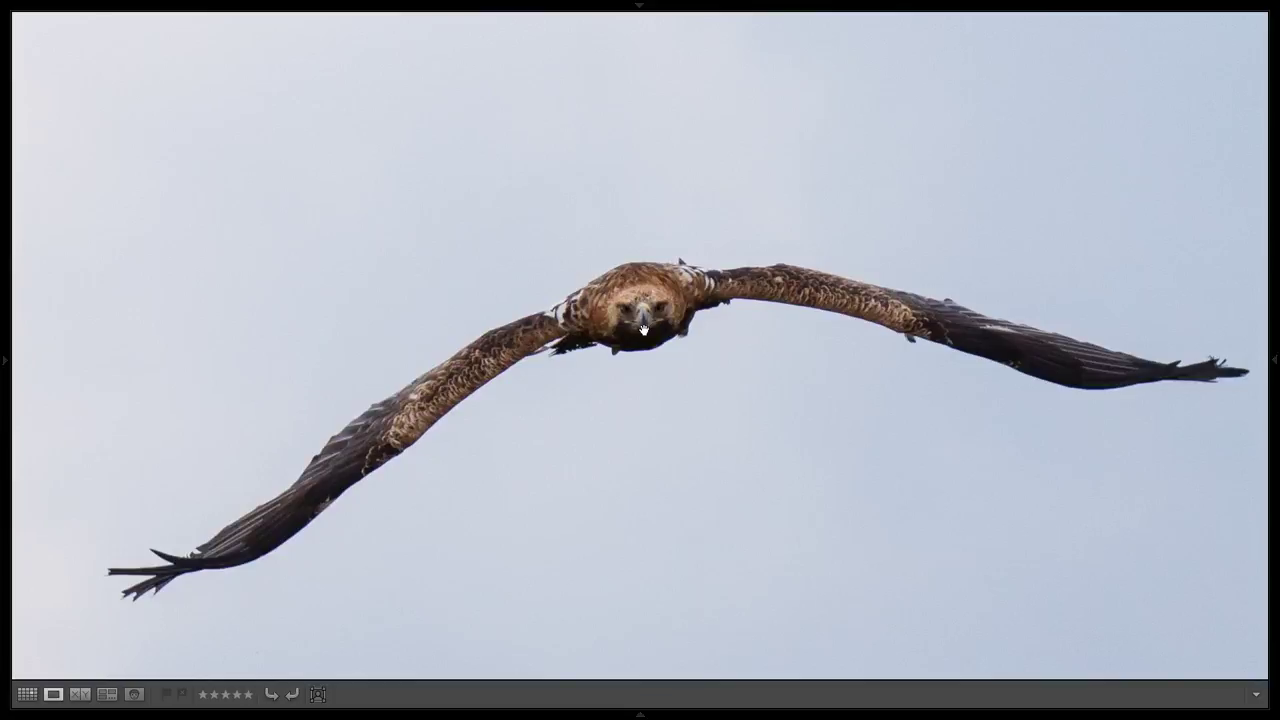
pyautogui.click(643, 329)
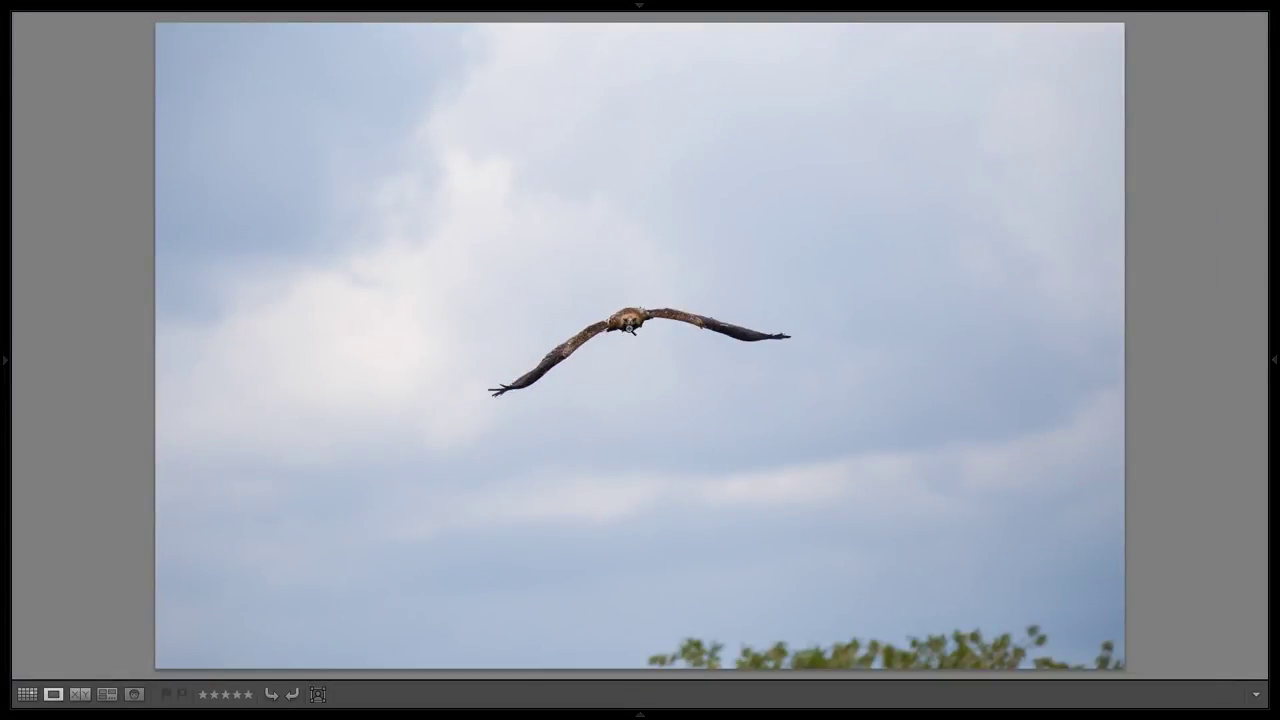
pyautogui.click(615, 320)
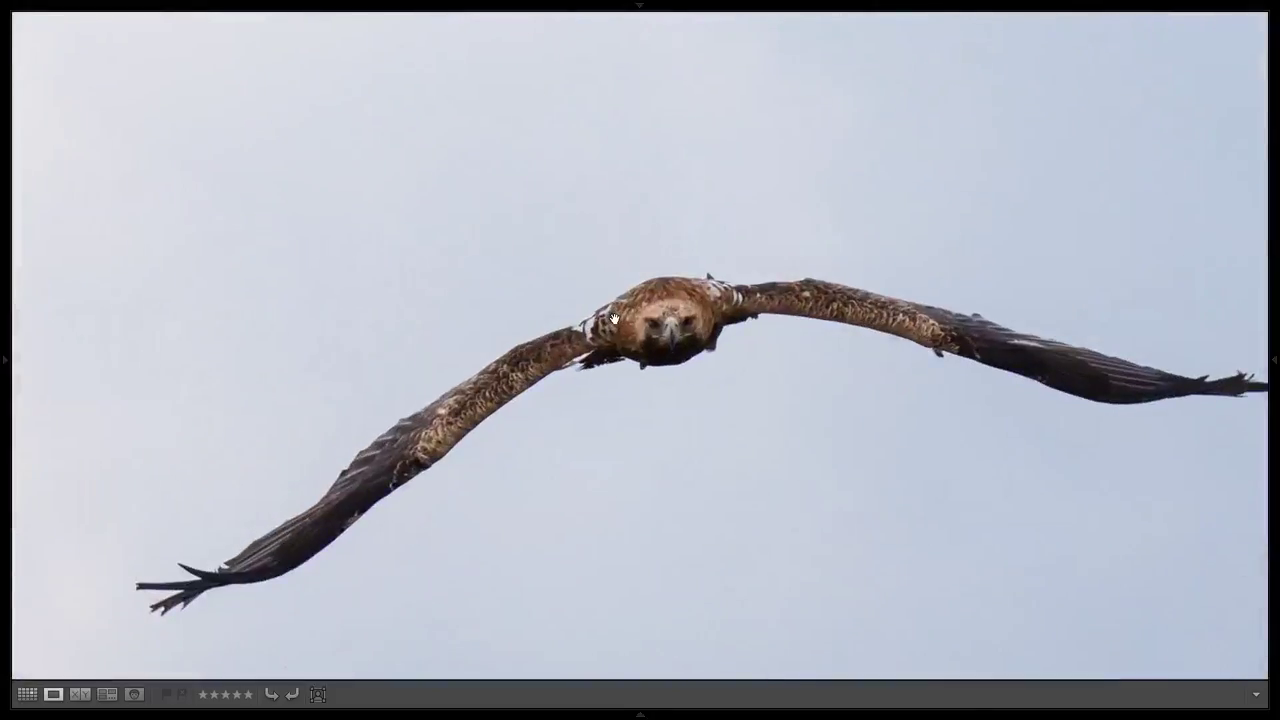
pyautogui.click(614, 319)
# View the following bird-of-prey photos and return to the one of the raptor flying above the trees.
pyautogui.press('Right')
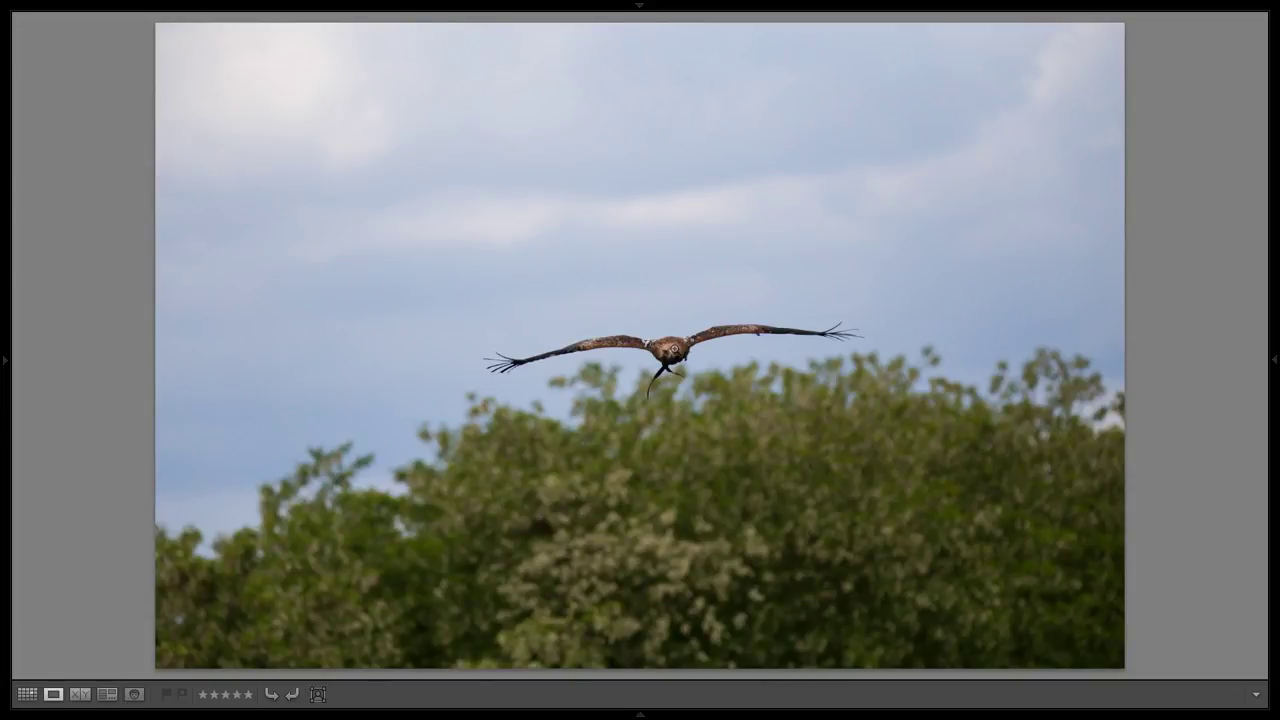
pyautogui.press('Right')
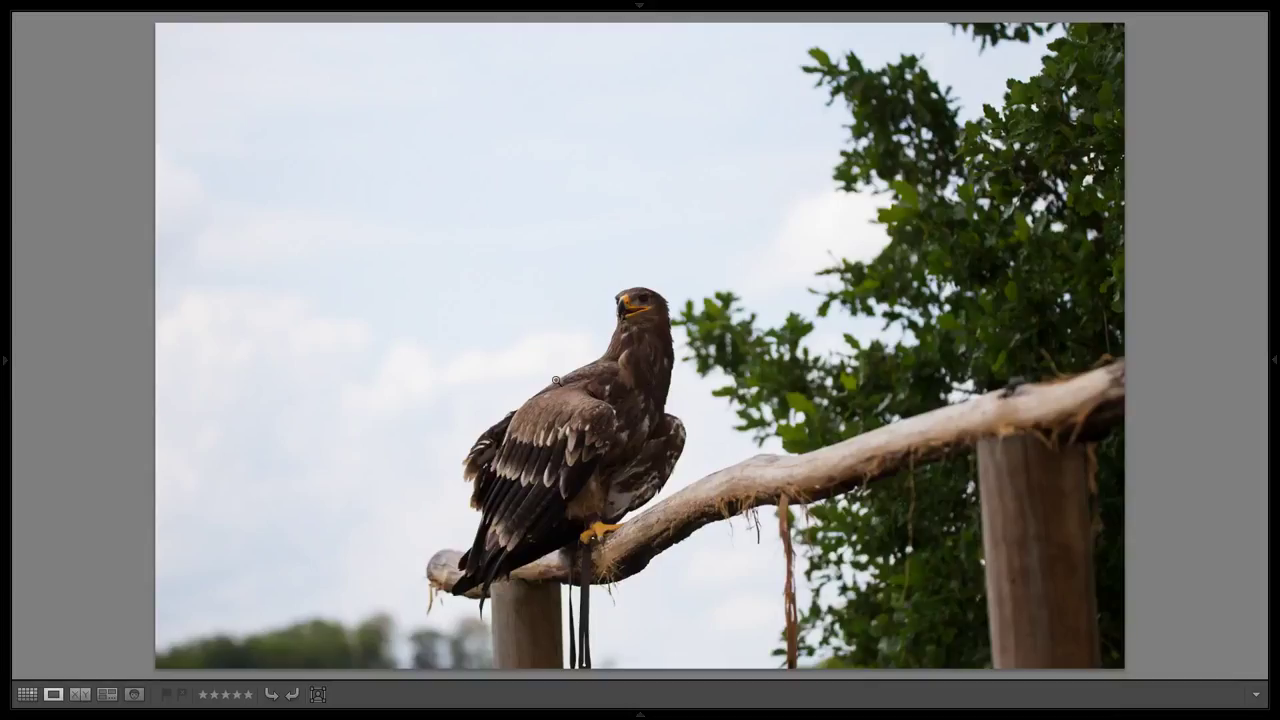
pyautogui.press('Left')
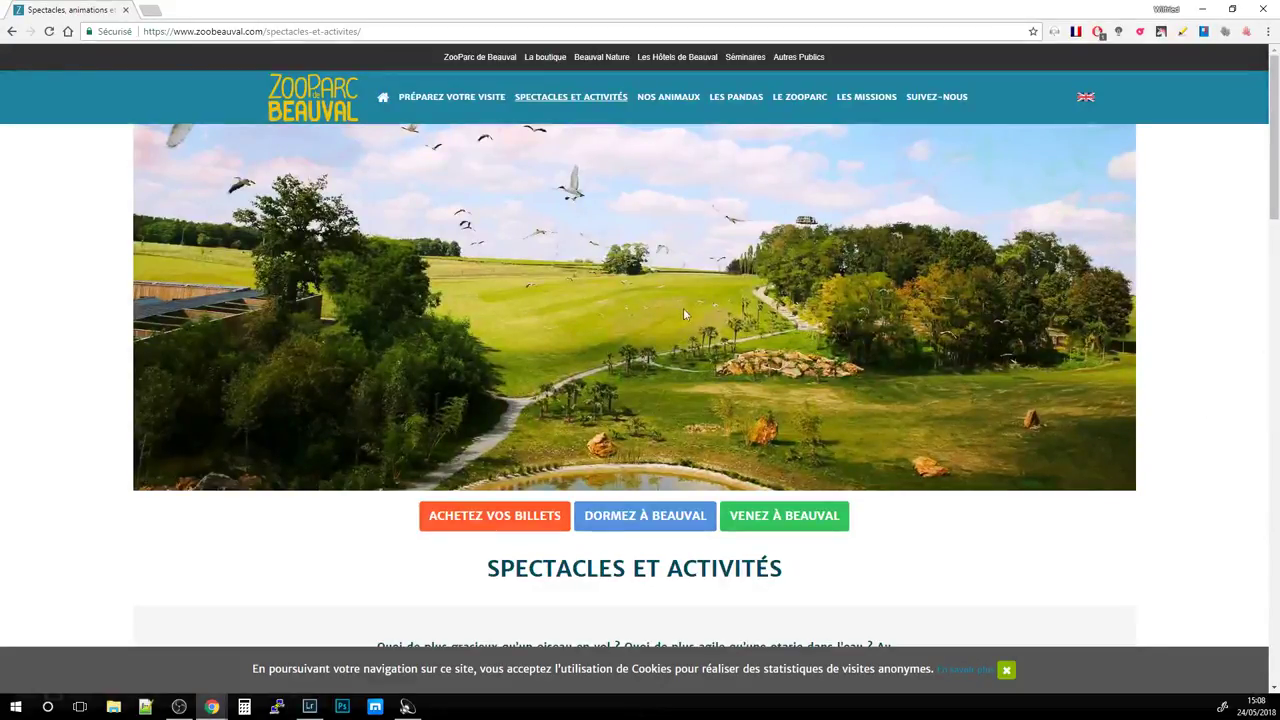
# Switch to Chrome and look through the ZooParc de Beauval page on shows and activities.
pyautogui.scroll(-3, 601, 261)
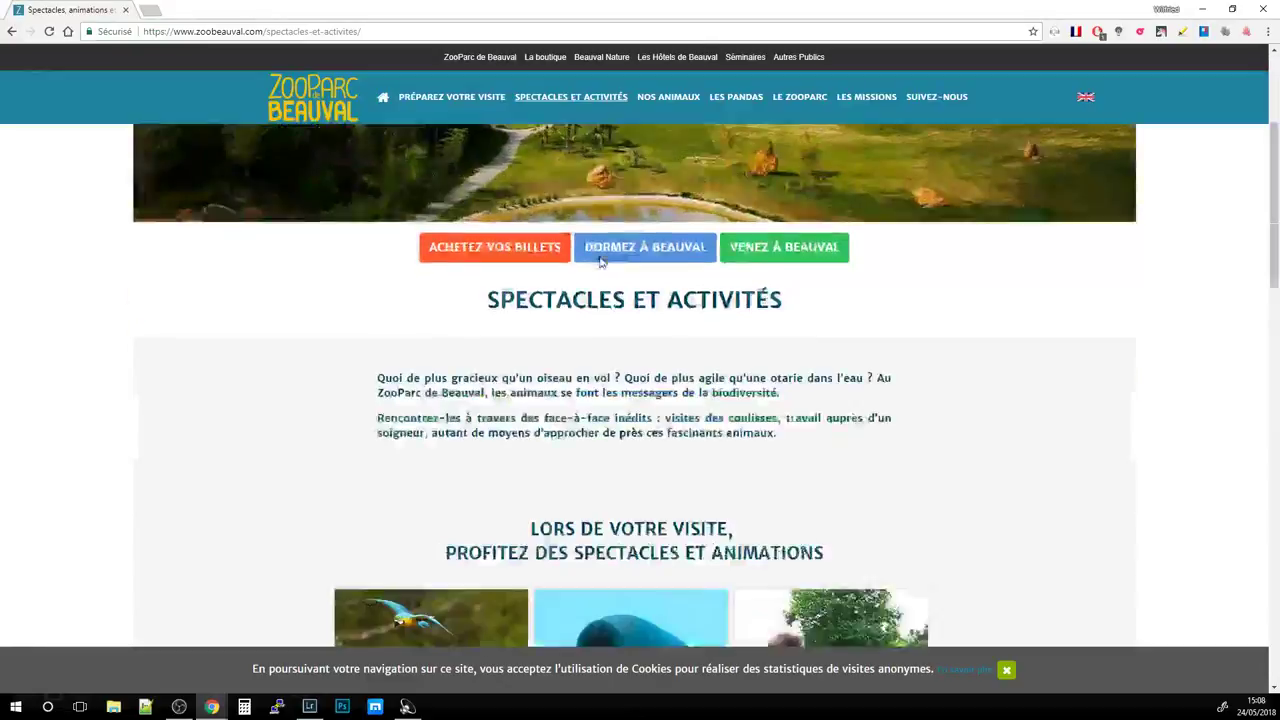
pyautogui.scroll(-10, 601, 261)
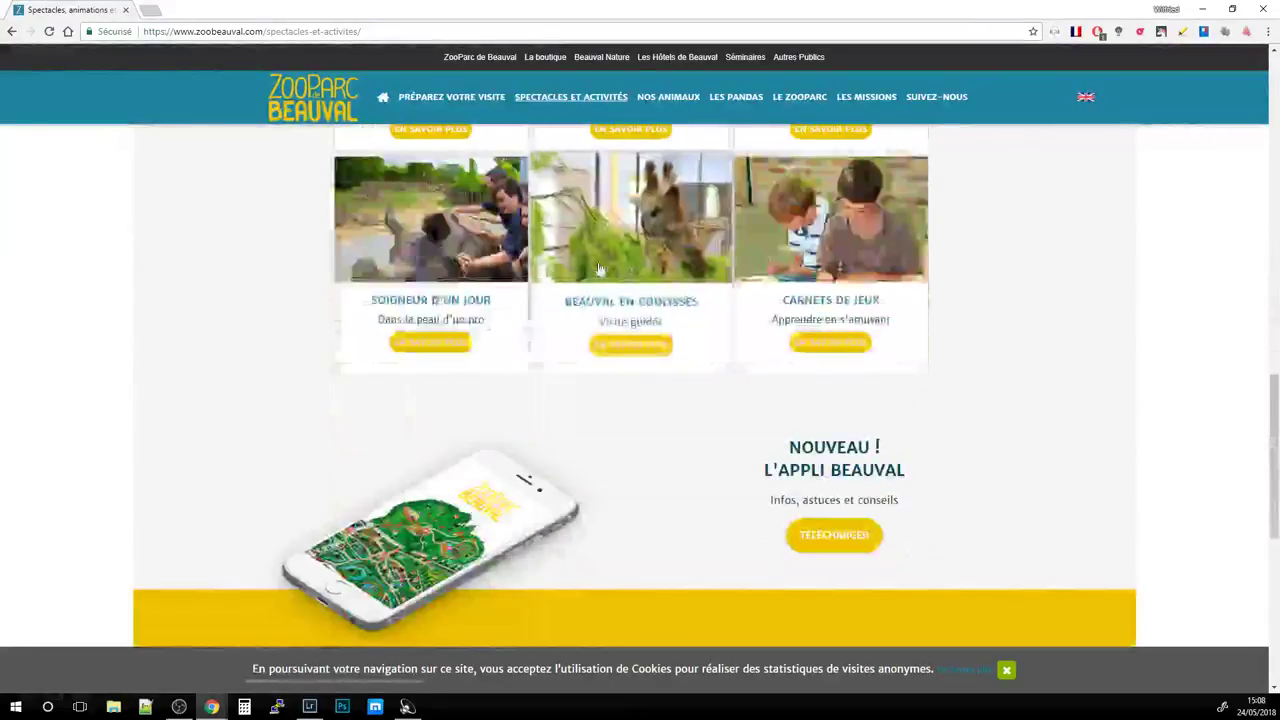
pyautogui.scroll(-6, 600, 300)
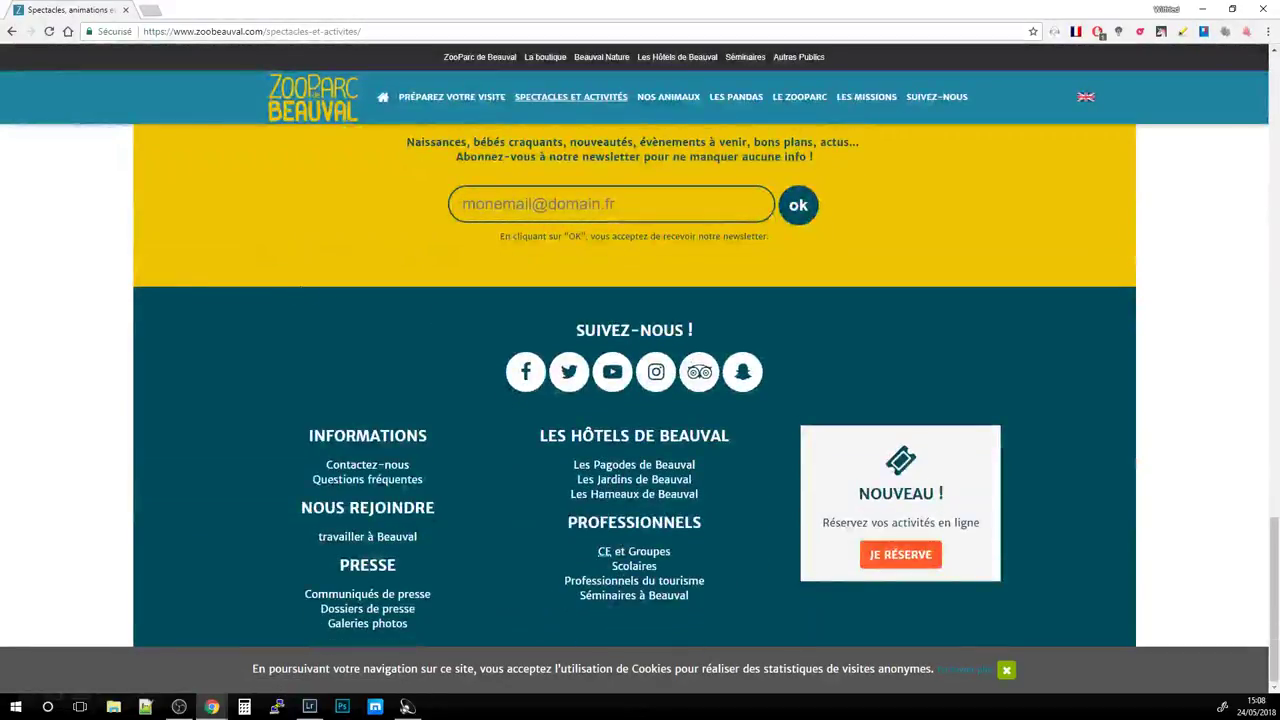
# Return to the Google results, show image results for the Beauval bird show, and open the TripAdvisor page of the amphitheatre photo.
pyautogui.hotkey('alt', 'Left')
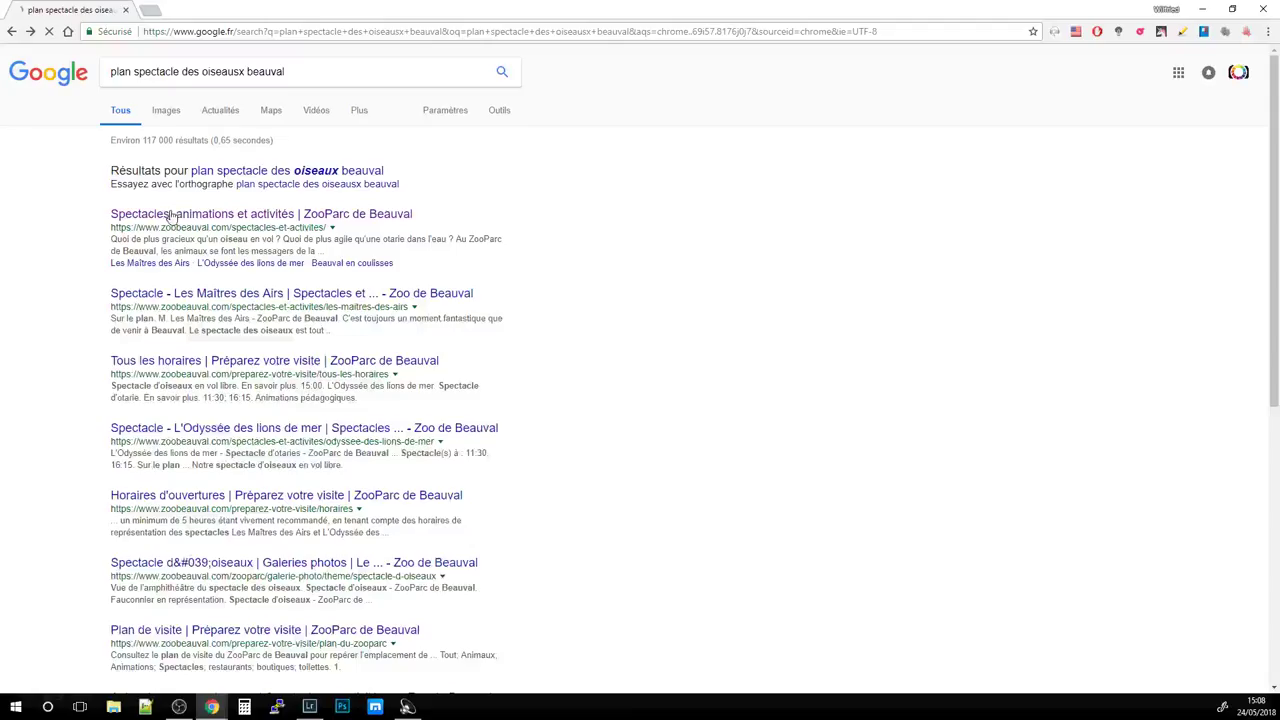
pyautogui.click(166, 110)
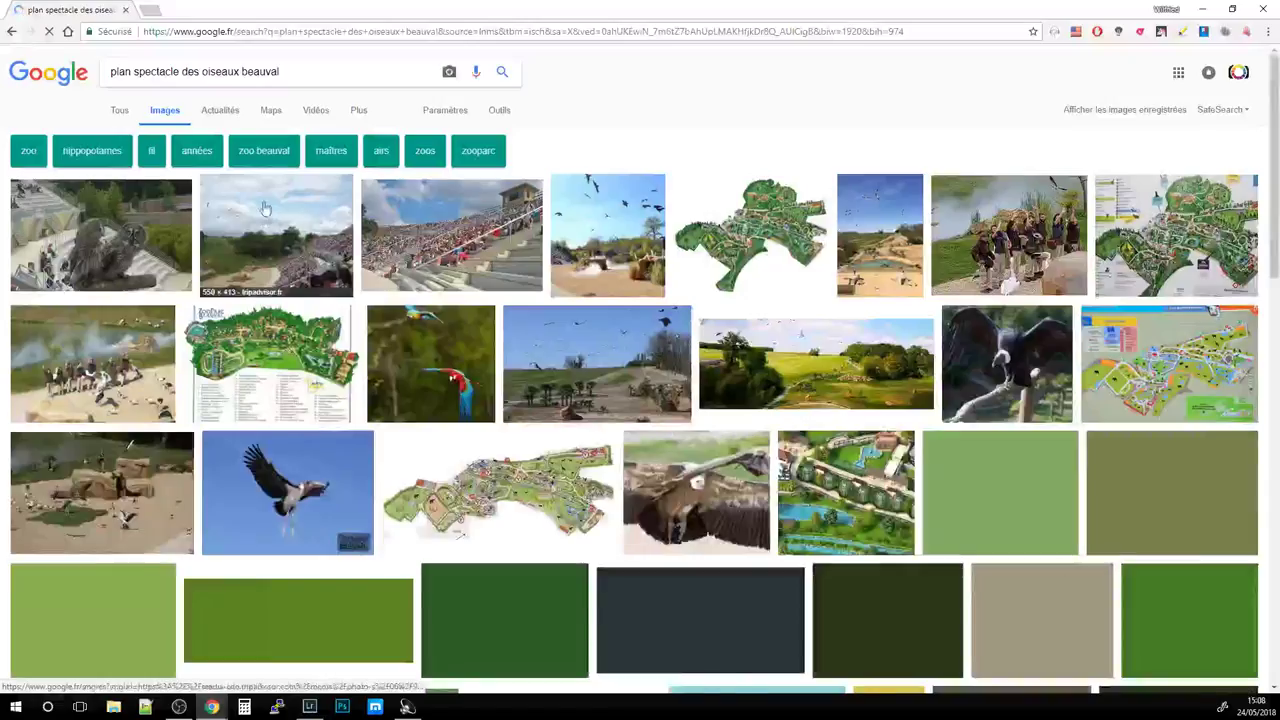
pyautogui.click(398, 258)
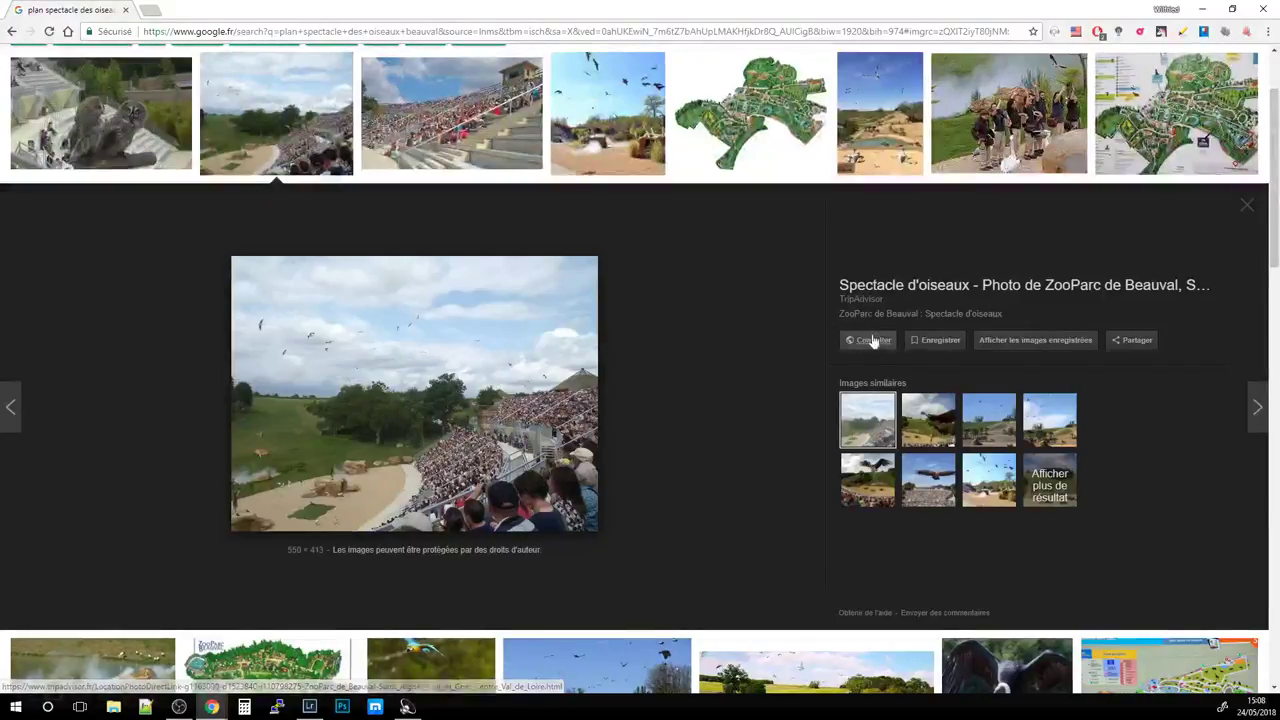
pyautogui.click(484, 411)
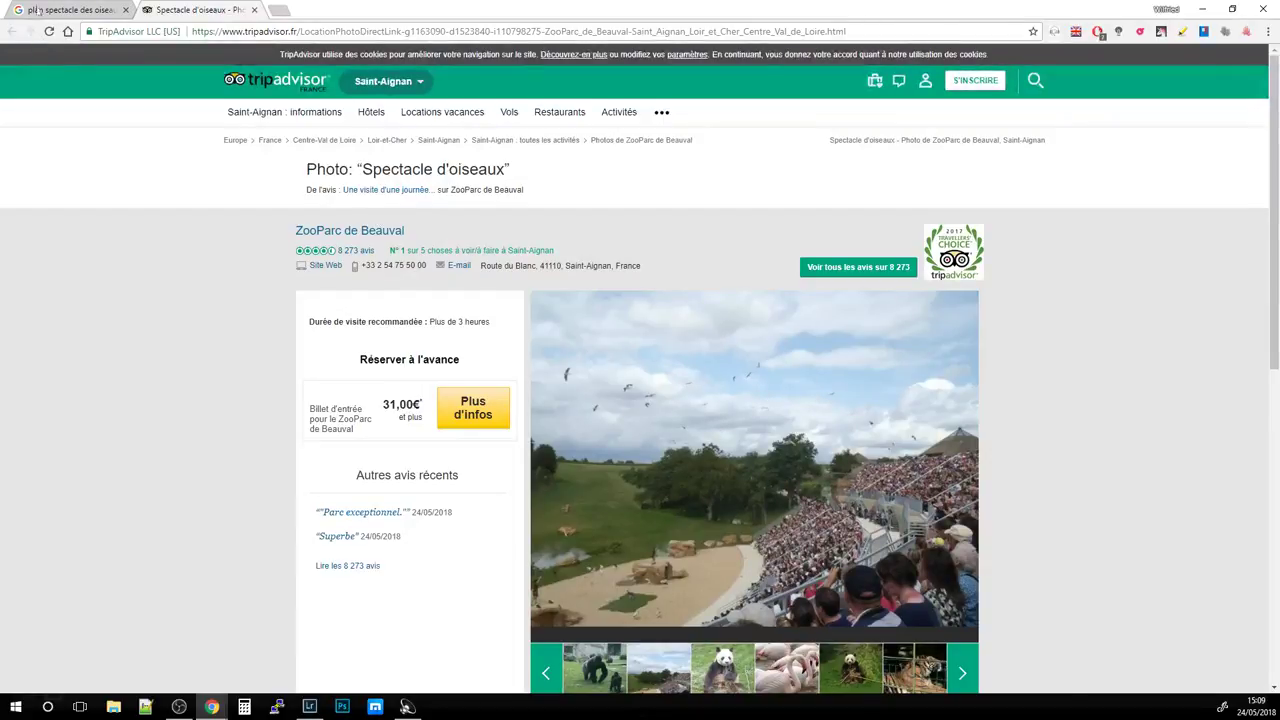
# Go back to the Google image results and preview the photo of a vulture perched in front of the crowded stands.
pyautogui.click(70, 9)
pyautogui.scroll(2, 626, 251)
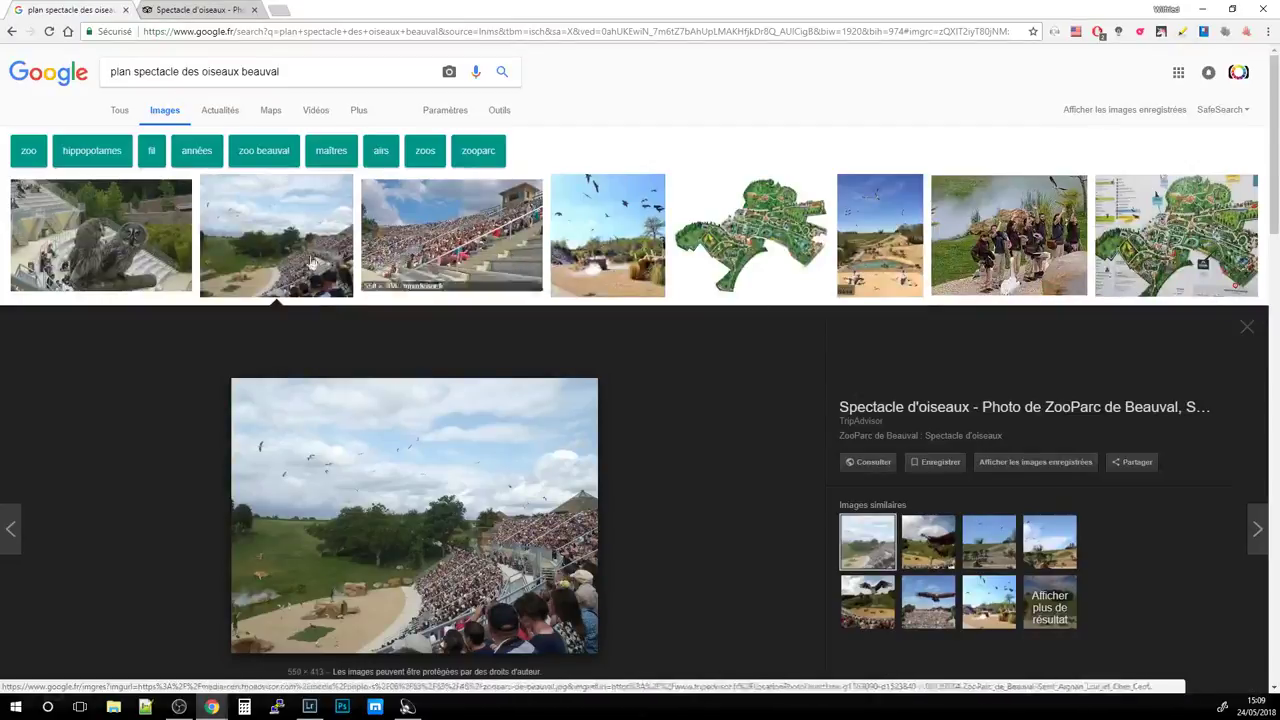
pyautogui.scroll(-5, 248, 293)
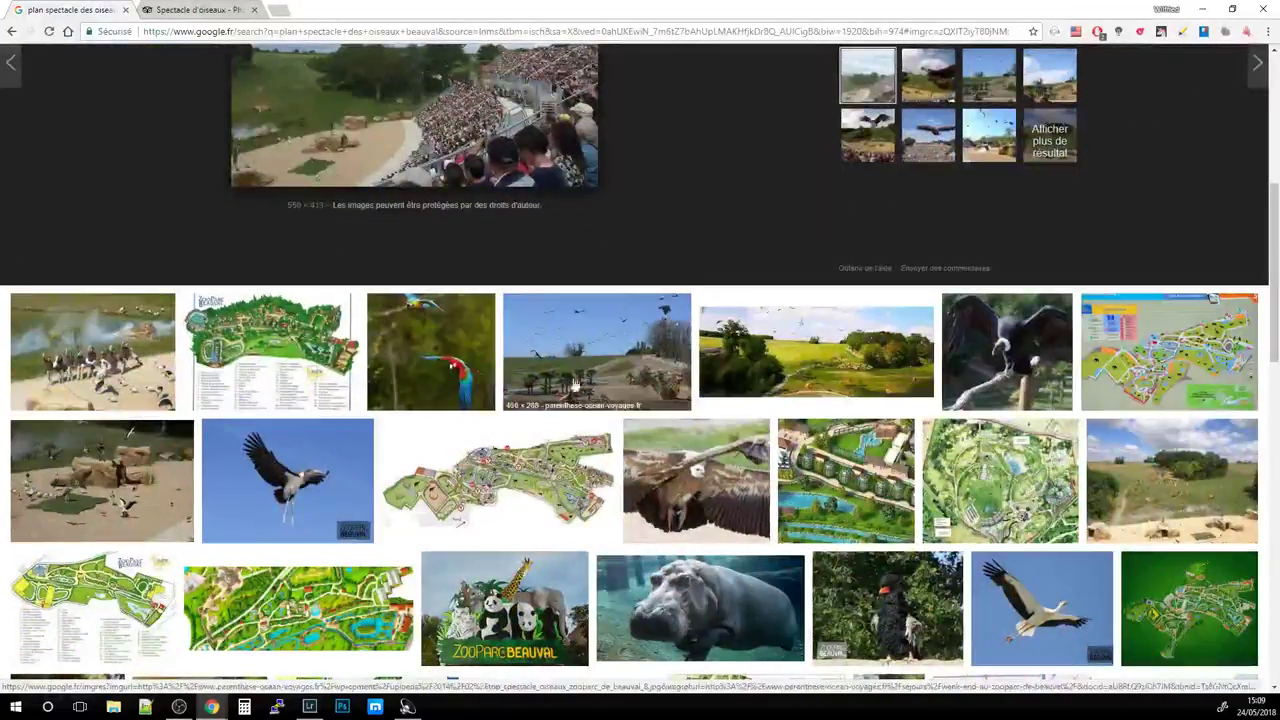
pyautogui.scroll(-7, 485, 377)
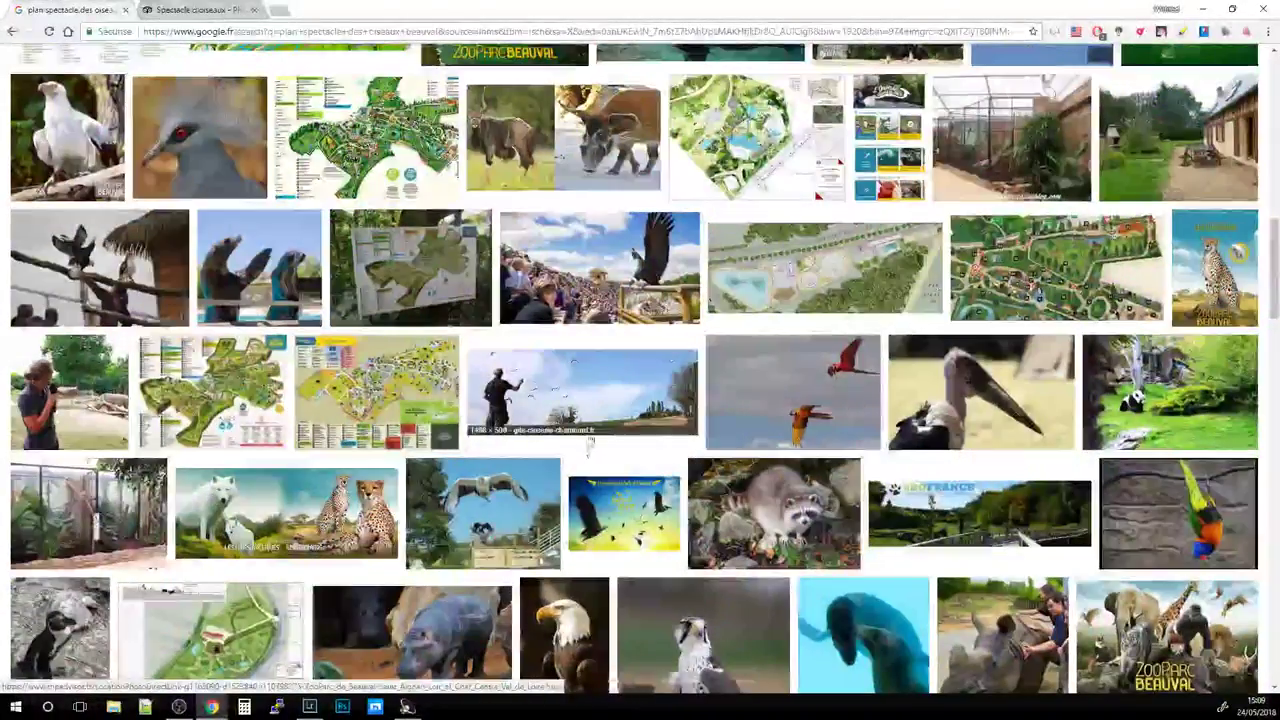
pyautogui.click(625, 300)
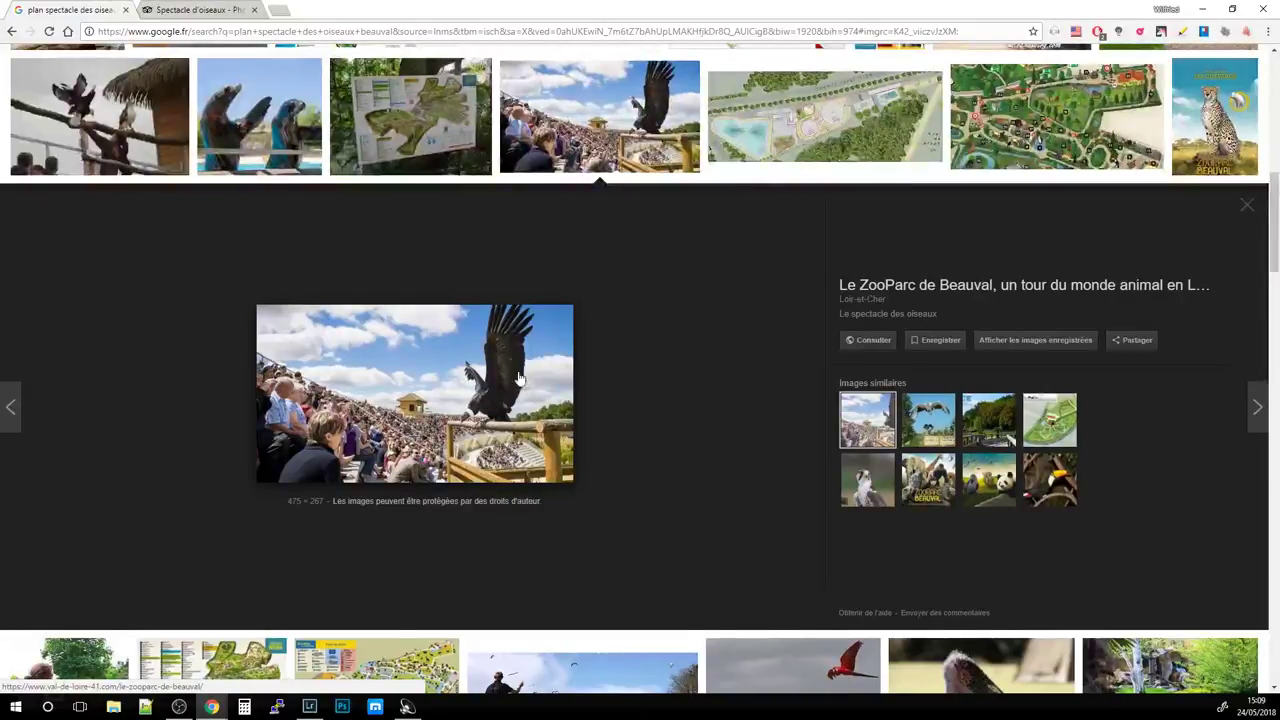
# Look through more bird show images, revisit the TripAdvisor amphitheatre photo, and switch back to Lightroom.
pyautogui.scroll(-4, 512, 380)
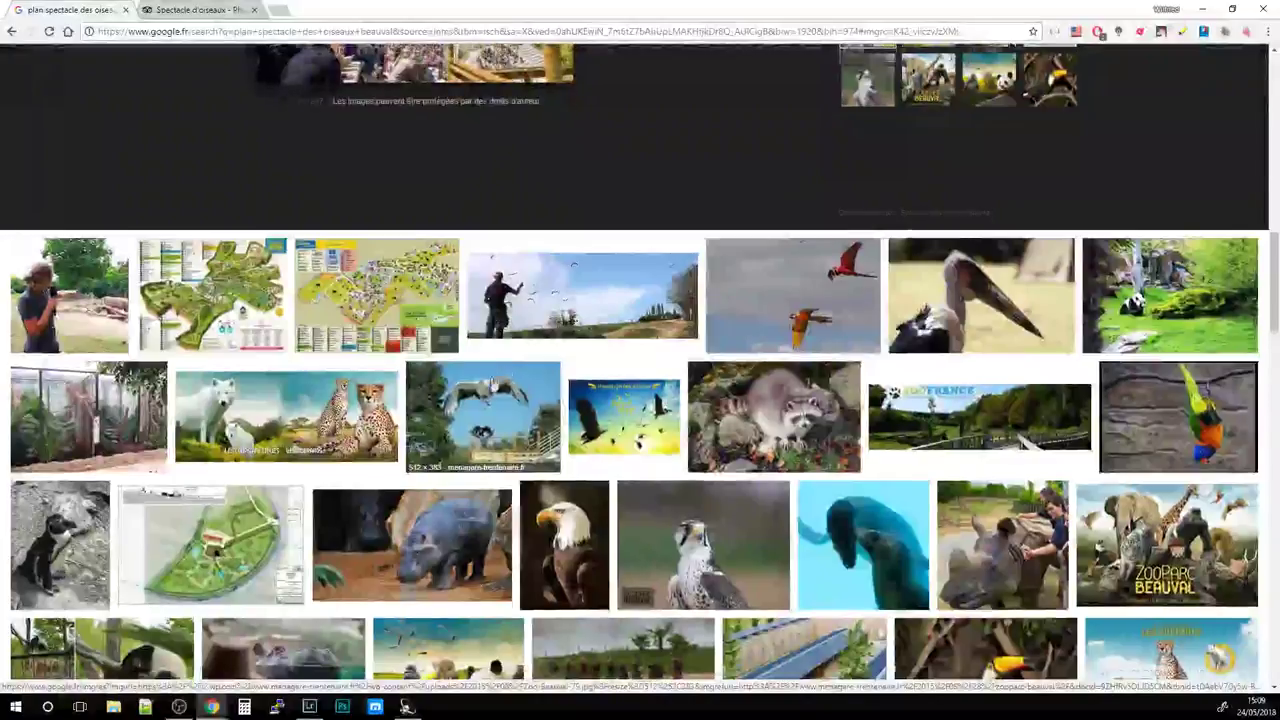
pyautogui.scroll(7, 507, 370)
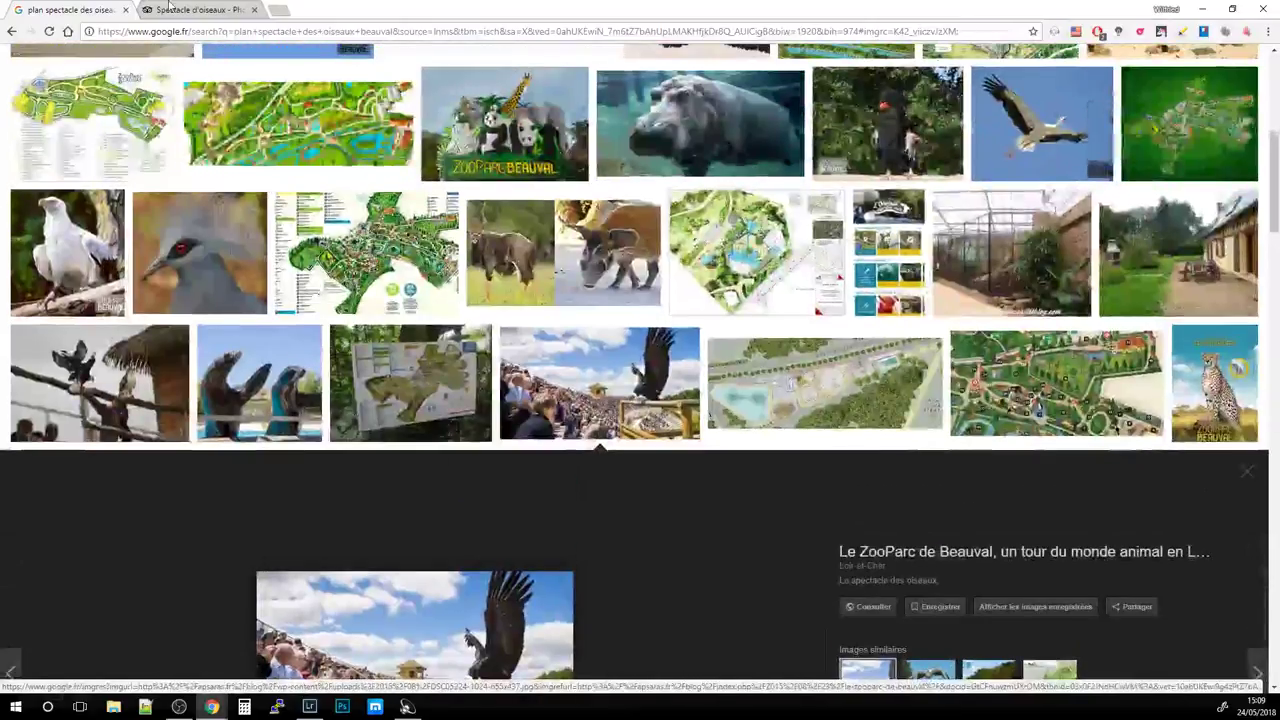
pyautogui.hotkey('ctrl', 'Tab')
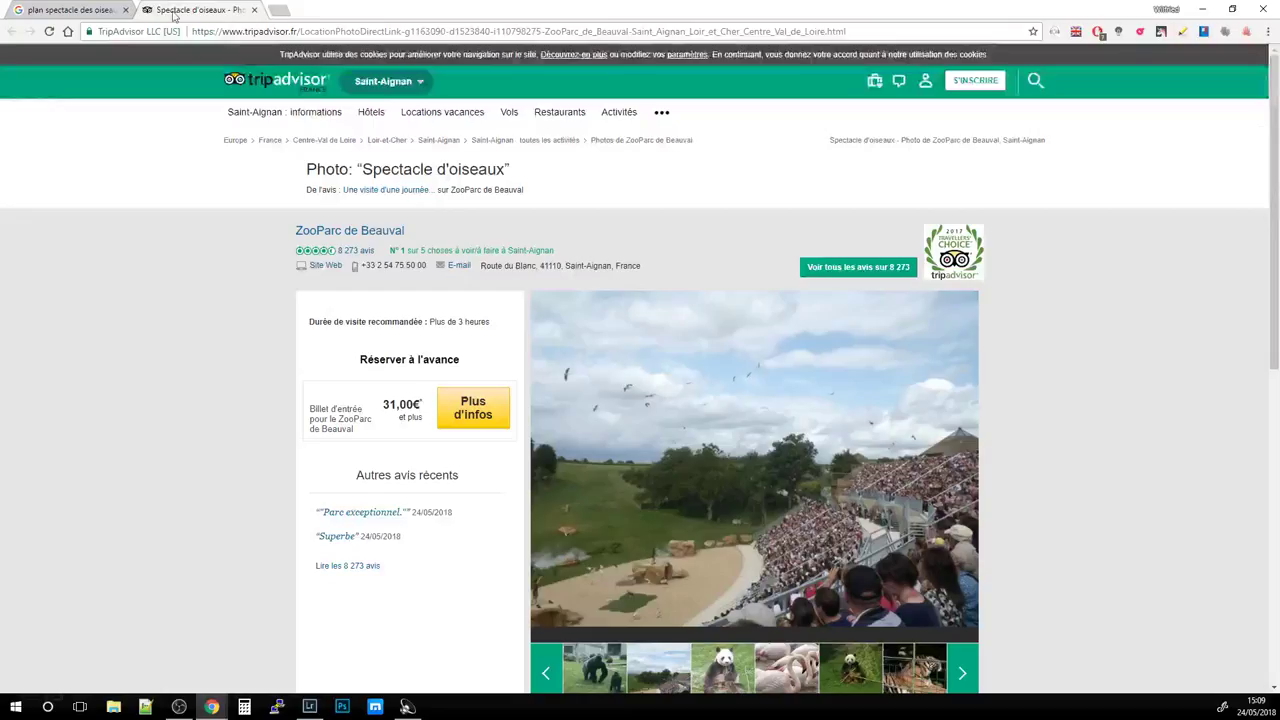
pyautogui.click(1273, 6)
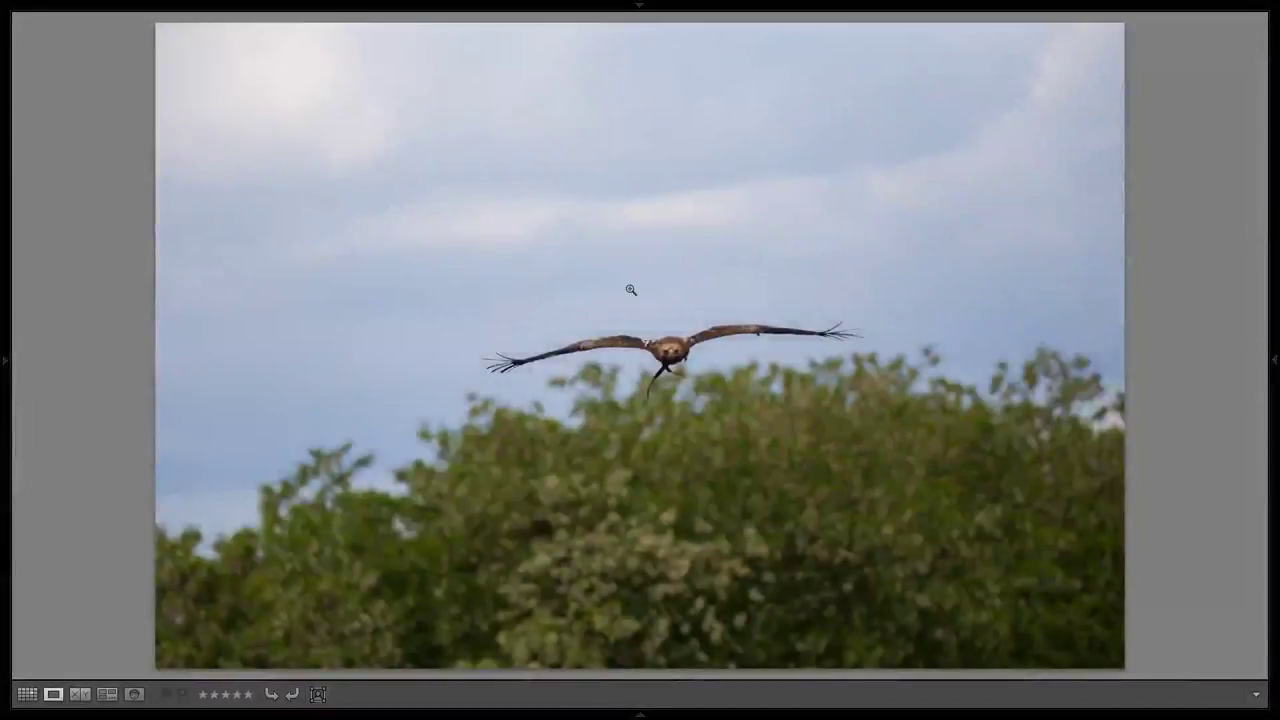
# Return to the photo grid, view the first photo of the flamingo standing in water enlarged, and go back to the grid.
pyautogui.press('g')
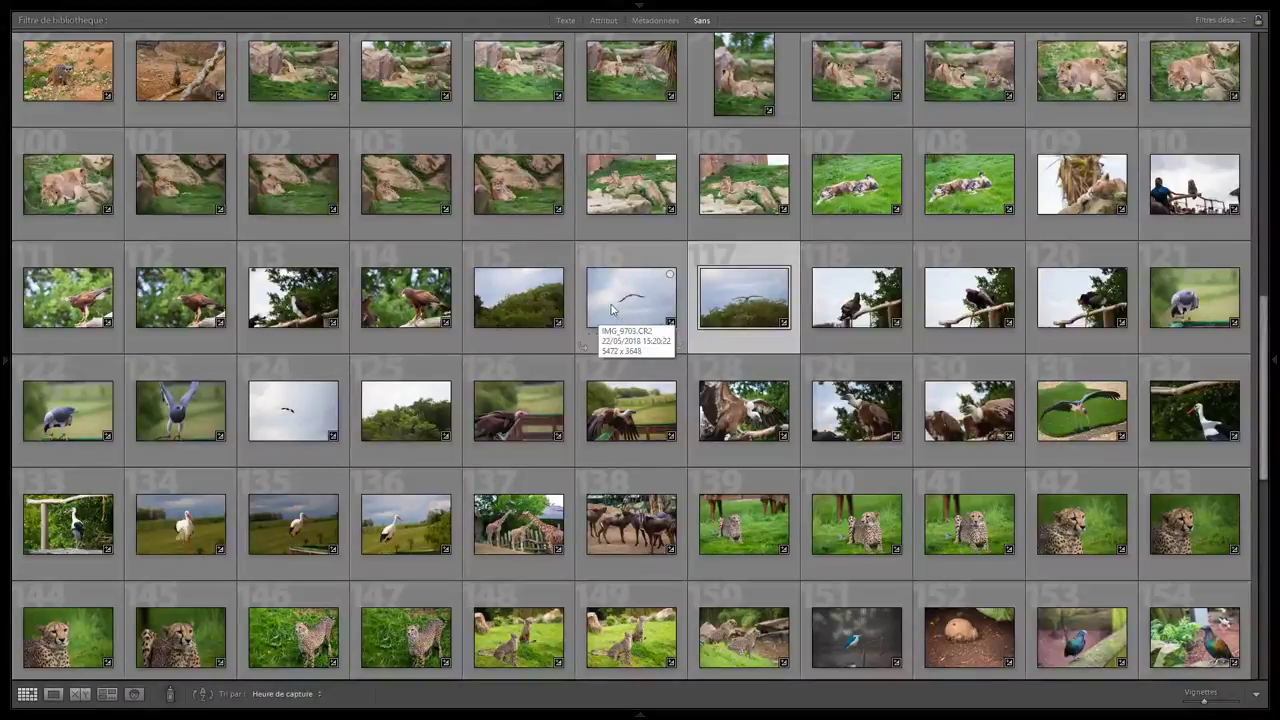
pyautogui.keyDown('ctrl'); pyautogui.click(622, 302); pyautogui.keyUp('ctrl')
pyautogui.scroll(15, 630, 300)
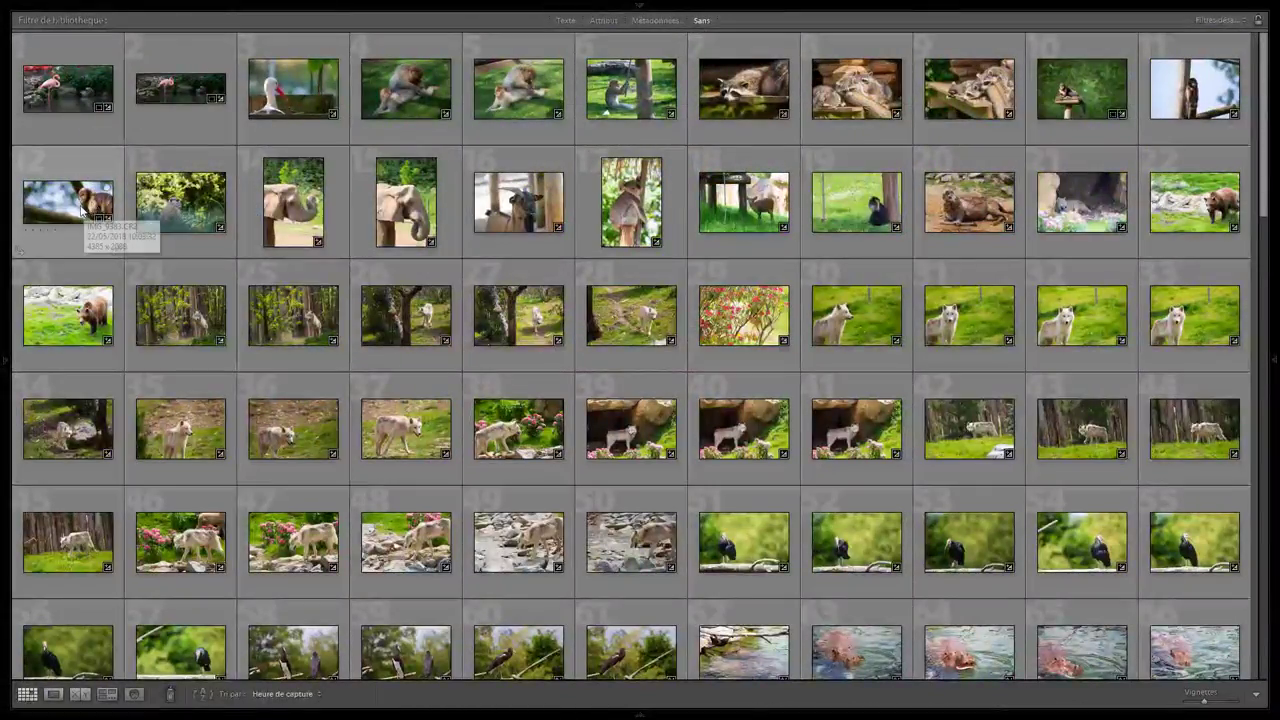
pyautogui.doubleClick(65, 92)
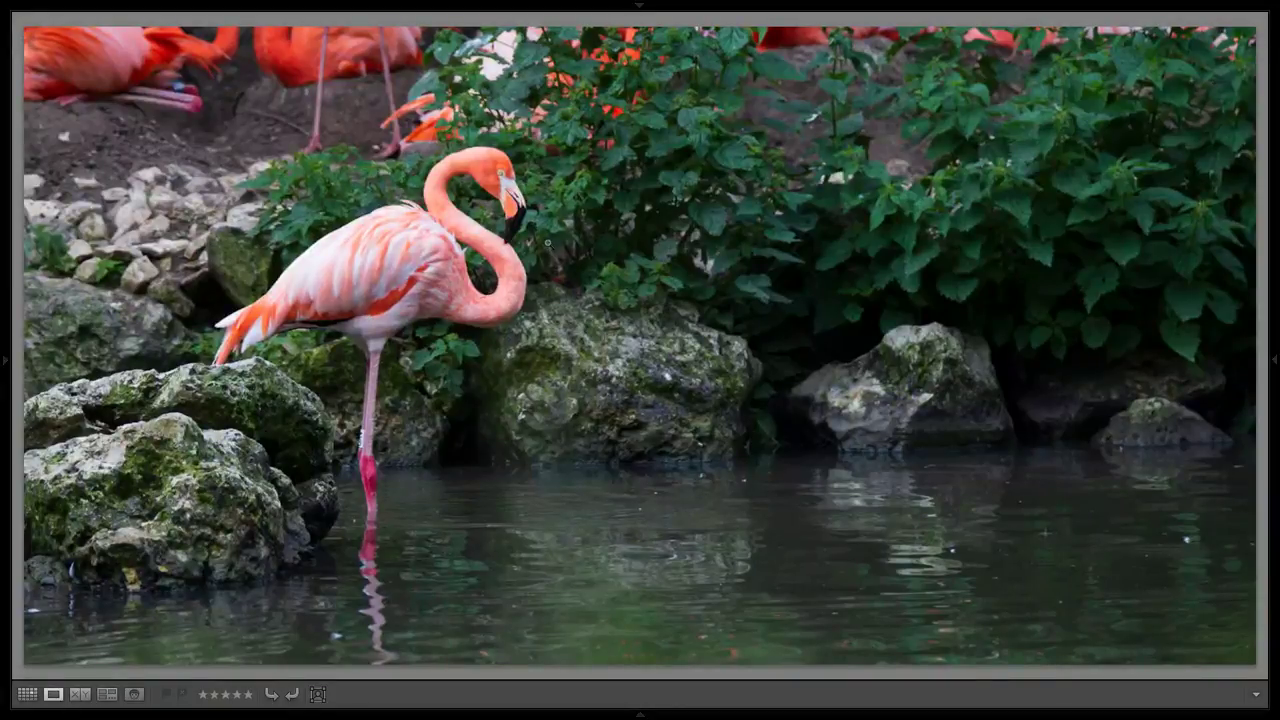
pyautogui.click(498, 239)
pyautogui.press('g')
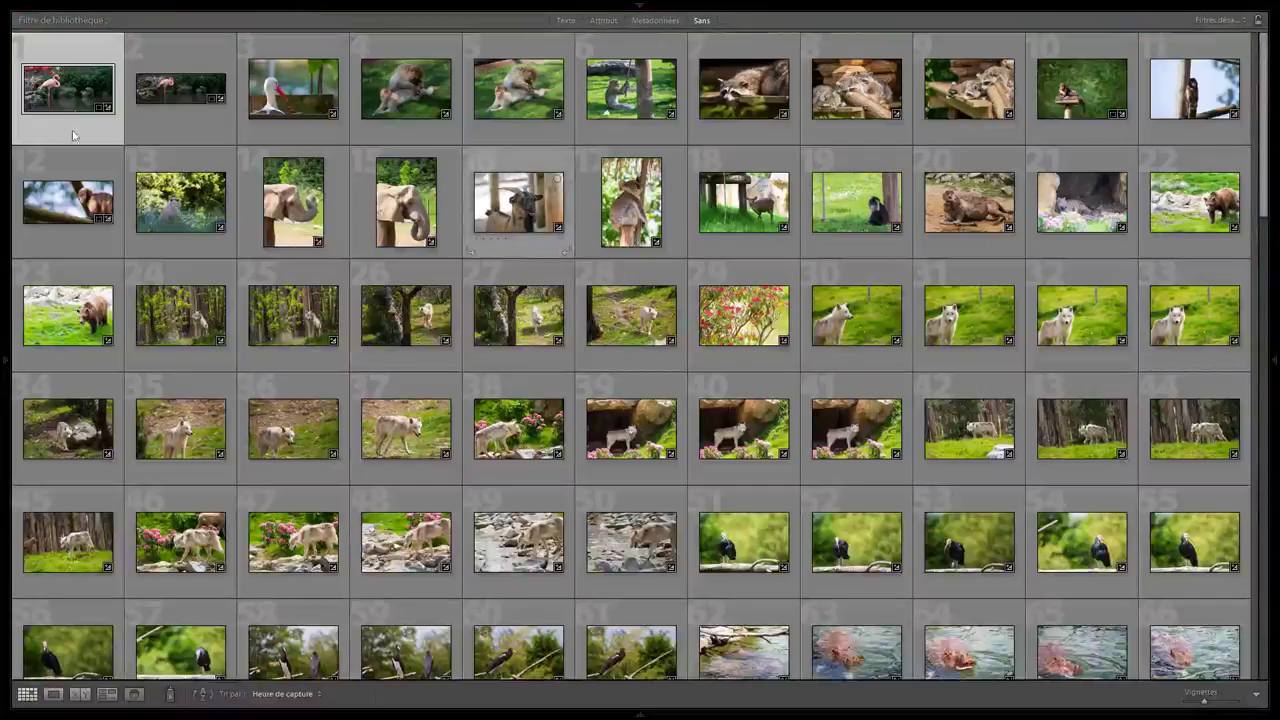
# Open the flamingo photo in the Develop module and expand its crop to the full original frame.
pyautogui.press('d')
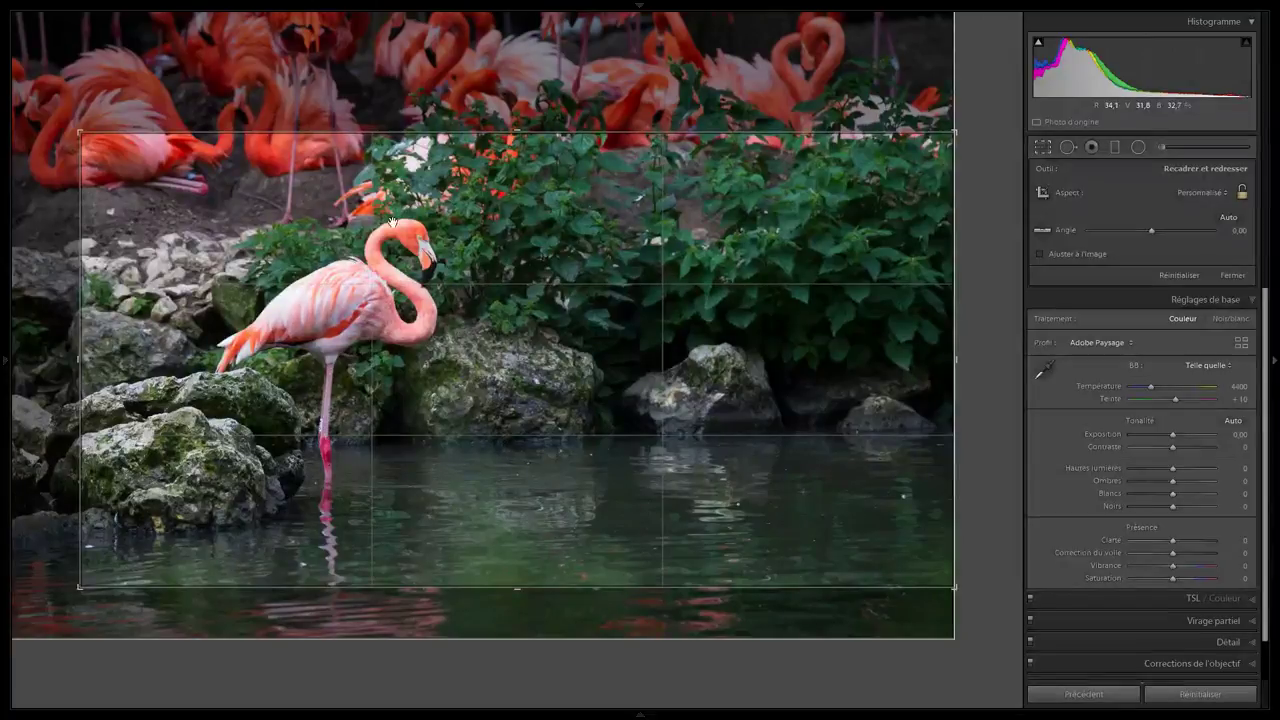
pyautogui.moveTo(392, 222); pyautogui.dragTo(390, 453)
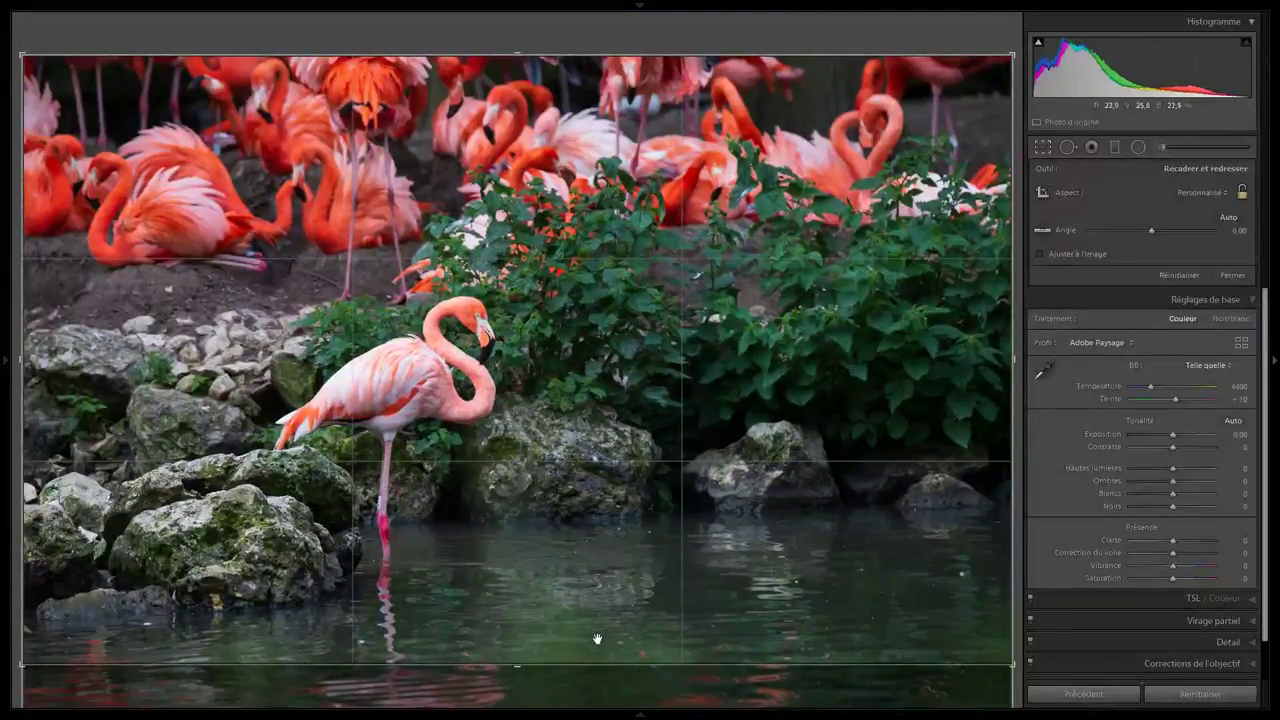
pyautogui.moveTo(516, 667); pyautogui.dragTo(520, 715)
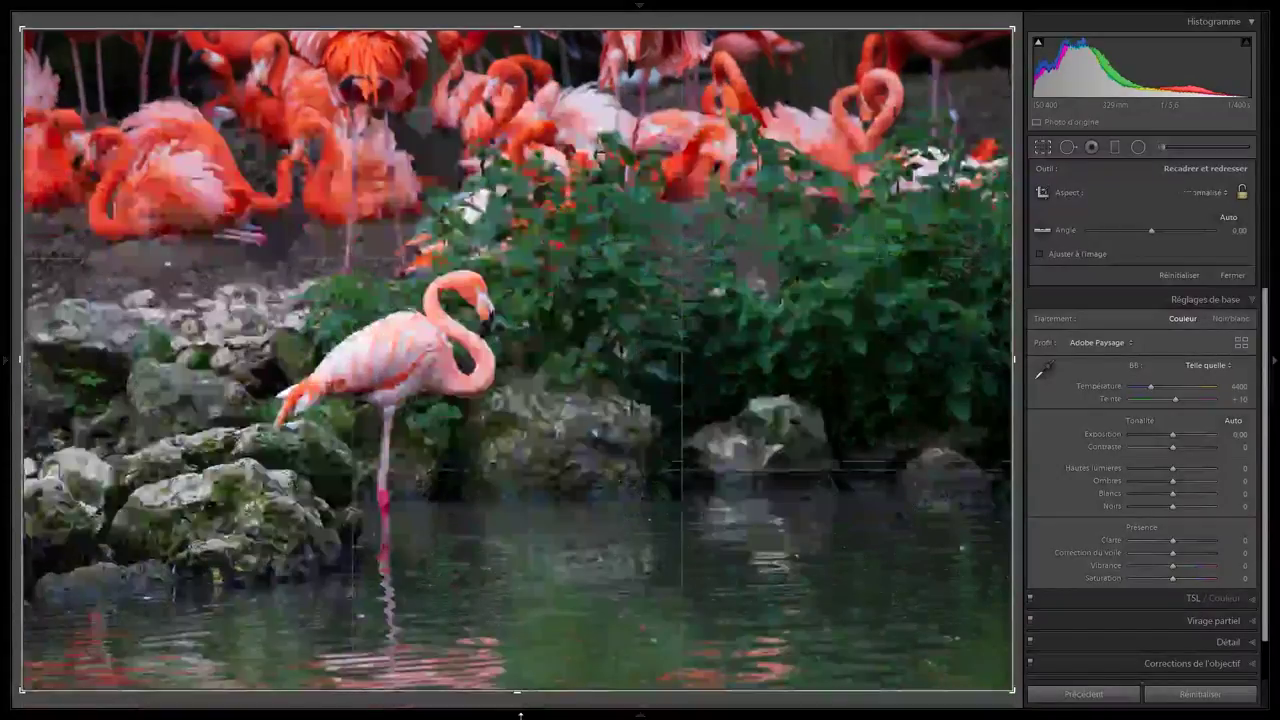
pyautogui.press('Return')
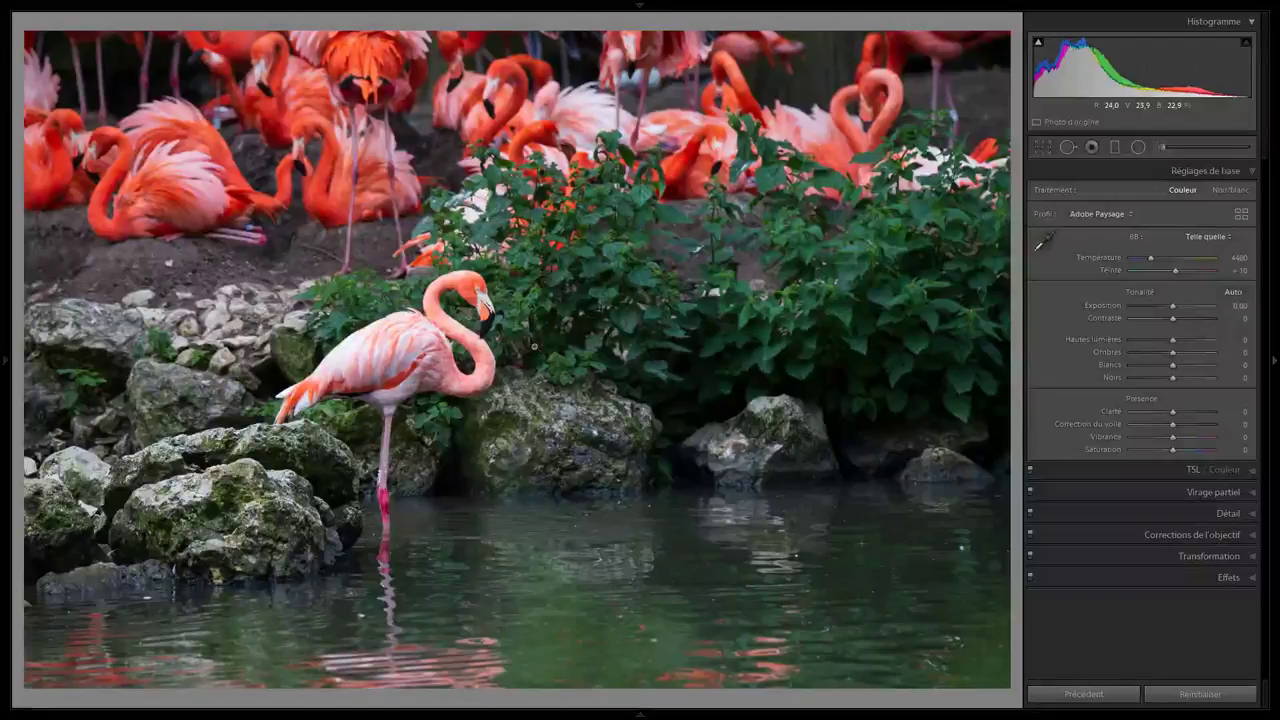
# Crop the flamingo photo to a wide strip, trimming the background flamingos above, the reflections below and part of the left edge.
pyautogui.press('r')
pyautogui.moveTo(536, 30); pyautogui.dragTo(538, 125)
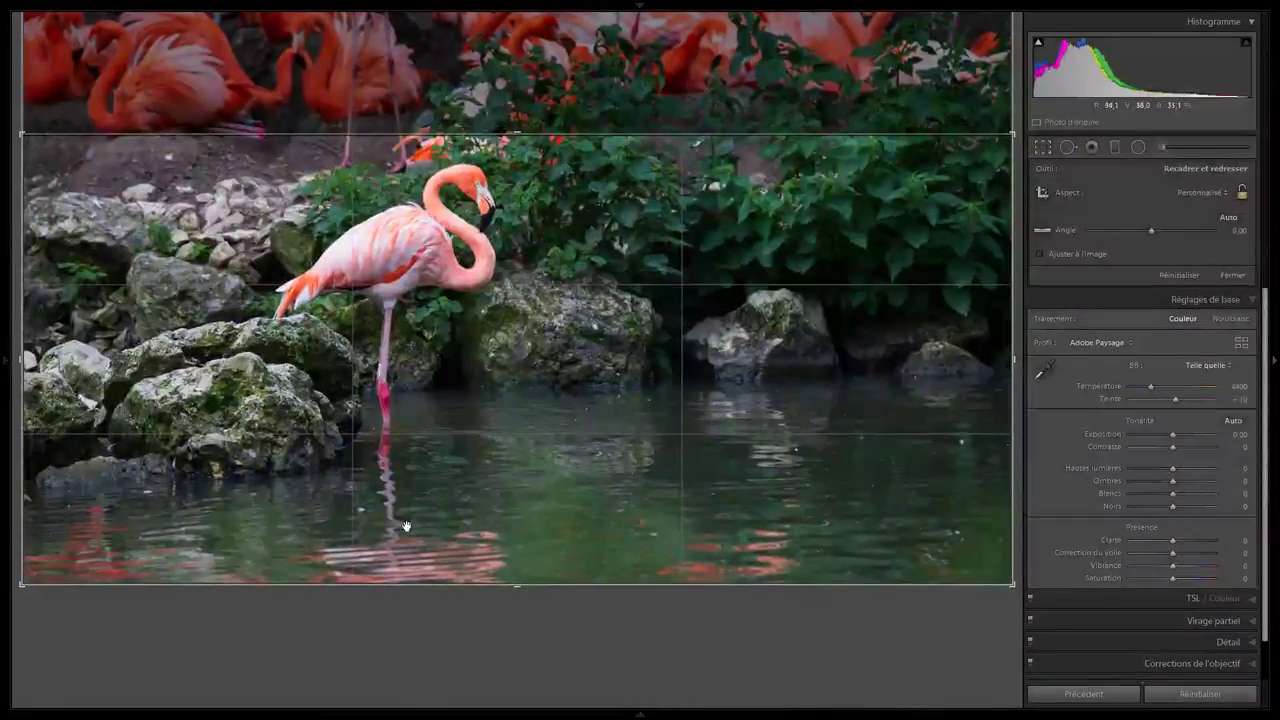
pyautogui.moveTo(518, 587); pyautogui.dragTo(518, 506)
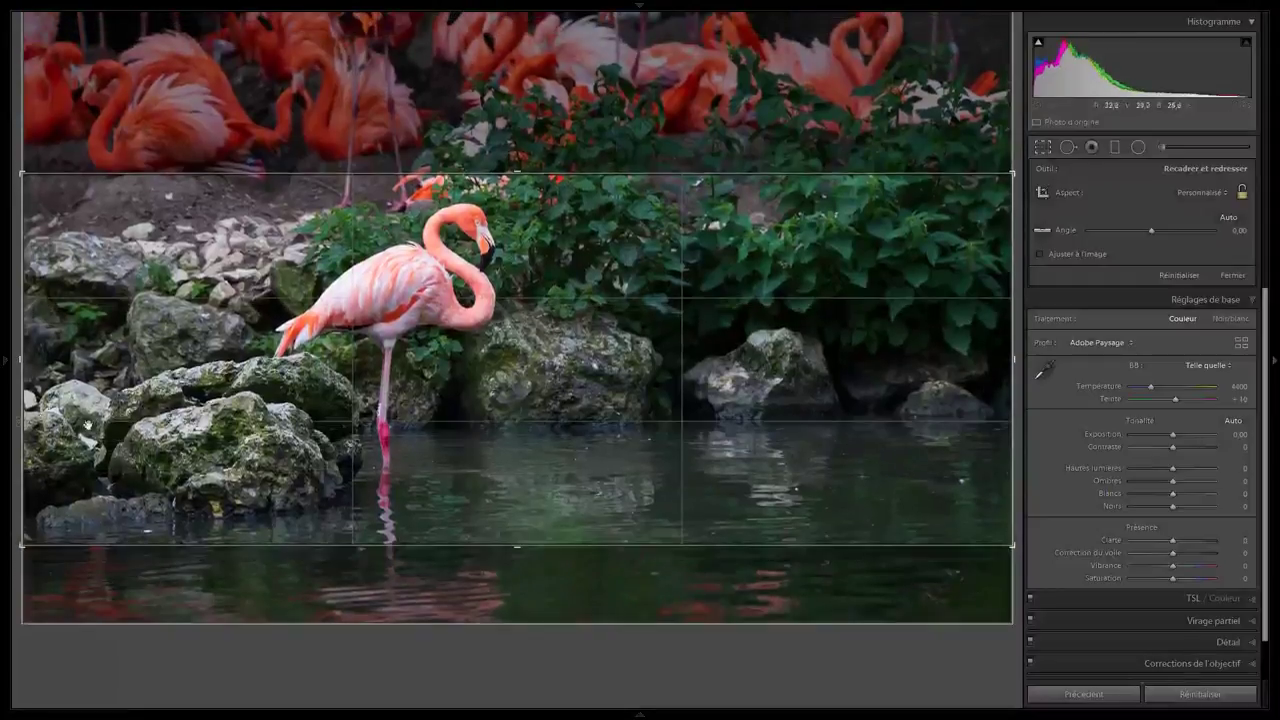
pyautogui.moveTo(18, 358); pyautogui.dragTo(100, 357)
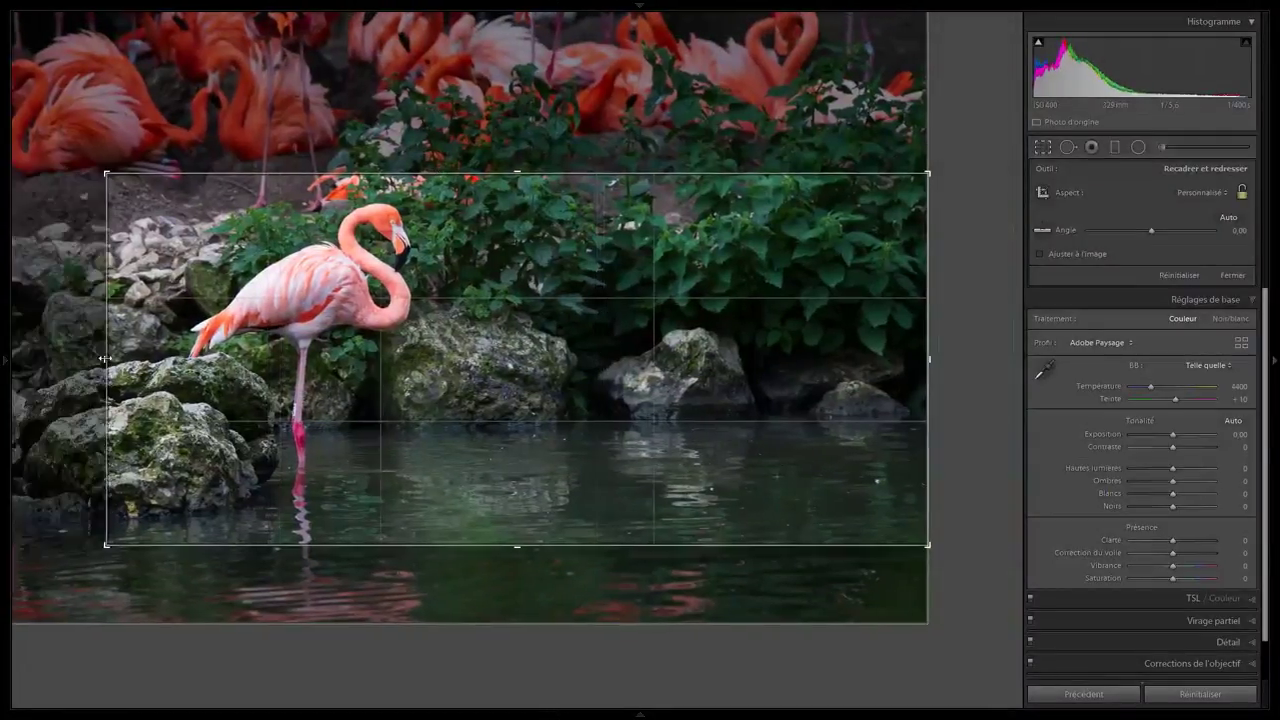
pyautogui.press('Return')
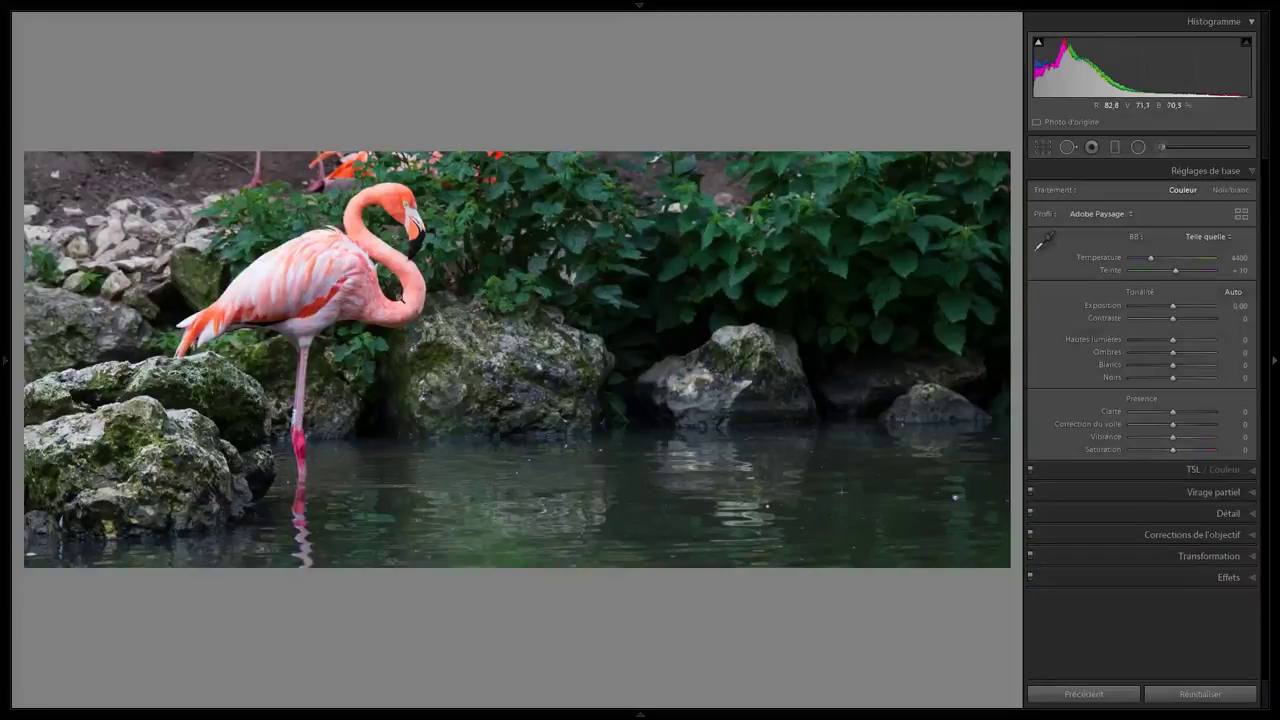
# Inspect the flamingo's head and the orange bird behind the foliage enlarged, and return to the full photo.
pyautogui.click(401, 222)
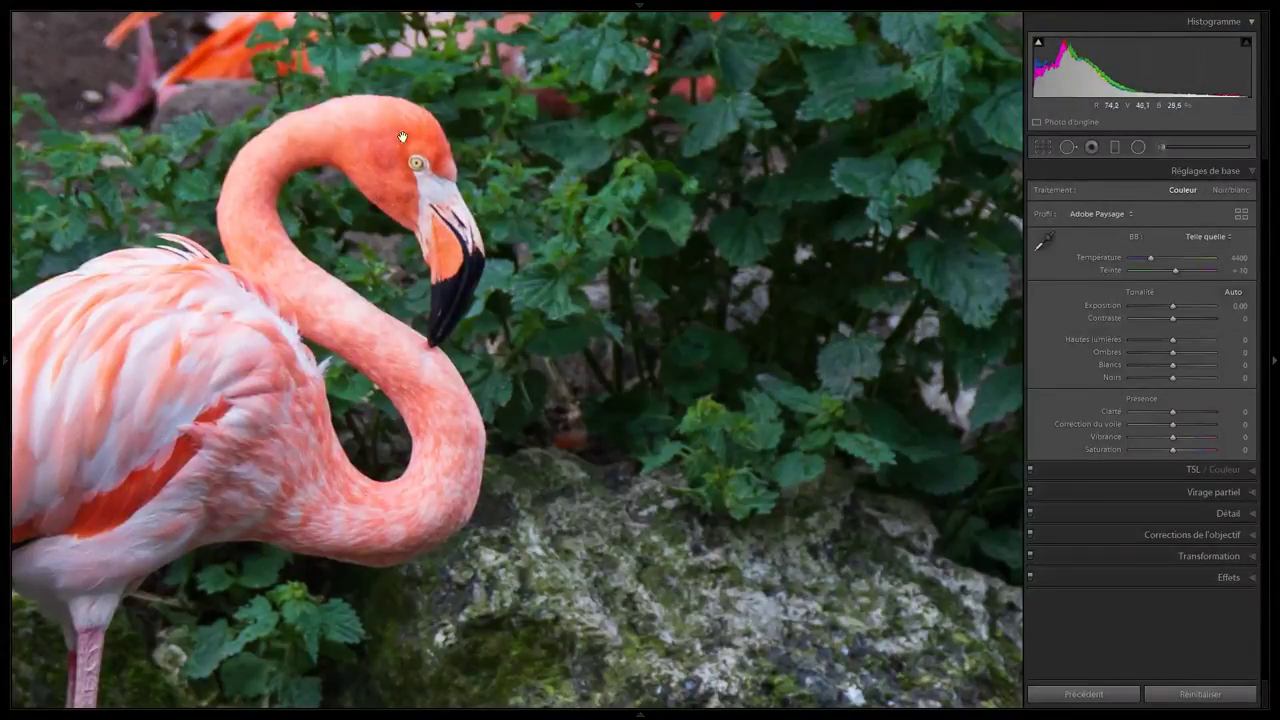
pyautogui.click(441, 186)
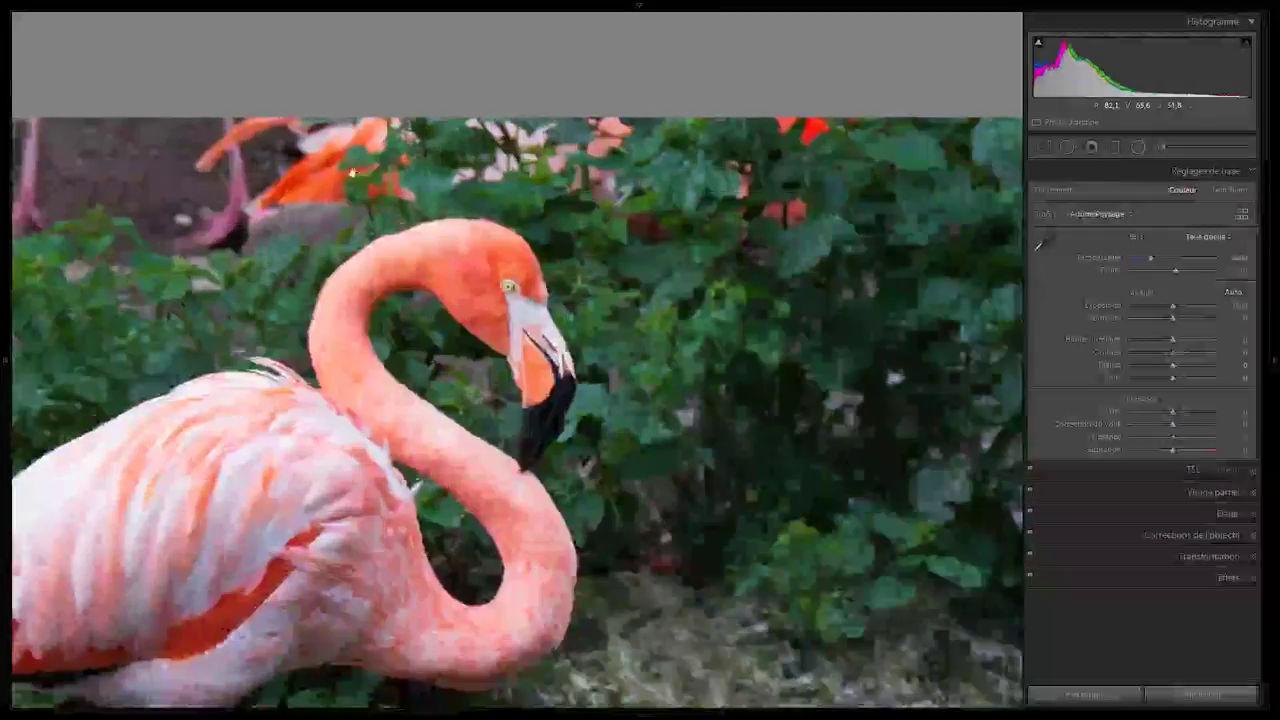
pyautogui.click(362, 167)
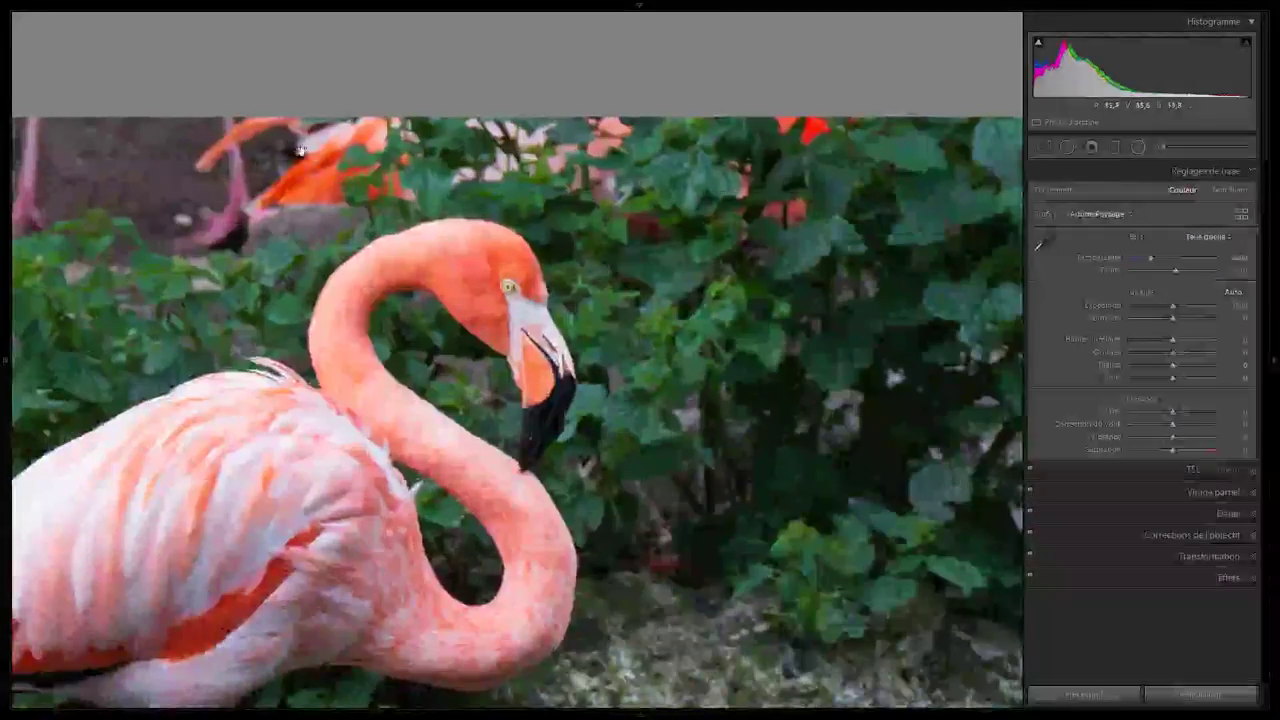
pyautogui.click(366, 166)
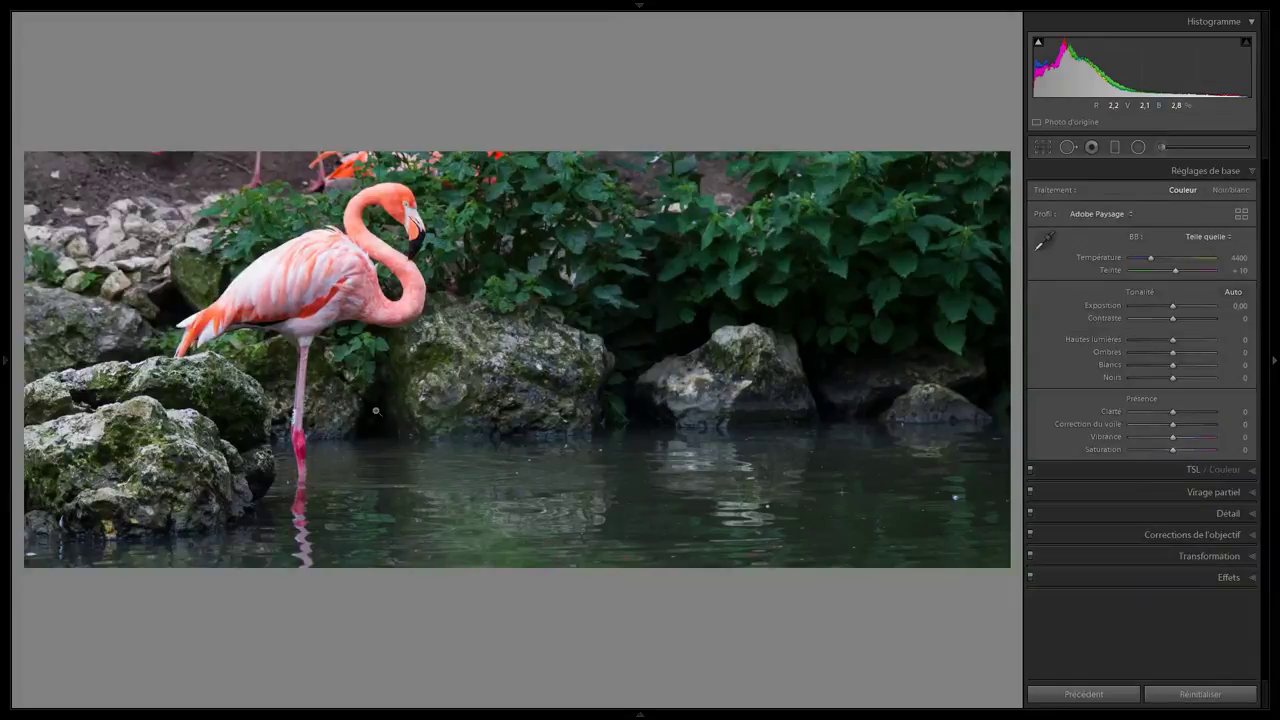
# Apply the previous photo's develop settings to the cropped flamingo photo and view the neighbouring panoramic flamingo photo.
pyautogui.hotkey('ctrl', 'alt', 'v')
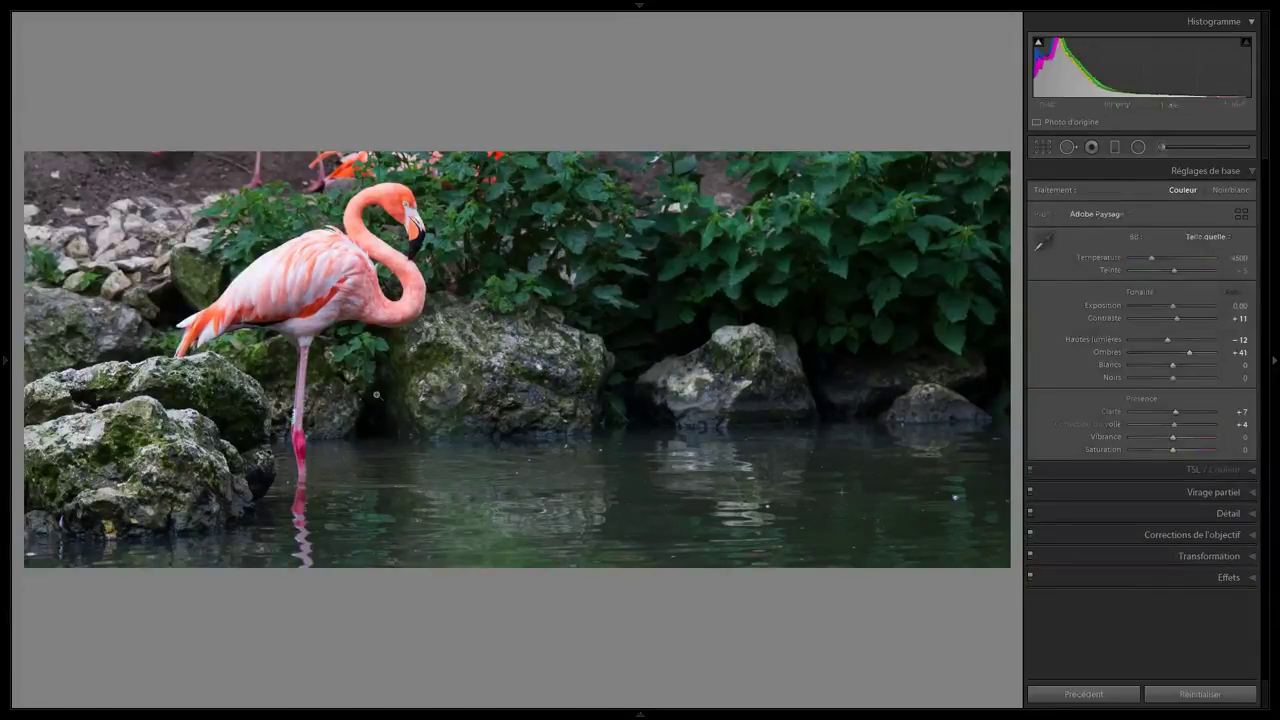
pyautogui.press('Right')
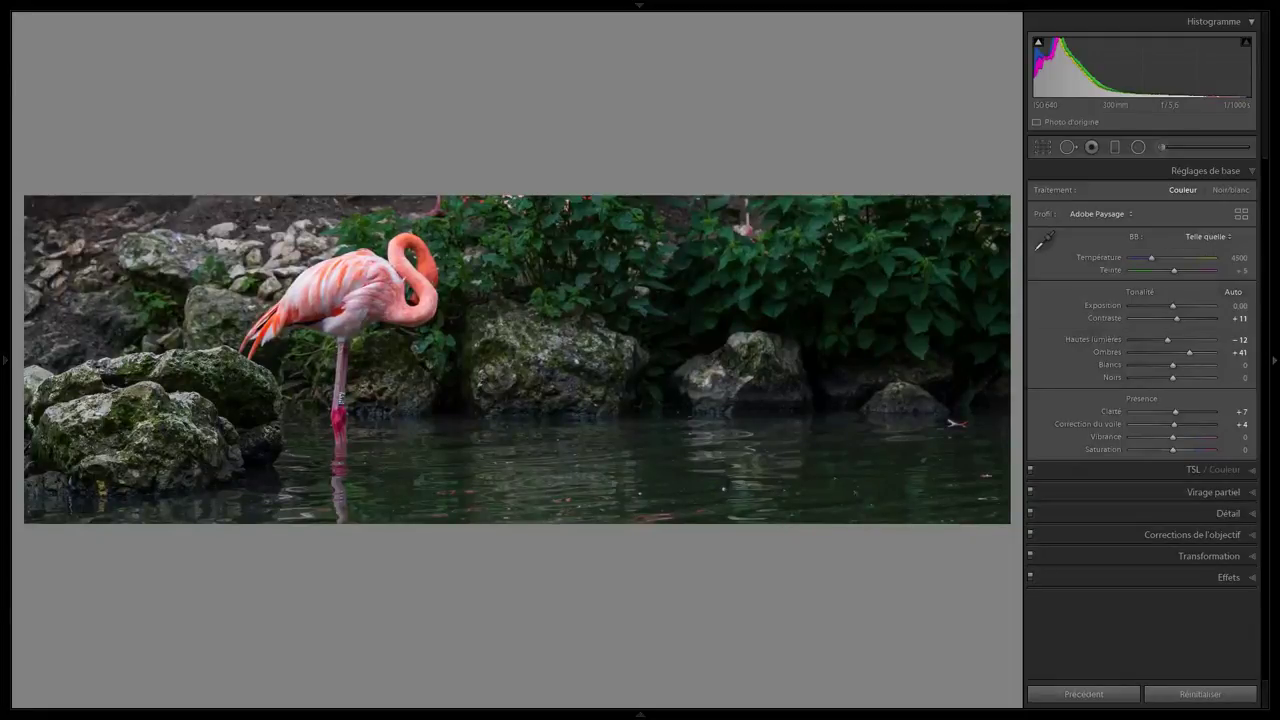
pyautogui.click(331, 344)
pyautogui.click(331, 344)
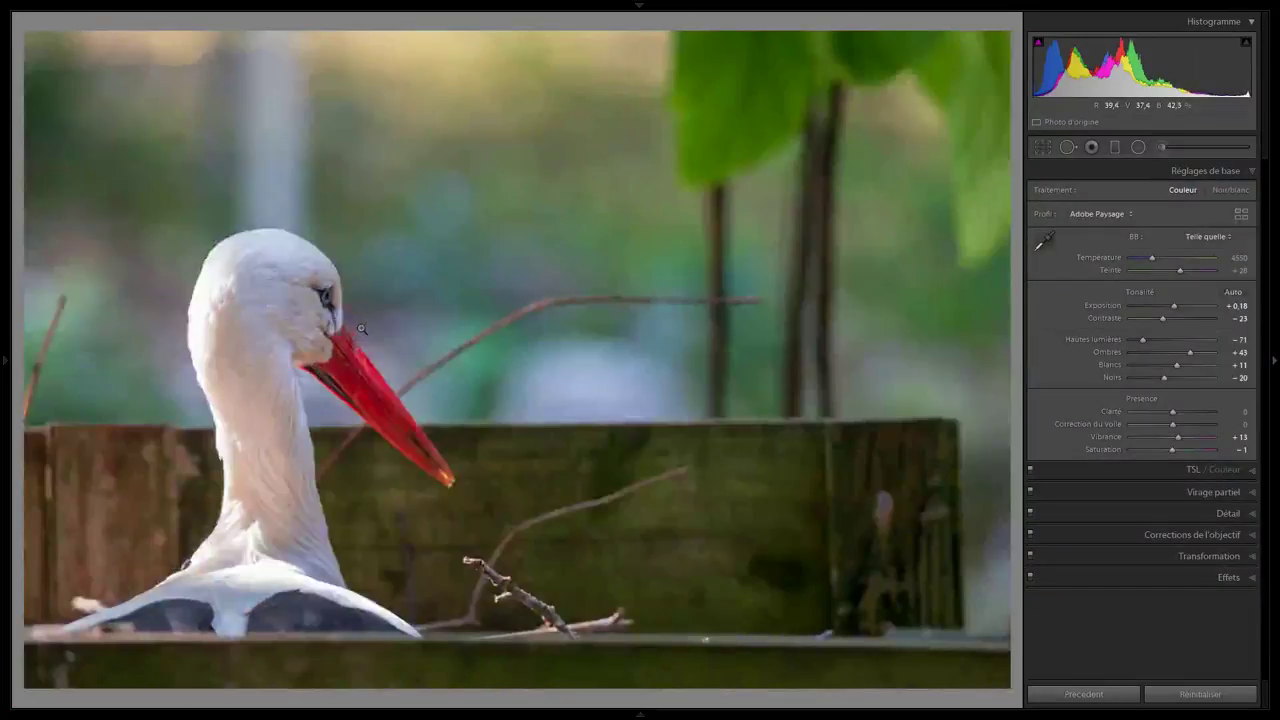
# View the stork photo and check its framing with the crop overlay.
pyautogui.click(455, 351)
pyautogui.click(440, 354)
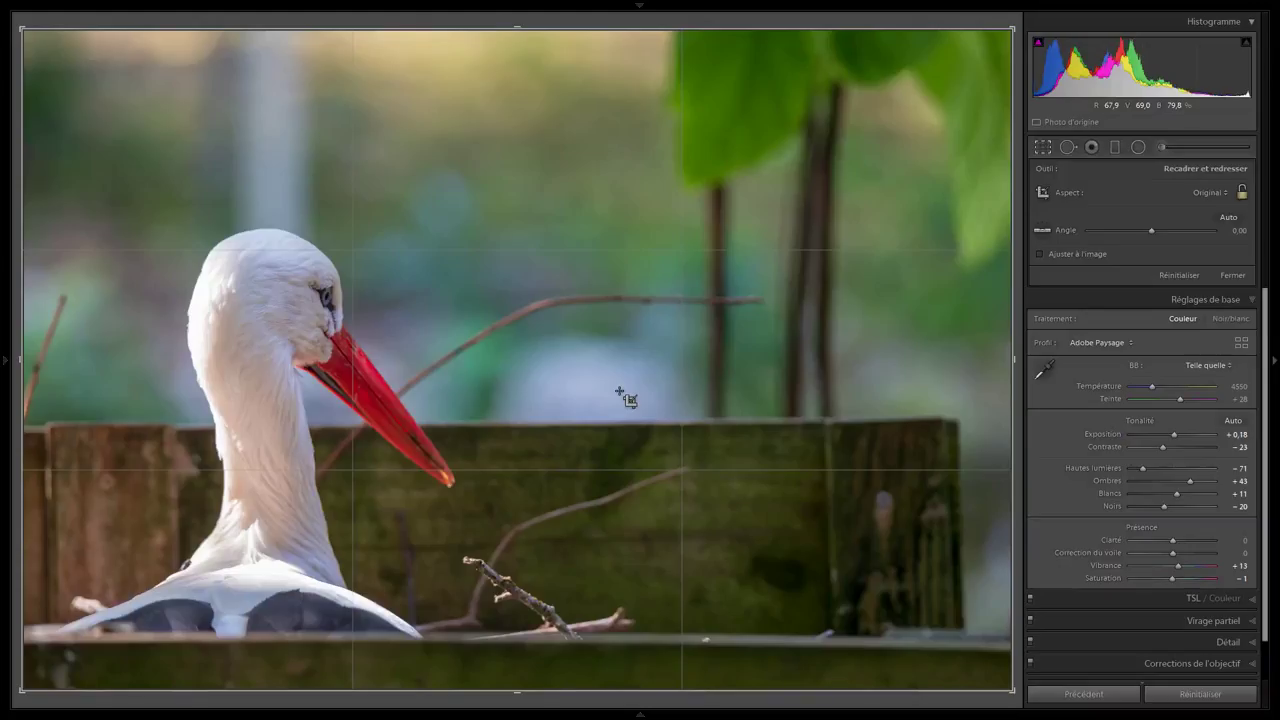
pyautogui.press('Return')
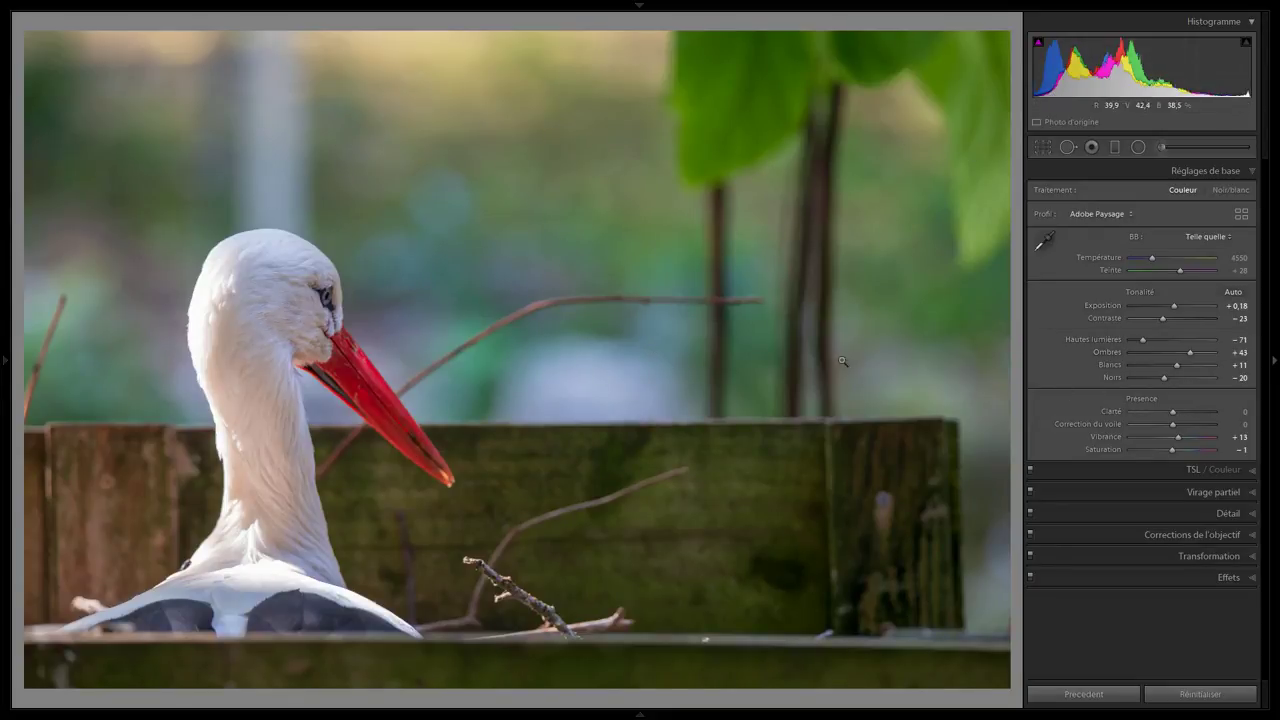
# Examine the stork's head and its red beak down to the tip enlarged, and return to the full photo.
pyautogui.click(266, 288)
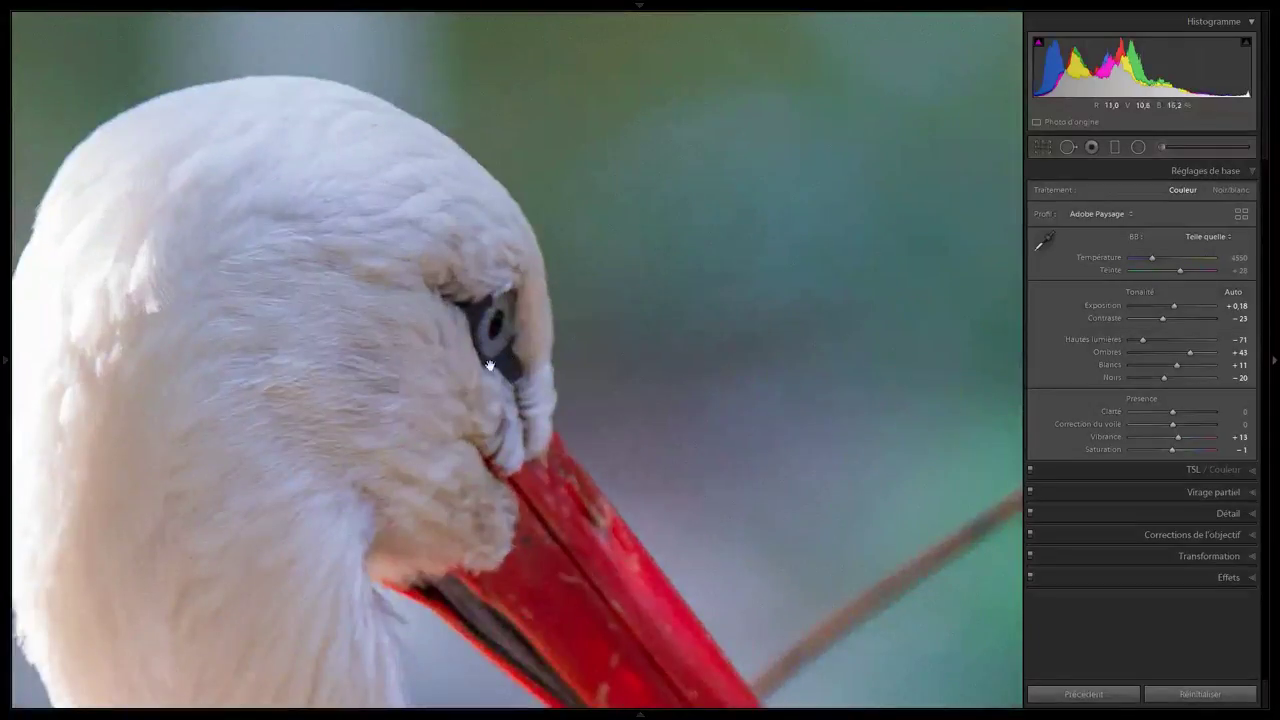
pyautogui.moveTo(490, 365); pyautogui.dragTo(471, 126)
pyautogui.moveTo(576, 230); pyautogui.dragTo(449, 106)
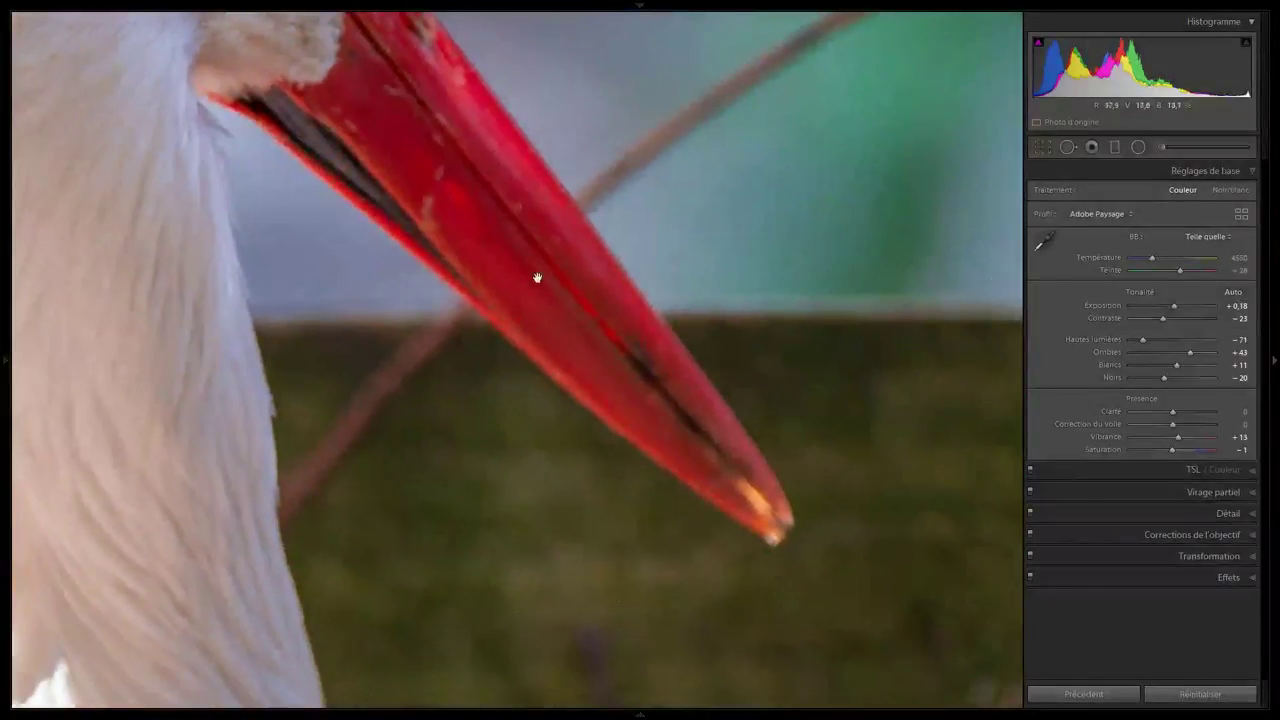
pyautogui.moveTo(316, 95); pyautogui.dragTo(446, 256)
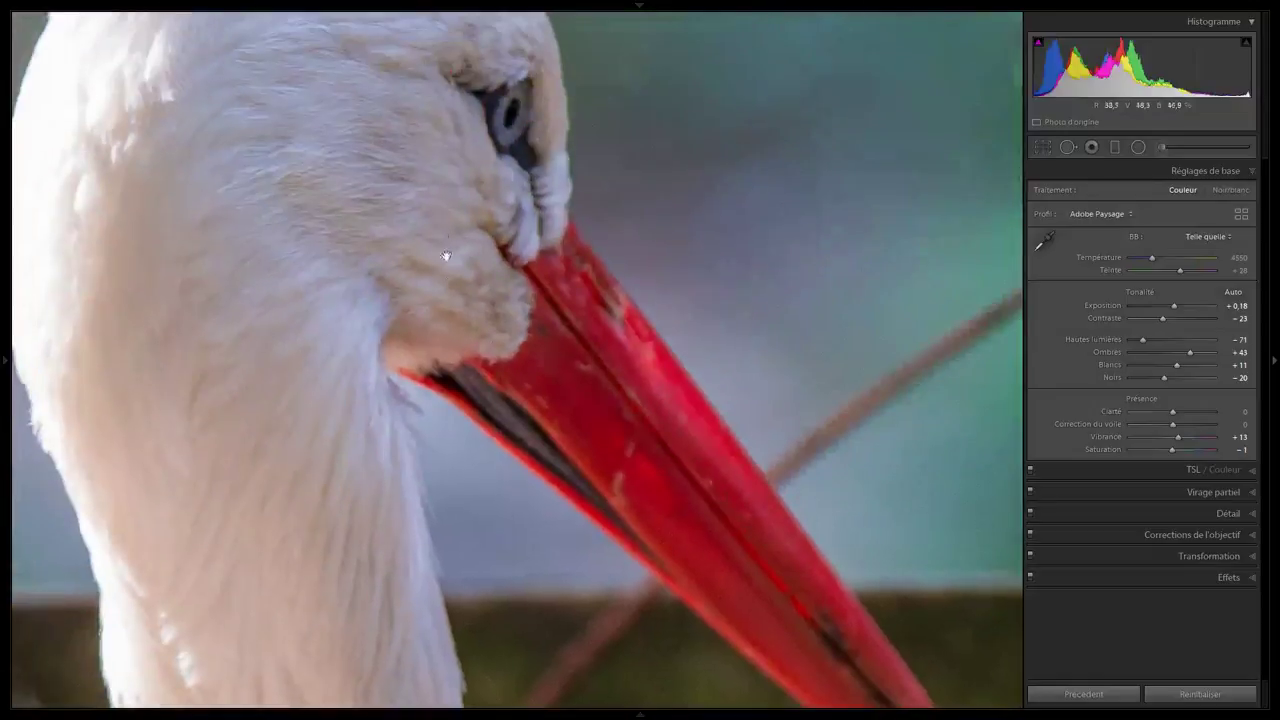
pyautogui.click(443, 188)
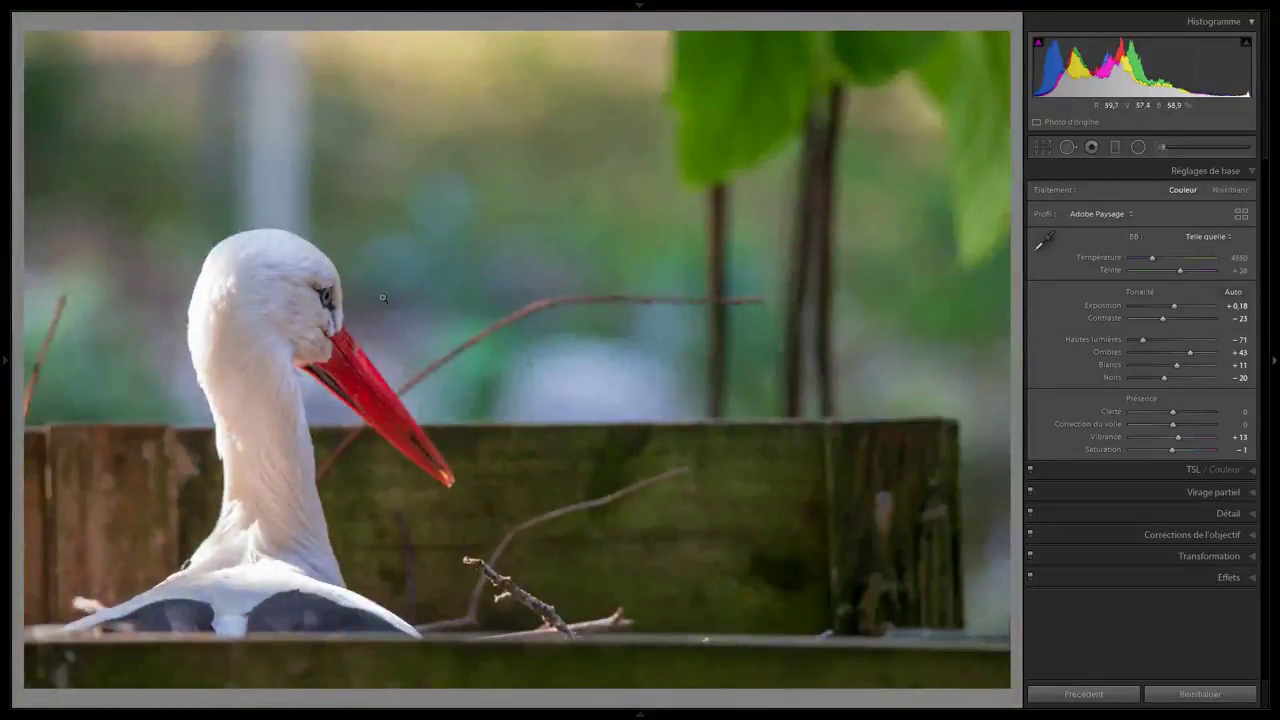
# Examine the stork's eye and face feathers up close again, and check the whole photo's composition against the crop grid.
pyautogui.click(338, 320)
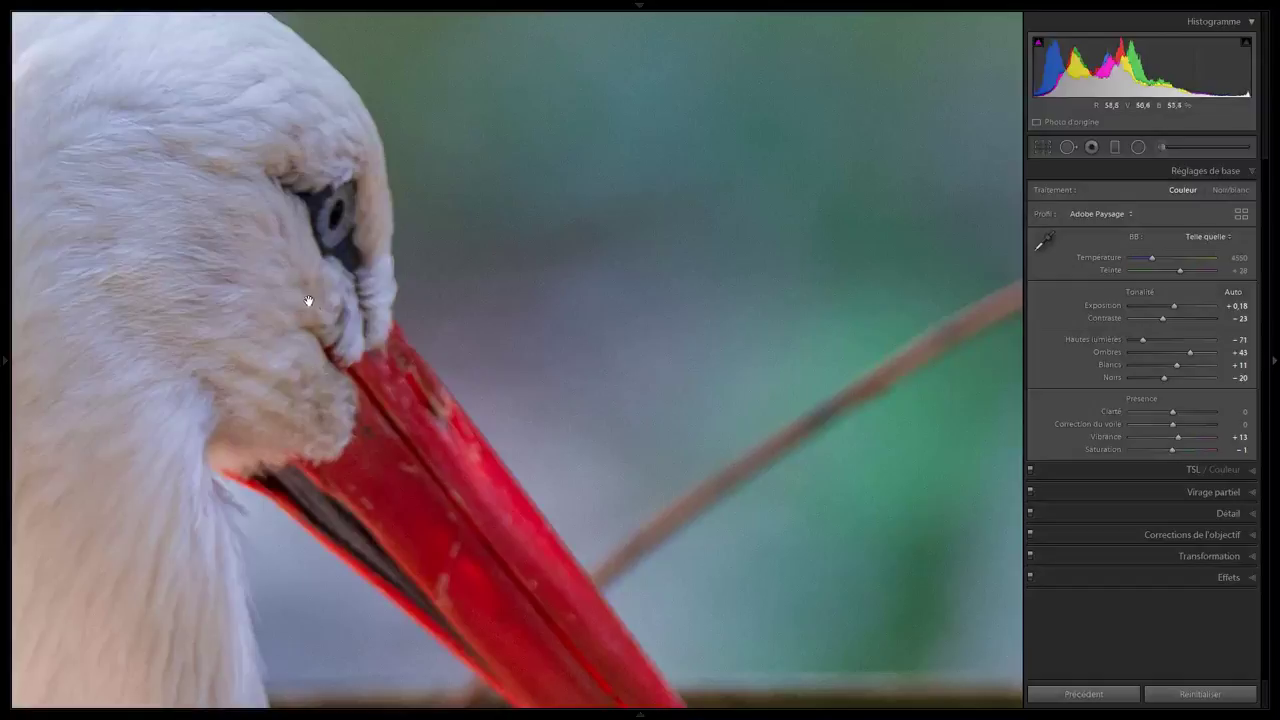
pyautogui.click(310, 312)
pyautogui.click(324, 300)
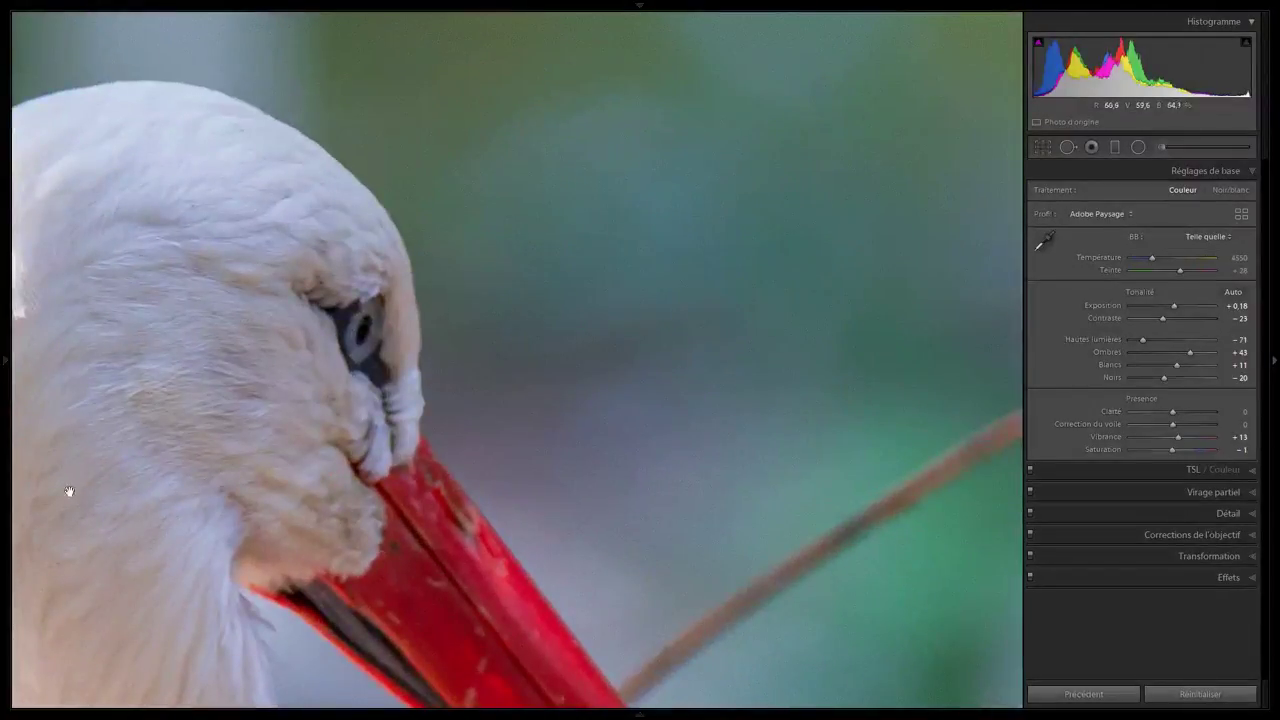
pyautogui.click(390, 382)
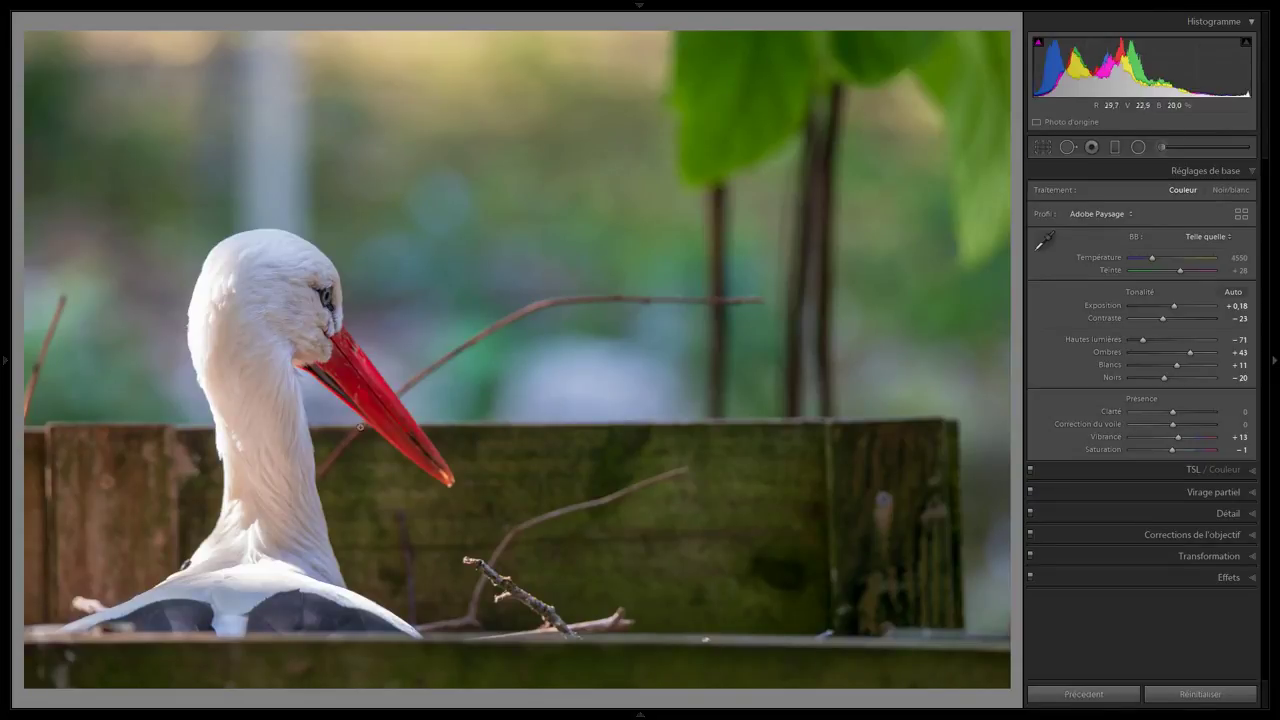
pyautogui.click(331, 292)
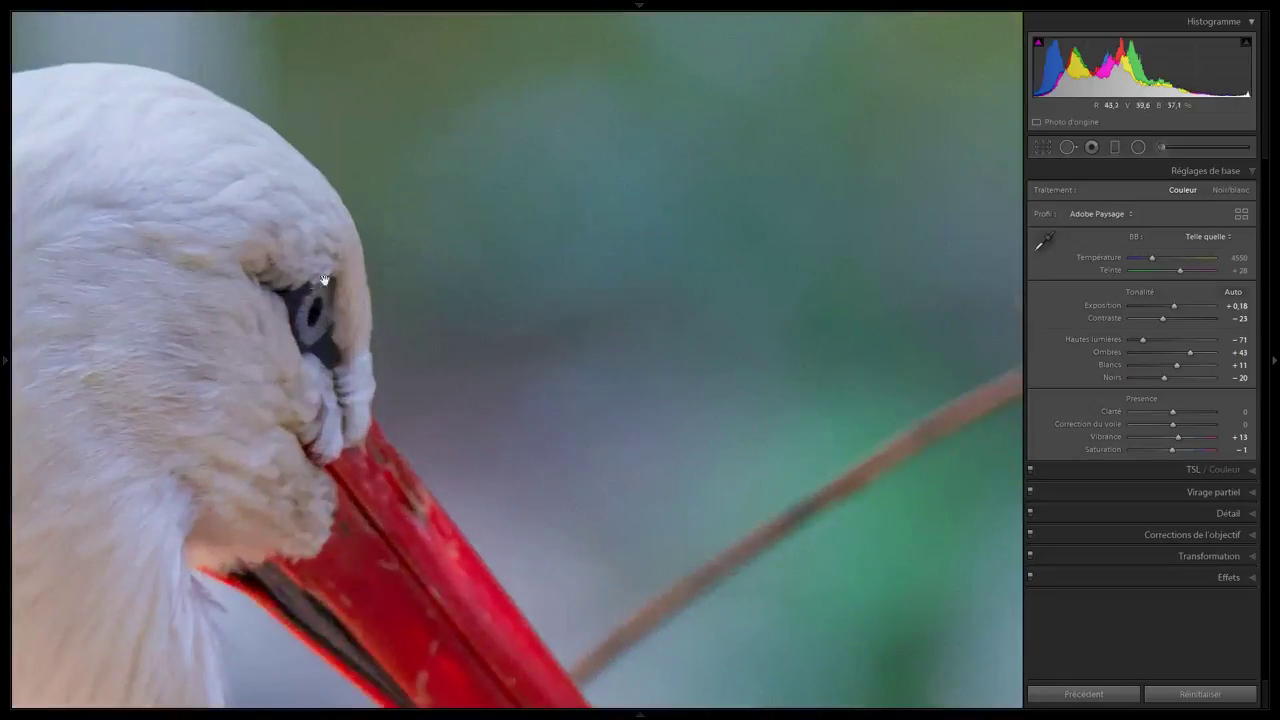
pyautogui.click(250, 356)
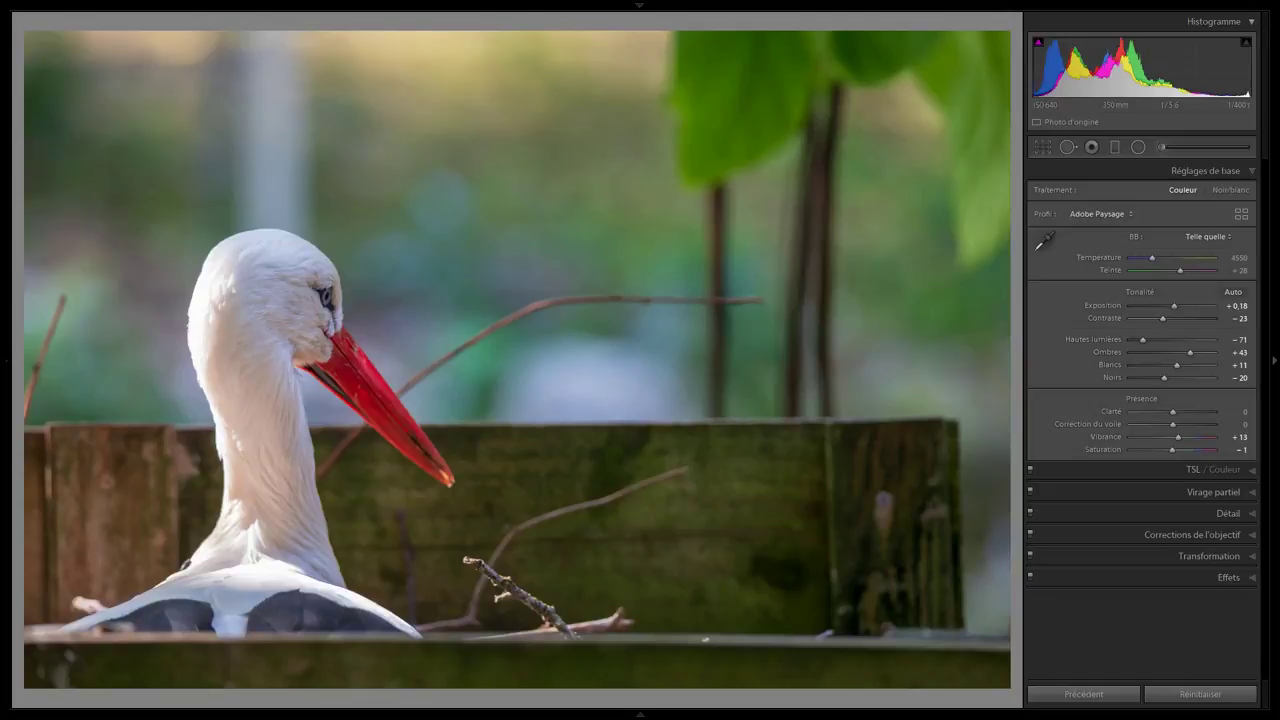
pyautogui.press('r')
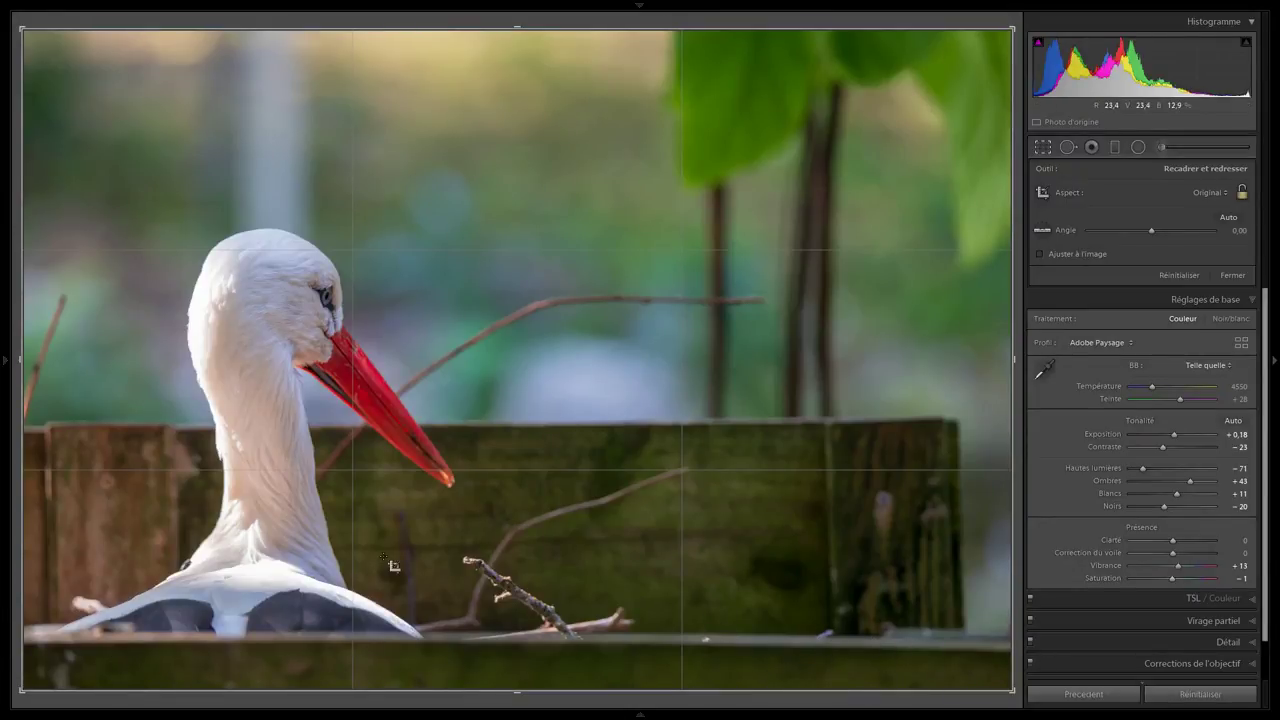
pyautogui.press('Return')
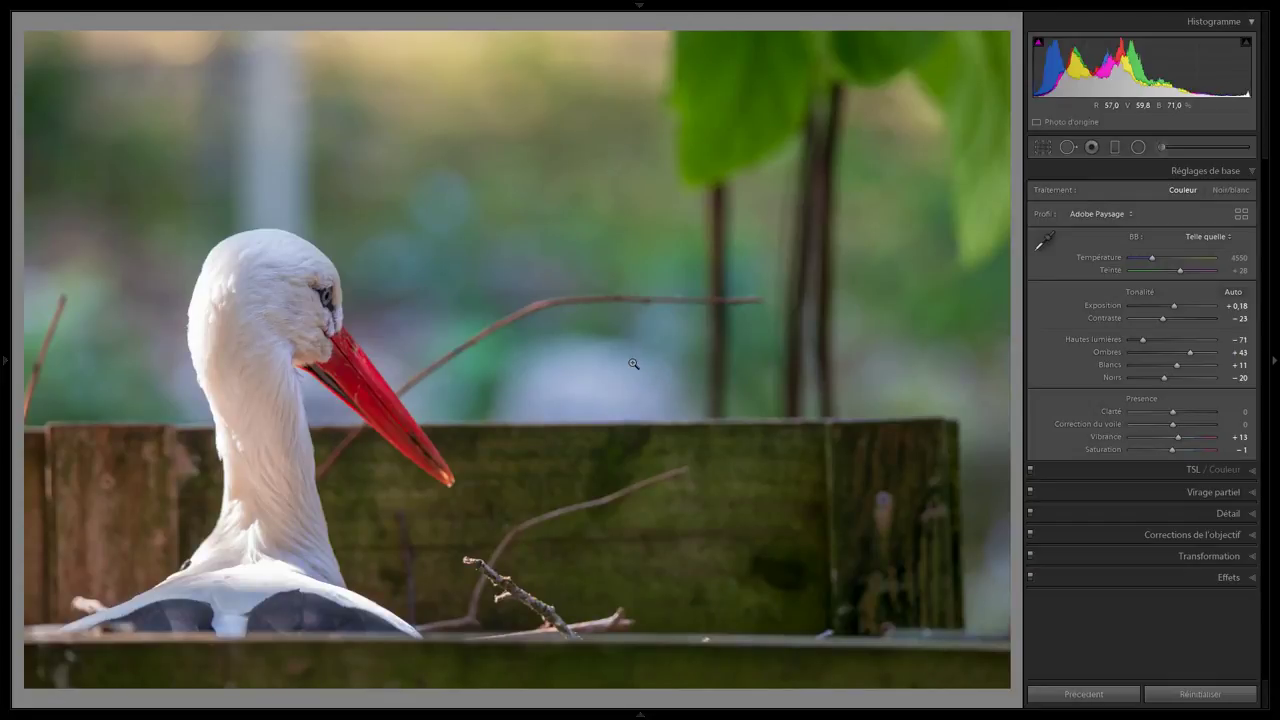
# Go to the darker photo of two monkeys grooming, inspect the lying monkey's face enlarged, and return to the full photo.
pyautogui.press('Right')
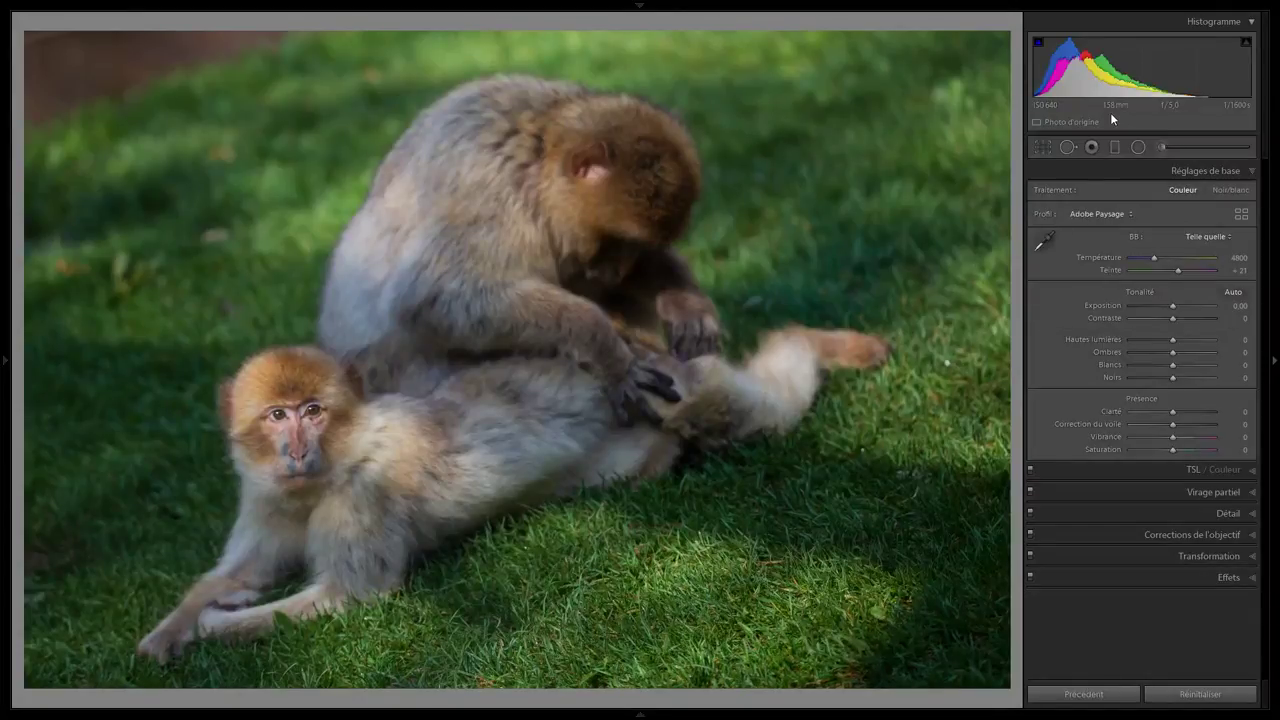
pyautogui.click(298, 428)
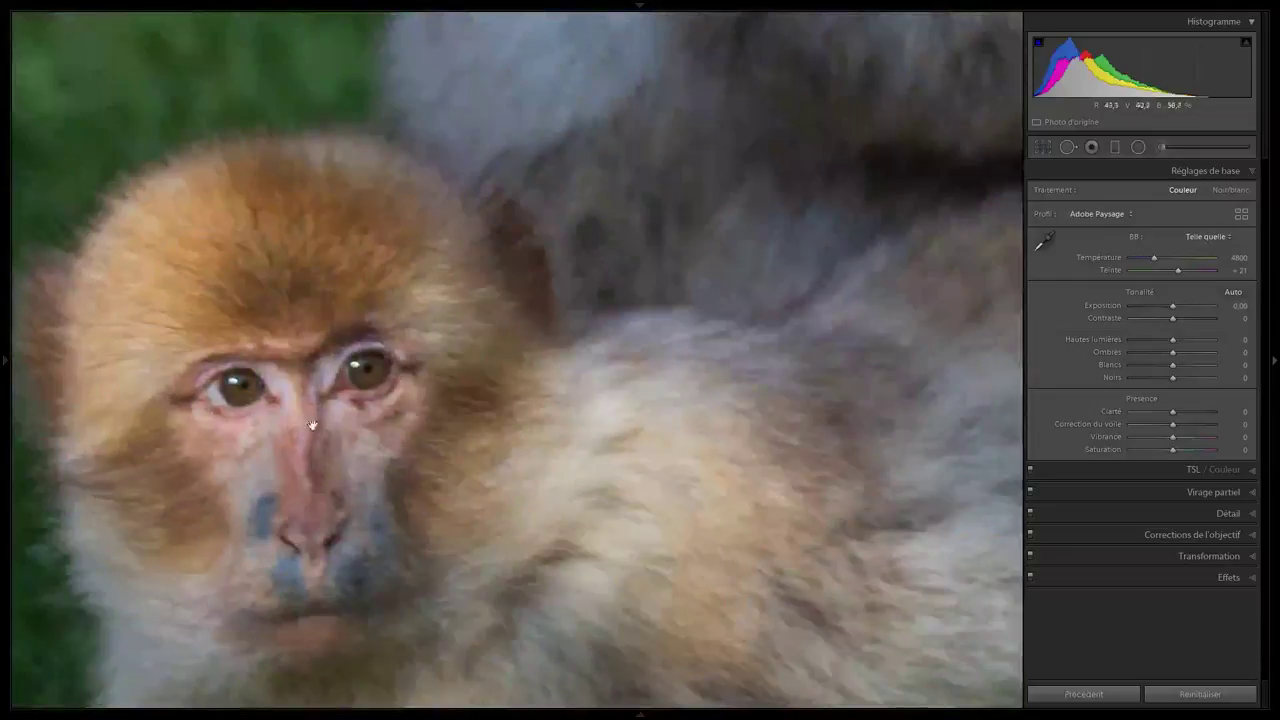
pyautogui.click(342, 318)
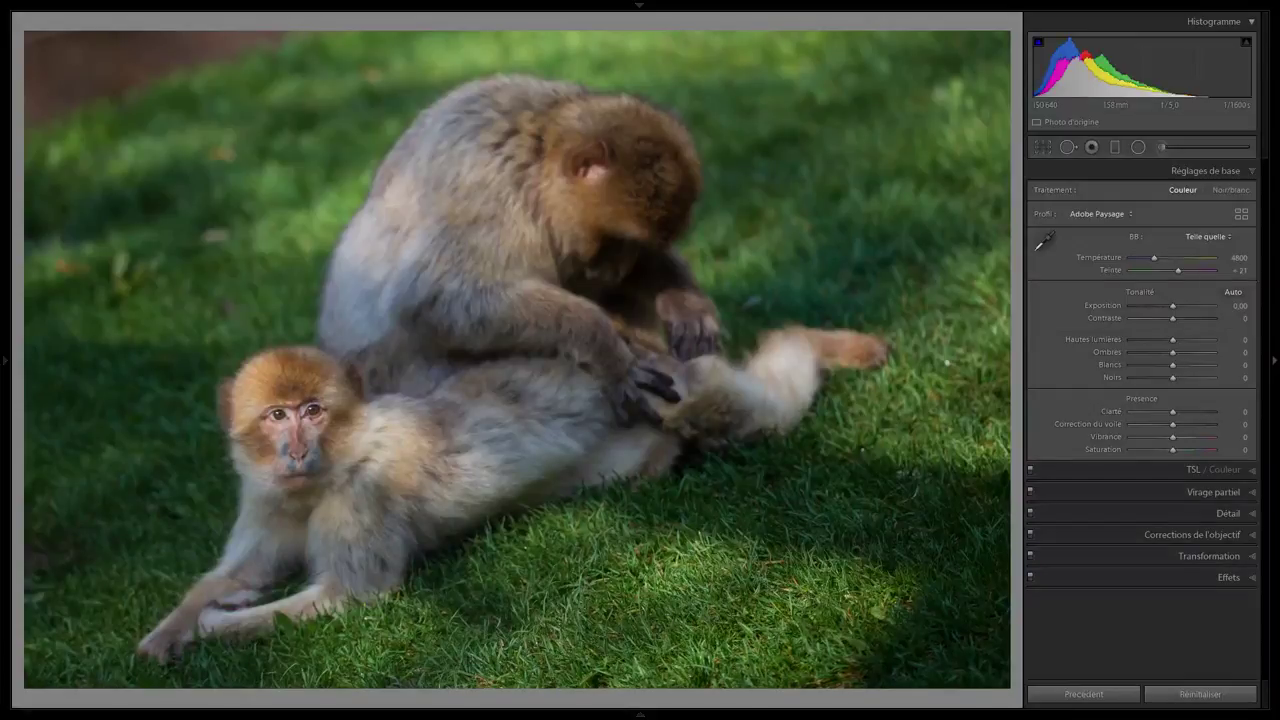
# Bring up the brighter version of the monkey photo and inspect the lying monkey's face enlarged for comparison.
pyautogui.hotkey('alt', 'Tab')
pyautogui.click(469, 370)
pyautogui.click(469, 370)
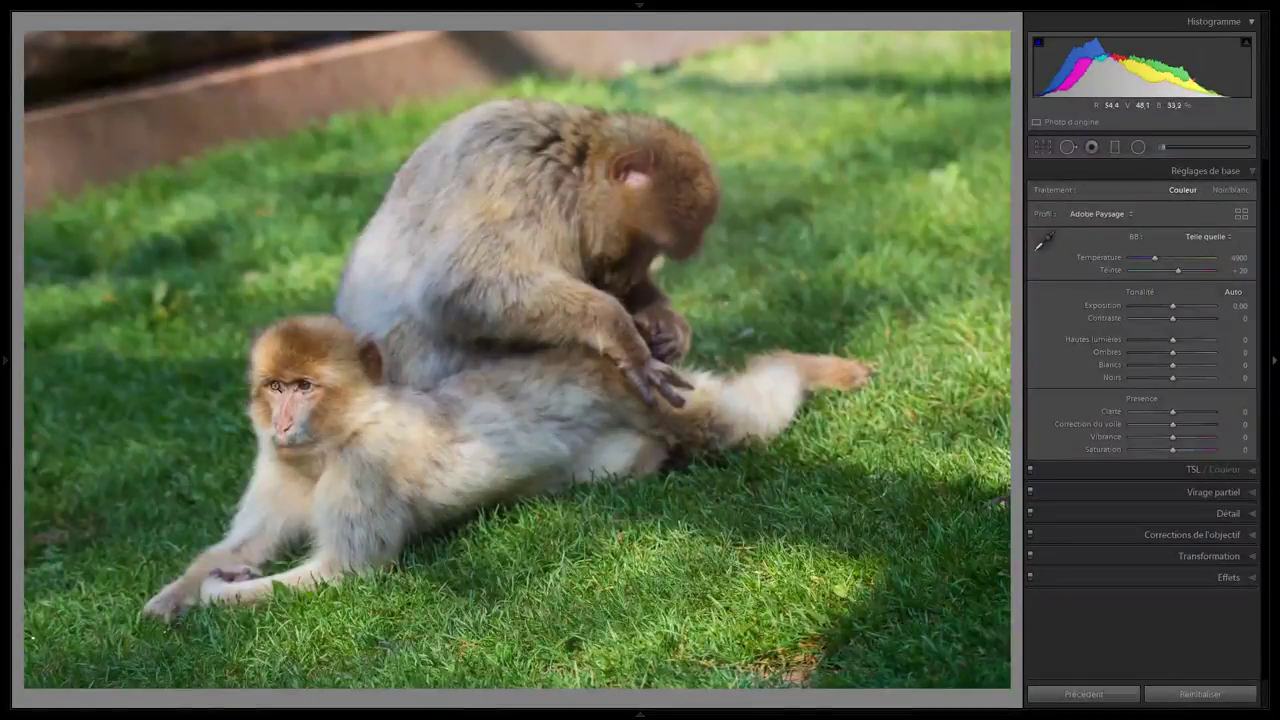
pyautogui.click(300, 390)
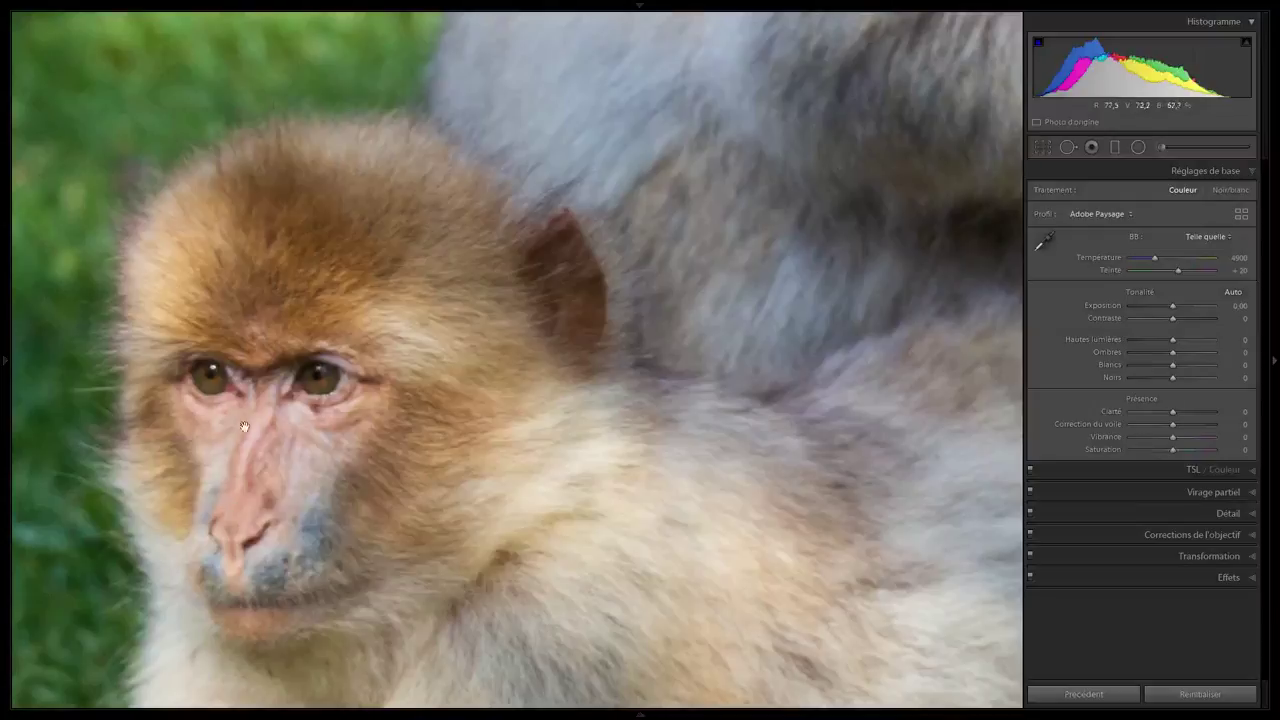
pyautogui.click(284, 403)
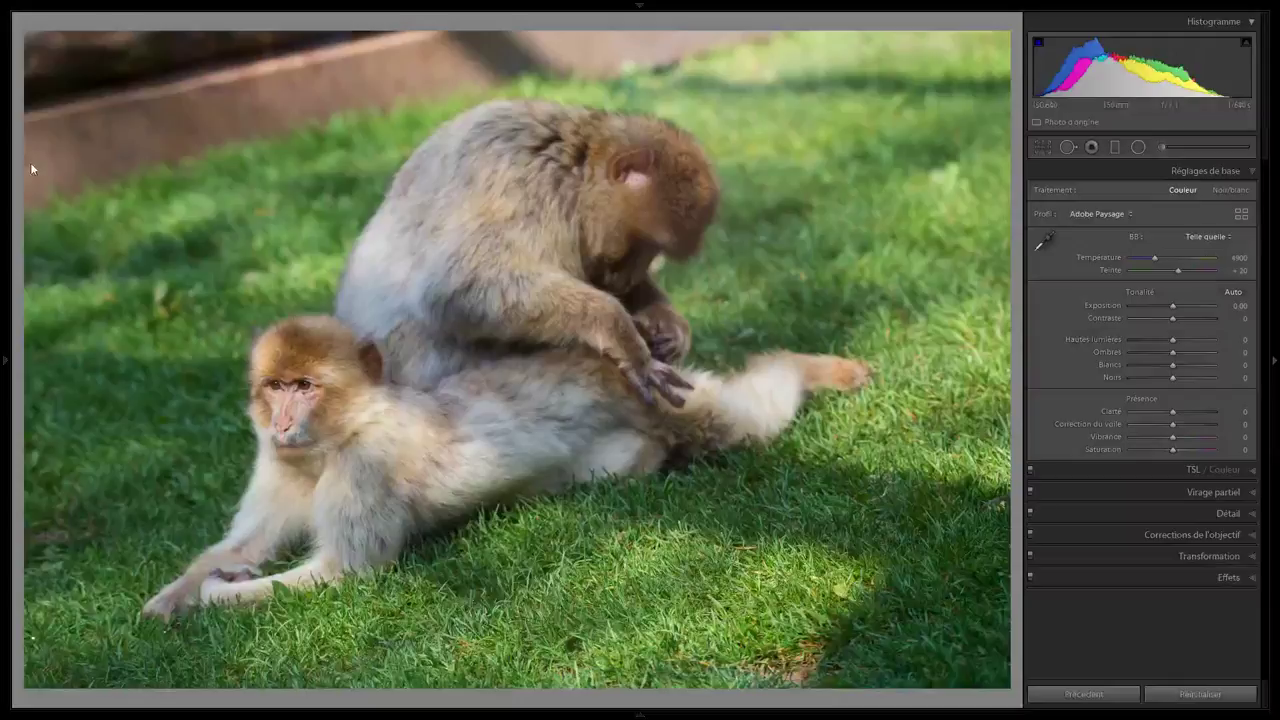
# Heal the brown patch in the darker monkey photo's upper-left corner with a size 77, 100 opacity brush, sampling the grass just below it.
pyautogui.press('Right')
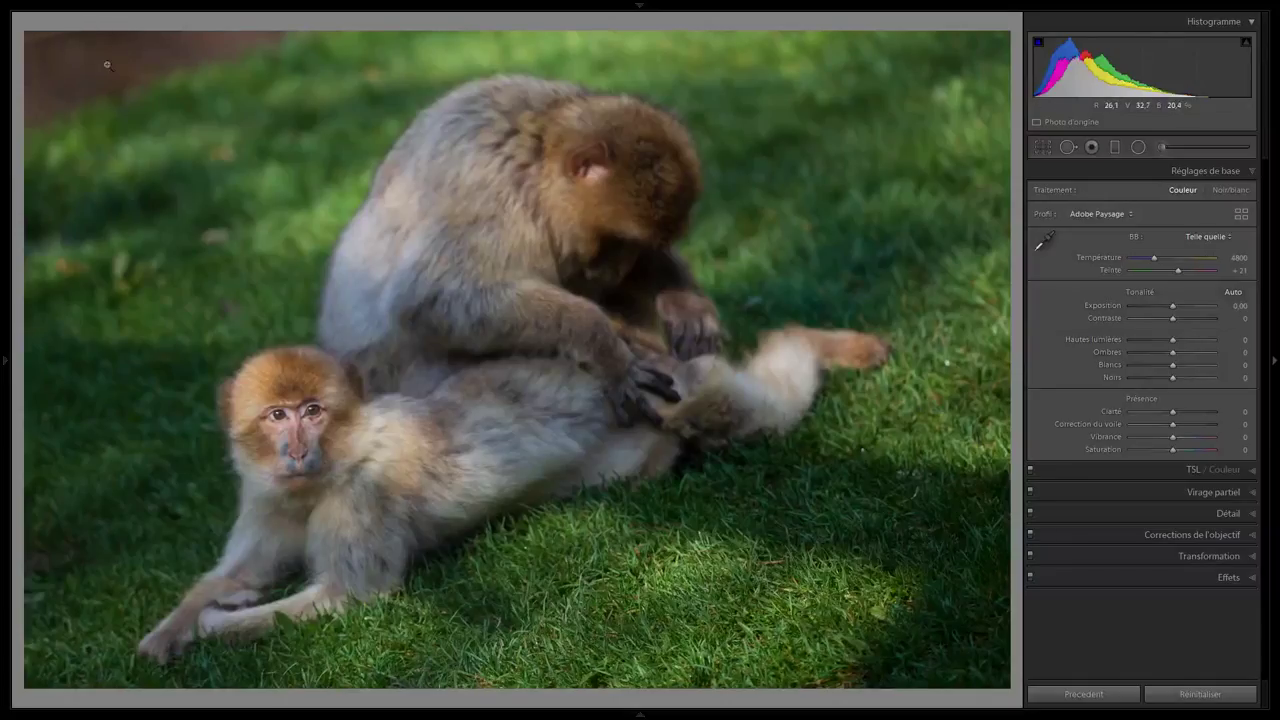
pyautogui.click(1068, 146)
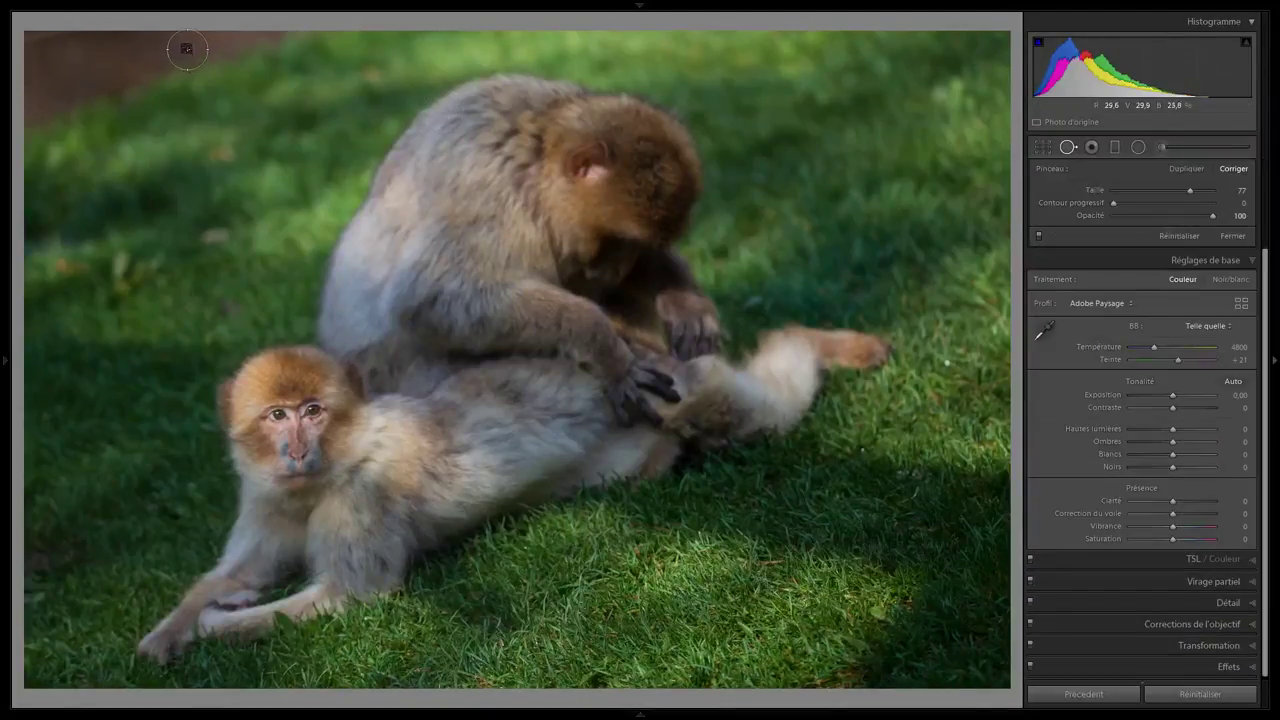
pyautogui.moveTo(186, 48)
pyautogui.mouseDown()
pyautogui.moveTo(262, 47)
pyautogui.moveTo(15, 116)
pyautogui.moveTo(22, 68)
pyautogui.moveTo(46, 81)
pyautogui.moveTo(97, 60)
pyautogui.mouseUp()
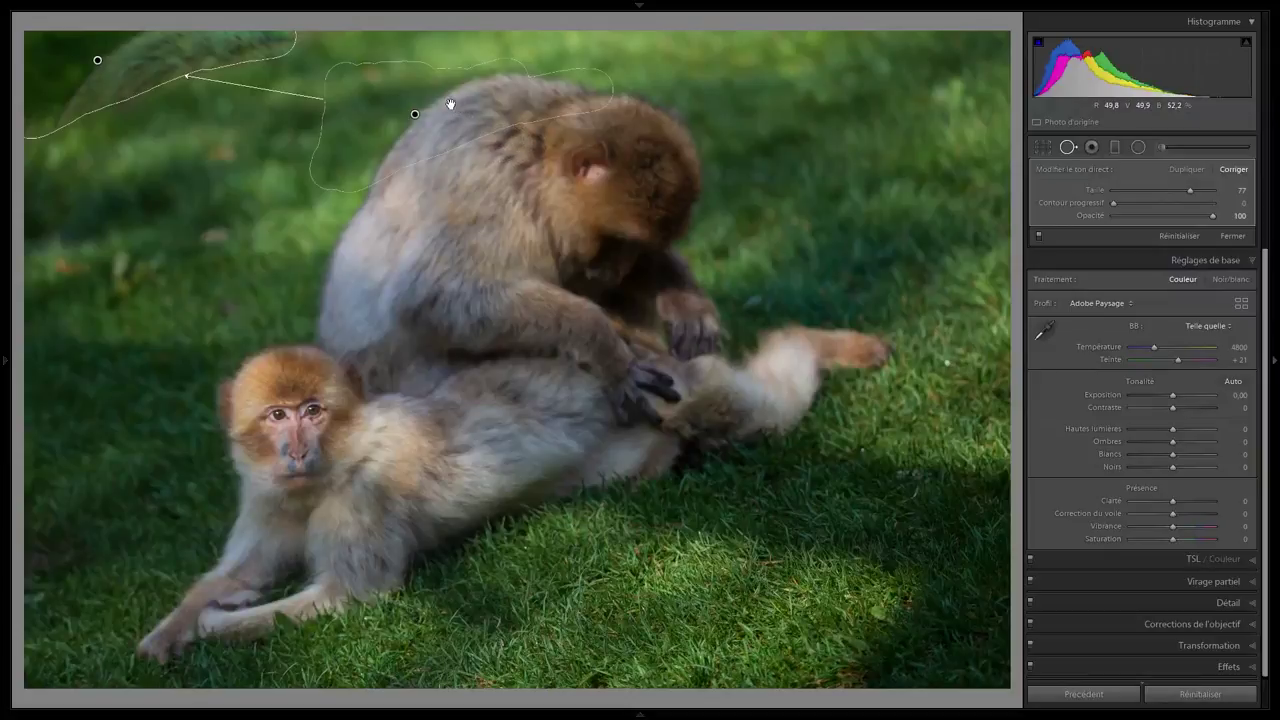
pyautogui.moveTo(450, 104); pyautogui.dragTo(246, 150)
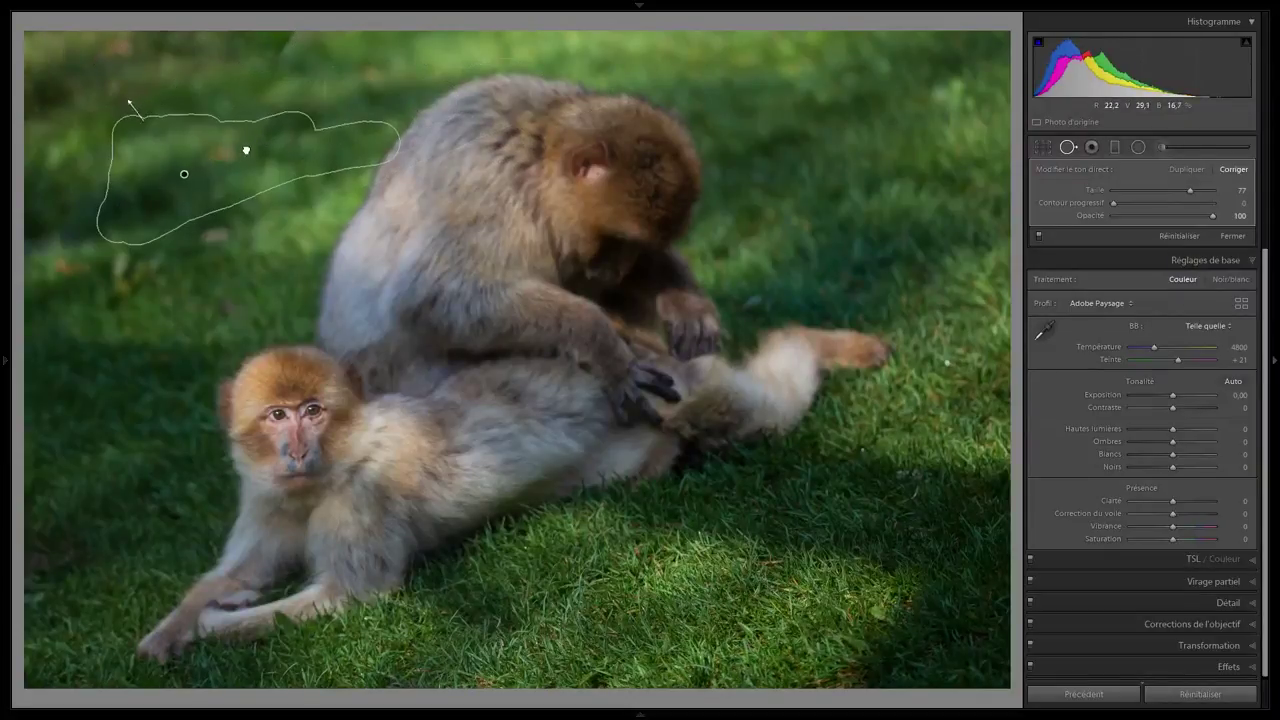
pyautogui.click(1044, 148)
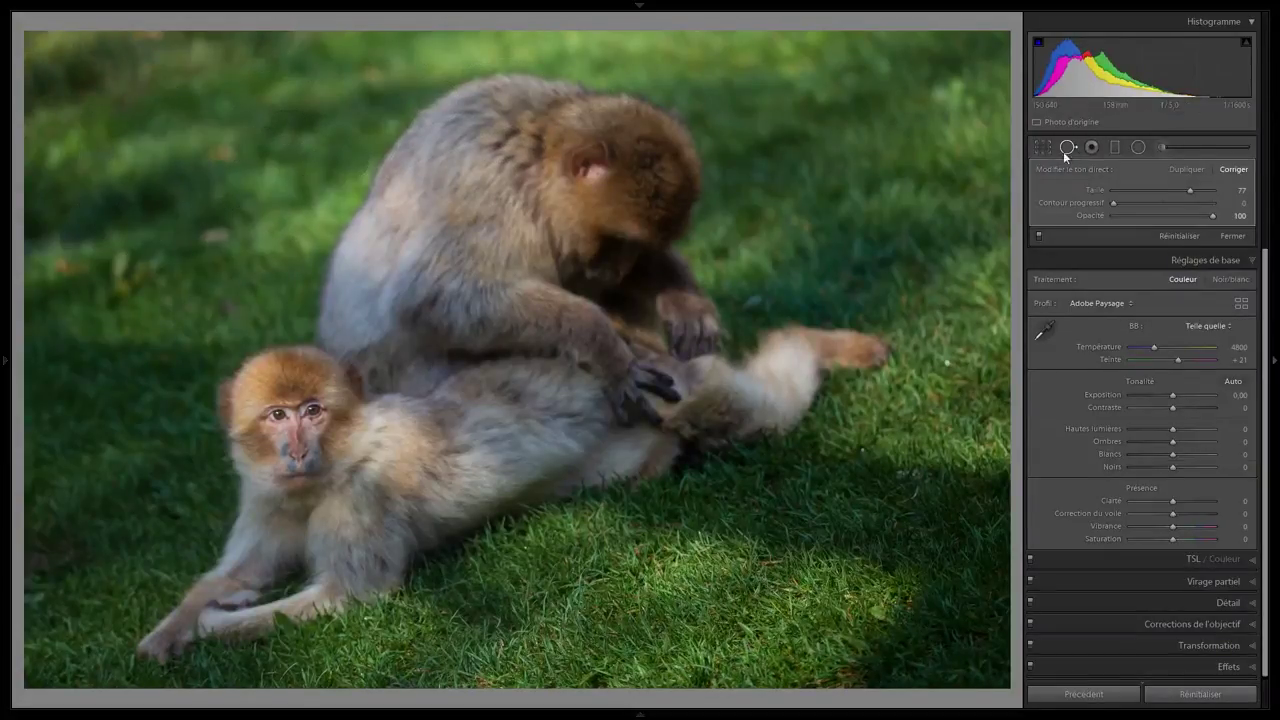
# Close the spot removal tool, go back to the photo grid and open the photo of the blue kingfisher.
pyautogui.click(1064, 149)
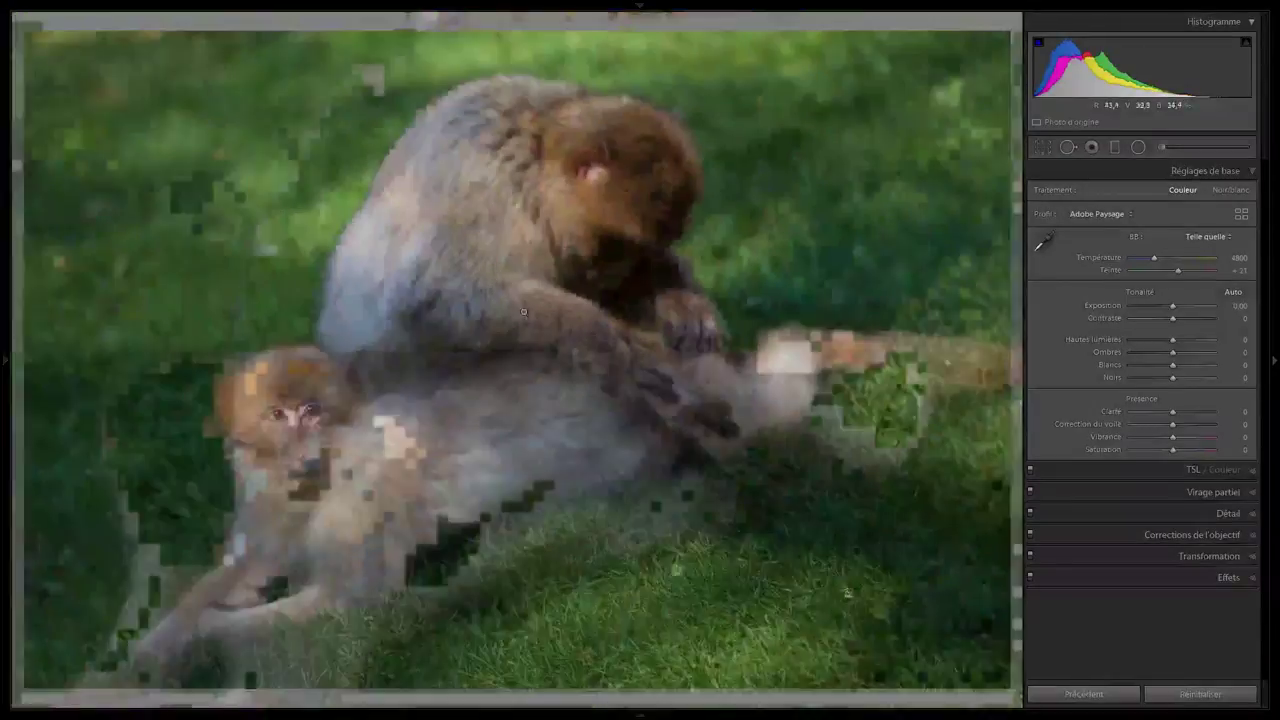
pyautogui.press('g')
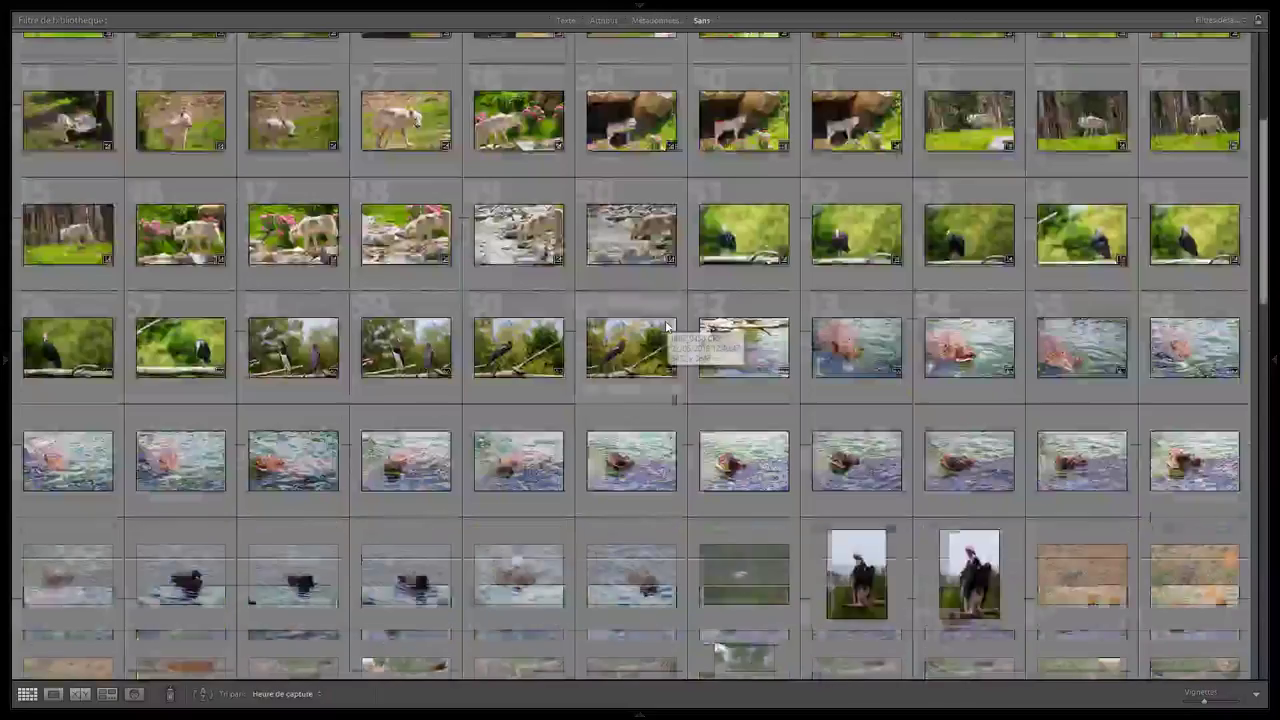
pyautogui.scroll(-5, 667, 325)
pyautogui.scroll(-4, 667, 325)
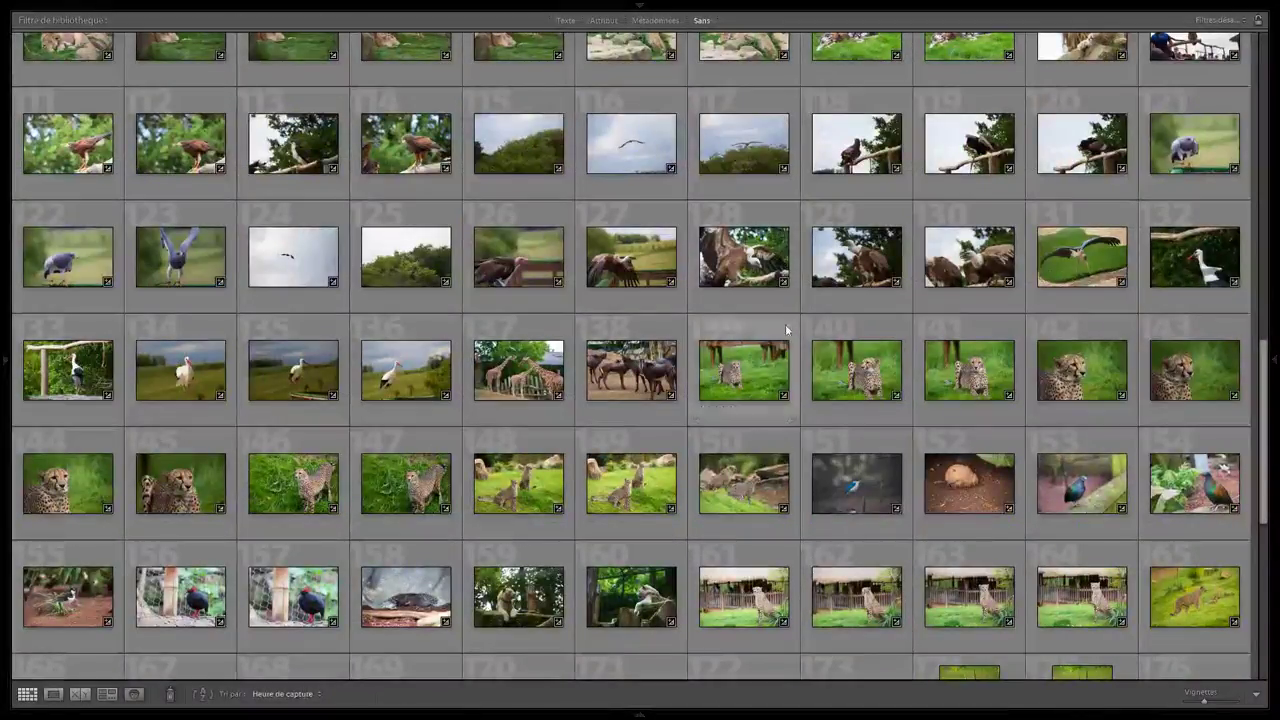
pyautogui.click(872, 480)
pyautogui.doubleClick(856, 482)
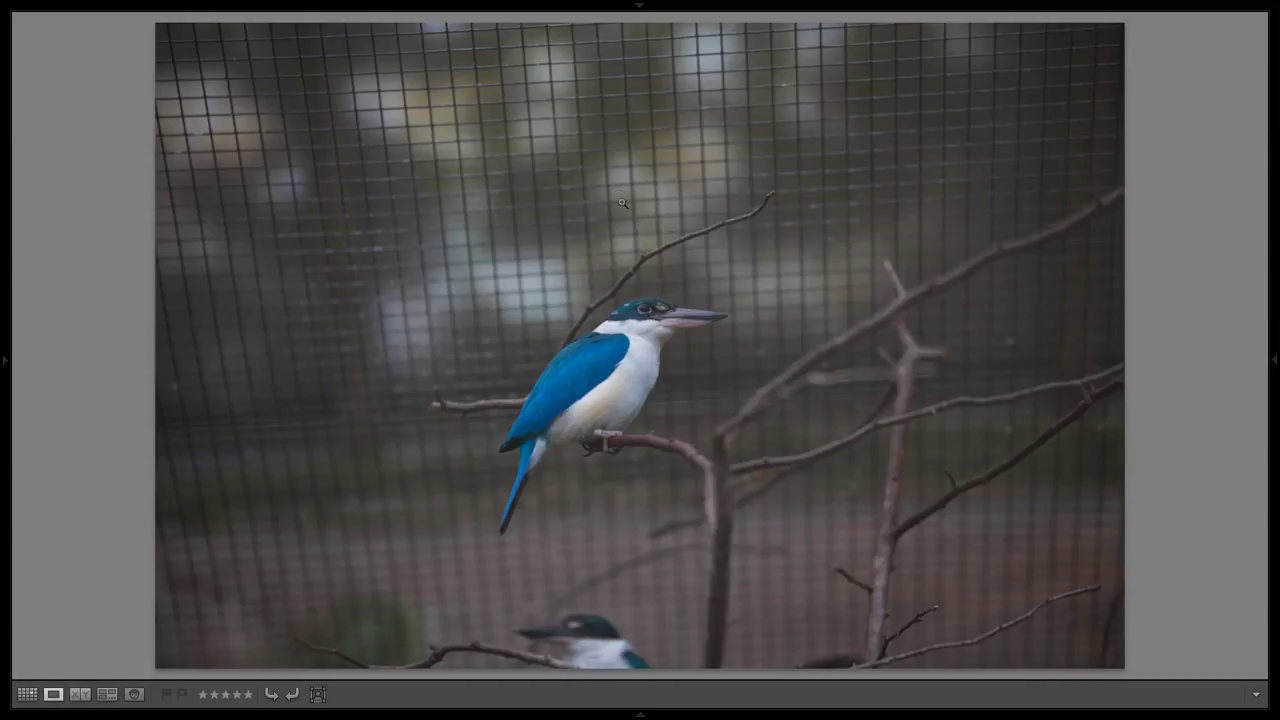
# Inspect the kingfisher's head and plumage enlarged, then examine the wire mesh in the background up close.
pyautogui.click(641, 320)
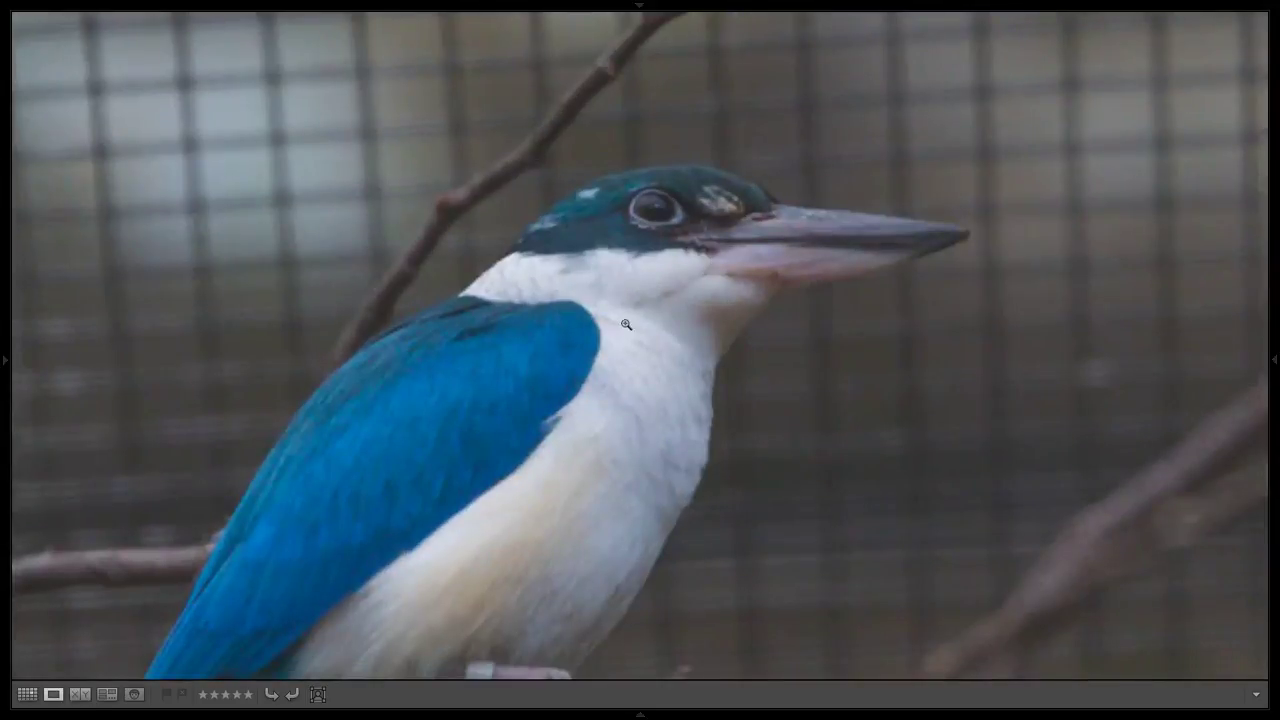
pyautogui.click(640, 322)
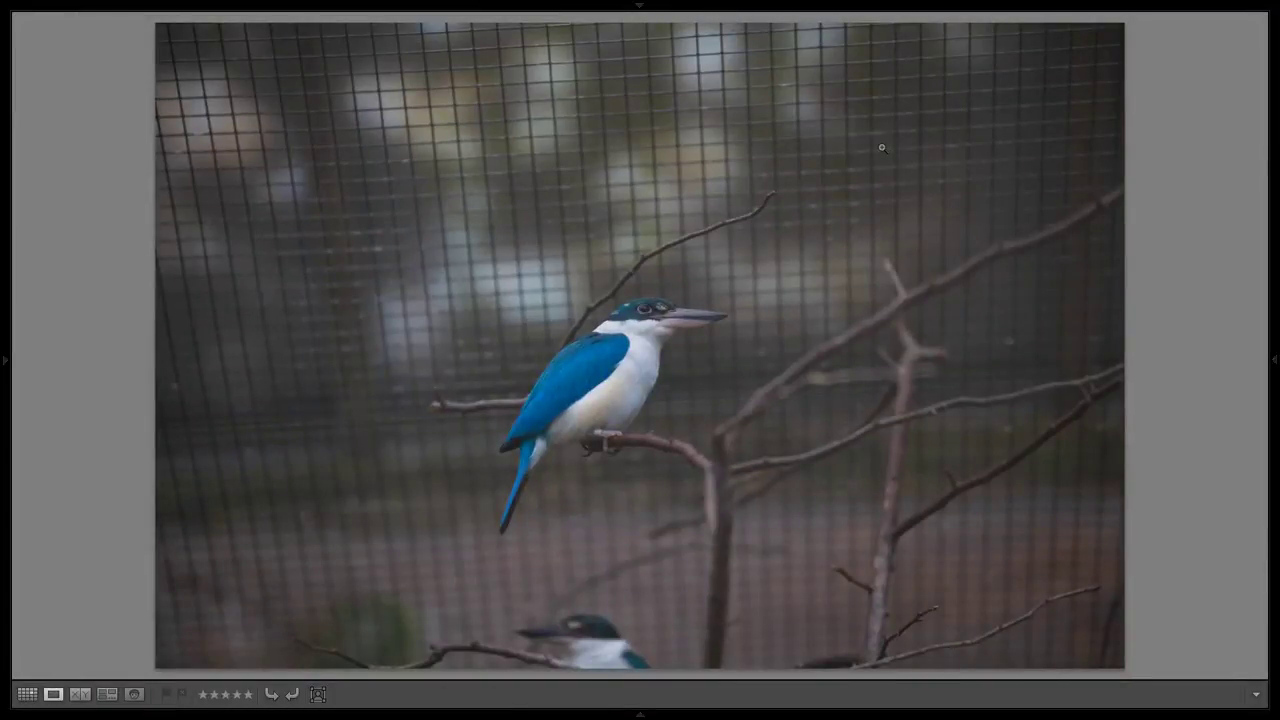
pyautogui.click(560, 113)
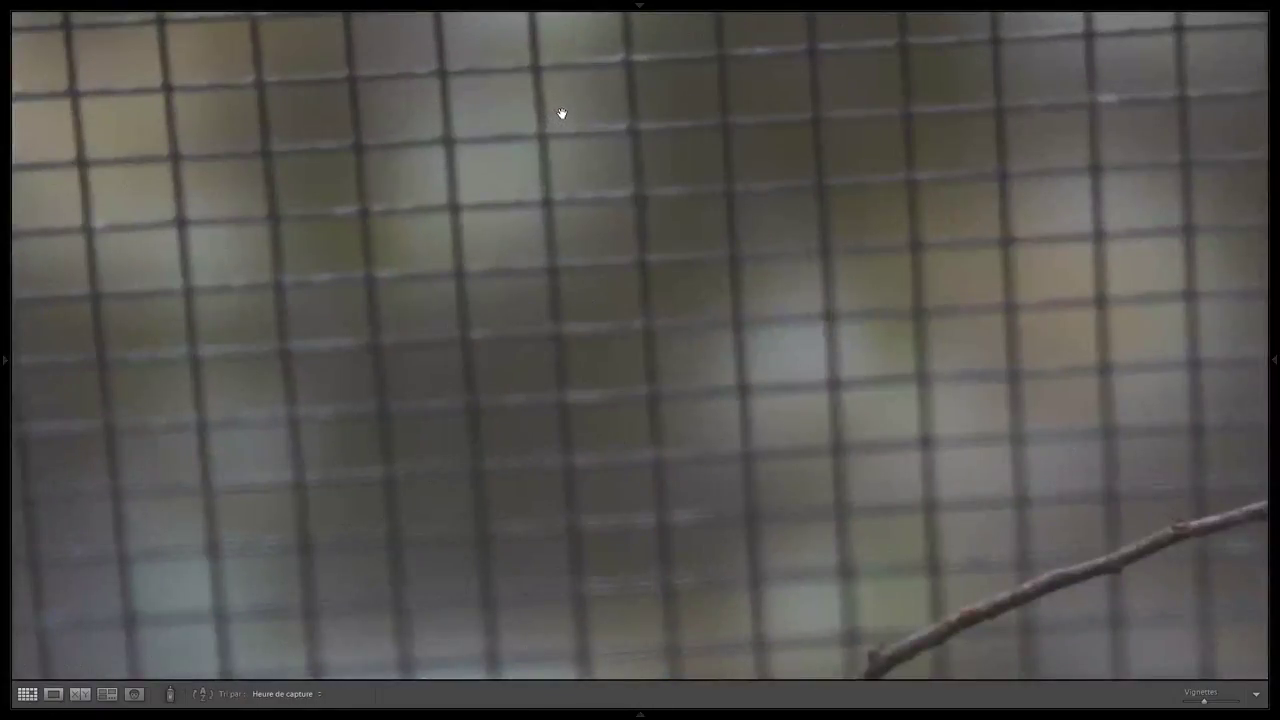
# Return to the grid, open the photo of the monkey holding a rope, and check it enlarged and in full.
pyautogui.press('g')
pyautogui.scroll(10, 573, 172)
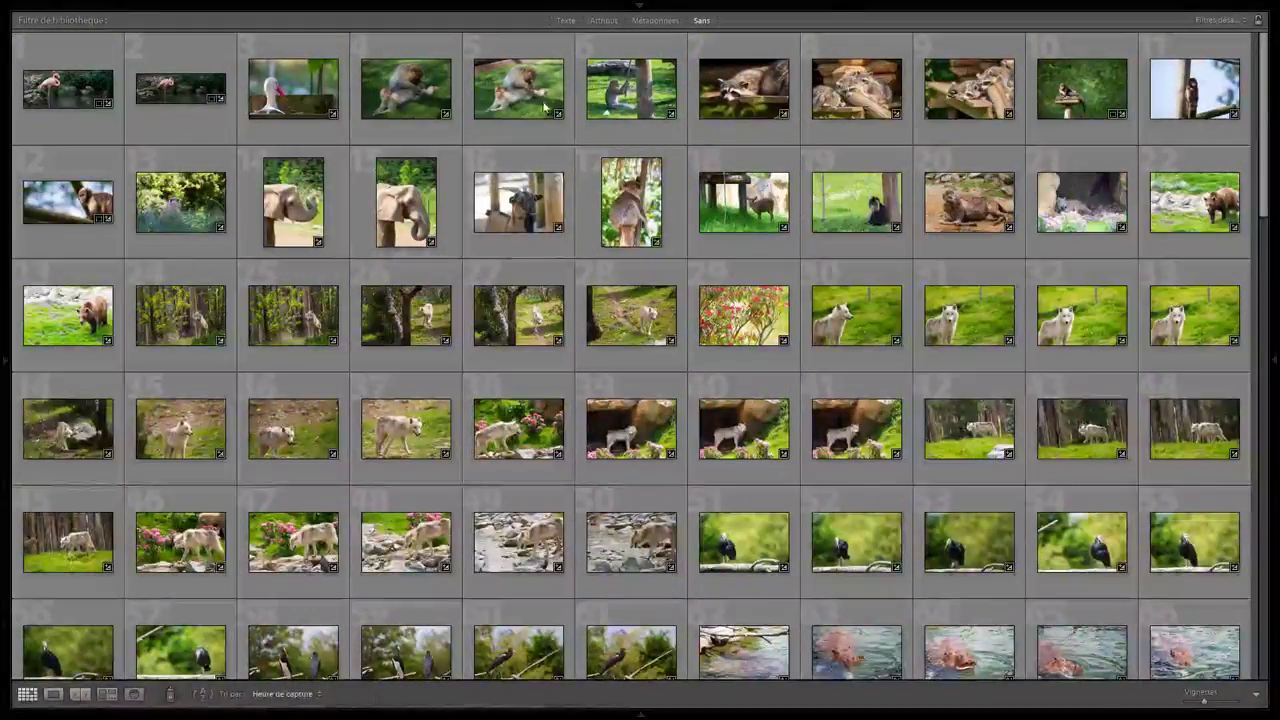
pyautogui.doubleClick(639, 77)
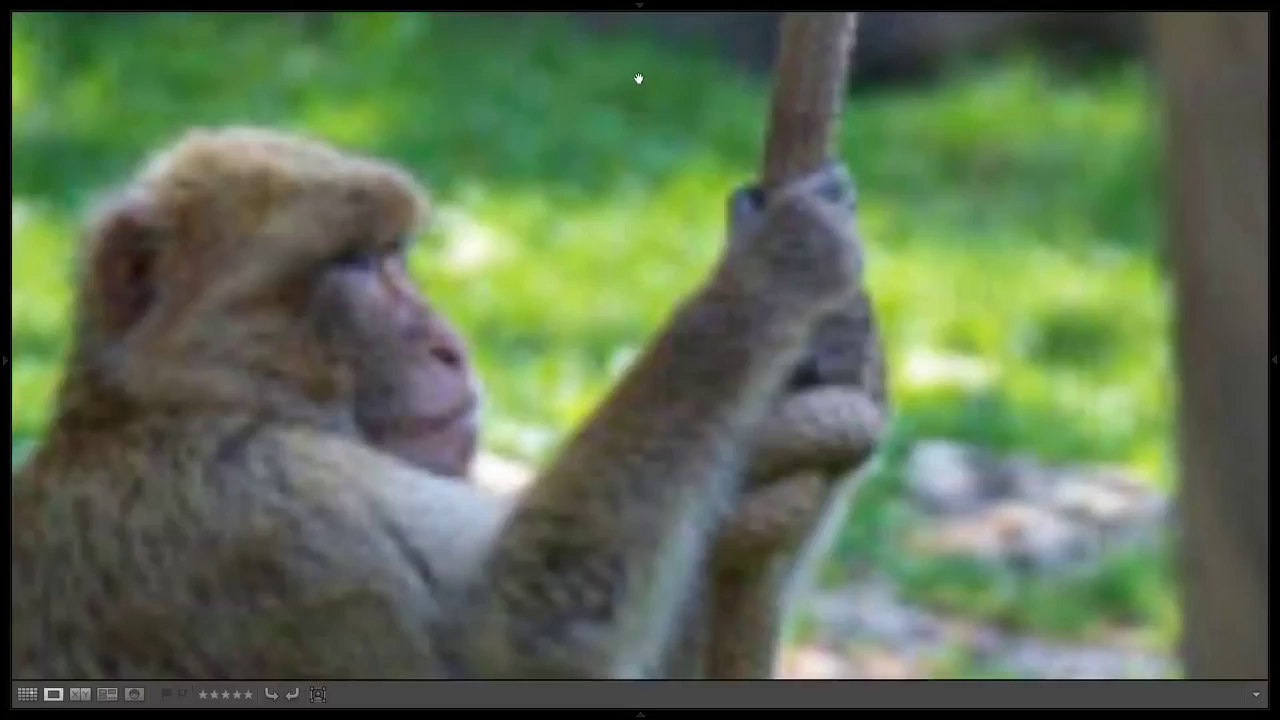
pyautogui.click(556, 332)
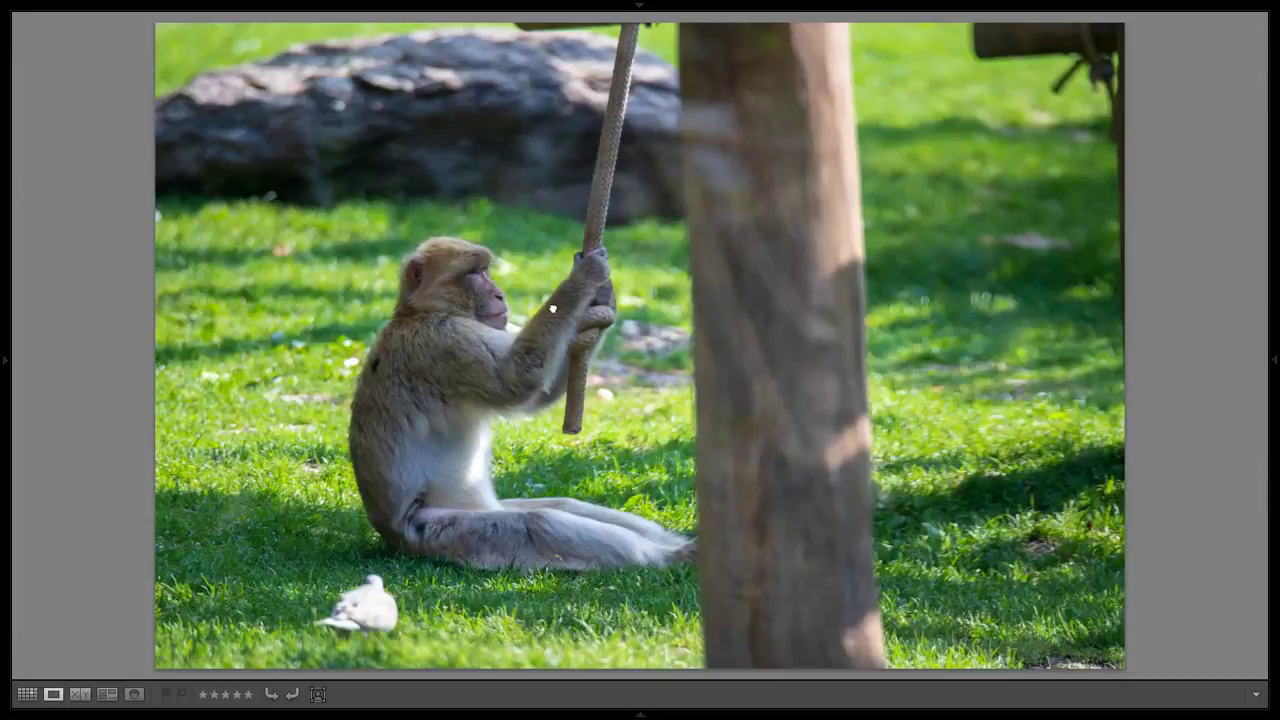
# Open the photo of the raccoon resting its head on planks and inspect its eyes and nose enlarged.
pyautogui.press('g')
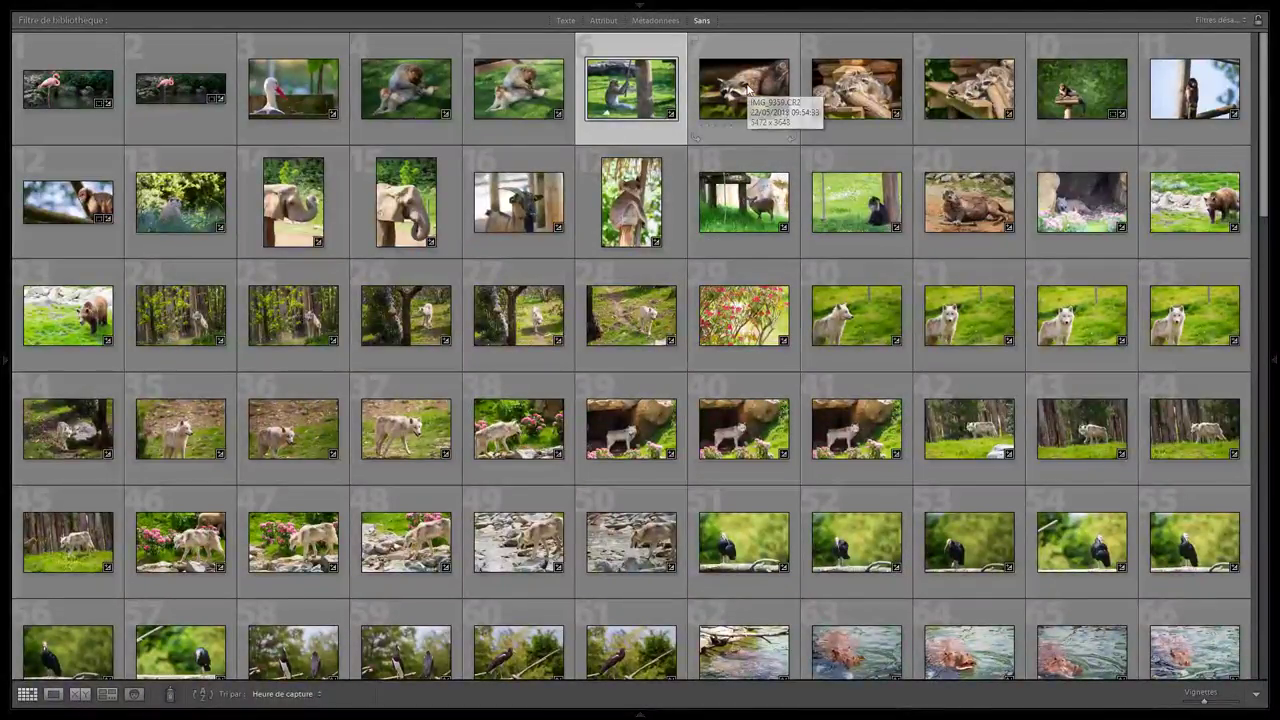
pyautogui.doubleClick(748, 90)
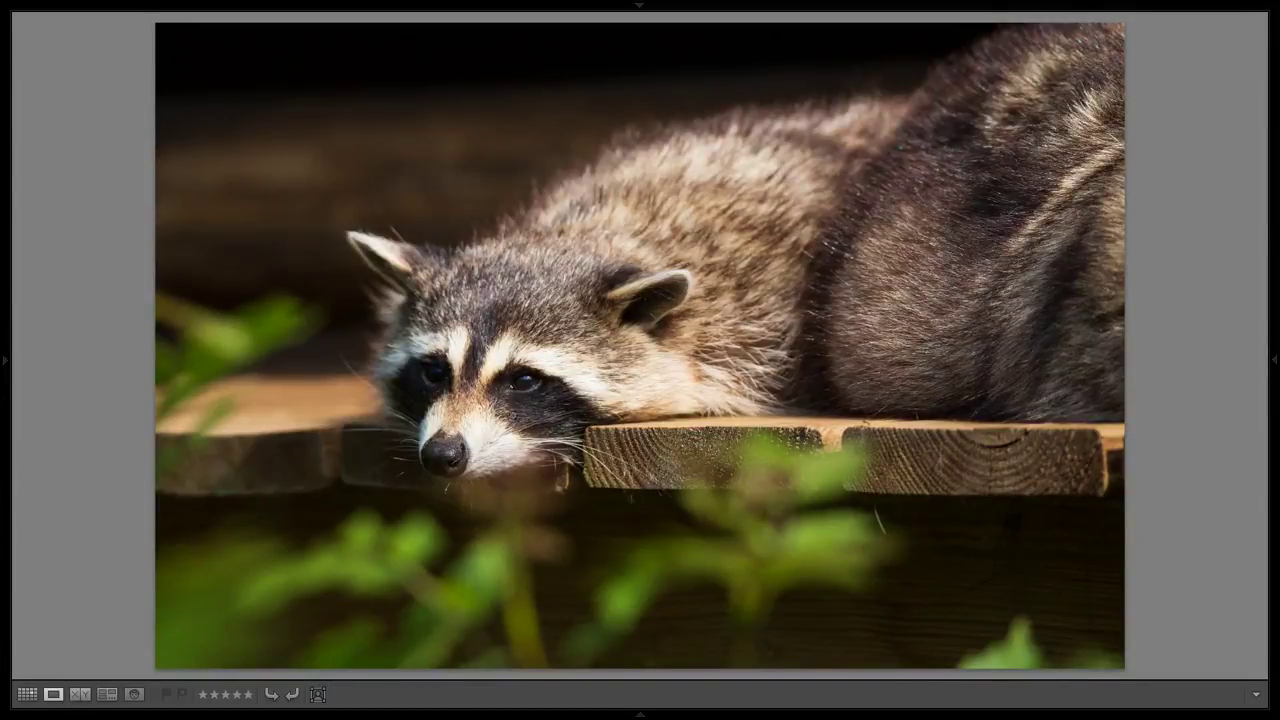
pyautogui.click(488, 388)
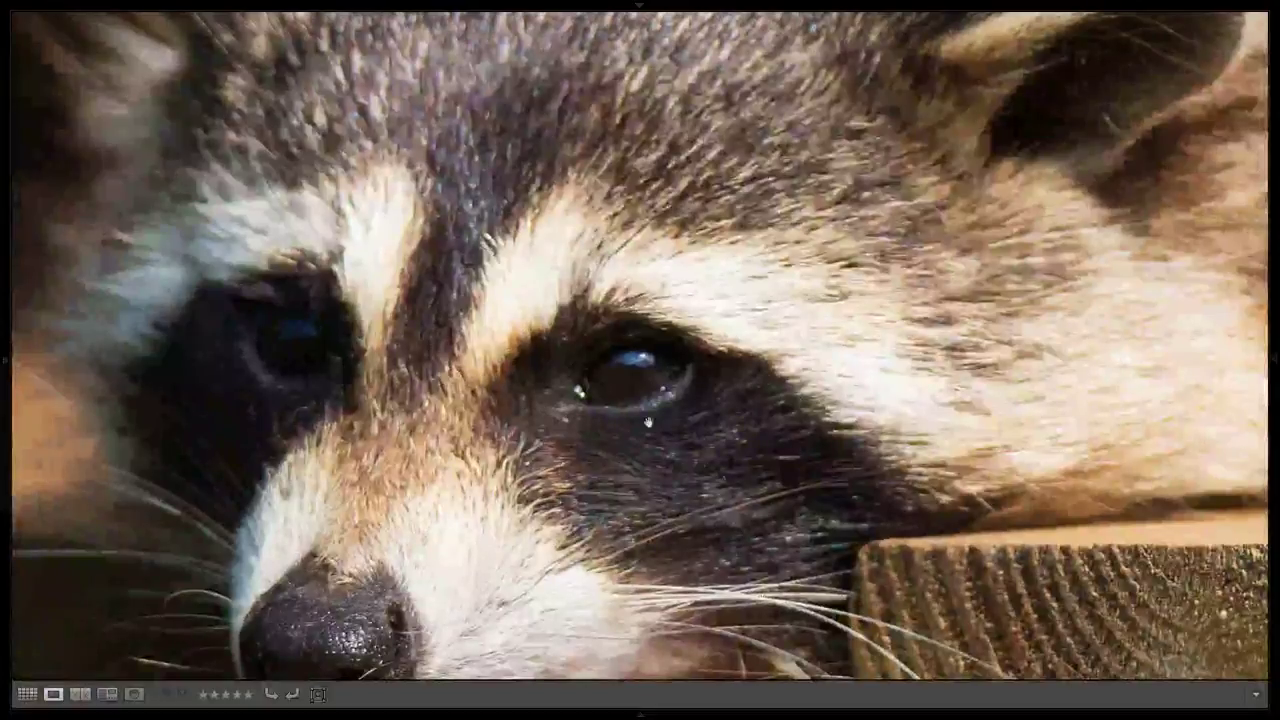
pyautogui.moveTo(453, 483); pyautogui.dragTo(593, 273)
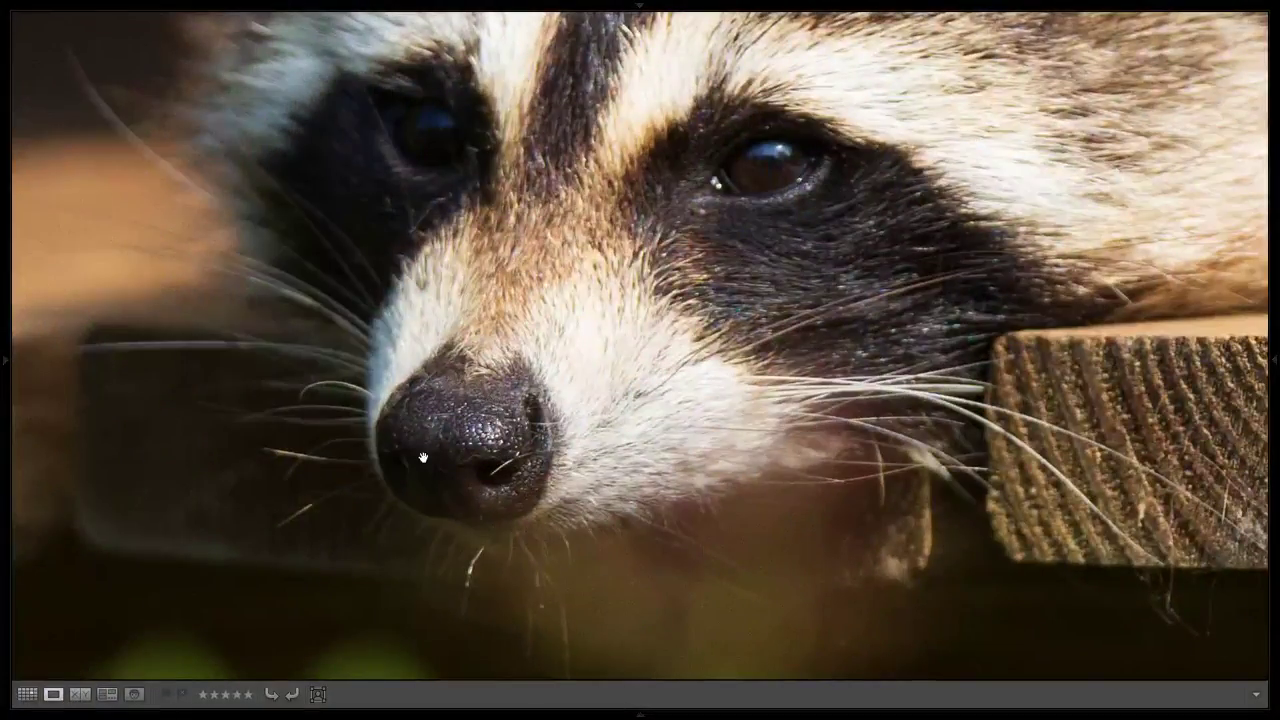
pyautogui.click(458, 440)
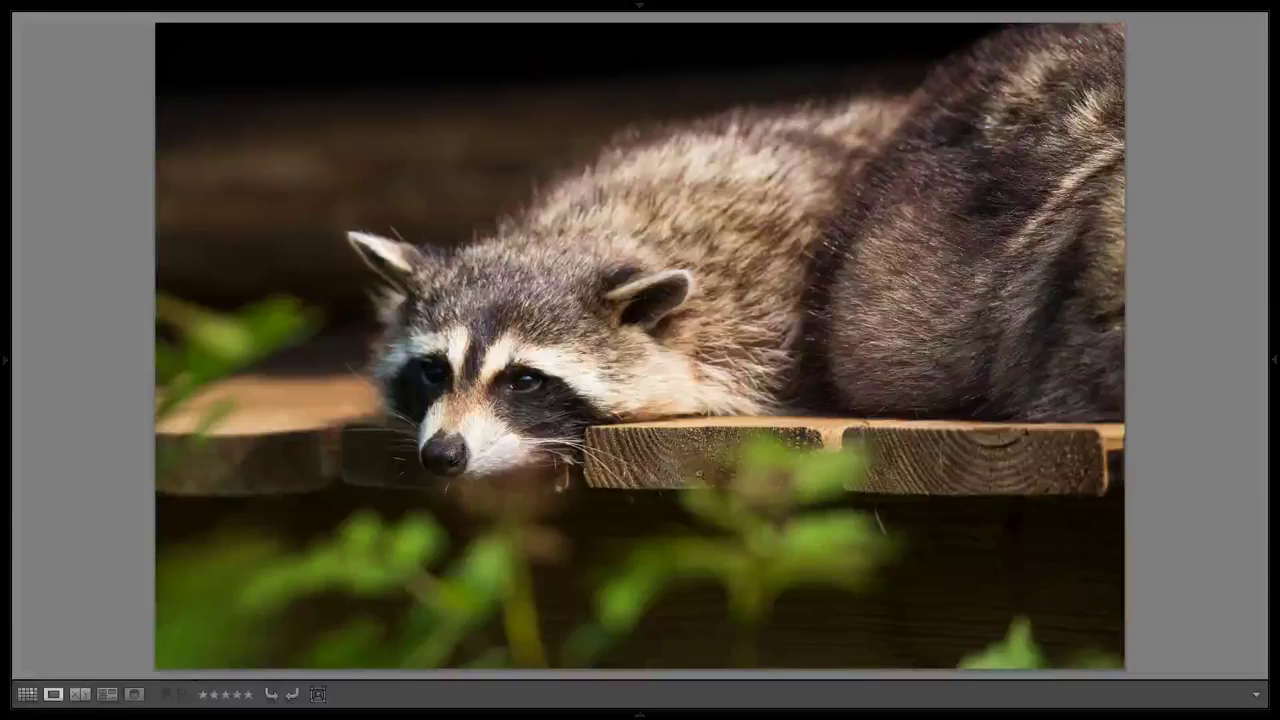
# Enlarge the raccoon photo again to examine the muzzle, whiskers and dark area beside them, and return to the full photo.
pyautogui.click(722, 360)
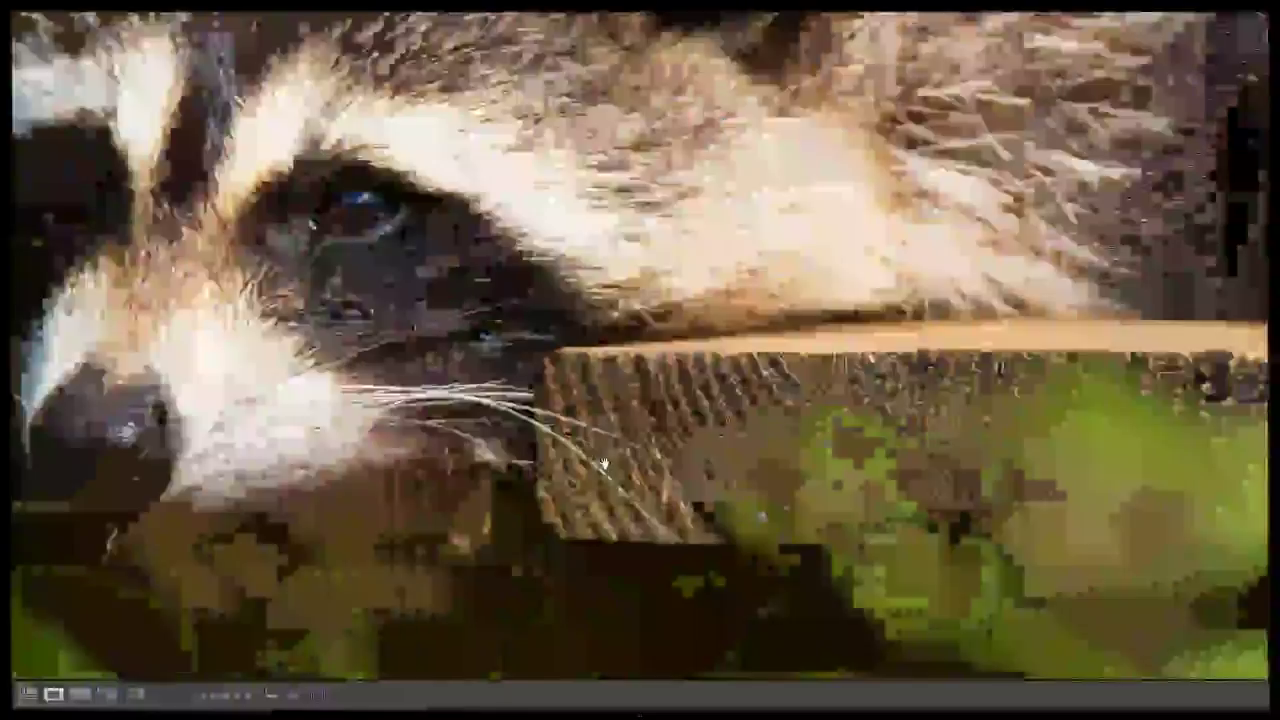
pyautogui.moveTo(60, 427); pyautogui.dragTo(706, 400)
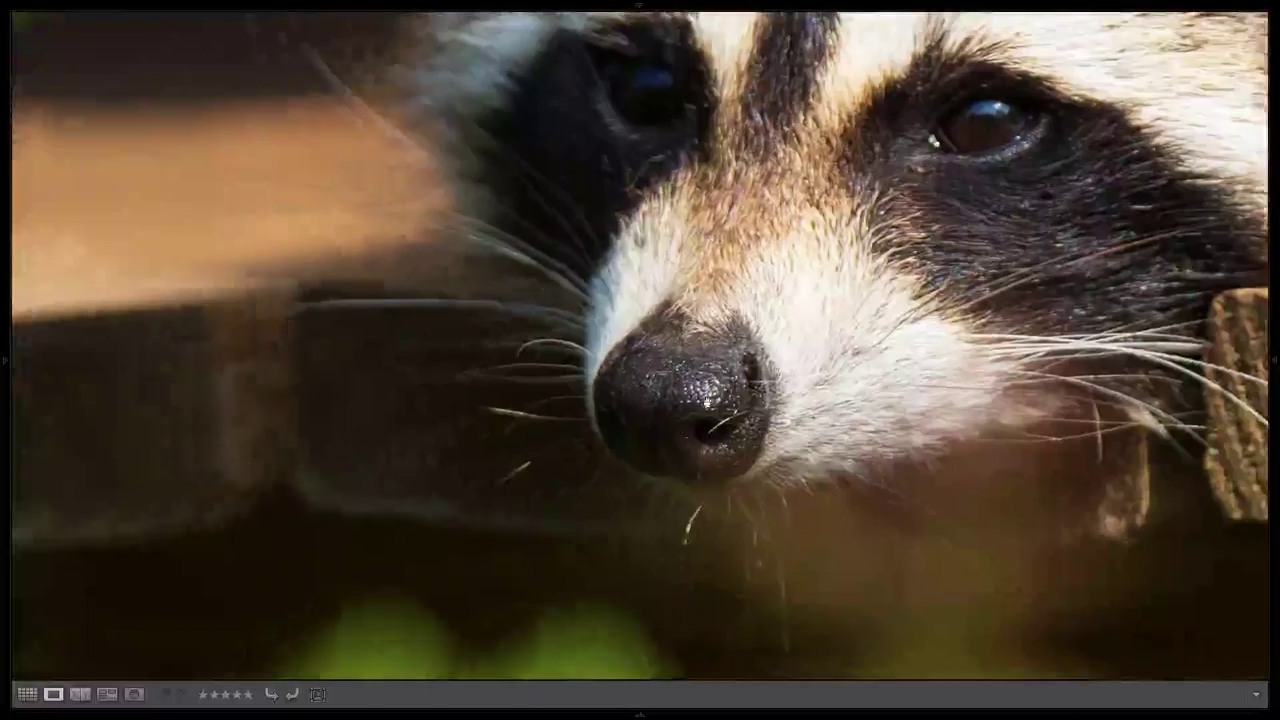
pyautogui.click(722, 376)
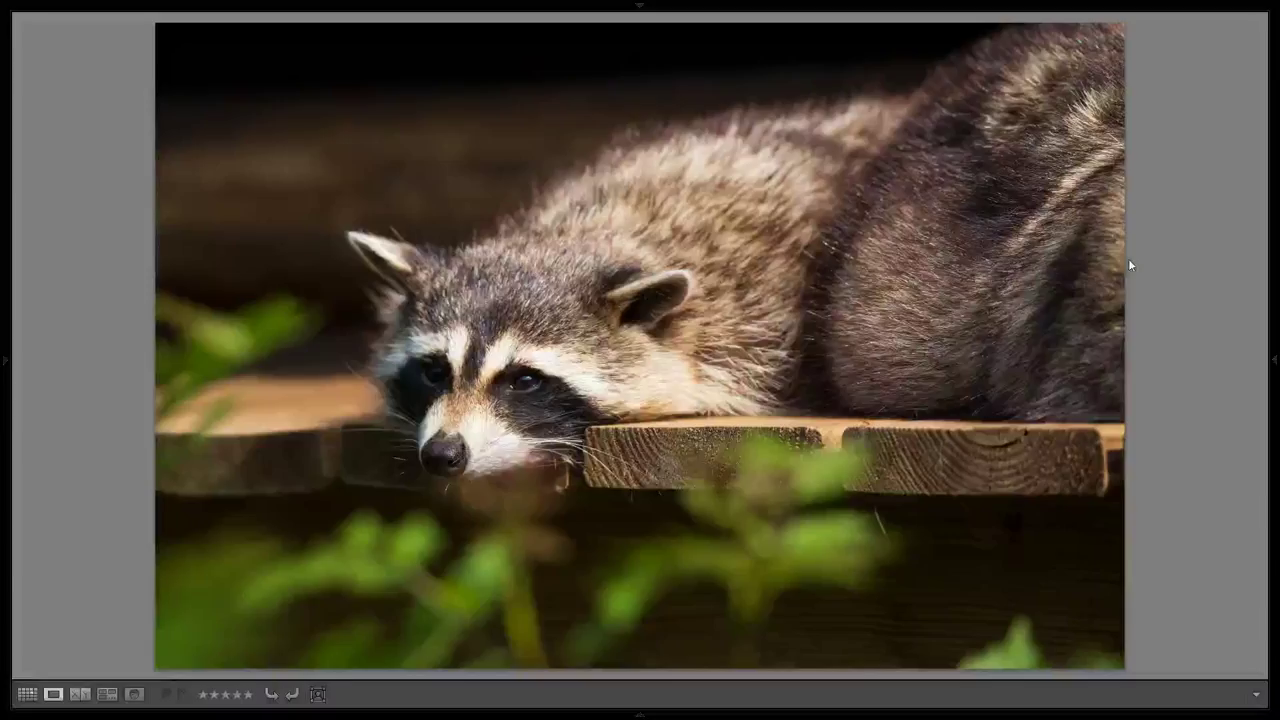
# Display the histogram and shooting data beside the raccoon photo and compare its enlarged face with the full view.
pyautogui.press('Tab')
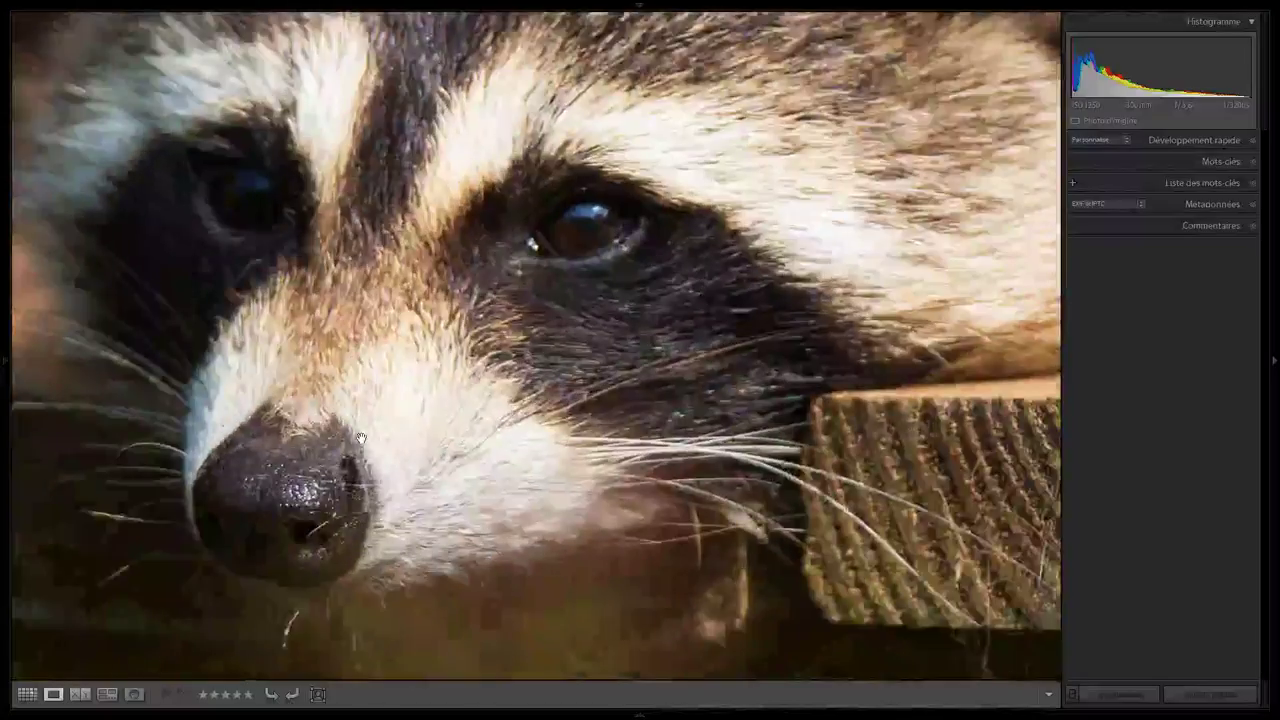
pyautogui.click(368, 444)
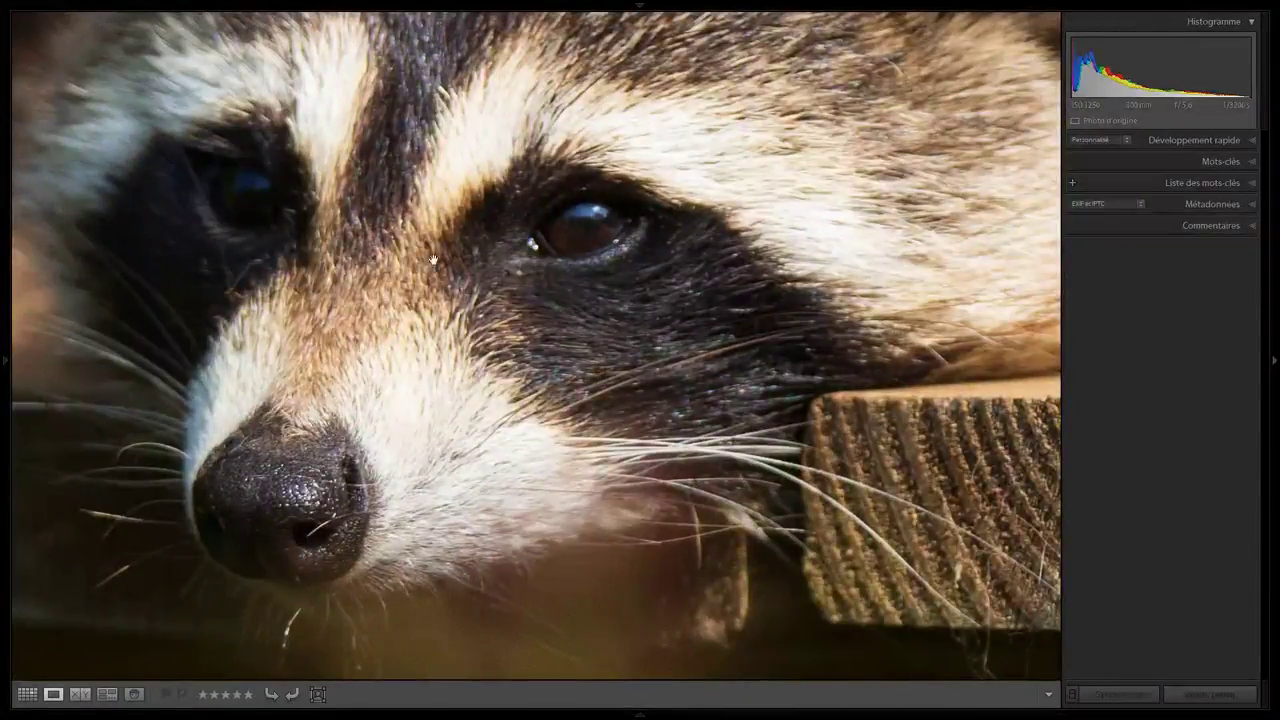
pyautogui.moveTo(344, 413); pyautogui.dragTo(455, 357)
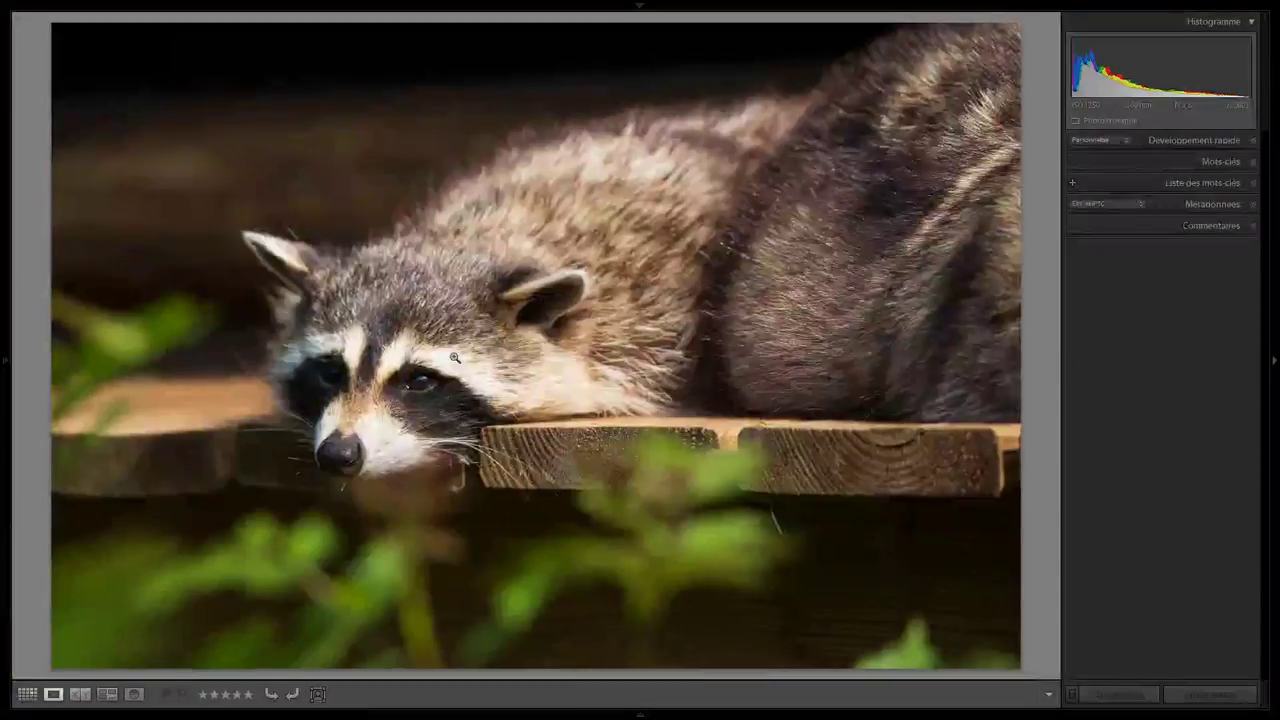
pyautogui.click(362, 406)
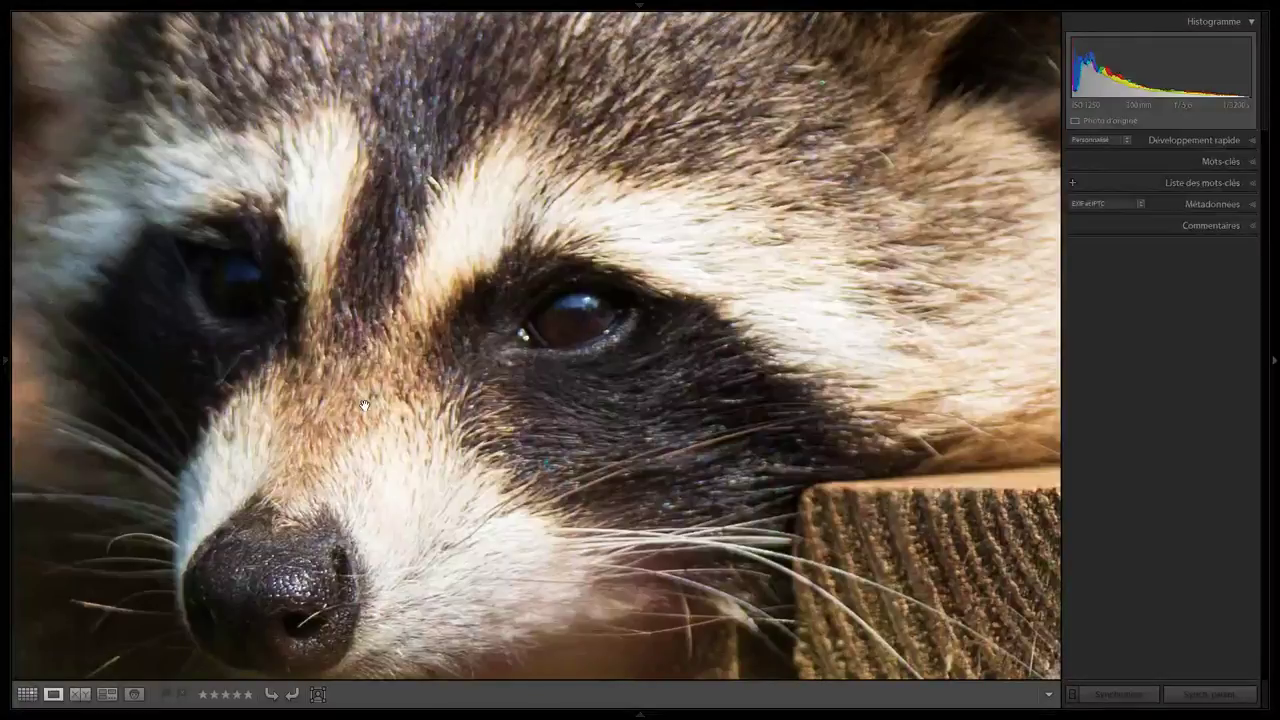
pyautogui.click(377, 462)
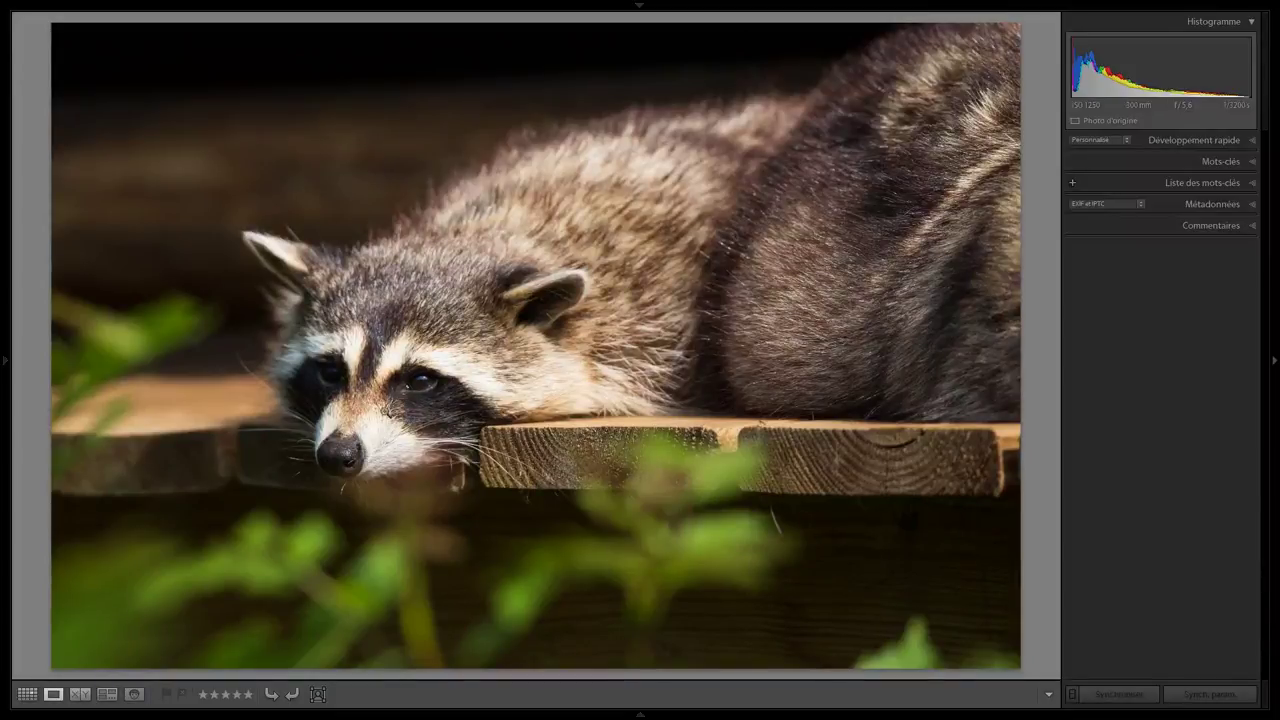
pyautogui.click(360, 423)
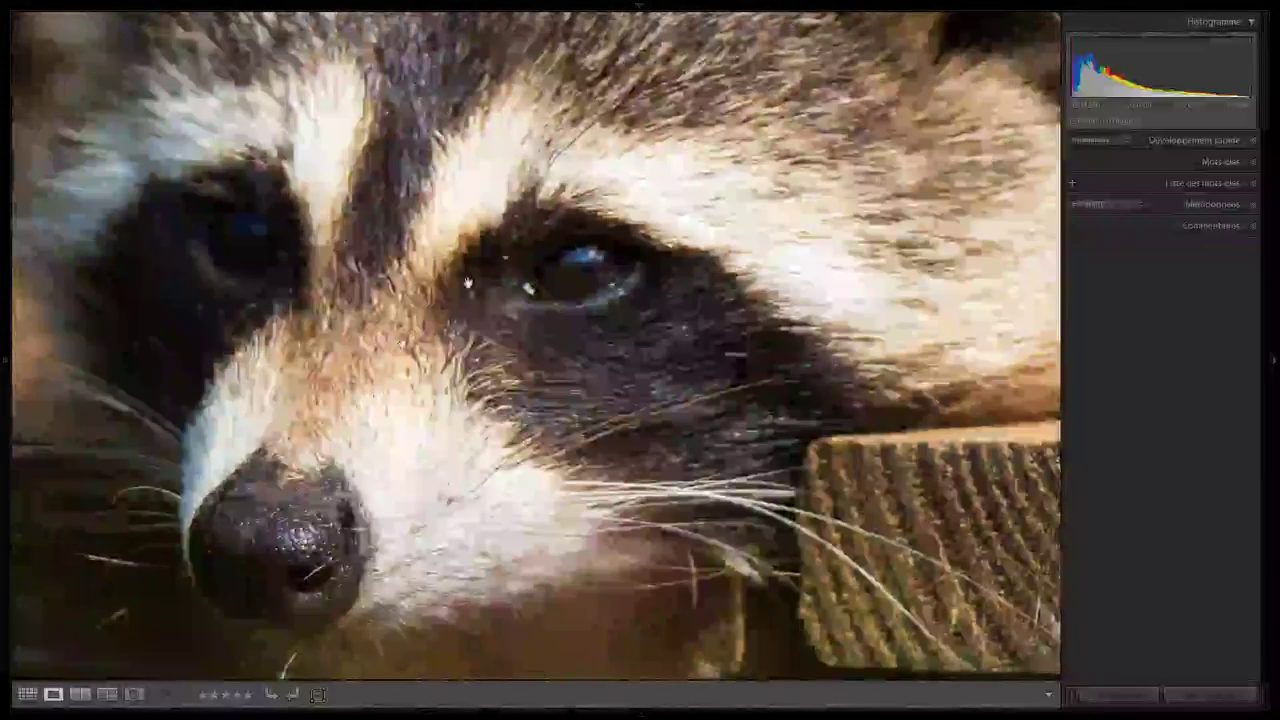
pyautogui.click(358, 424)
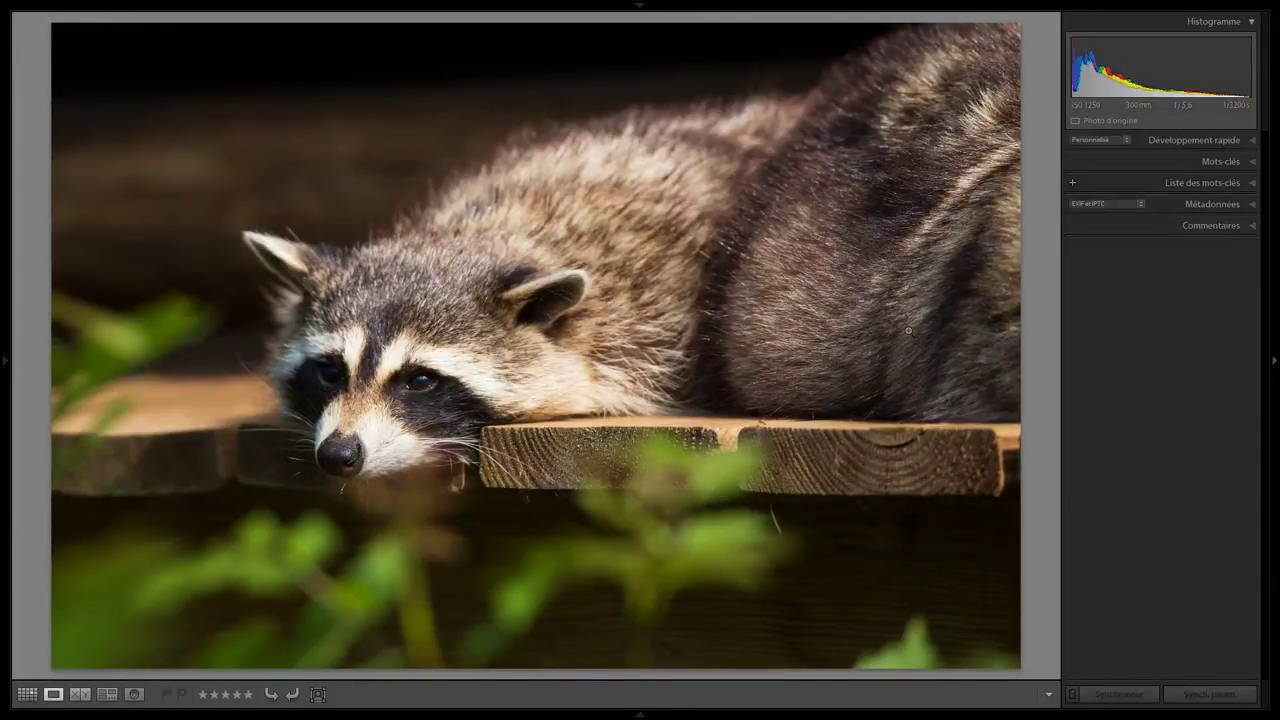
# Examine the fur of the second raccoon behind up close for sharpness, and check other areas against the whole photo.
pyautogui.click(907, 283)
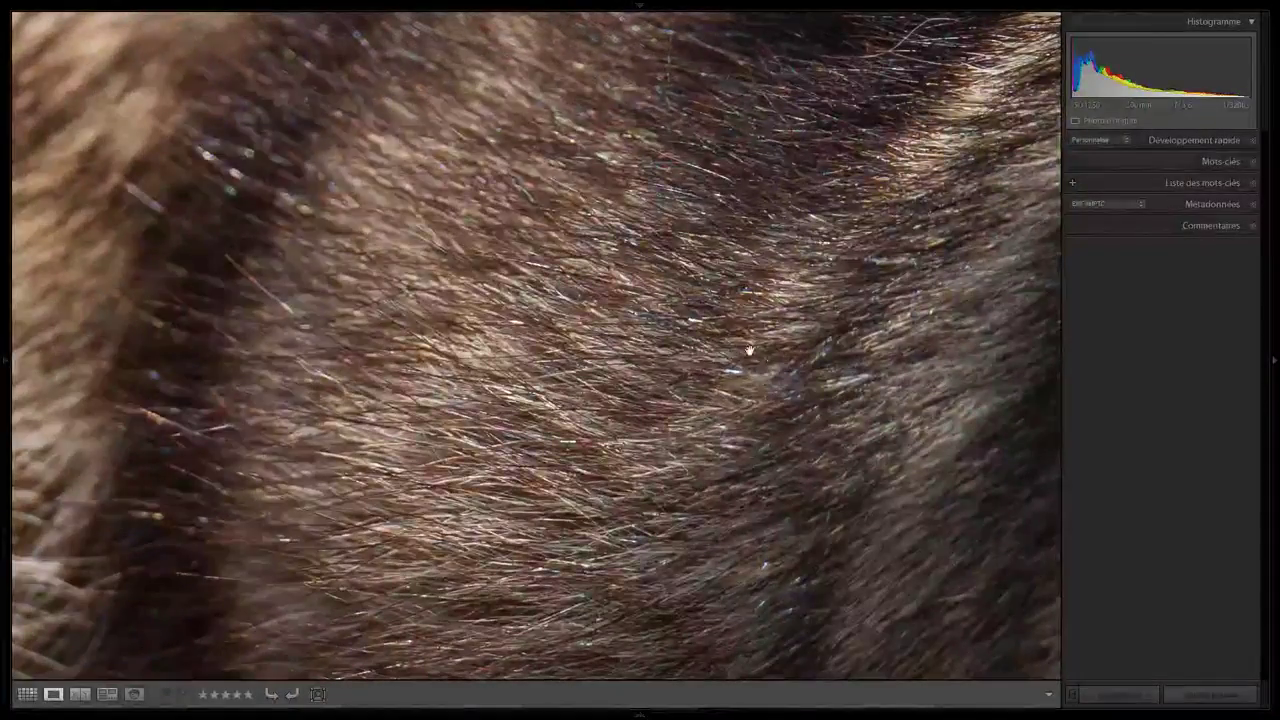
pyautogui.moveTo(738, 347); pyautogui.dragTo(742, 378)
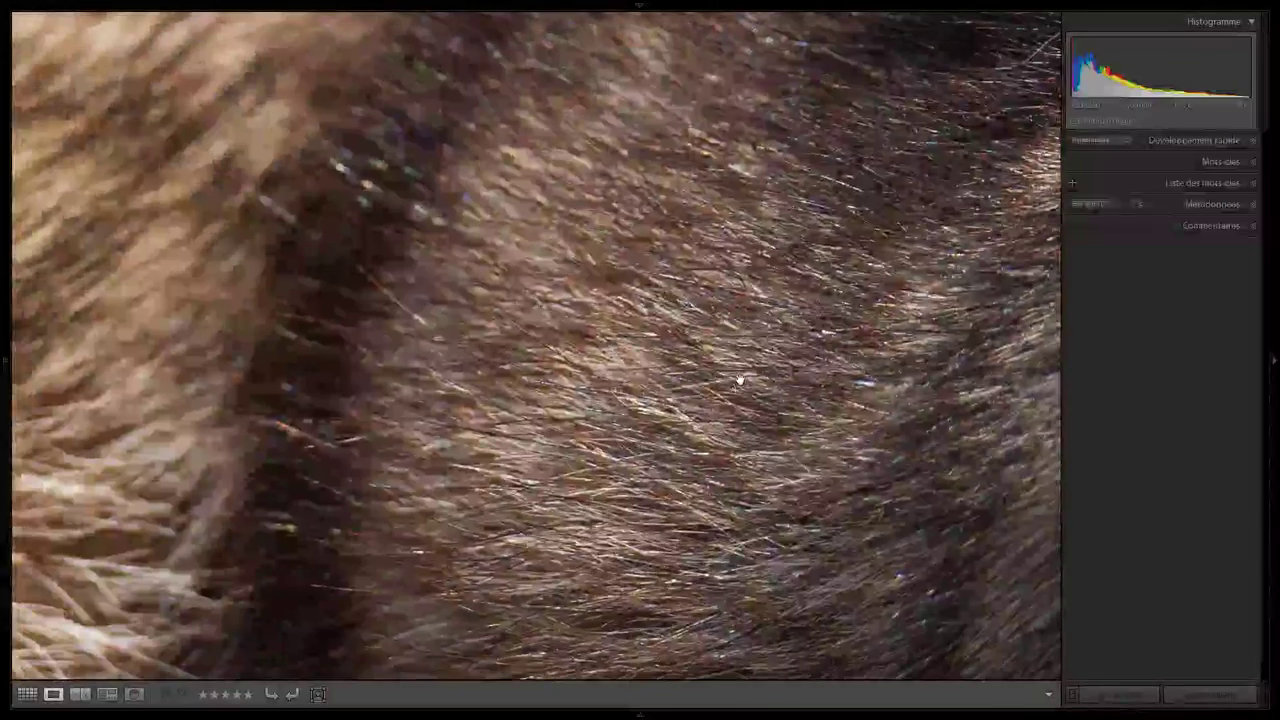
pyautogui.moveTo(390, 470); pyautogui.dragTo(420, 340)
pyautogui.click(388, 342)
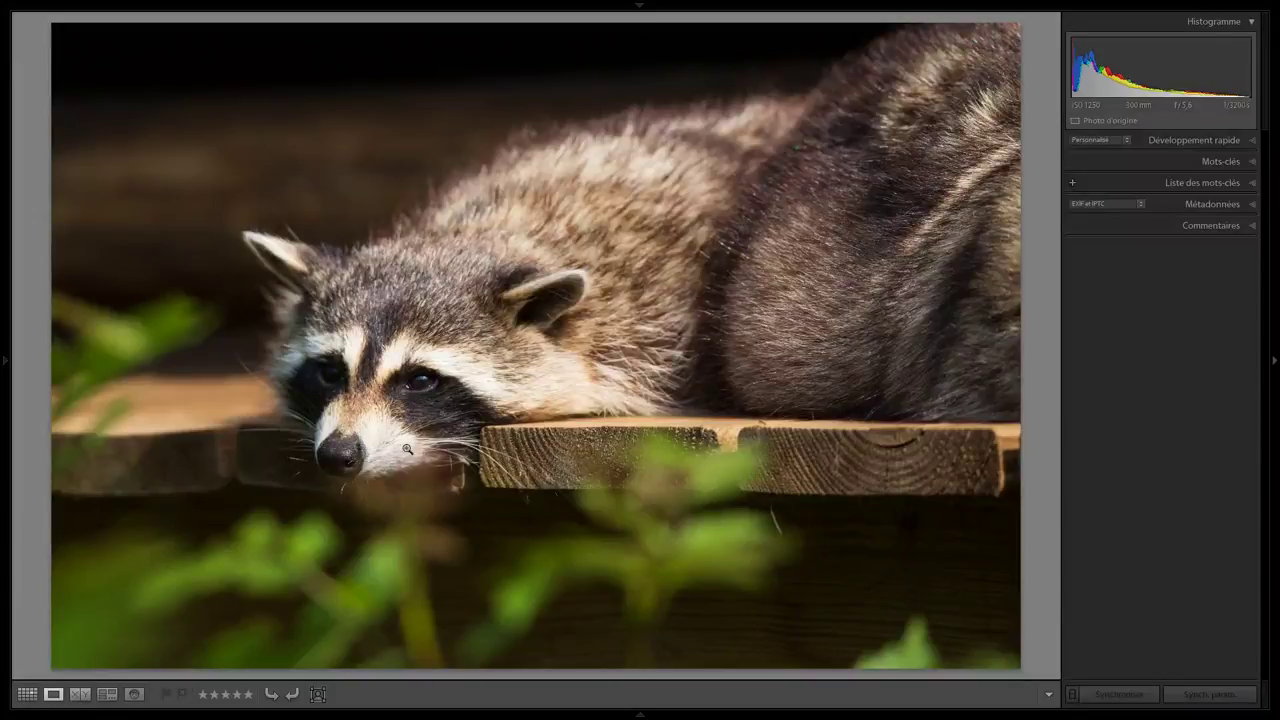
pyautogui.click(822, 207)
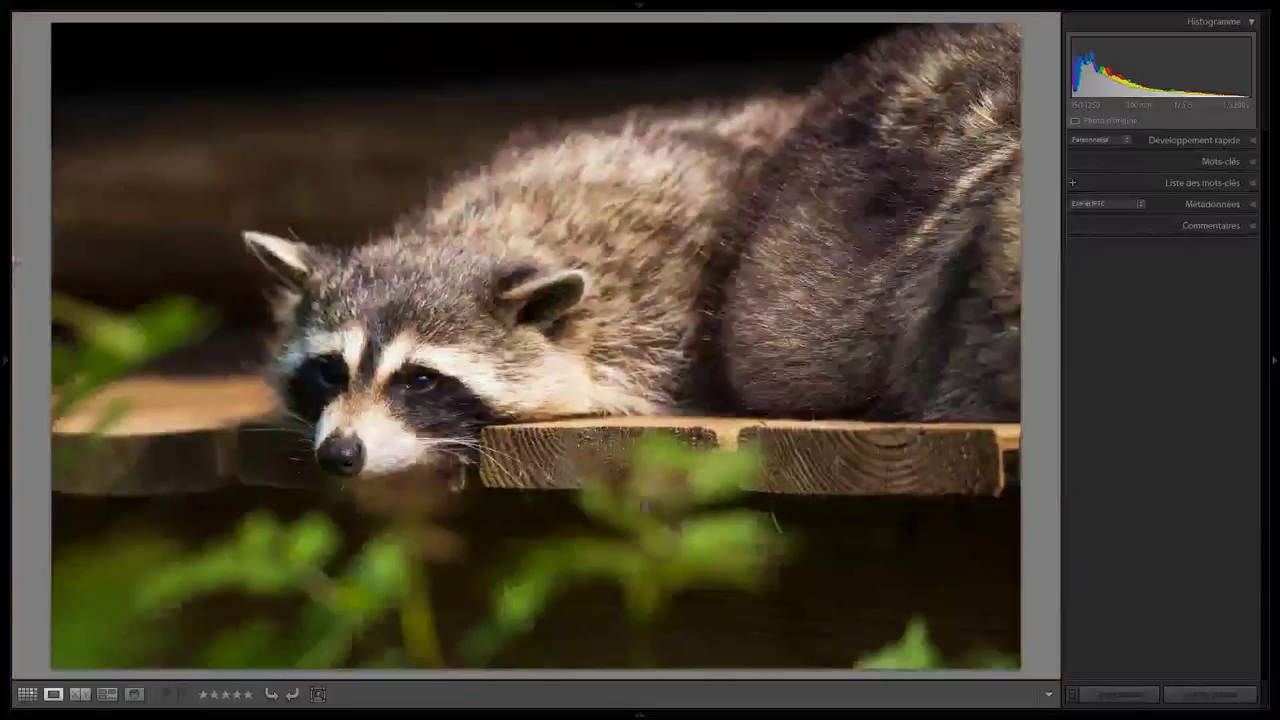
pyautogui.click(655, 492)
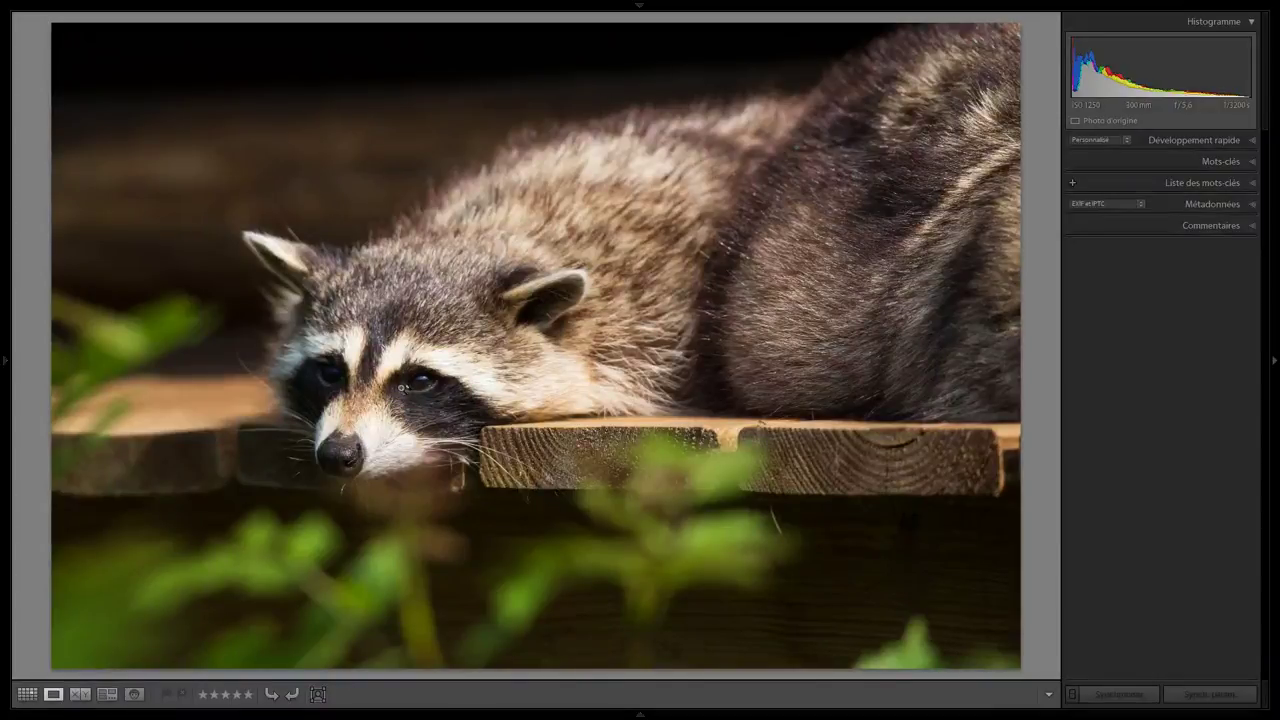
pyautogui.click(488, 300)
# Open the photo of the raccoons sleeping around a log for developing and undo the last change to its basic settings.
pyautogui.press('g')
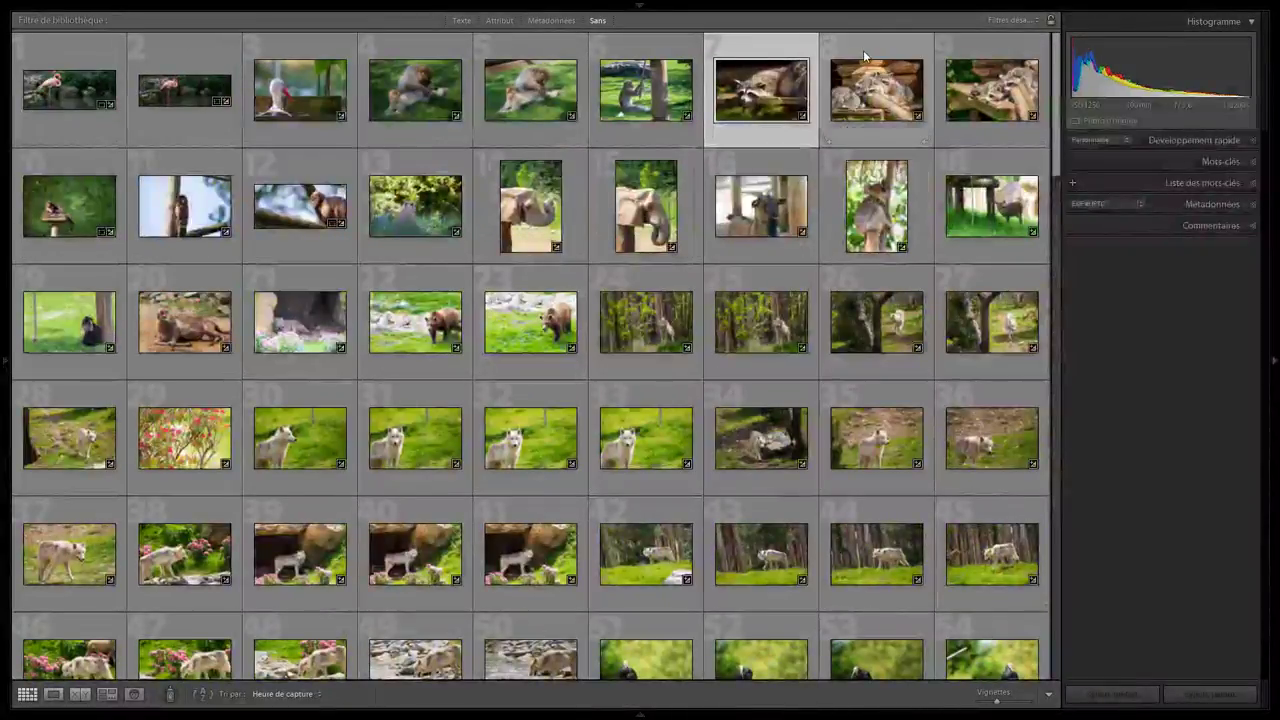
pyautogui.click(877, 98)
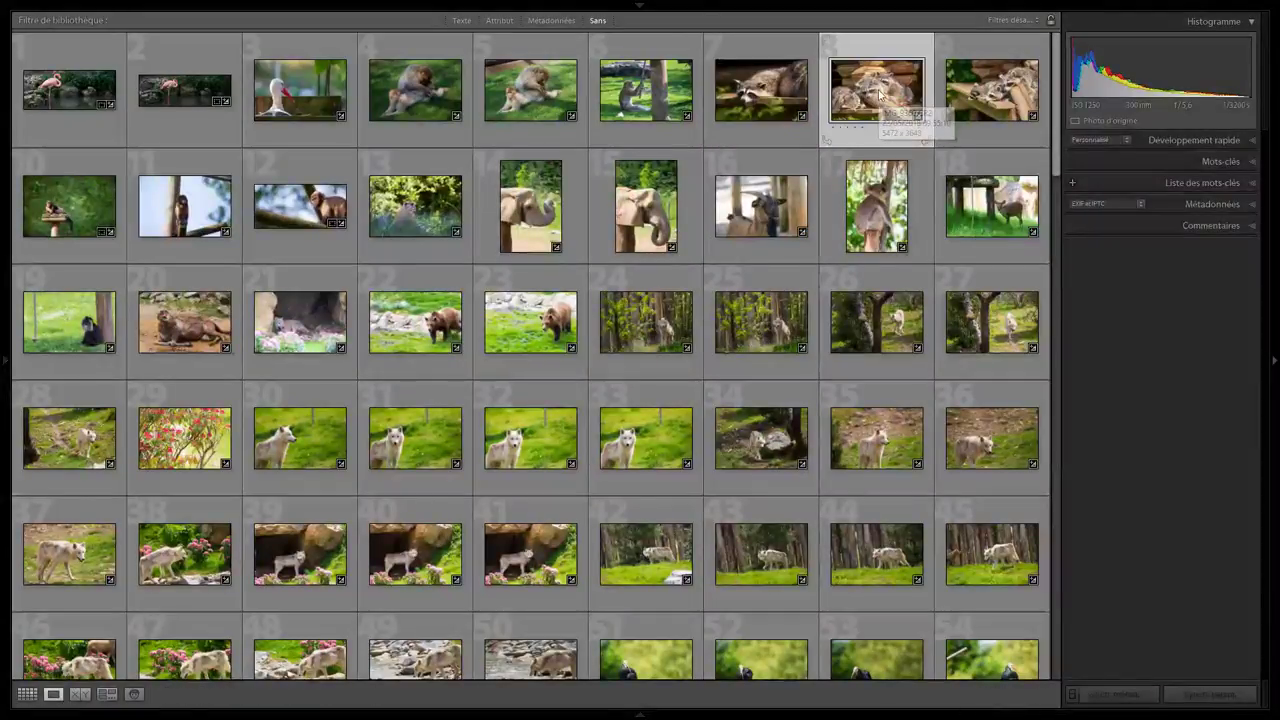
pyautogui.doubleClick(877, 95)
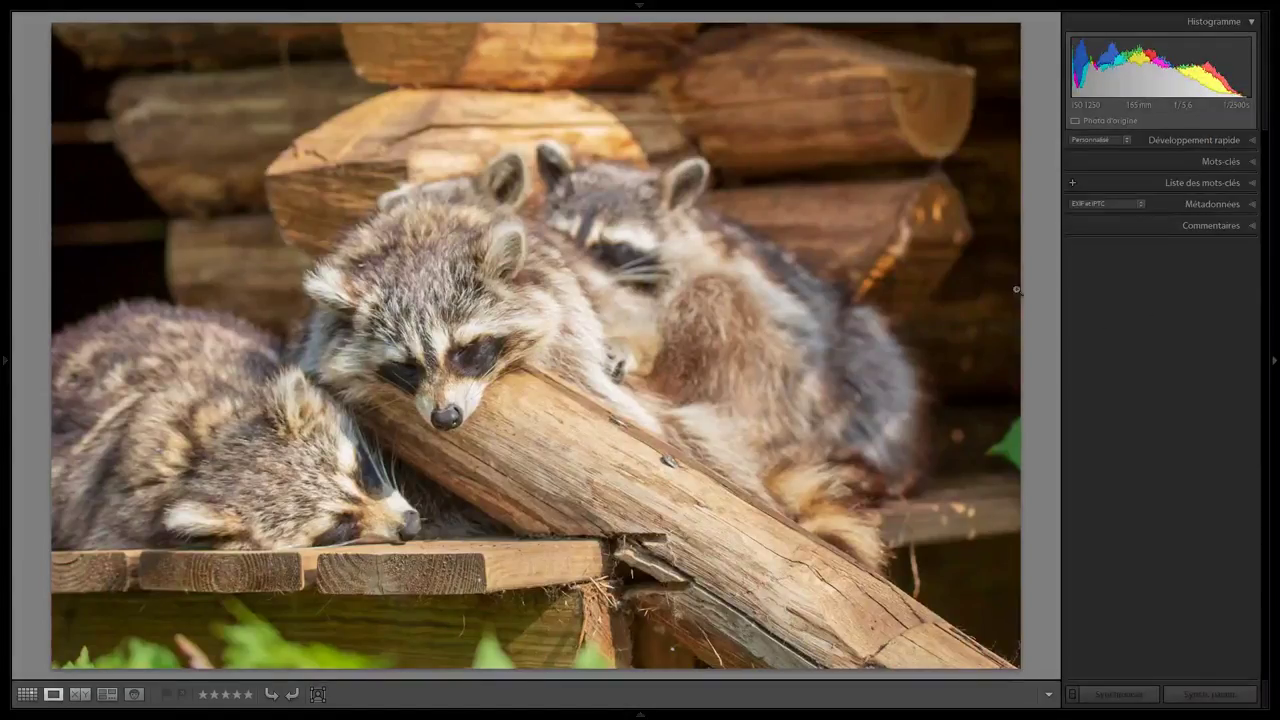
pyautogui.press('d')
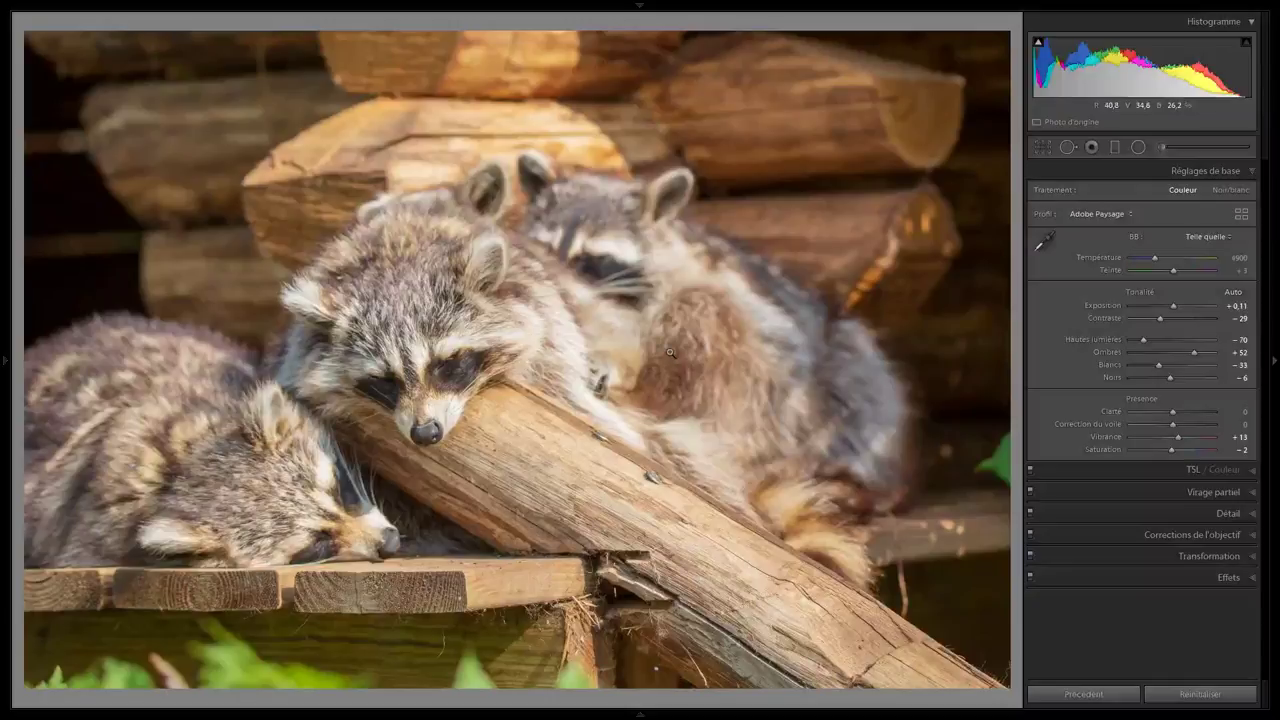
pyautogui.hotkey('ctrl', 'z')
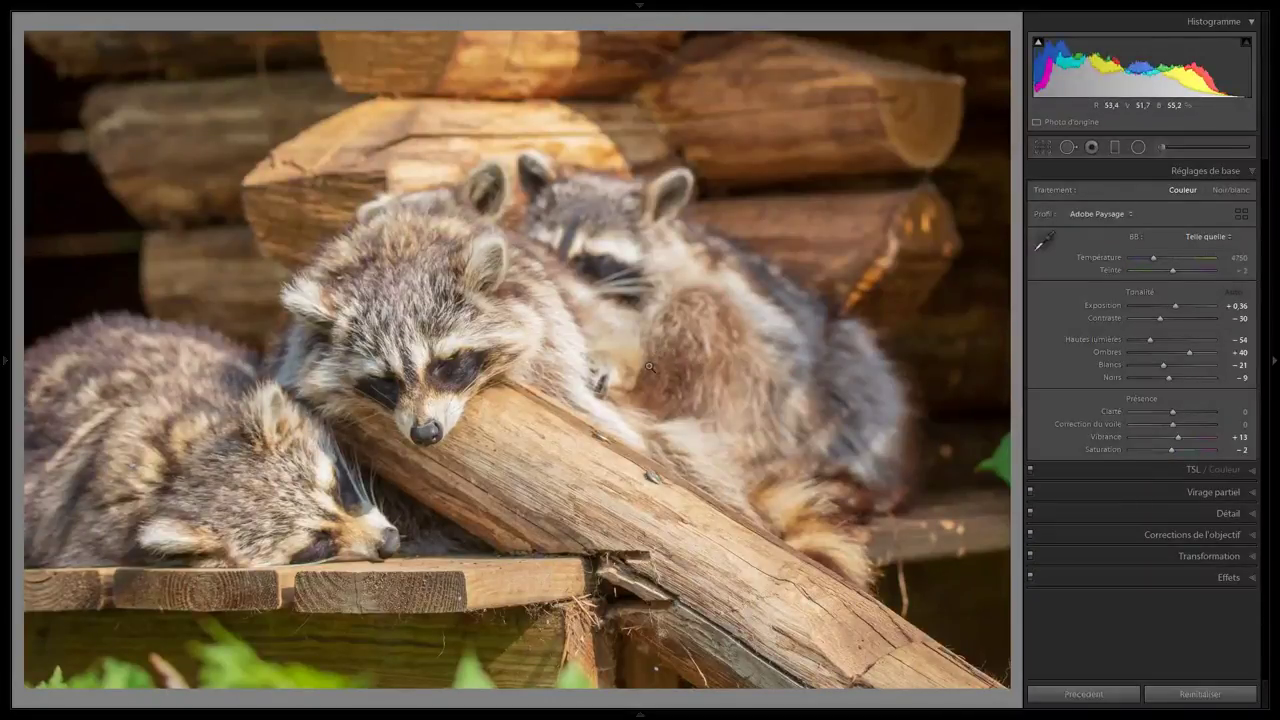
# Go to the photo of three raccoons resting on the planks and examine the upper raccoon's face up close.
pyautogui.press('Right')
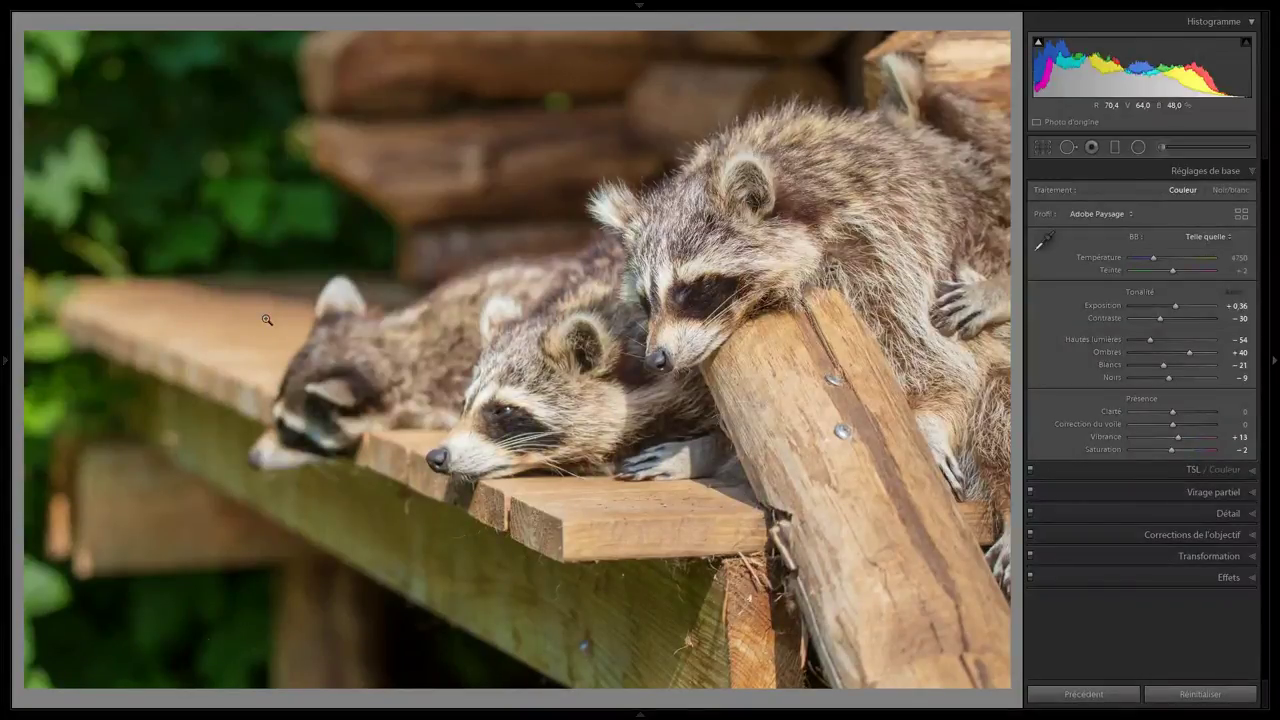
pyautogui.click(706, 273)
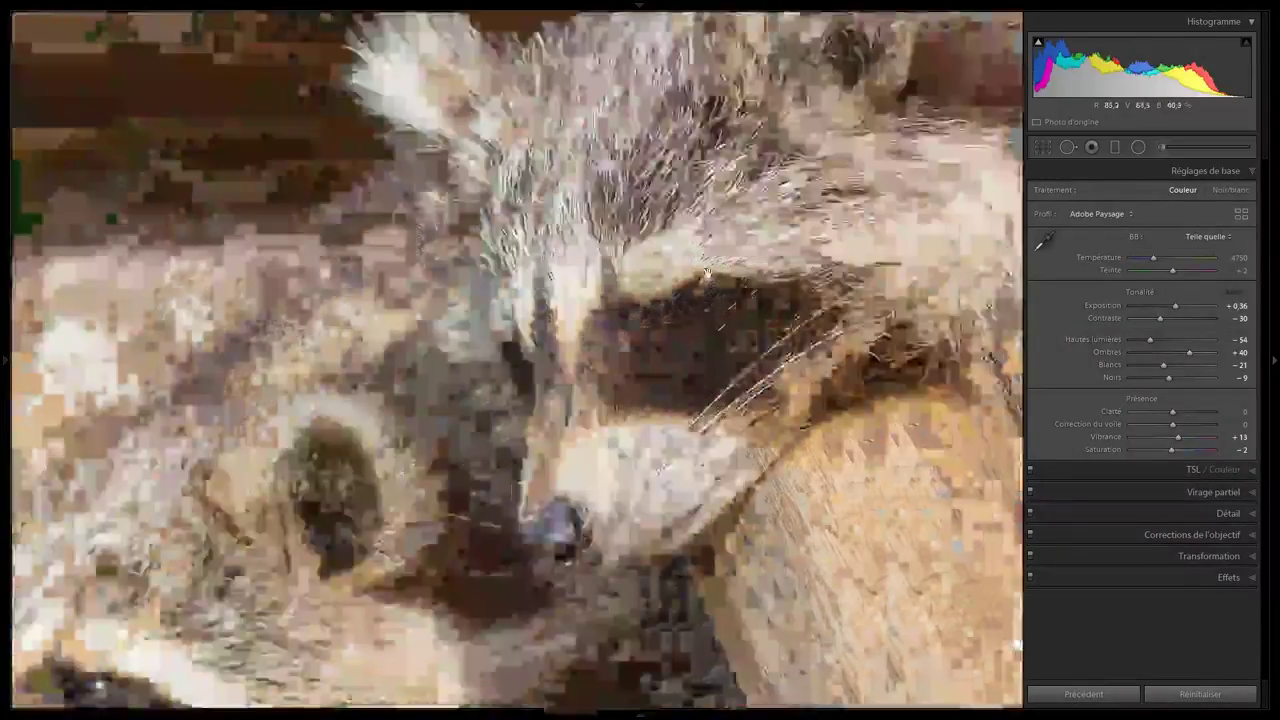
pyautogui.click(661, 291)
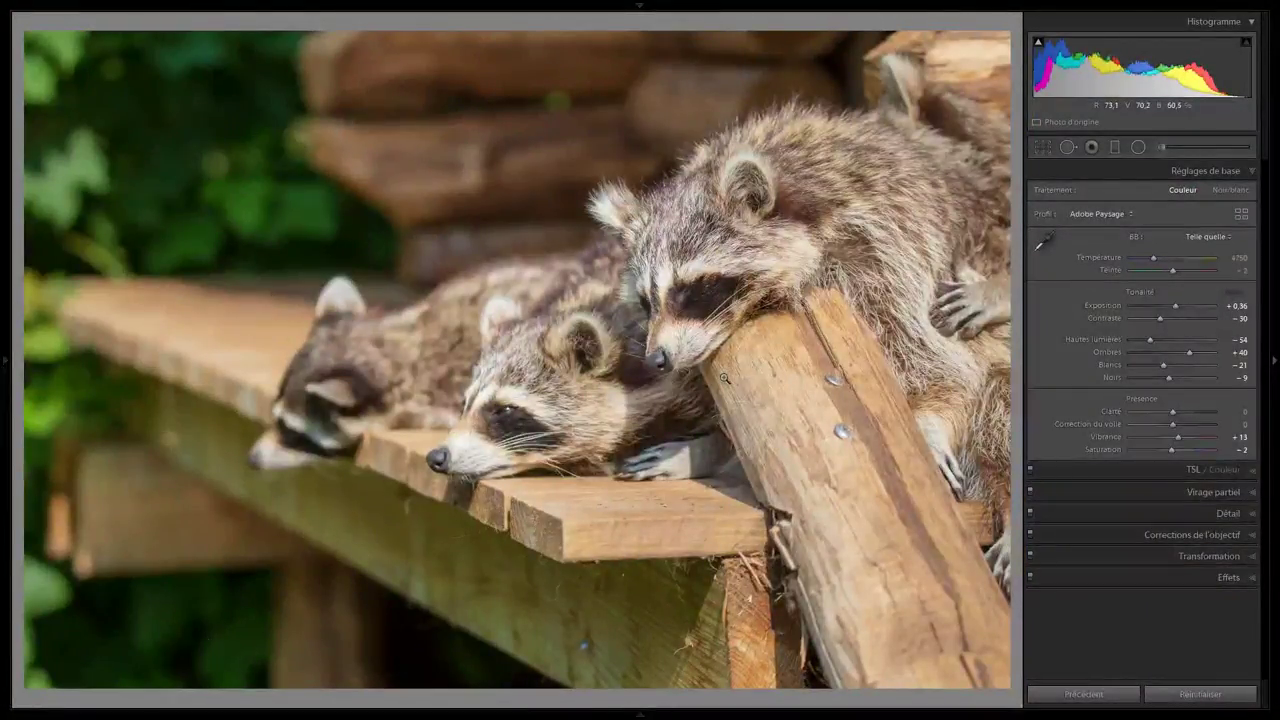
# Crop the raccoon photo freely to a panoramic frame, cutting away its top and bottom and trimming both sides slightly.
pyautogui.press('r')
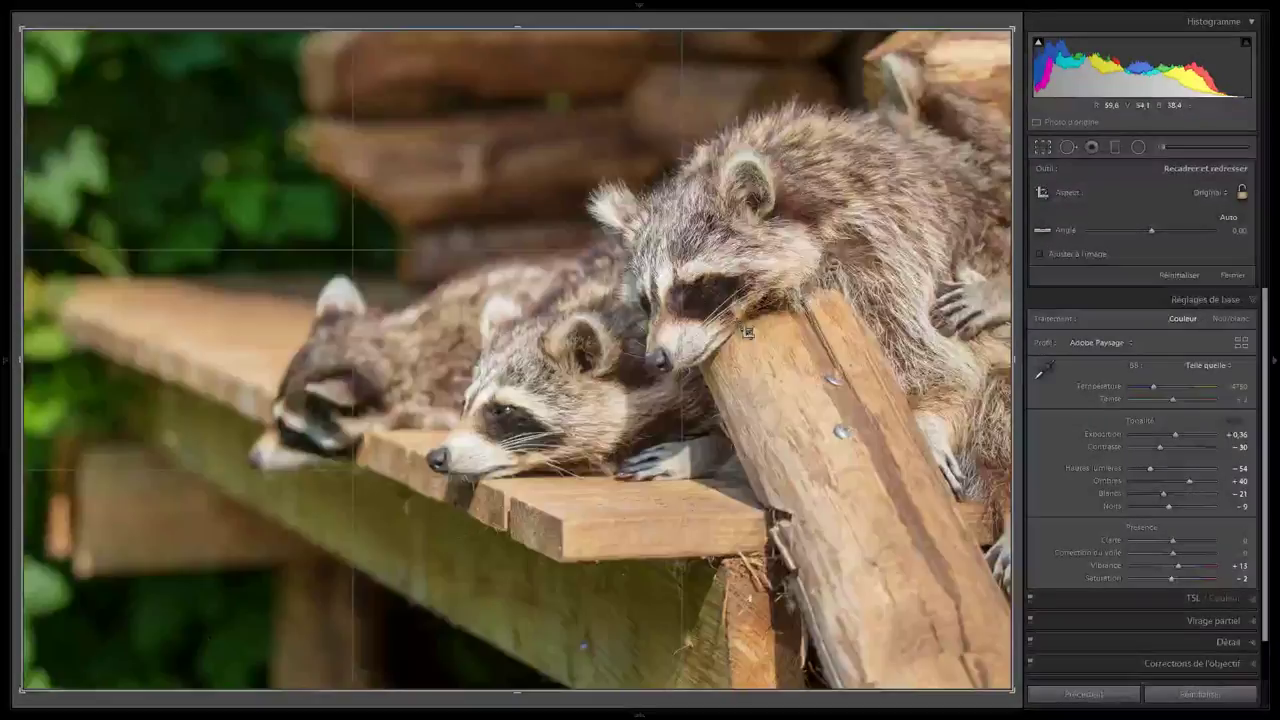
pyautogui.moveTo(702, 29); pyautogui.dragTo(860, 207)
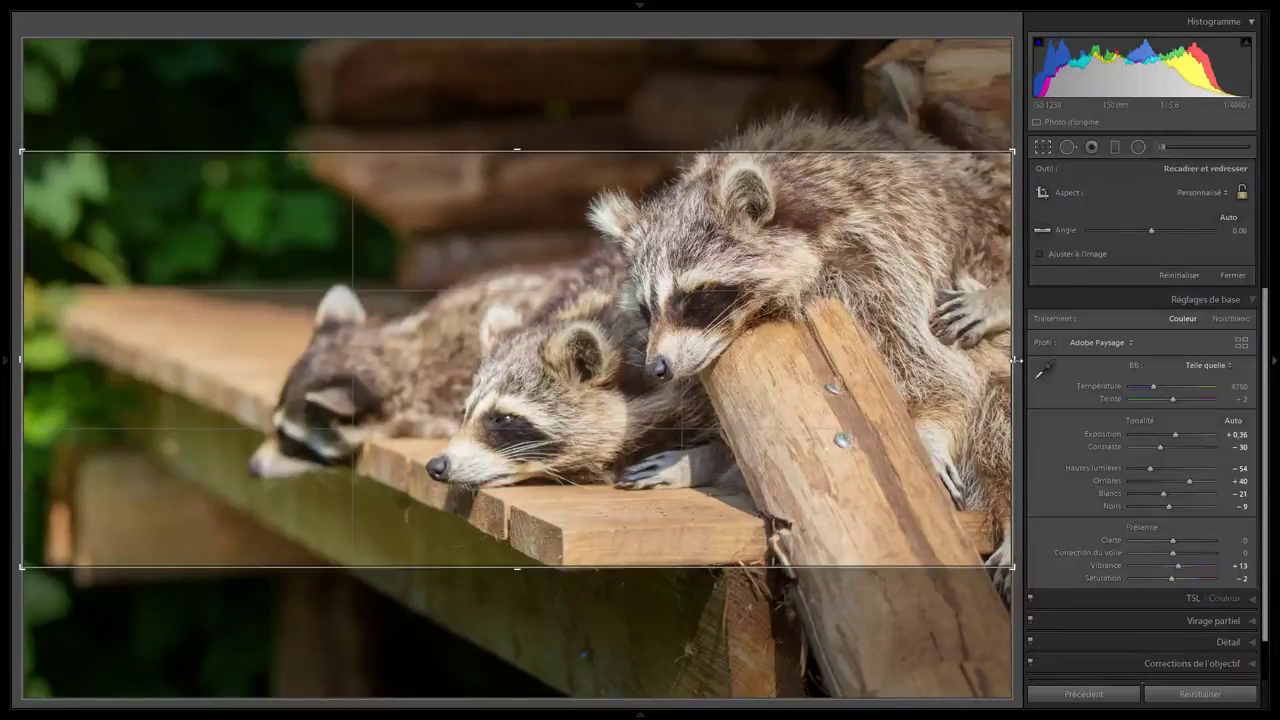
pyautogui.moveTo(1013, 358); pyautogui.dragTo(1008, 358)
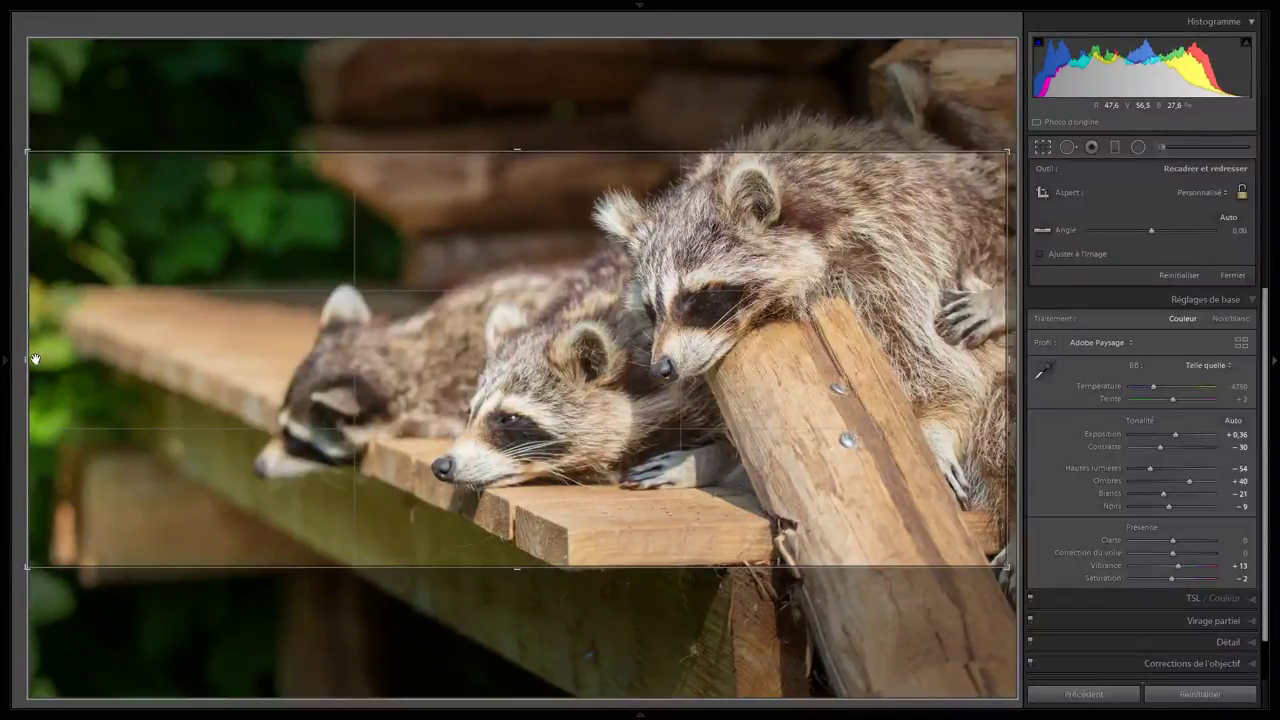
pyautogui.moveTo(30, 358); pyautogui.dragTo(70, 357)
pyautogui.press('Return')
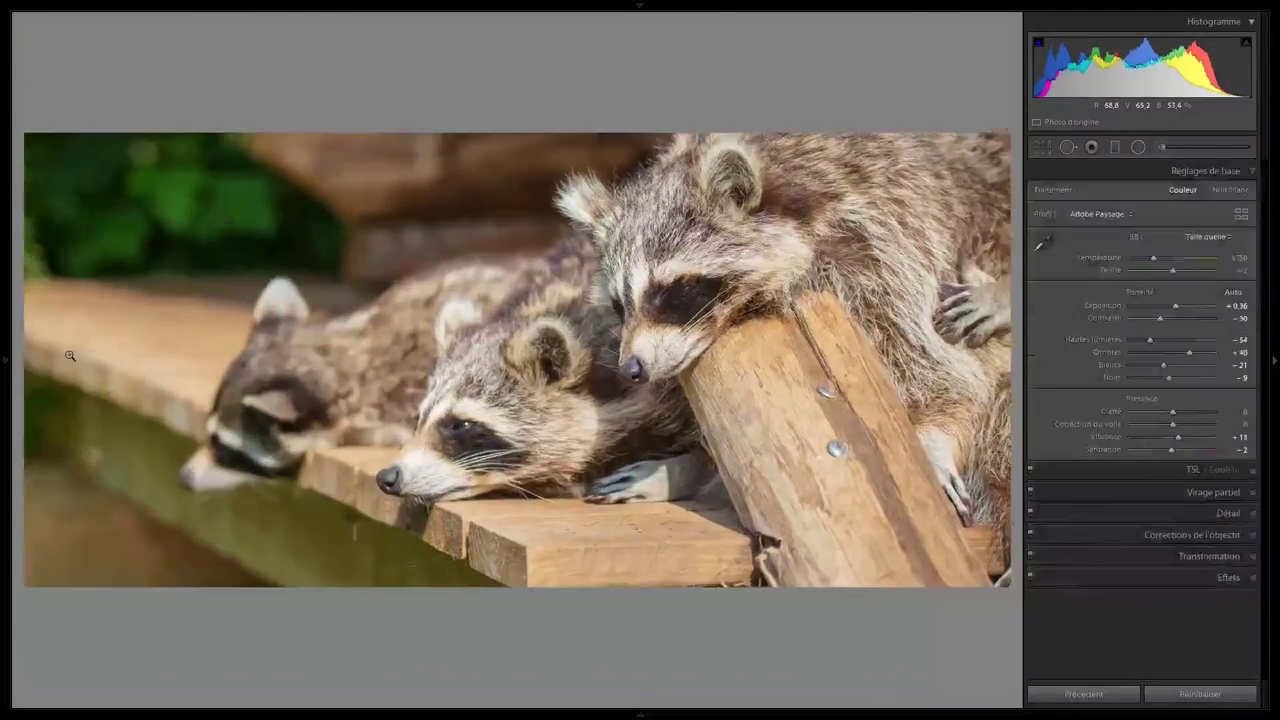
pyautogui.click(530, 250)
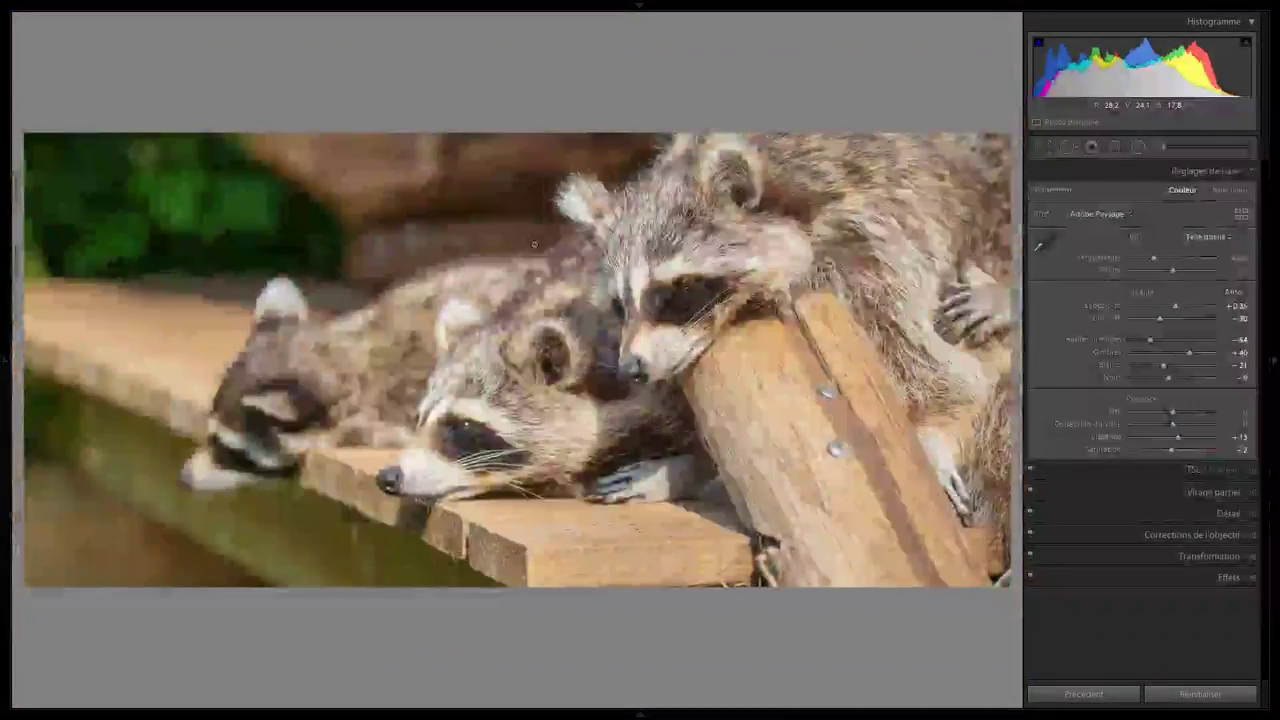
# Open the photo of the monkey lying on a wooden platform from the grid and examine its face up close.
pyautogui.press('g')
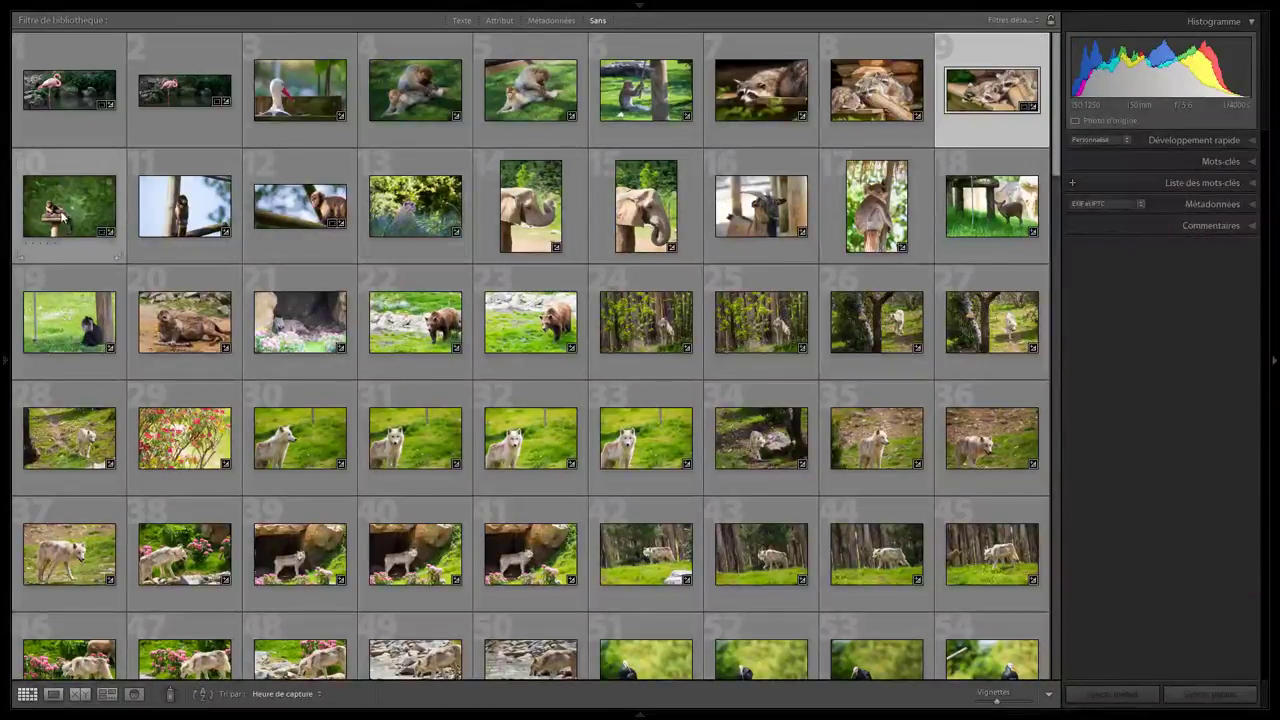
pyautogui.doubleClick(60, 212)
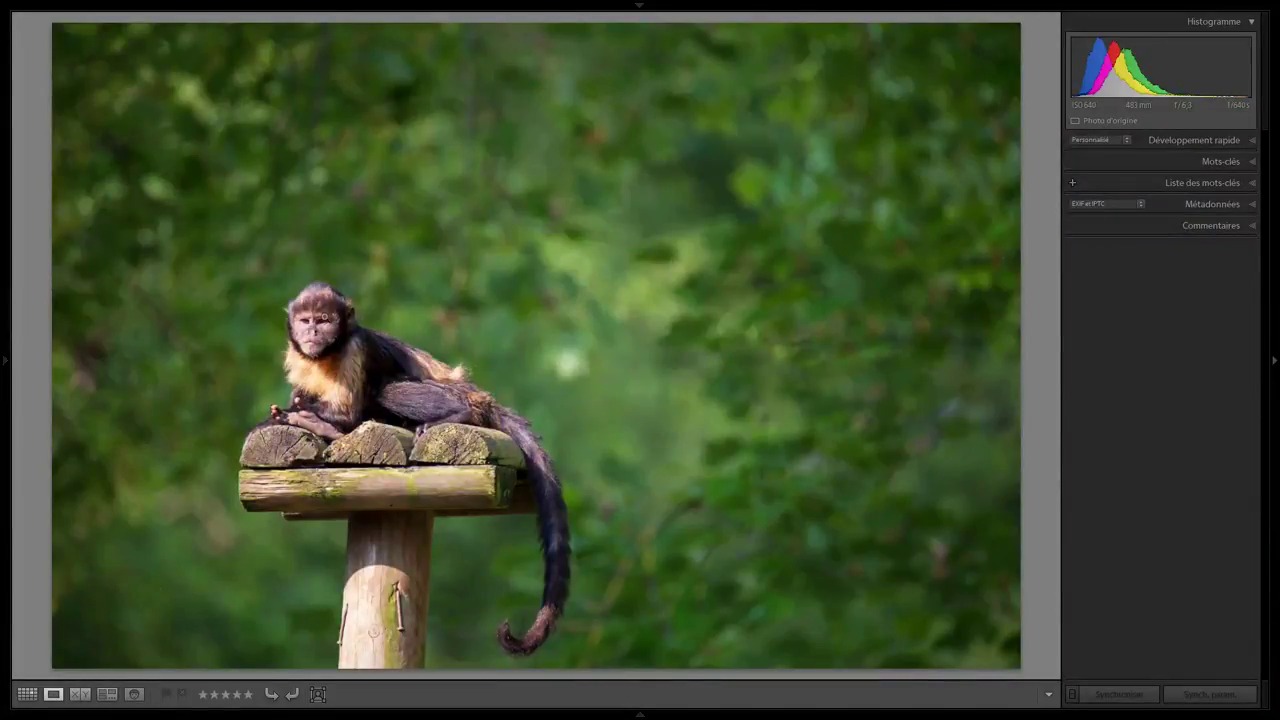
pyautogui.click(306, 324)
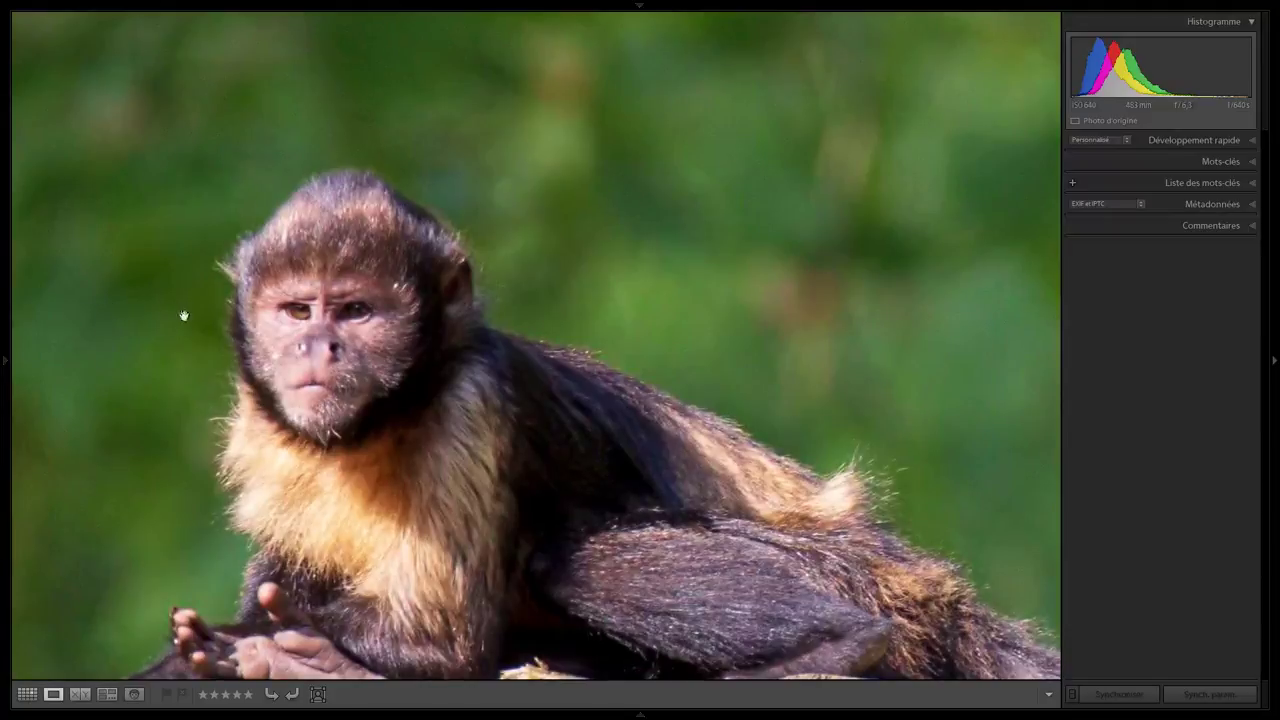
pyautogui.click(254, 316)
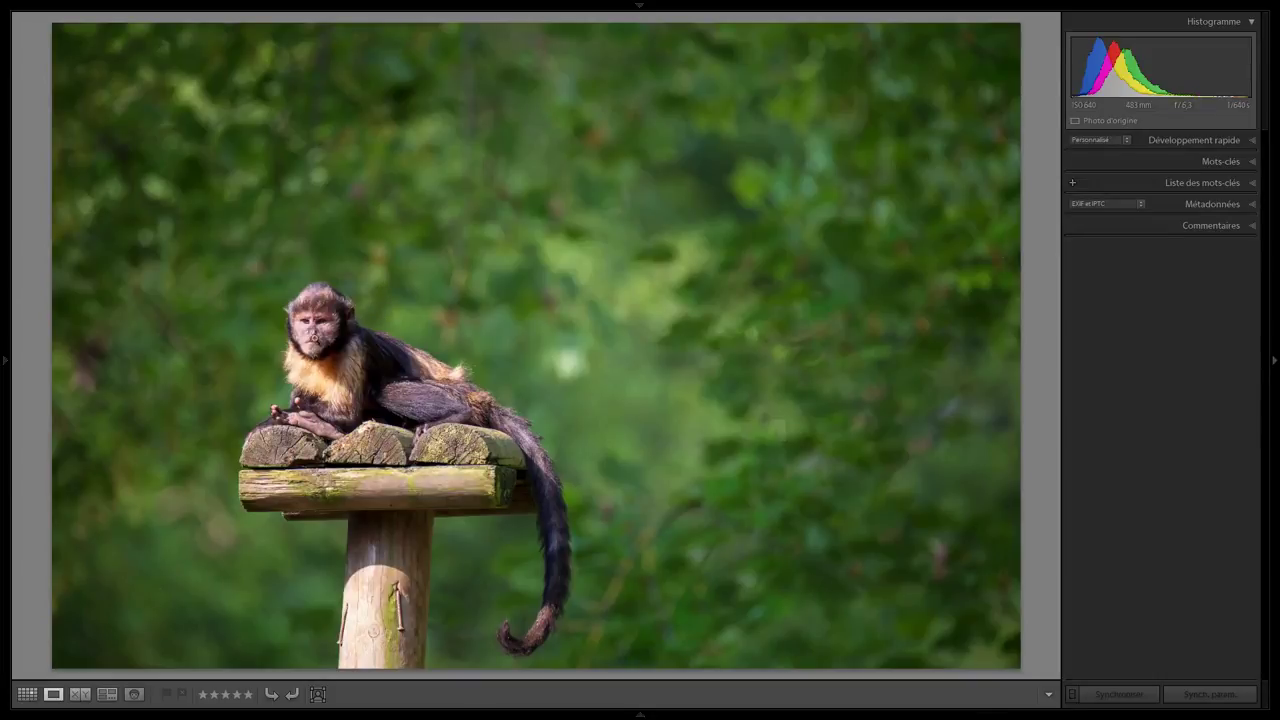
# Check the monkey's face again and display the photo's current crop and straightening against the uncropped image.
pyautogui.click(313, 336)
pyautogui.click(313, 333)
pyautogui.press('r')
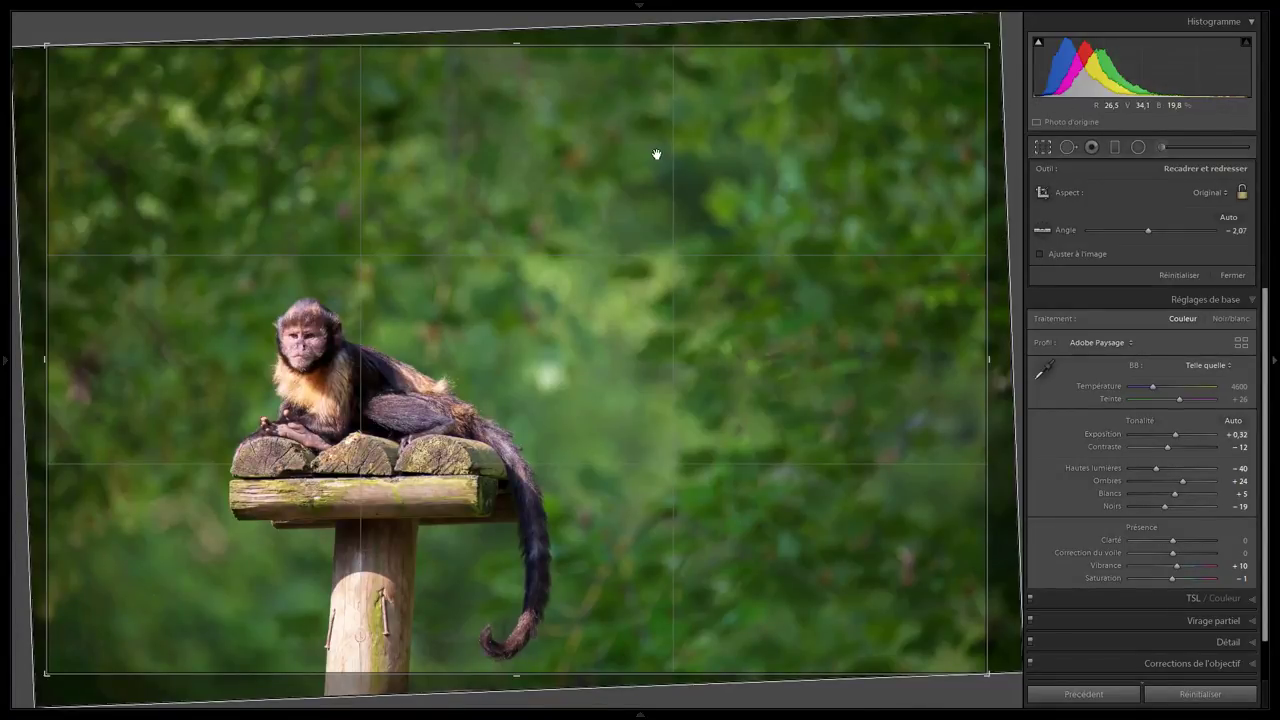
pyautogui.press('Return')
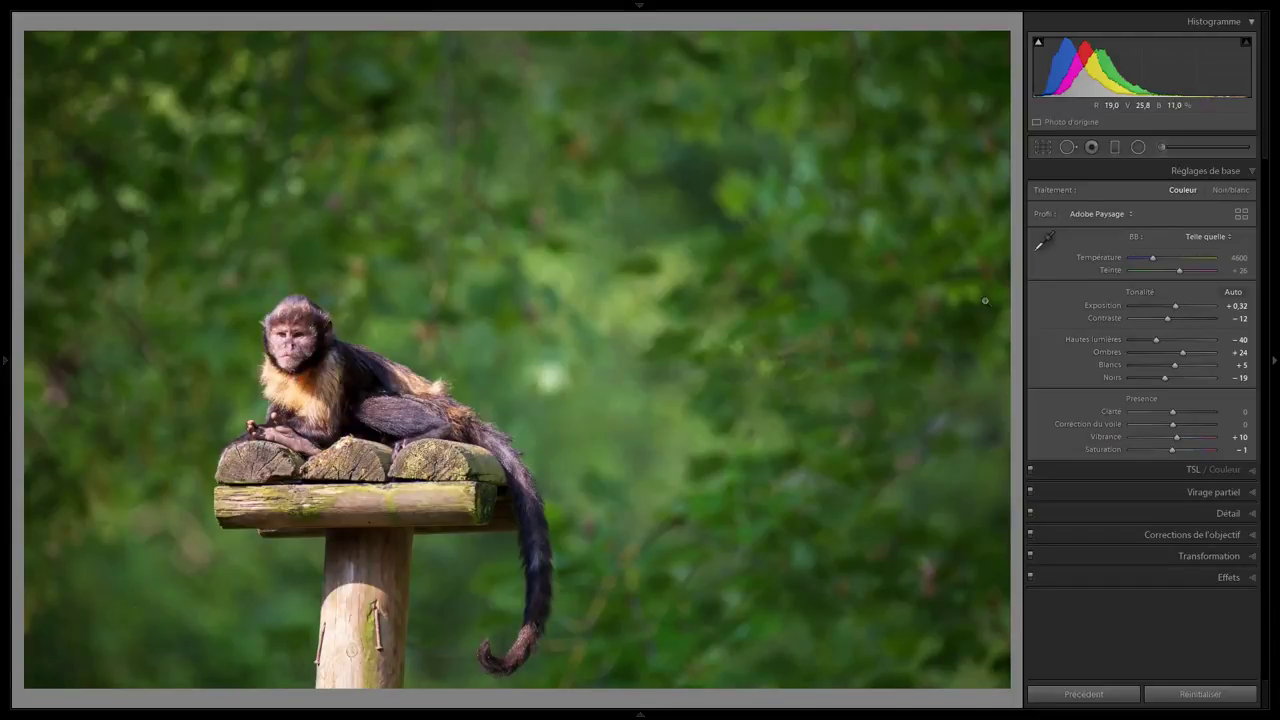
# Crop the monkey photo to a 1 x 1 square, tightened around the animal, its platform and hanging tail.
pyautogui.press('r')
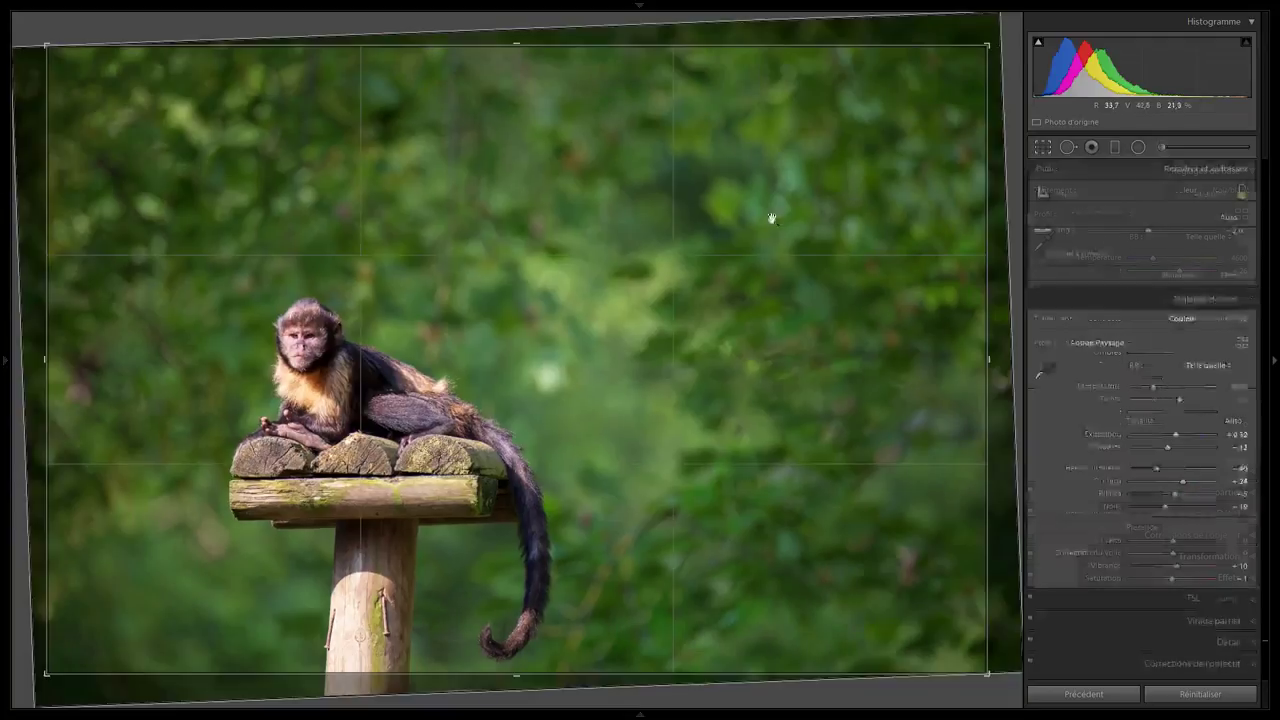
pyautogui.click(1213, 190)
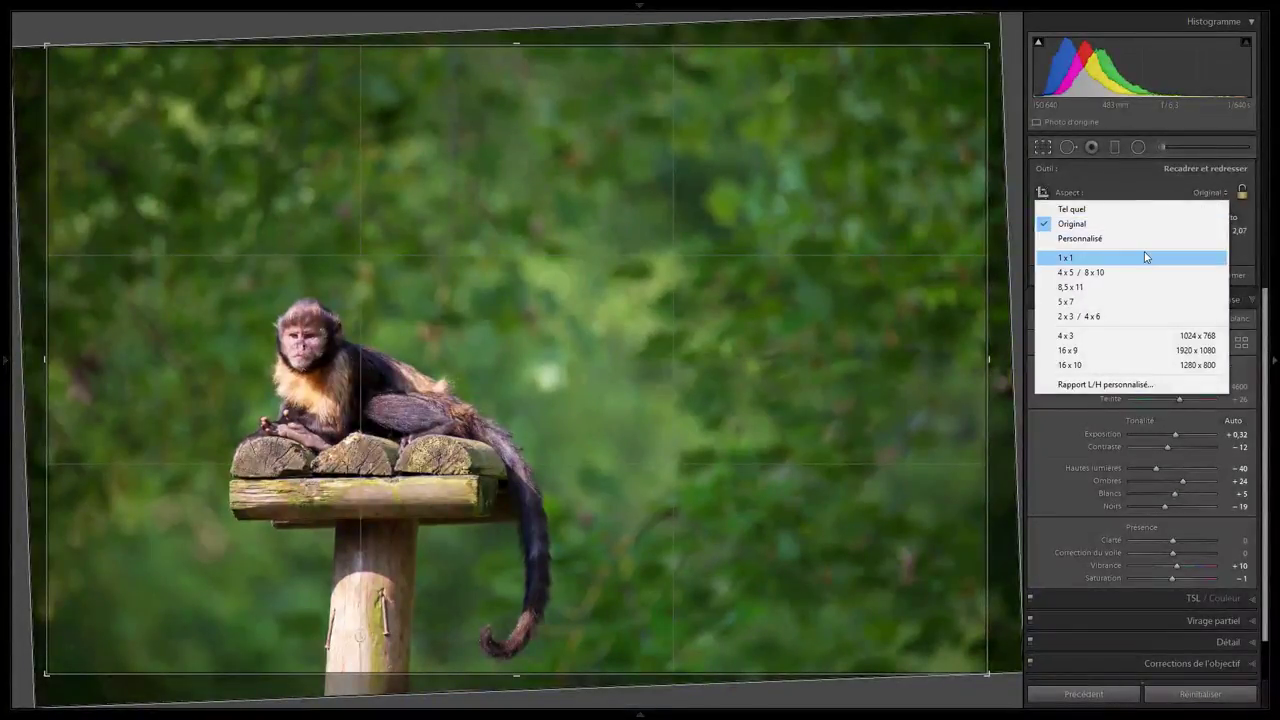
pyautogui.click(1144, 251)
pyautogui.moveTo(632, 358); pyautogui.dragTo(758, 311)
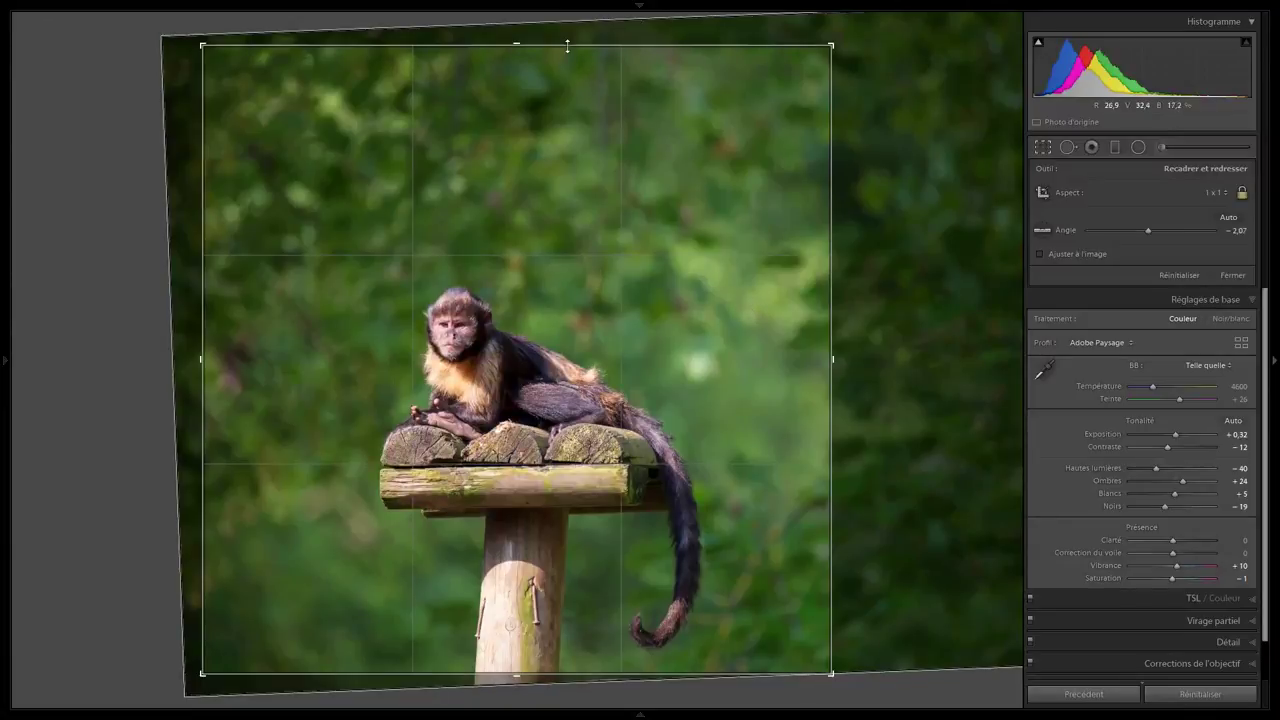
pyautogui.moveTo(563, 46); pyautogui.dragTo(566, 85)
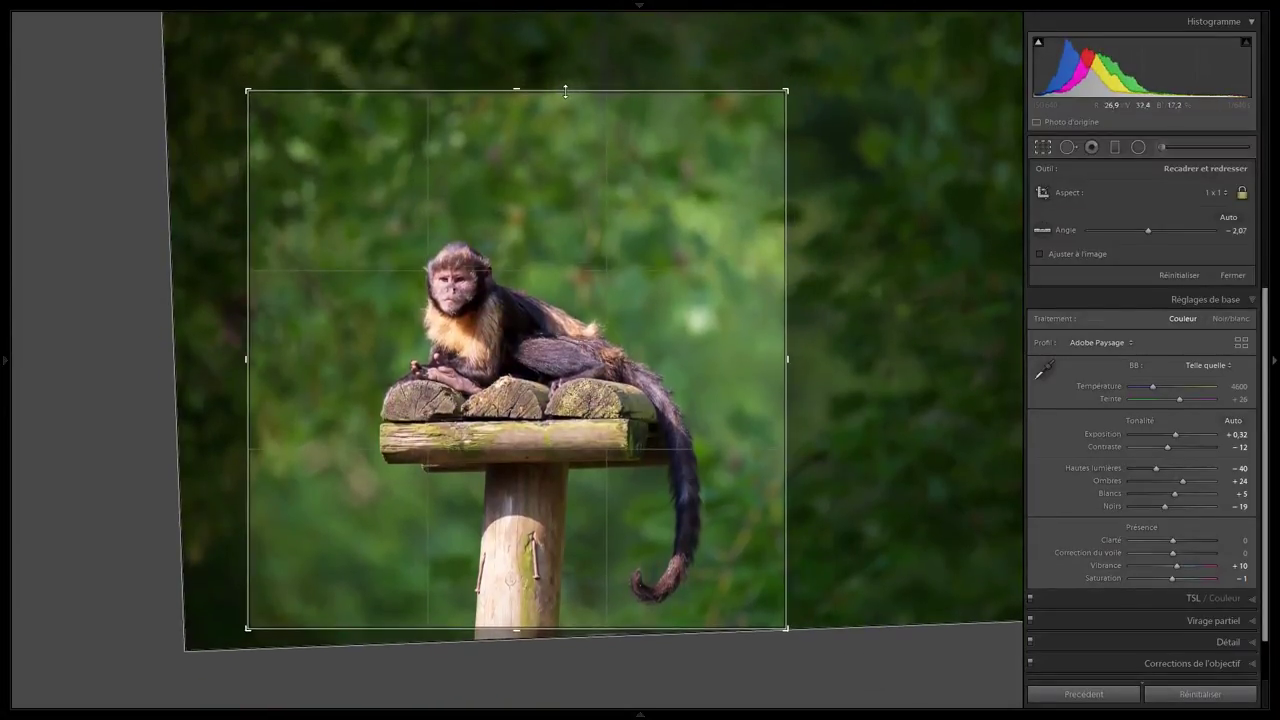
pyautogui.press('Return')
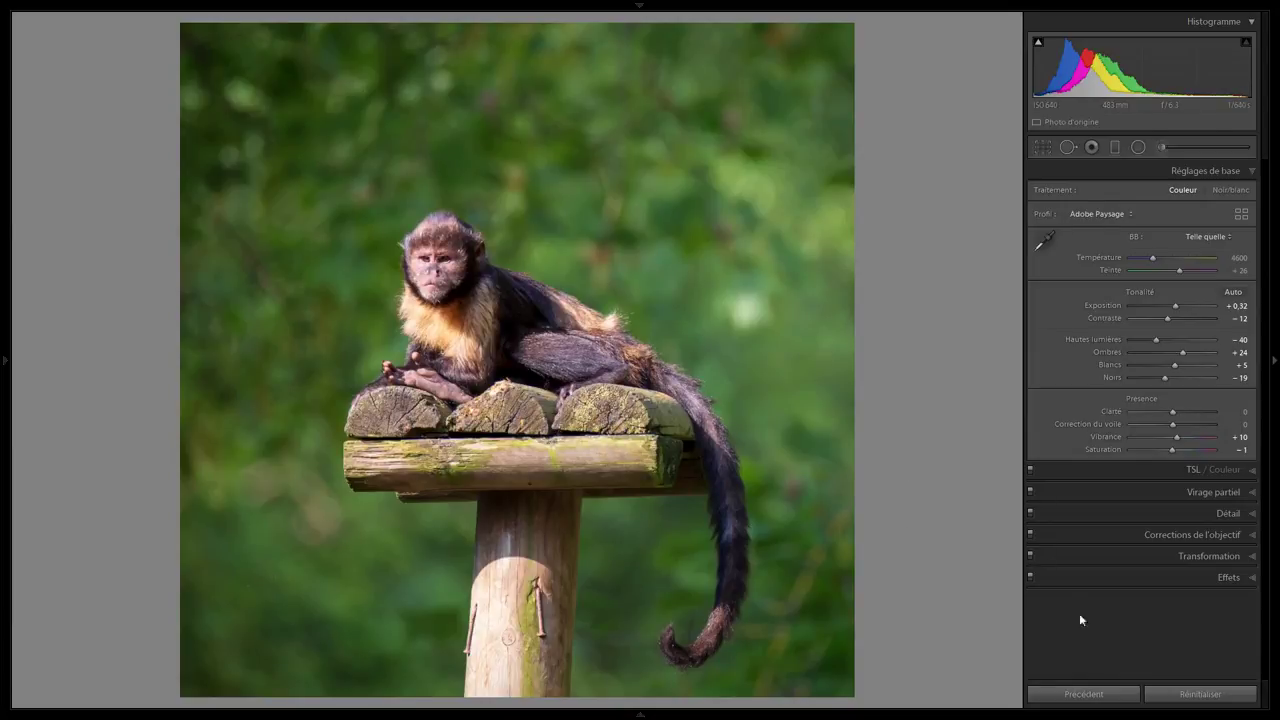
# Apply the previous photo's develop settings to the monkey photo and go on to the next photo.
pyautogui.click(1077, 700)
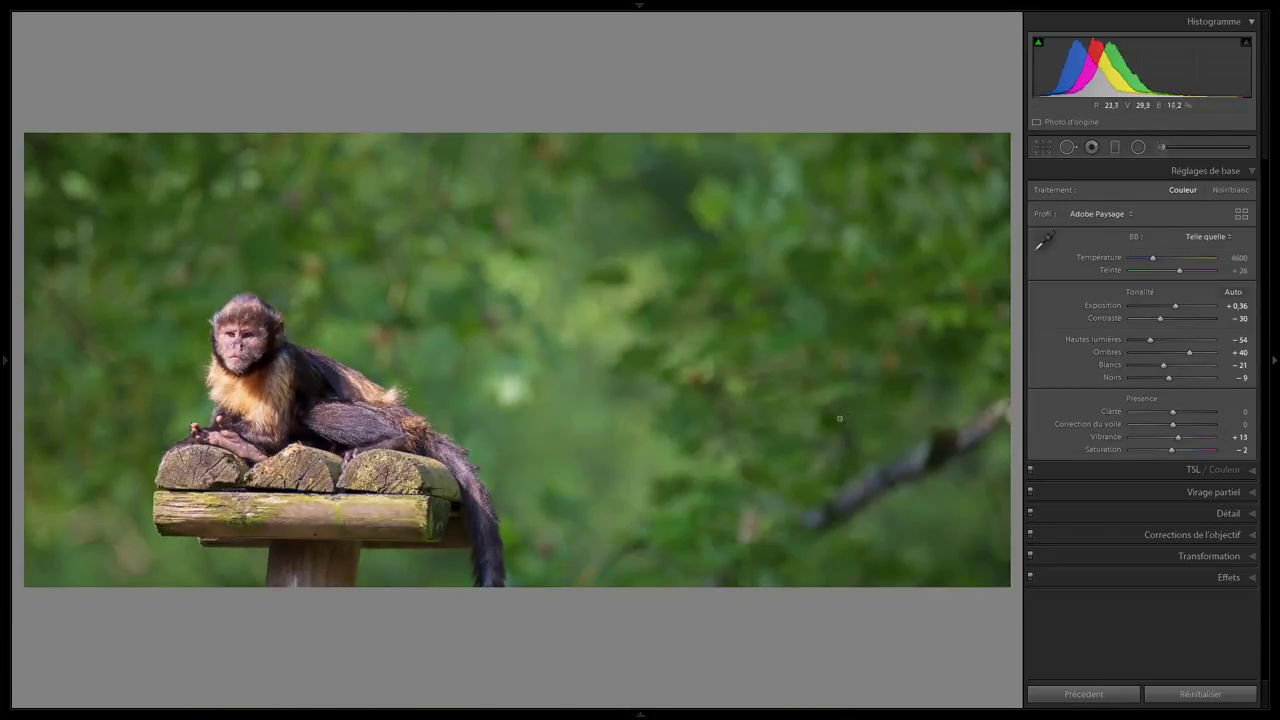
pyautogui.hotkey('ctrl', 'shift', 'r')
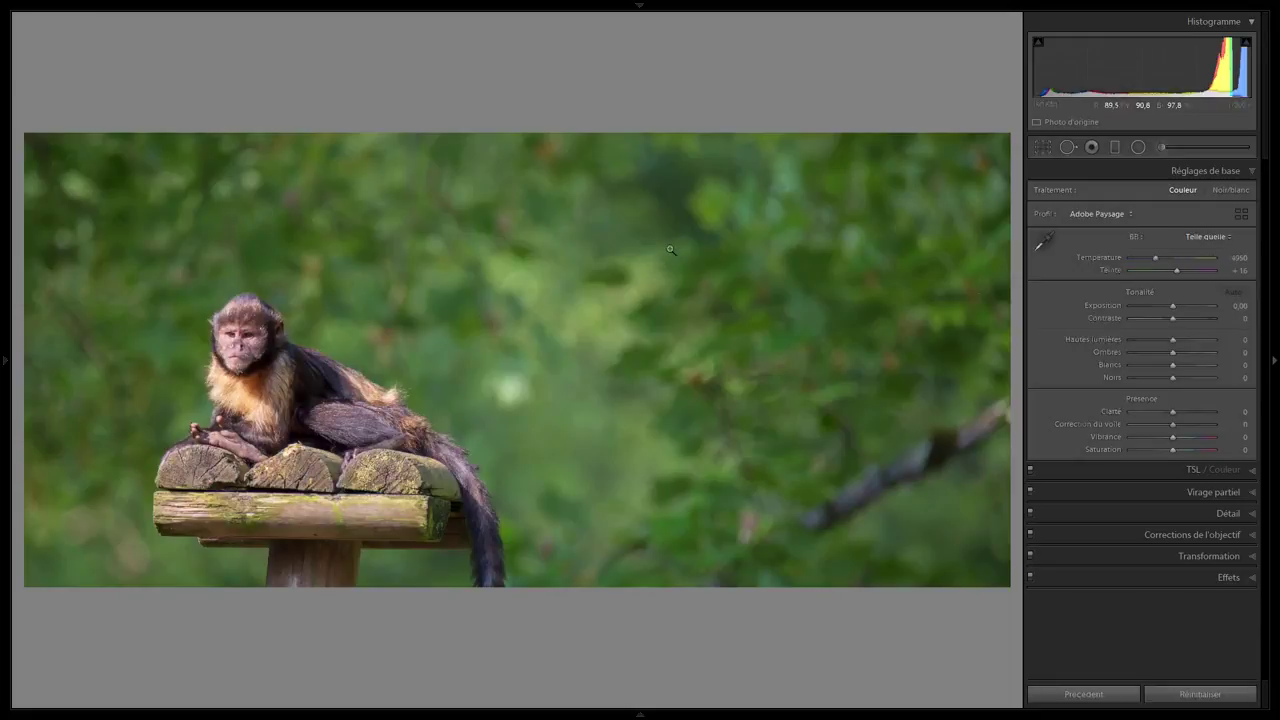
pyautogui.press('Right')
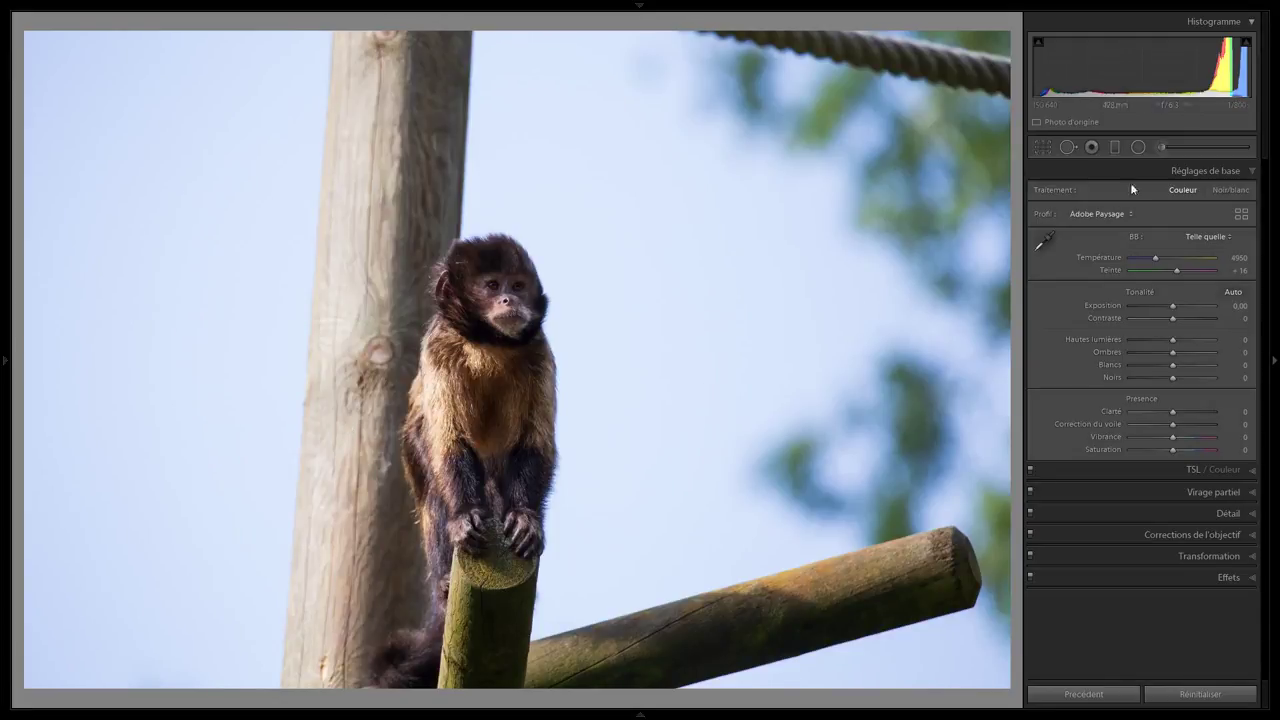
# Remove the rope from the upper corner of the seated monkey photo with the healing brush at size 77, opacity 100.
pyautogui.click(1063, 147)
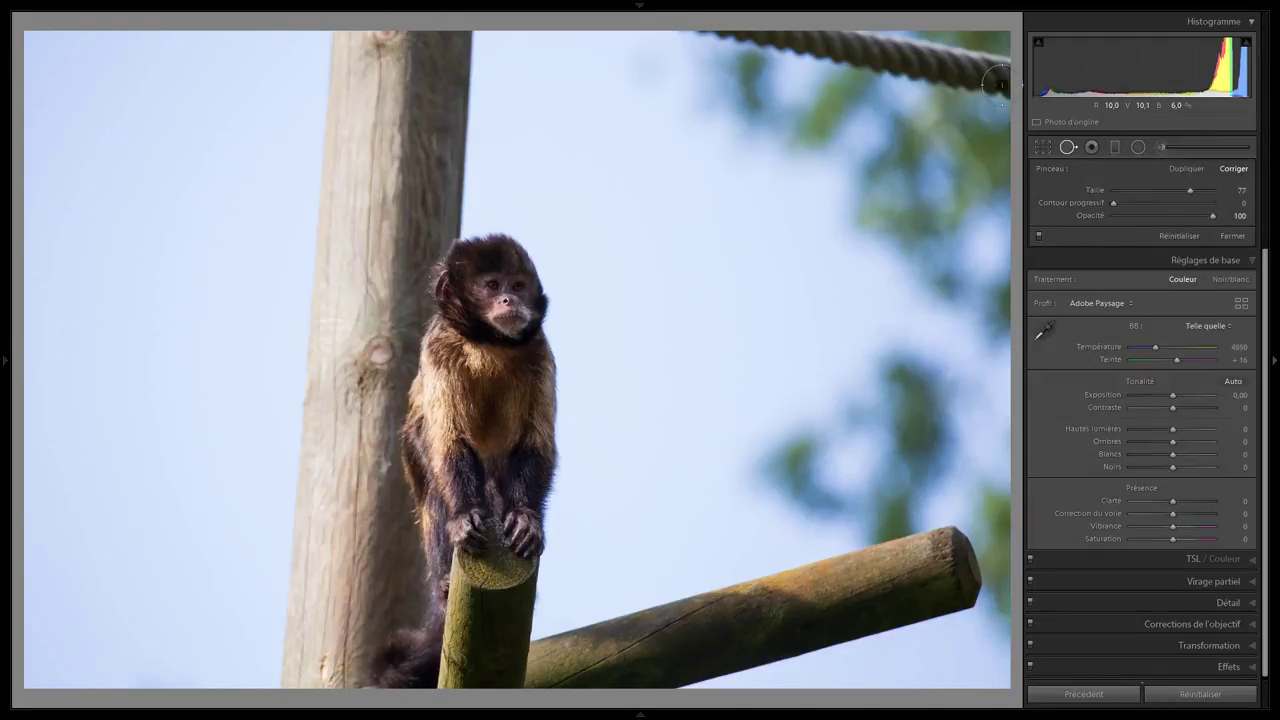
pyautogui.moveTo(1002, 68)
pyautogui.mouseDown()
pyautogui.moveTo(678, 17)
pyautogui.moveTo(802, 57)
pyautogui.moveTo(918, 58)
pyautogui.moveTo(979, 76)
pyautogui.moveTo(948, 101)
pyautogui.mouseUp()
pyautogui.moveTo(972, 157); pyautogui.dragTo(972, 157)
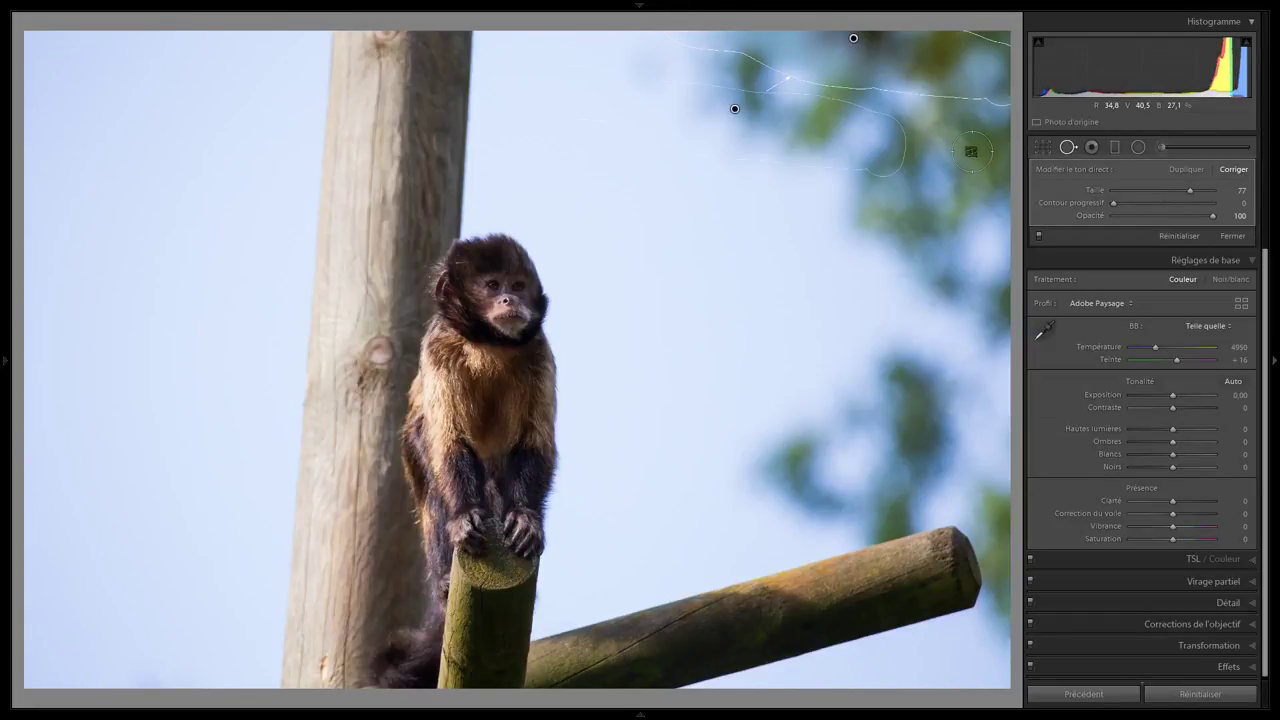
pyautogui.click(1068, 147)
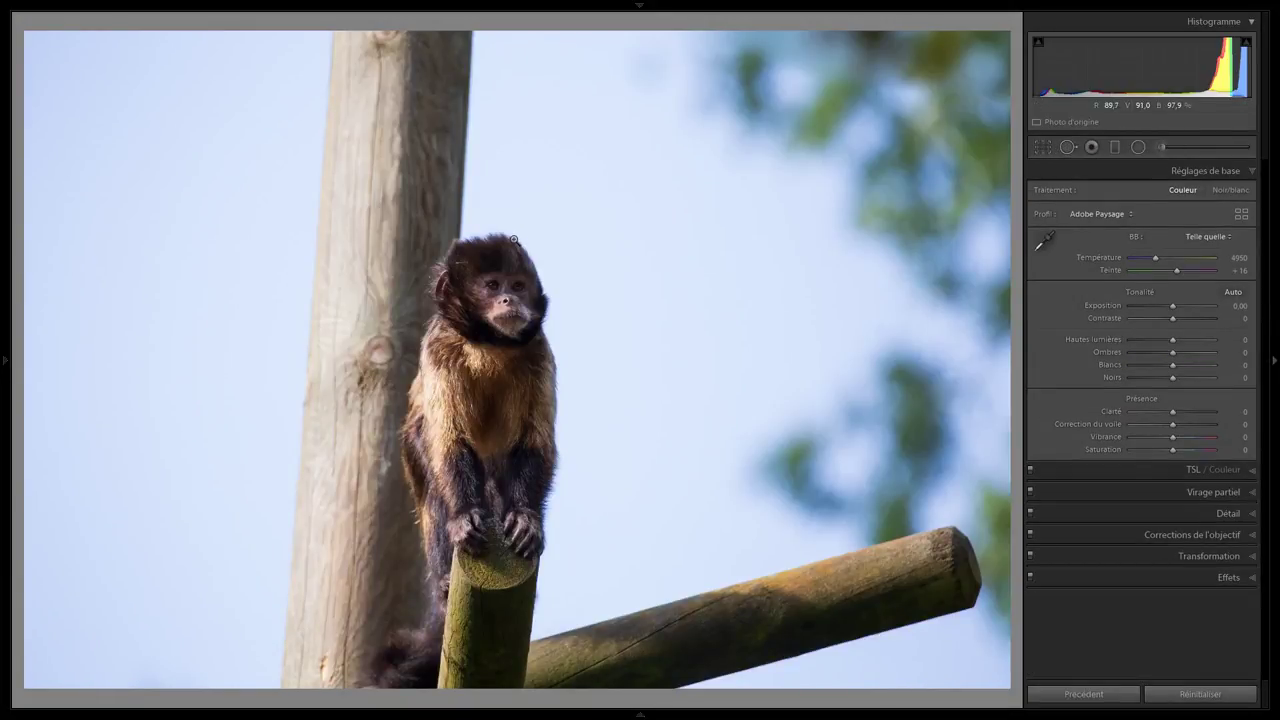
# Crop the seated monkey photo freely, trimming the empty sky beside the post and strips along the top and bottom.
pyautogui.press('r')
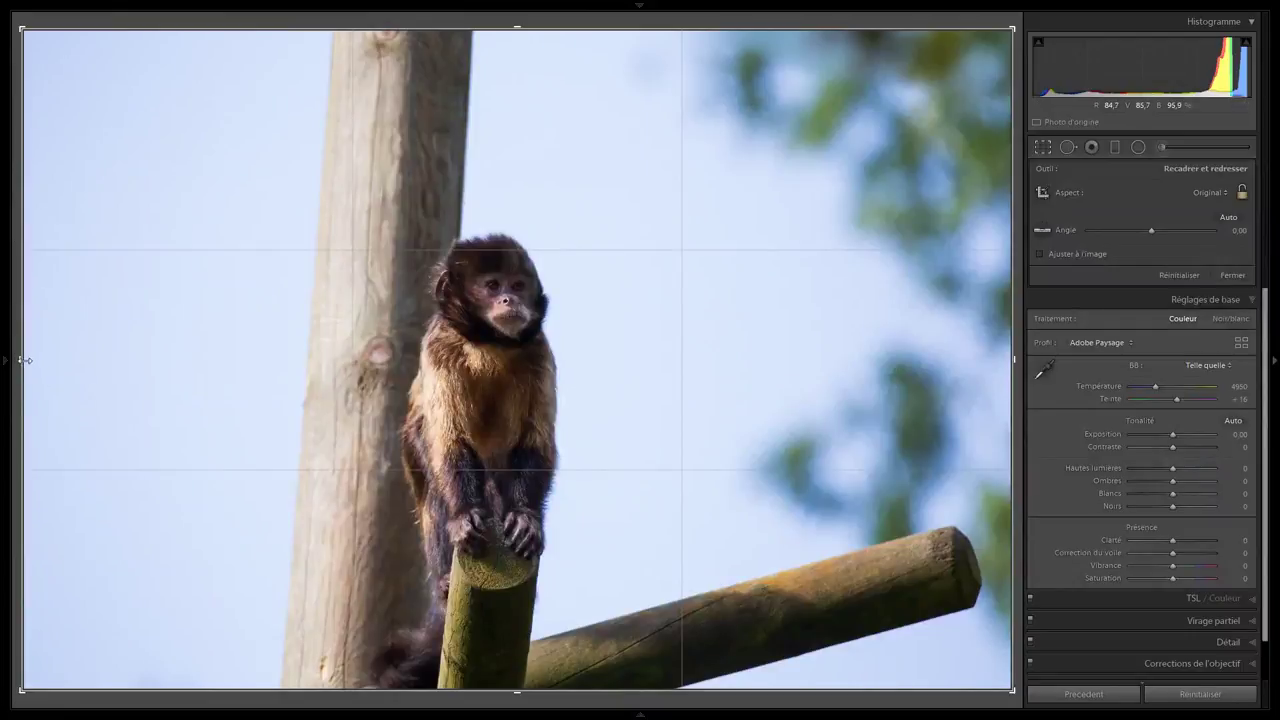
pyautogui.moveTo(22, 358); pyautogui.dragTo(160, 358)
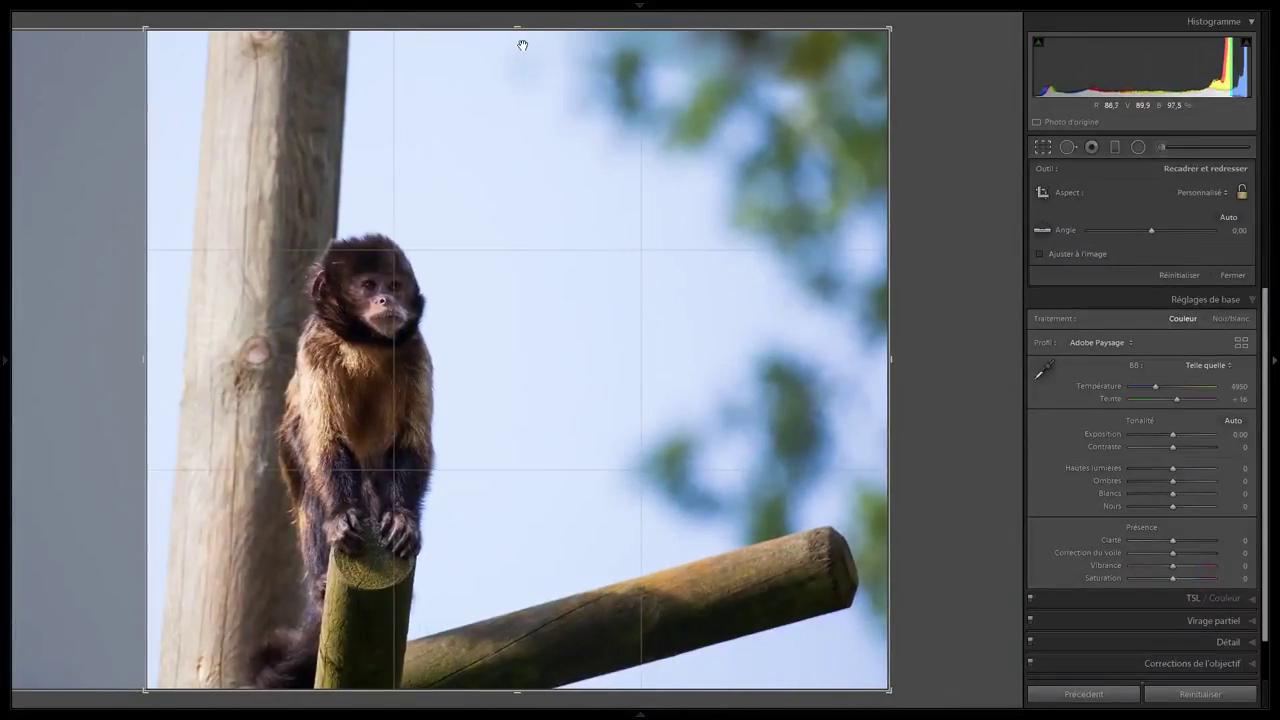
pyautogui.moveTo(523, 31); pyautogui.dragTo(528, 68)
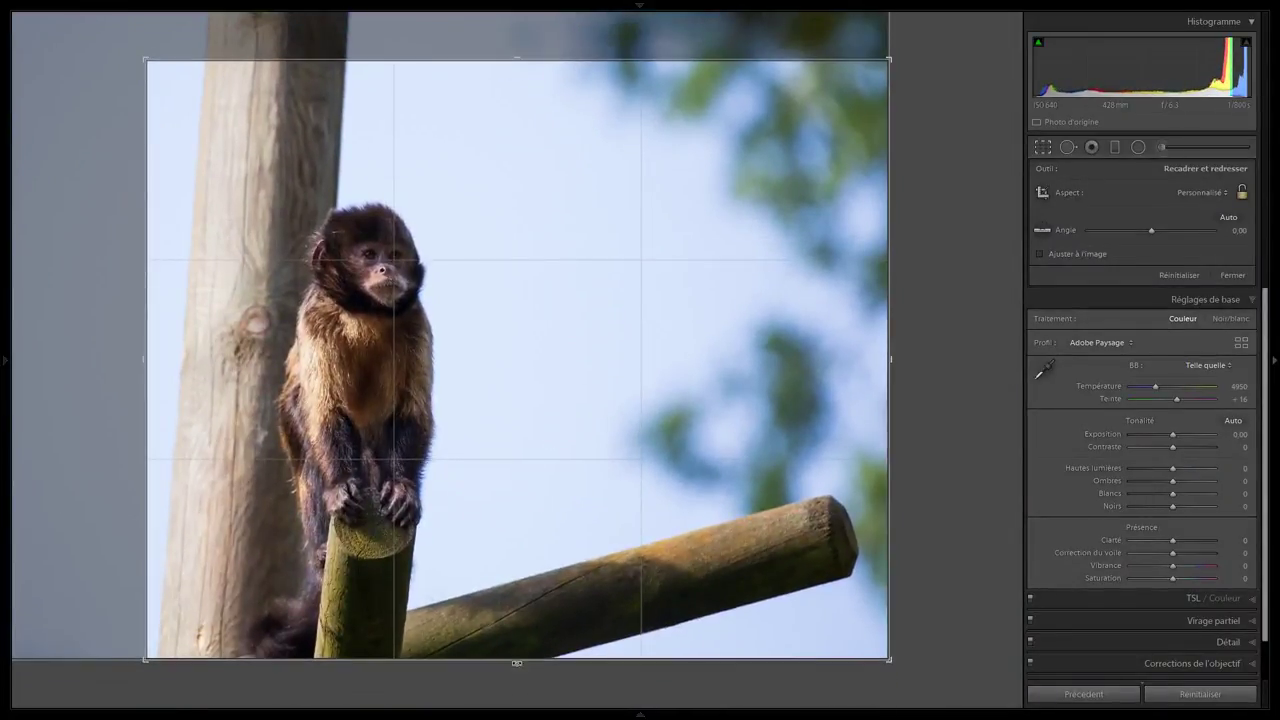
pyautogui.moveTo(517, 657); pyautogui.dragTo(526, 615)
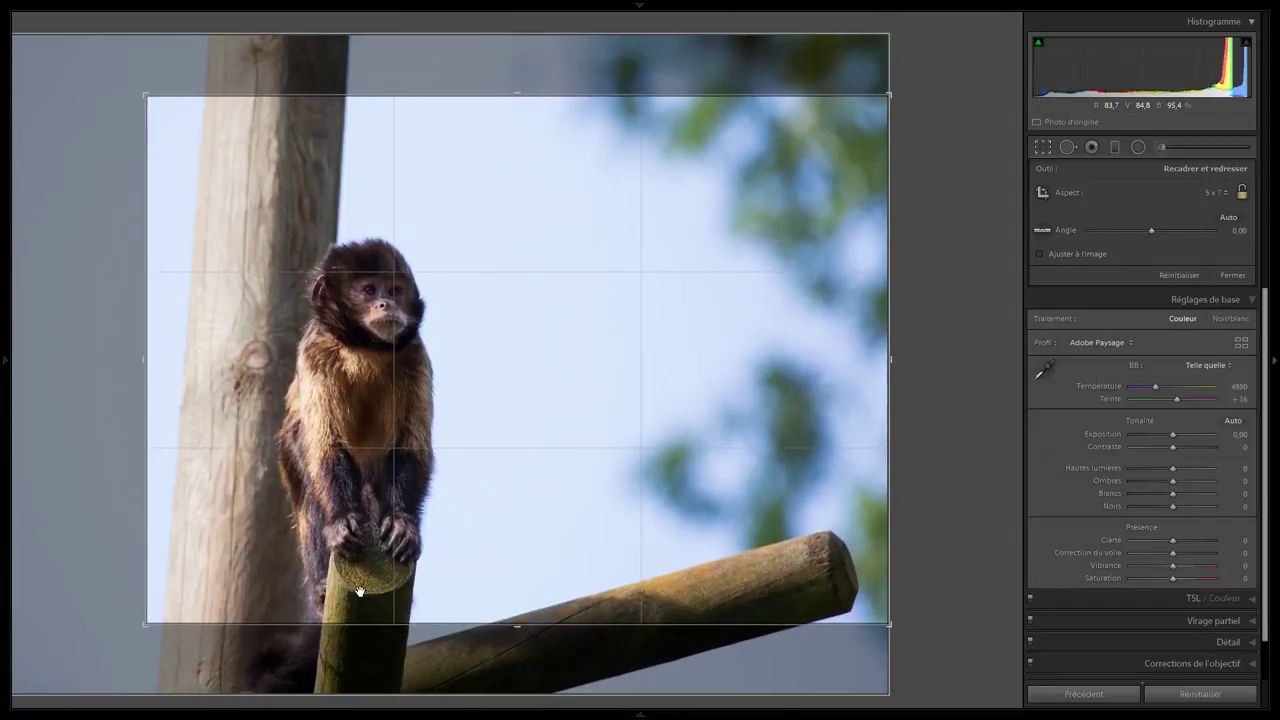
pyautogui.moveTo(517, 624); pyautogui.dragTo(486, 609)
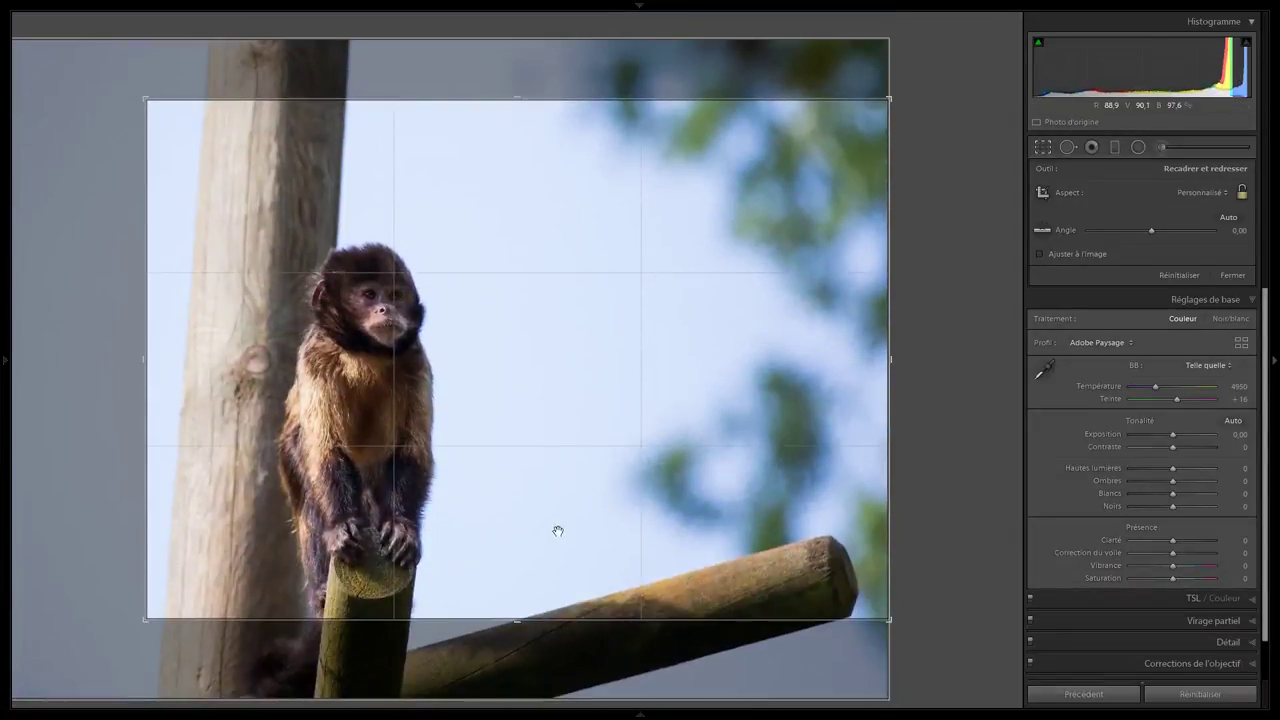
pyautogui.moveTo(581, 99); pyautogui.dragTo(581, 128)
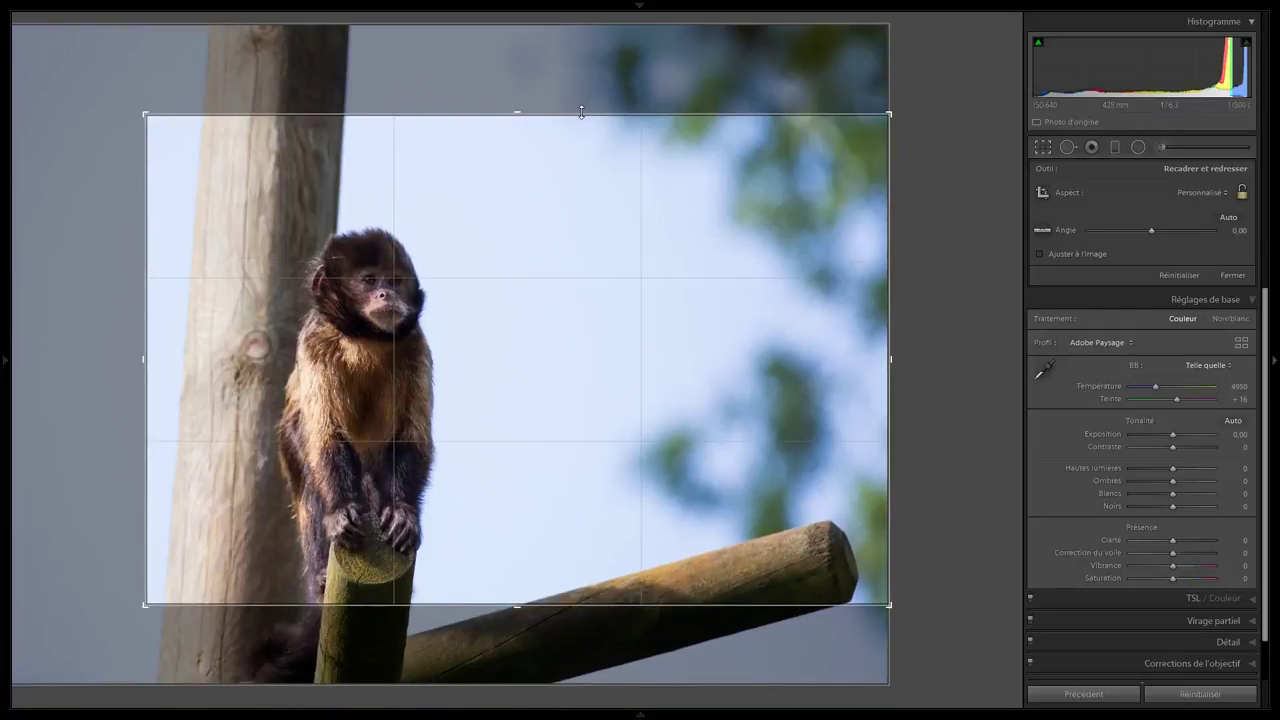
# Set the crop aspect to 2 x 3 / 4 x 6, shift the image slightly within the frame and apply the crop.
pyautogui.click(1200, 192)
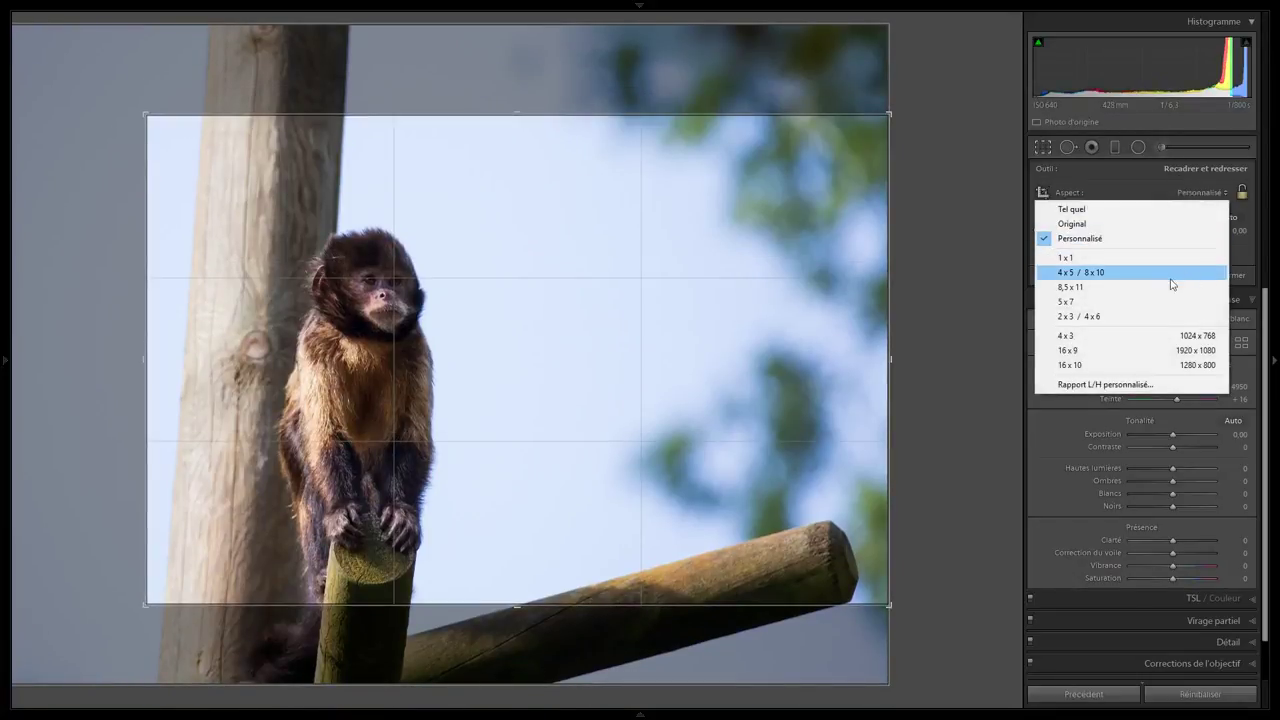
pyautogui.click(1120, 316)
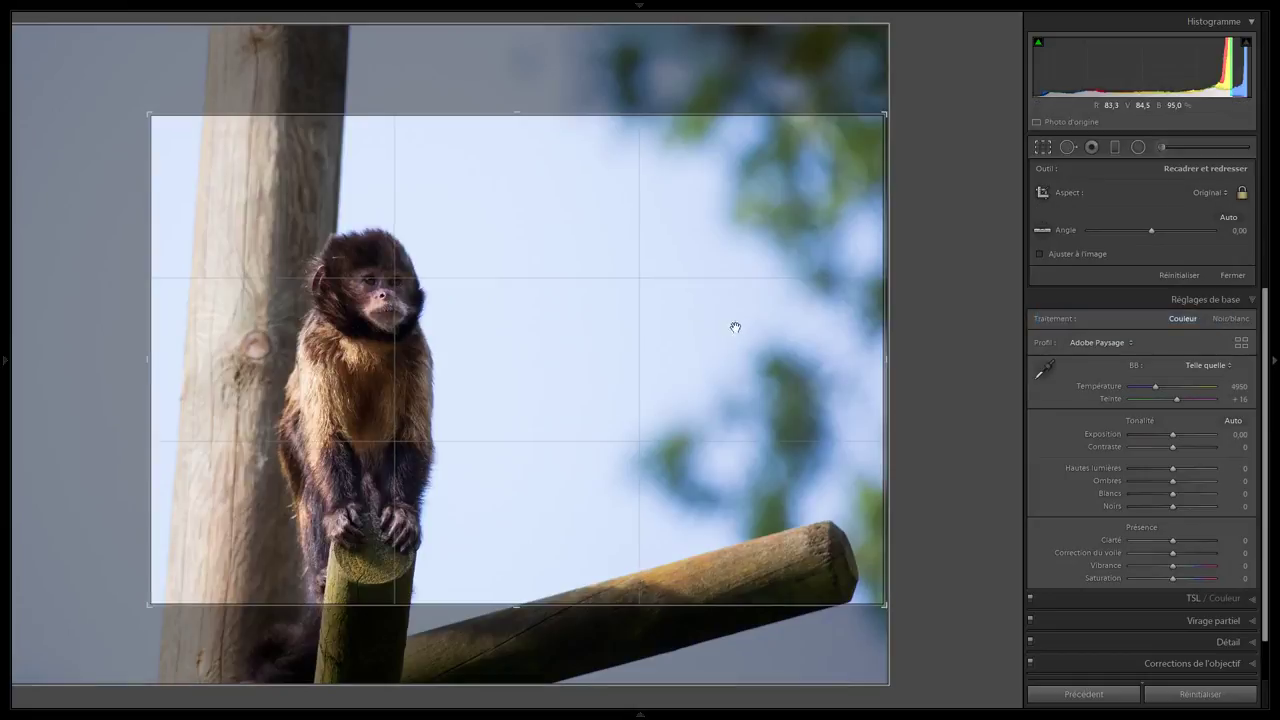
pyautogui.moveTo(604, 371)
pyautogui.mouseDown()
pyautogui.moveTo(591, 391)
pyautogui.moveTo(615, 372)
pyautogui.mouseUp()
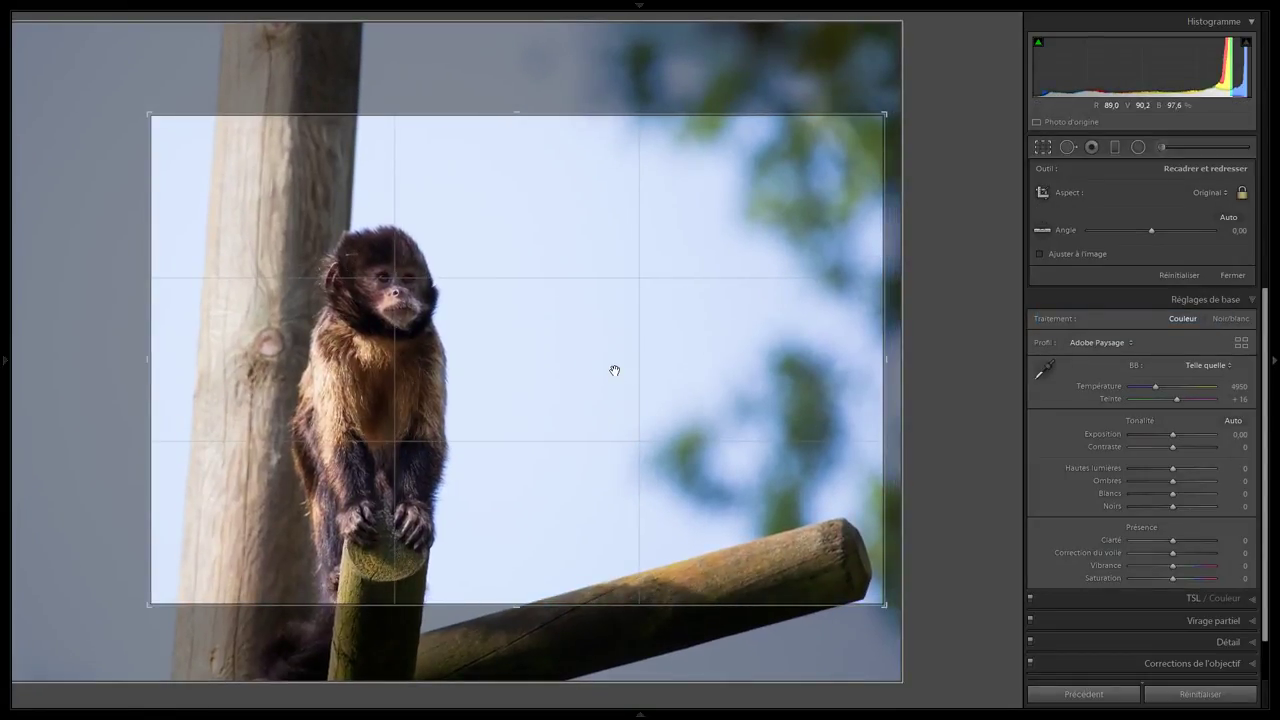
pyautogui.press('Return')
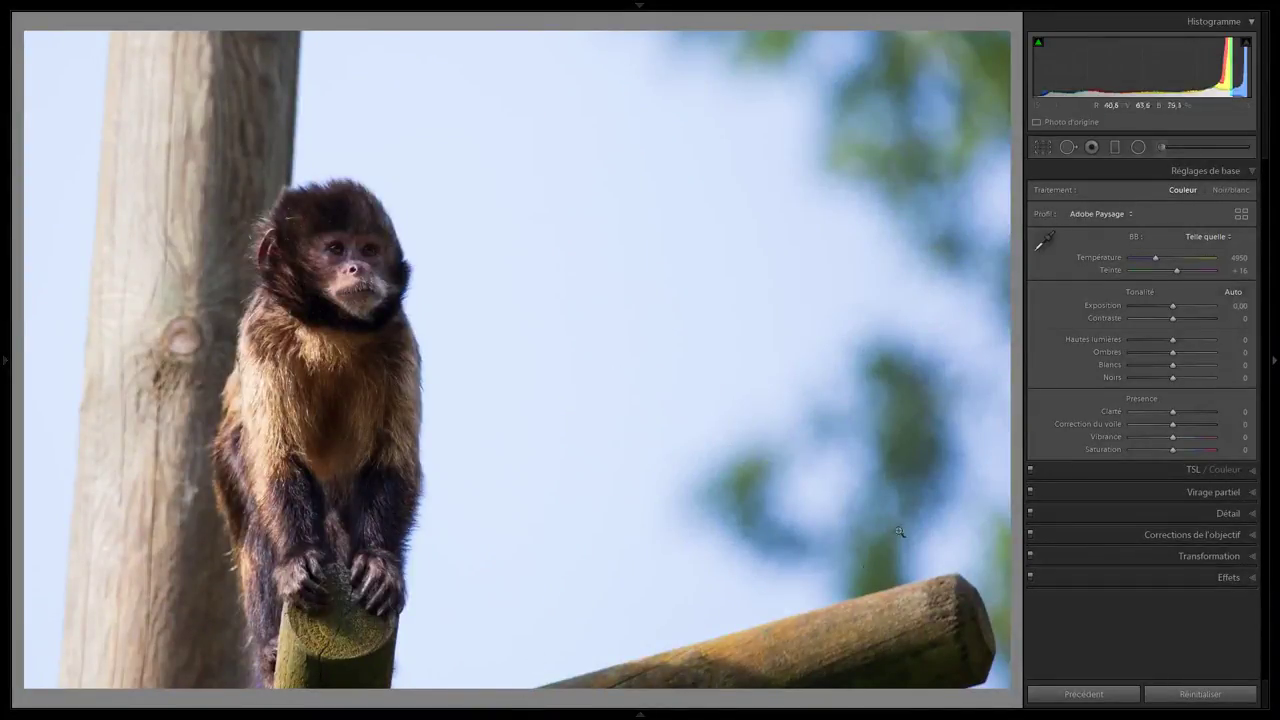
# Remove the wooden log in the lower corner of the seated monkey photo with the healing brush, sampling the sky above it.
pyautogui.click(1066, 147)
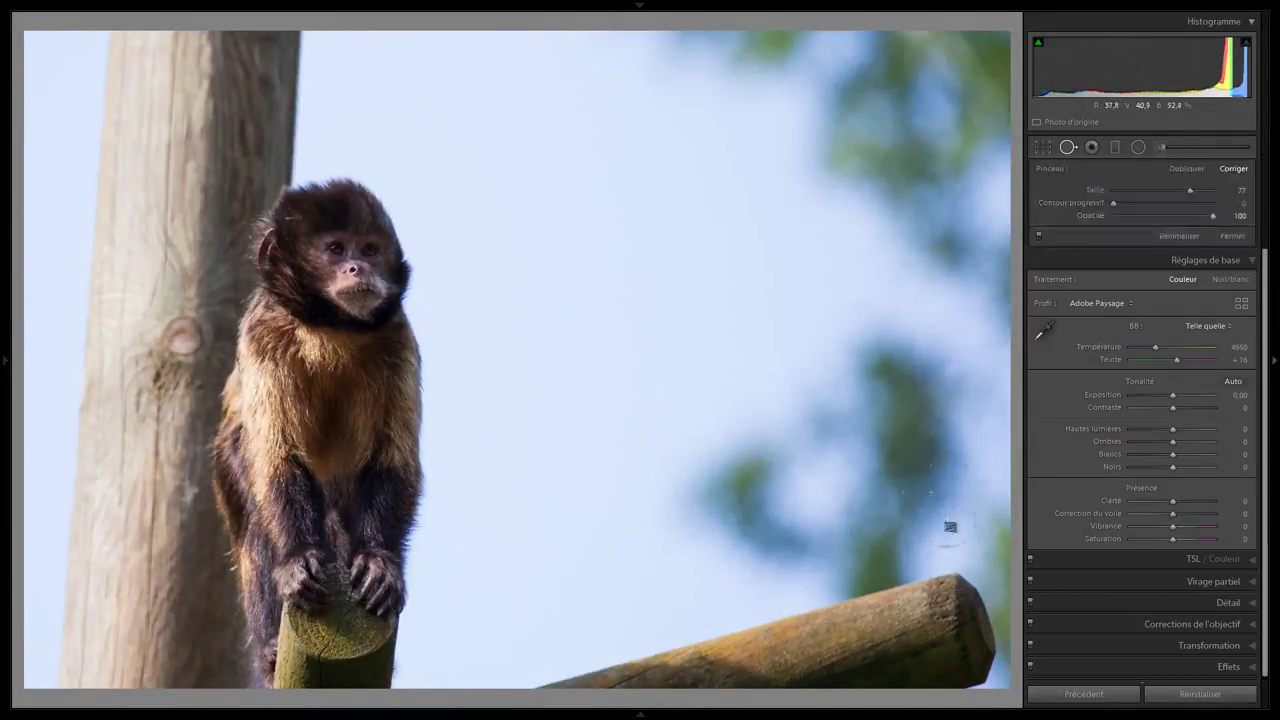
pyautogui.moveTo(956, 585)
pyautogui.mouseDown()
pyautogui.moveTo(974, 662)
pyautogui.moveTo(948, 675)
pyautogui.moveTo(958, 629)
pyautogui.moveTo(924, 599)
pyautogui.moveTo(526, 687)
pyautogui.moveTo(863, 685)
pyautogui.moveTo(932, 668)
pyautogui.moveTo(925, 649)
pyautogui.moveTo(786, 660)
pyautogui.moveTo(827, 659)
pyautogui.moveTo(845, 612)
pyautogui.mouseUp()
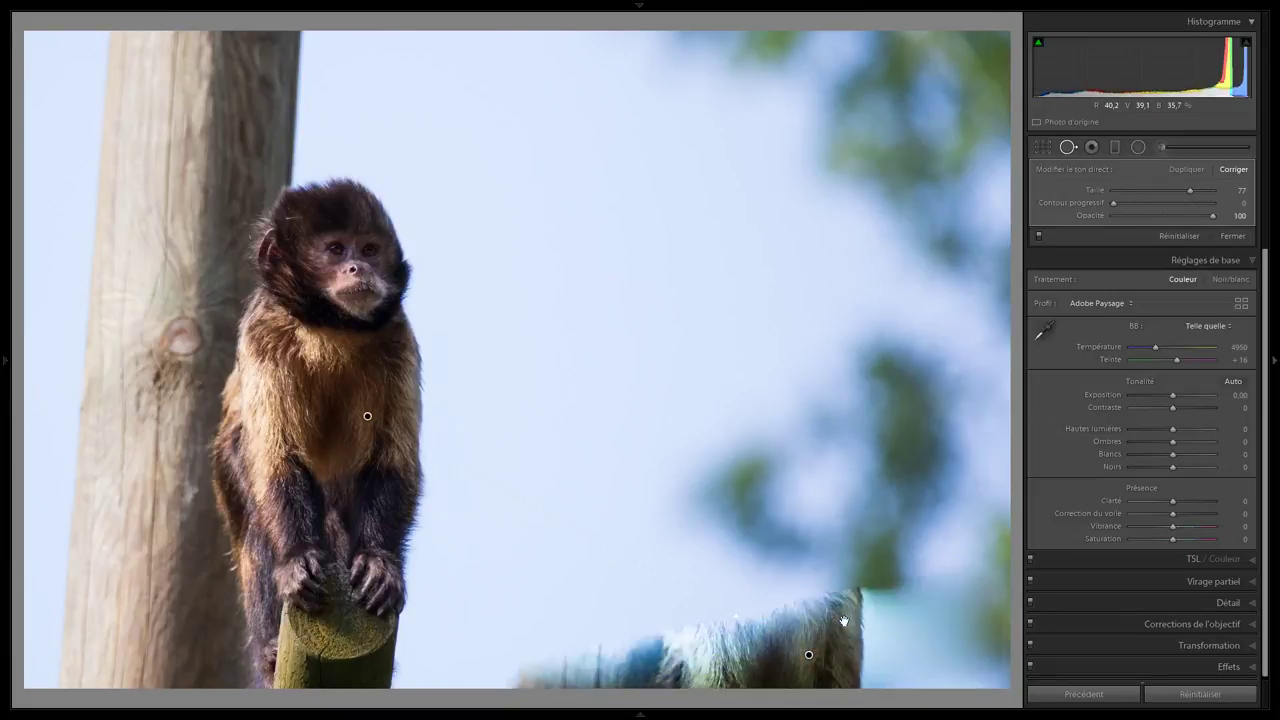
pyautogui.moveTo(434, 389); pyautogui.dragTo(911, 306)
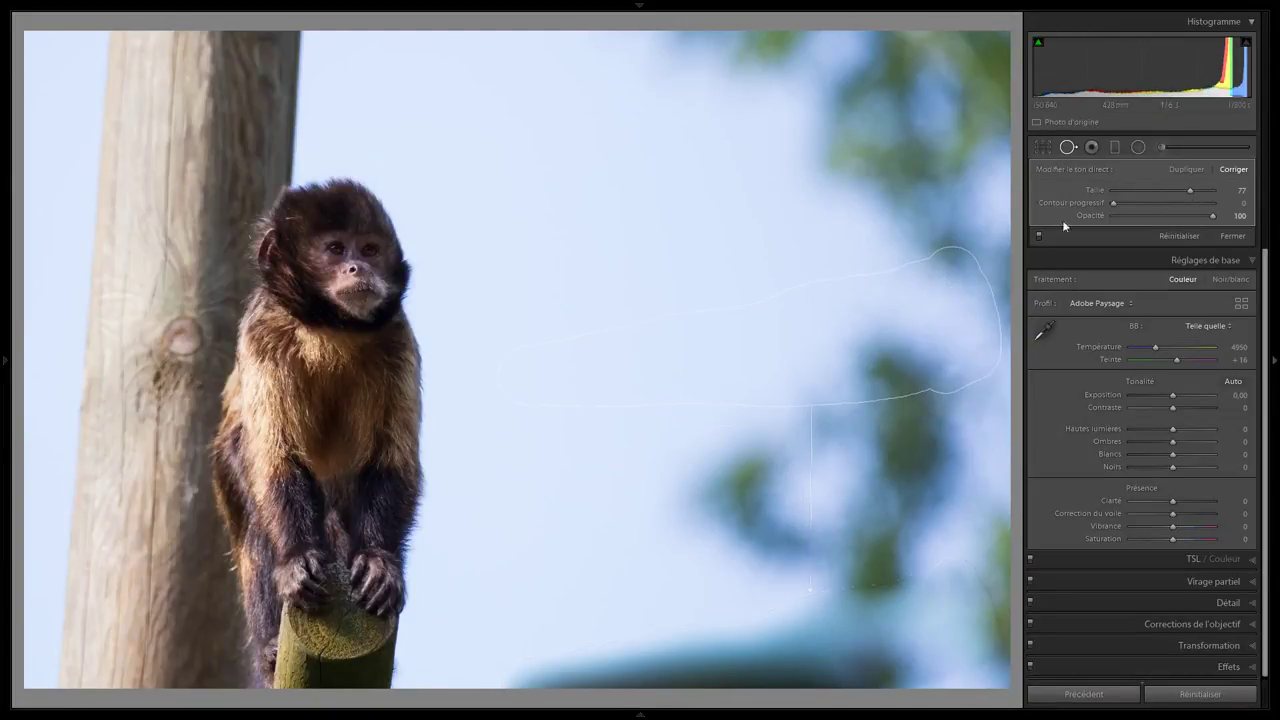
pyautogui.click(1068, 147)
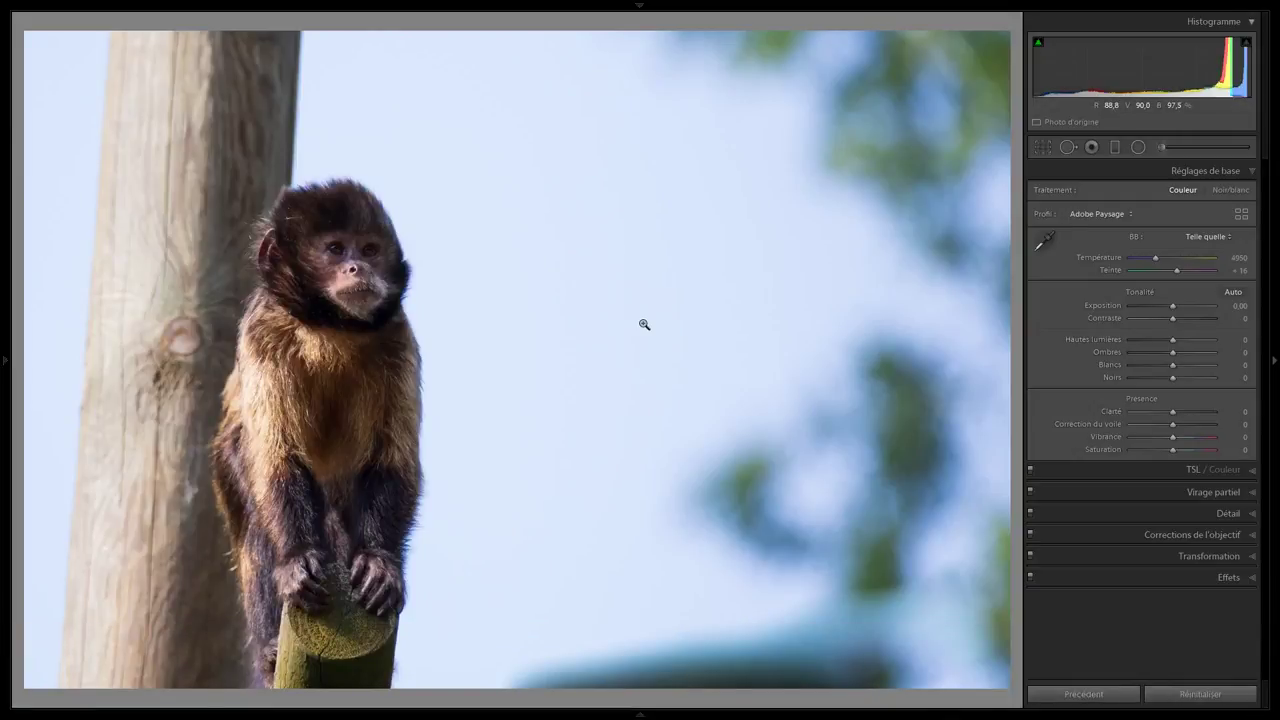
# Examine the seated monkey's face and fur and the surrounding sky up close, comparing them with the full view.
pyautogui.click(319, 281)
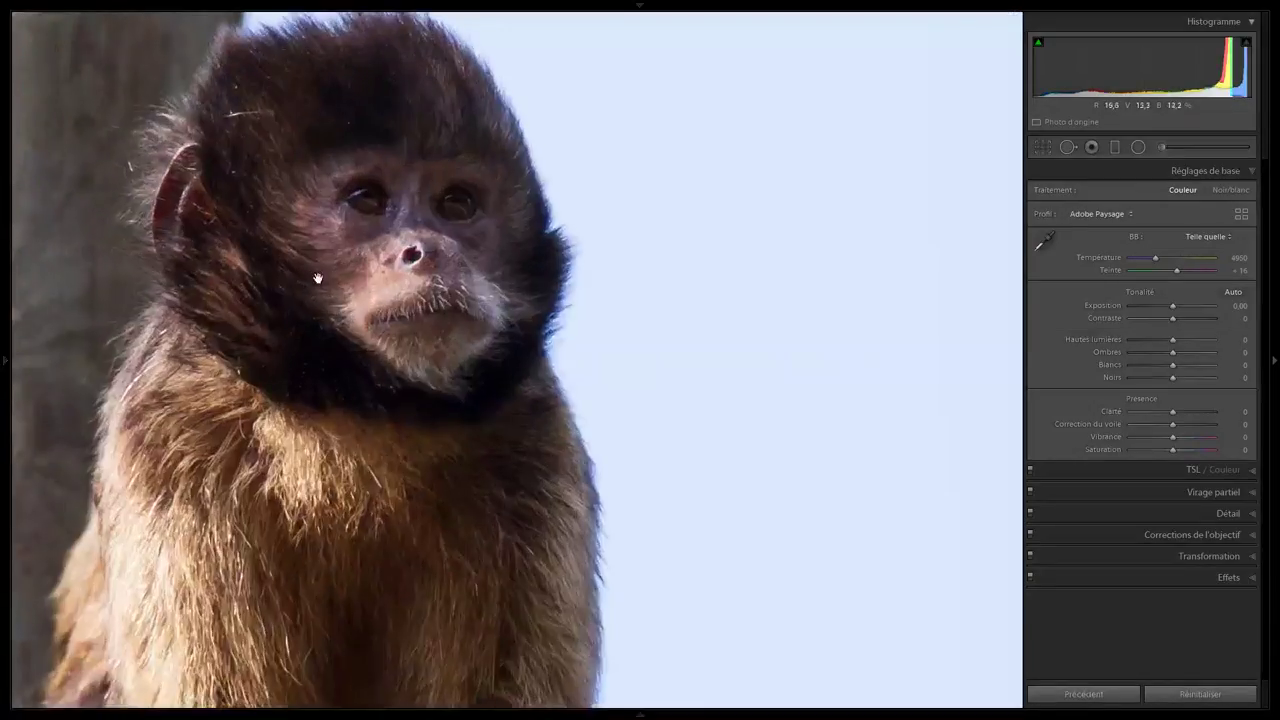
pyautogui.click(386, 403)
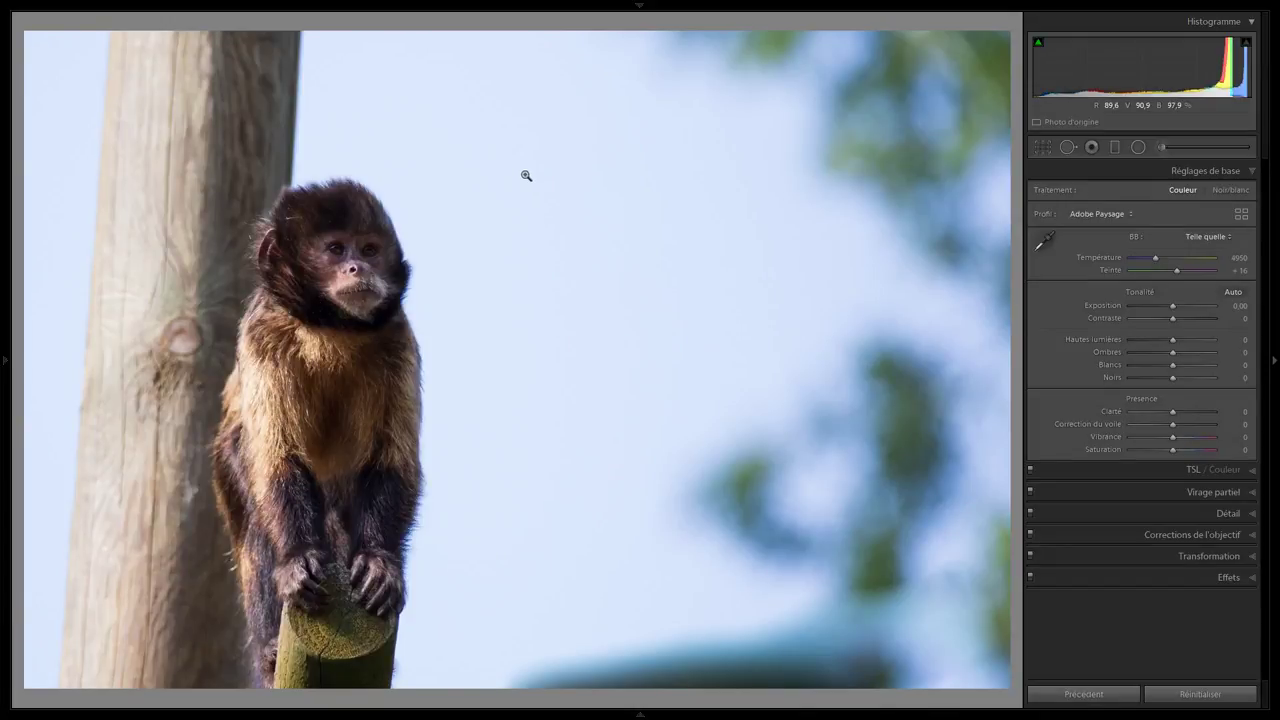
pyautogui.click(546, 352)
pyautogui.click(546, 352)
pyautogui.click(938, 126)
pyautogui.click(927, 151)
pyautogui.click(503, 294)
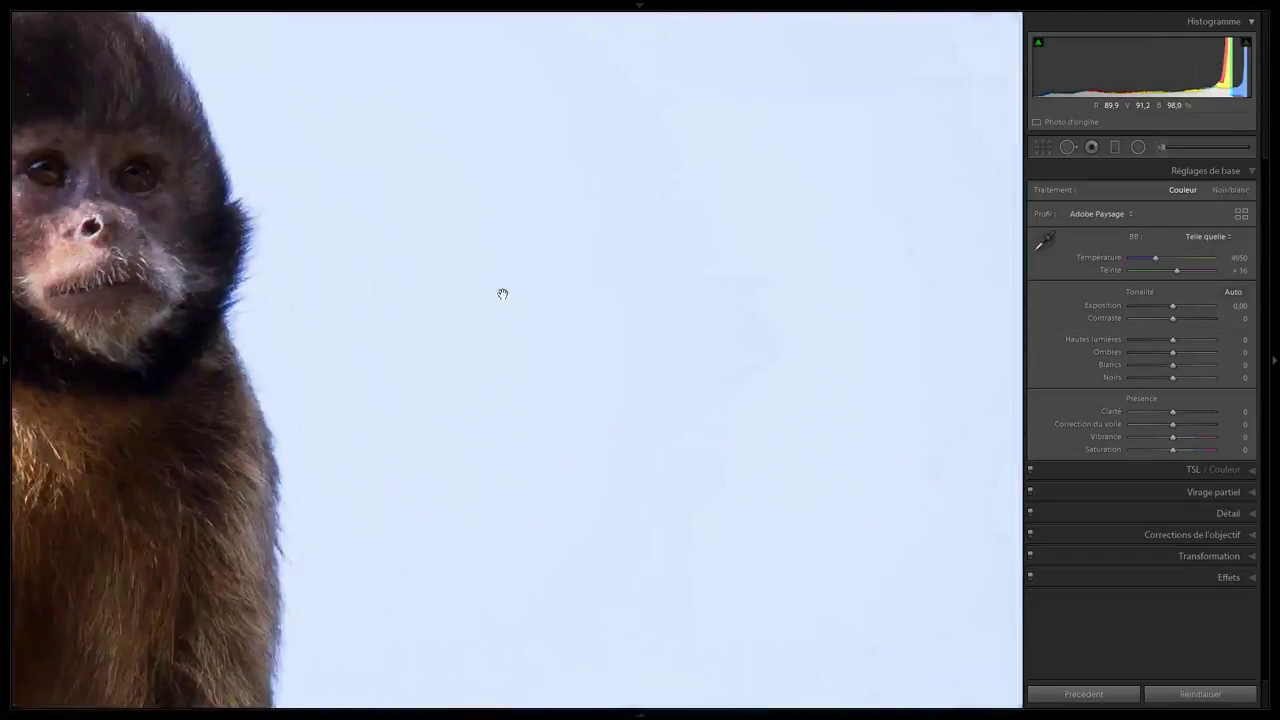
pyautogui.click(505, 296)
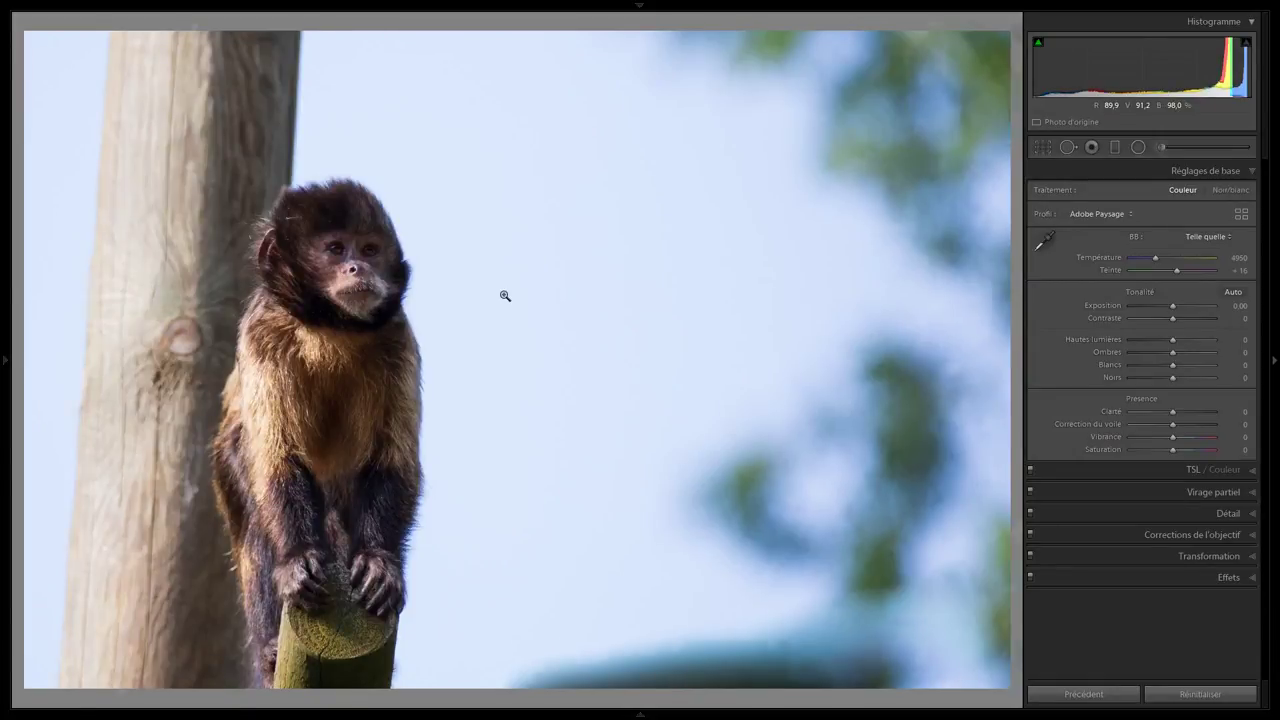
# Open the next monkey photo from the library grid, bring it into Develop and review its crop against the full frame.
pyautogui.press('F6')
pyautogui.press('g')
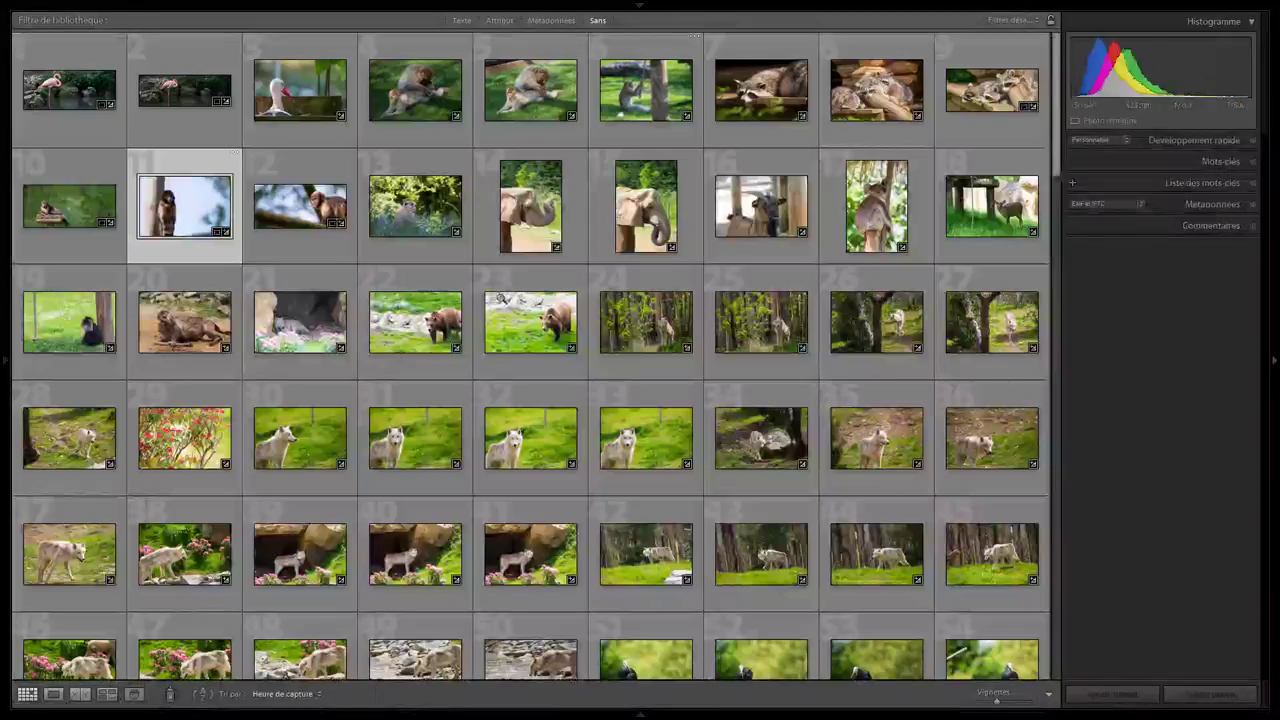
pyautogui.doubleClick(308, 213)
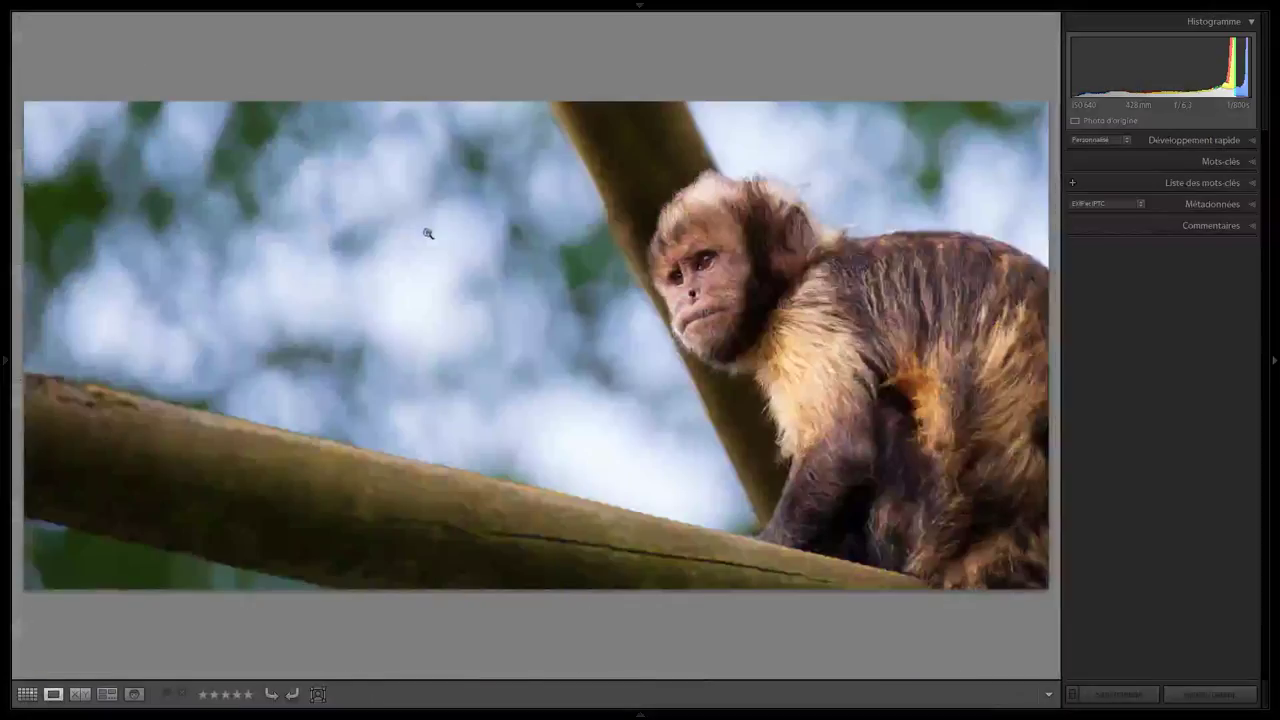
pyautogui.press('d')
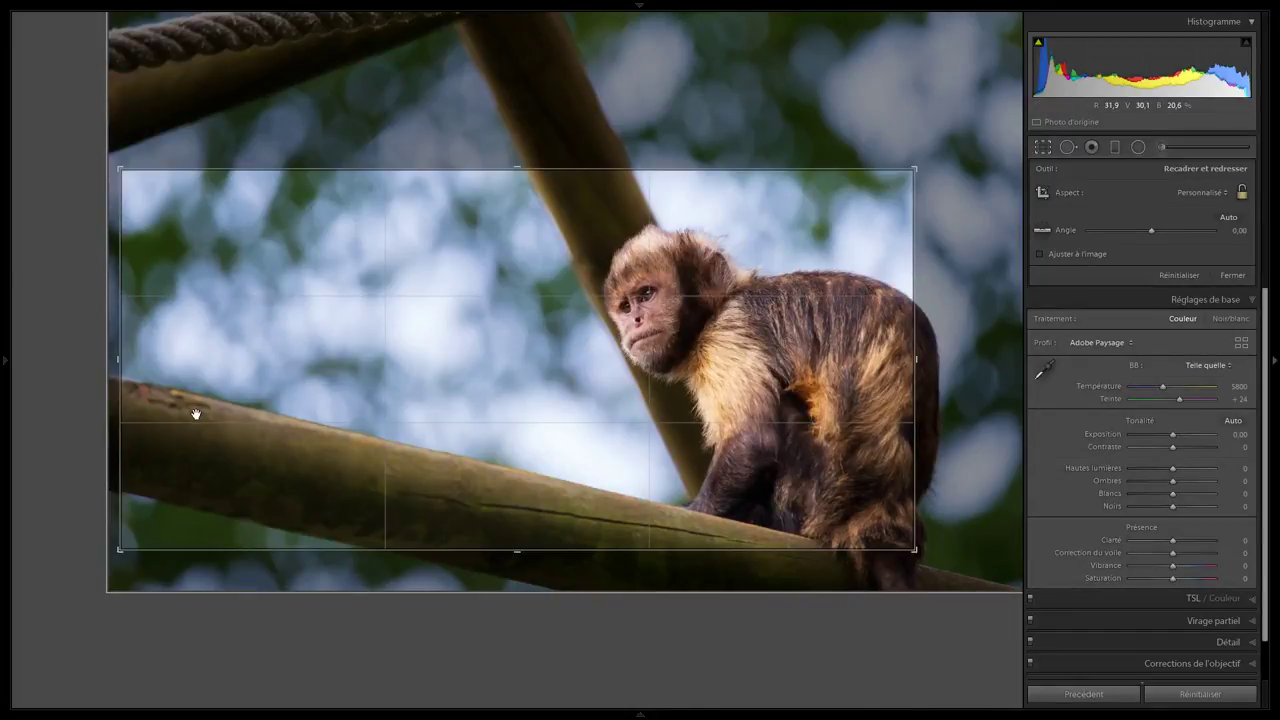
pyautogui.press('Return')
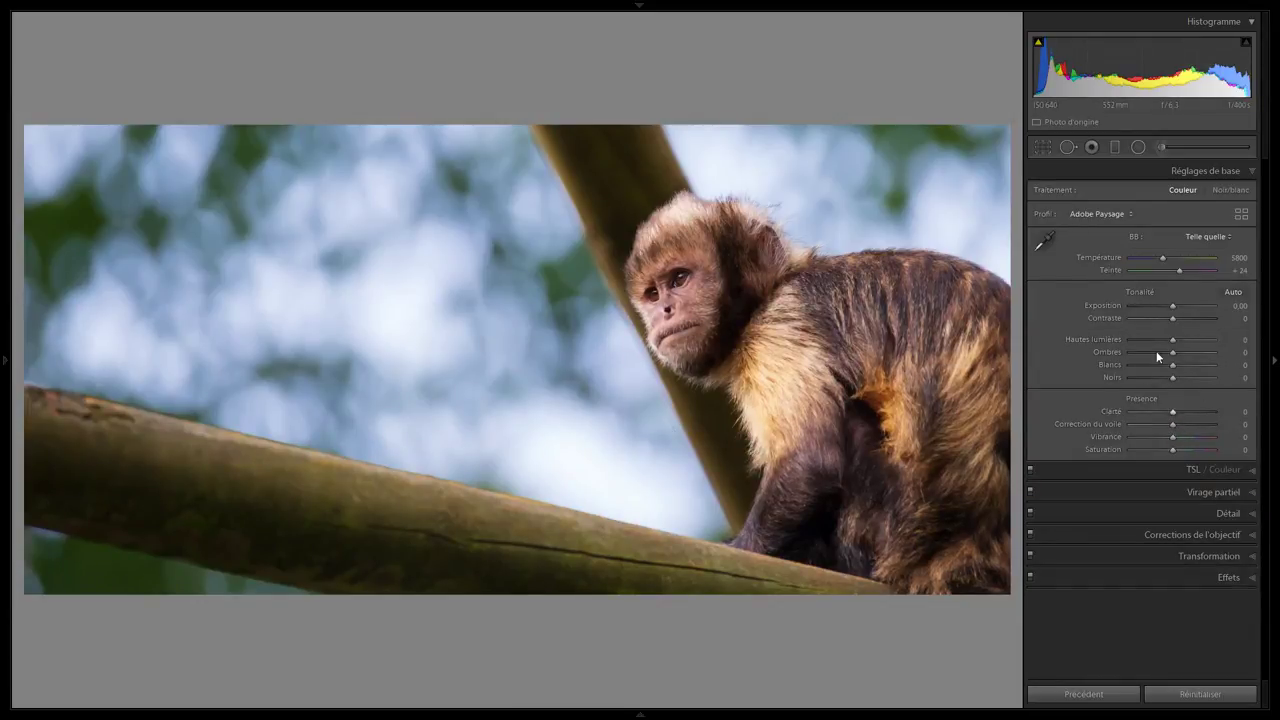
# Try an exposure of +0.60 on the crouching monkey photo, reset it and inspect the area around the face.
pyautogui.moveTo(1173, 305); pyautogui.dragTo(1177, 305)
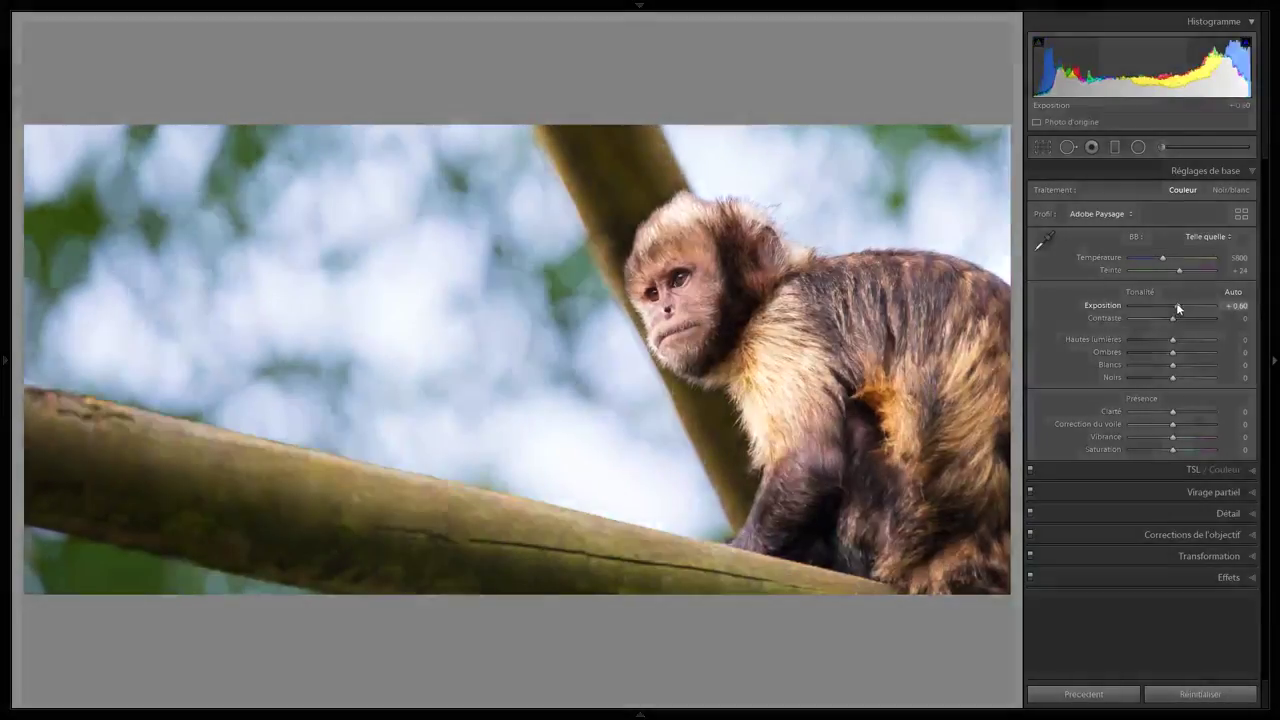
pyautogui.doubleClick(1105, 305)
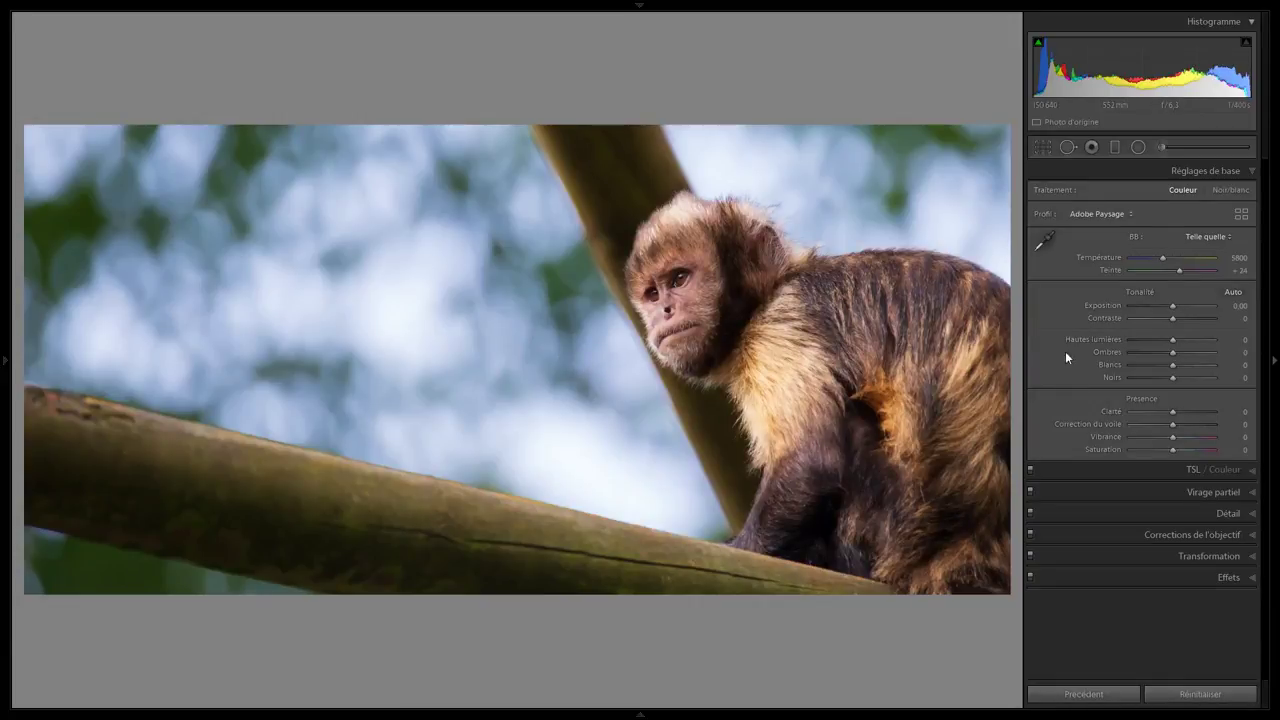
pyautogui.click(631, 364)
pyautogui.click(631, 364)
pyautogui.click(610, 331)
pyautogui.click(609, 329)
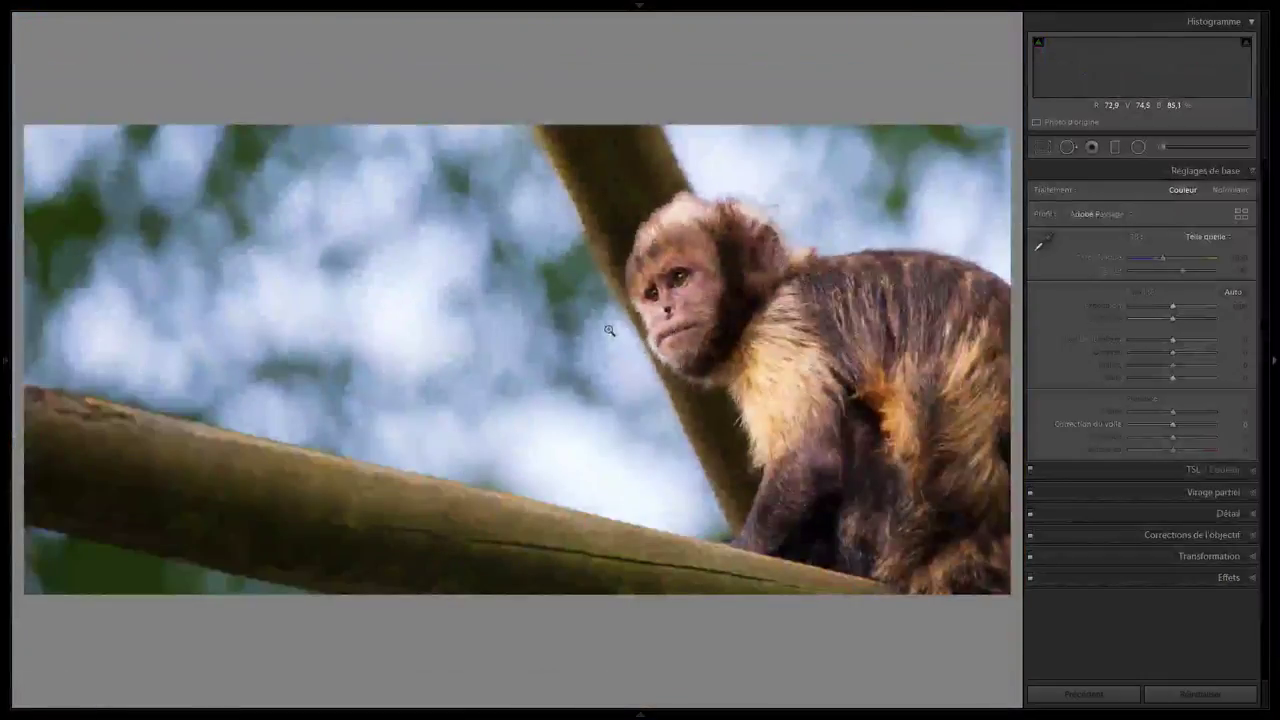
# Go on to the photo of the monkey in tall grass and examine the sharpness of its face up close.
pyautogui.press('Right')
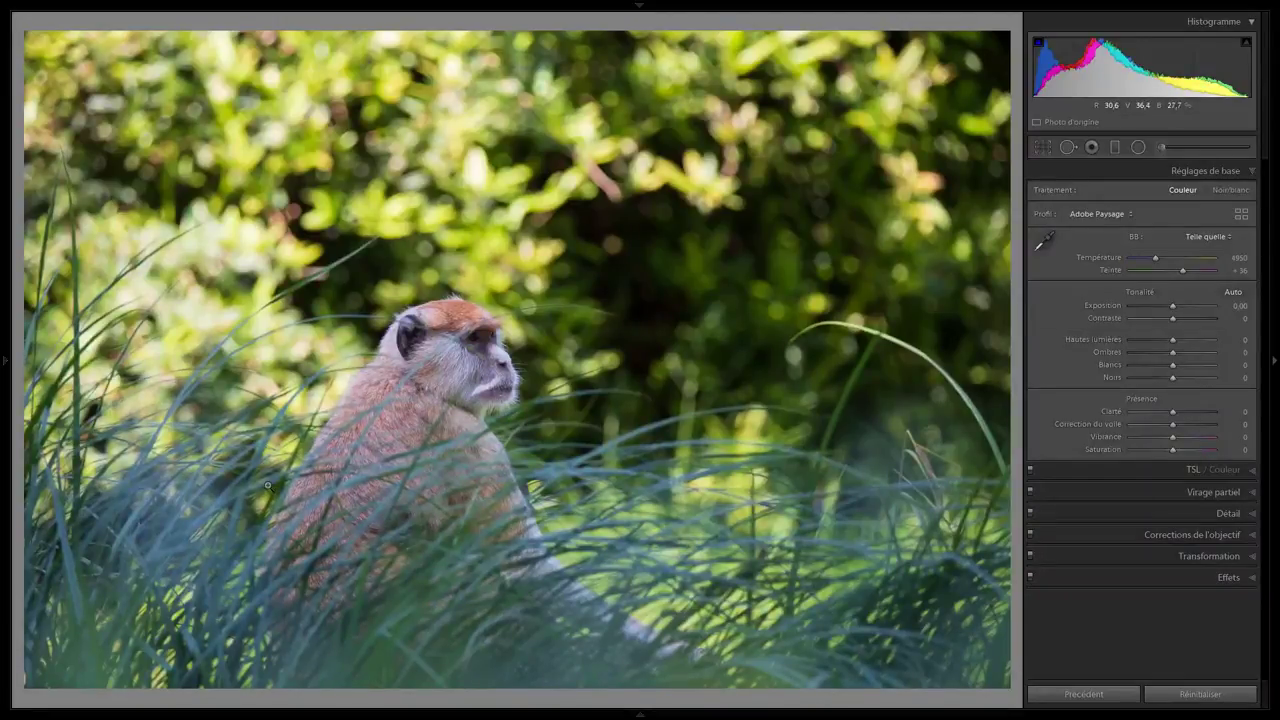
pyautogui.click(472, 334)
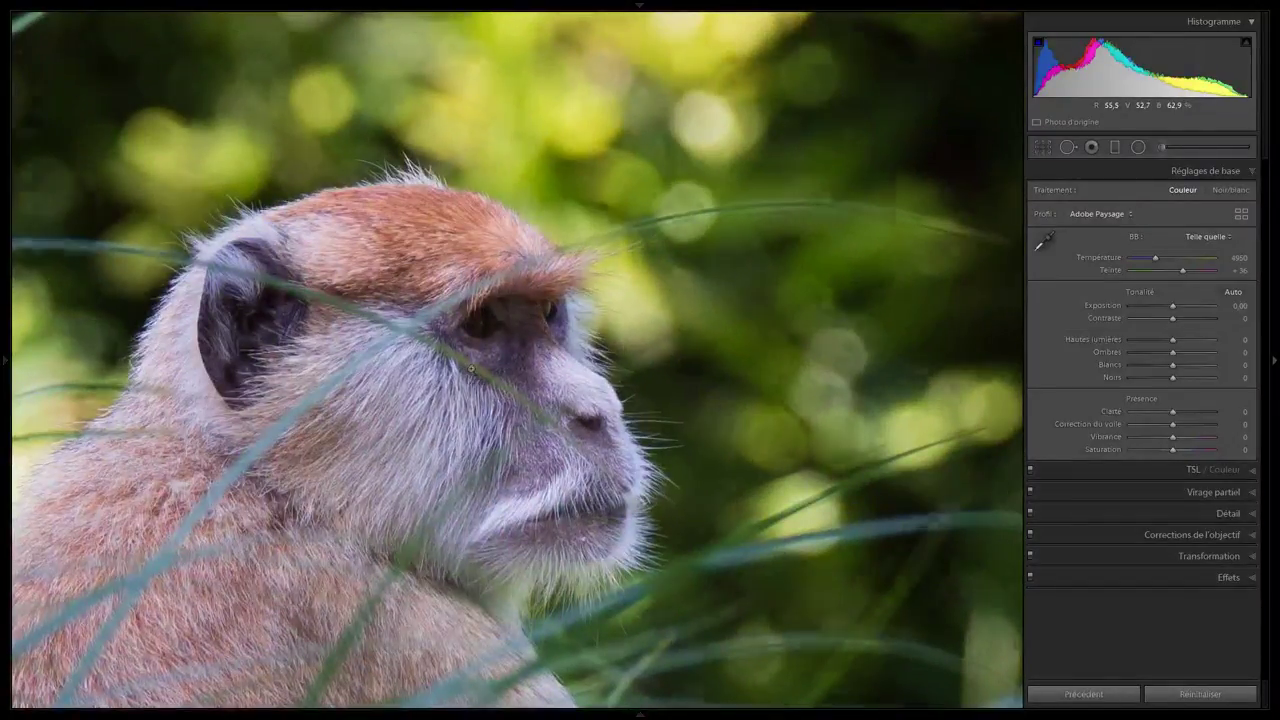
pyautogui.click(469, 368)
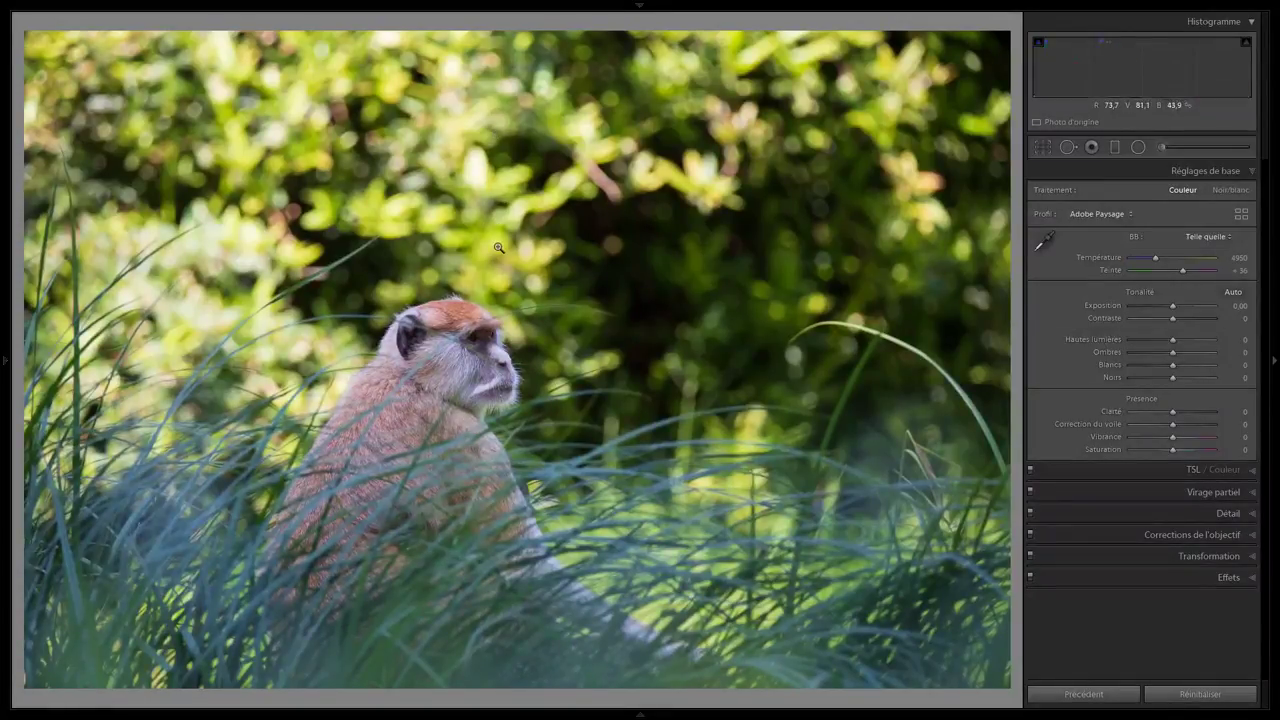
# Go on to the photo of the elephant with the raised trunk and examine the flying straw above its head.
pyautogui.press('Right')
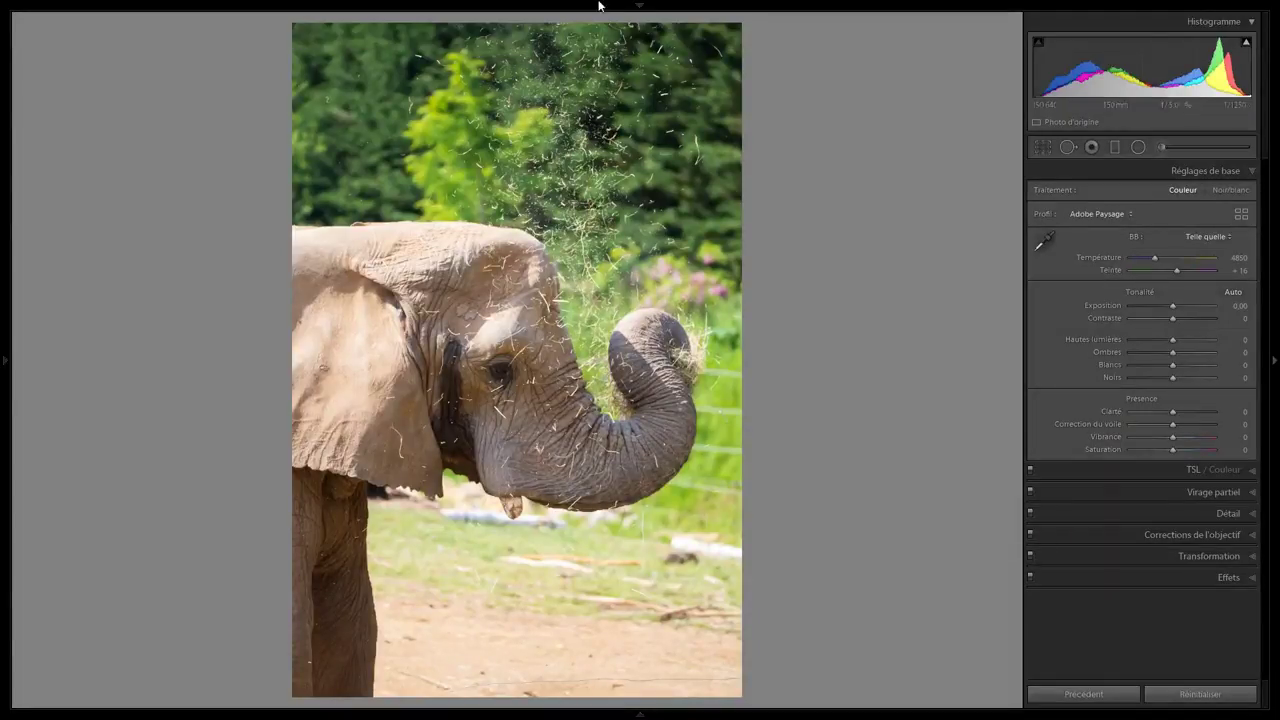
pyautogui.press('z')
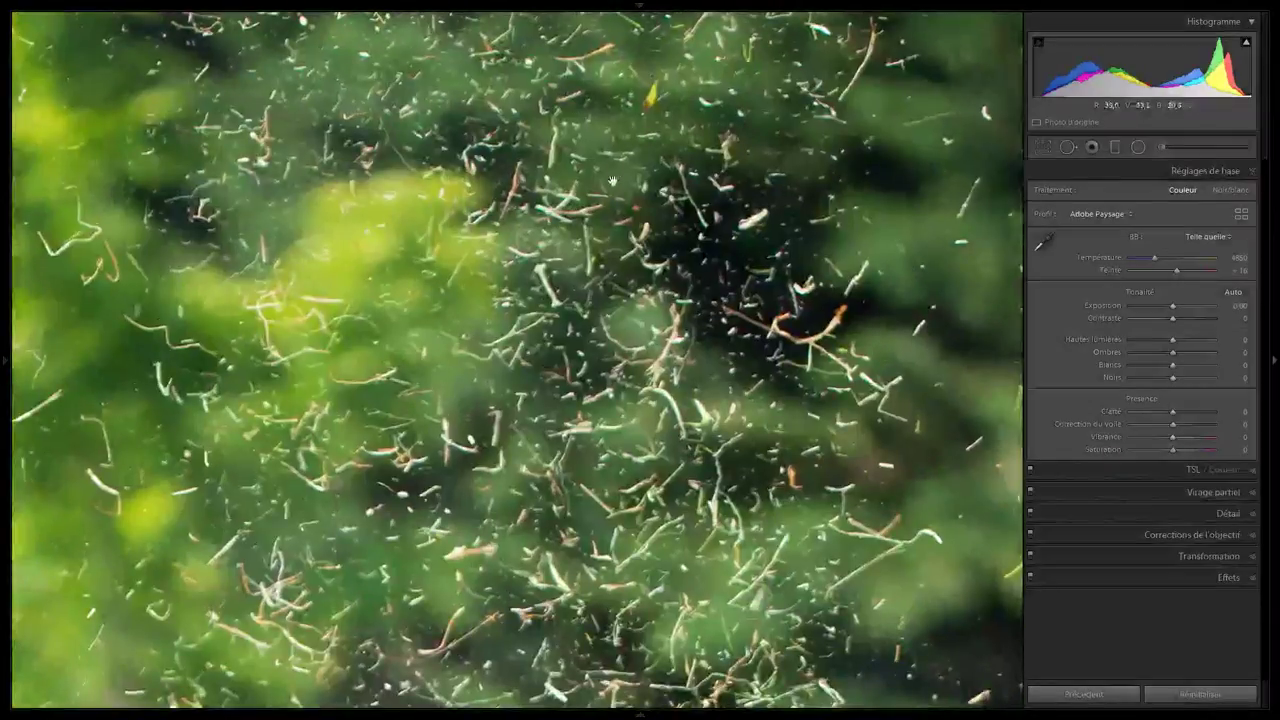
pyautogui.press('z')
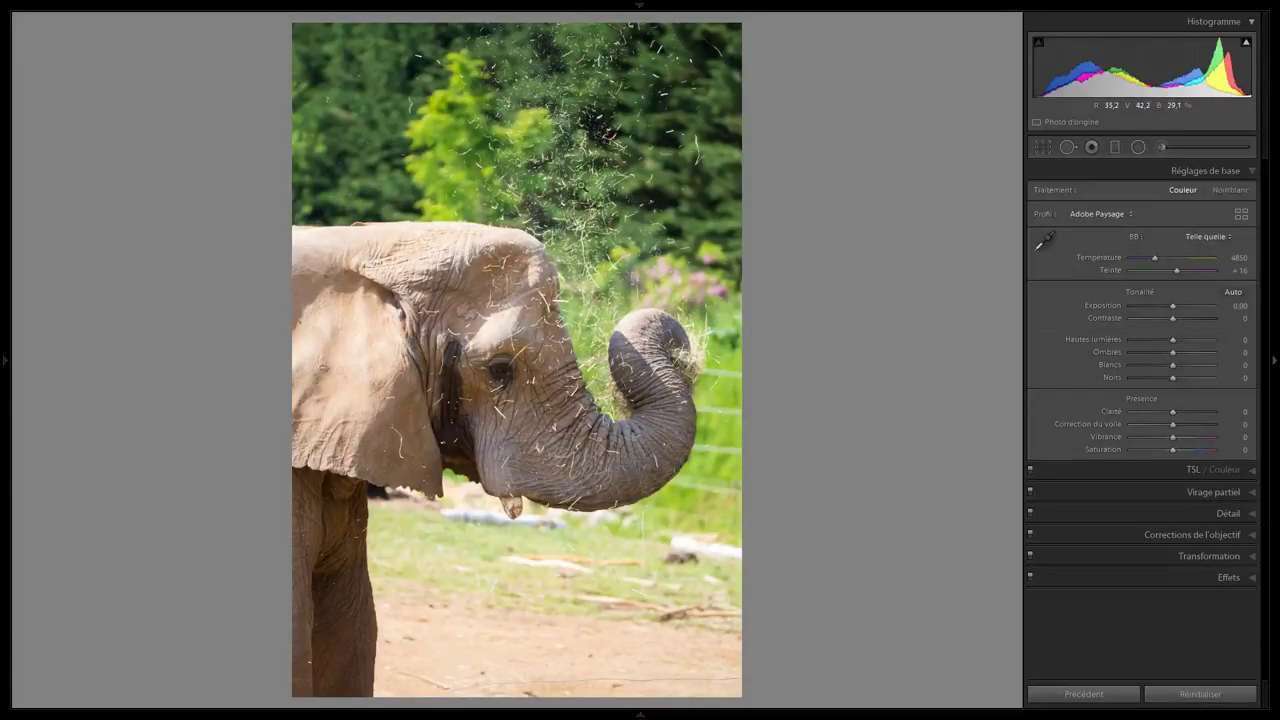
pyautogui.click(603, 160)
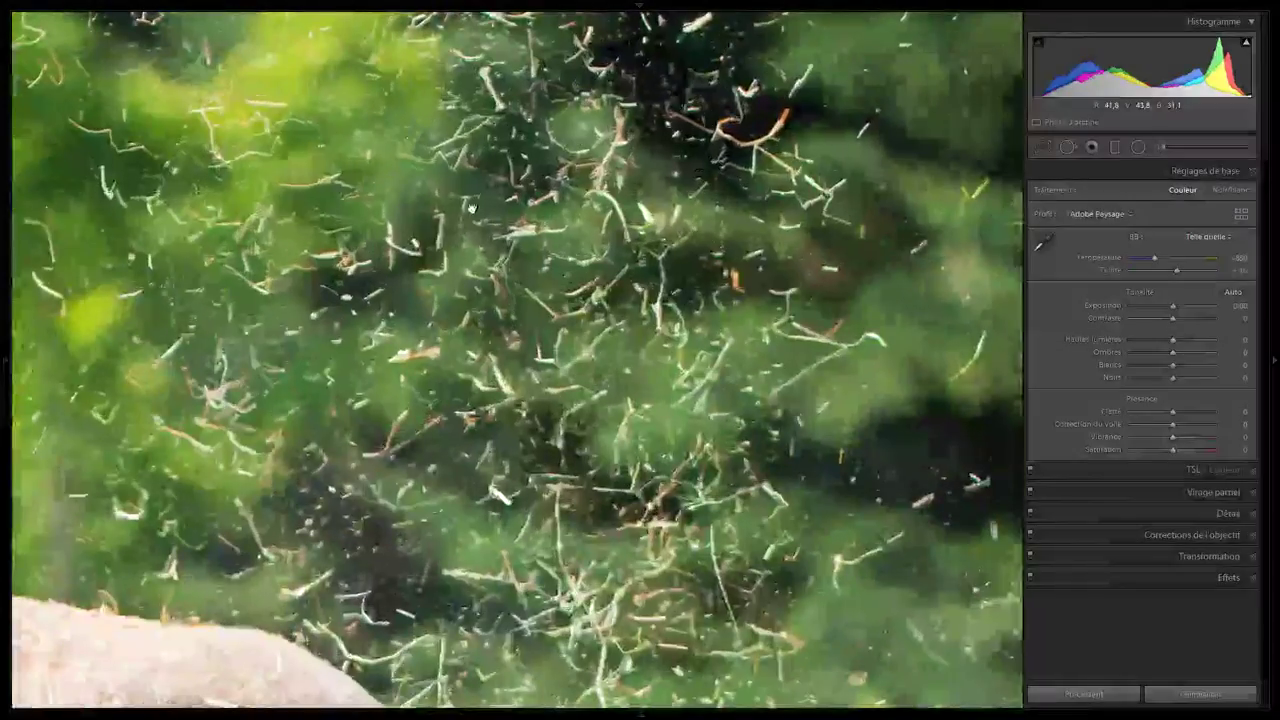
pyautogui.click(470, 207)
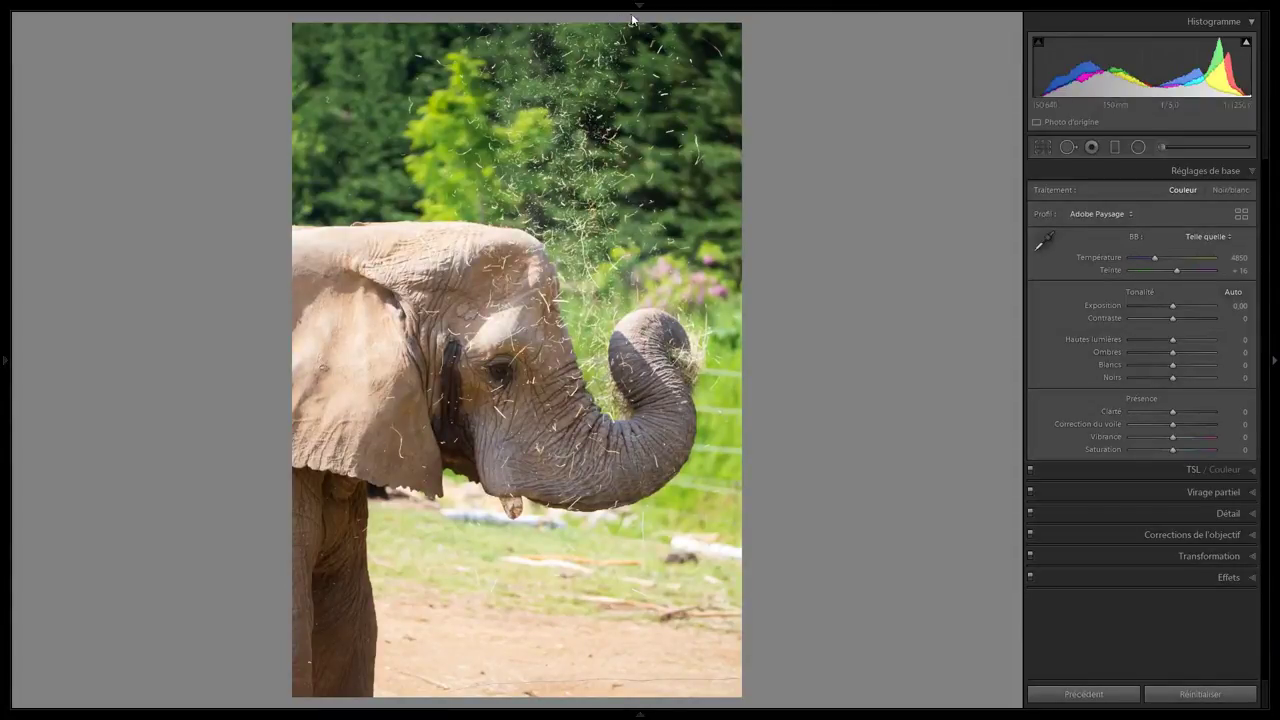
# Go on to the second elephant photo and inspect the fence post behind the trunk up close.
pyautogui.moveTo(677, 4)
pyautogui.press('Right')
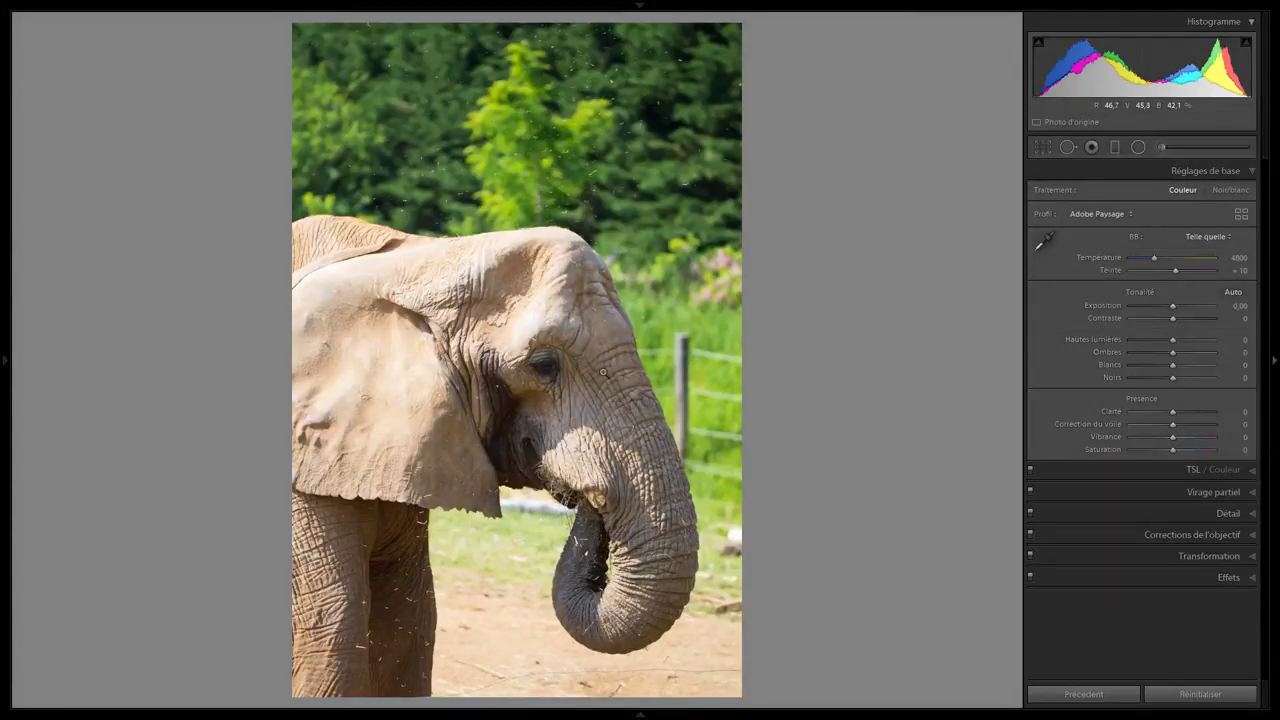
pyautogui.click(698, 370)
pyautogui.click(681, 384)
# Crop the second elephant photo to a 1 x 1 aspect, reframe it to include the whole trunk, and check the ear detail.
pyautogui.press('r')
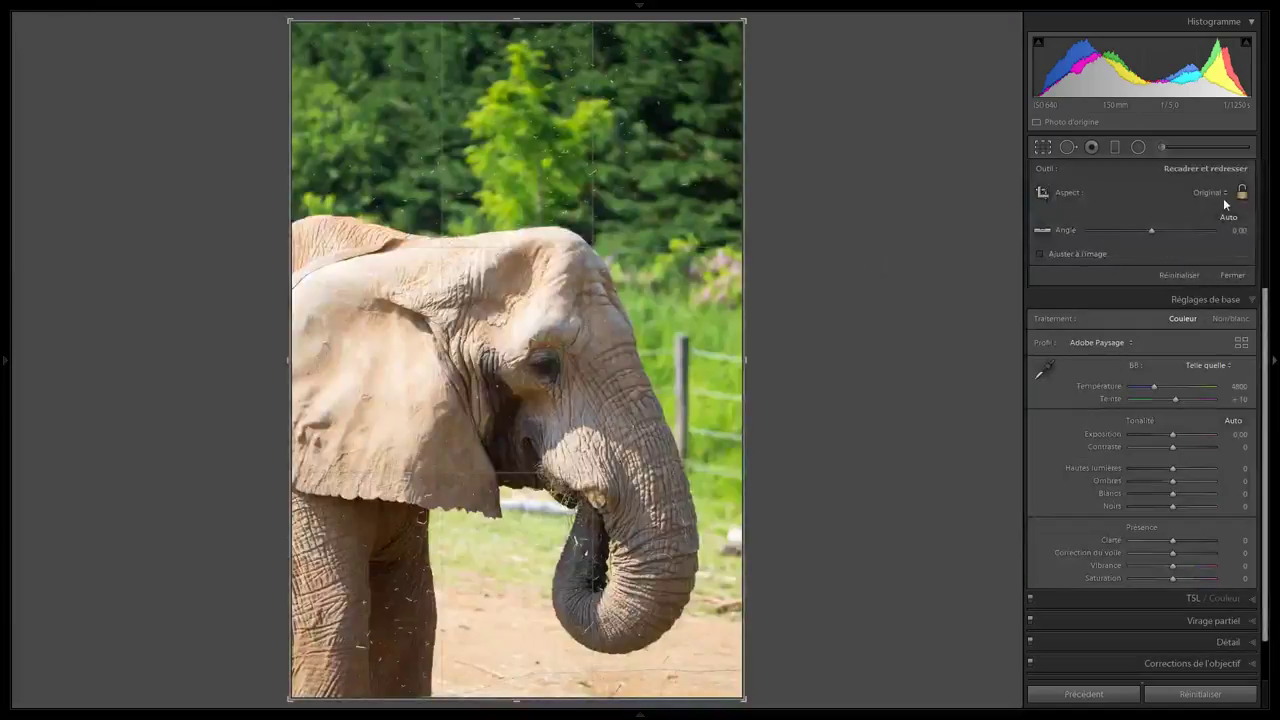
pyautogui.click(1223, 198)
pyautogui.click(1157, 271)
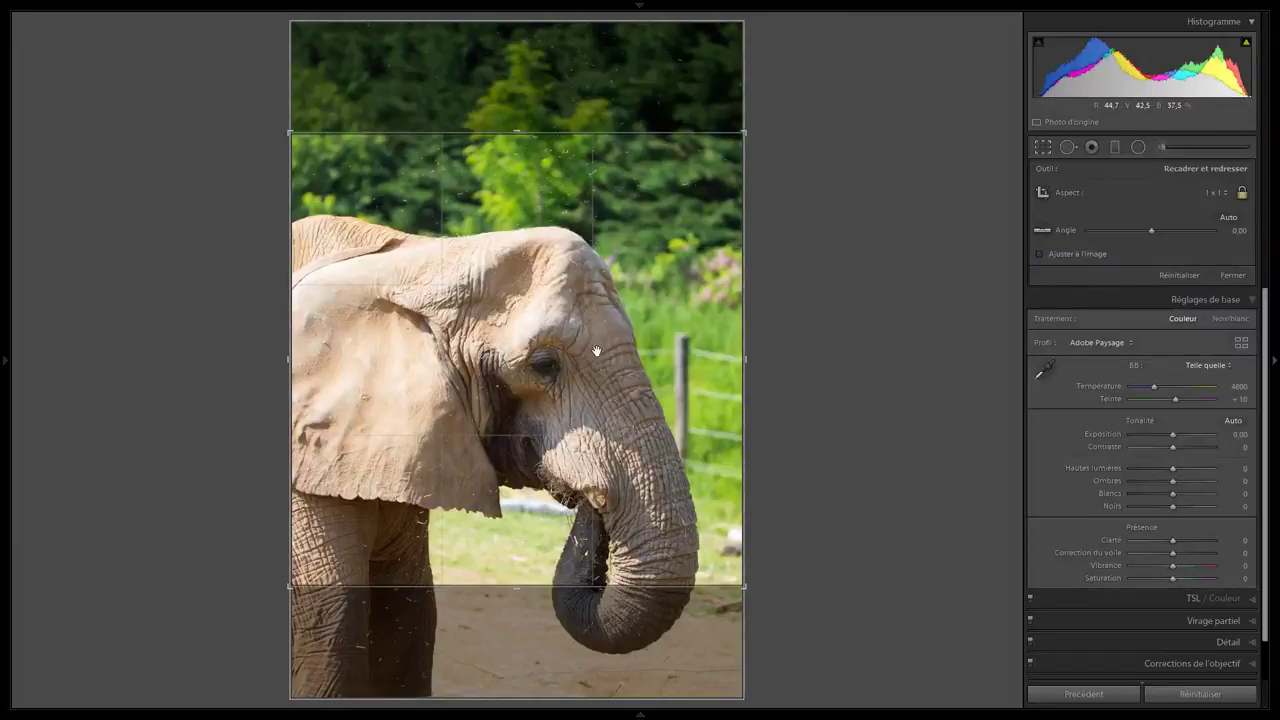
pyautogui.moveTo(596, 351); pyautogui.dragTo(637, 272)
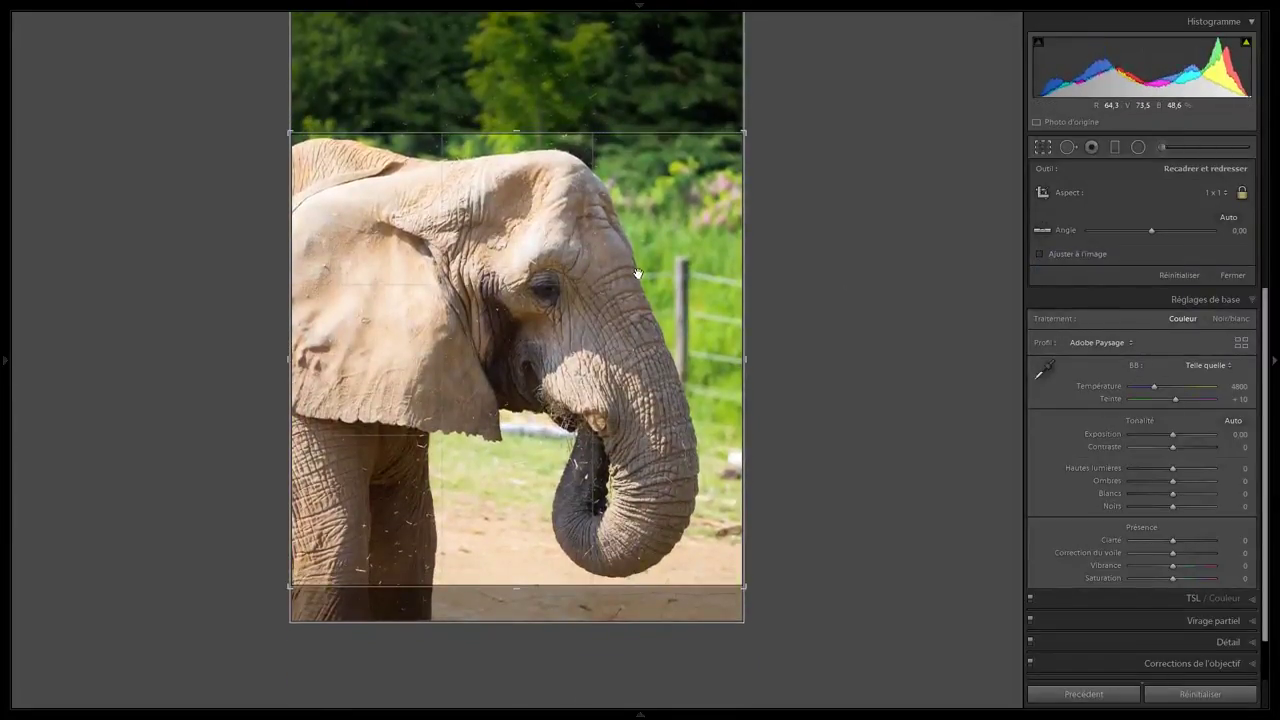
pyautogui.press('Return')
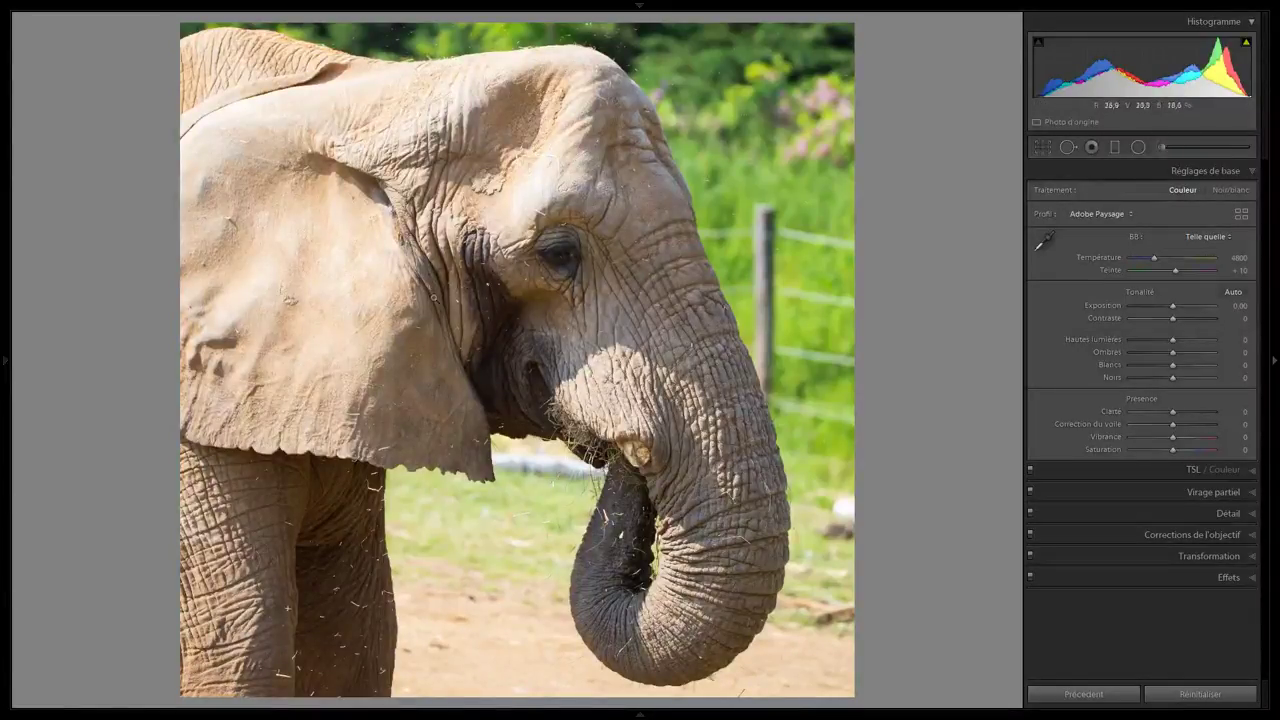
pyautogui.click(372, 268)
pyautogui.click(370, 269)
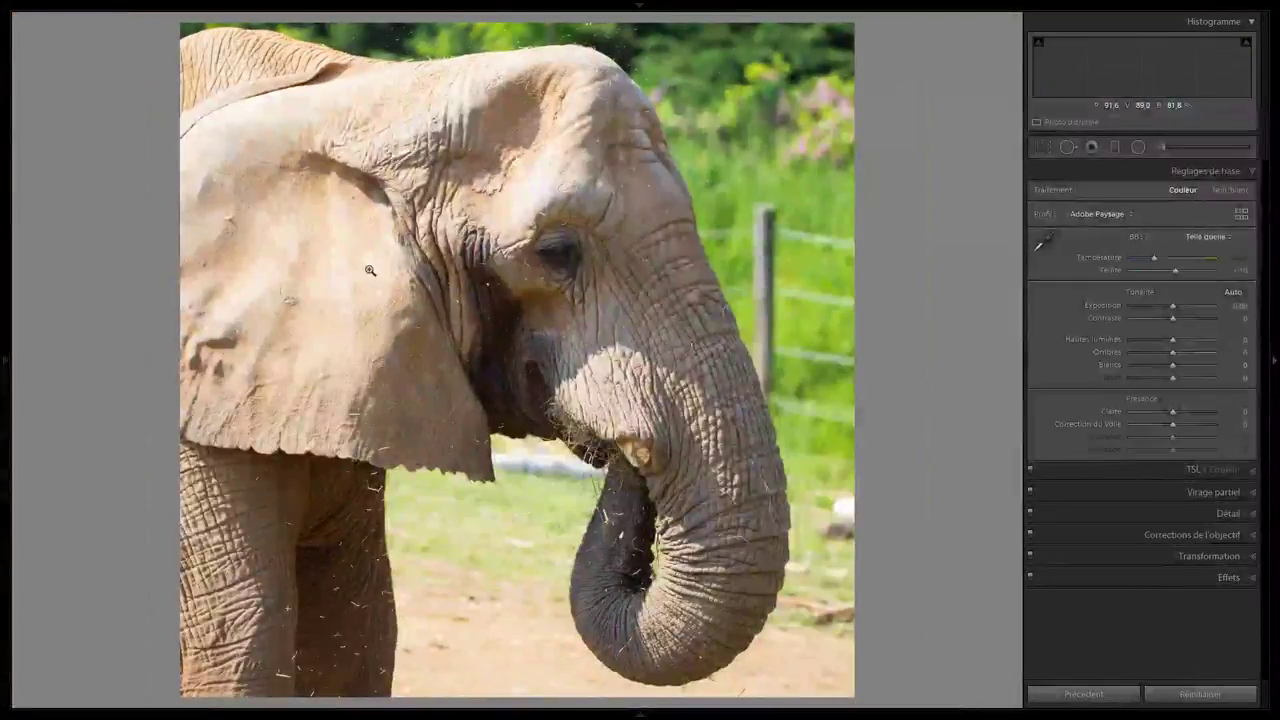
# Go on to the goat photo and examine the teeth and muzzle up close.
pyautogui.press('Right')
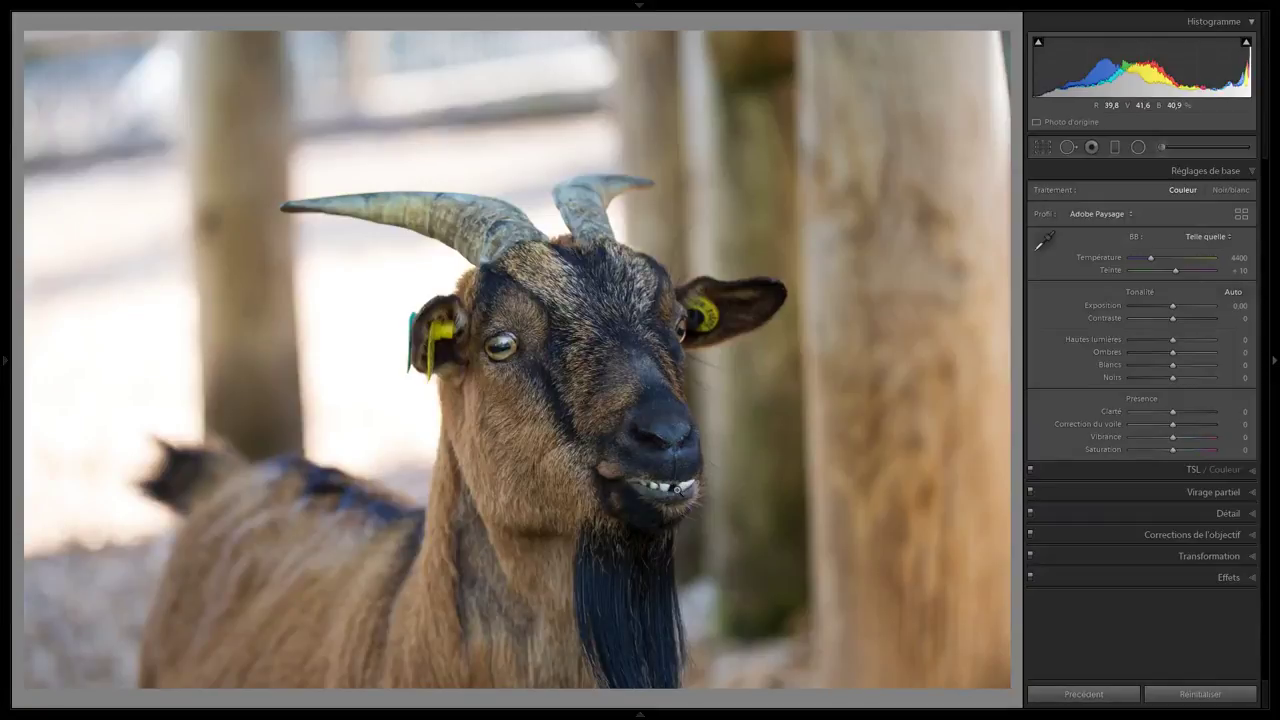
pyautogui.click(676, 488)
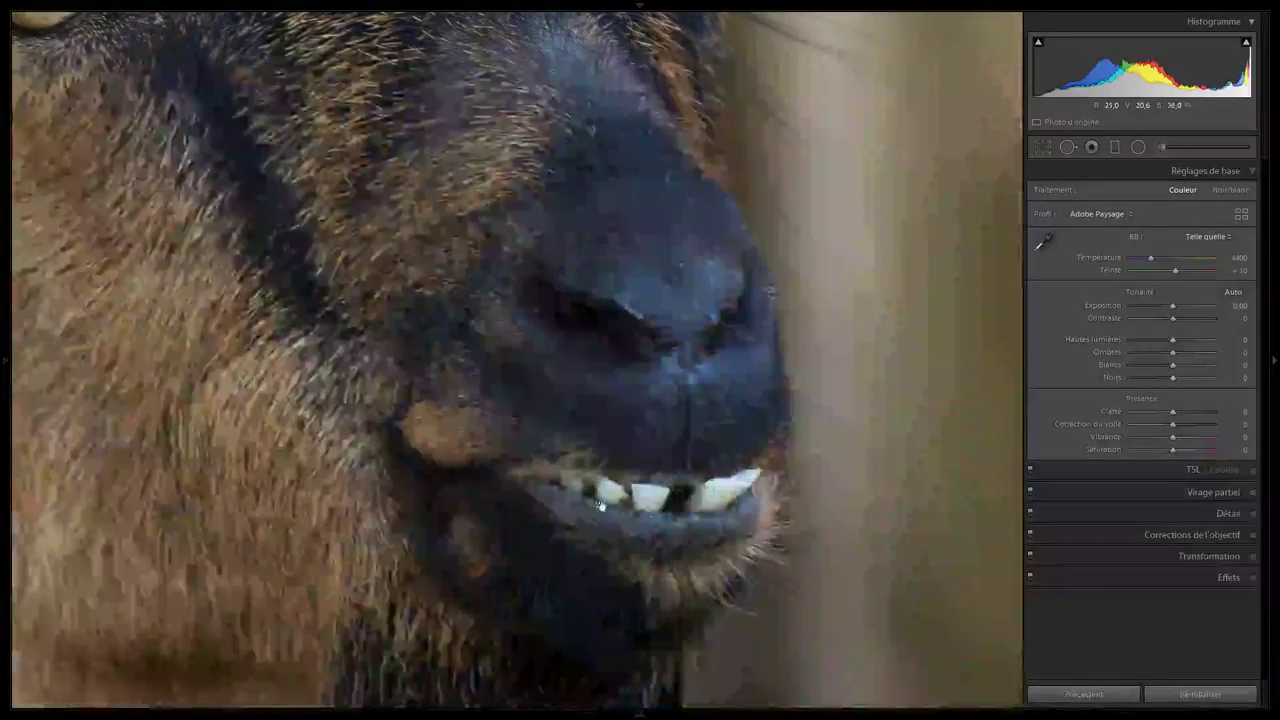
pyautogui.click(655, 505)
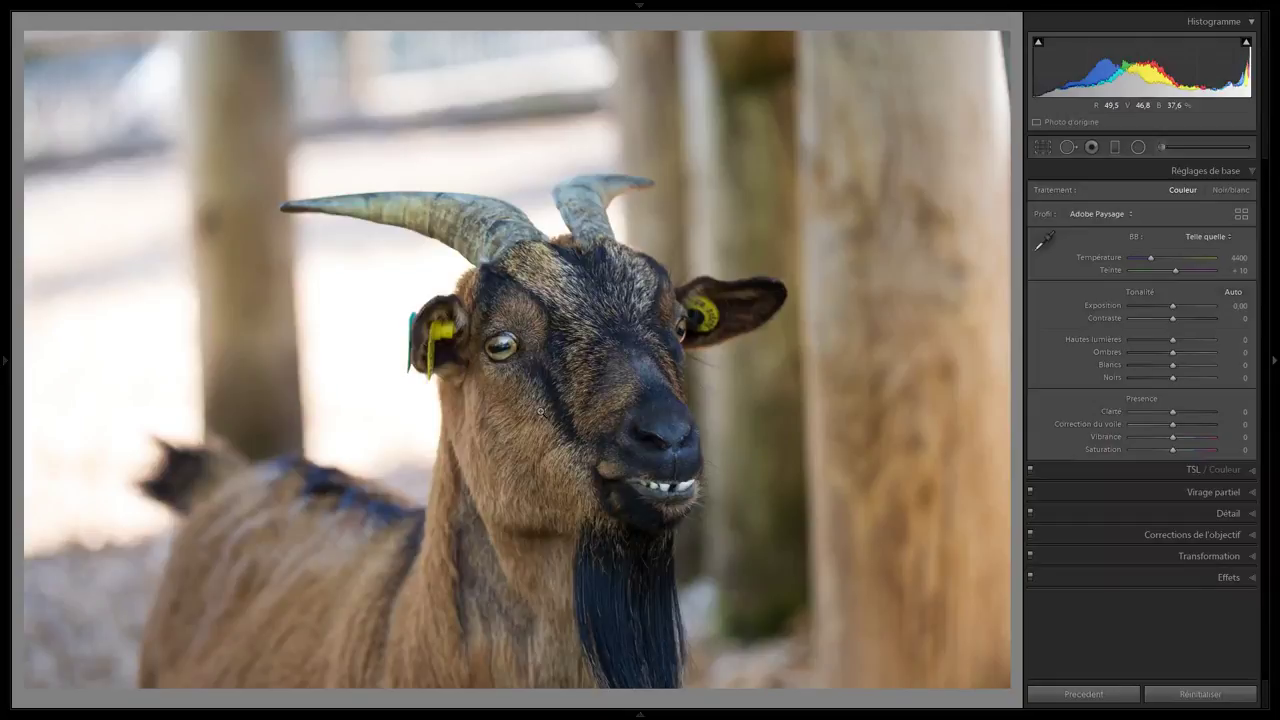
# Go on to the koala photo, look briefly past it and return to the koala for review.
pyautogui.press('Right')
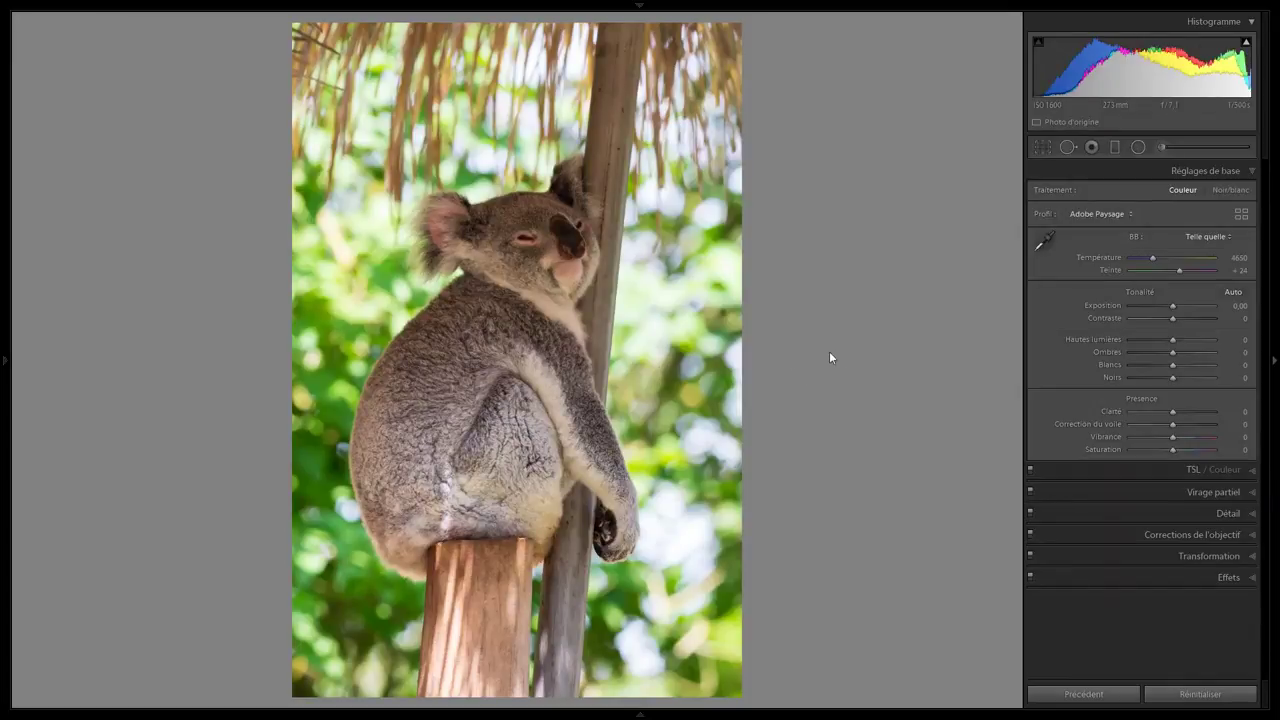
pyautogui.press('Right')
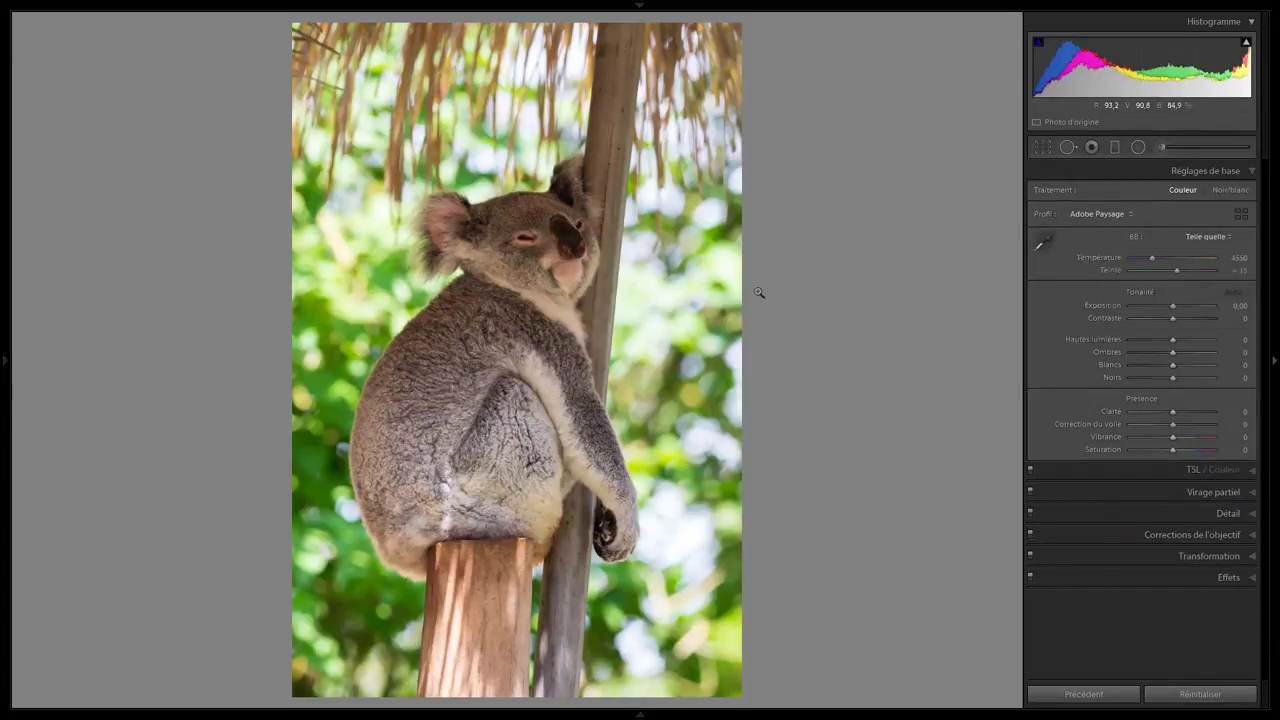
pyautogui.press('Left')
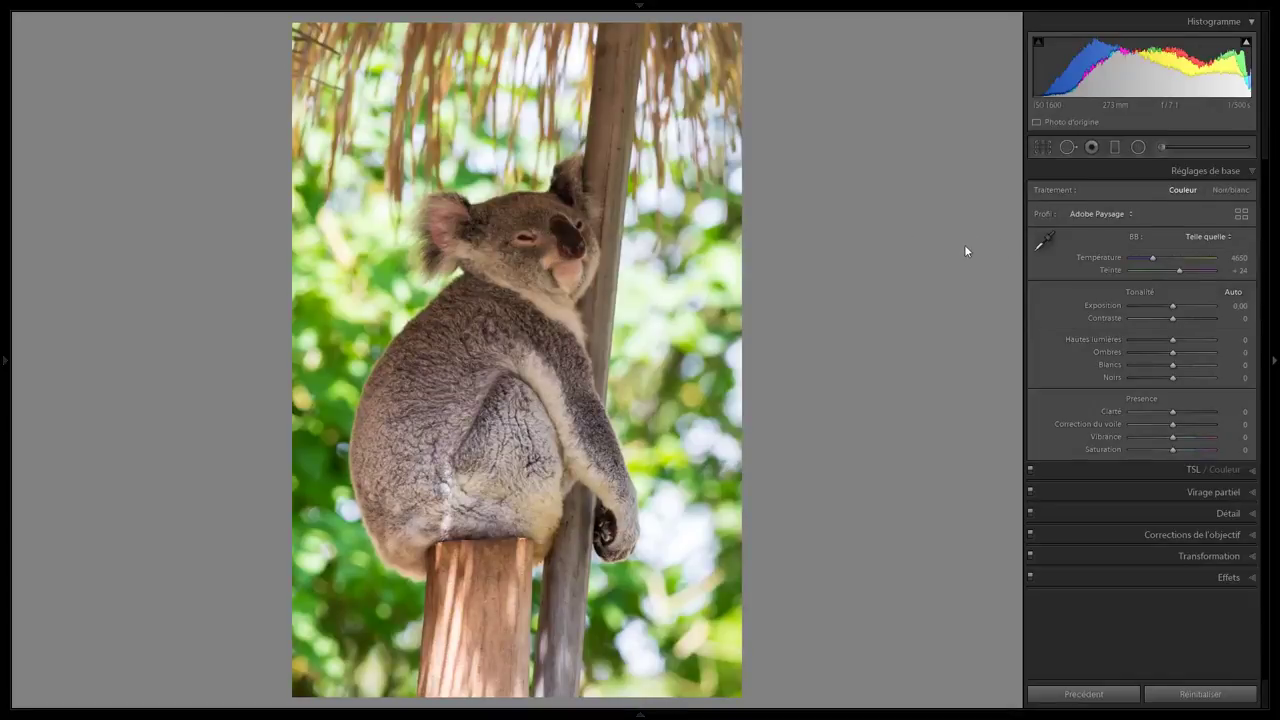
# Set the koala photo's white balance by sampling beside the wooden post, and check the koala's face up close.
pyautogui.click(1043, 241)
pyautogui.click(618, 322)
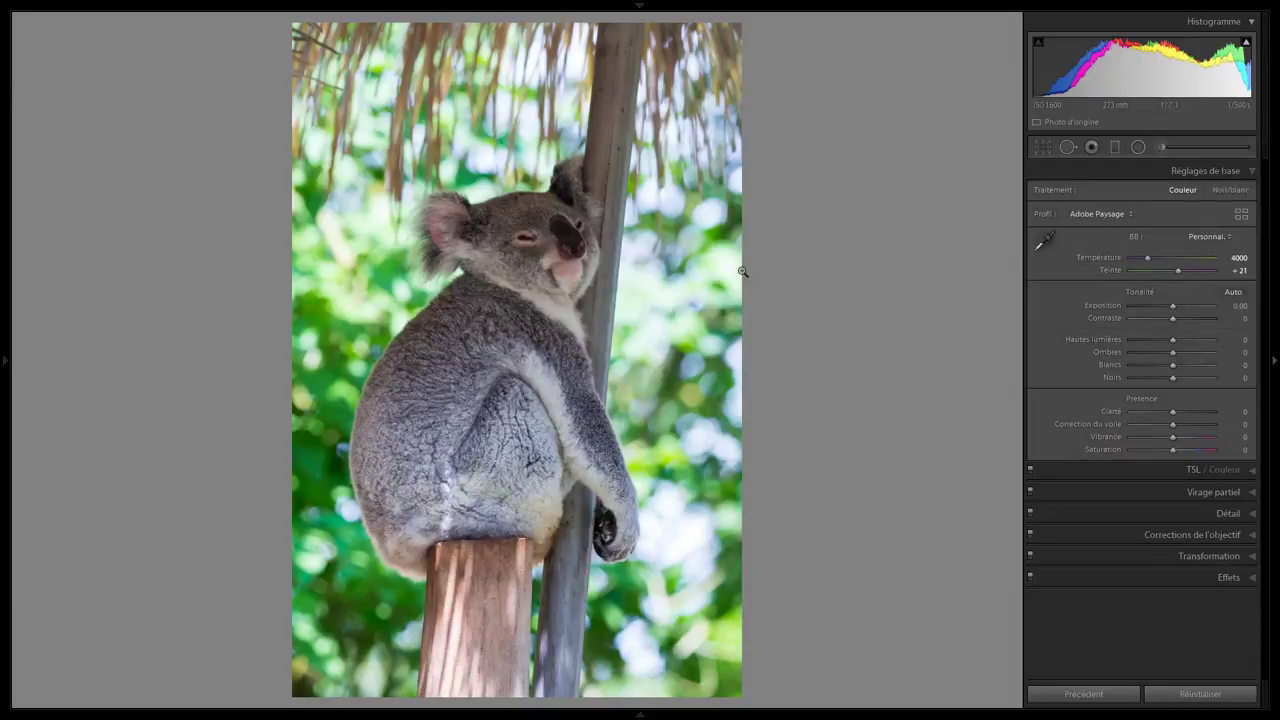
pyautogui.click(532, 244)
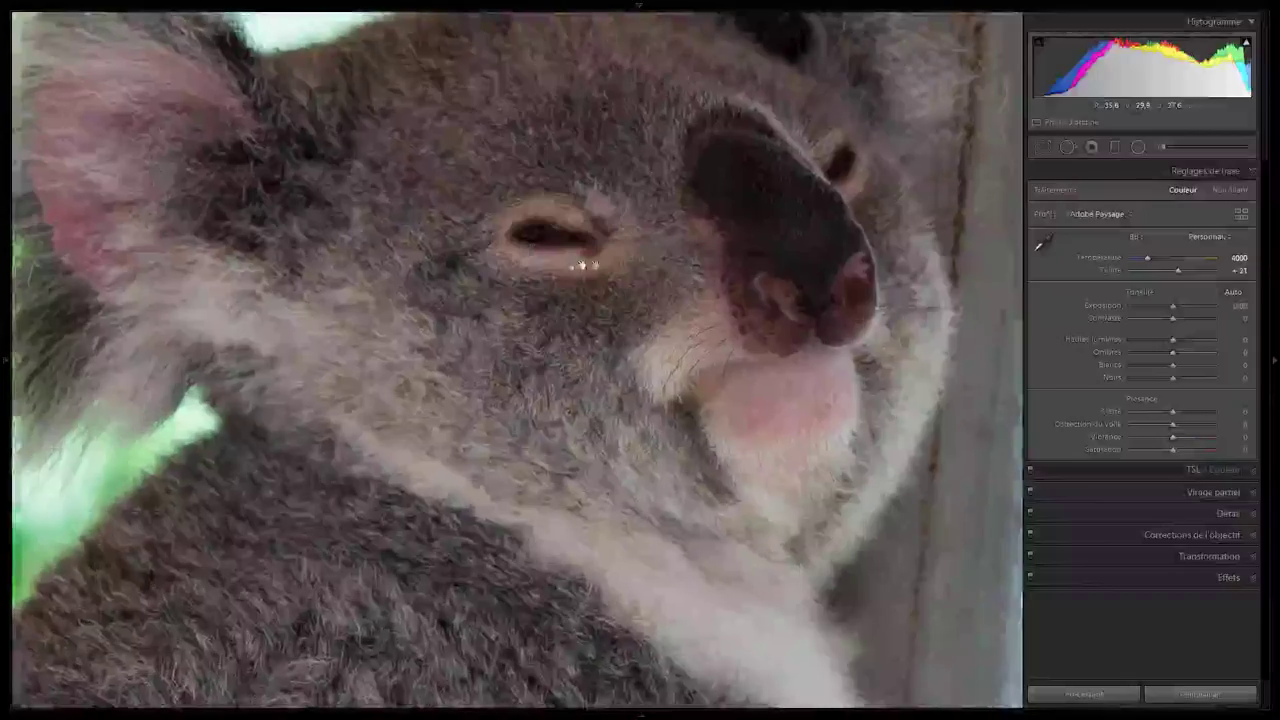
pyautogui.click(651, 289)
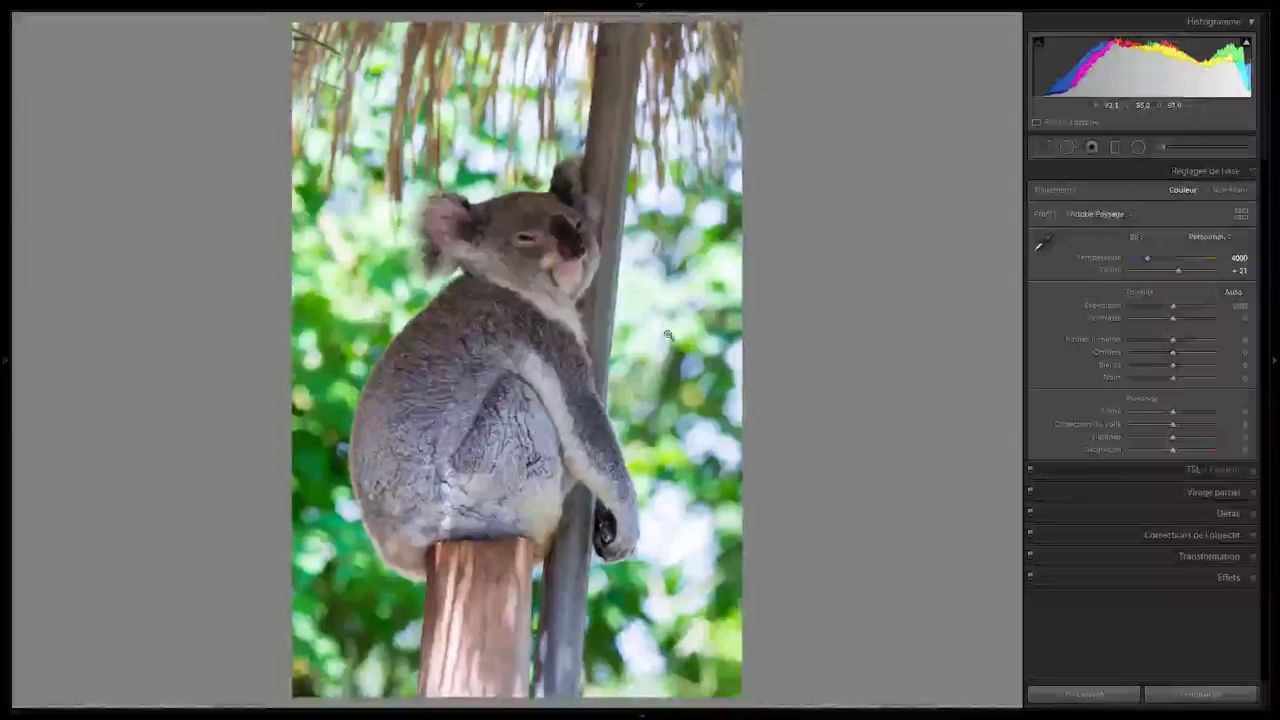
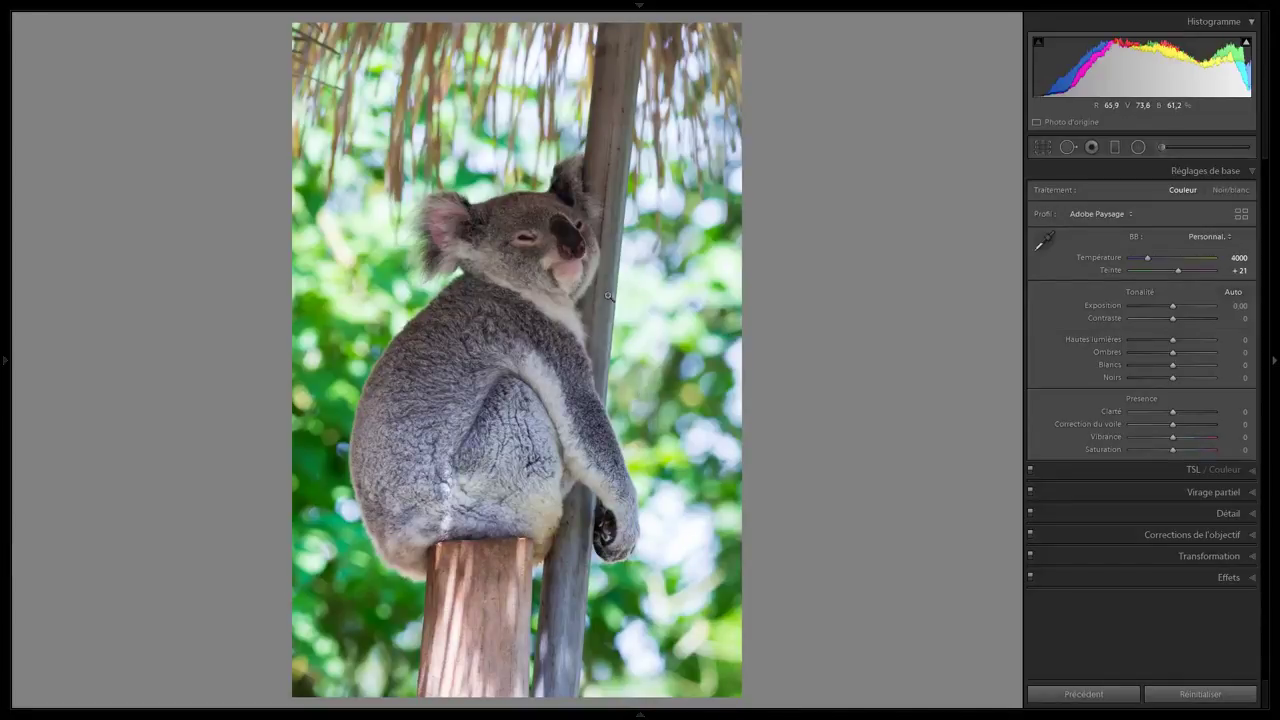
# Go on to the deer photo and examine the animal's head up close.
pyautogui.press('Right')
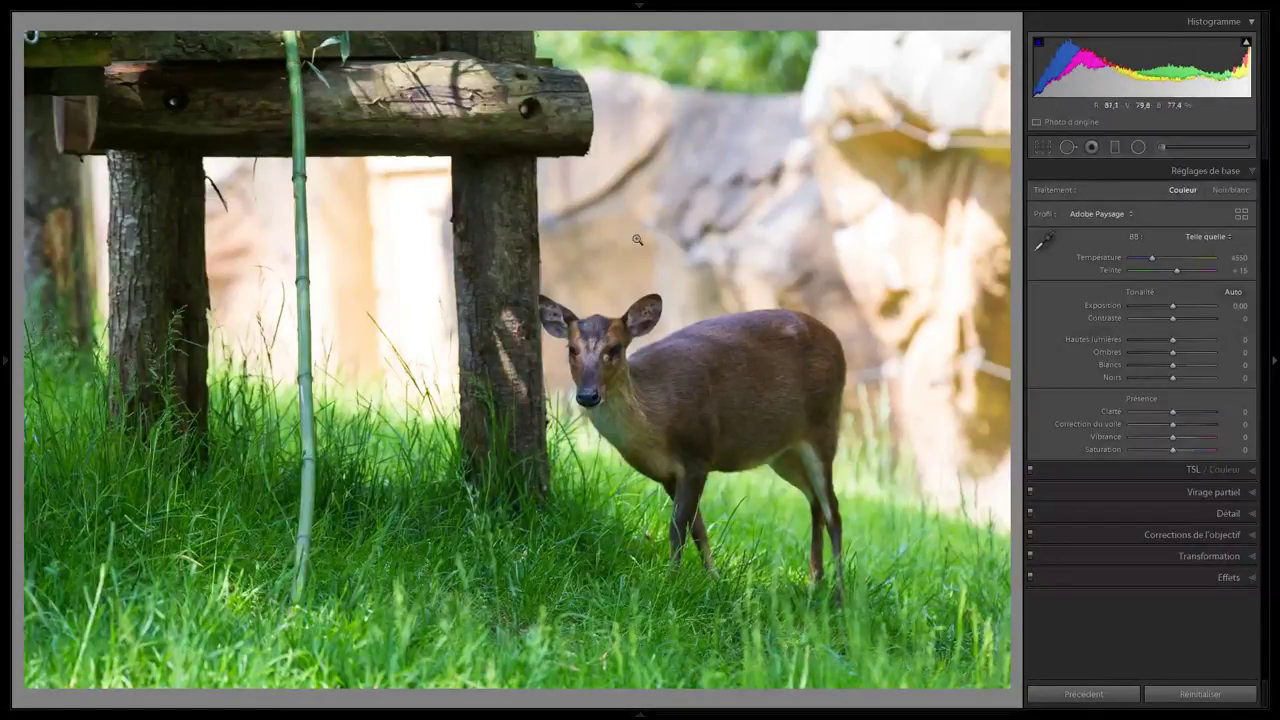
pyautogui.click(613, 369)
pyautogui.click(591, 360)
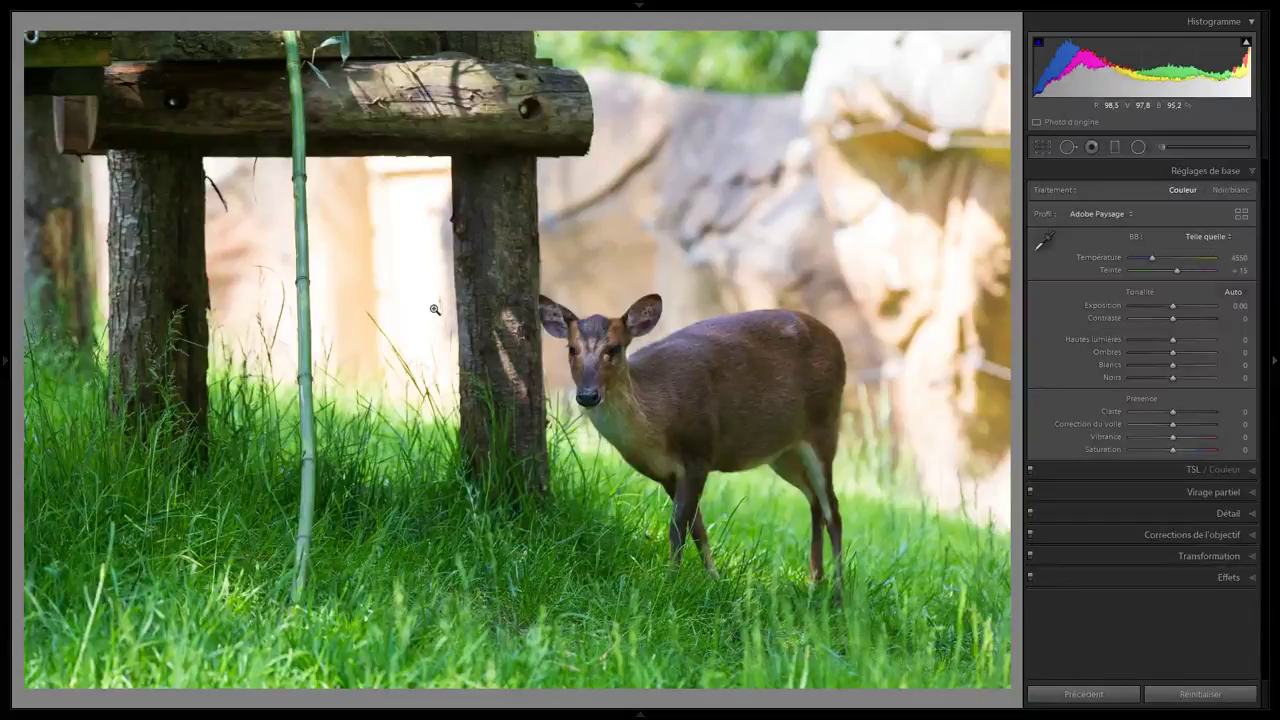
pyautogui.hotkey('ctrl', 'z')
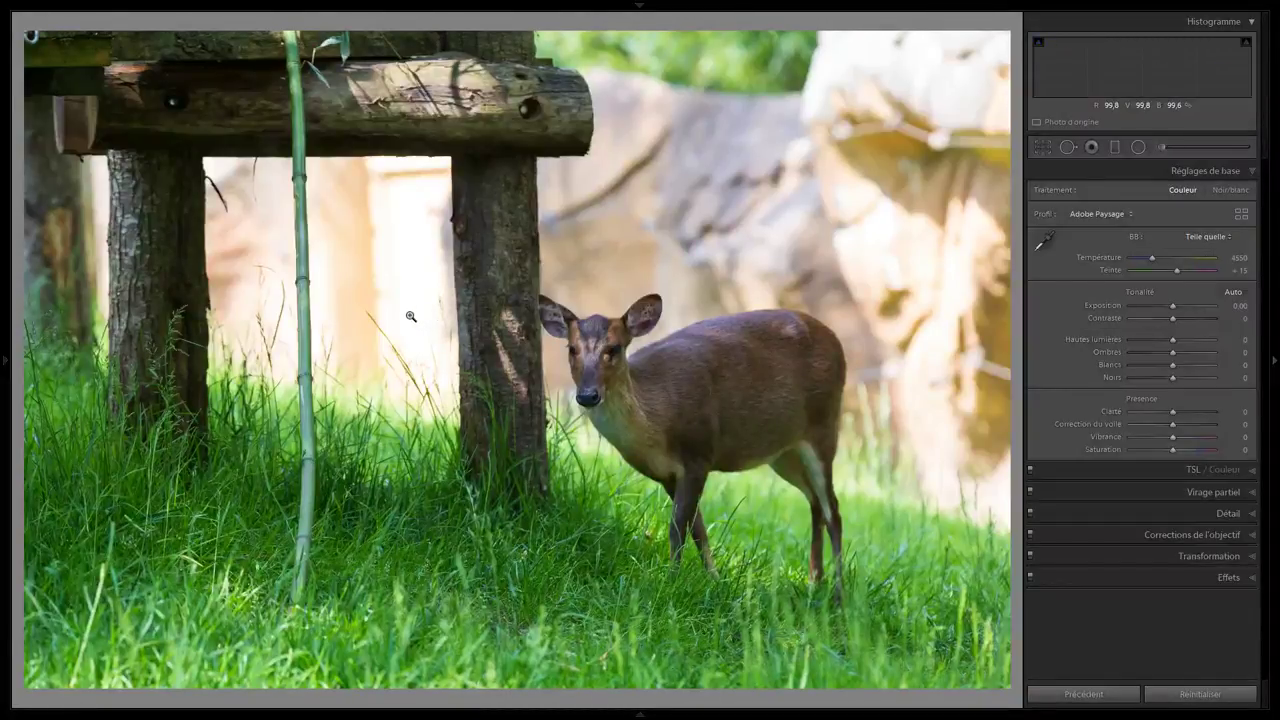
# Go on to the black monkey photo, browse the whole series in the library grid, and reopen the monkey for review.
pyautogui.press('Right')
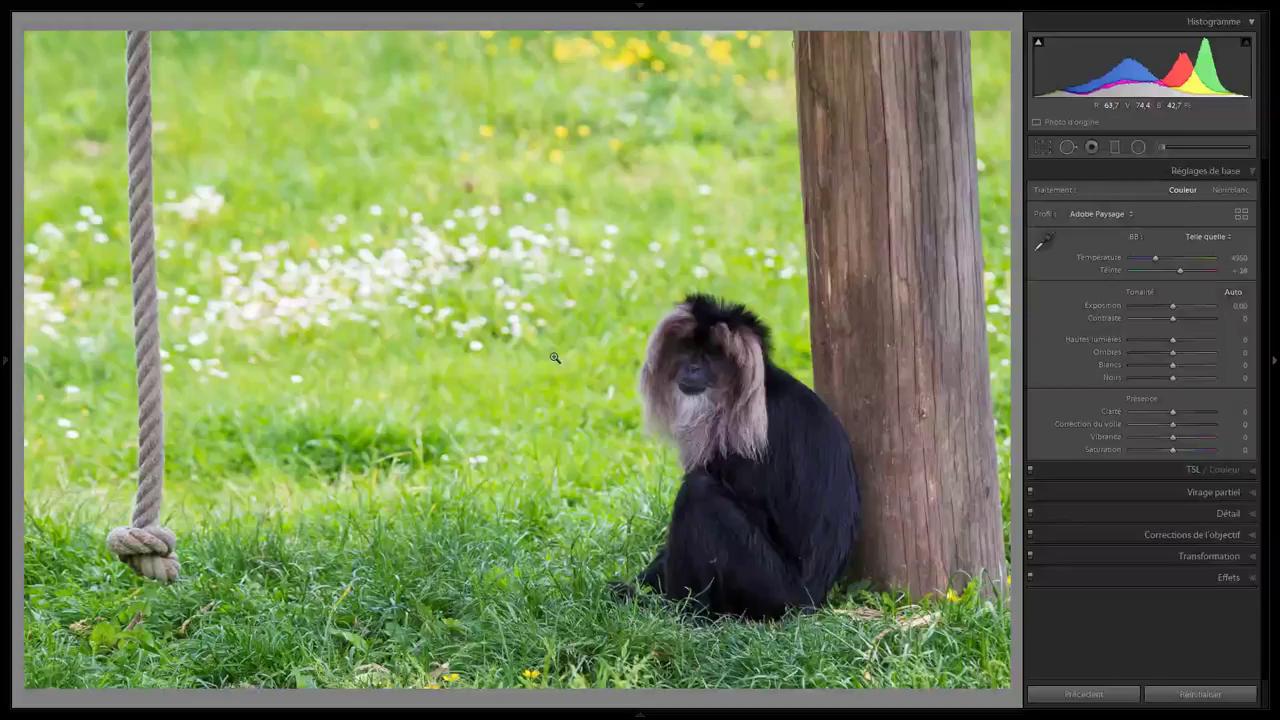
pyautogui.press('g')
pyautogui.scroll(-6, 578, 452)
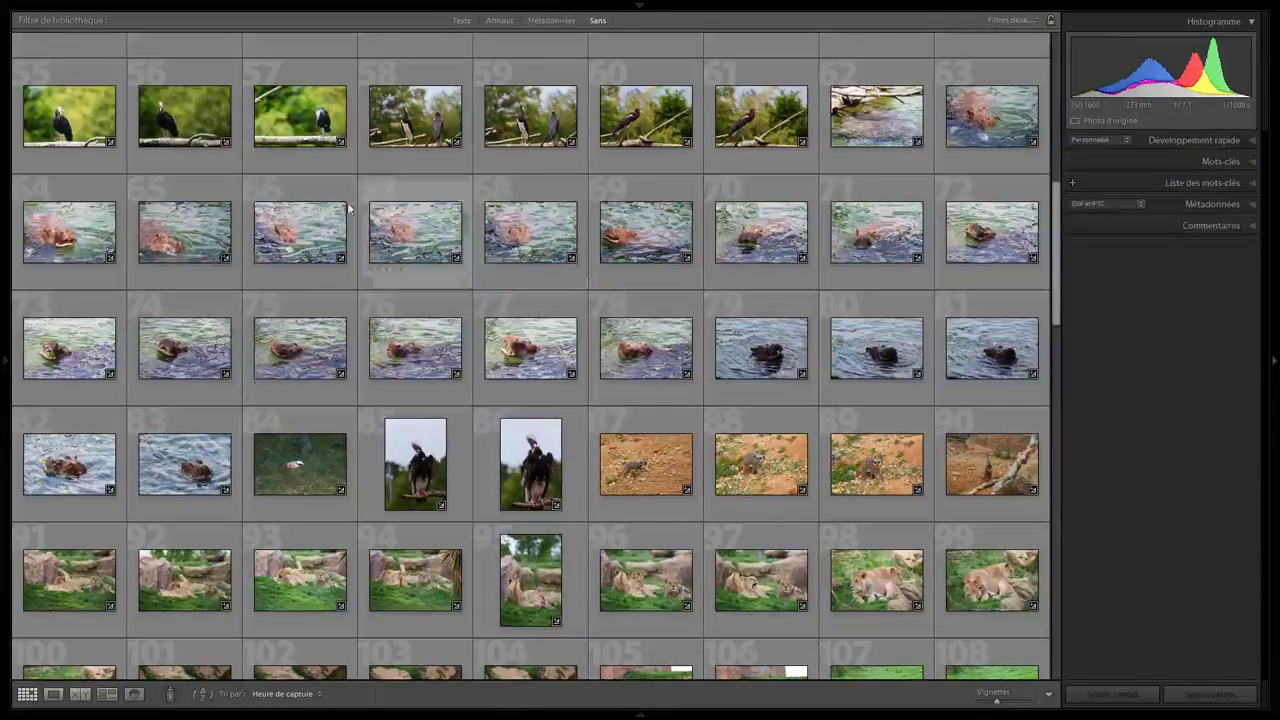
pyautogui.scroll(5, 291, 268)
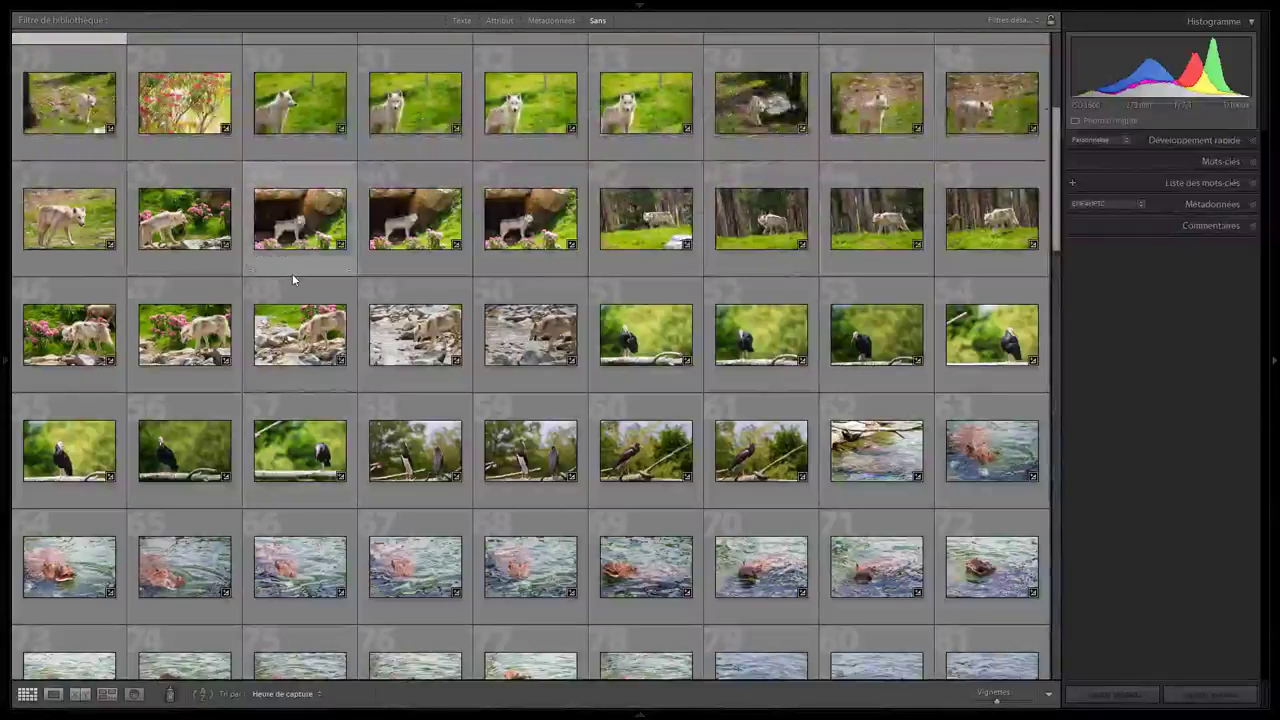
pyautogui.scroll(5, 292, 273)
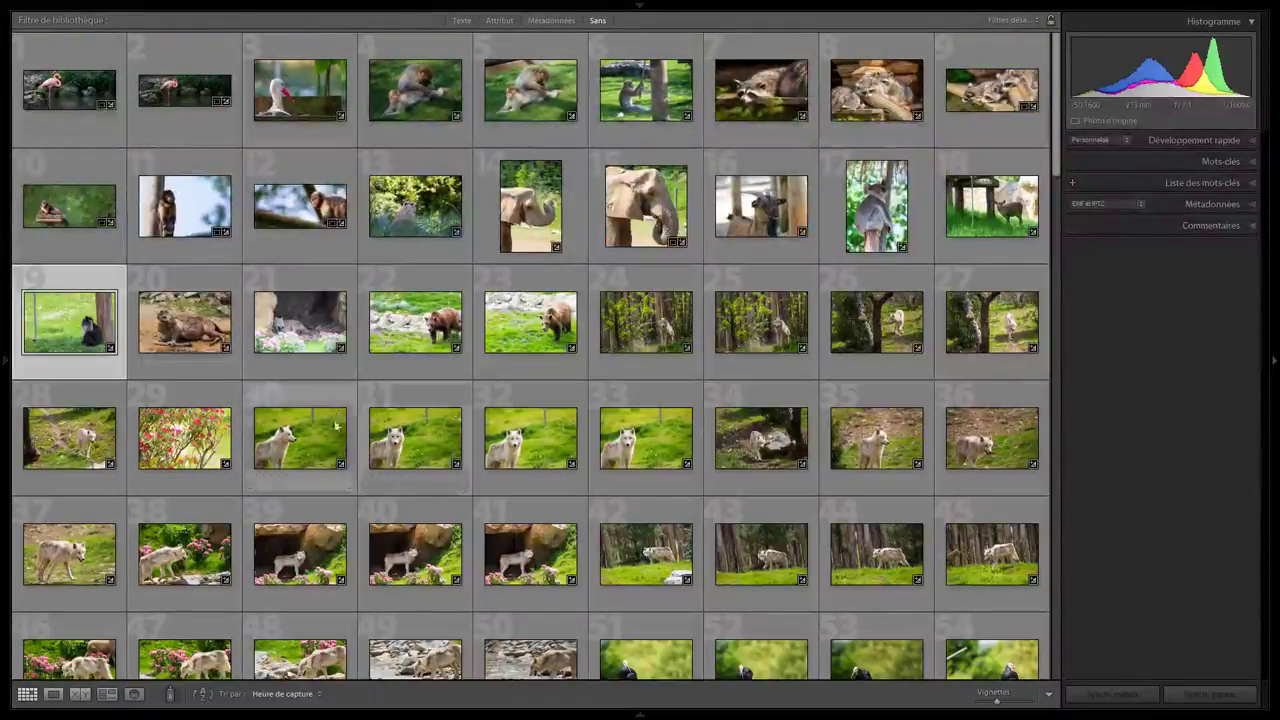
pyautogui.doubleClick(62, 323)
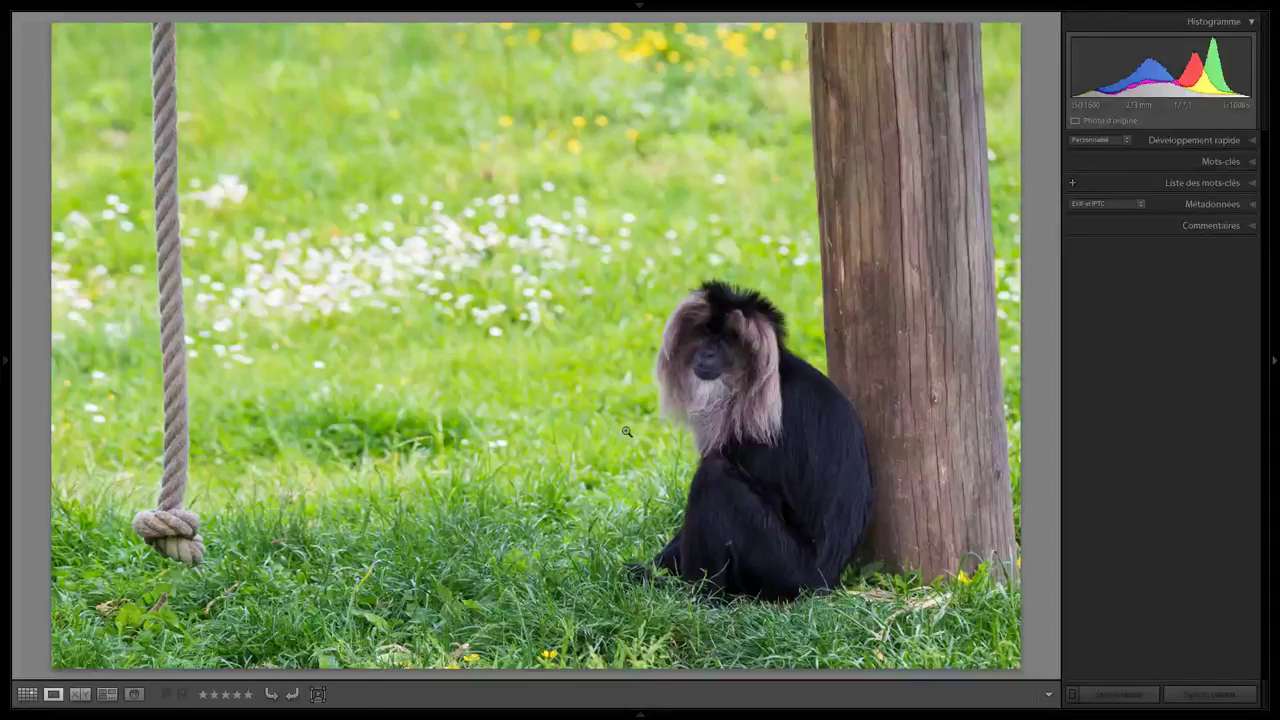
pyautogui.click(725, 339)
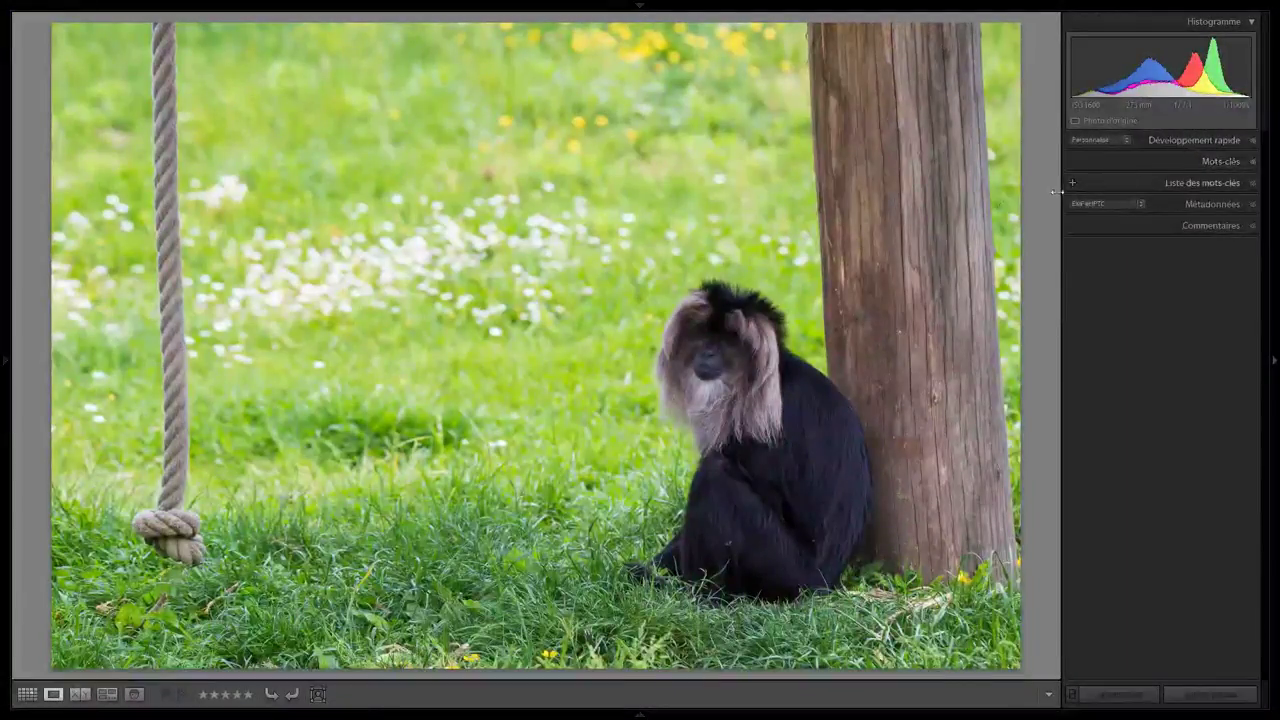
# Develop the monkey photo with shadows at +55 and highlights at -62, checking the face up close.
pyautogui.press('d')
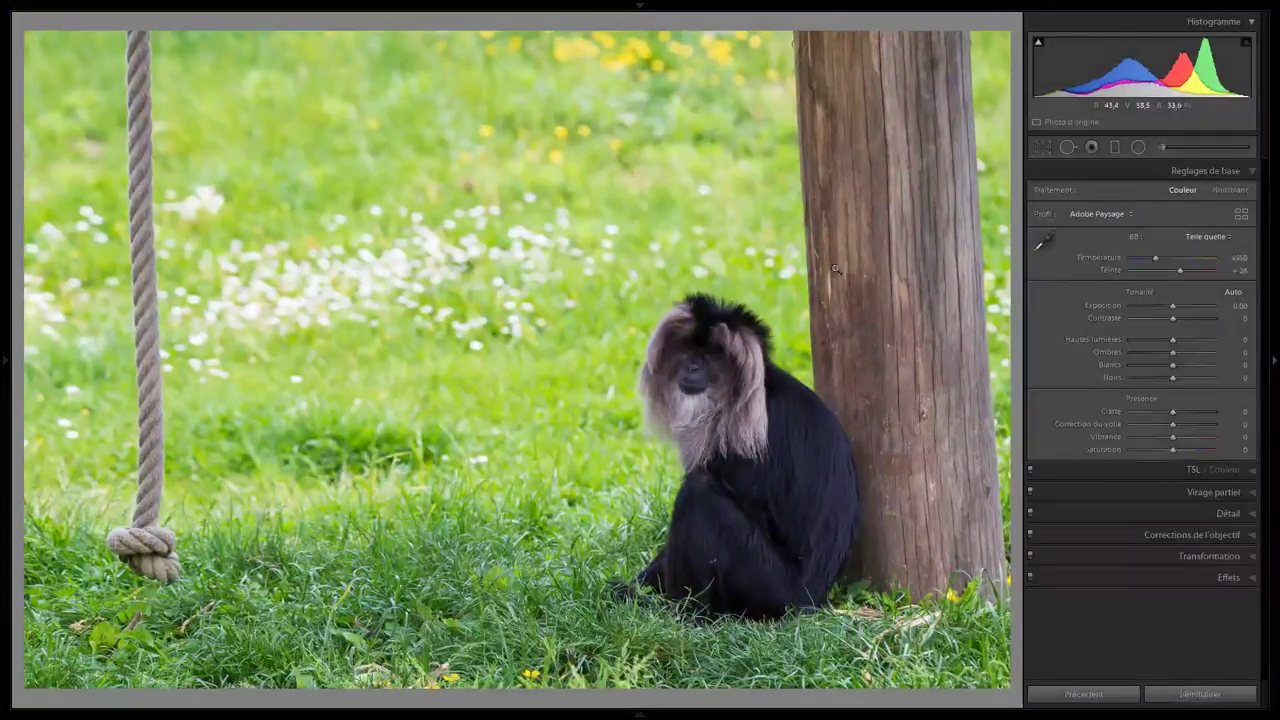
pyautogui.moveTo(1173, 352); pyautogui.dragTo(1194, 352)
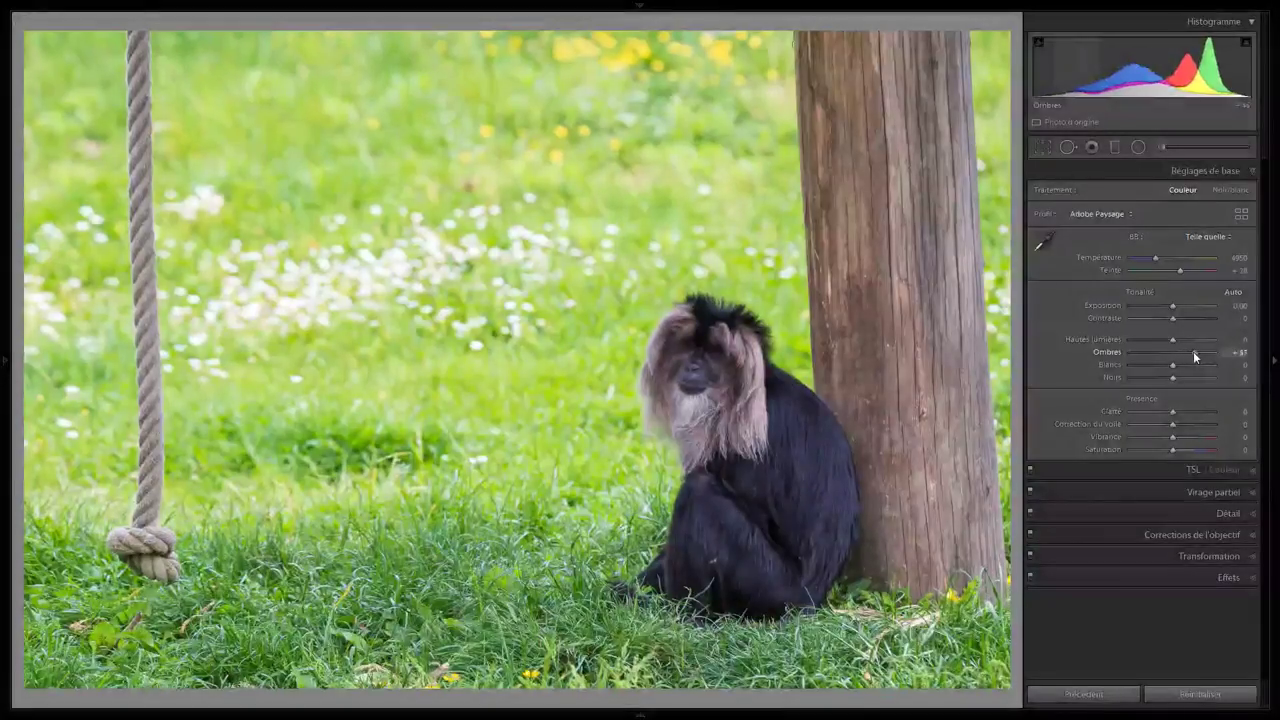
pyautogui.click(704, 355)
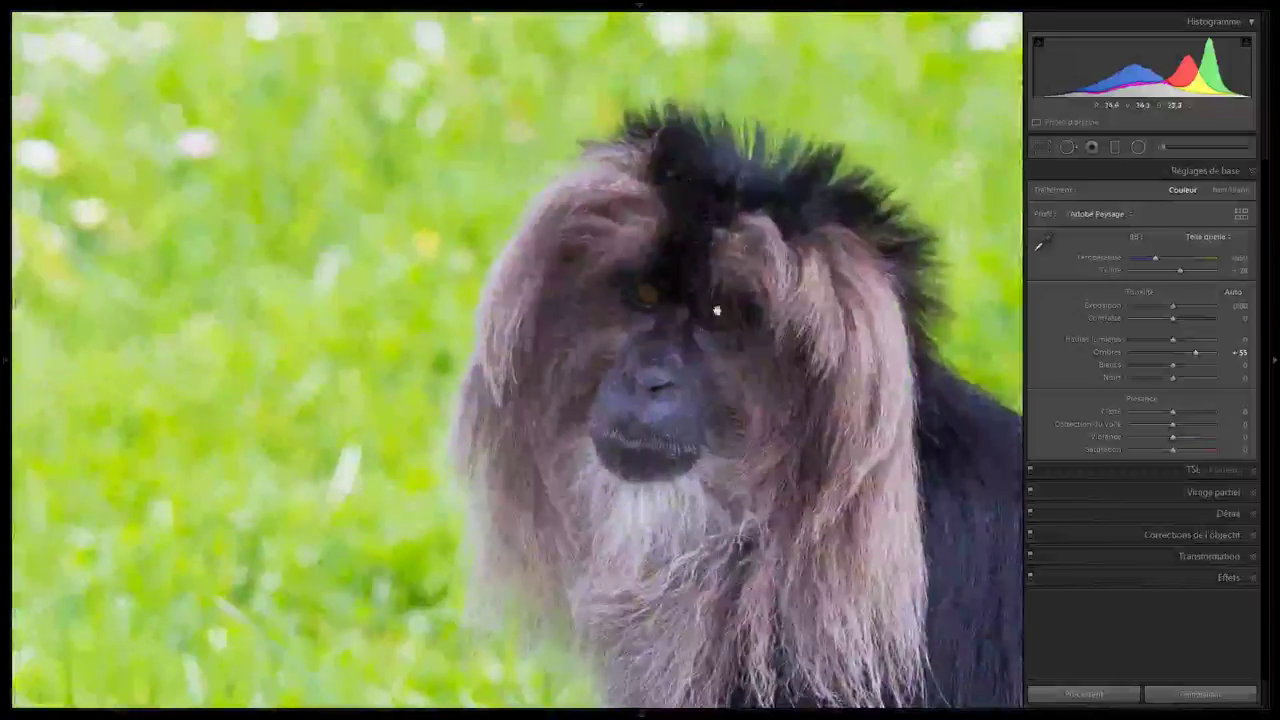
pyautogui.click(697, 330)
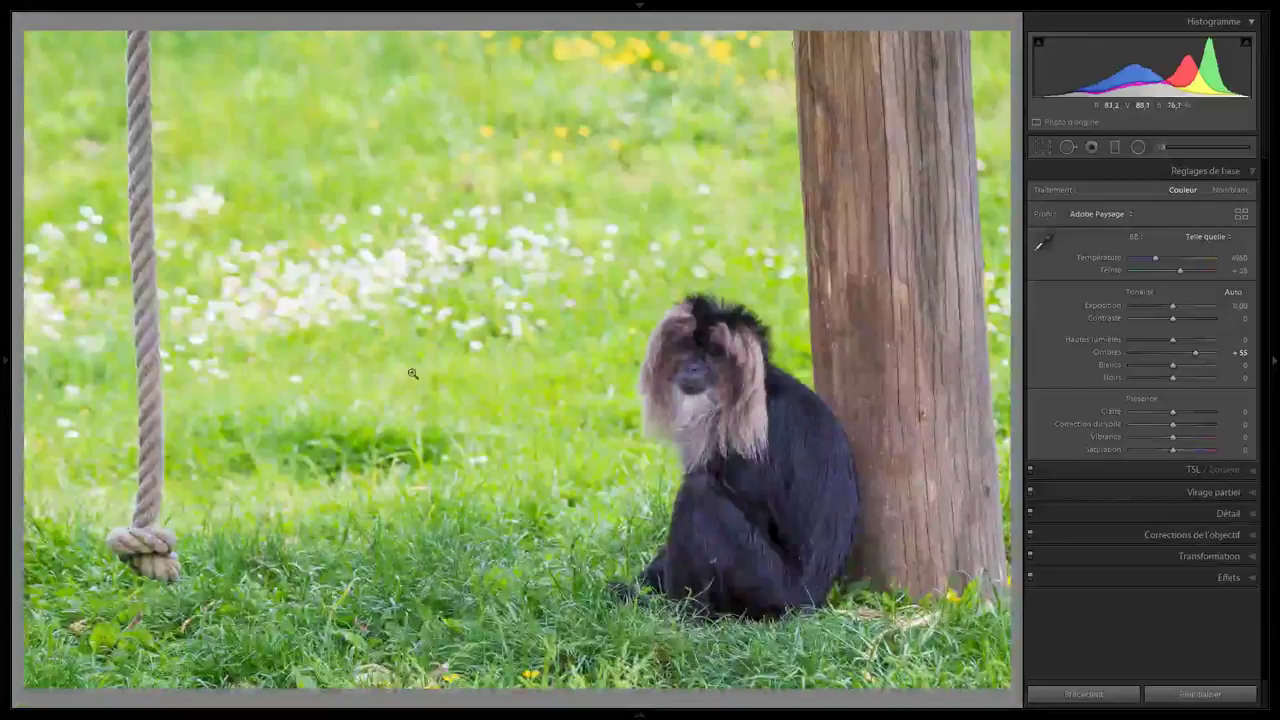
pyautogui.click(1151, 339)
pyautogui.moveTo(1151, 343); pyautogui.dragTo(1146, 340)
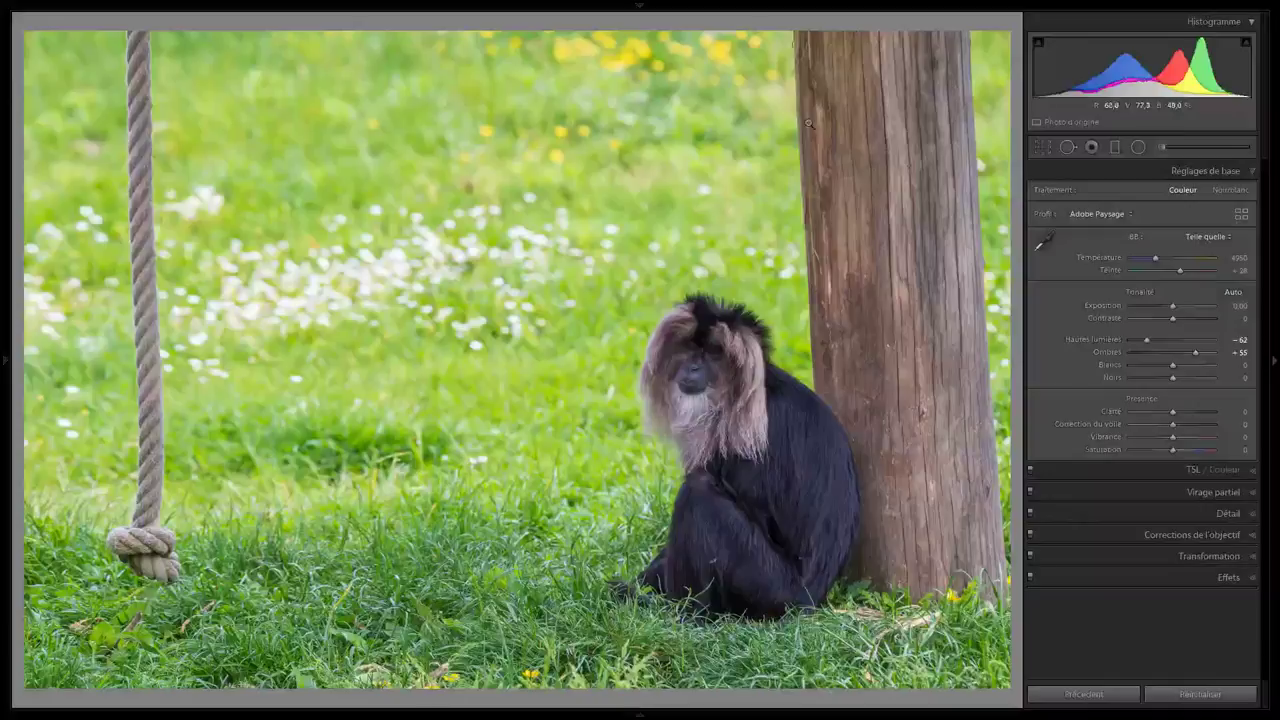
# Go on to the lying camel photo and examine its coat up close.
pyautogui.moveTo(677, 12)
pyautogui.press('Right')
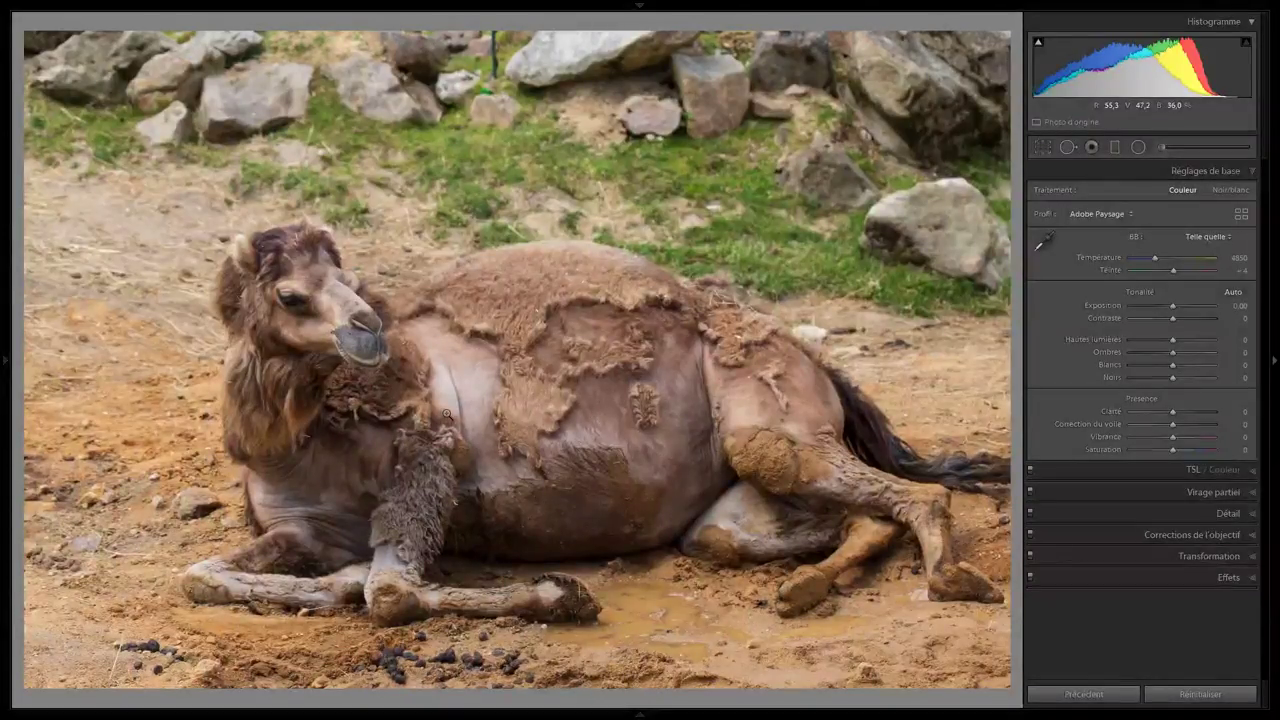
pyautogui.click(471, 367)
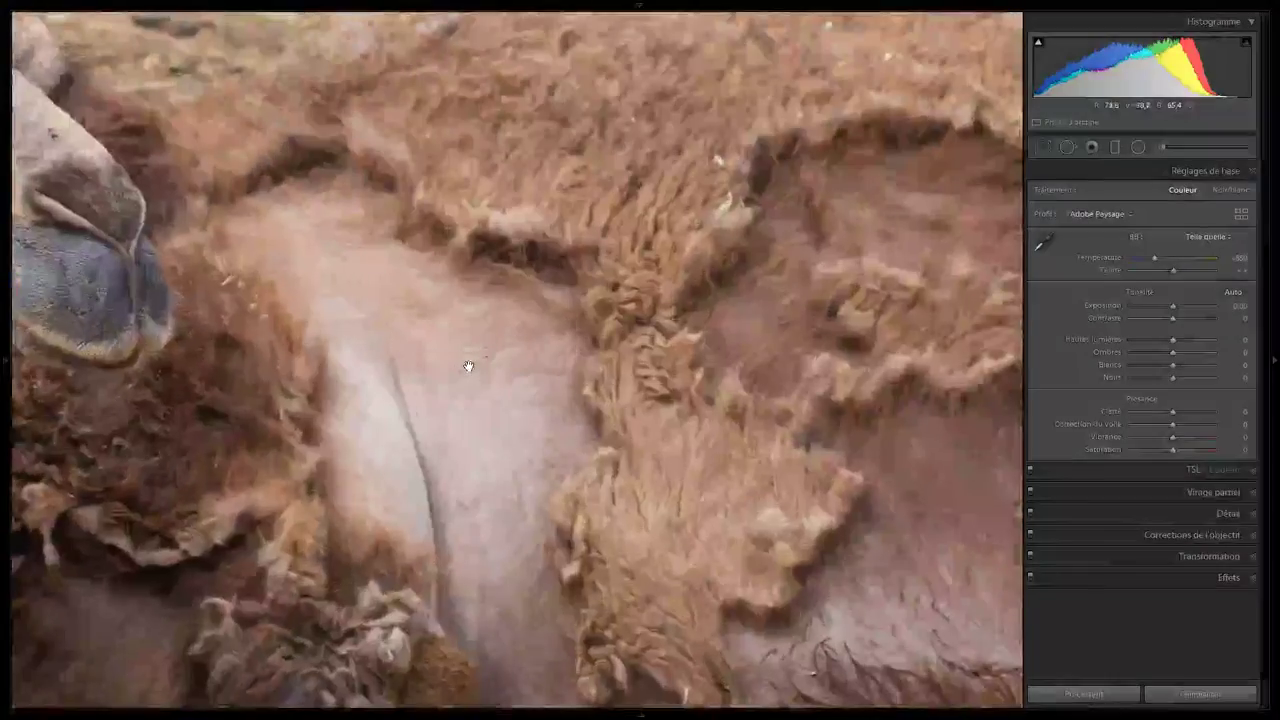
pyautogui.click(466, 297)
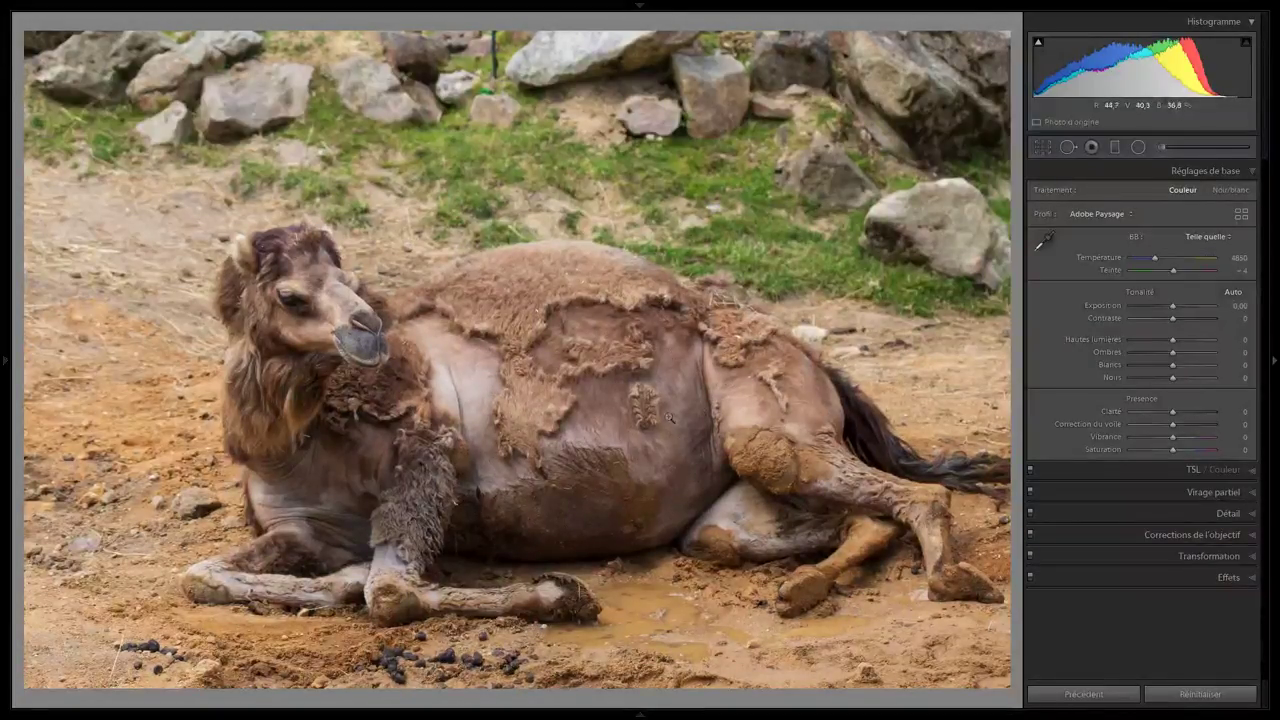
pyautogui.click(539, 354)
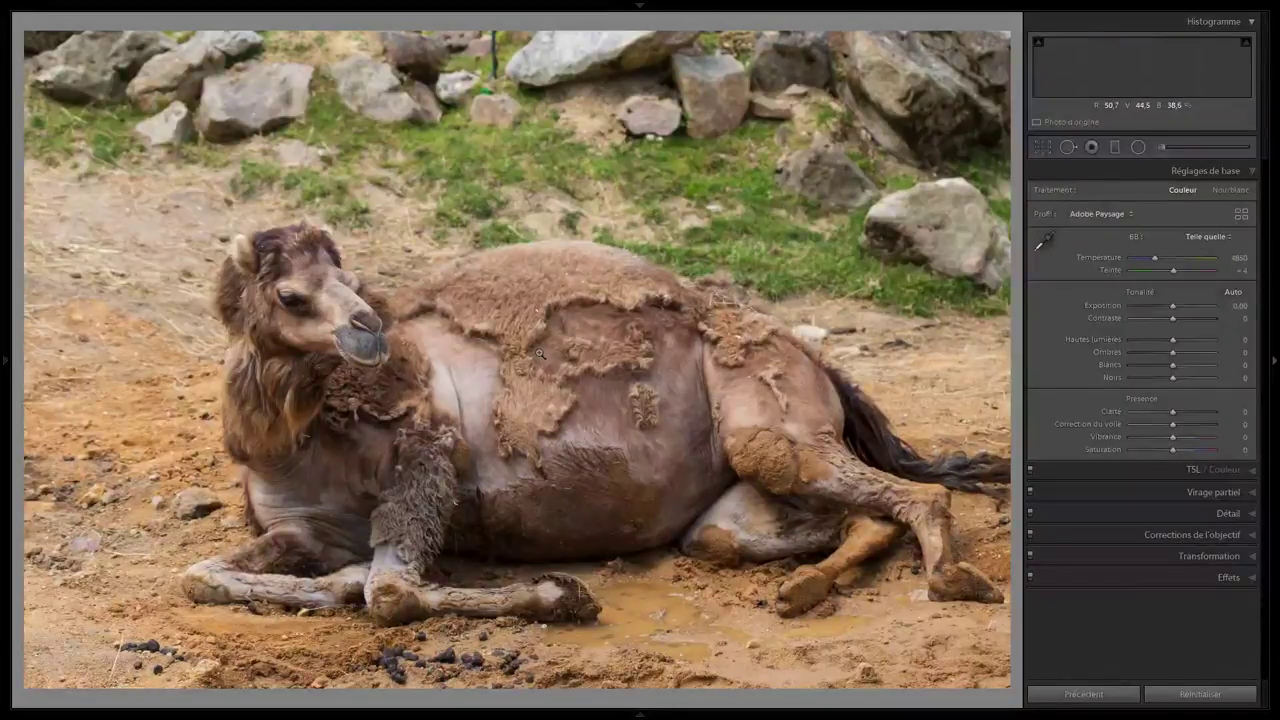
# Go on to the photo of the wolf in its den and inspect the coat up close.
pyautogui.press('Right')
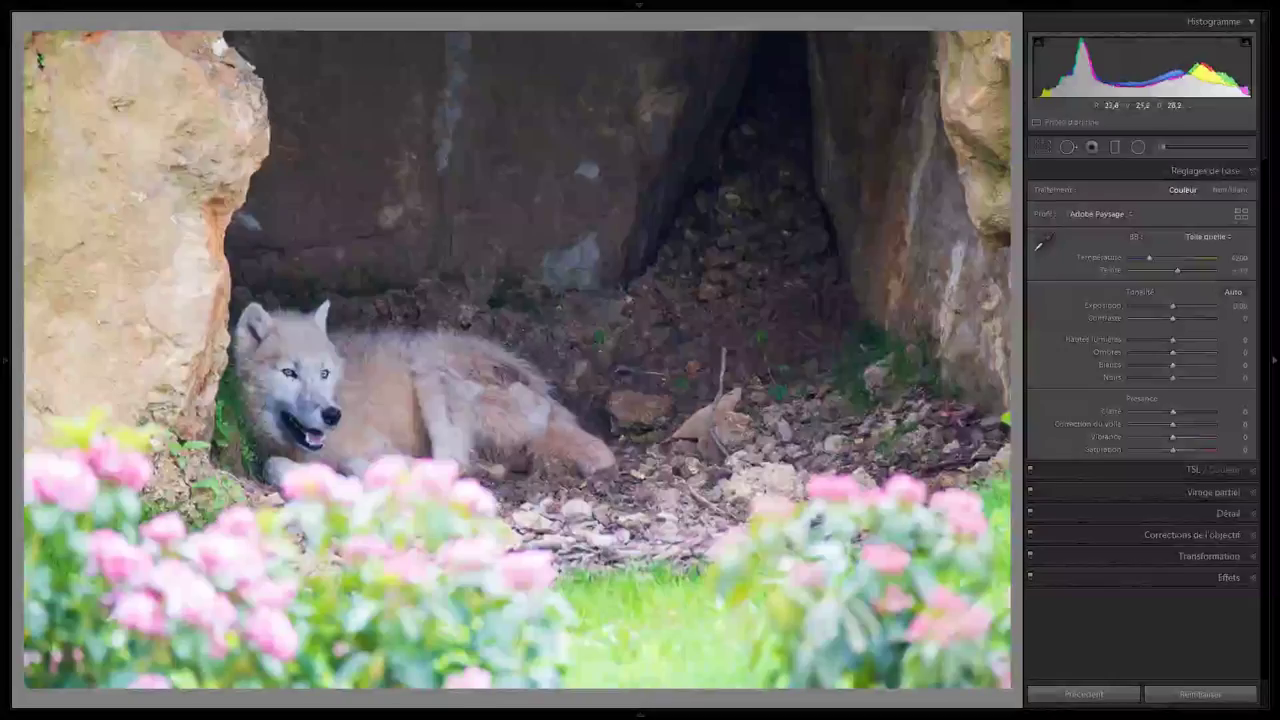
pyautogui.click(509, 357)
pyautogui.click(605, 325)
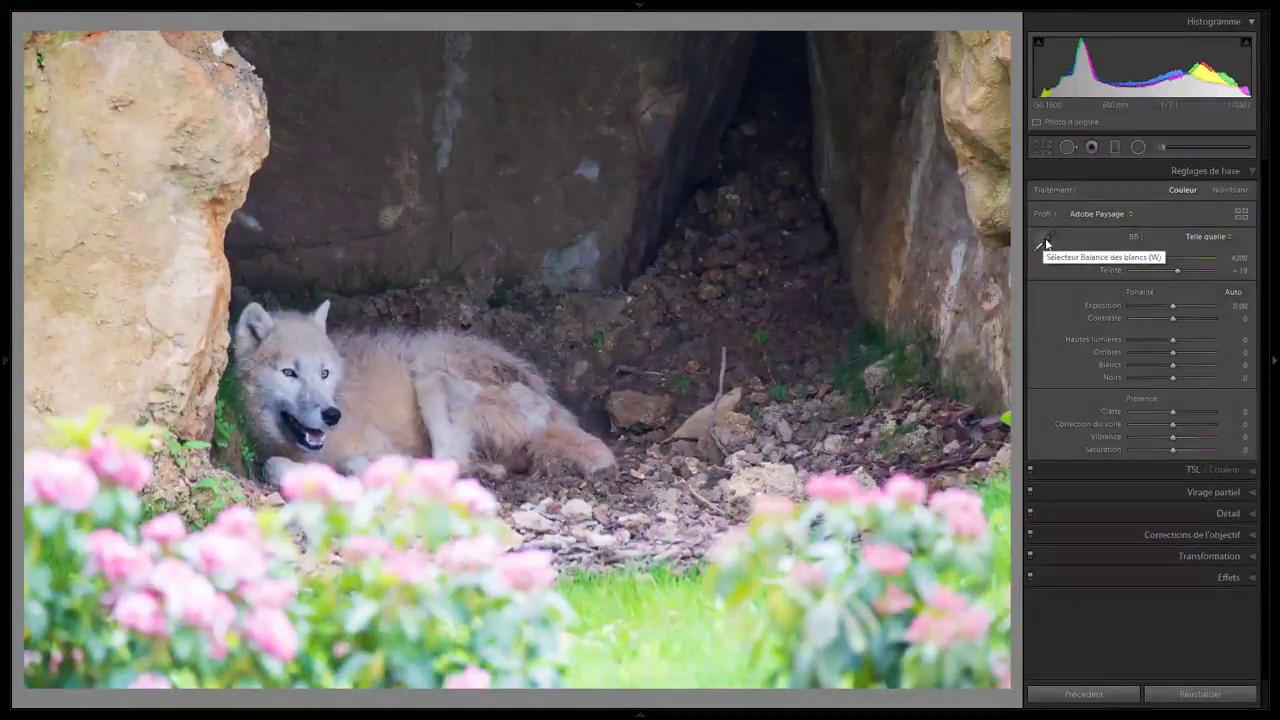
# Lower the wolf photo's highlights to -70 and set its white balance by sampling the light fur on the head.
pyautogui.moveTo(1171, 340); pyautogui.dragTo(1143, 340)
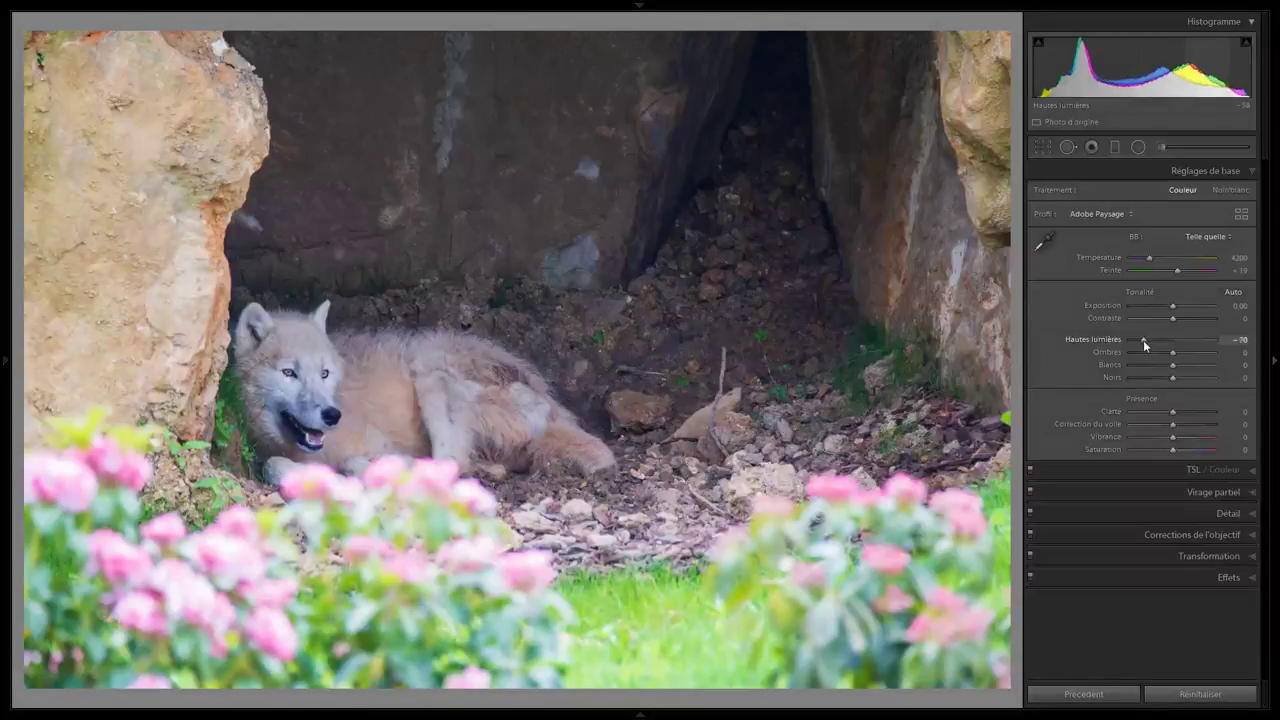
pyautogui.click(1043, 243)
pyautogui.click(316, 357)
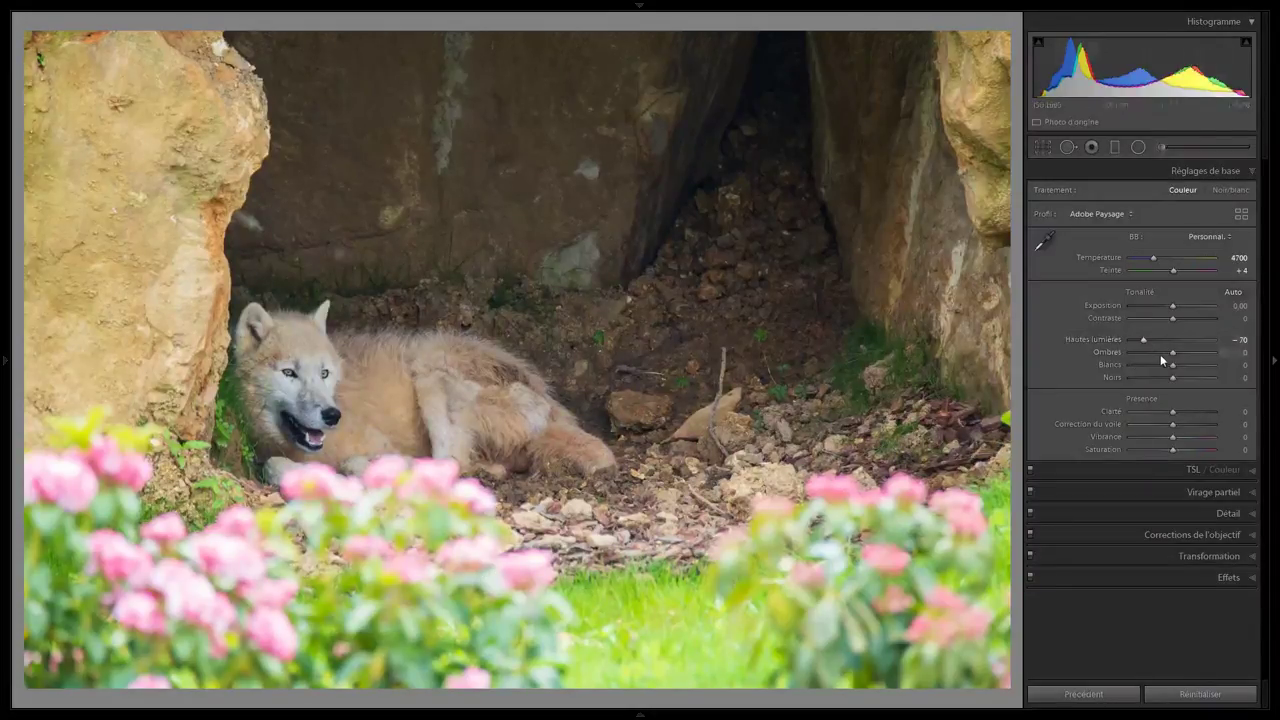
# Set the wolf photo's whites to -50 and exposure to -0.60, and check the coat up close.
pyautogui.moveTo(1172, 366); pyautogui.dragTo(1151, 366)
pyautogui.moveTo(1173, 306); pyautogui.dragTo(1171, 304)
pyautogui.scroll(-4, 1172, 305)
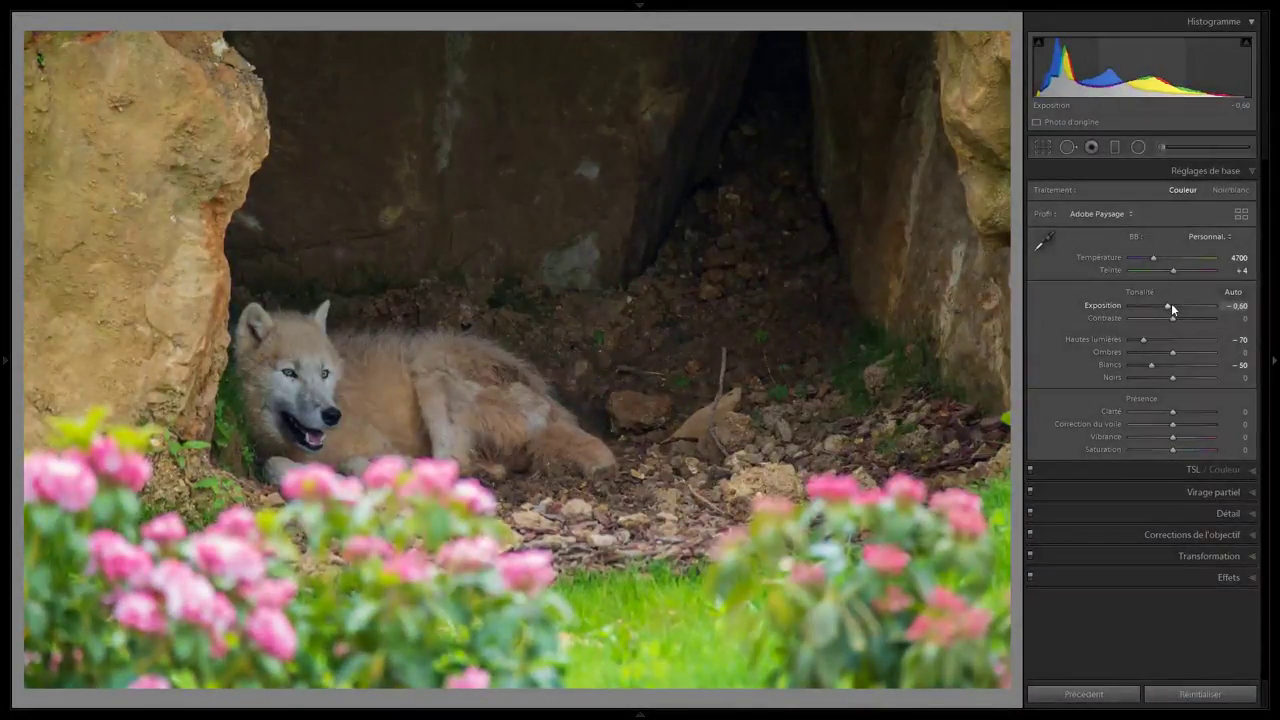
pyautogui.click(484, 394)
pyautogui.click(484, 394)
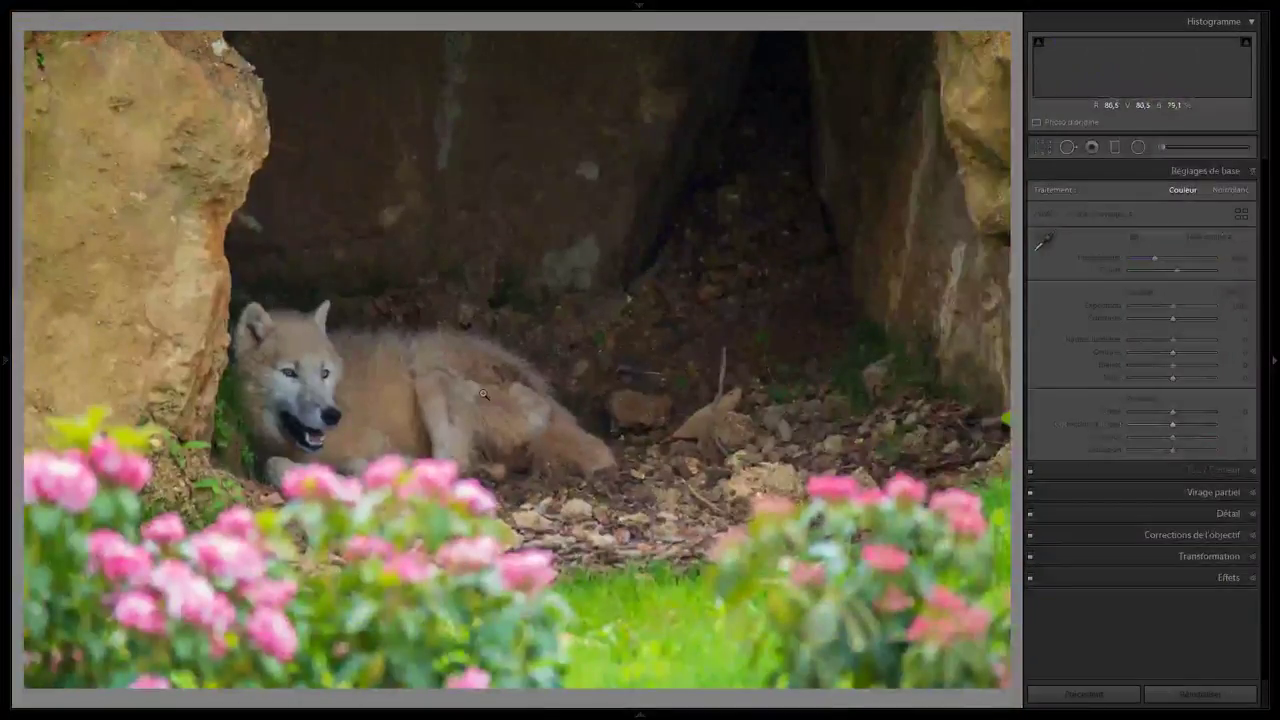
# Go on to the bear photo after a brief return to the wolf, set its highlights to -79 and check the rocks.
pyautogui.press('Right')
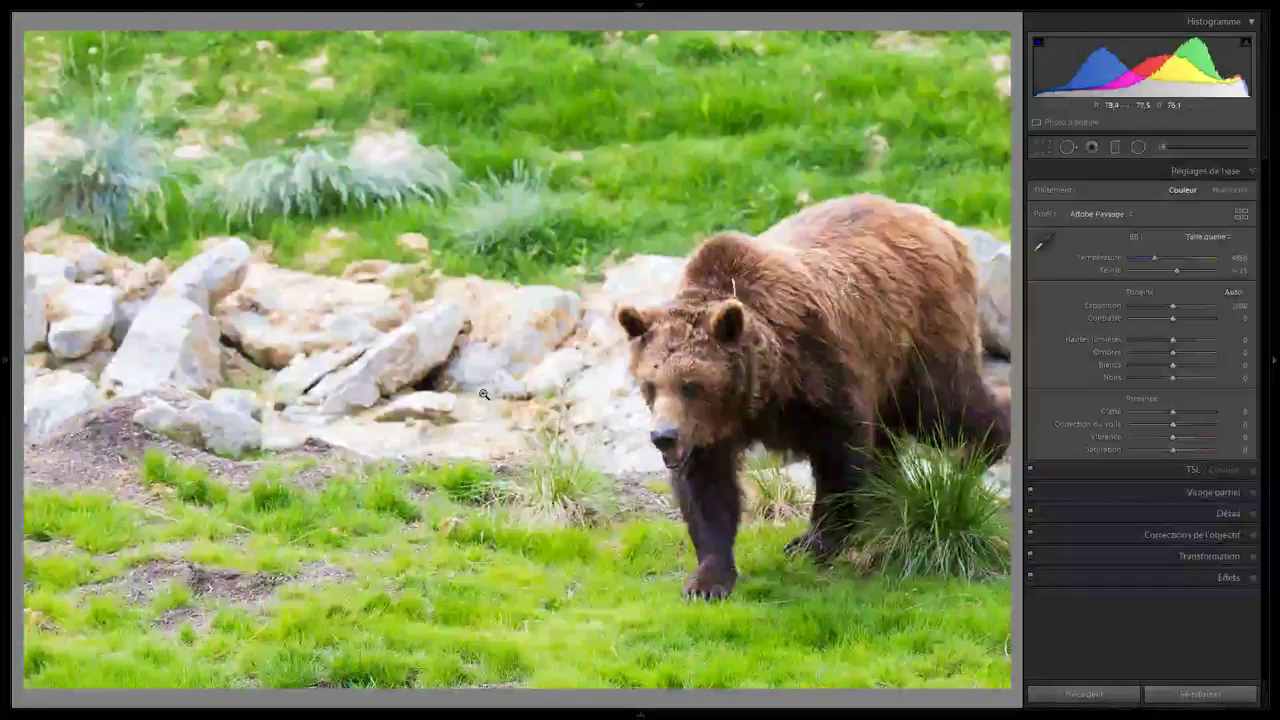
pyautogui.press('Left')
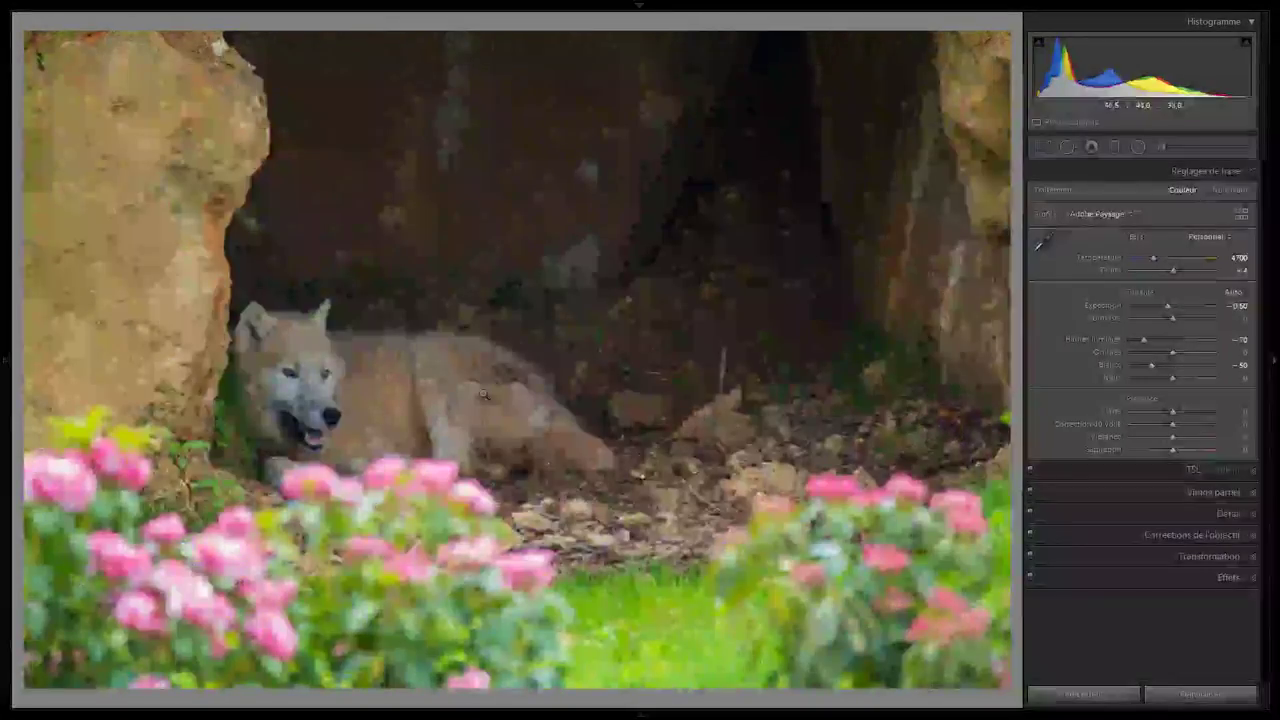
pyautogui.press('Right')
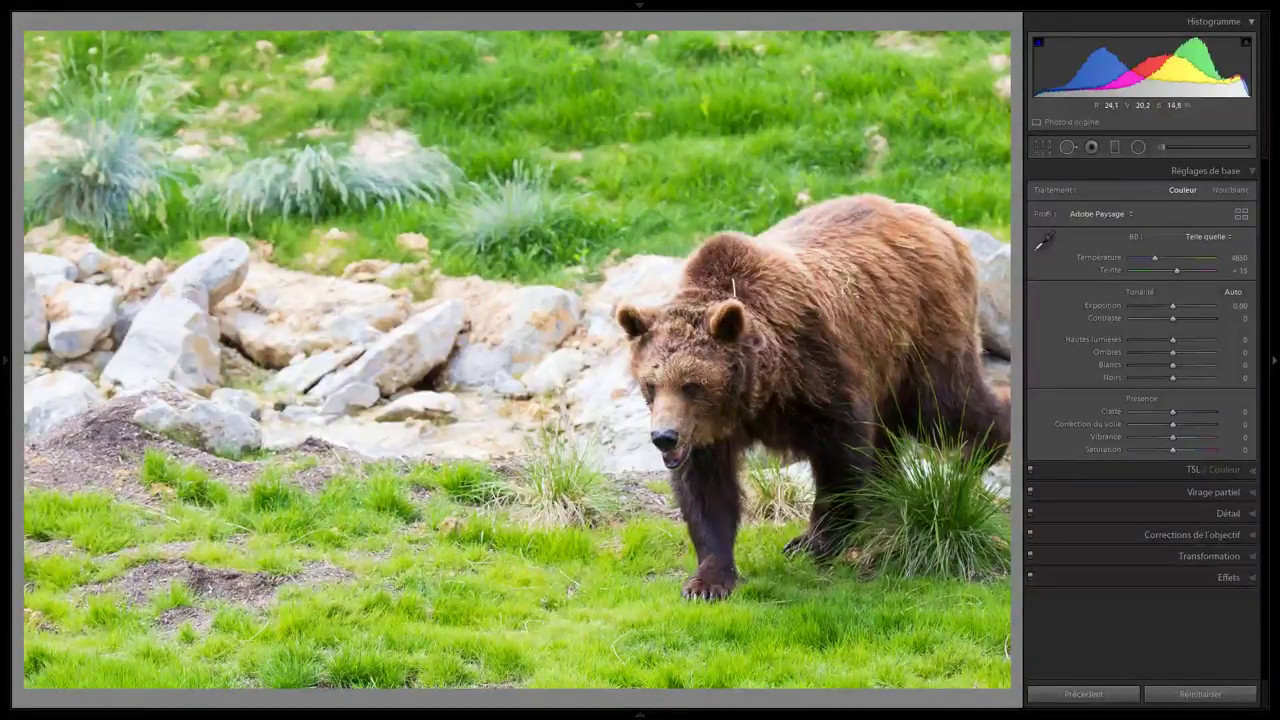
pyautogui.moveTo(1151, 342); pyautogui.dragTo(1139, 340)
pyautogui.click(396, 318)
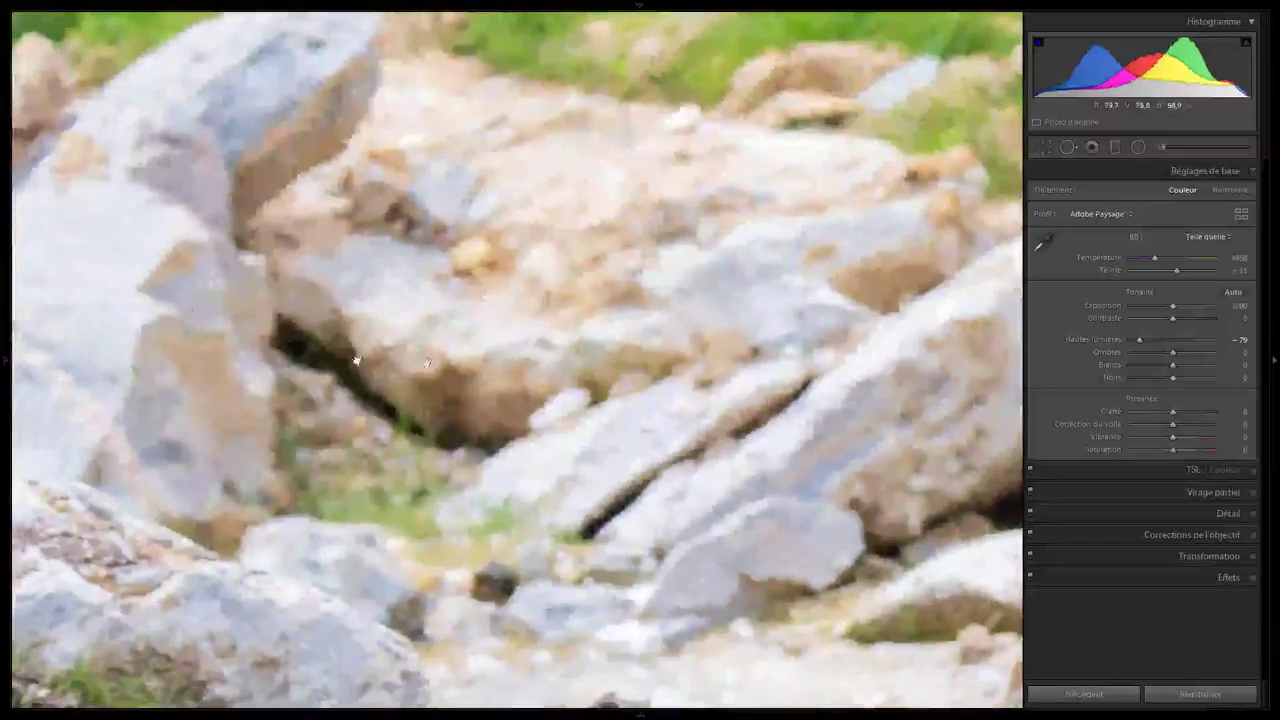
pyautogui.click(355, 360)
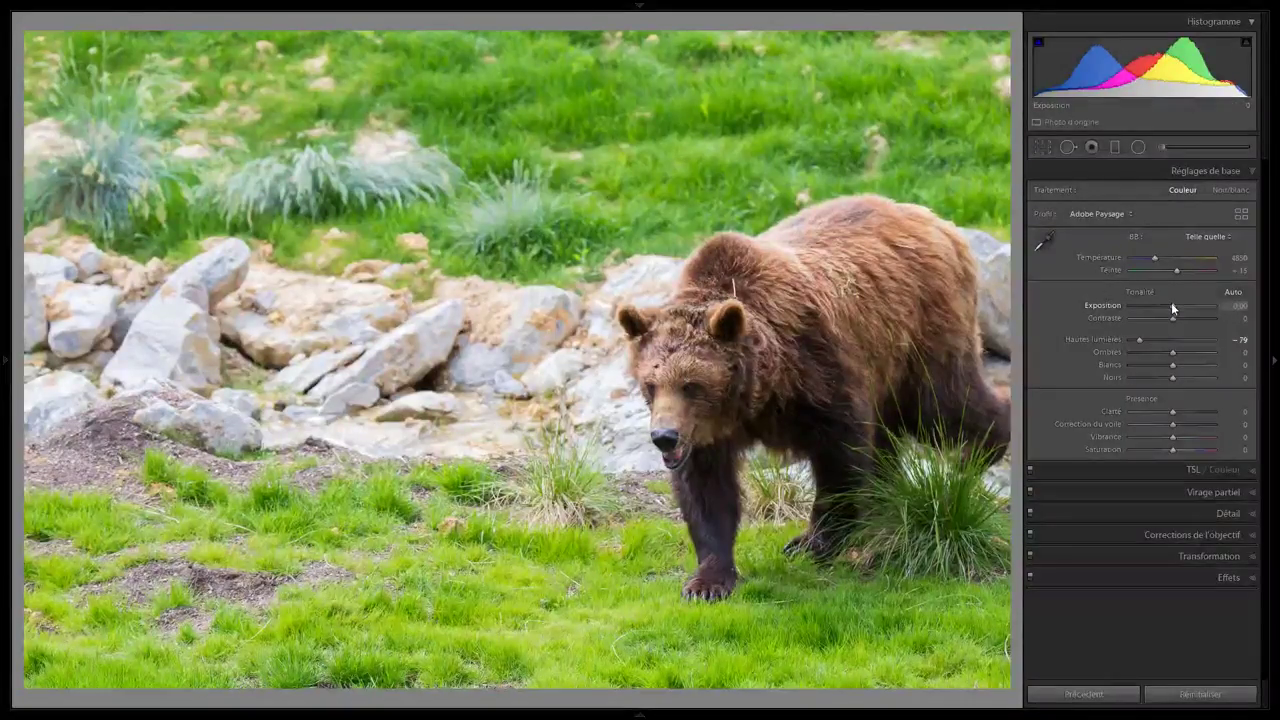
# Set the bear photo's exposure to -0.40 and inspect the bear's face up close.
pyautogui.press('Down')
pyautogui.press('Down')
pyautogui.press('Down')
pyautogui.press('Down')
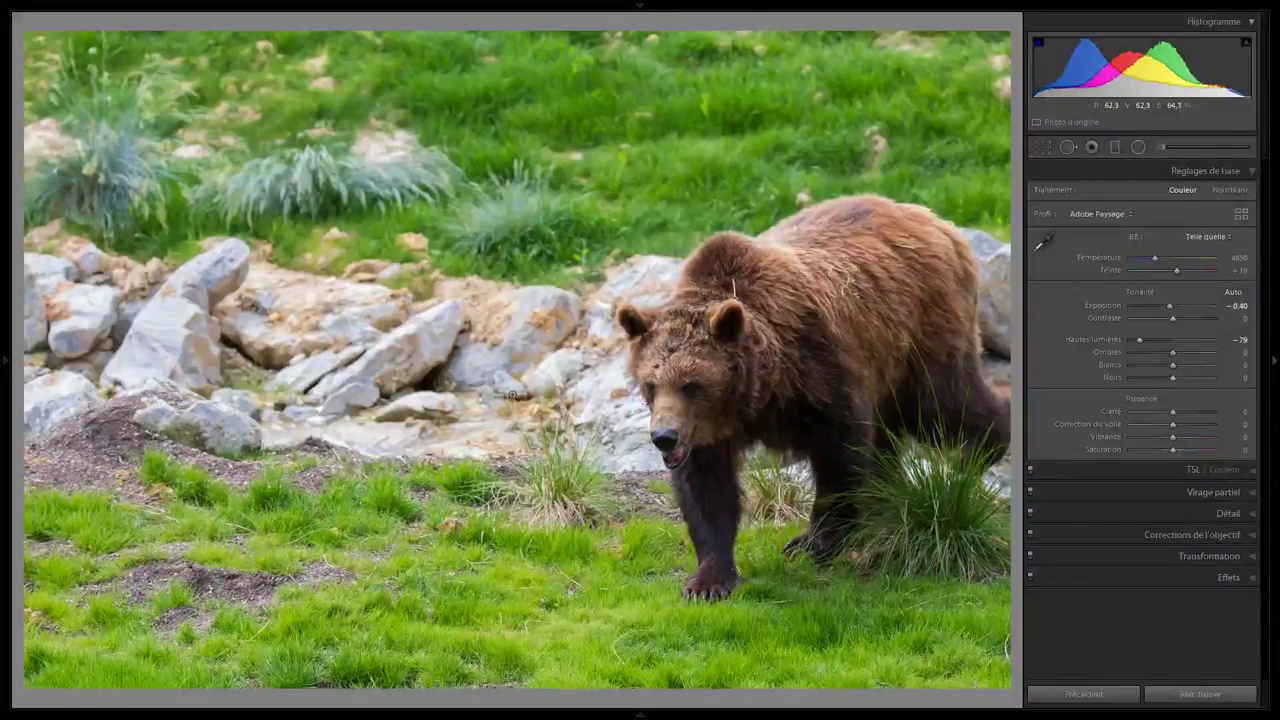
pyautogui.click(693, 403)
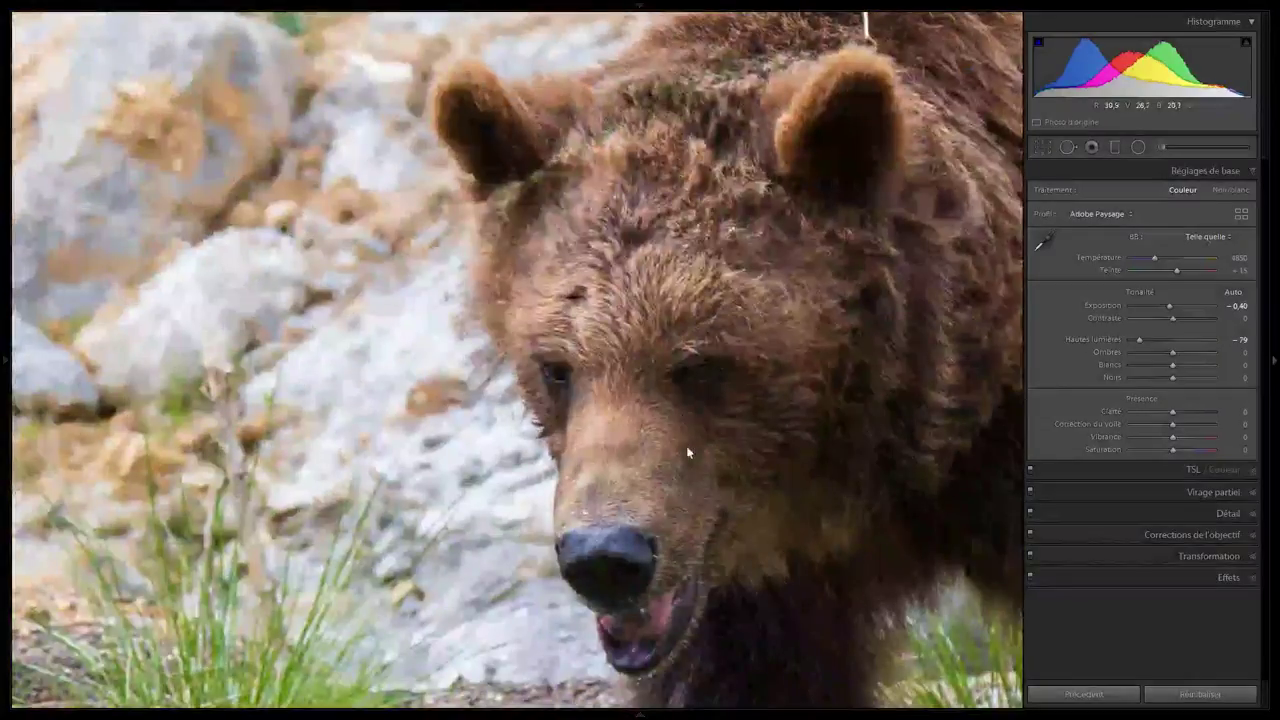
# Review the photos from the bear shots through the white wolves in the woods to the red-flowered shrub, comparing framing and background.
pyautogui.click(688, 452)
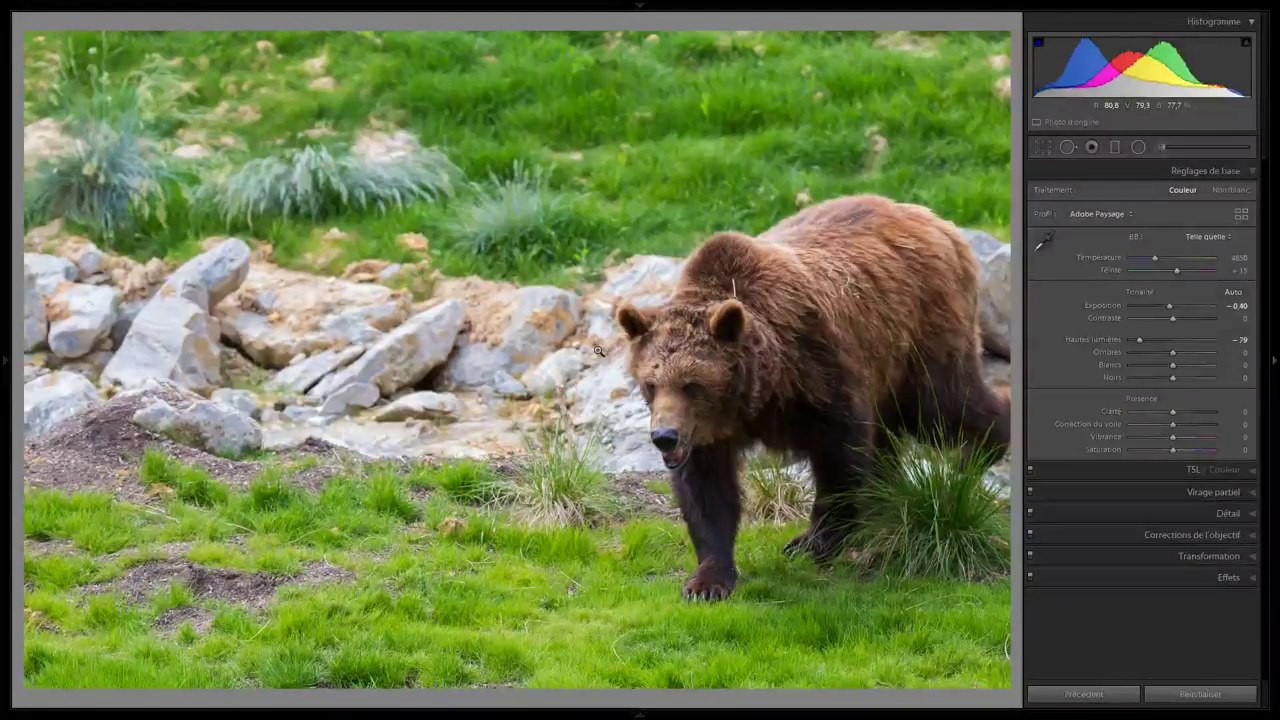
pyautogui.press('Right')
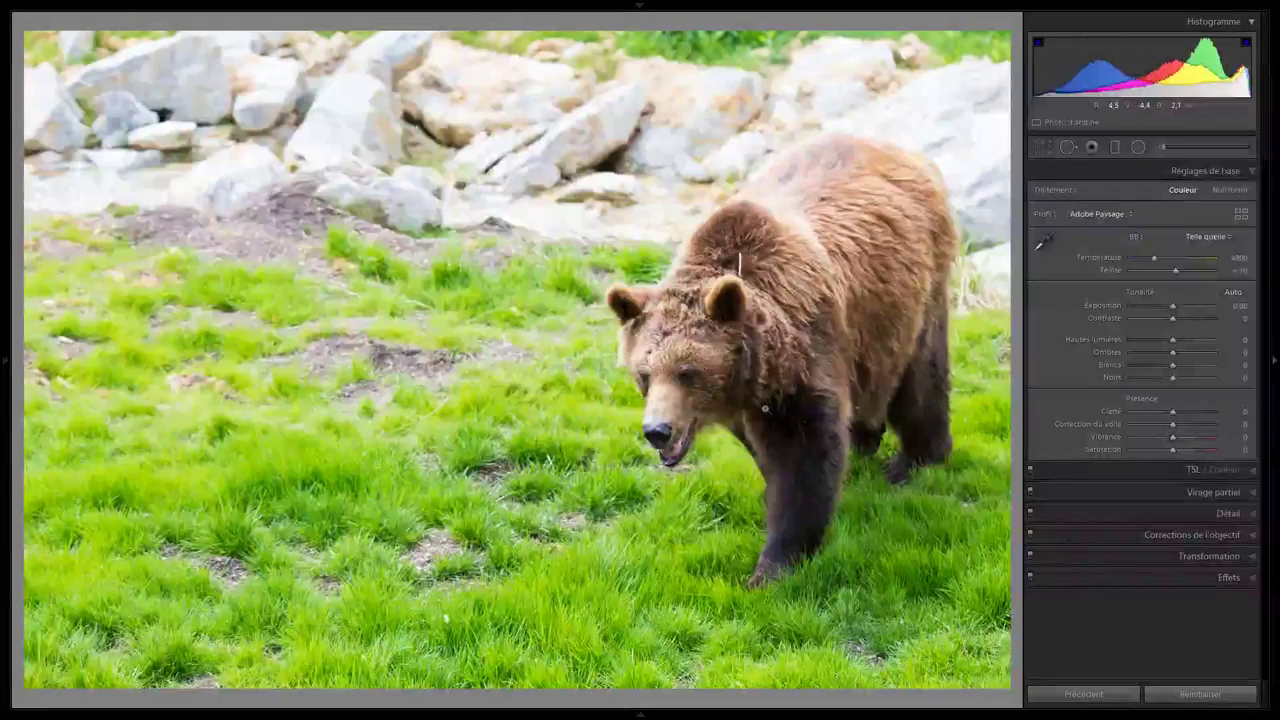
pyautogui.press('Right')
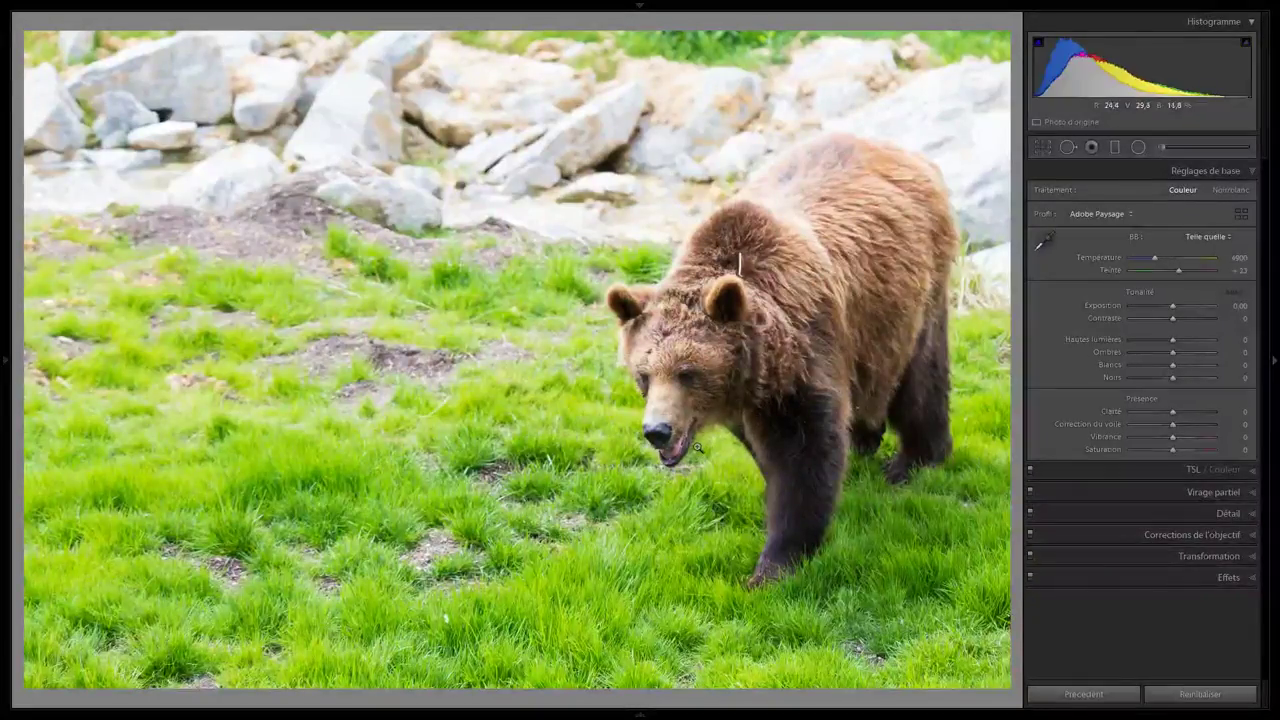
pyautogui.press('Right')
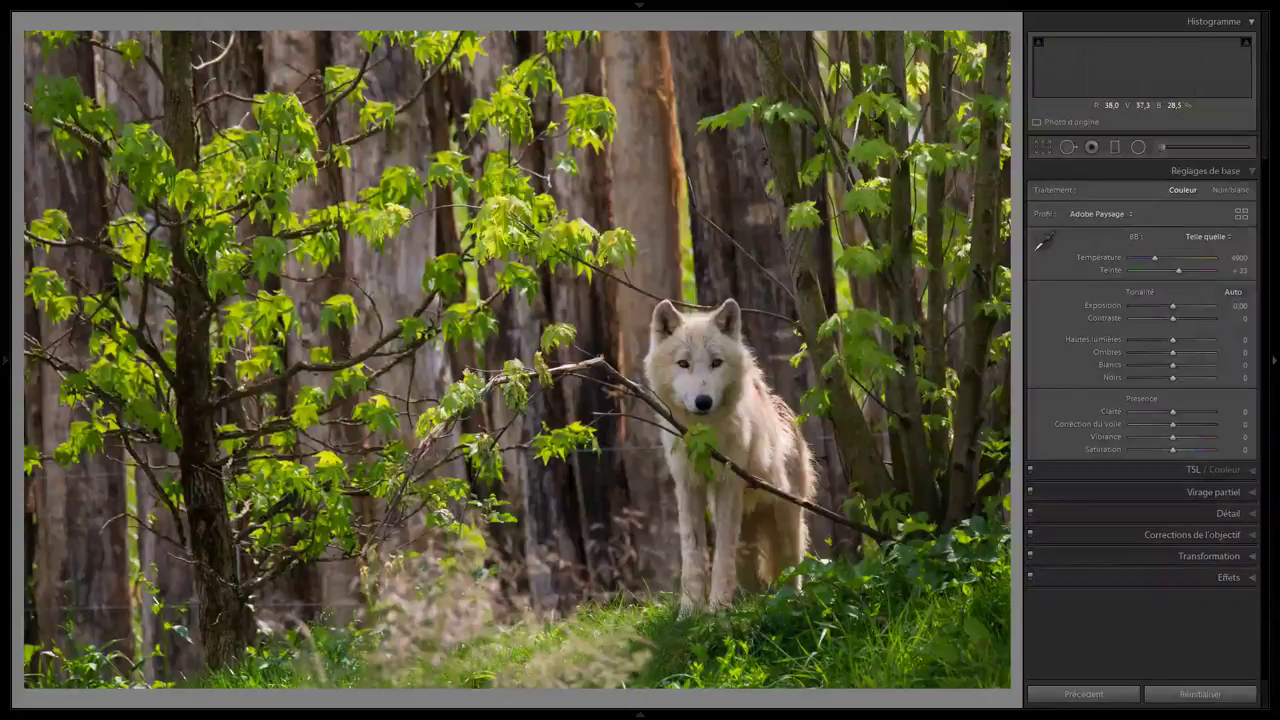
pyautogui.press('Right')
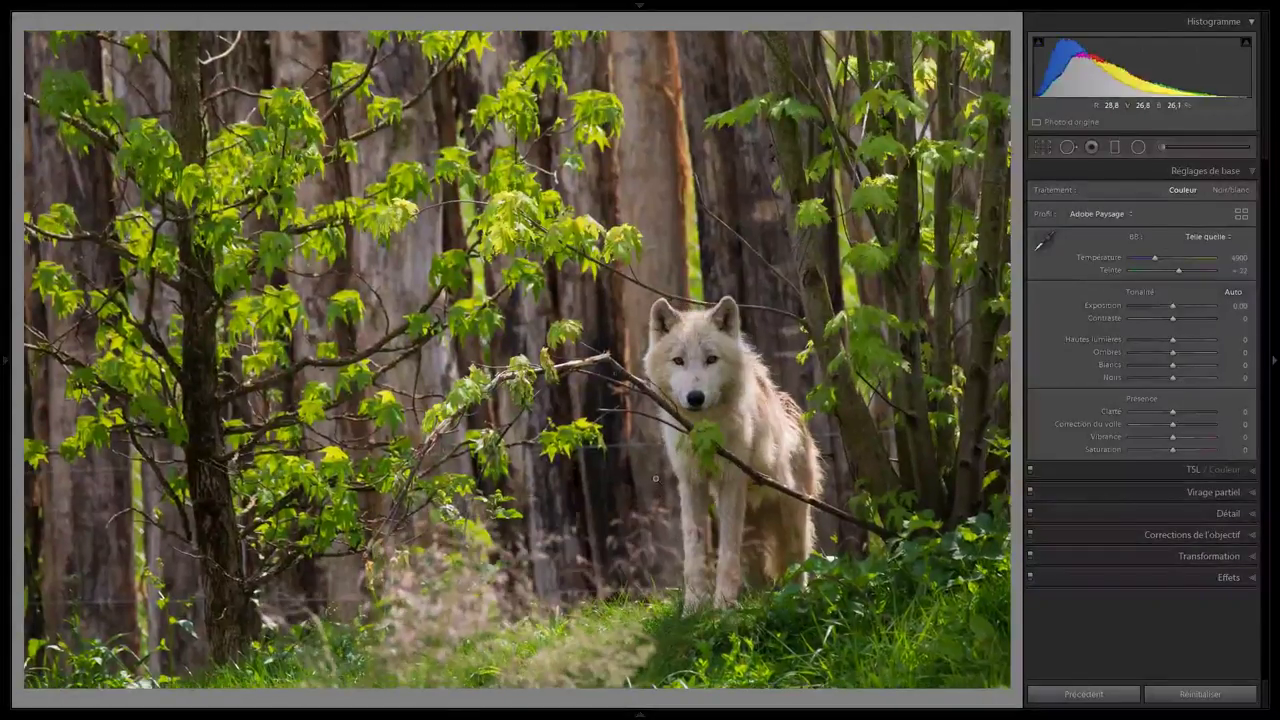
pyautogui.press('Right')
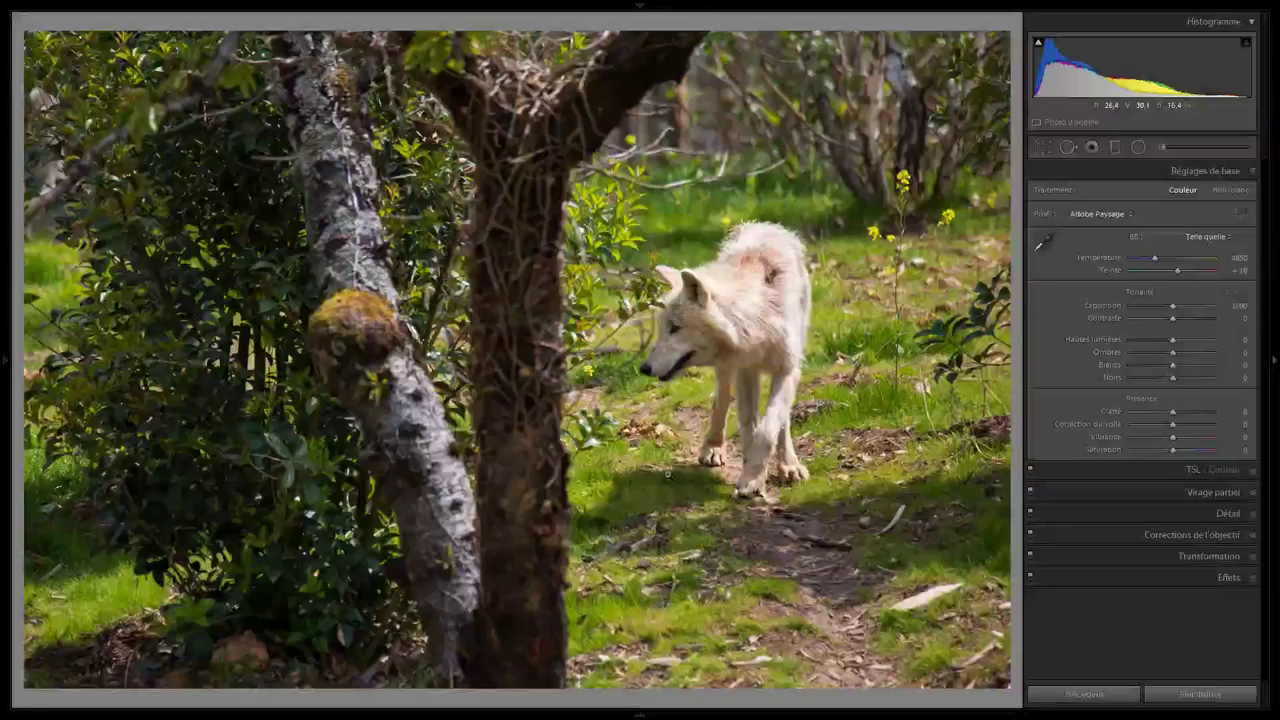
pyautogui.press('Right')
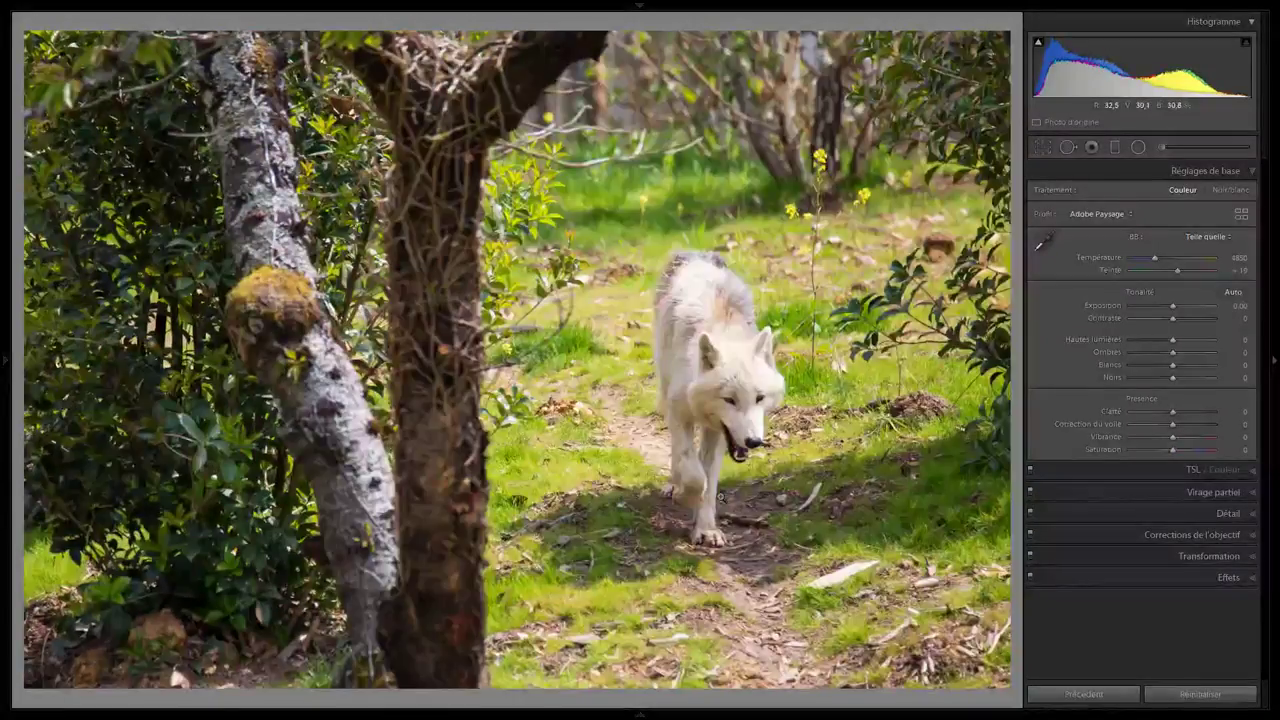
pyautogui.press('Right')
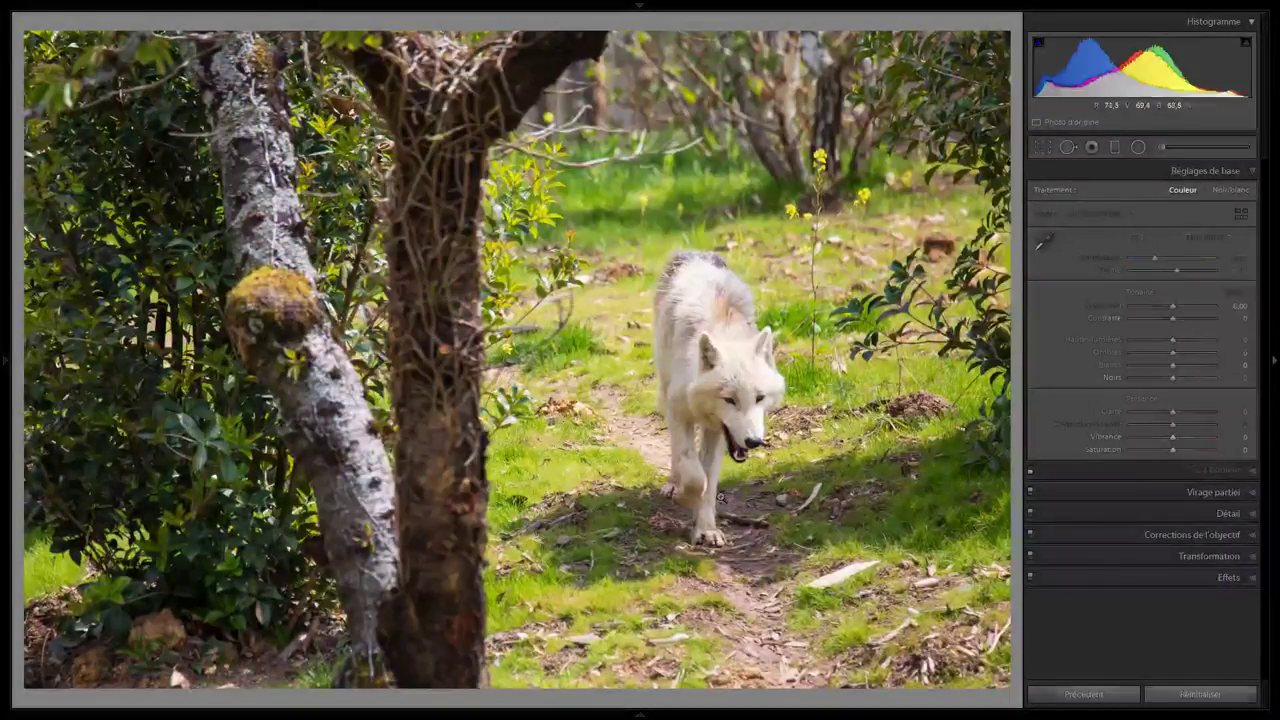
pyautogui.press('Right')
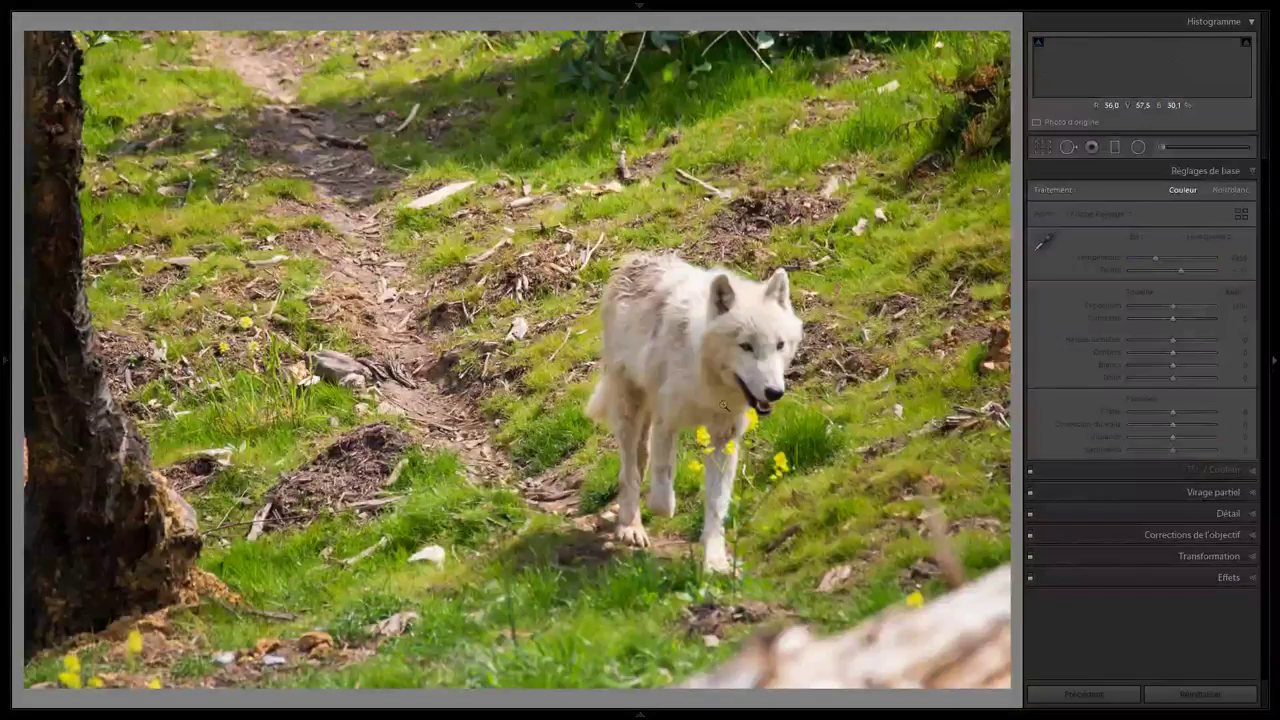
pyautogui.press('Right')
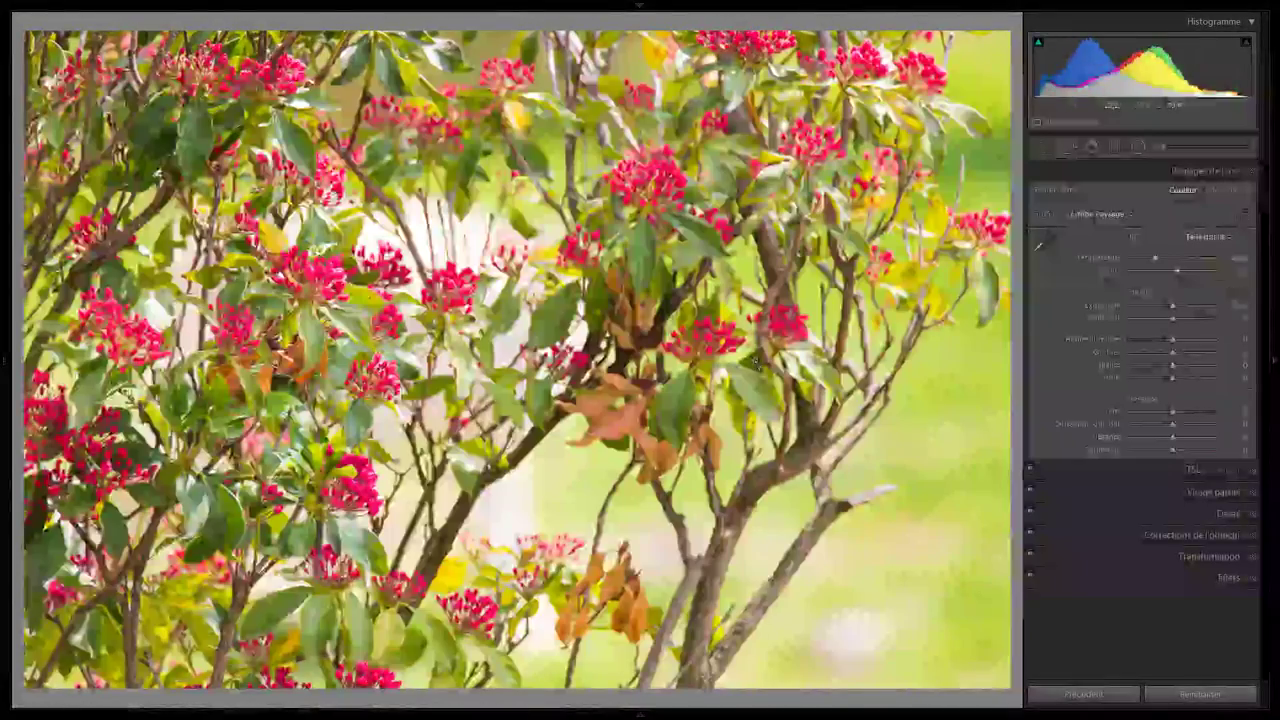
# Go back to the white wolf photo with the yellow flowers, inspect its head up close and delete the photo.
pyautogui.press('Left')
pyautogui.press('z')
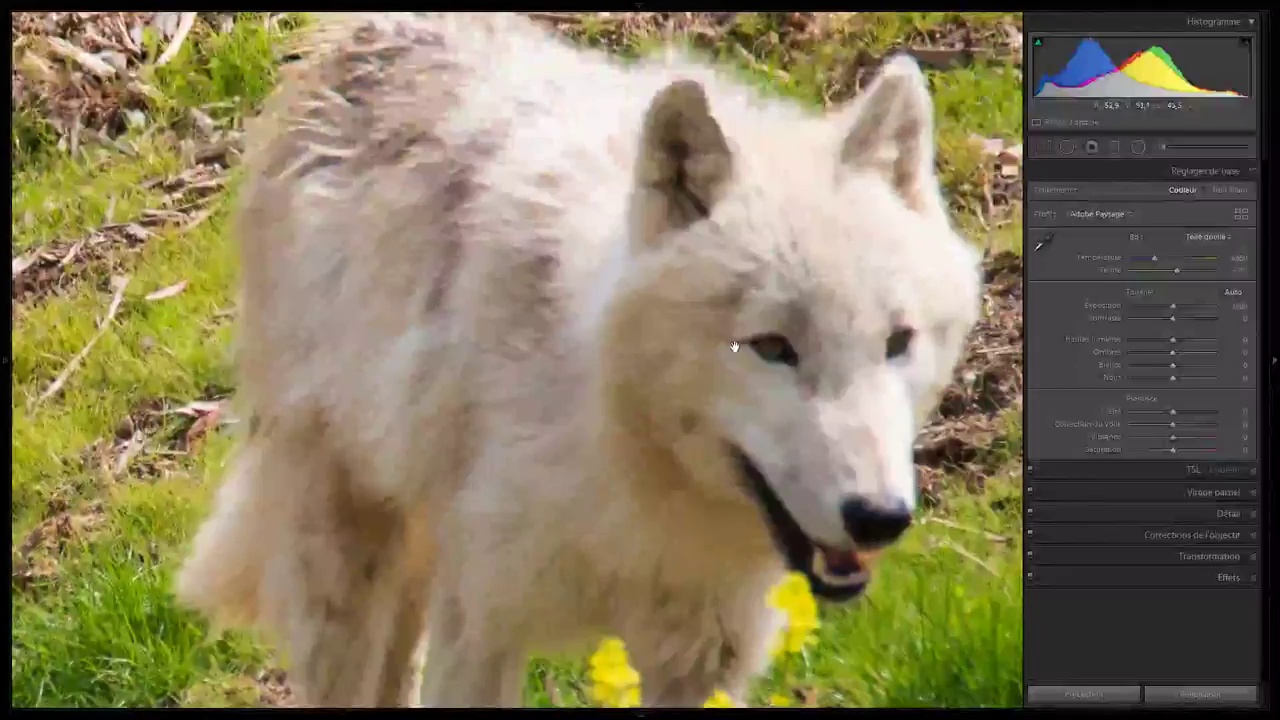
pyautogui.press('z')
pyautogui.press('Delete')
pyautogui.press('Return')
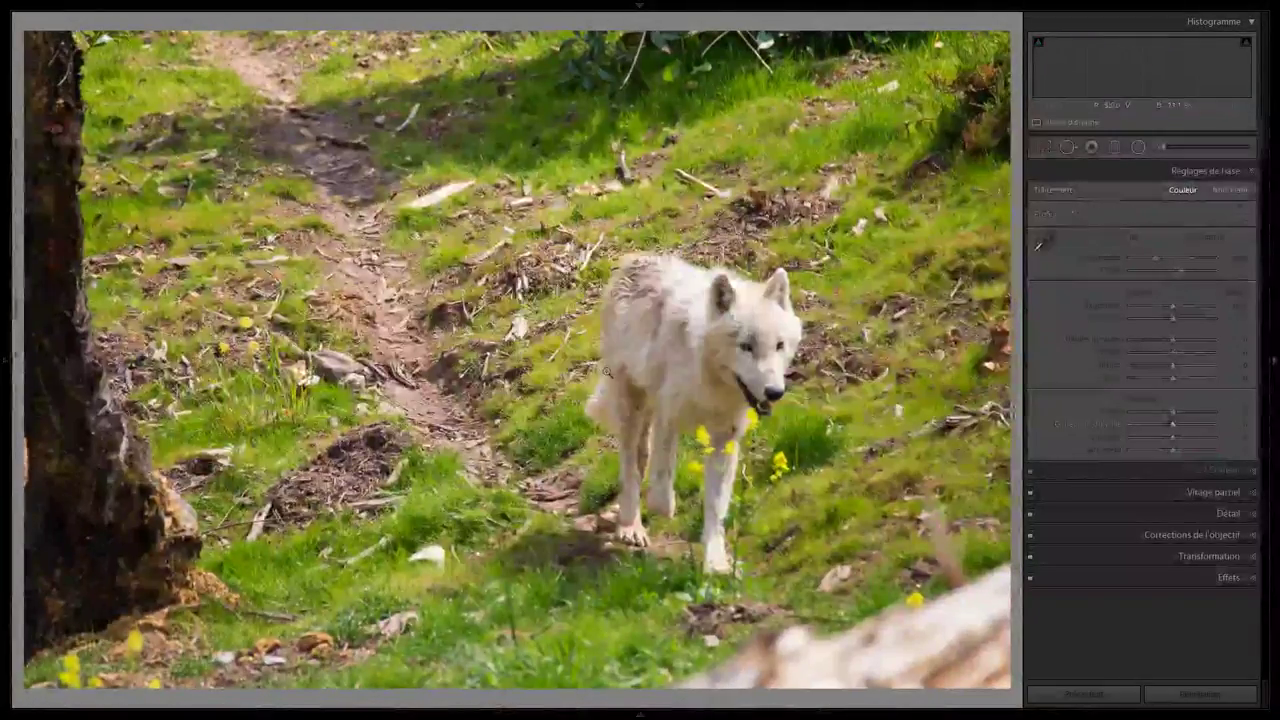
# Try Auto white balance and a manual temperature adjustment on the red-flowered shrub photo, and reset its settings.
pyautogui.press('Right')
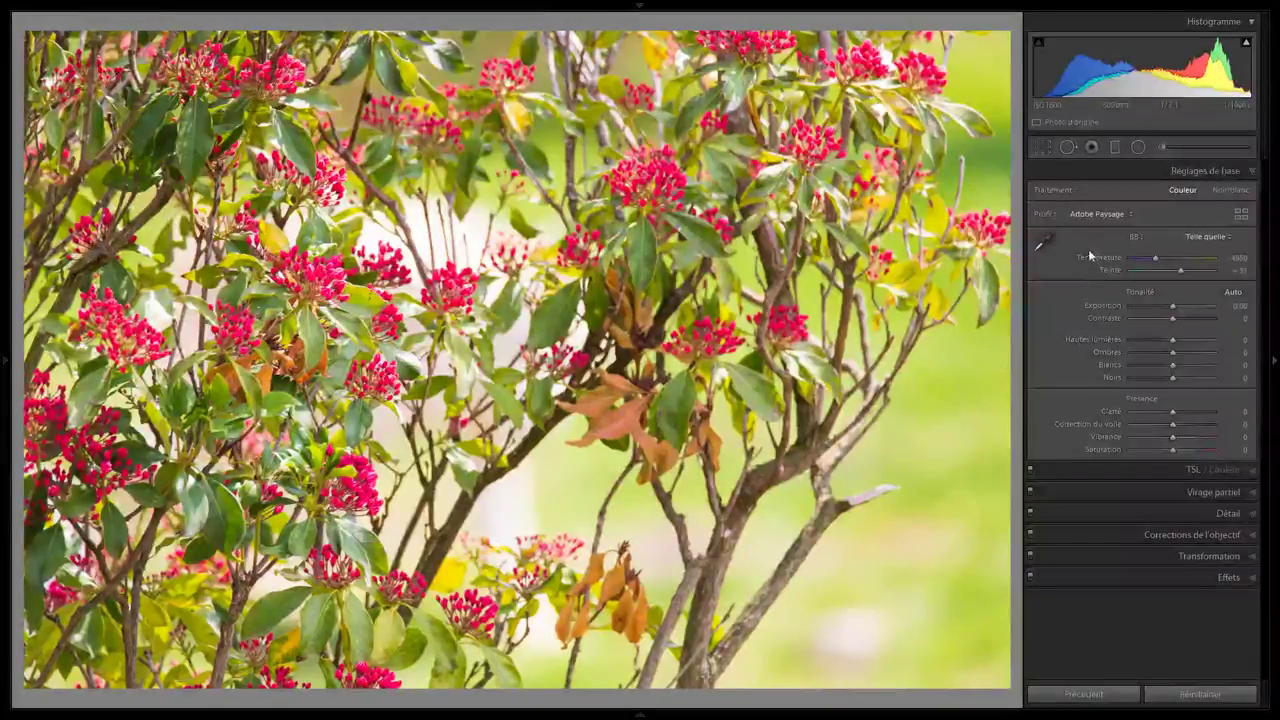
pyautogui.click(1205, 236)
pyautogui.click(1160, 265)
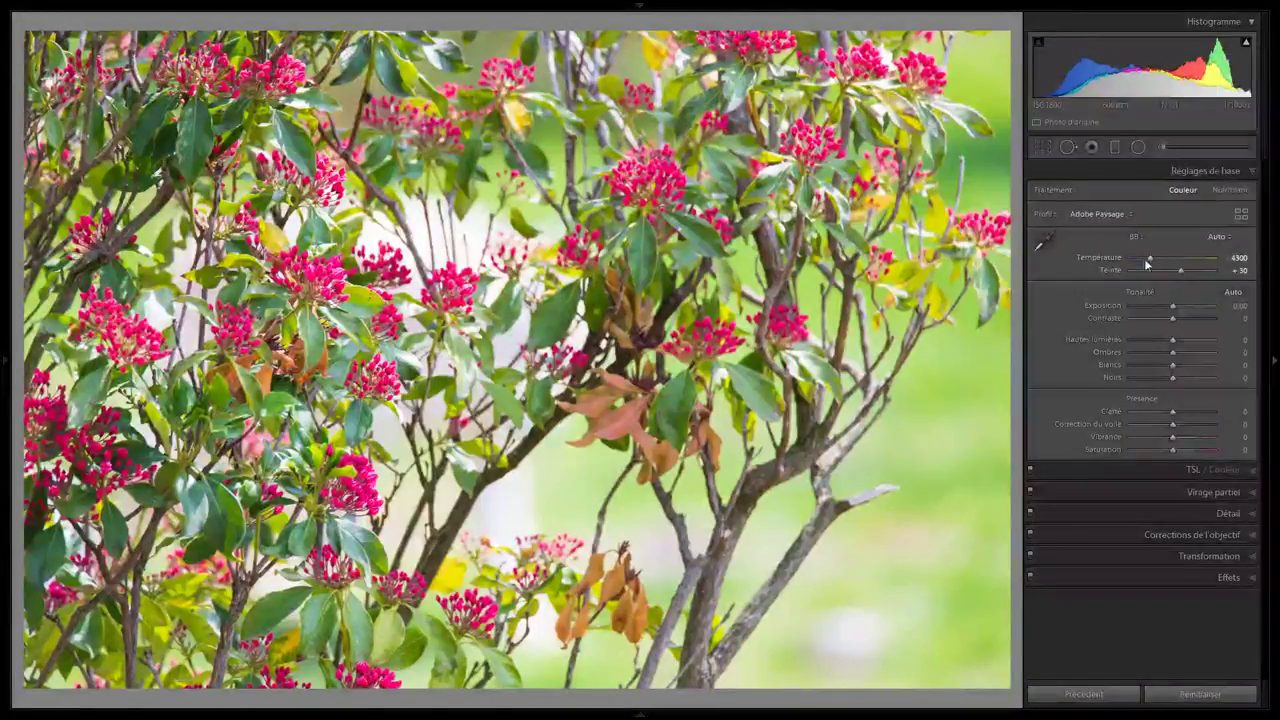
pyautogui.moveTo(1150, 258); pyautogui.dragTo(1116, 265)
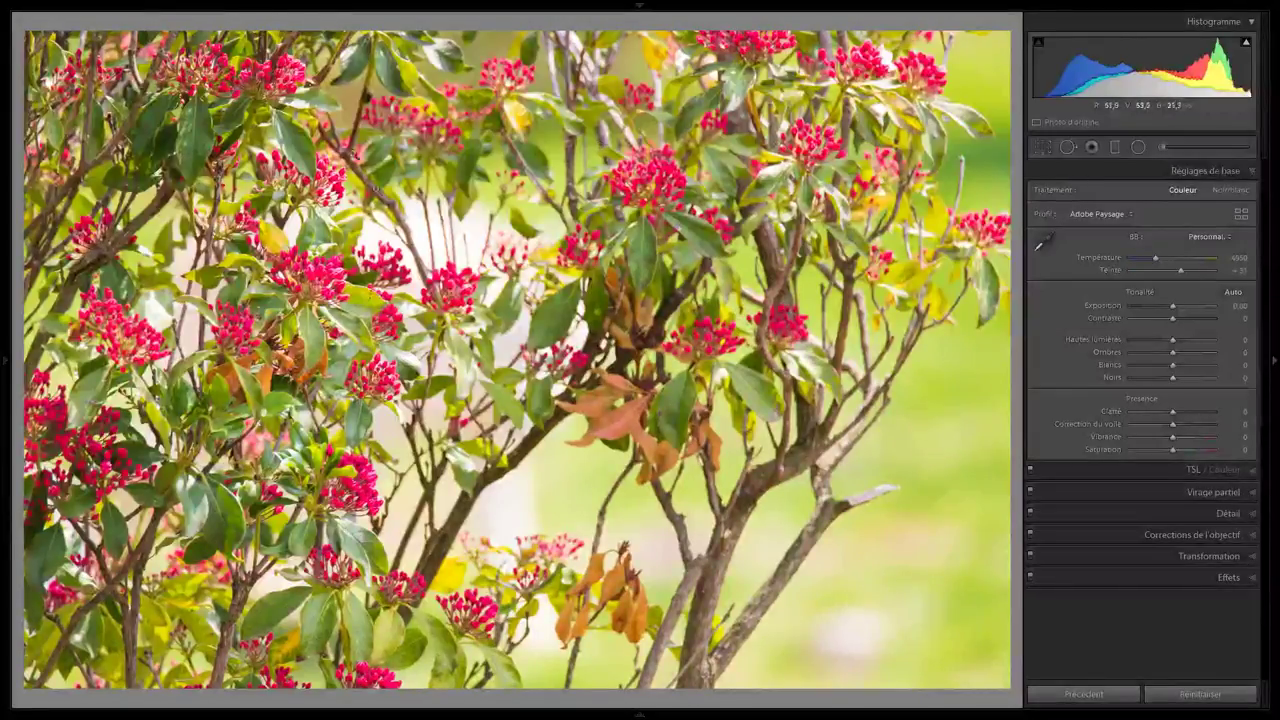
pyautogui.click(1222, 697)
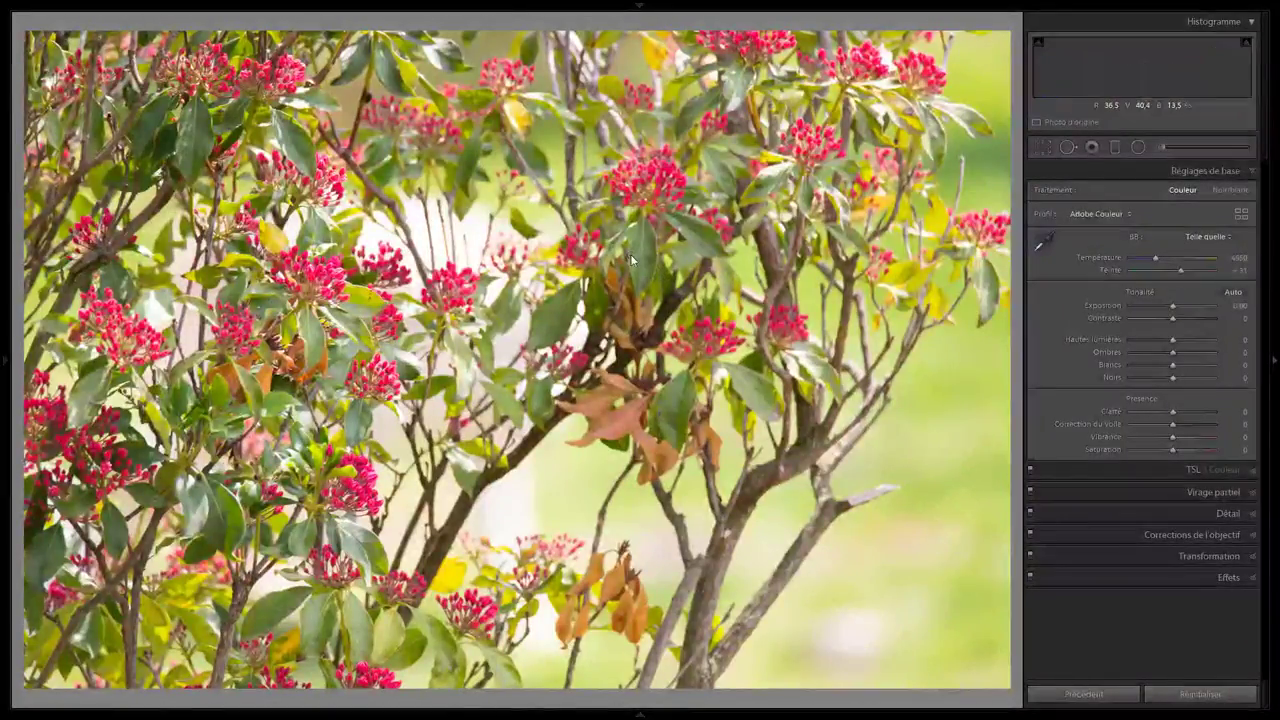
# Go on to the standing wolf photo and examine the wolf's face and the blurred post in the background up close.
pyautogui.hotkey('ctrl', 'Right')
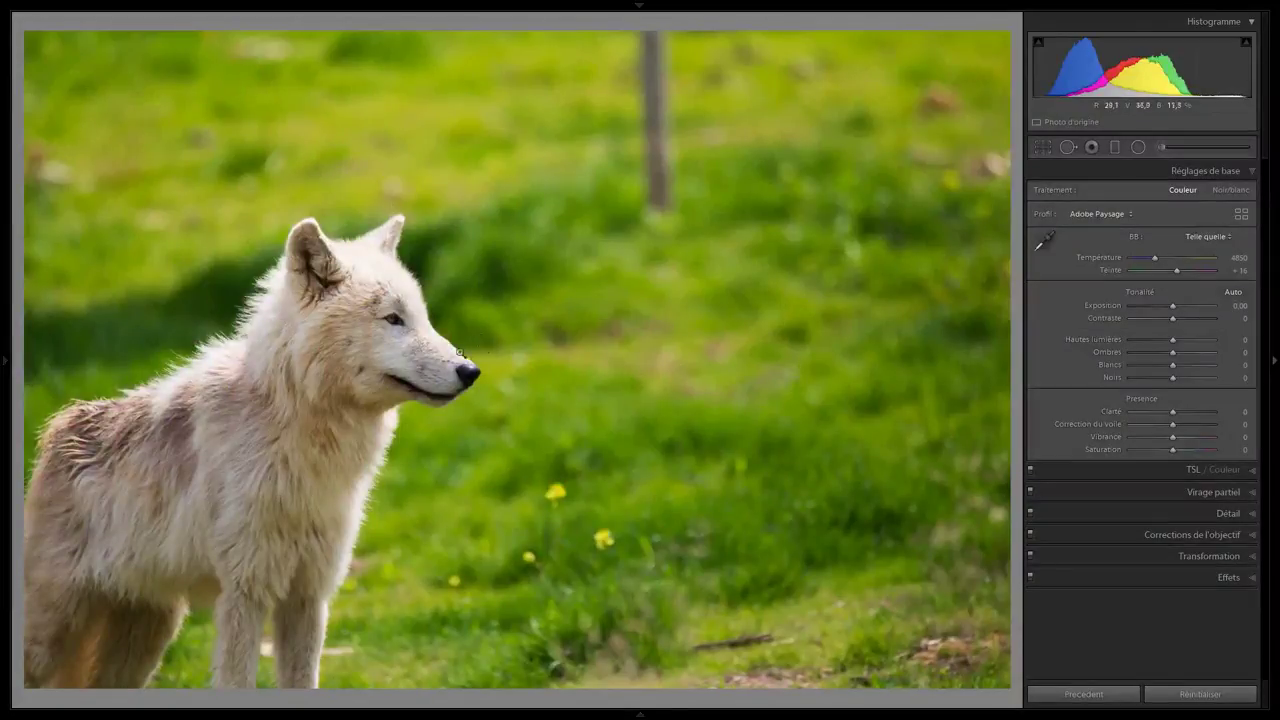
pyautogui.click(393, 328)
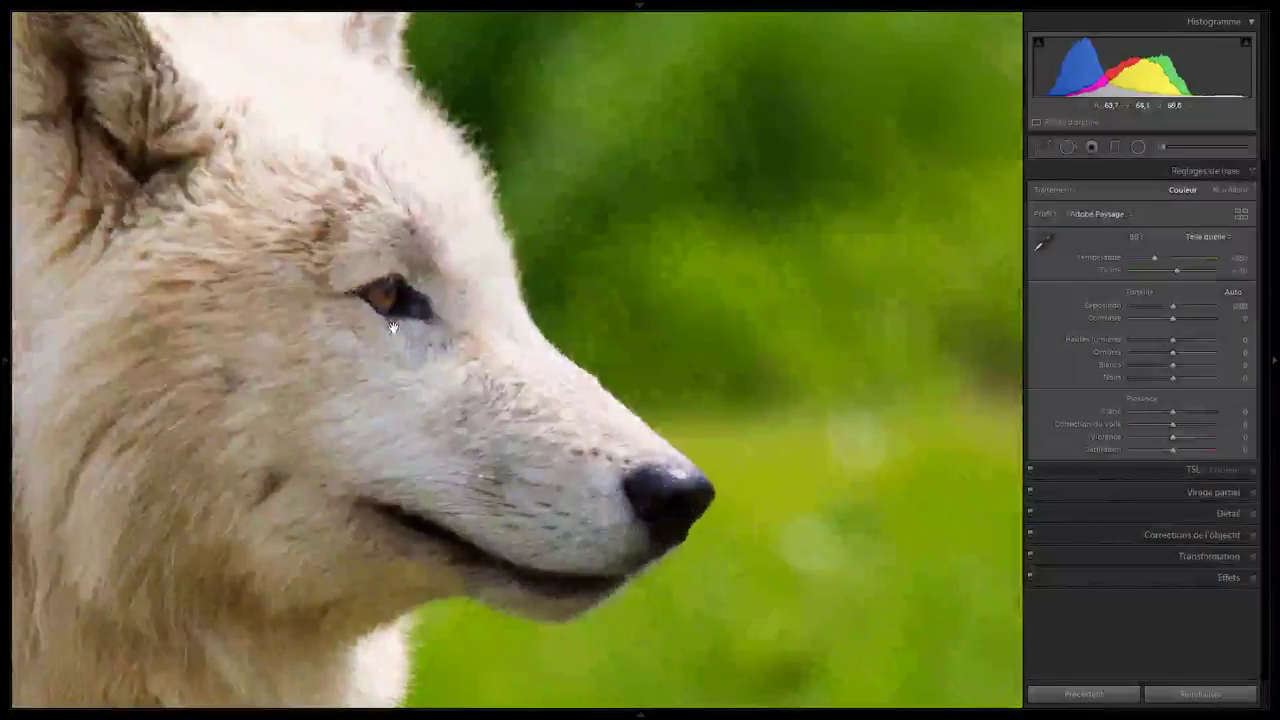
pyautogui.click(393, 328)
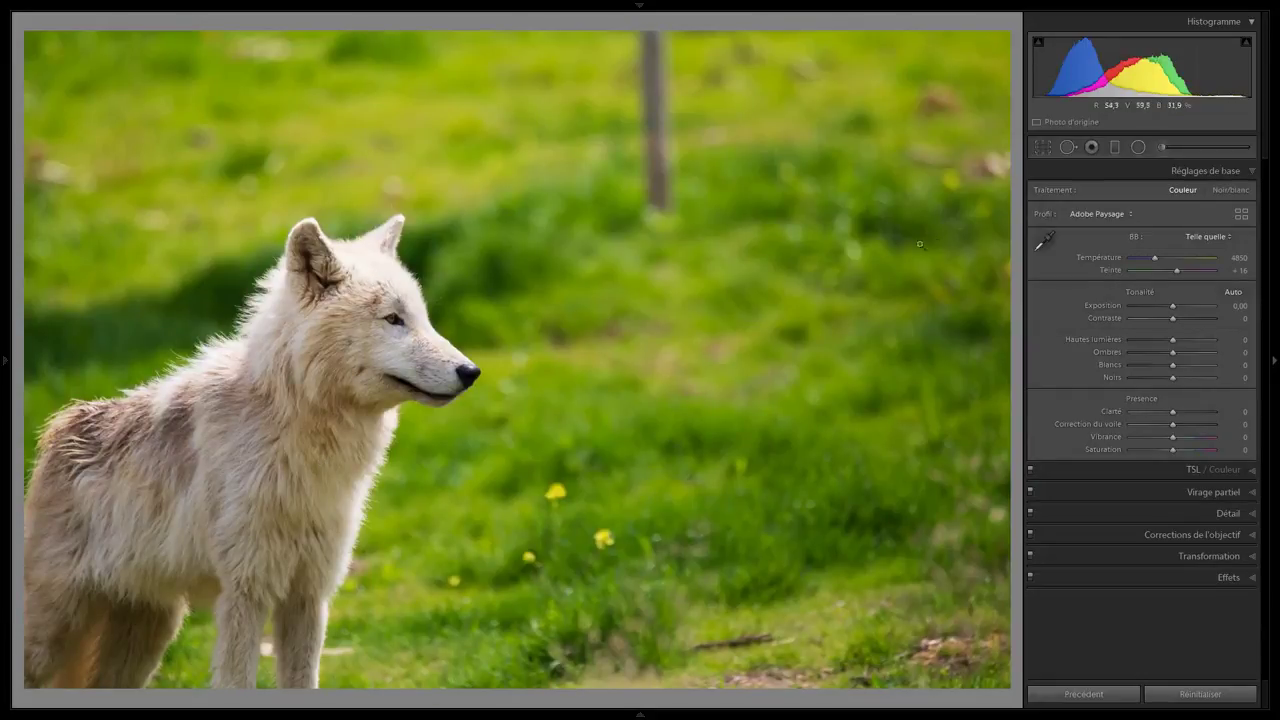
pyautogui.click(696, 190)
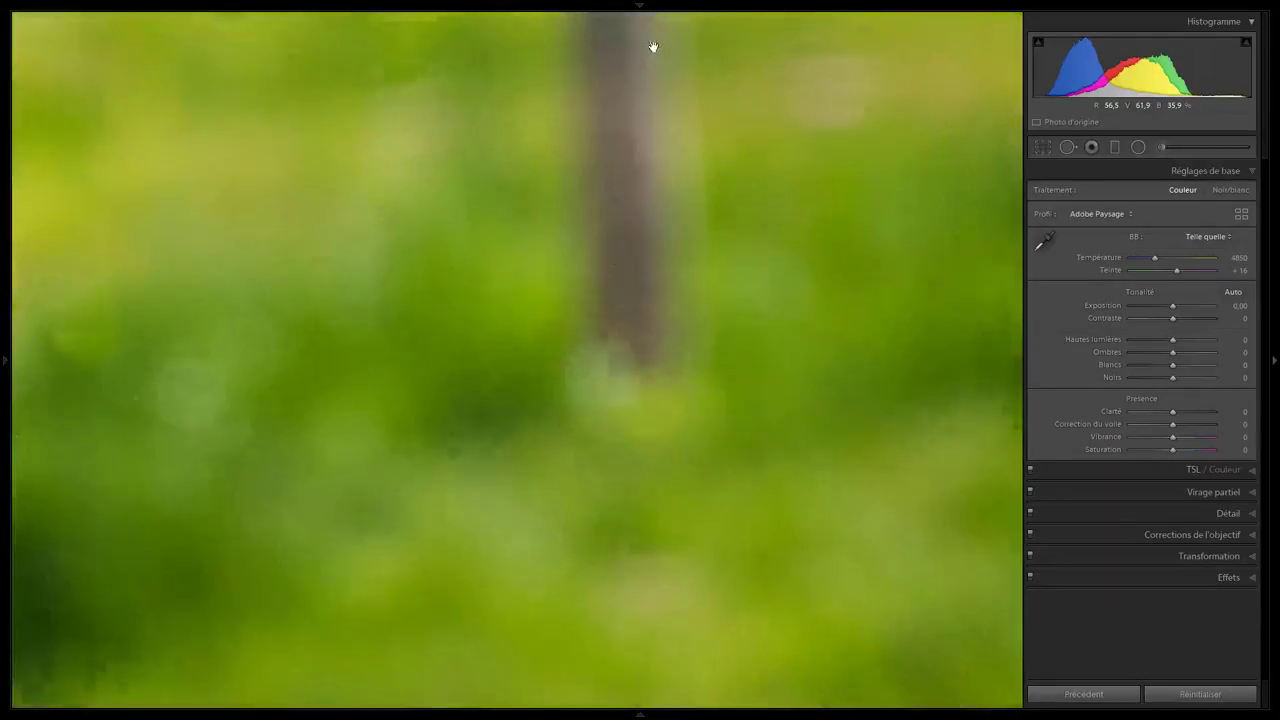
pyautogui.click(654, 157)
# Remove the post behind the wolf with healing brush strokes at size 77 and opacity 100, and check the wolf's face up close.
pyautogui.click(1068, 147)
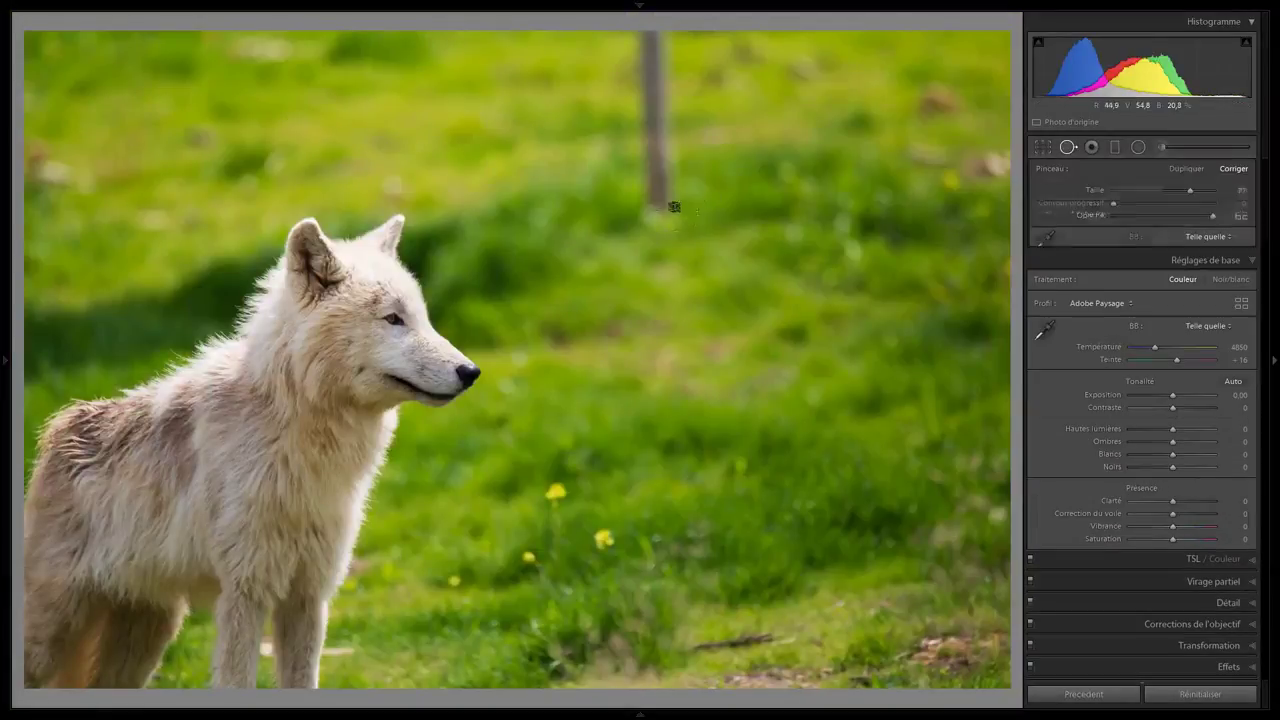
pyautogui.moveTo(663, 194)
pyautogui.mouseDown()
pyautogui.moveTo(651, 25)
pyautogui.moveTo(665, 195)
pyautogui.mouseUp()
pyautogui.click(1068, 147)
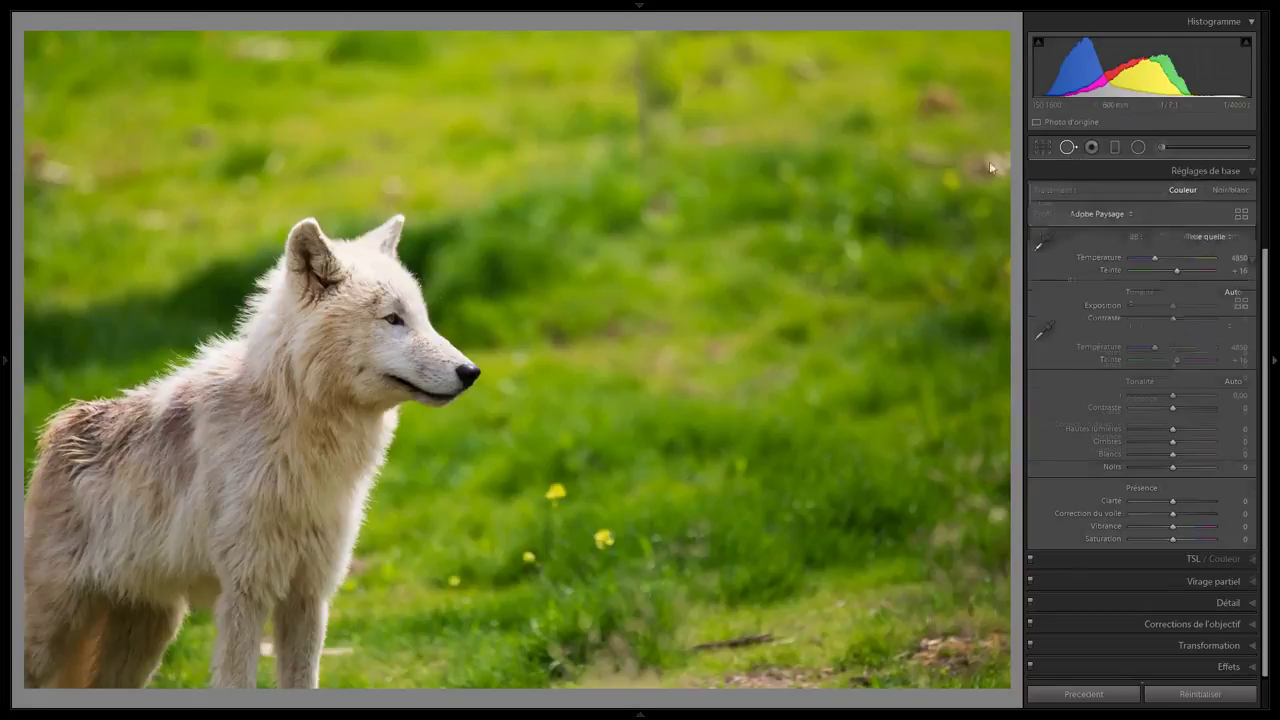
pyautogui.press('q')
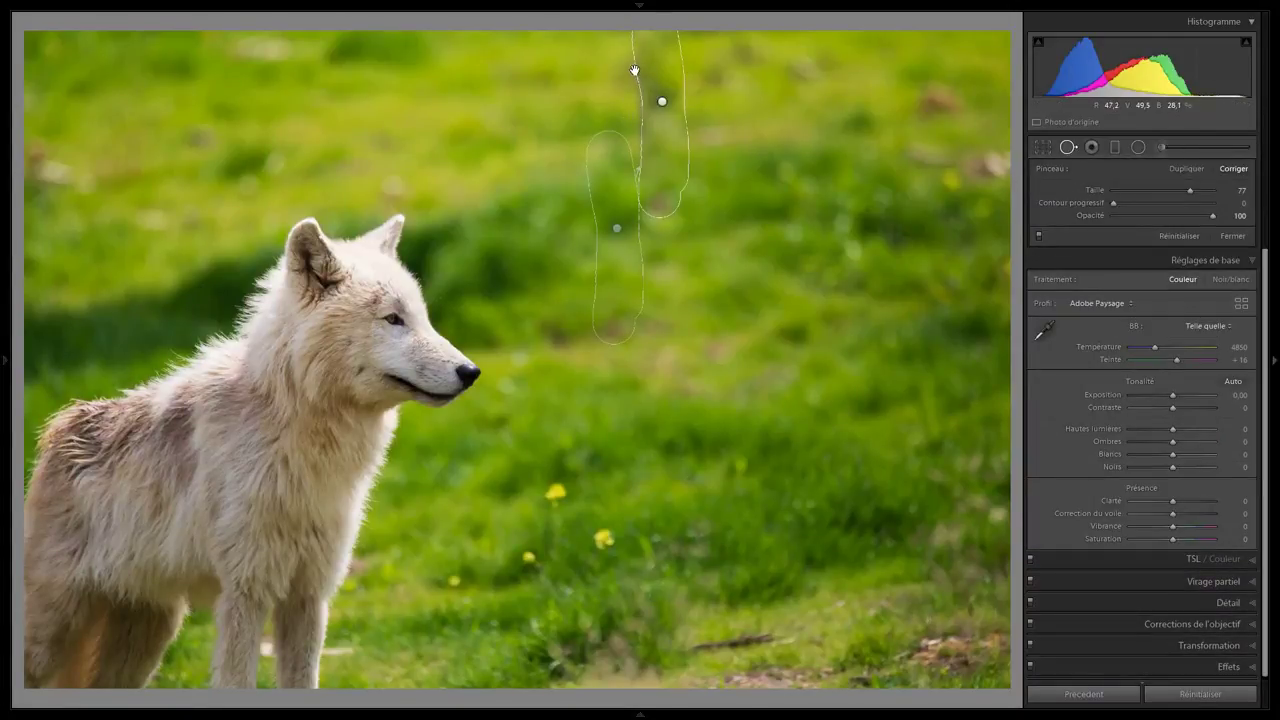
pyautogui.click(1068, 147)
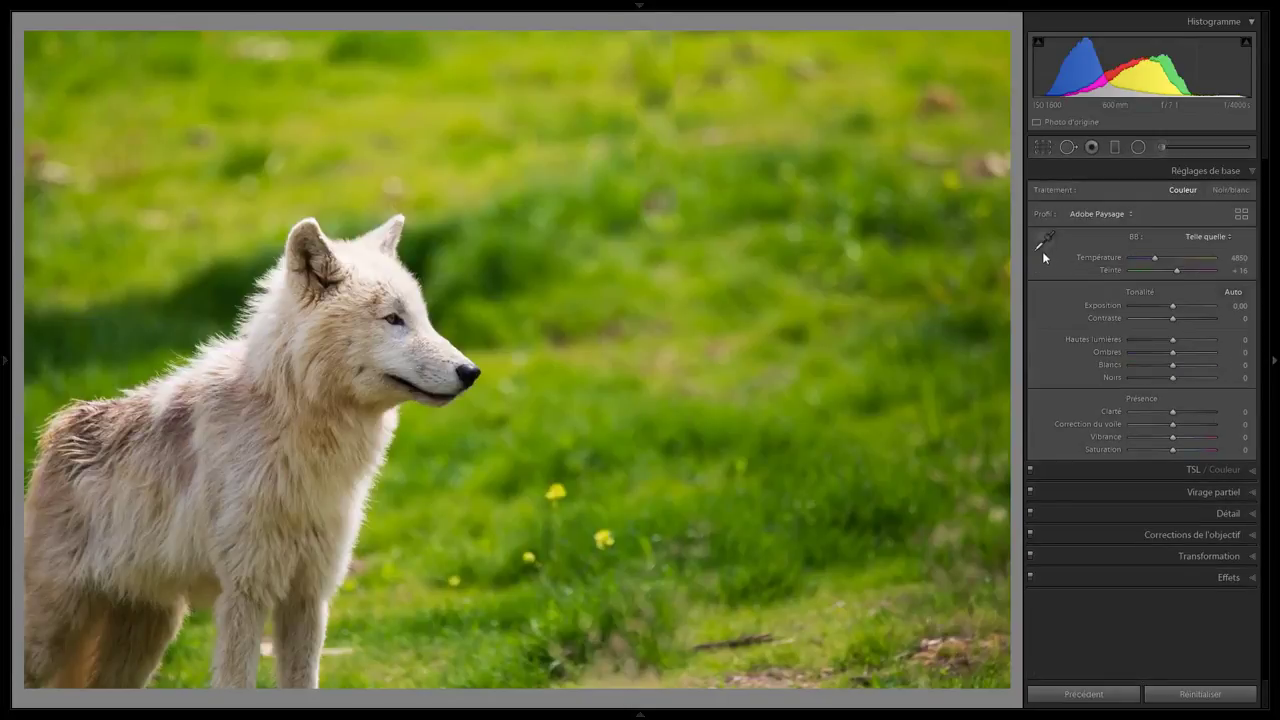
pyautogui.click(1068, 147)
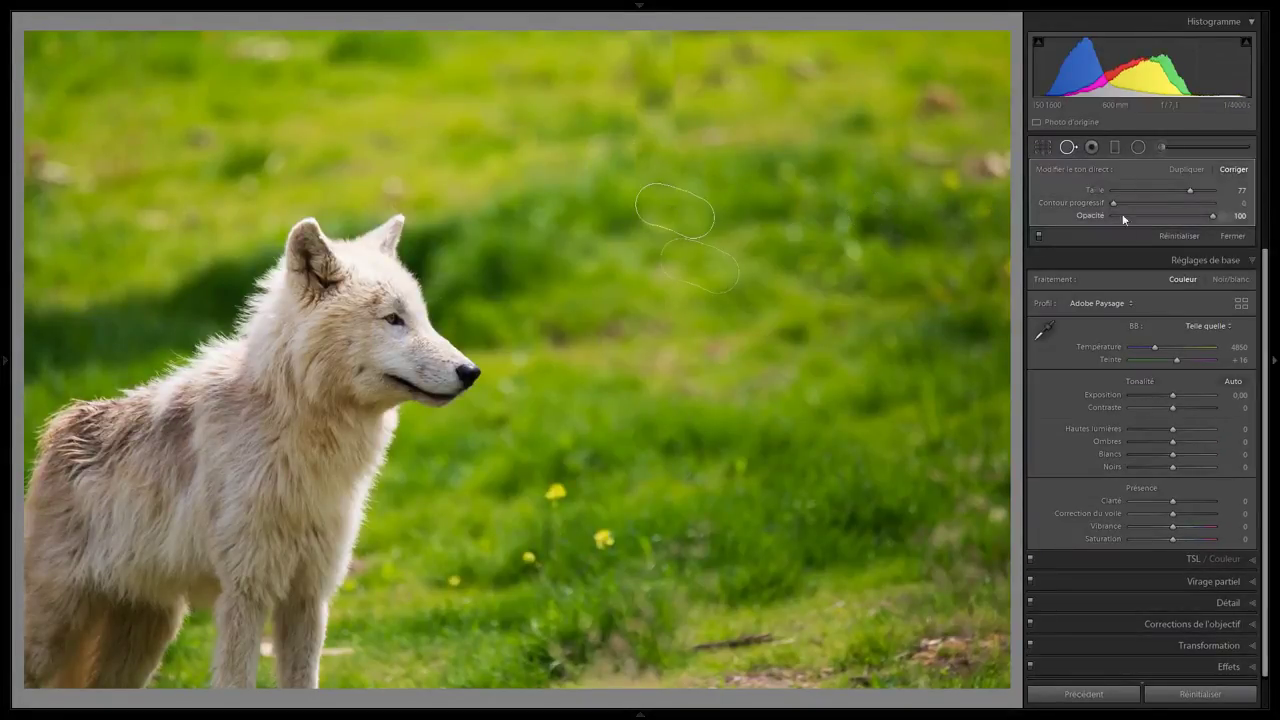
pyautogui.click(1068, 147)
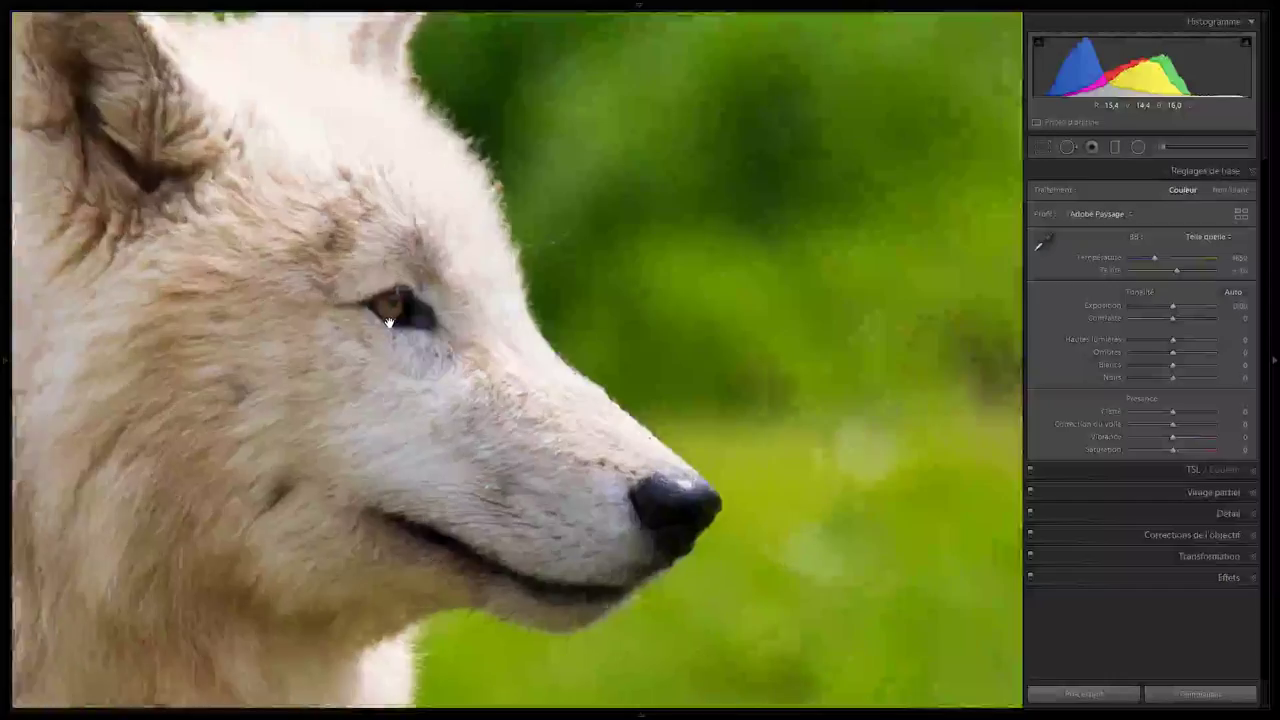
pyautogui.click(390, 323)
pyautogui.click(390, 323)
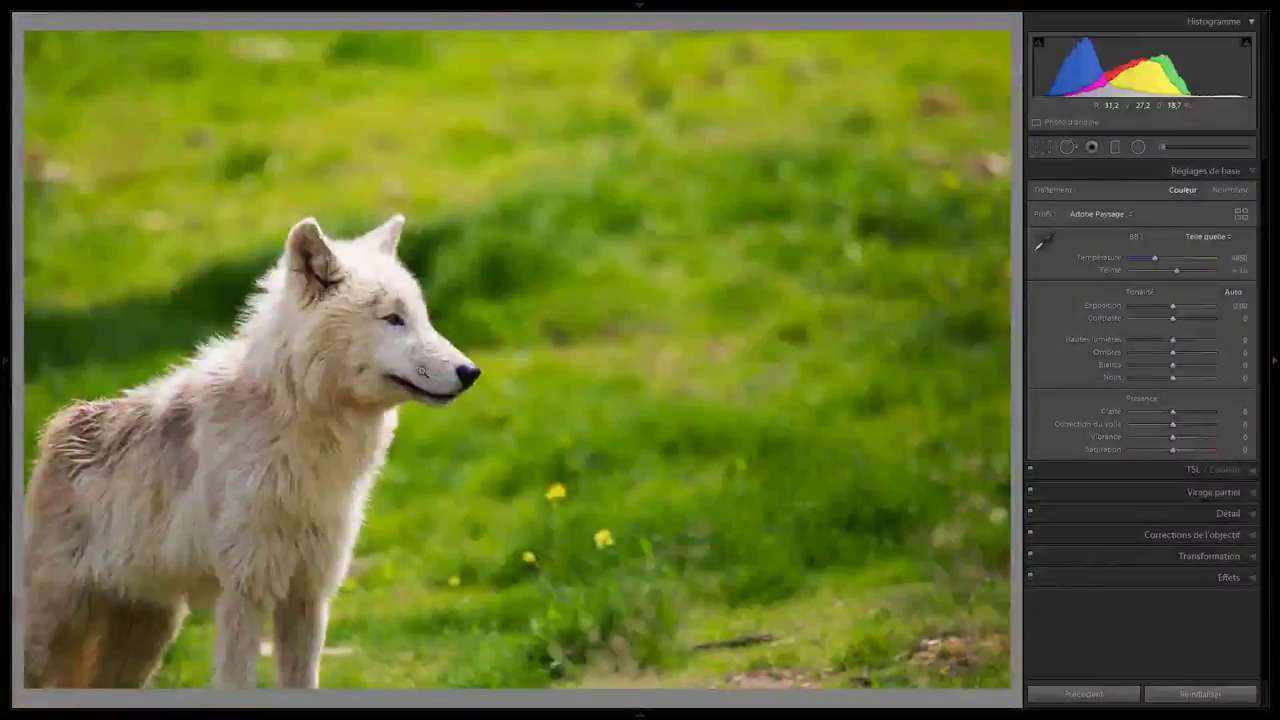
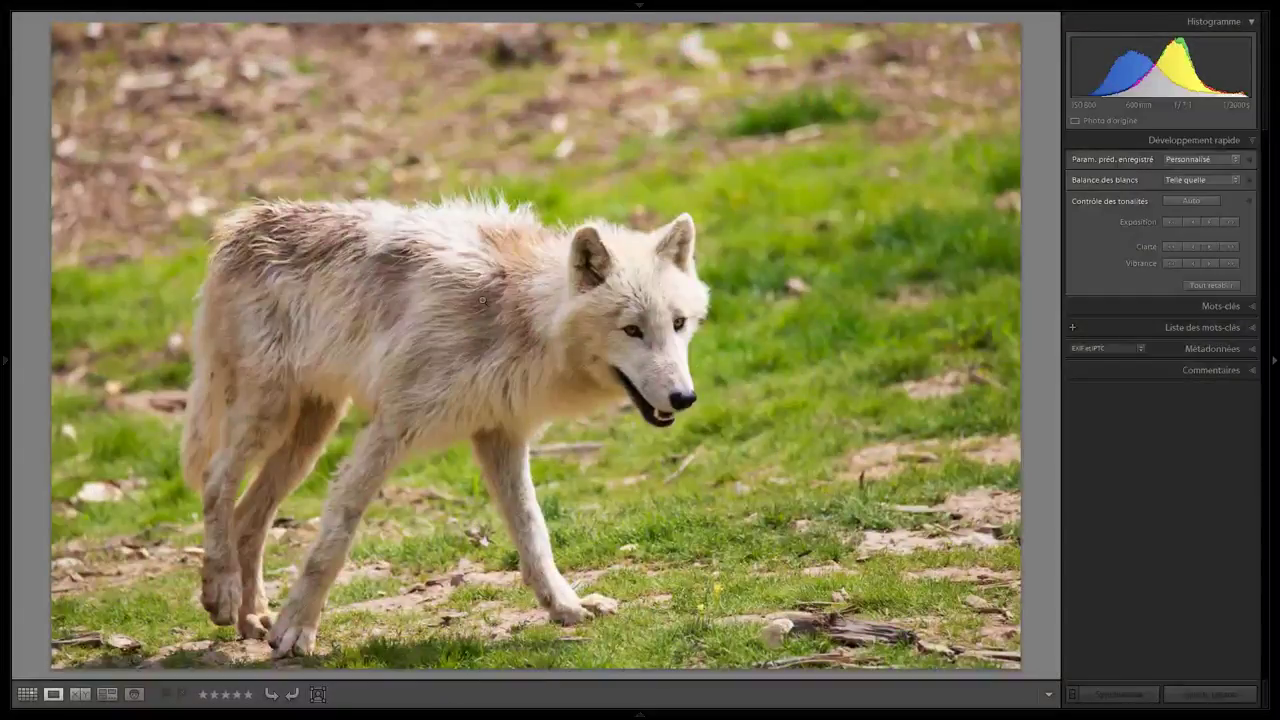
# Examine the photo of the walking white wolf up close for sharpness around the eyes.
pyautogui.click(485, 302)
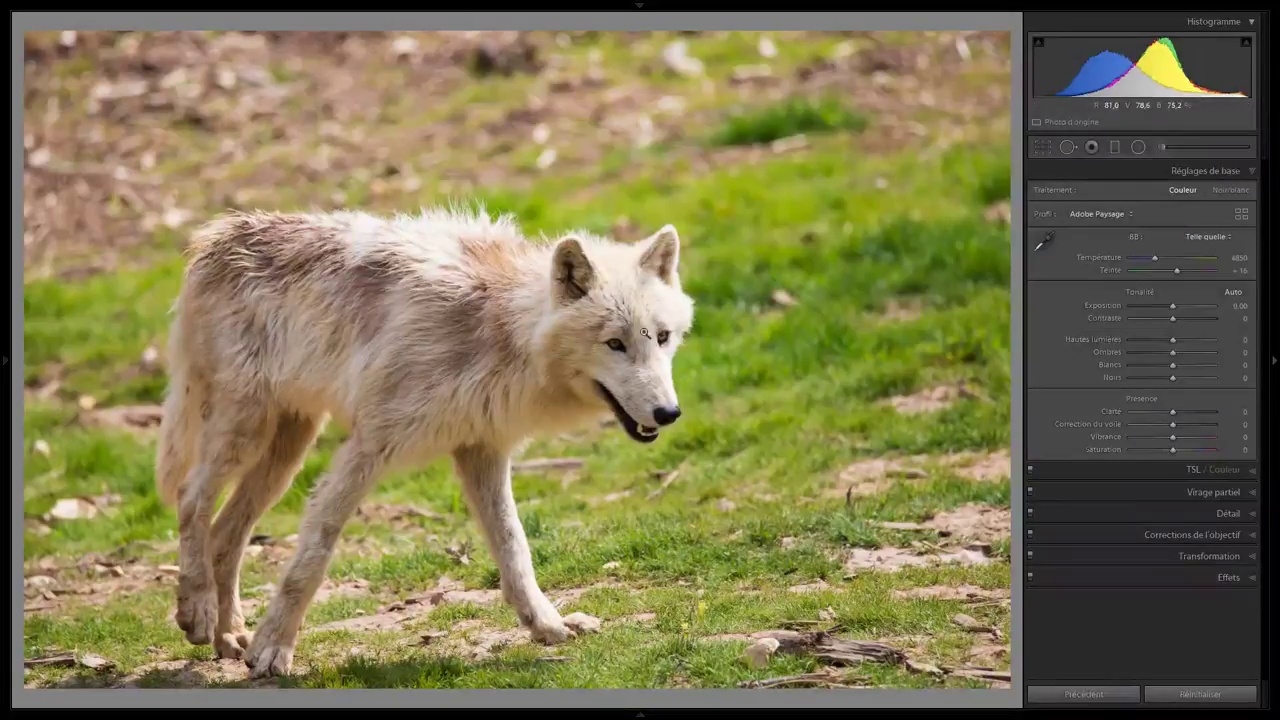
pyautogui.click(614, 346)
pyautogui.click(614, 346)
pyautogui.hotkey('ctrl', 'z')
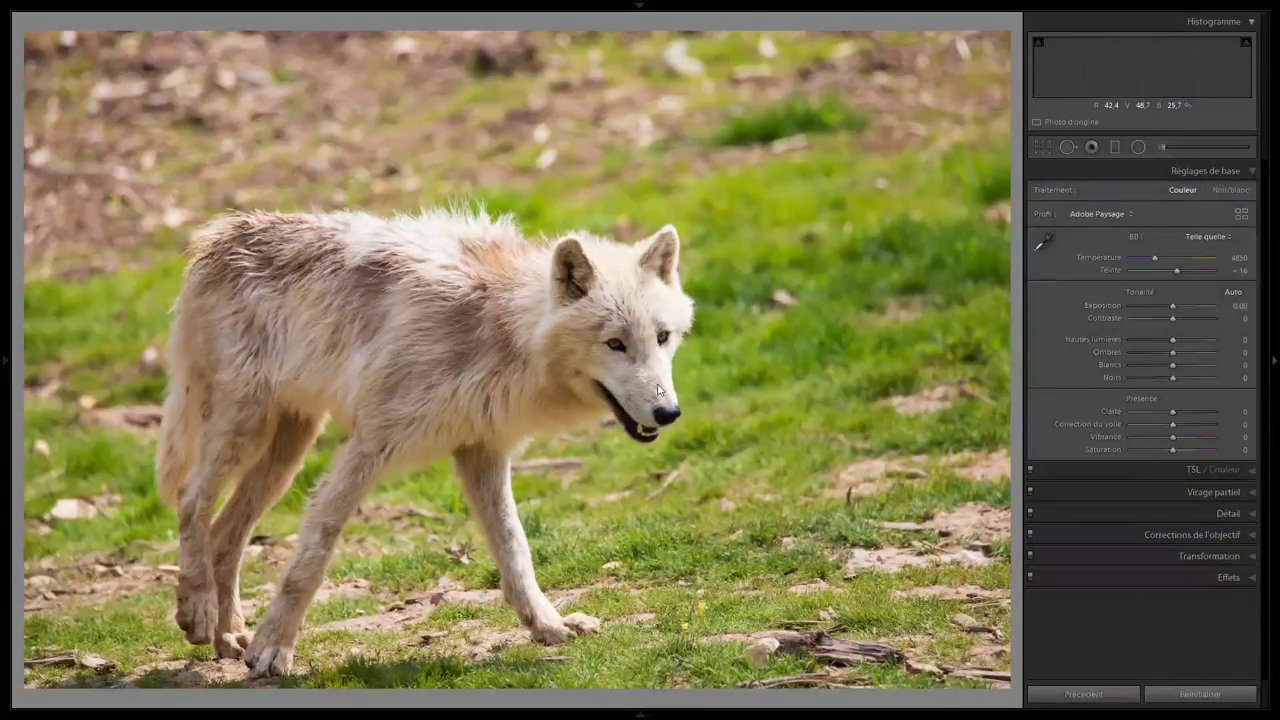
# Review the wolf photos with pink flowers and the rock cave, and return to the thumbnail grid.
pyautogui.press('Right')
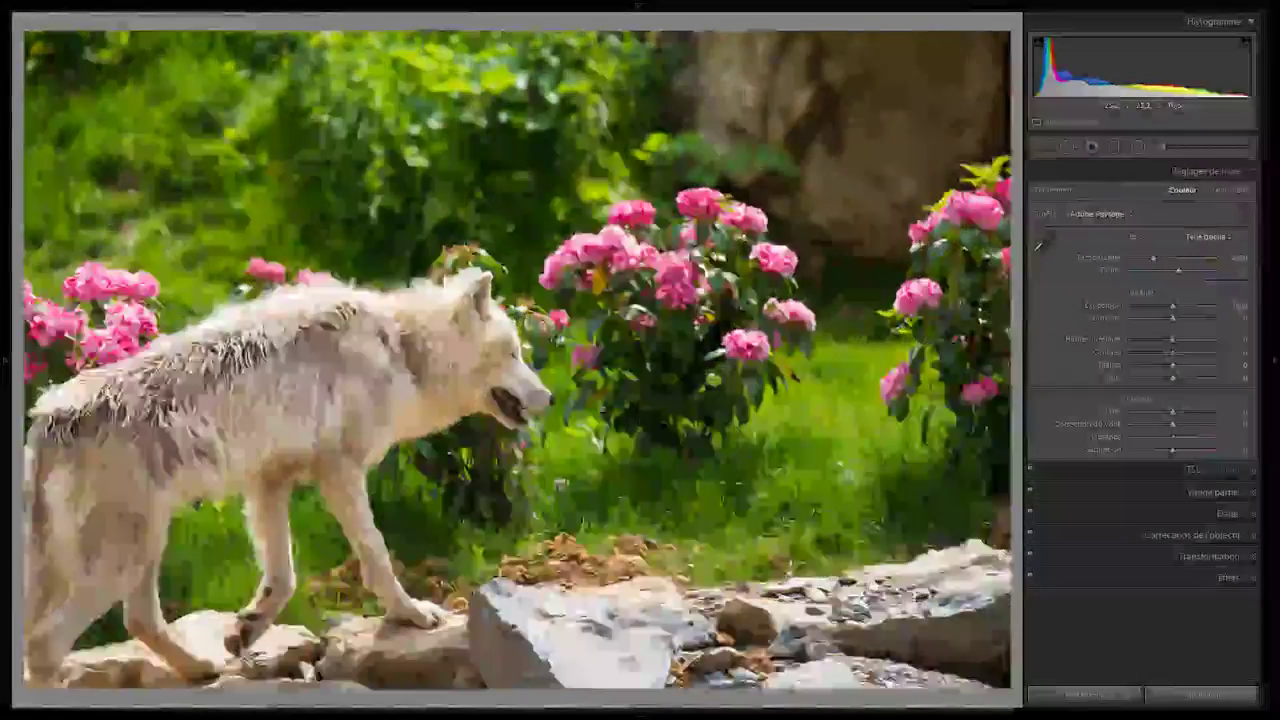
pyautogui.press('Right')
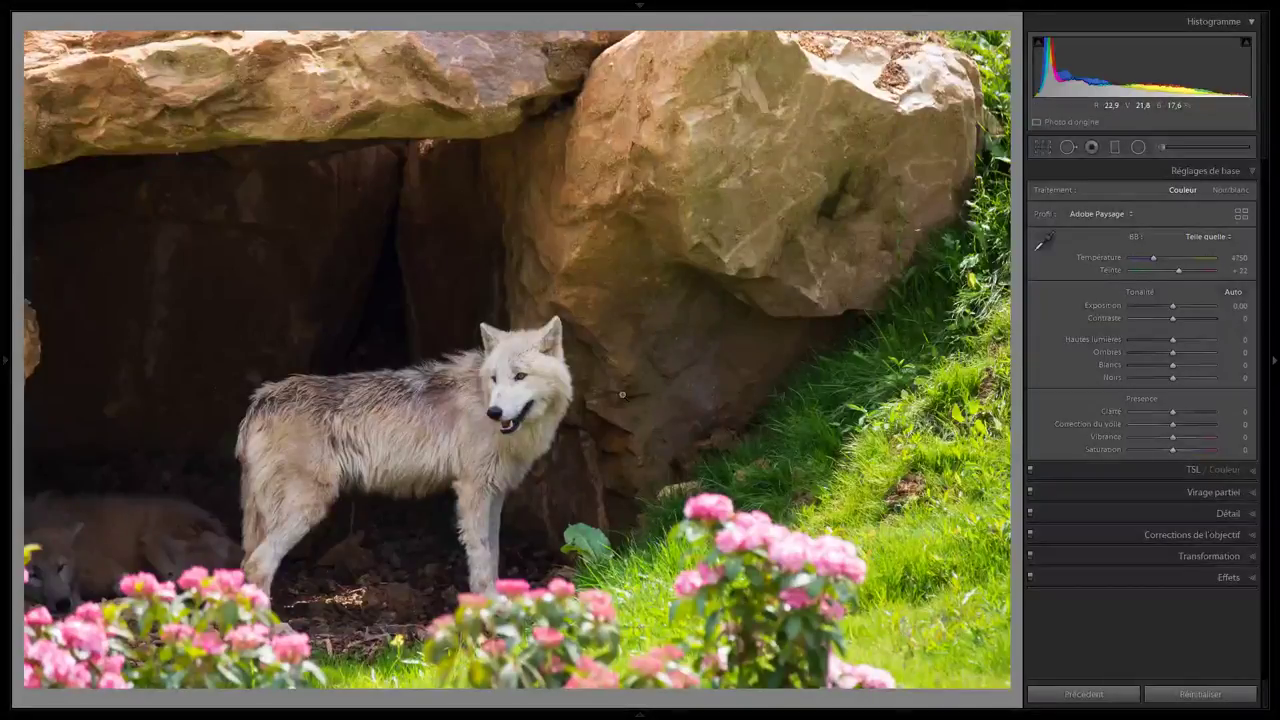
pyautogui.moveTo(125, 533); pyautogui.dragTo(443, 470)
pyautogui.press('Right')
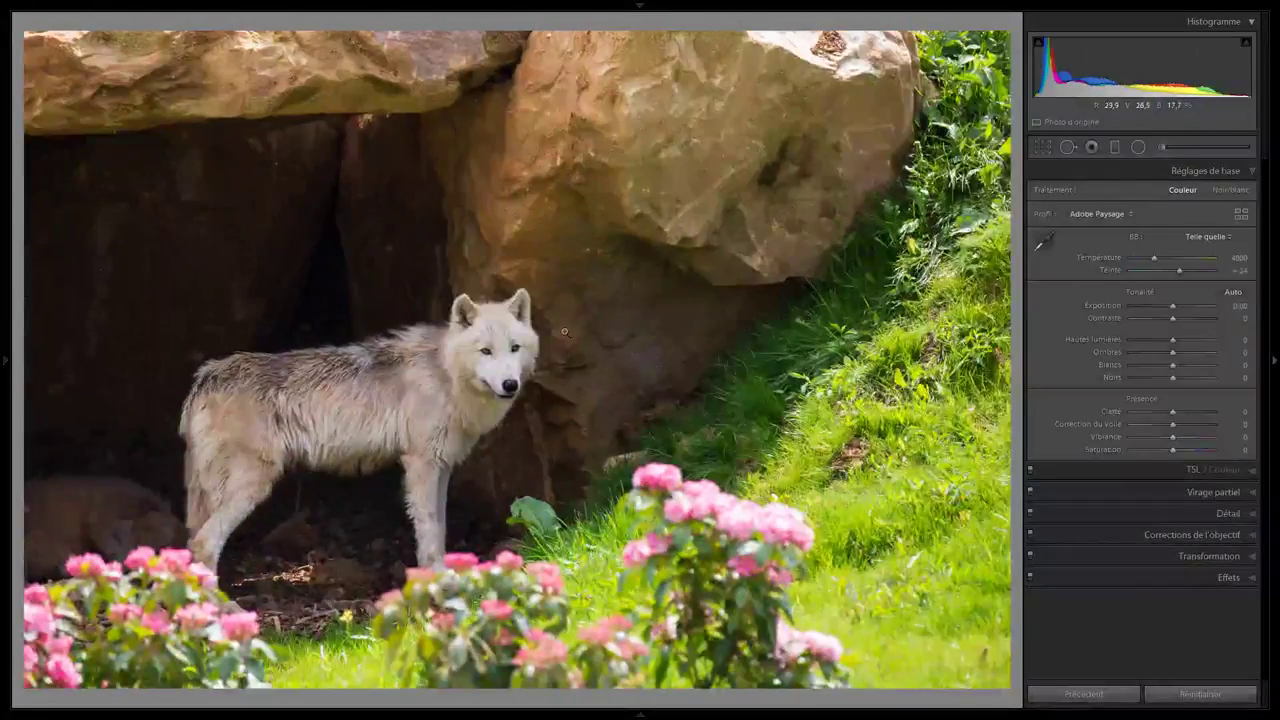
pyautogui.press('Right')
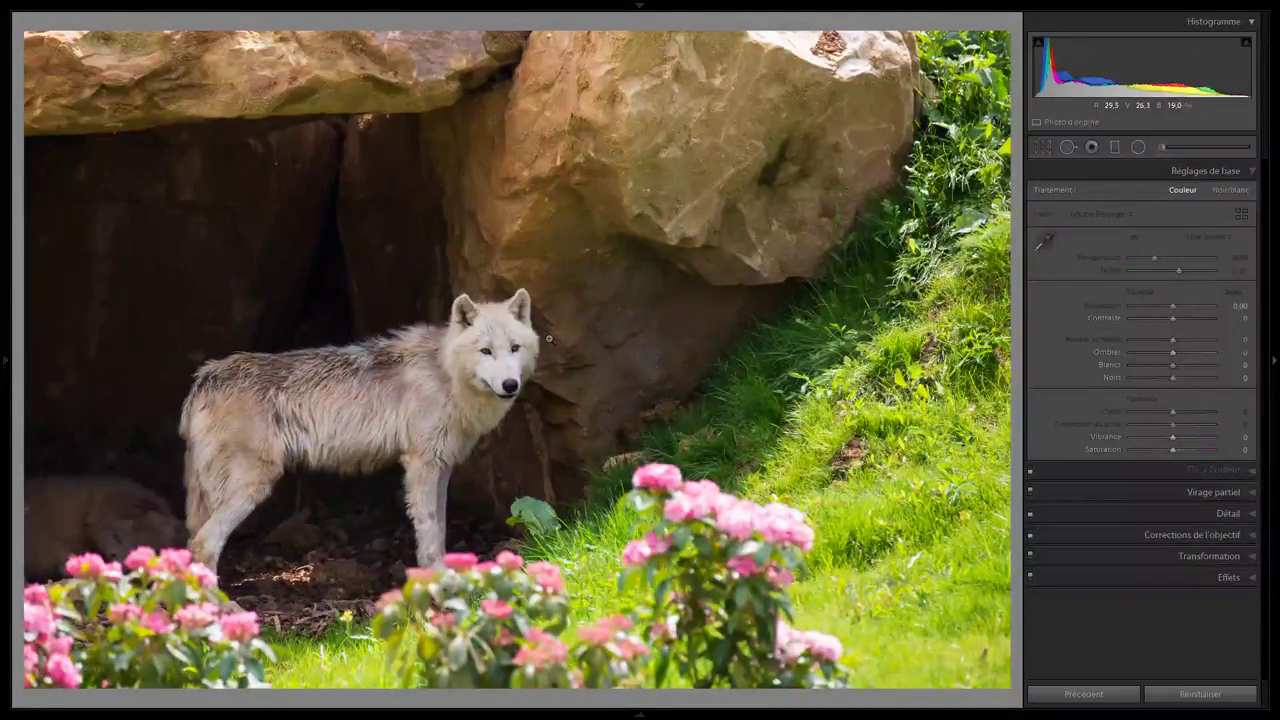
pyautogui.press('Right')
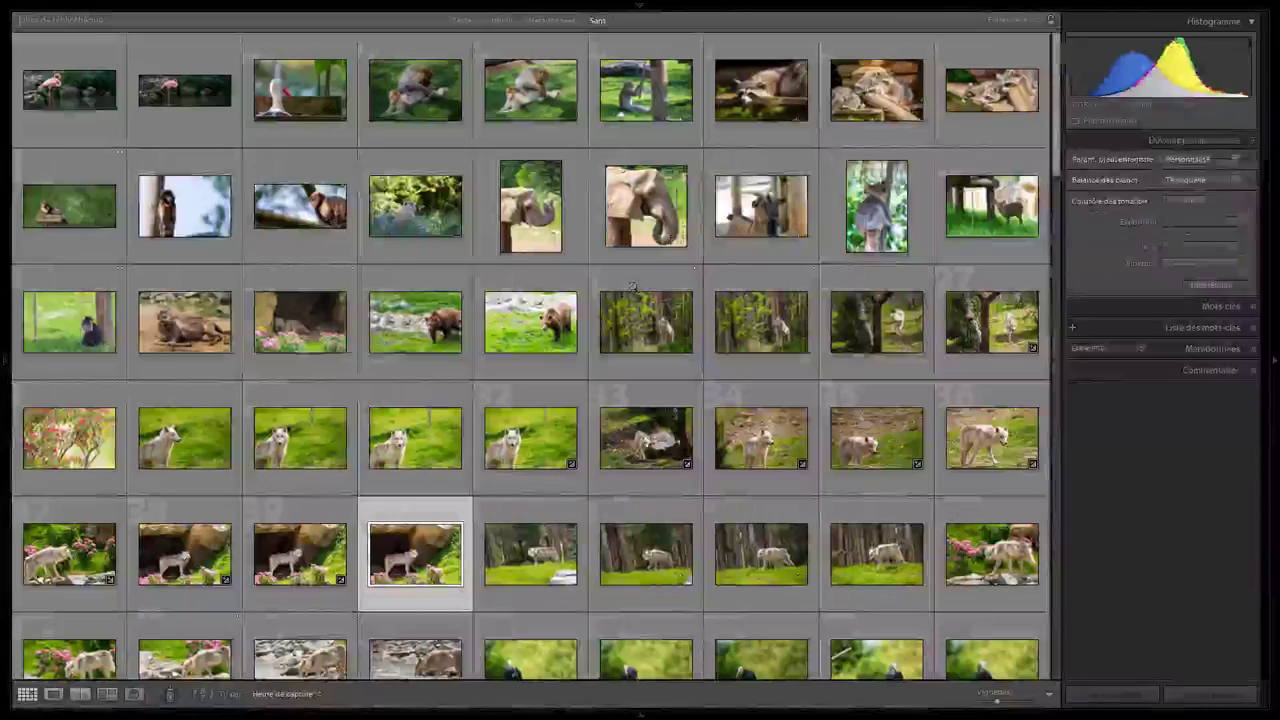
# Review the photos of the white wolf walking in front of the wooden trunks, comparing its poses and gaze.
pyautogui.scroll(-3, 535, 262)
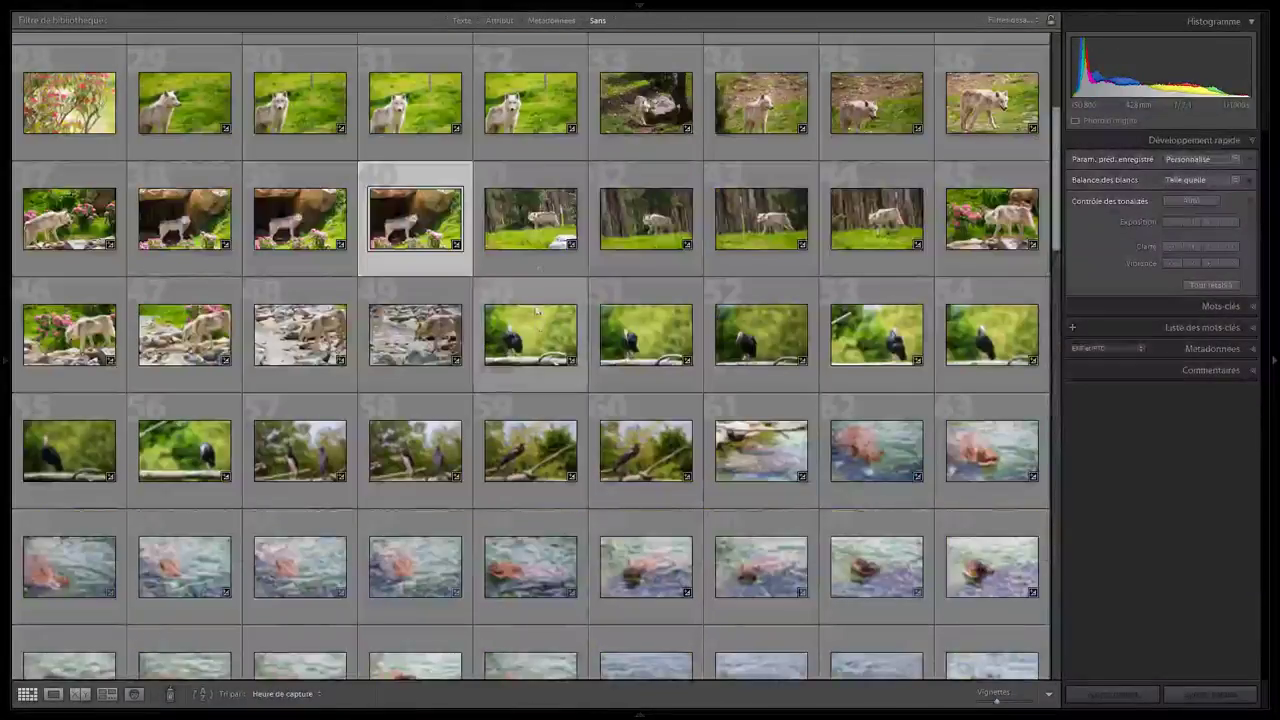
pyautogui.doubleClick(537, 226)
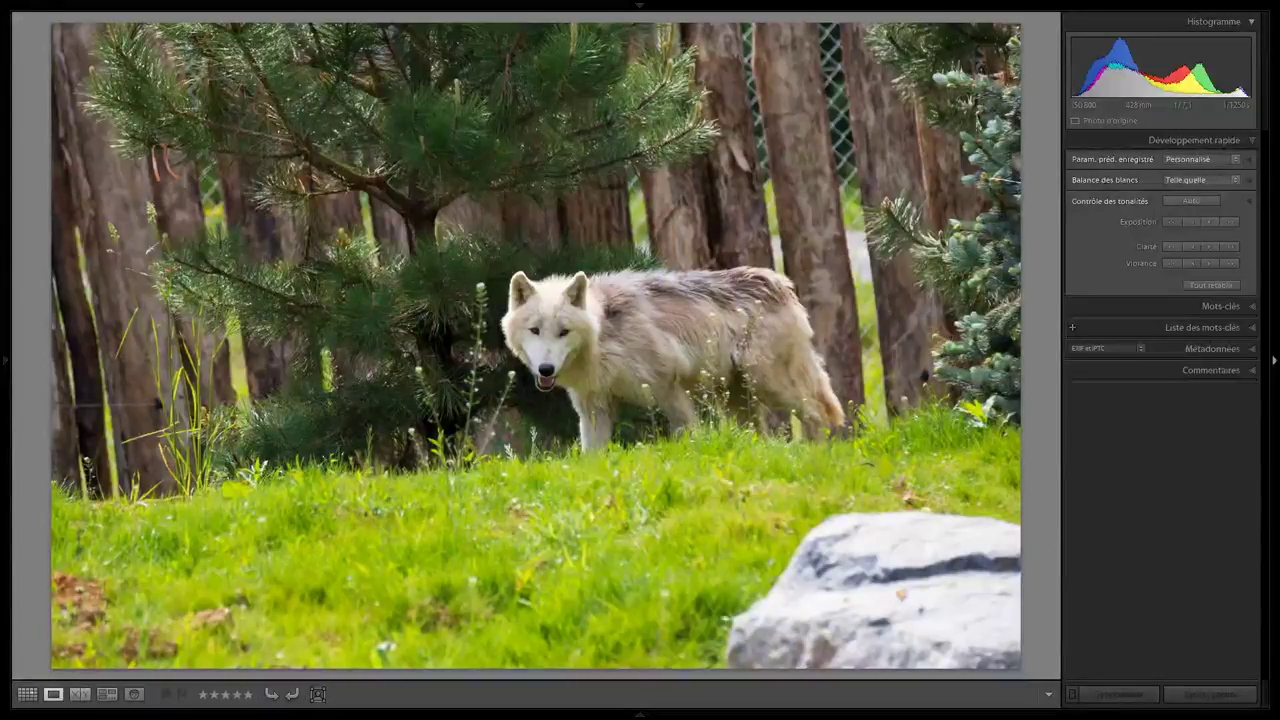
pyautogui.press('Right')
pyautogui.press('Right')
pyautogui.press('Right')
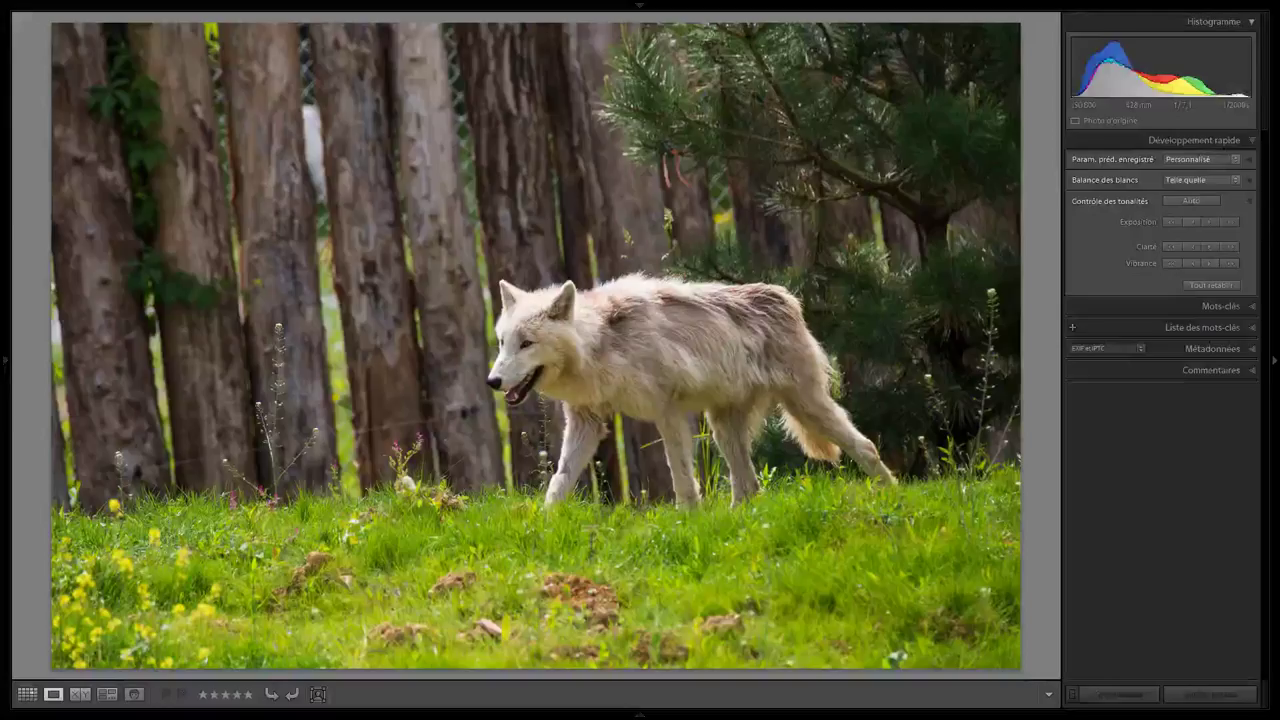
pyautogui.press('Right')
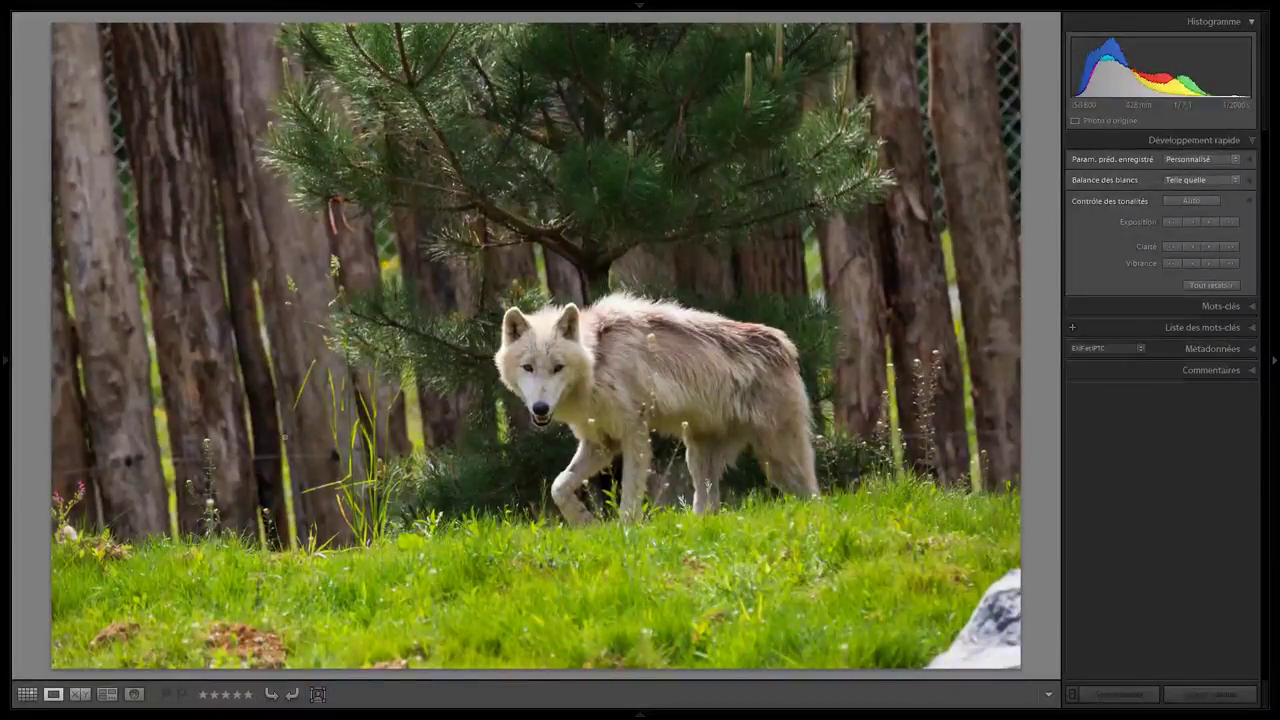
pyautogui.press('Left')
pyautogui.press('Left')
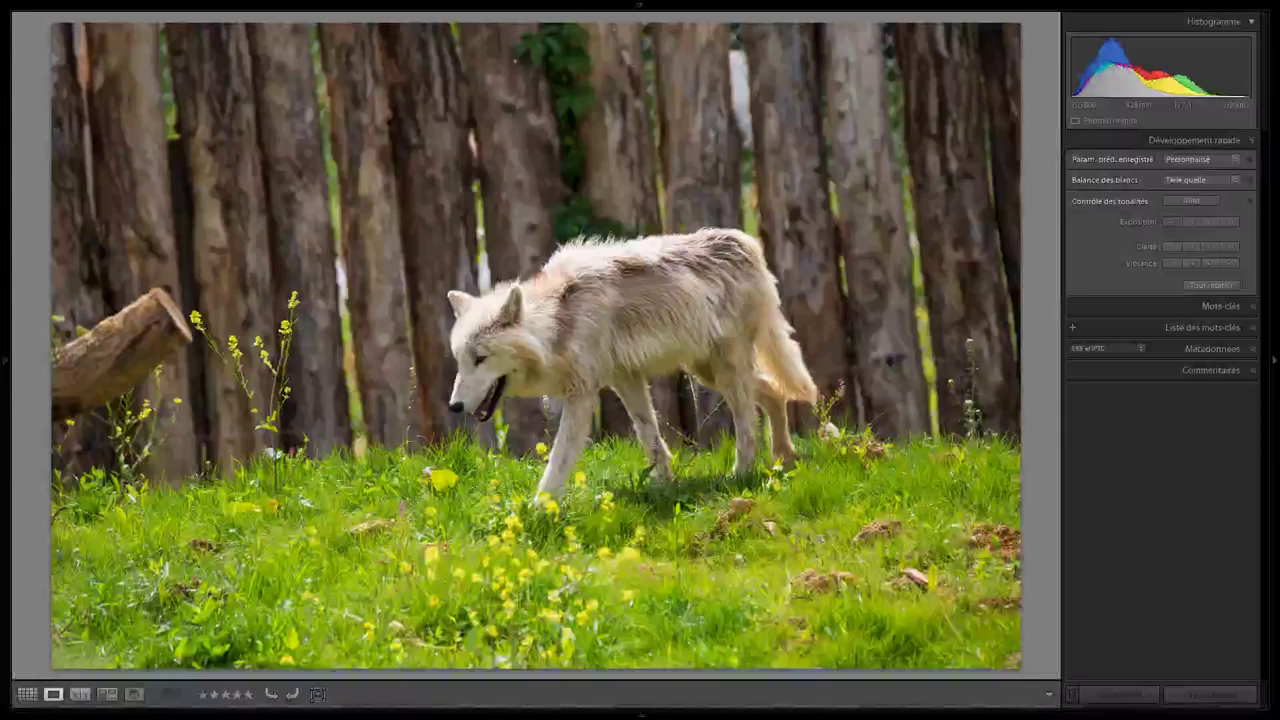
# Go on to the photo of the wolf walking past pink flowers with a second animal behind, and compare it with its neighbour.
pyautogui.press('Right')
pyautogui.press('Right')
pyautogui.press('Right')
pyautogui.press('Right')
pyautogui.press('Right')
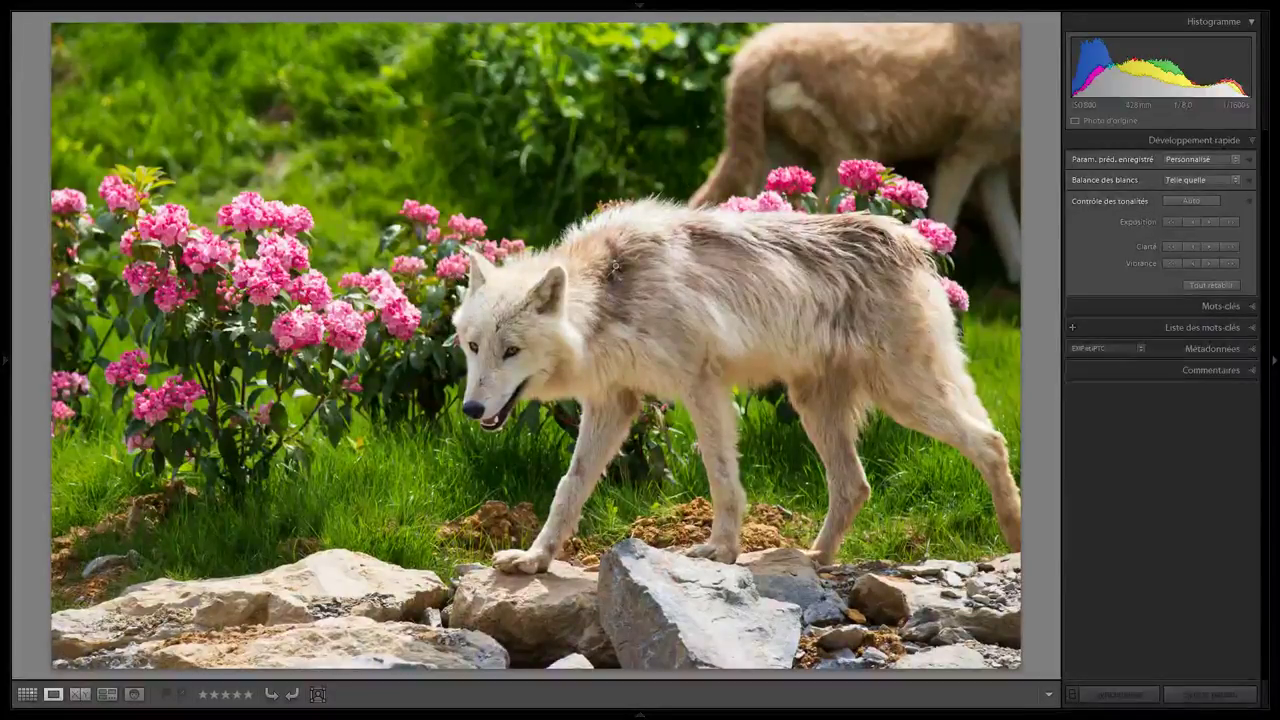
pyautogui.press('Right')
pyautogui.press('Left')
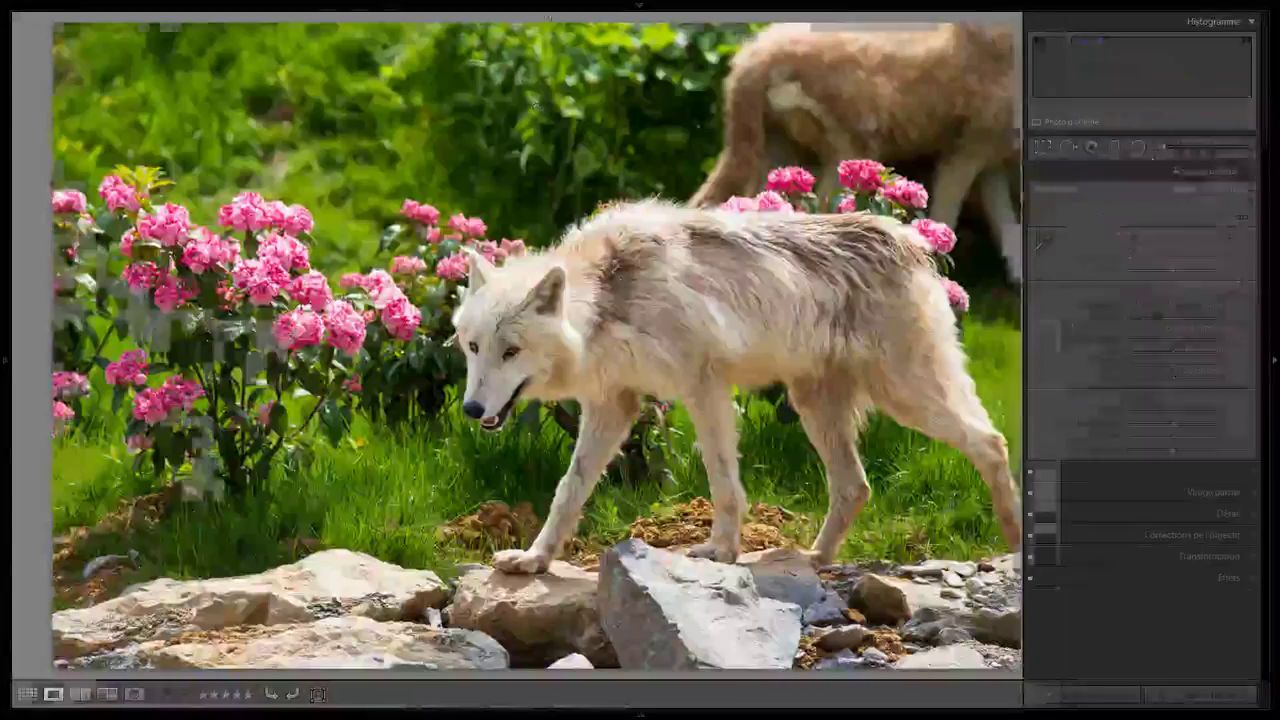
# Crop off the upper strip of the wolf and pink flowers photo to cut away much of the second animal.
pyautogui.press('d')
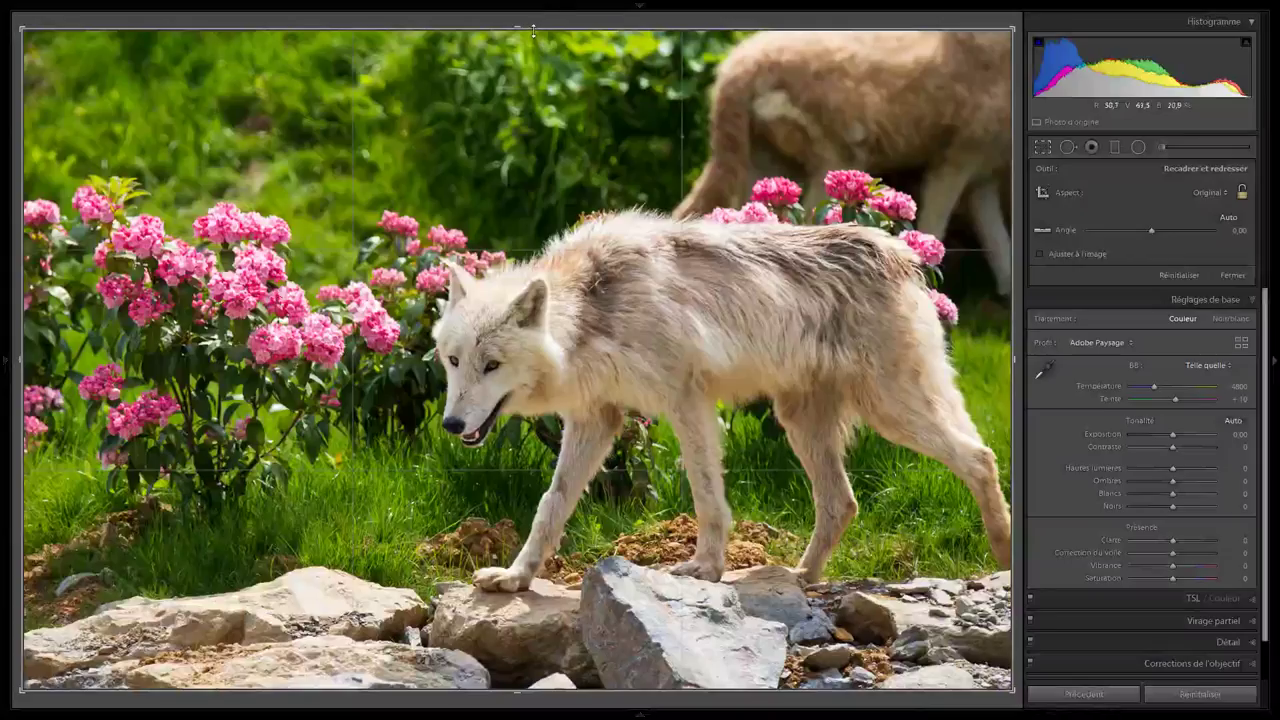
pyautogui.press('r')
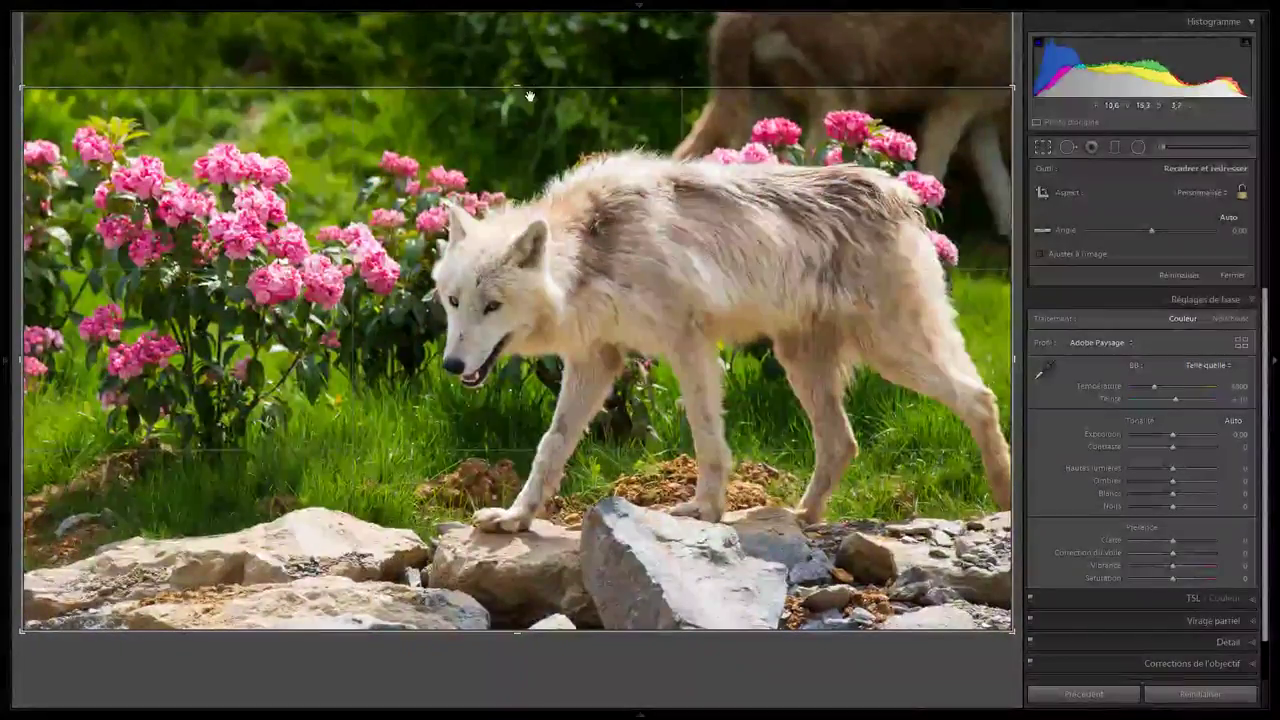
pyautogui.press('r')
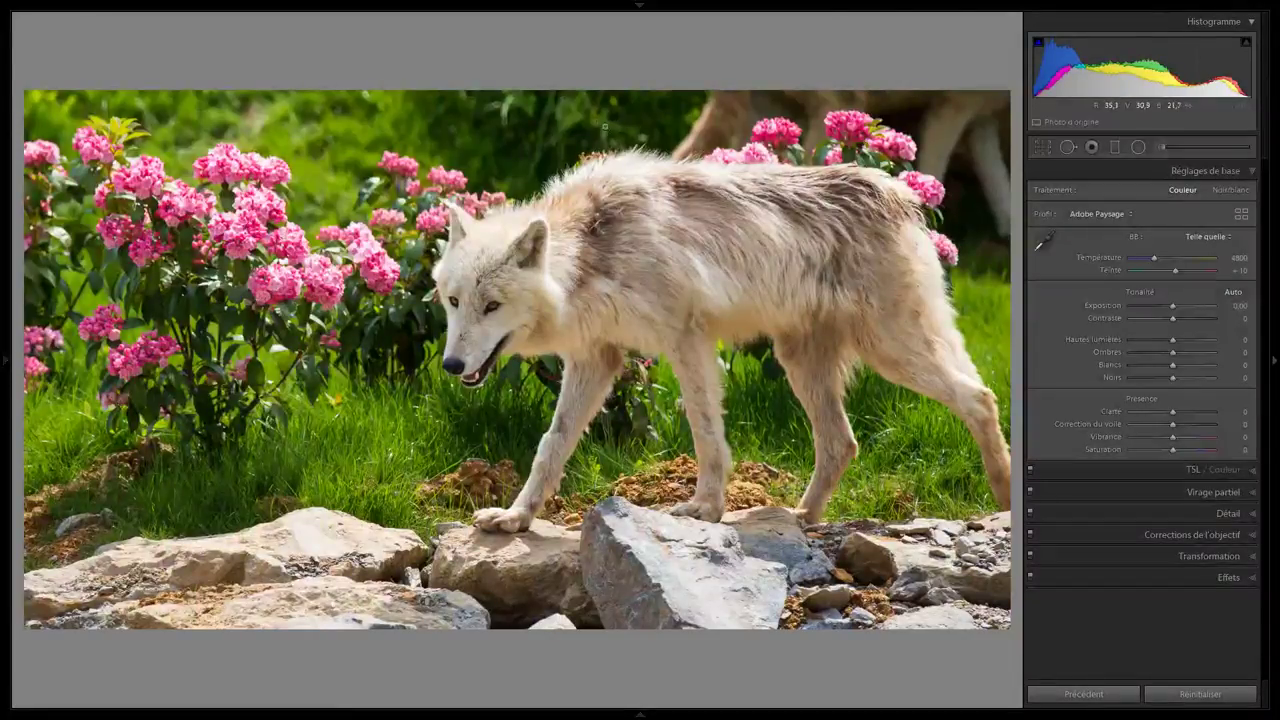
pyautogui.click(660, 156)
pyautogui.click(530, 178)
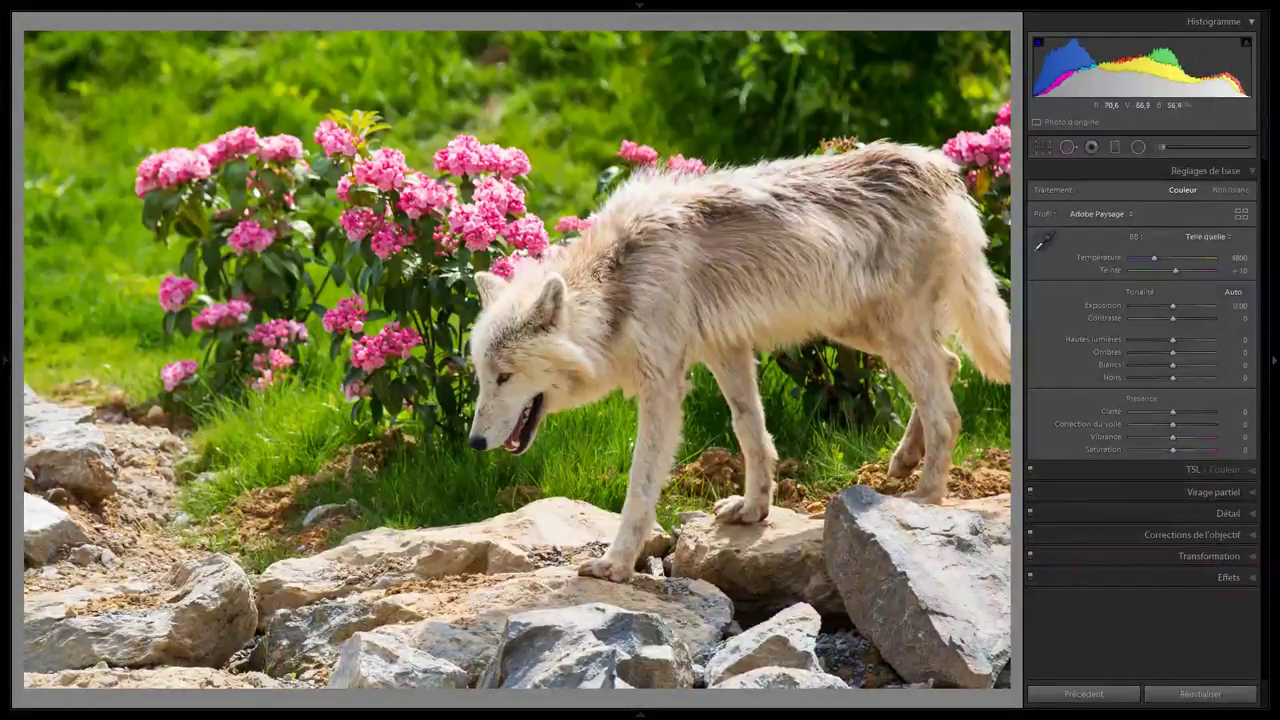
# Review the photos of the wolf walking over the rocks beside the stream, comparing the background and framing.
pyautogui.press('g')
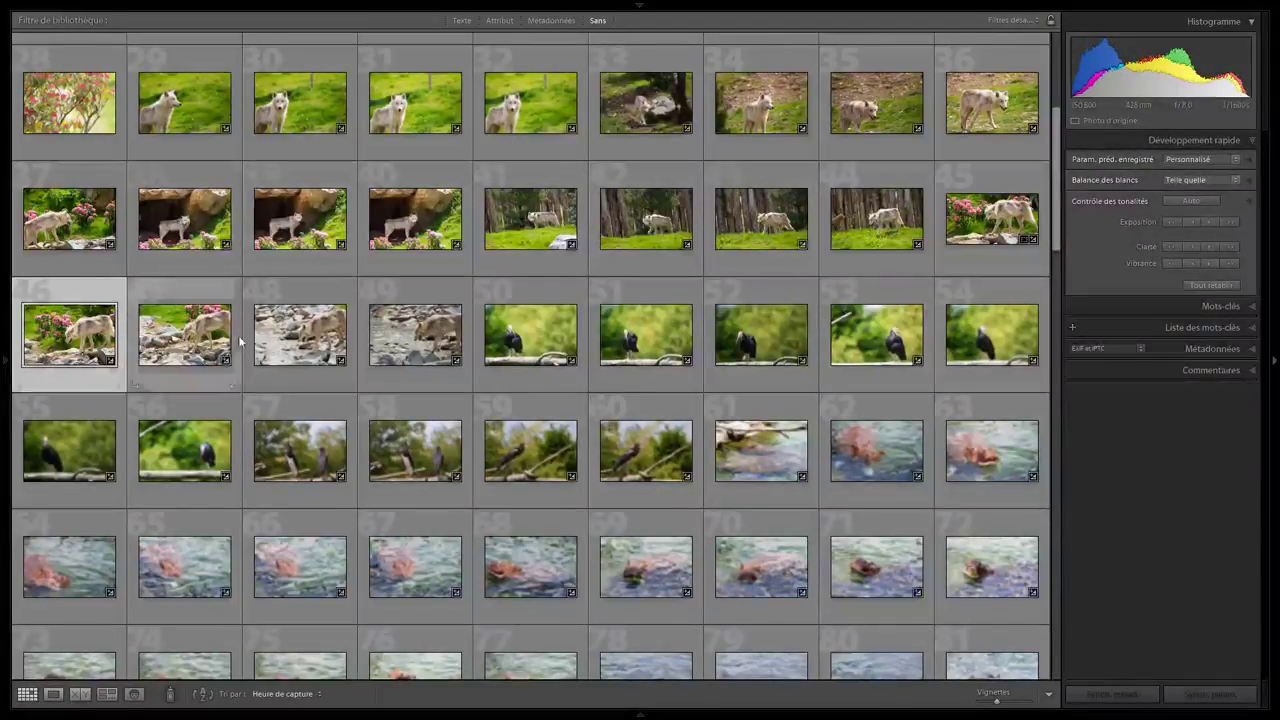
pyautogui.click(183, 355)
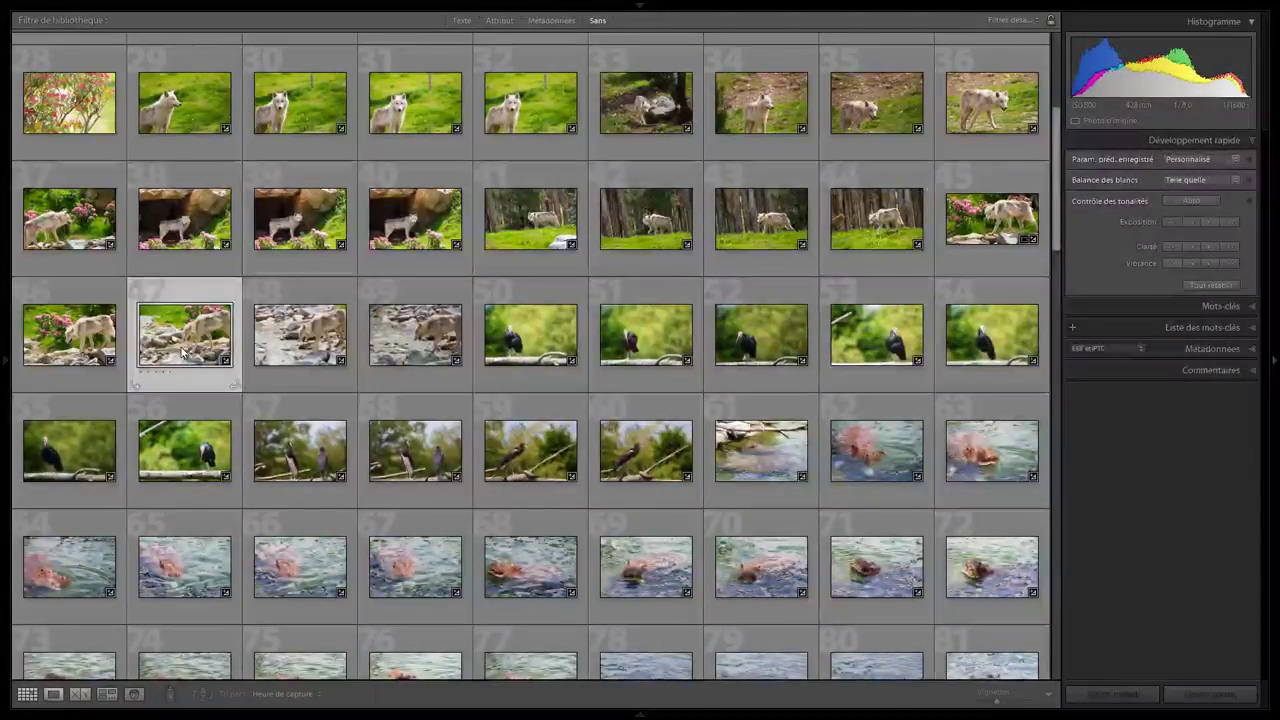
pyautogui.doubleClick(183, 350)
pyautogui.press('Right')
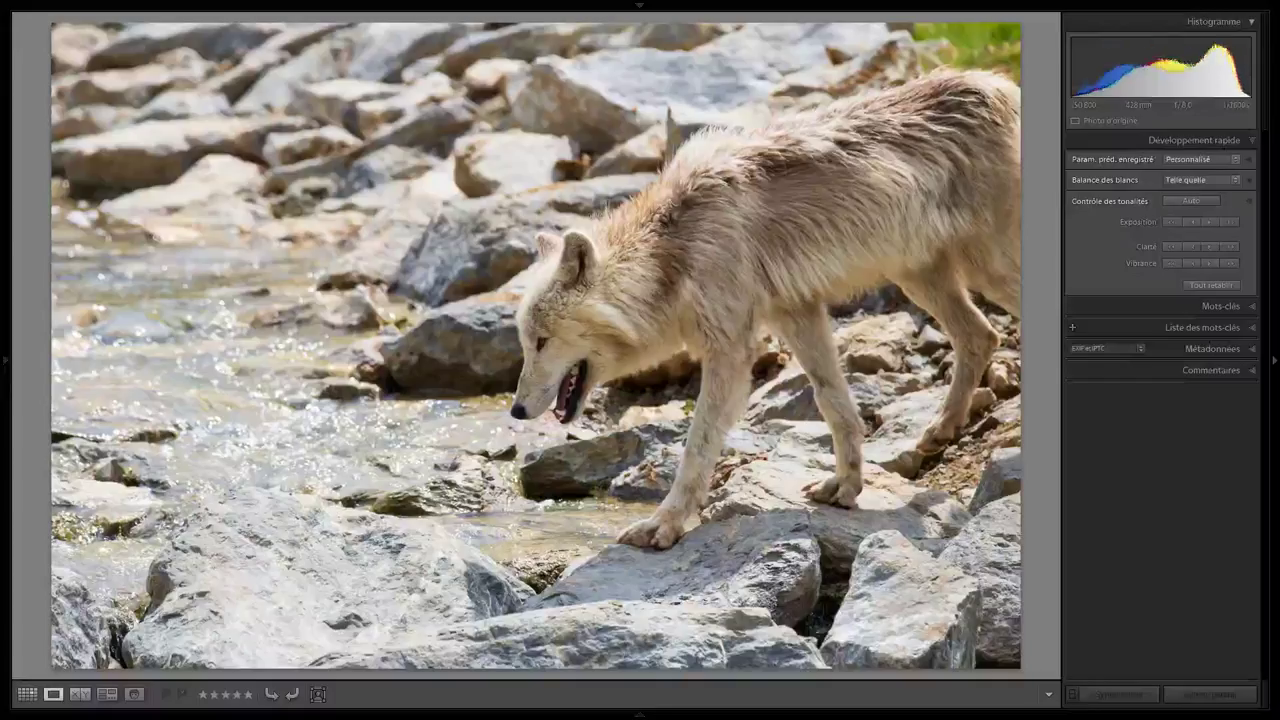
pyautogui.press('Right')
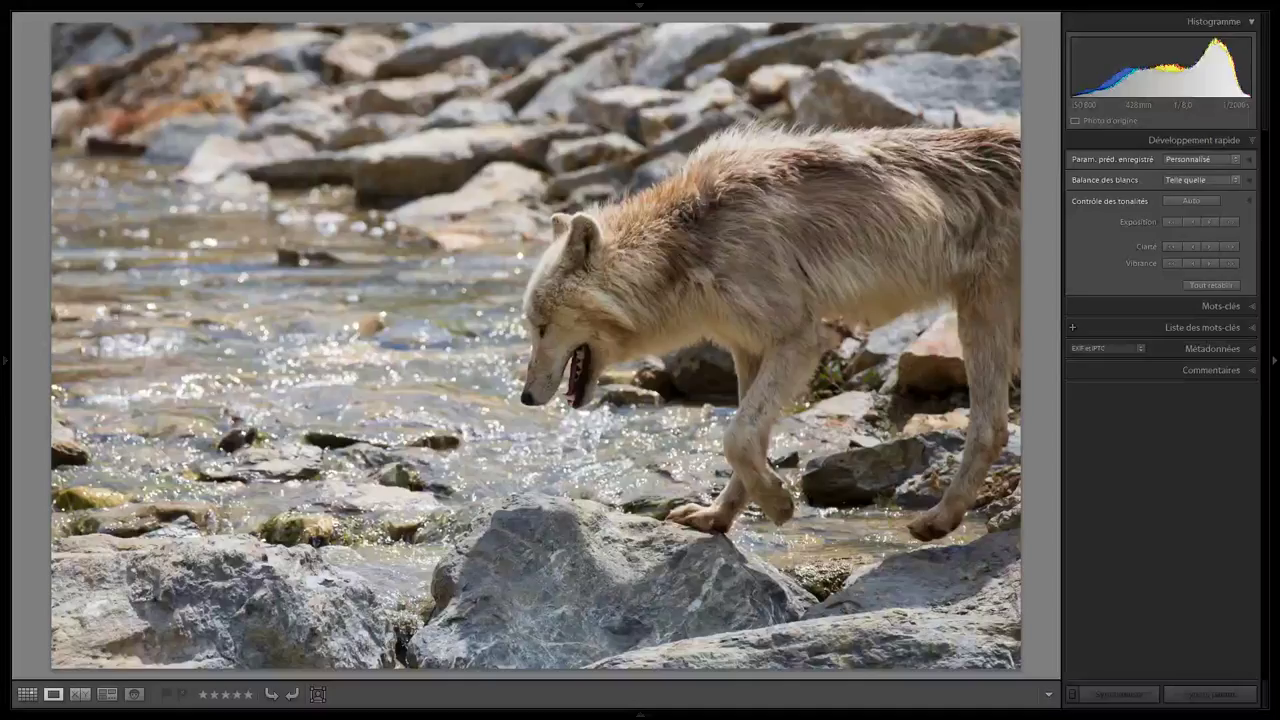
pyautogui.press('Right')
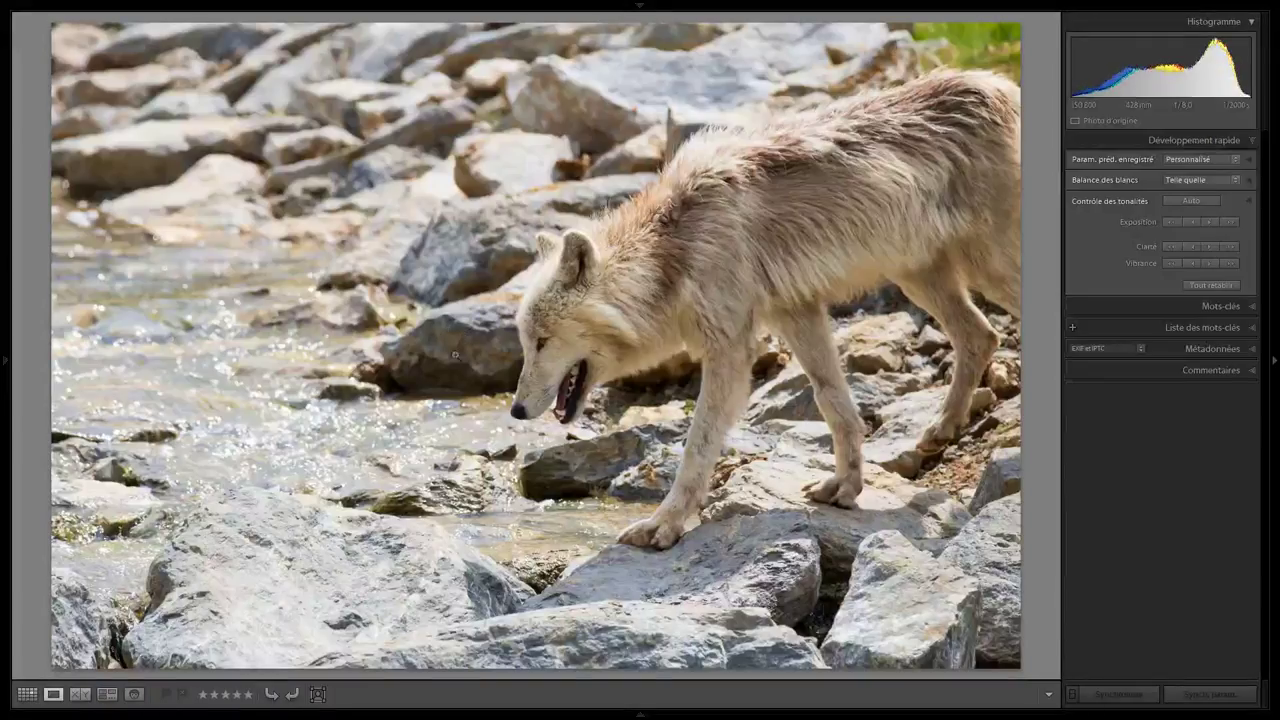
pyautogui.press('Right')
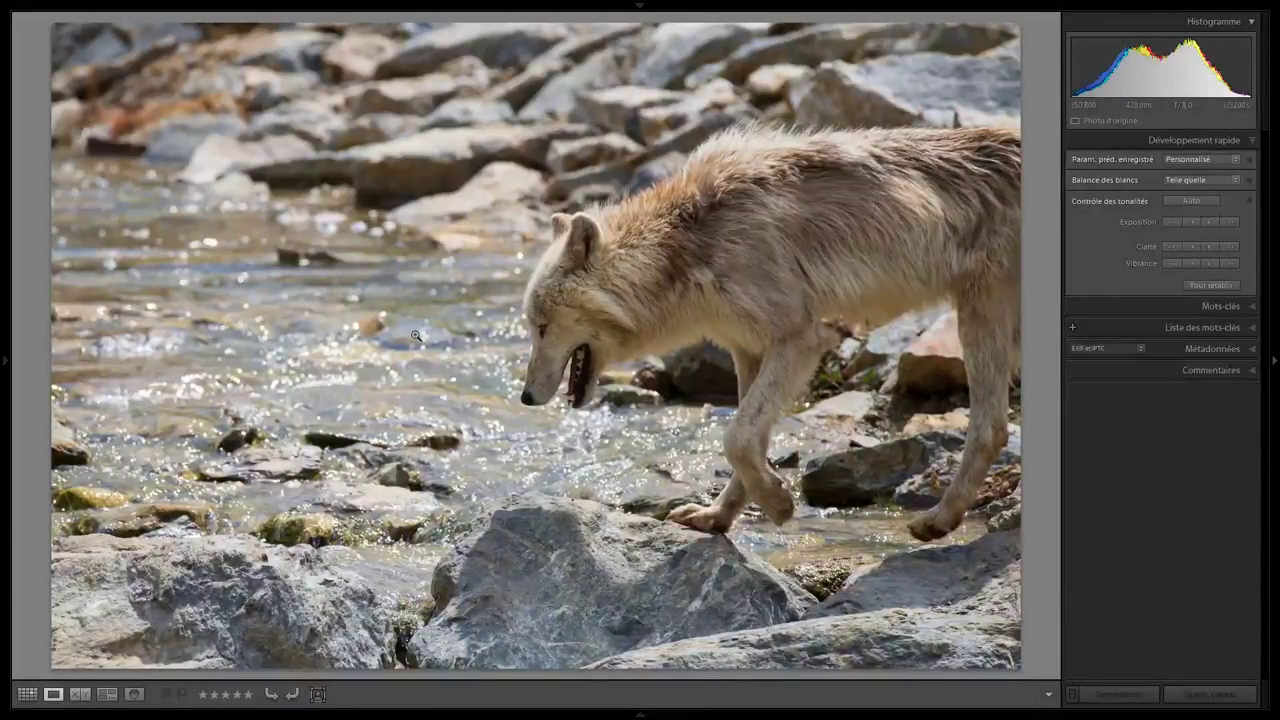
pyautogui.press('Right')
pyautogui.press('Right')
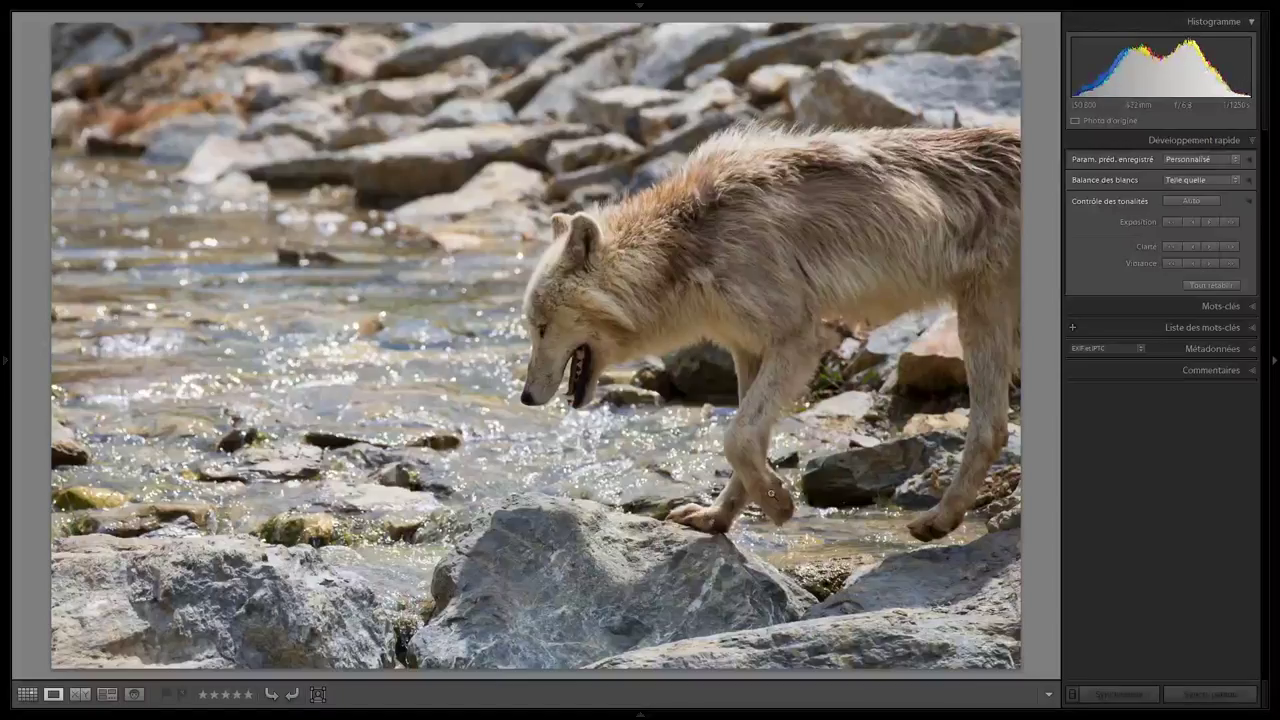
pyautogui.press('Right')
pyautogui.press('Right')
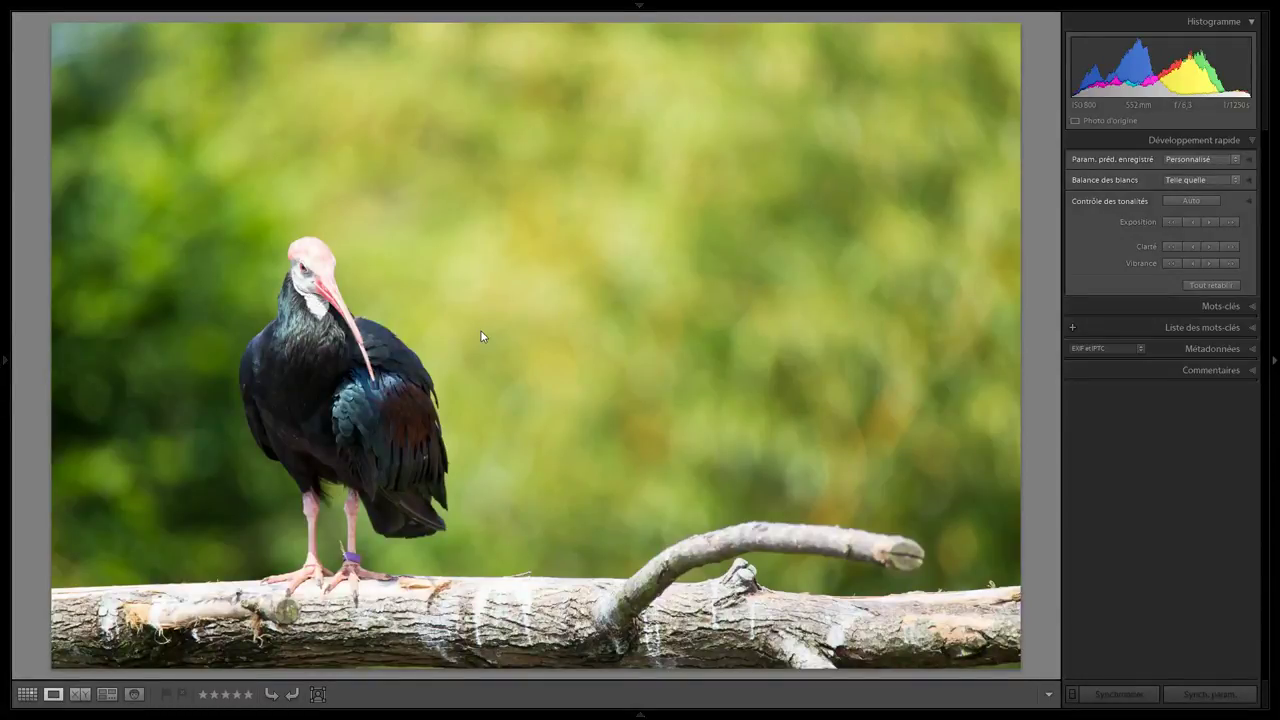
# Open the first photo of the black bird on the log for developing and examine its head up close.
pyautogui.press('g')
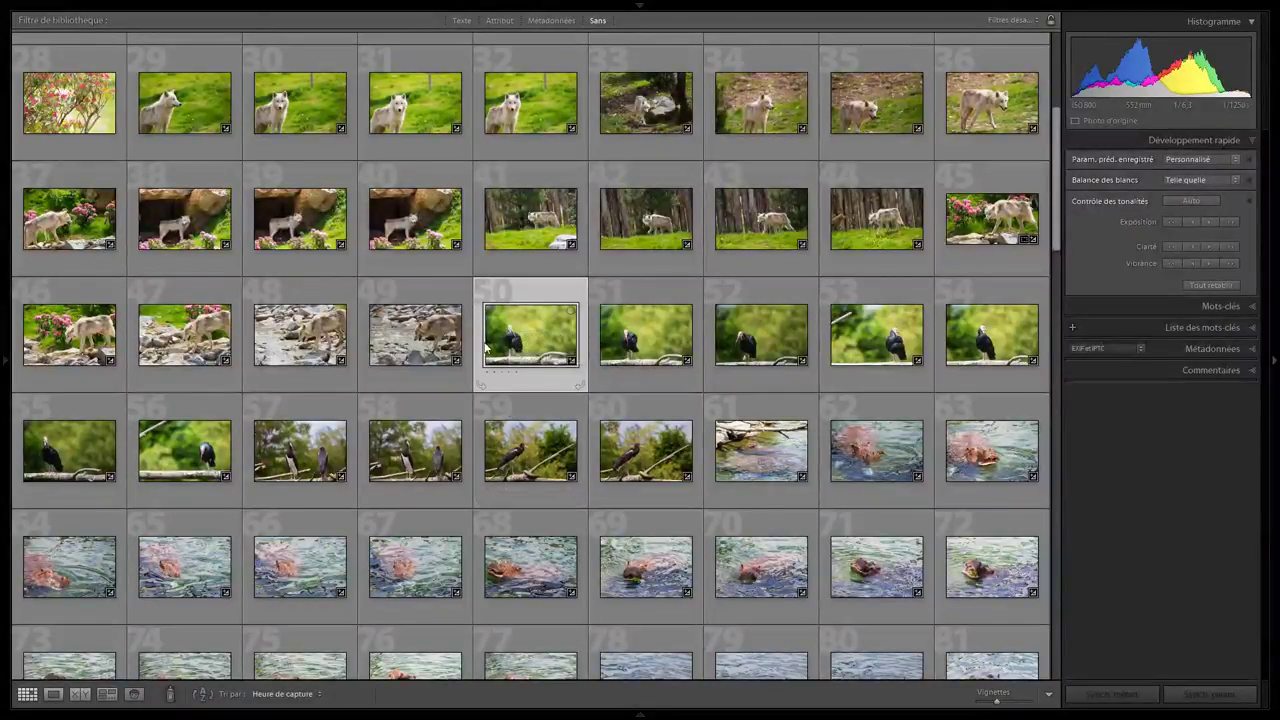
pyautogui.doubleClick(512, 335)
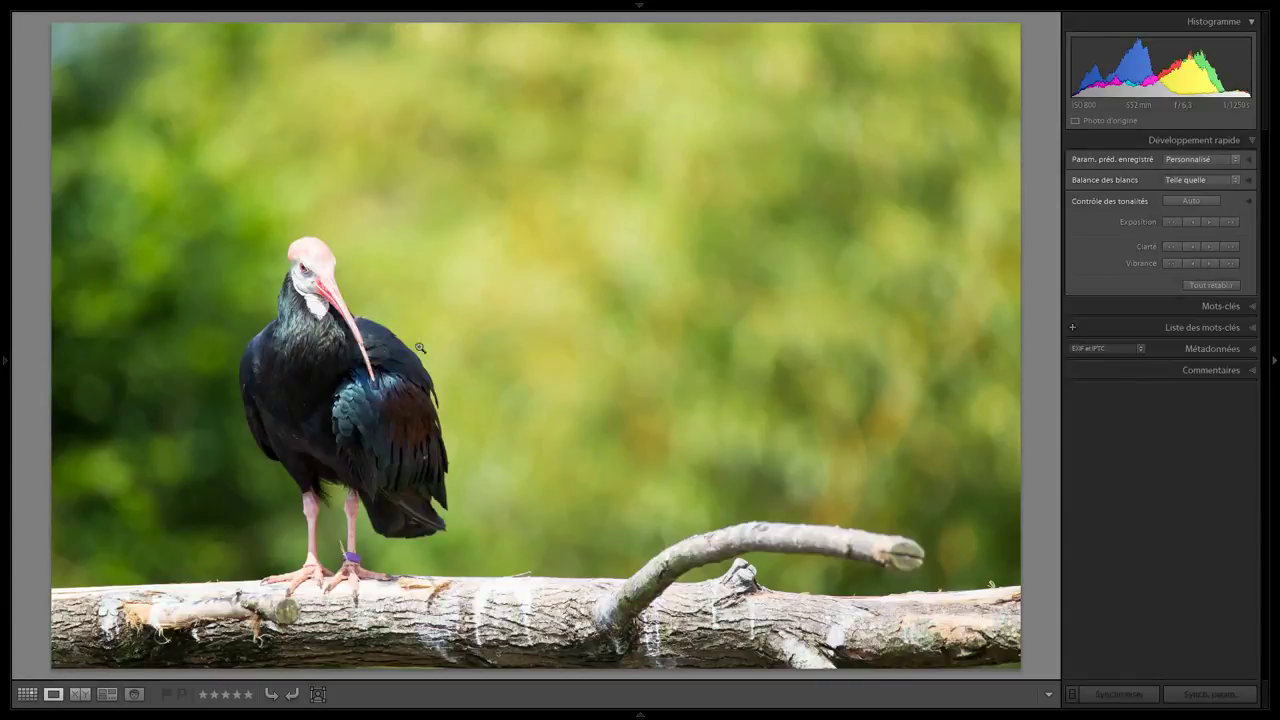
pyautogui.click(305, 282)
pyautogui.click(557, 358)
pyautogui.press('d')
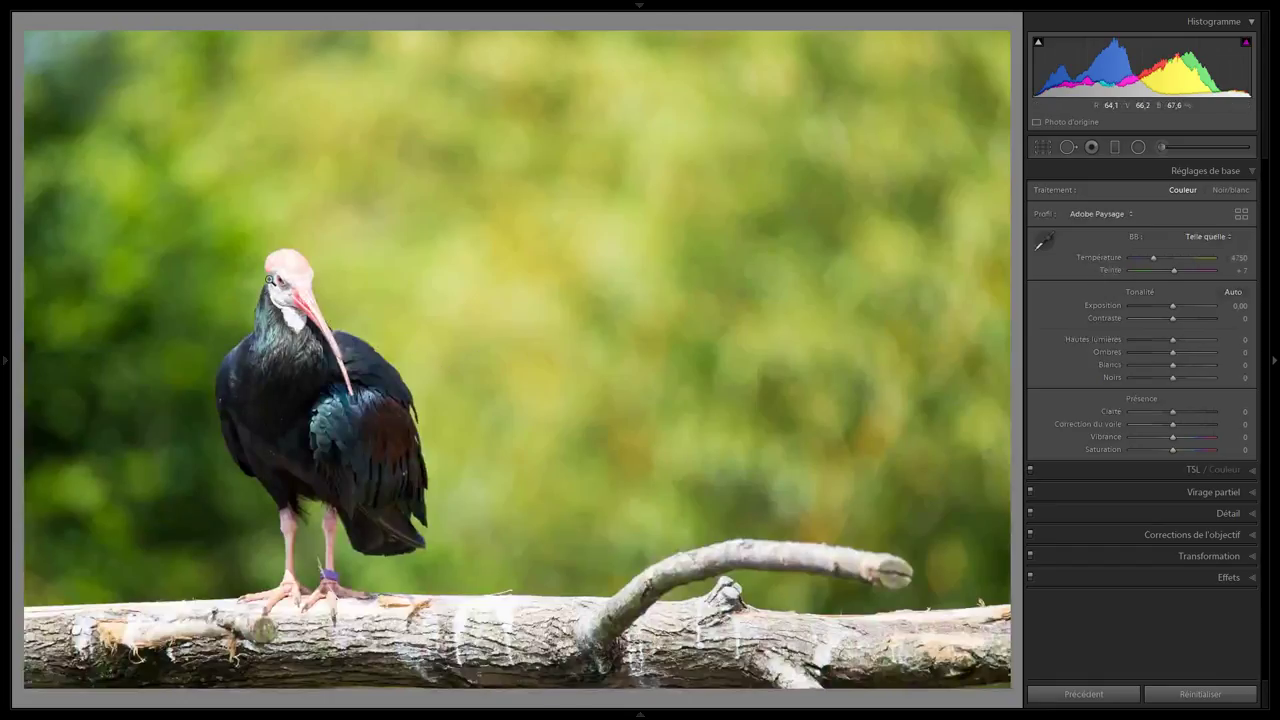
pyautogui.click(268, 280)
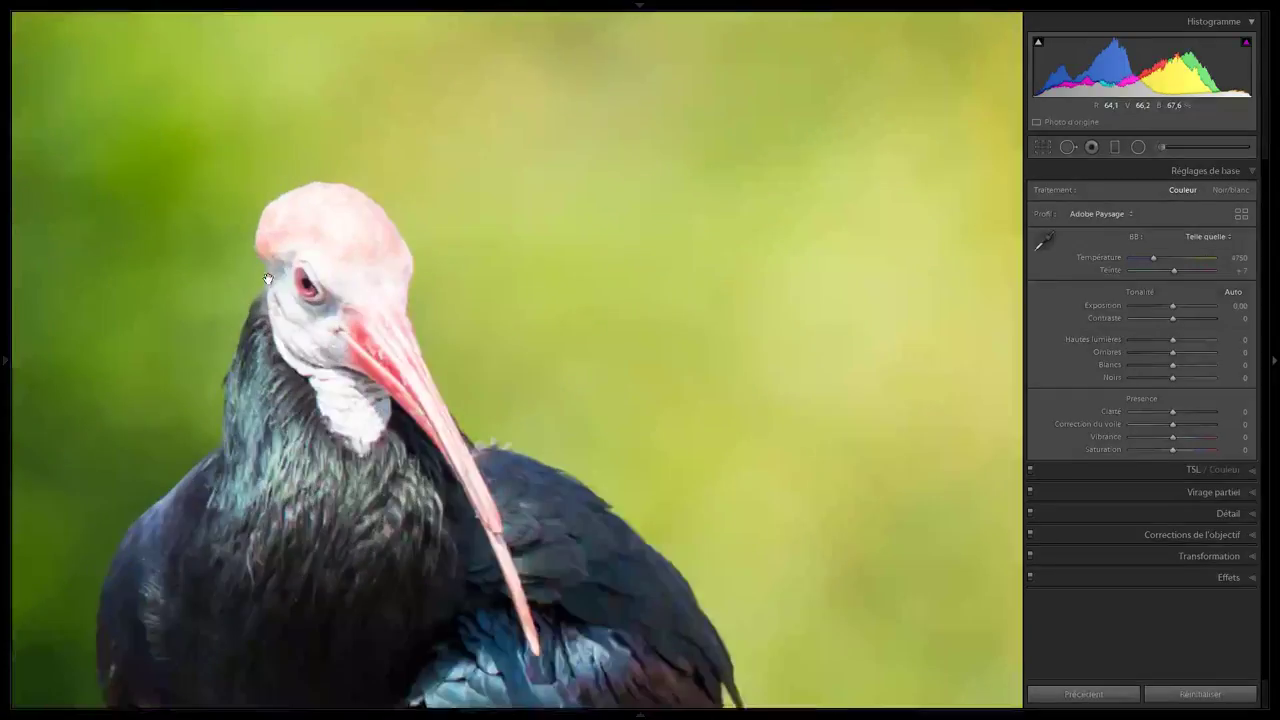
pyautogui.click(268, 280)
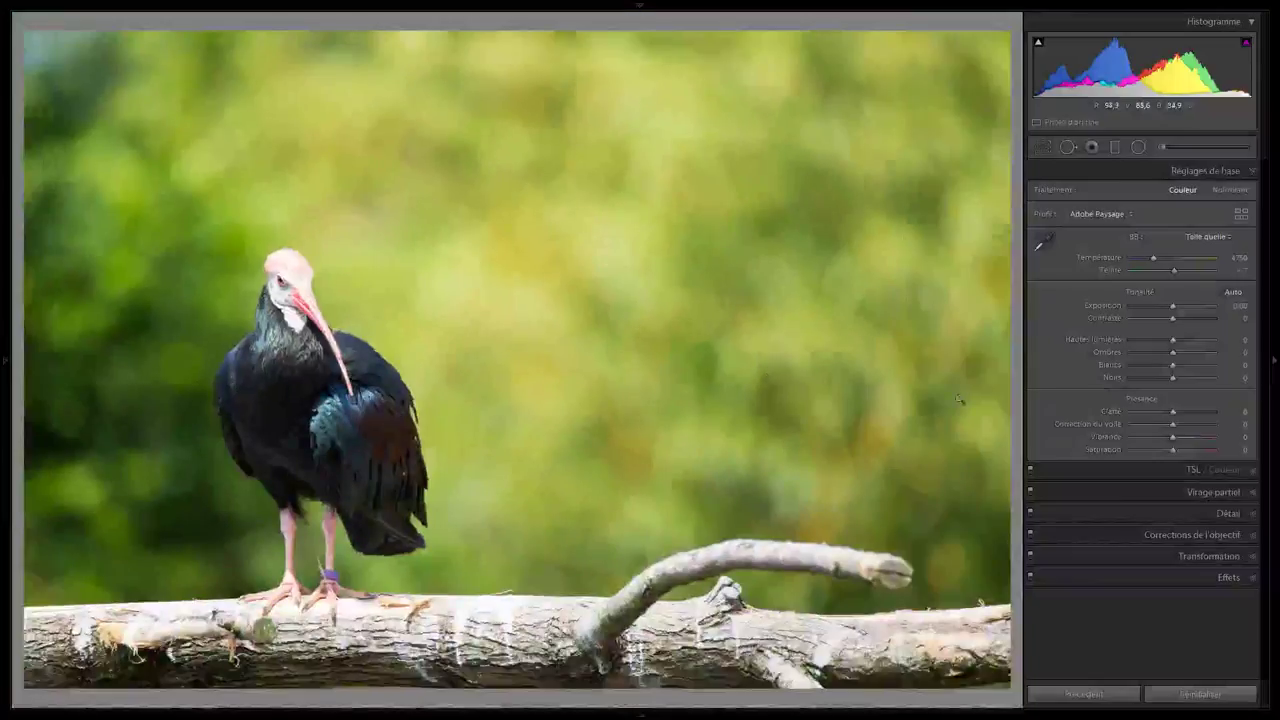
# Set the bird photo's highlights to -100 and exposure to -0.20, and check the head detail up close.
pyautogui.moveTo(1154, 341); pyautogui.dragTo(1120, 337)
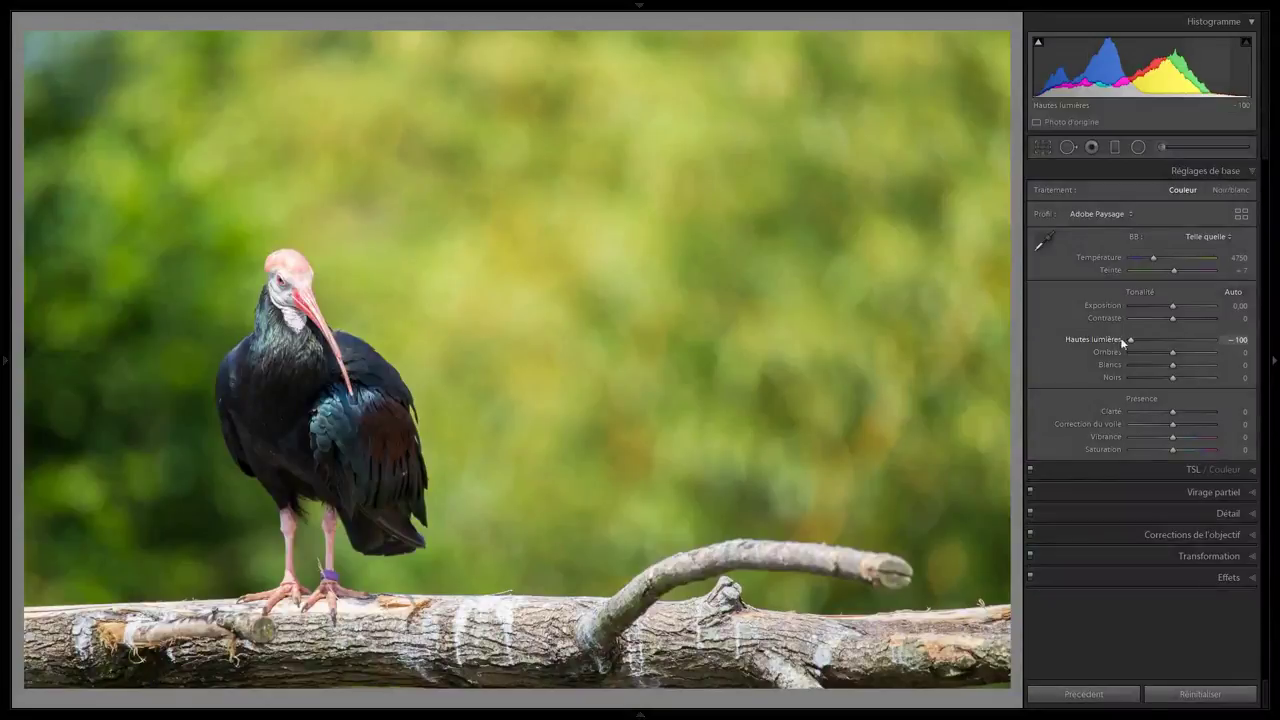
pyautogui.click(1171, 304)
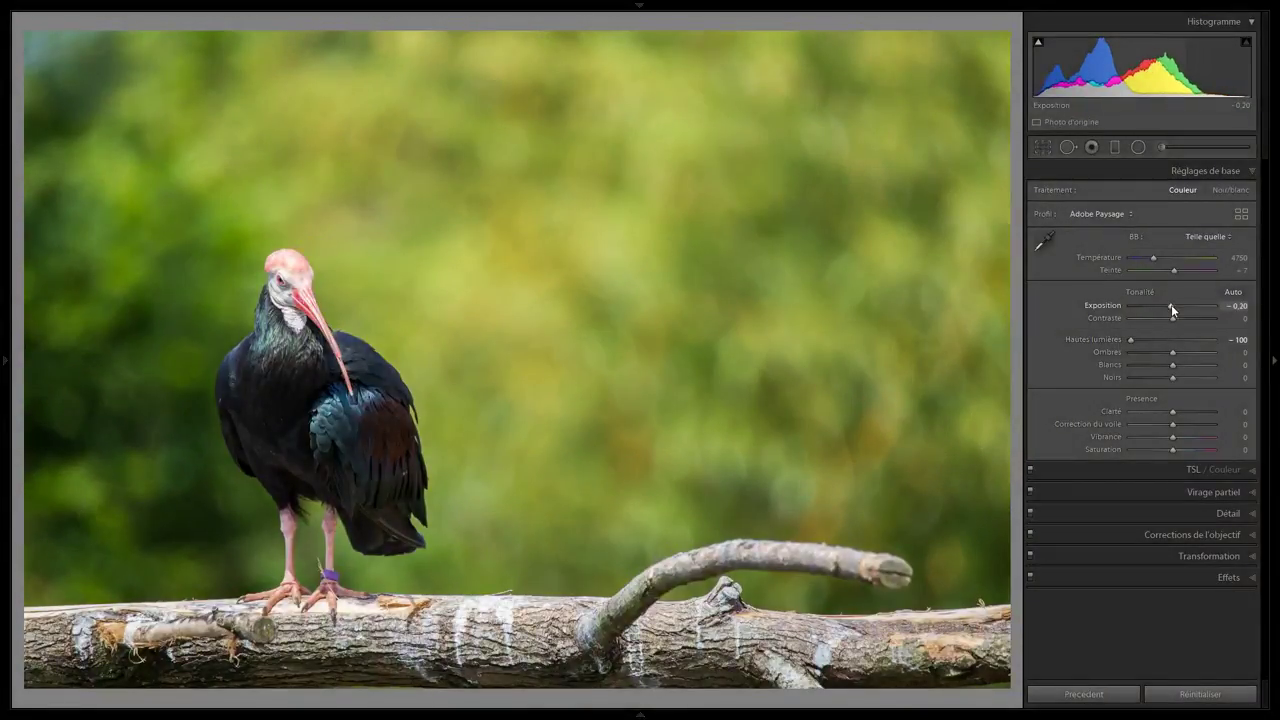
pyautogui.click(270, 290)
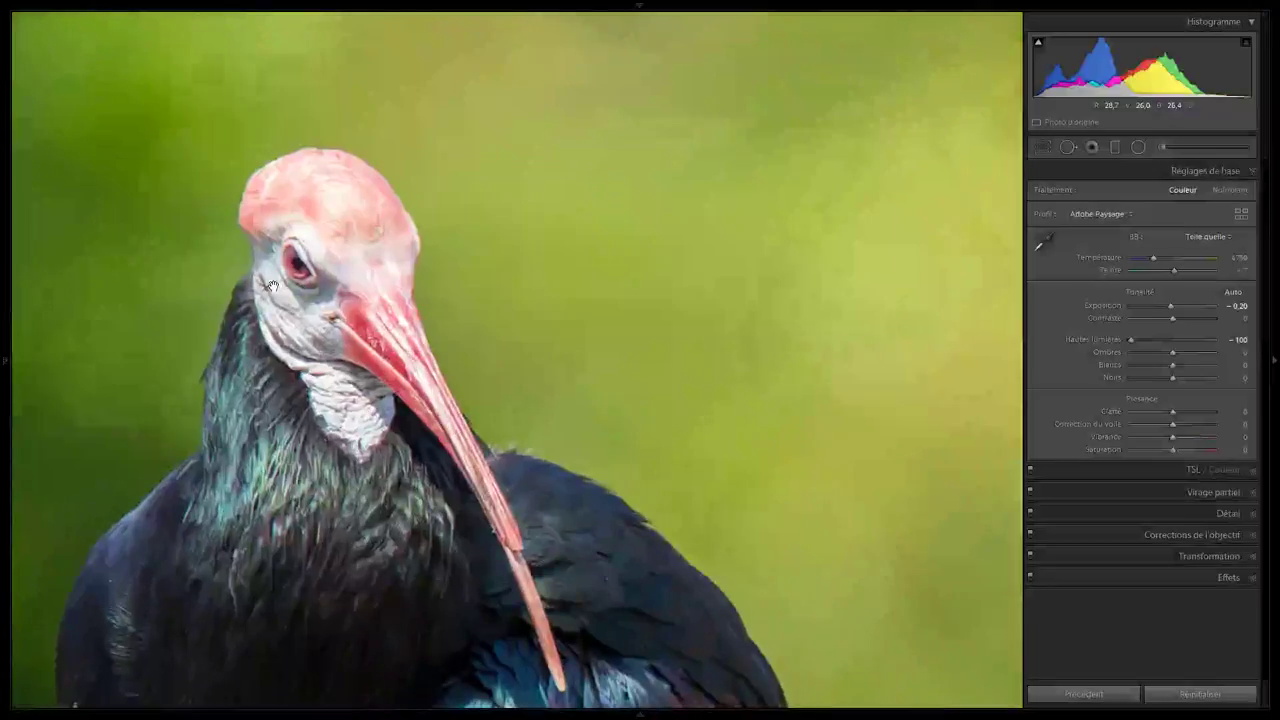
pyautogui.click(342, 216)
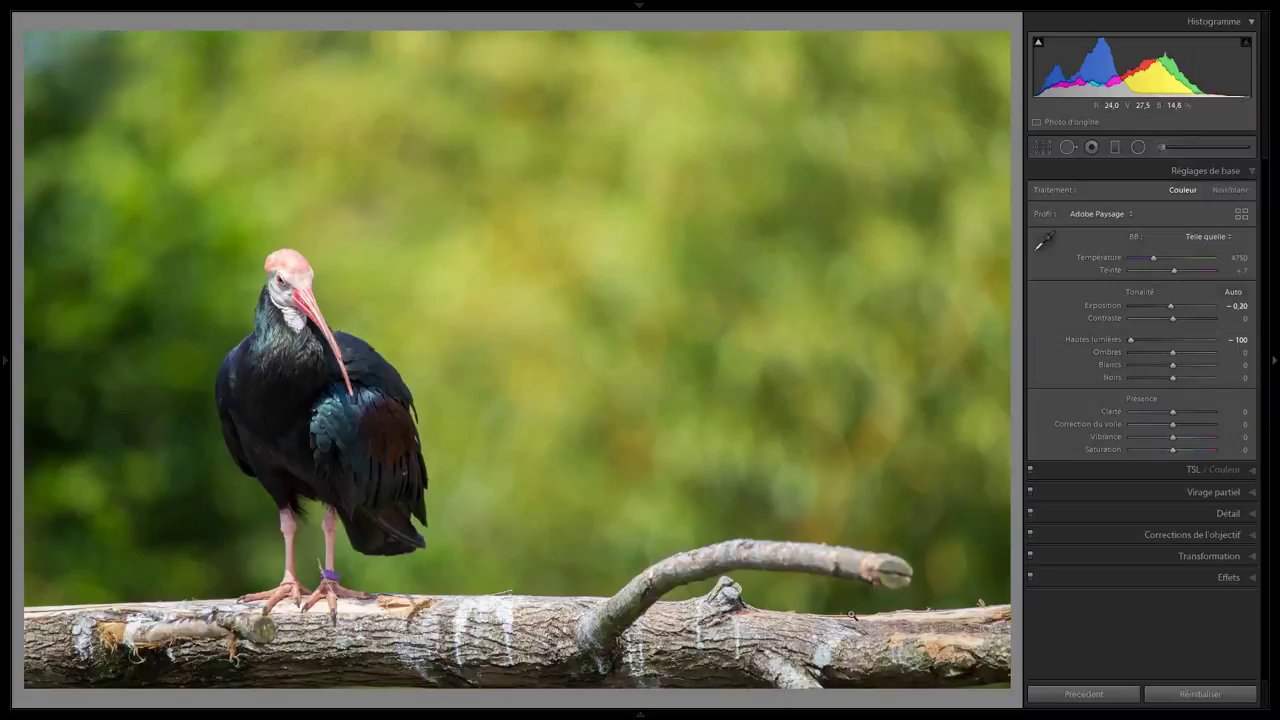
# Compare the bird photo before and after the tone corrections.
pyautogui.press('\\')
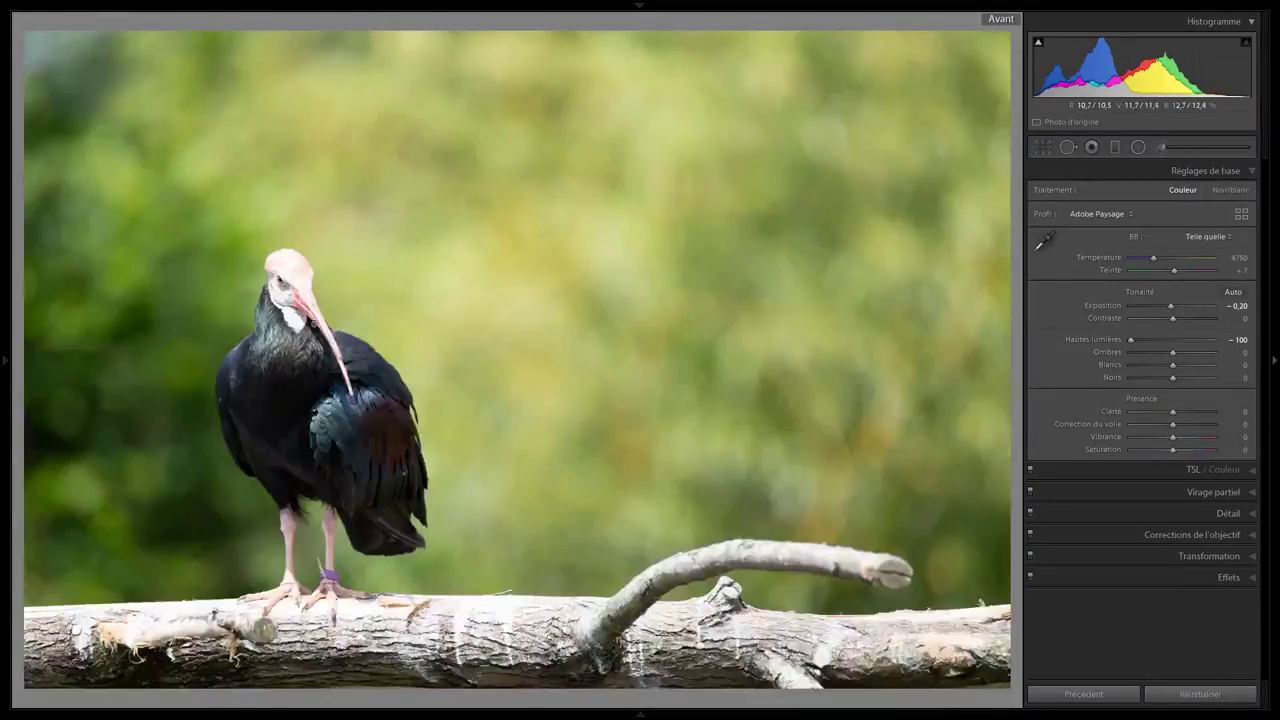
pyautogui.press('\\')
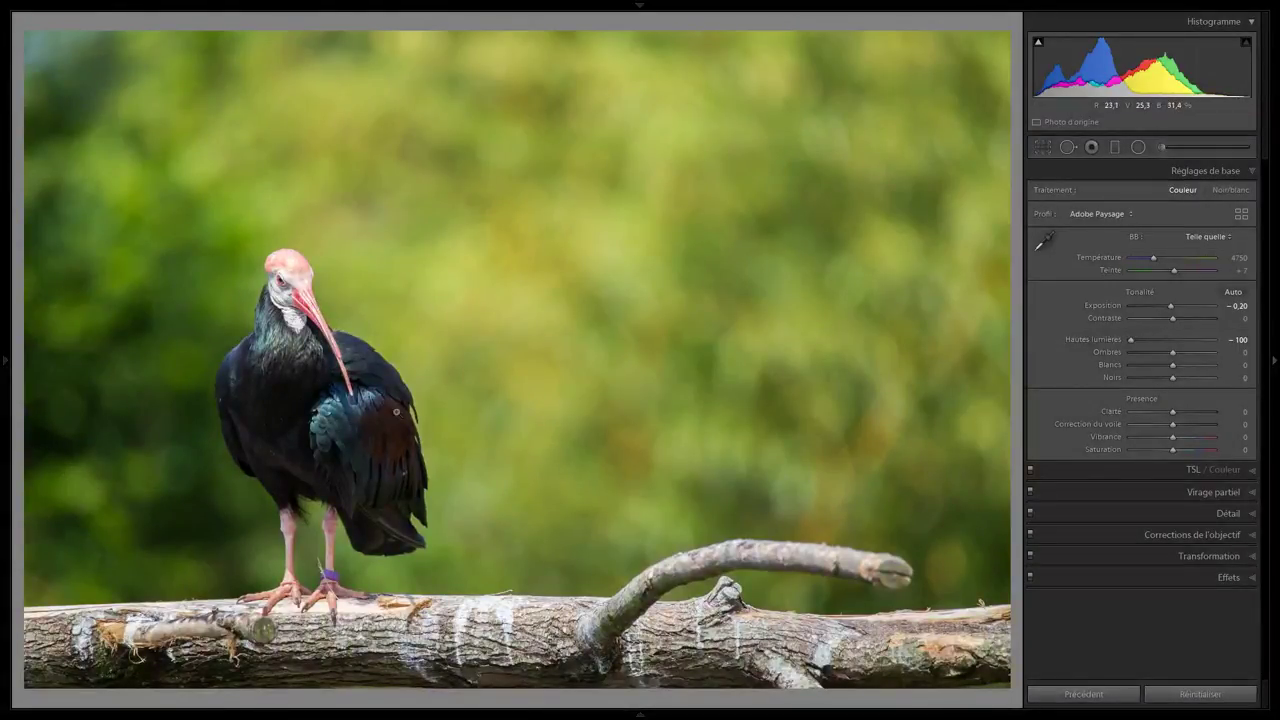
pyautogui.press('\\')
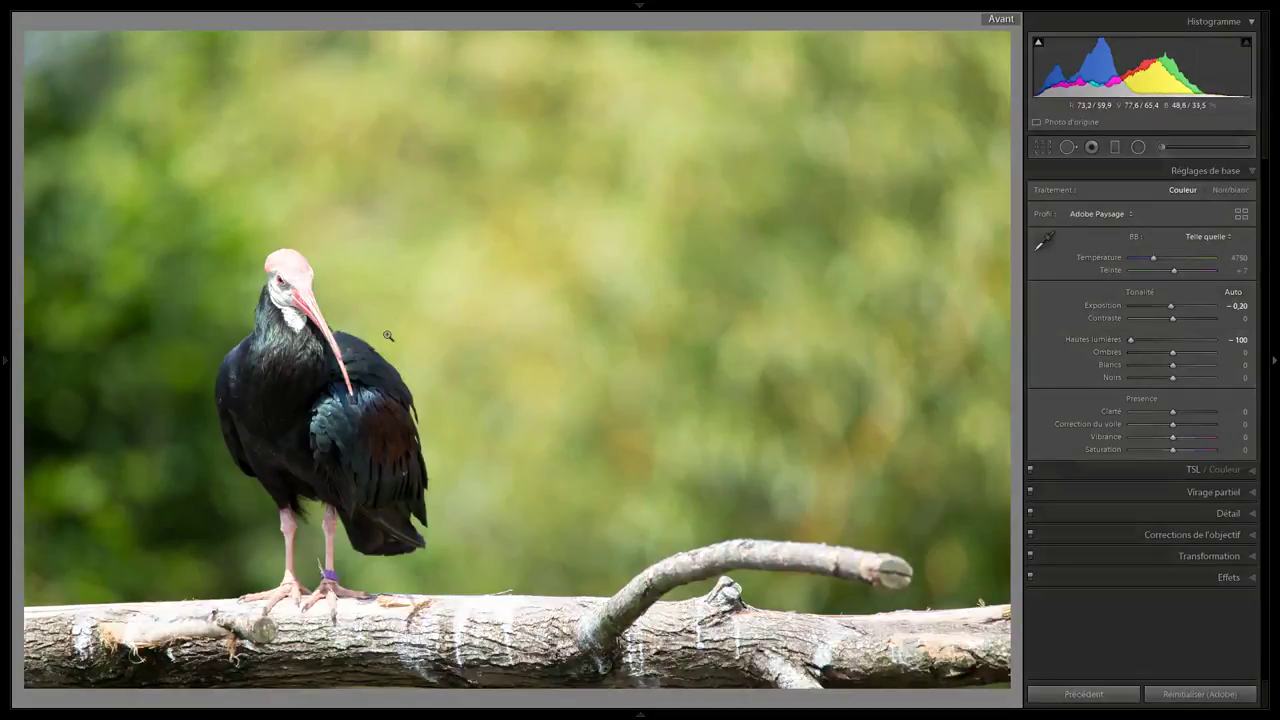
pyautogui.press('\\')
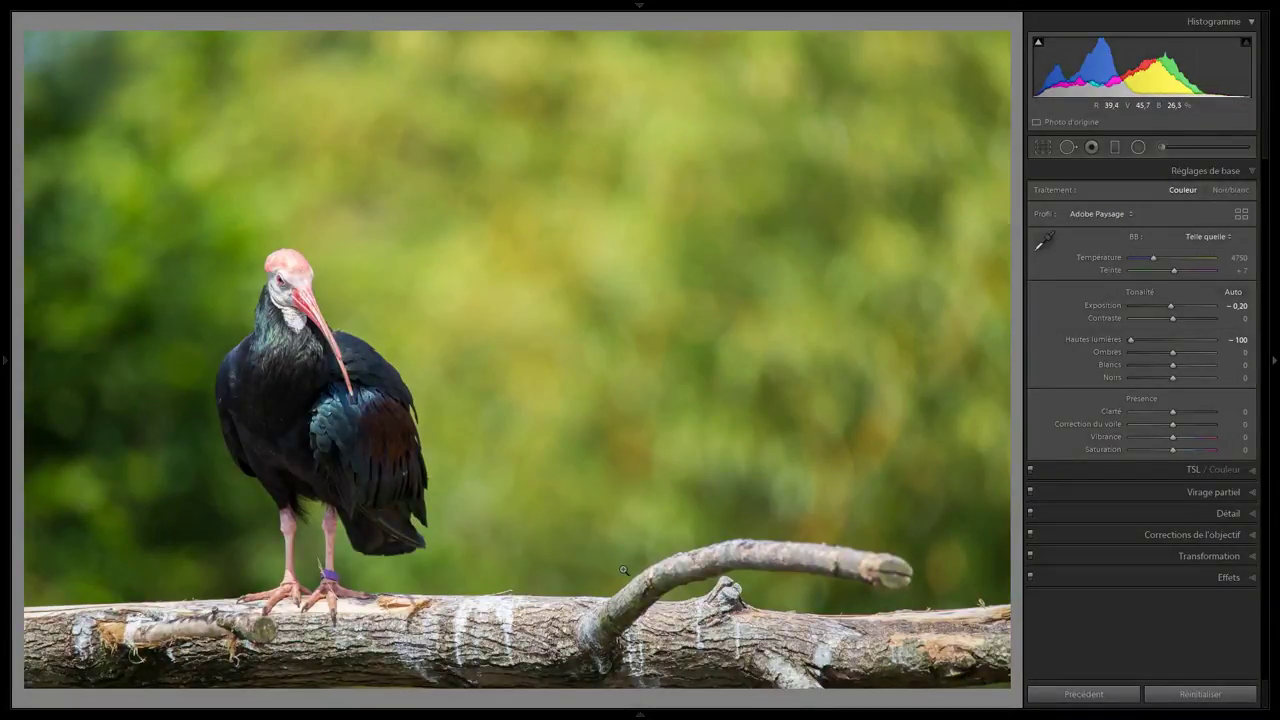
# Remove the curved branch rising from the log with a healing brush stroke at size 77, feather 0 and opacity 100.
pyautogui.click(1068, 147)
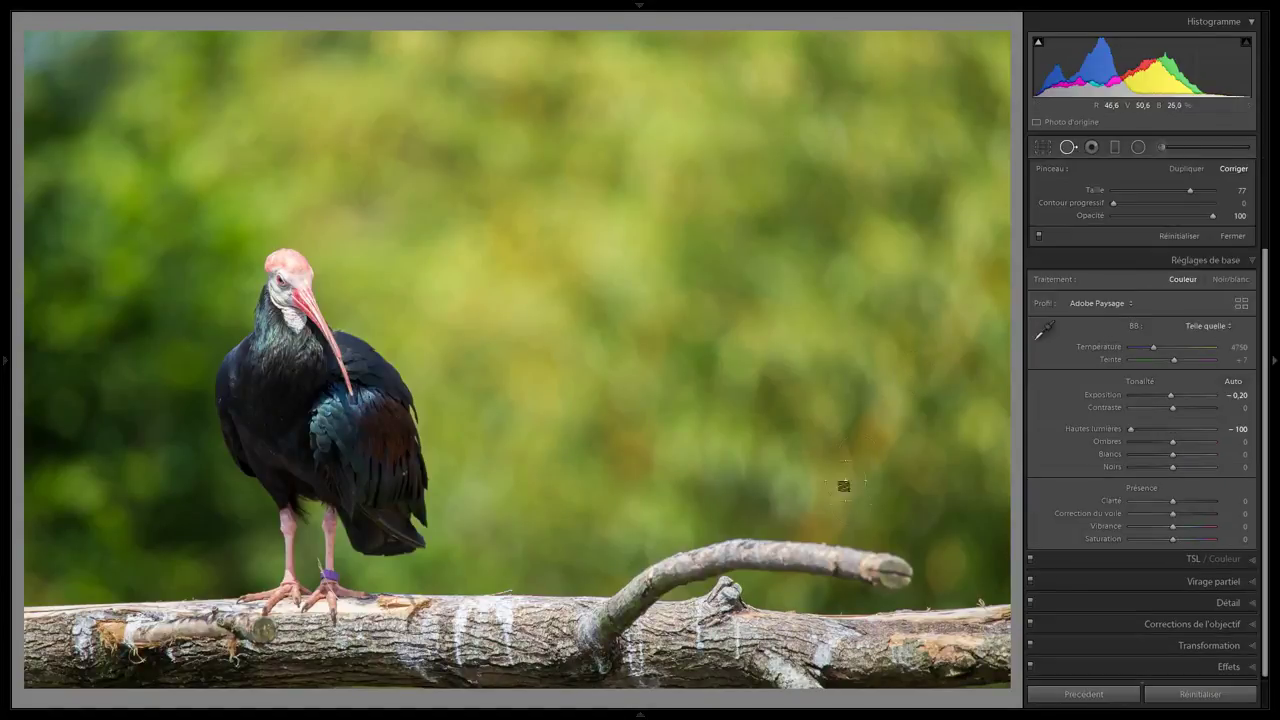
pyautogui.moveTo(900, 572)
pyautogui.mouseDown()
pyautogui.moveTo(773, 550)
pyautogui.moveTo(627, 565)
pyautogui.moveTo(640, 585)
pyautogui.moveTo(680, 580)
pyautogui.moveTo(780, 538)
pyautogui.moveTo(765, 555)
pyautogui.mouseUp()
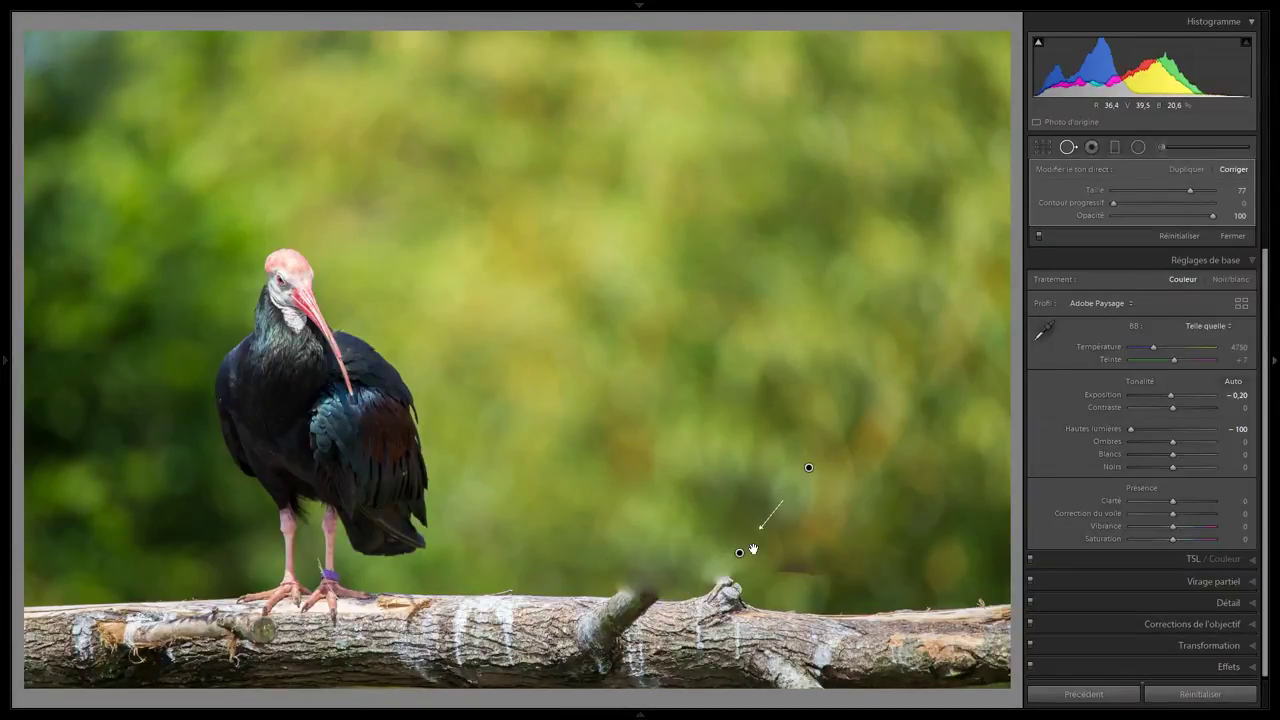
pyautogui.click(1068, 147)
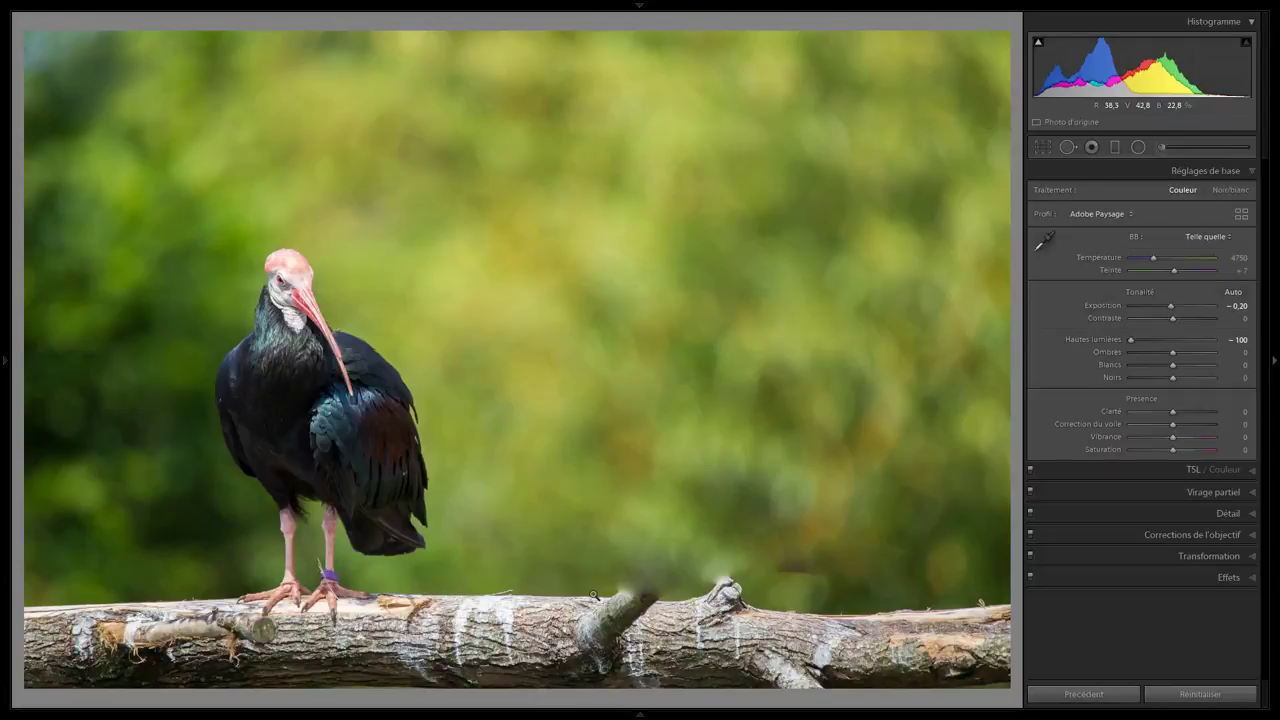
# Open the retouched bird photo in Adobe Photoshop CC 2018 and set the healing brush size to 43 px.
pyautogui.rightClick(566, 433)
pyautogui.moveTo(743, 163)
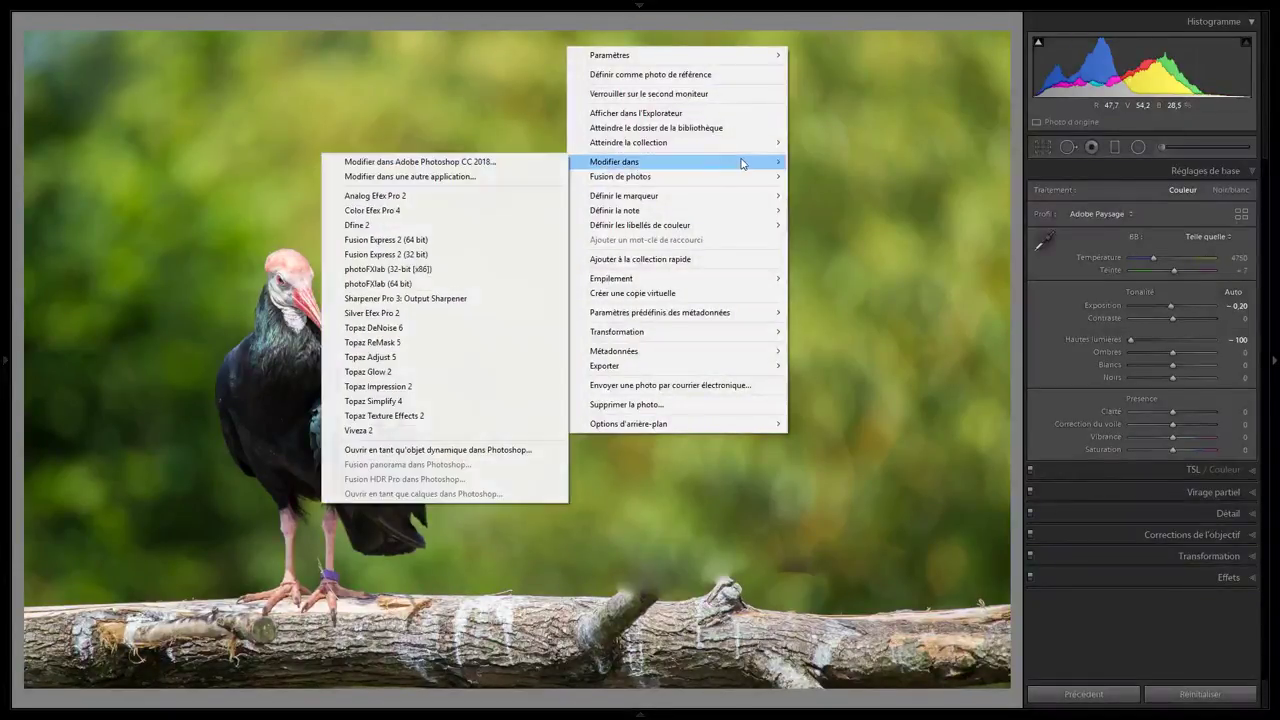
pyautogui.click(548, 166)
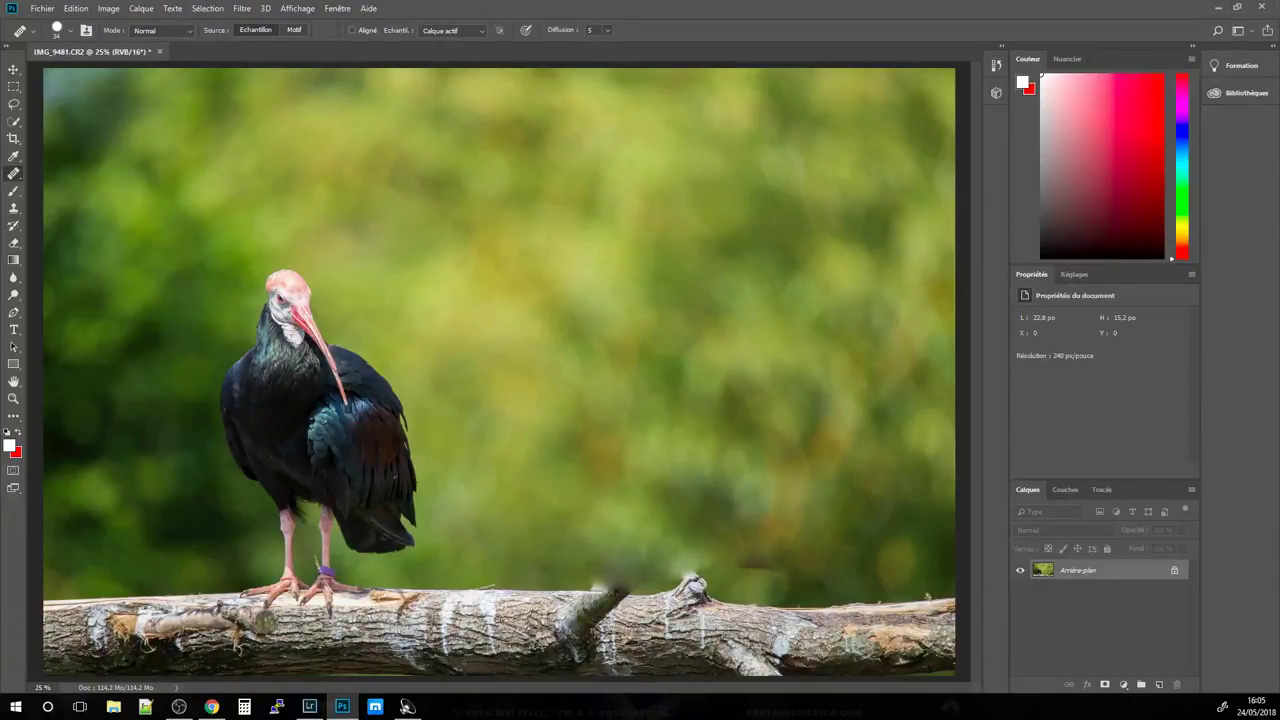
pyautogui.rightClick(548, 633)
pyautogui.moveTo(604, 540); pyautogui.dragTo(595, 540)
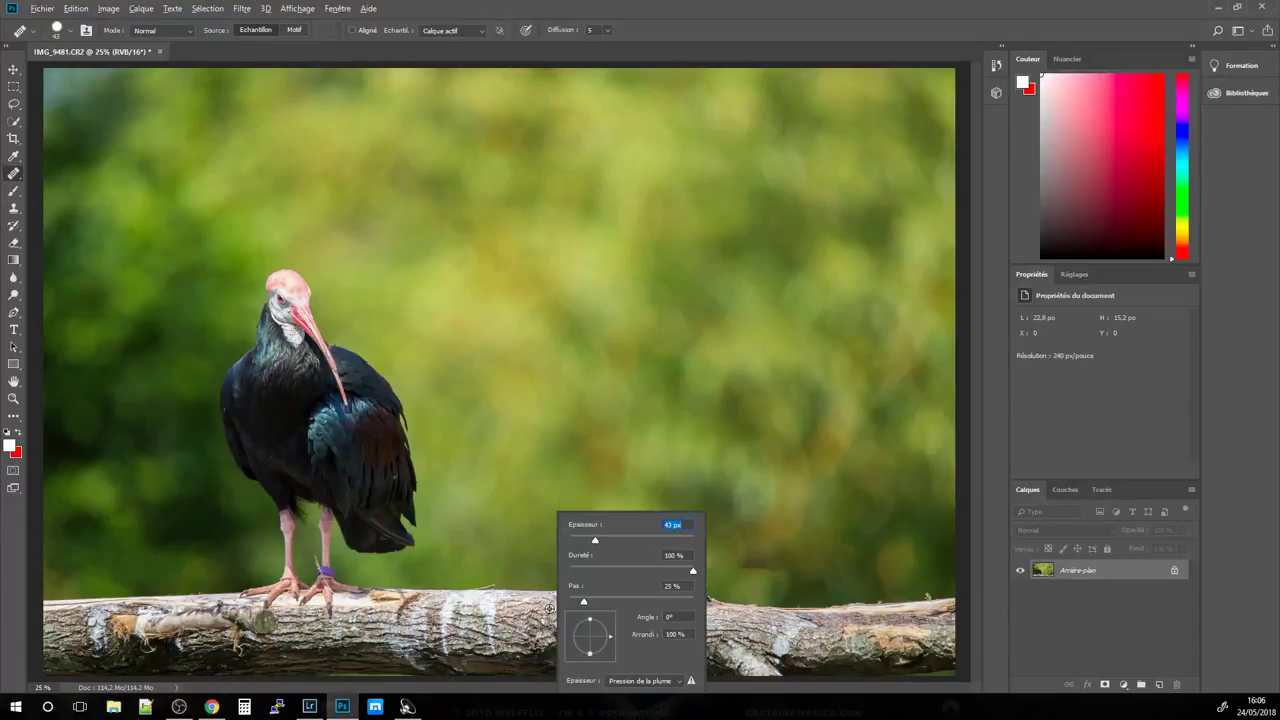
pyautogui.press('Return')
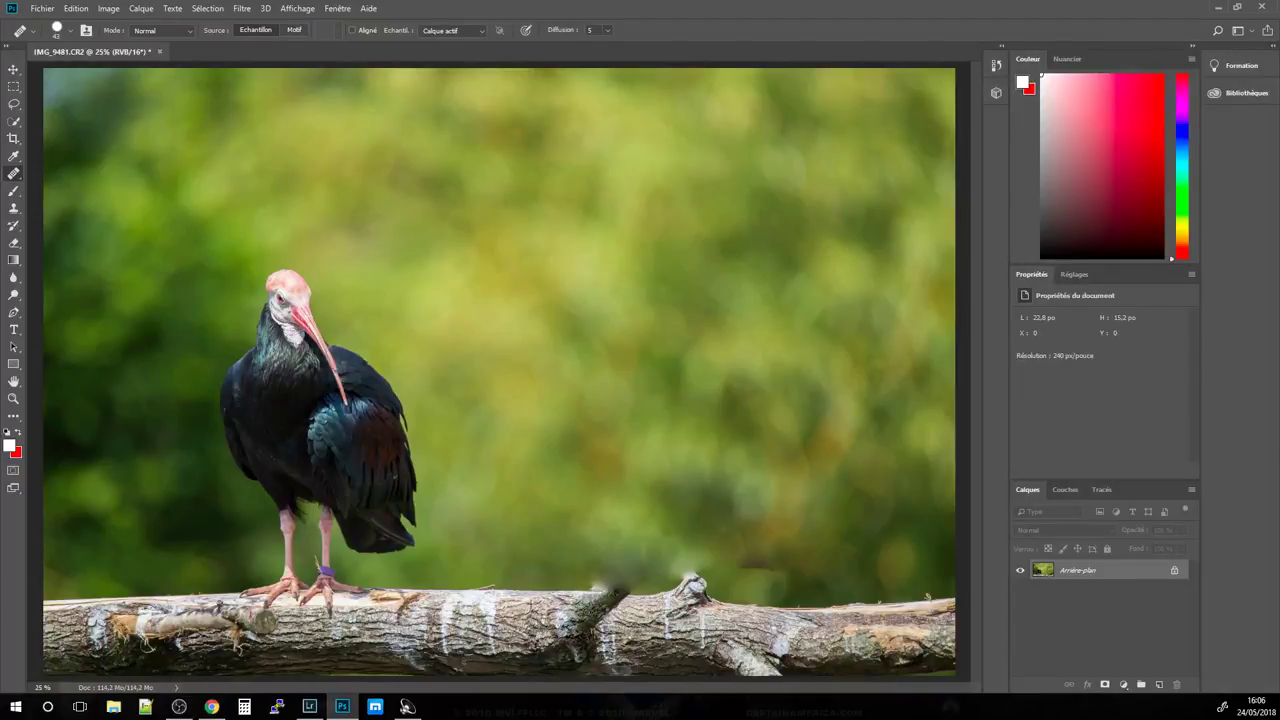
# Retouch the leftover branch stump on the log with the healing brush and quit Photoshop without saving.
pyautogui.moveTo(604, 590); pyautogui.dragTo(631, 603)
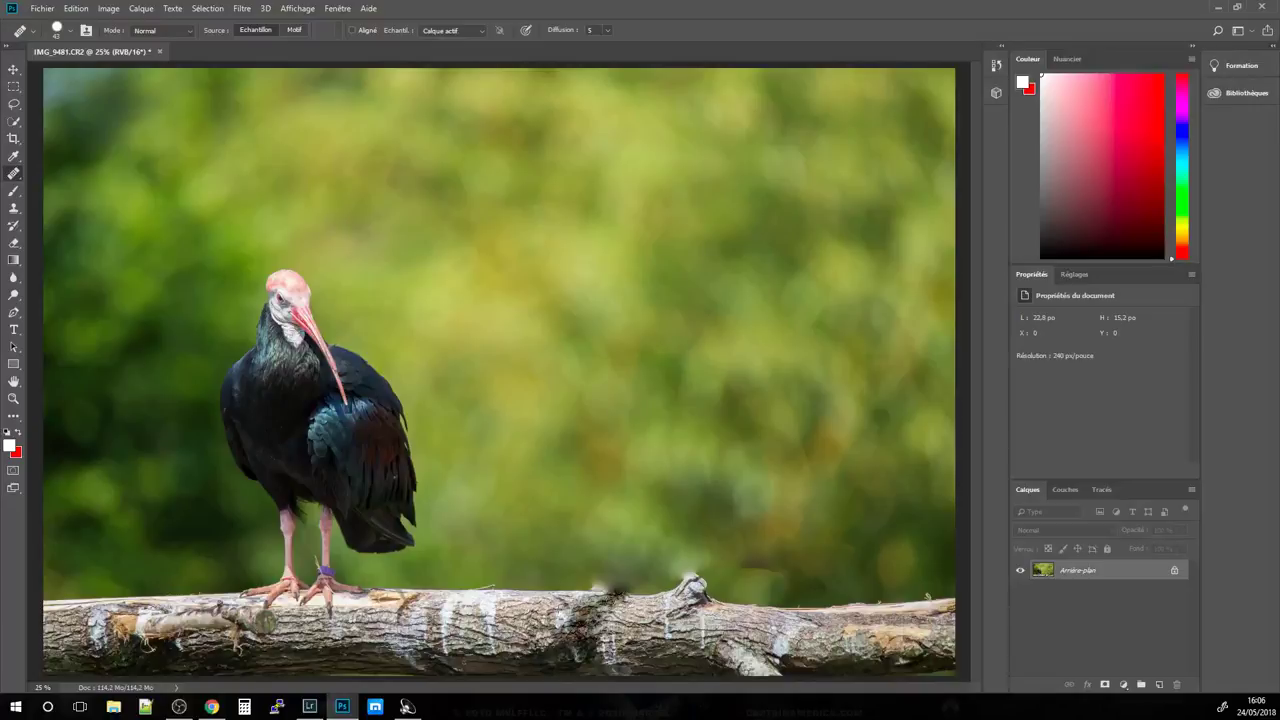
pyautogui.keyDown('alt'); pyautogui.click(556, 601); pyautogui.keyUp('alt')
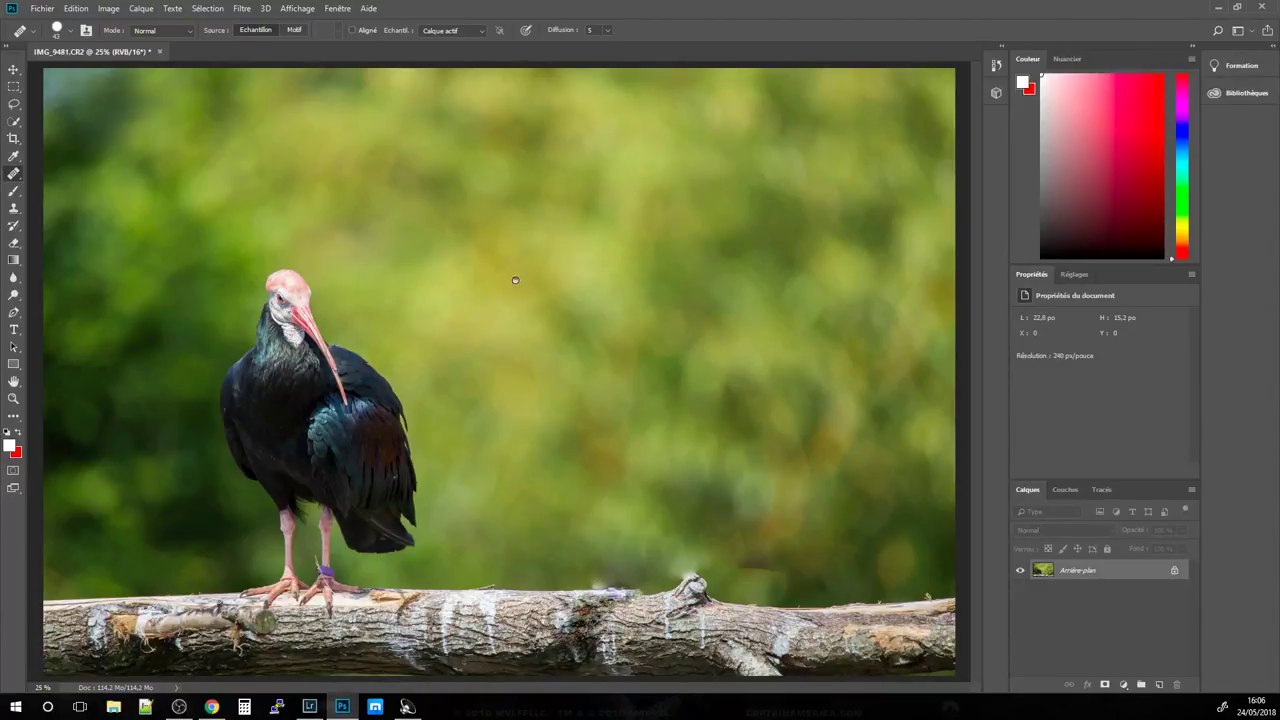
pyautogui.click(1270, 5)
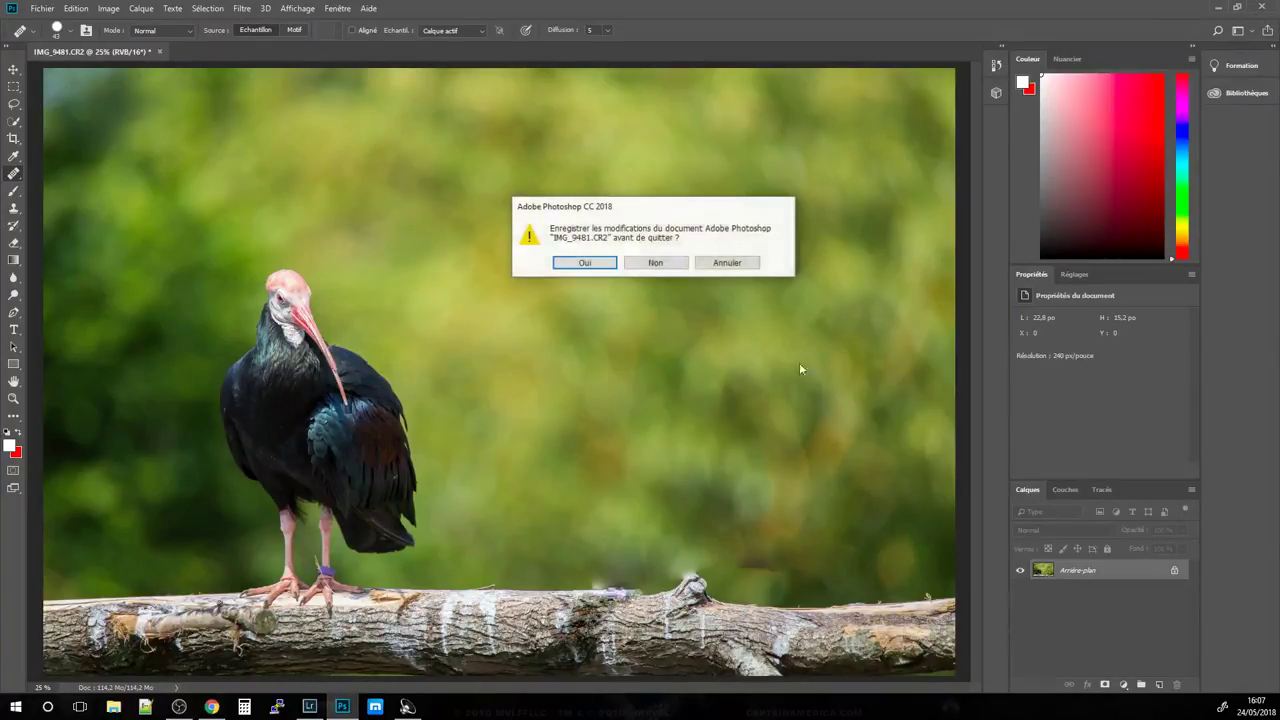
pyautogui.click(657, 263)
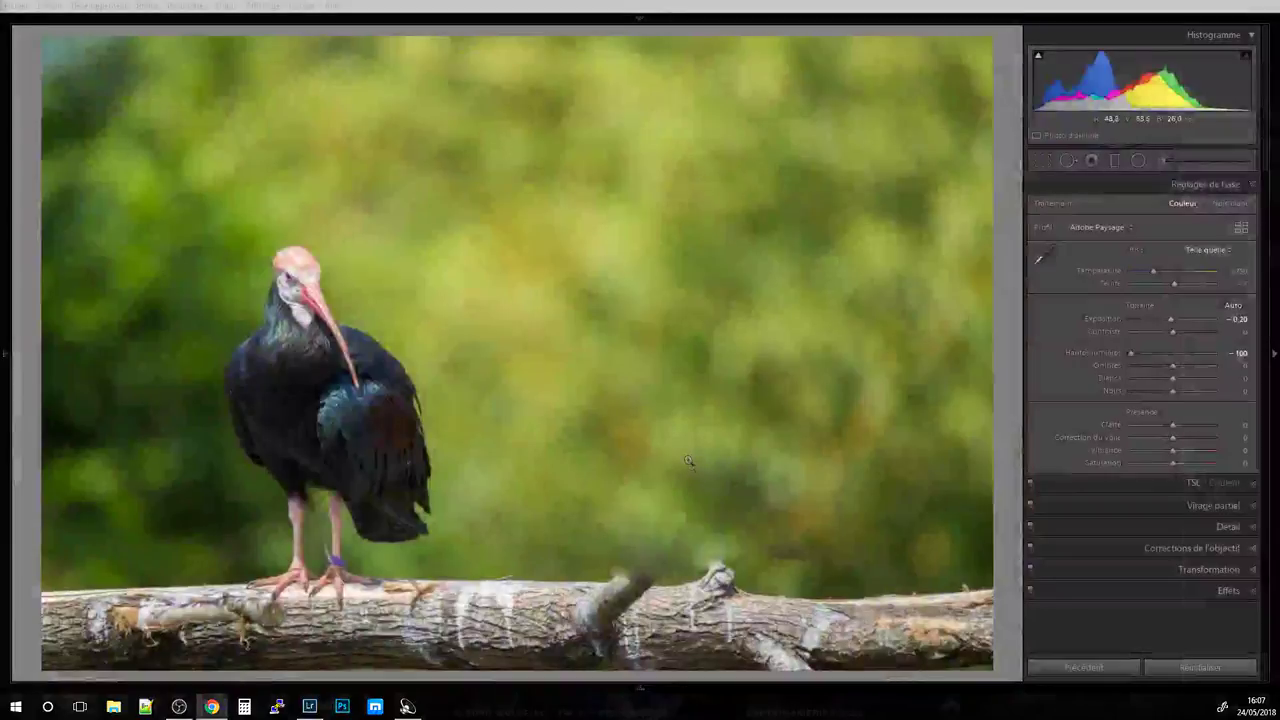
# Compare the bird photo before and after its corrections in Lightroom, and reset all its development settings.
pyautogui.click(914, 30)
pyautogui.press('\\')
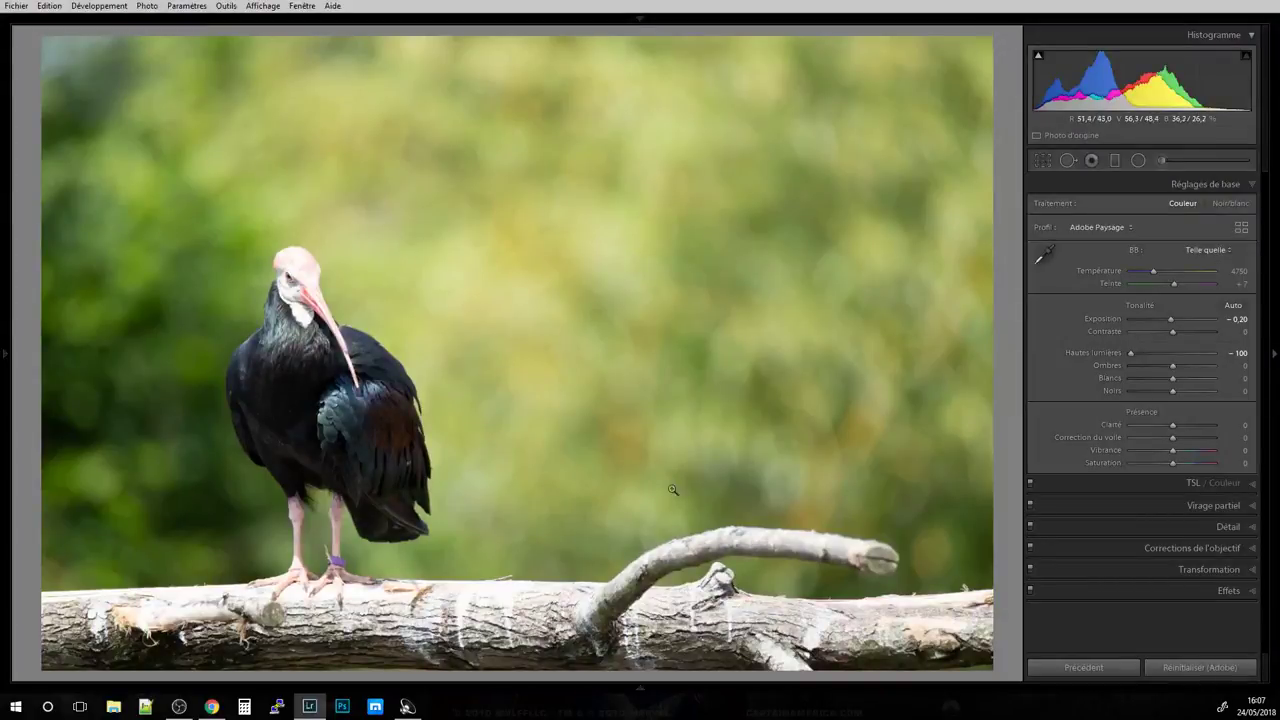
pyautogui.press('\\')
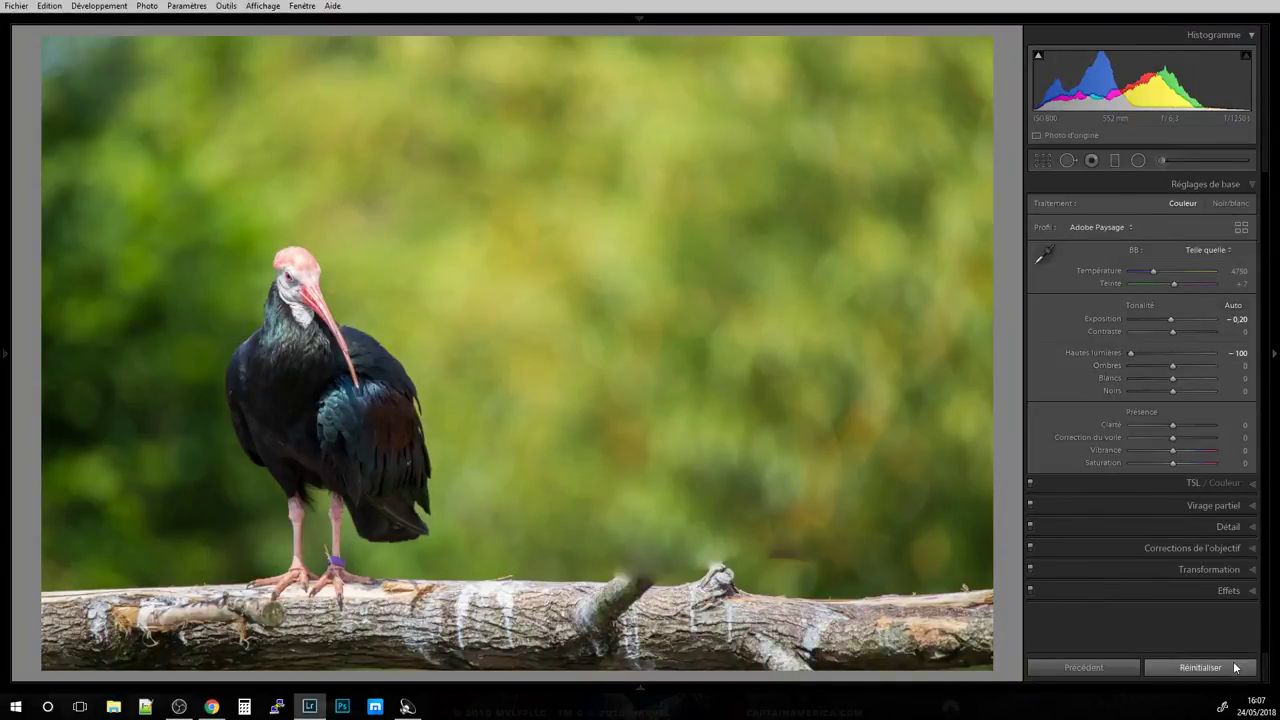
pyautogui.click(1198, 666)
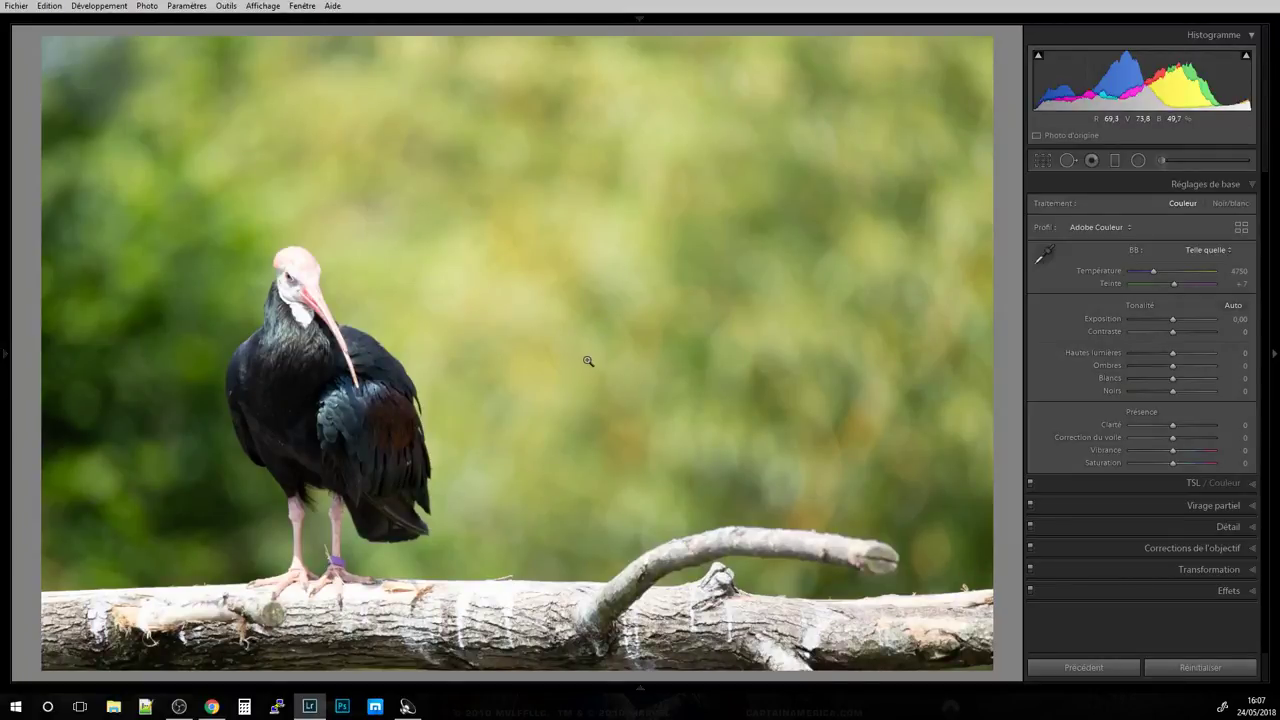
# Try exposure -0.76, contrast +14, highlights -78, shadows +15 and whites -9 on the bird photo, and reset it.
pyautogui.moveTo(1153, 352); pyautogui.dragTo(1108, 350)
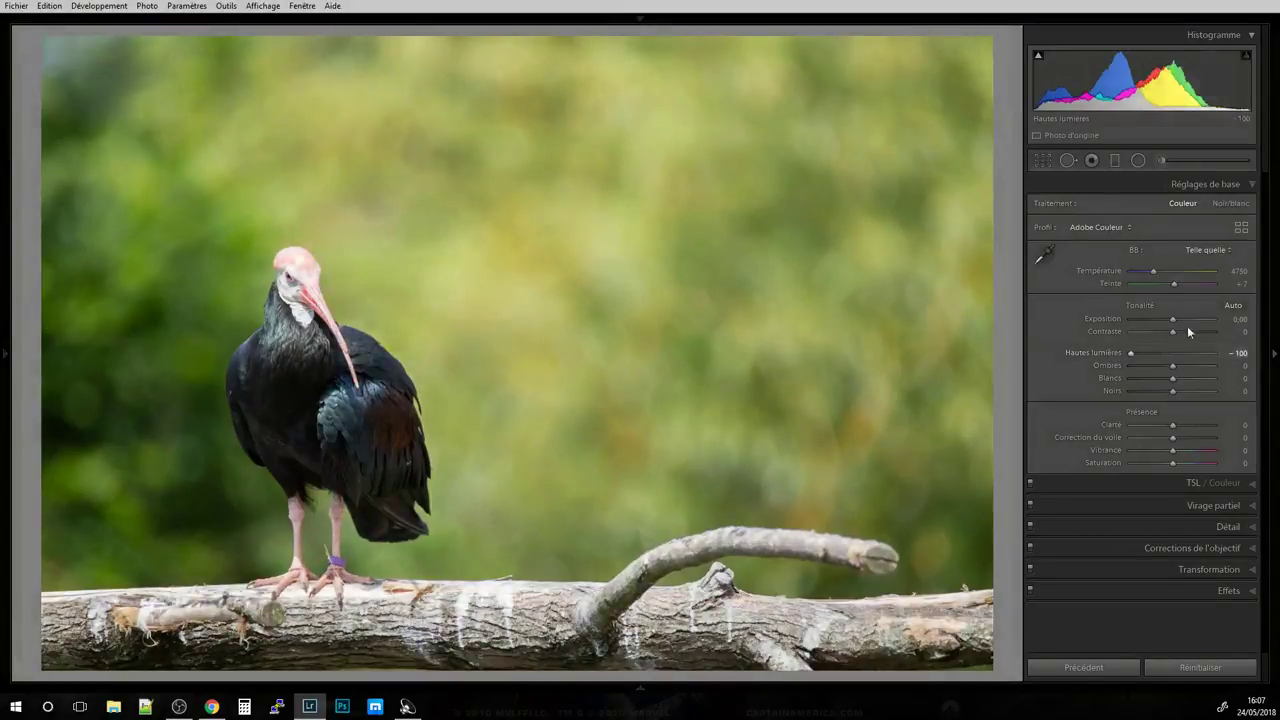
pyautogui.moveTo(1176, 316); pyautogui.dragTo(1169, 318)
pyautogui.moveTo(1172, 331); pyautogui.dragTo(1169, 378)
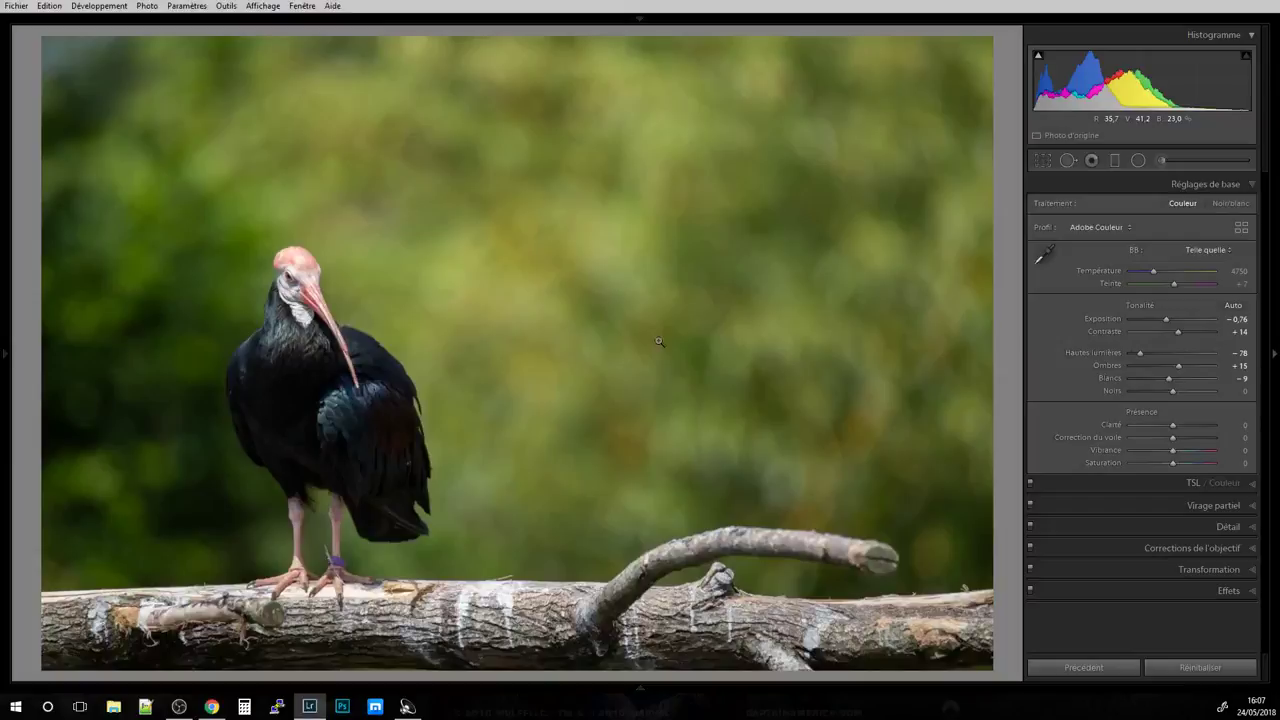
pyautogui.hotkey('ctrl', 'shift', 'r')
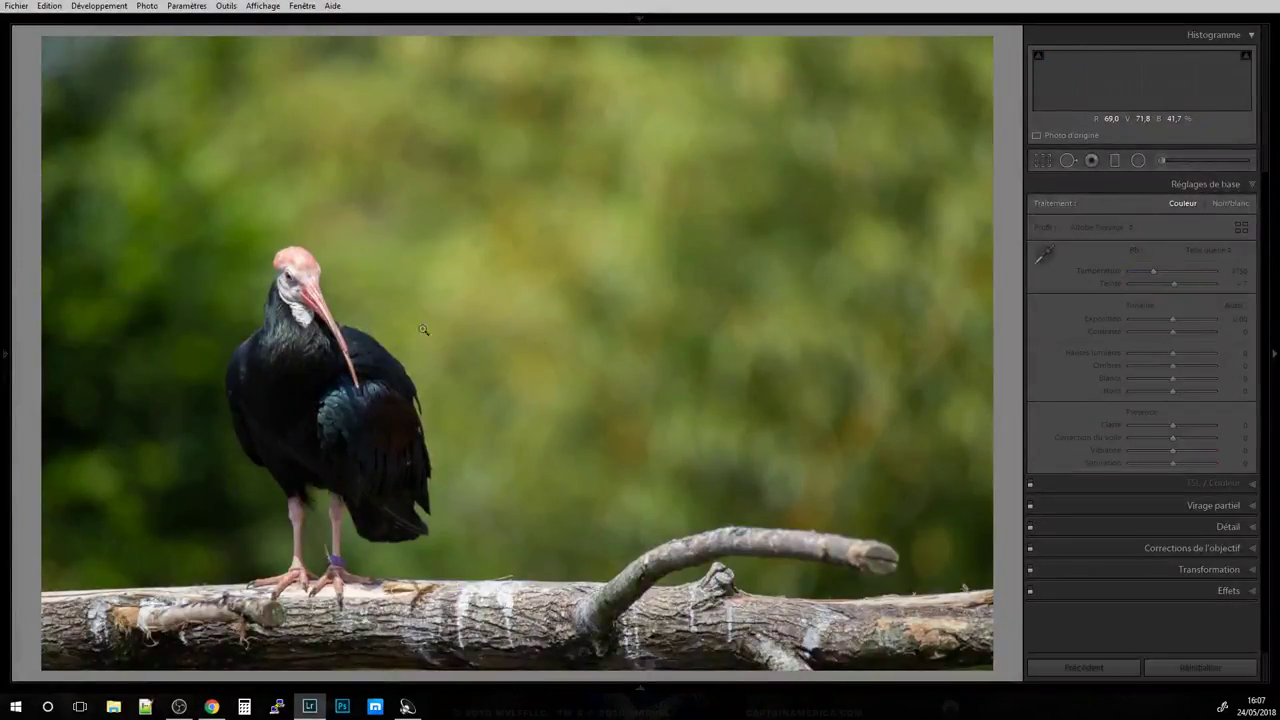
# Go through the following photos of the black bird on the log and check the plumage and head up close.
pyautogui.press('Right')
pyautogui.click(395, 408)
pyautogui.click(397, 406)
pyautogui.press('Right')
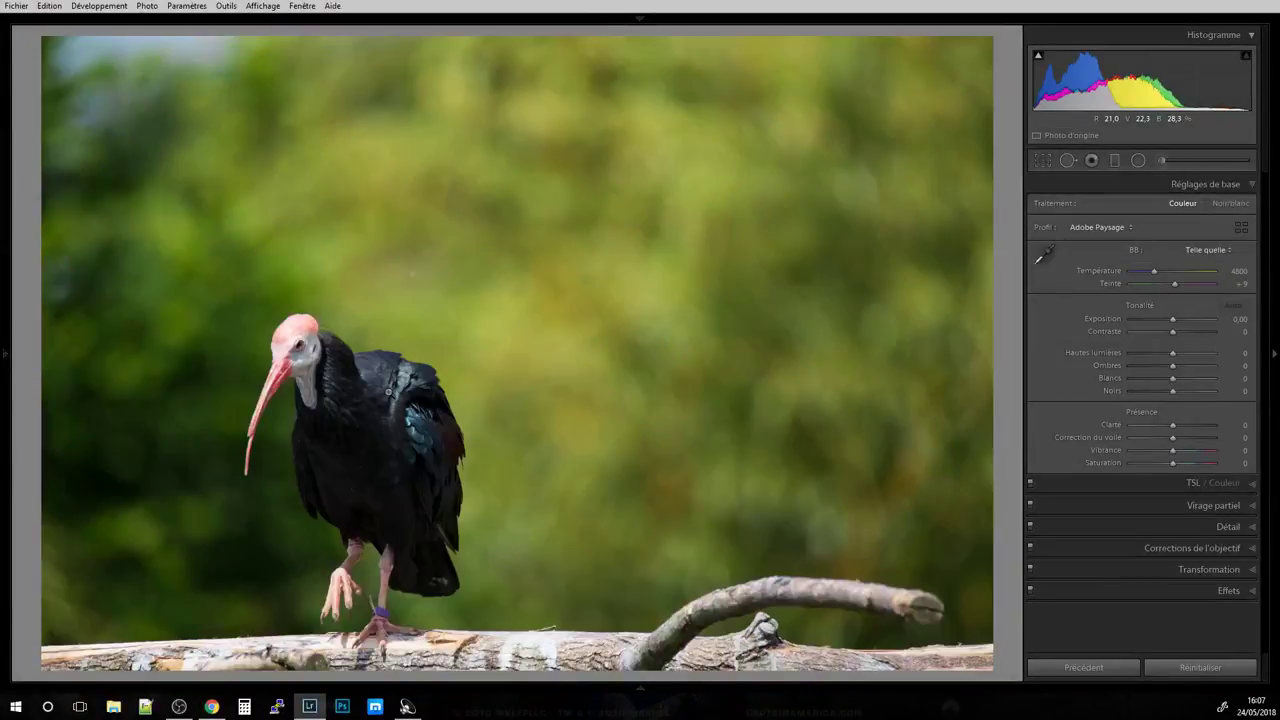
pyautogui.press('Right')
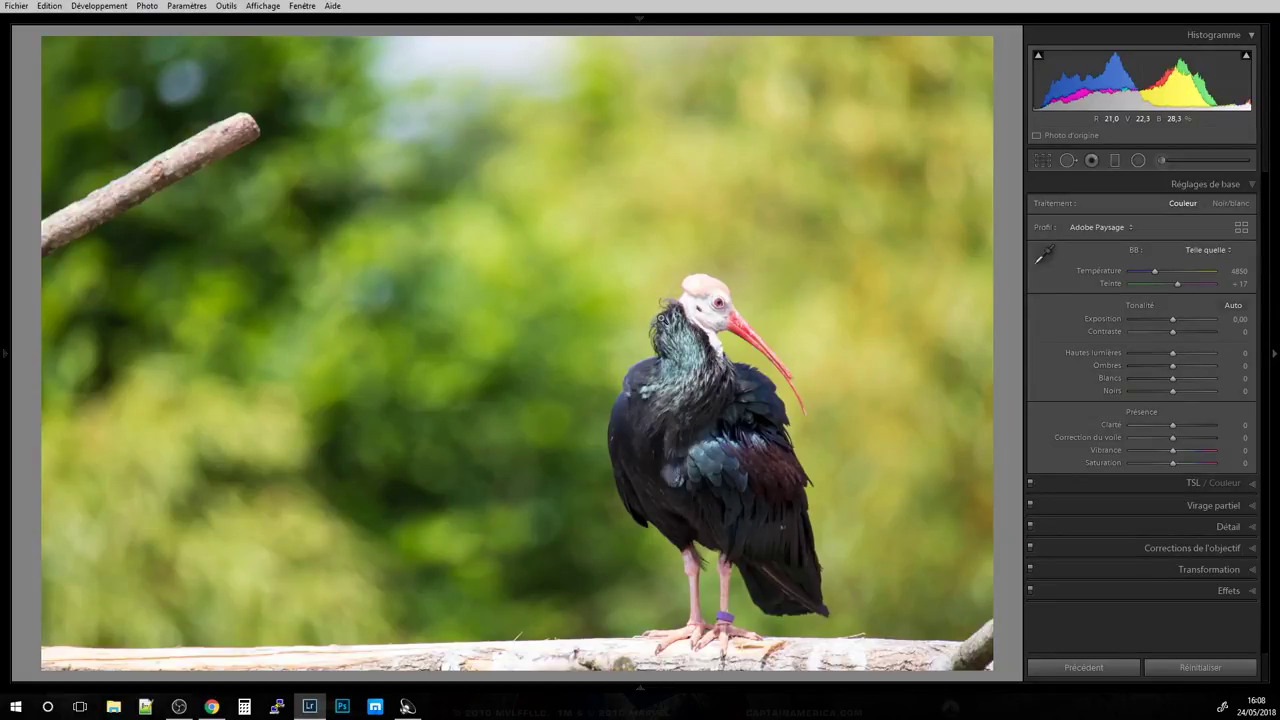
pyautogui.click(670, 340)
pyautogui.click(670, 339)
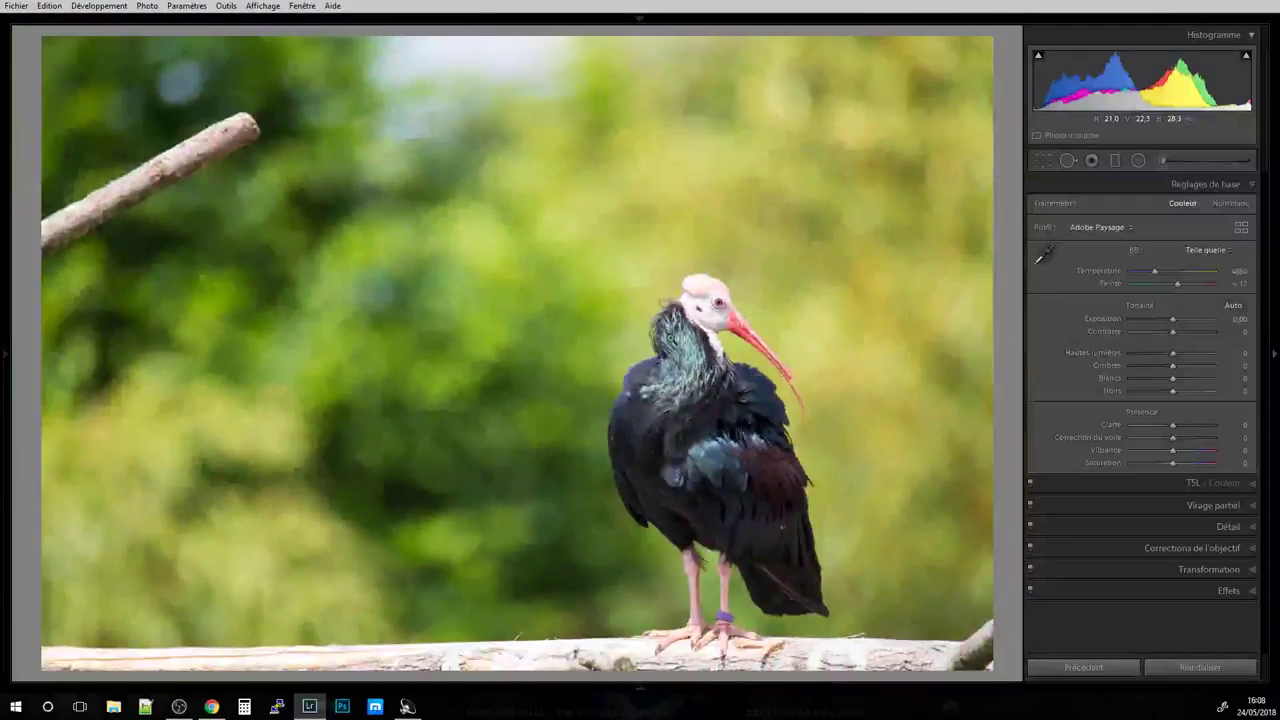
# Browse the black bird series again to compare the poses, head orientation and distracting branches in each shot.
pyautogui.press('Right')
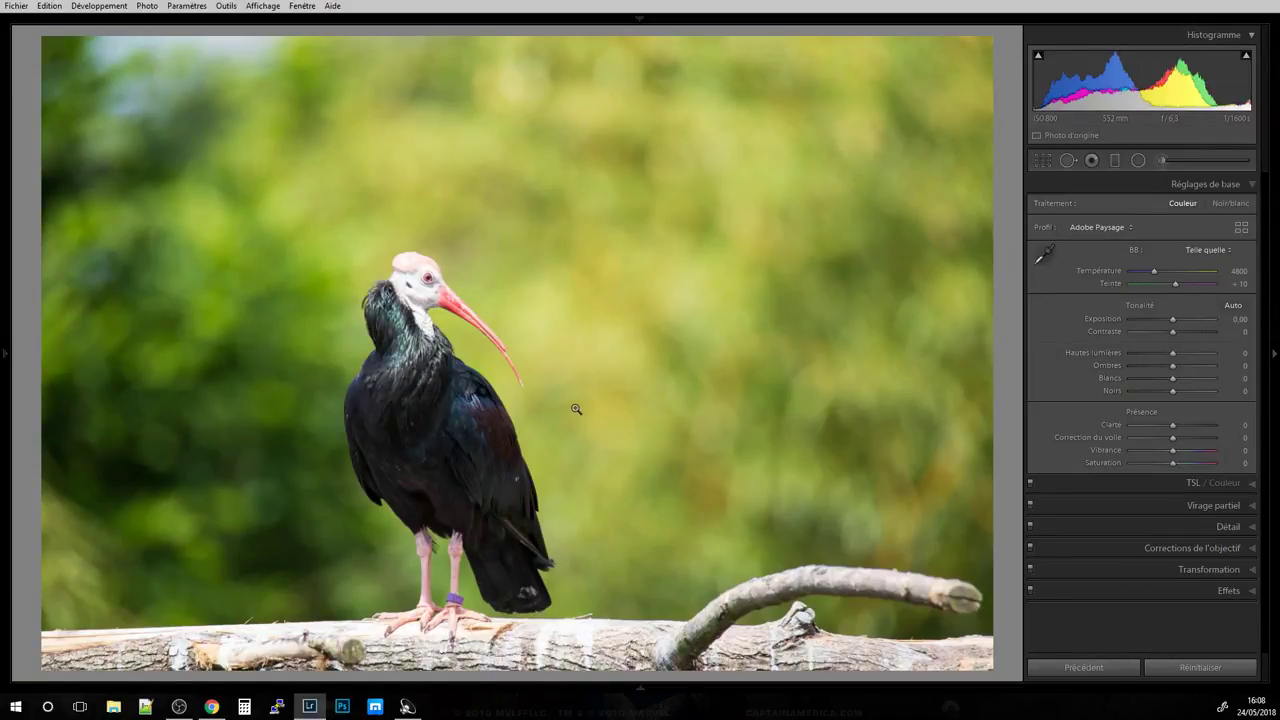
pyautogui.press('Right')
pyautogui.press('Right')
pyautogui.press('Right')
pyautogui.press('Right')
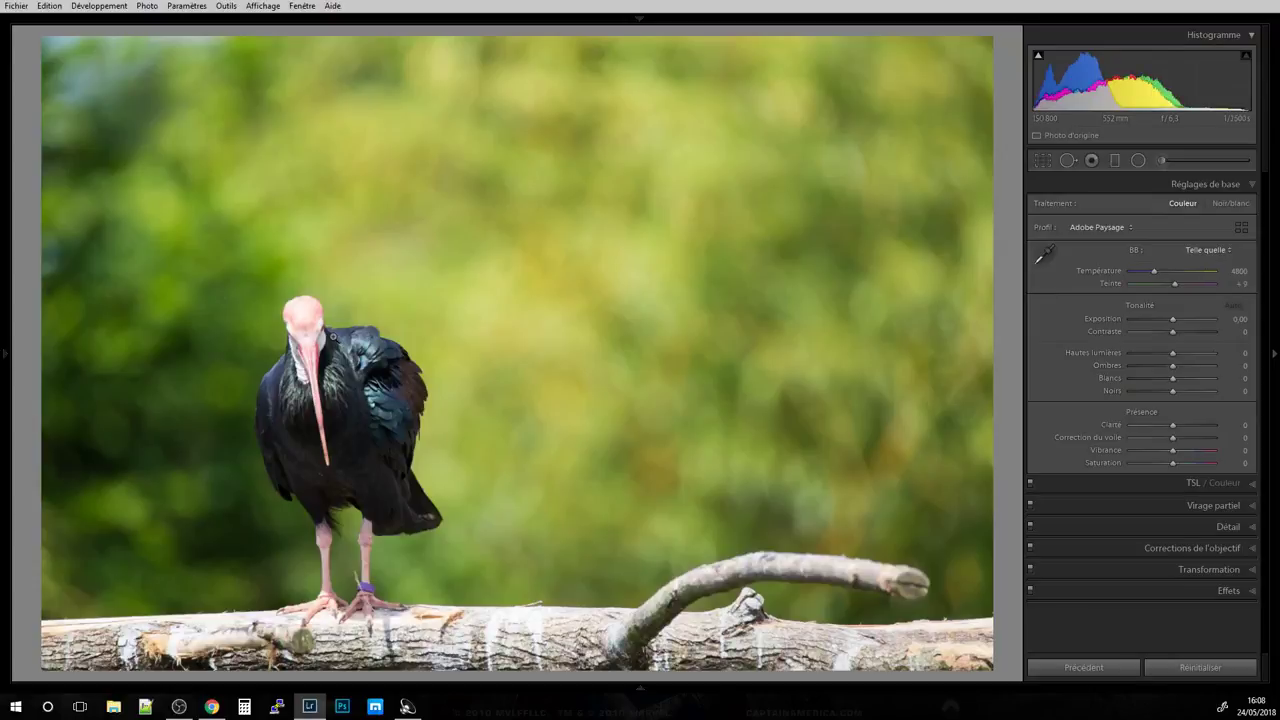
pyautogui.press('Right')
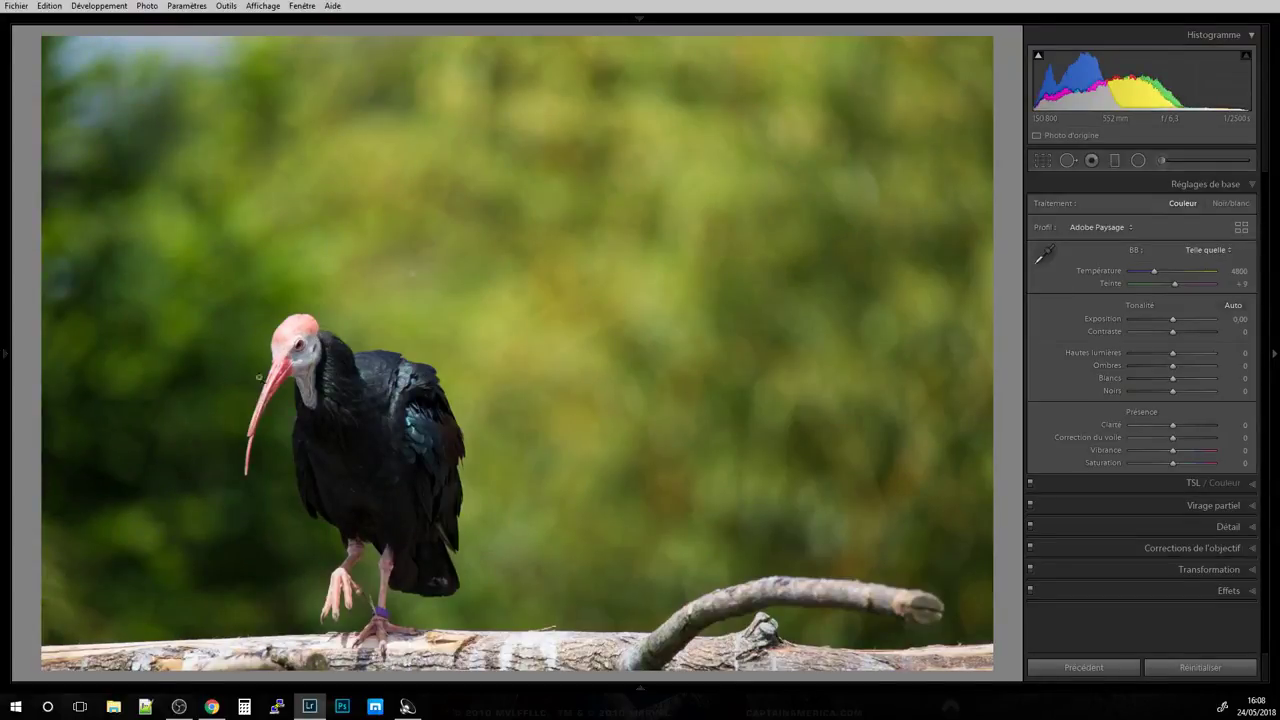
pyautogui.press('Right')
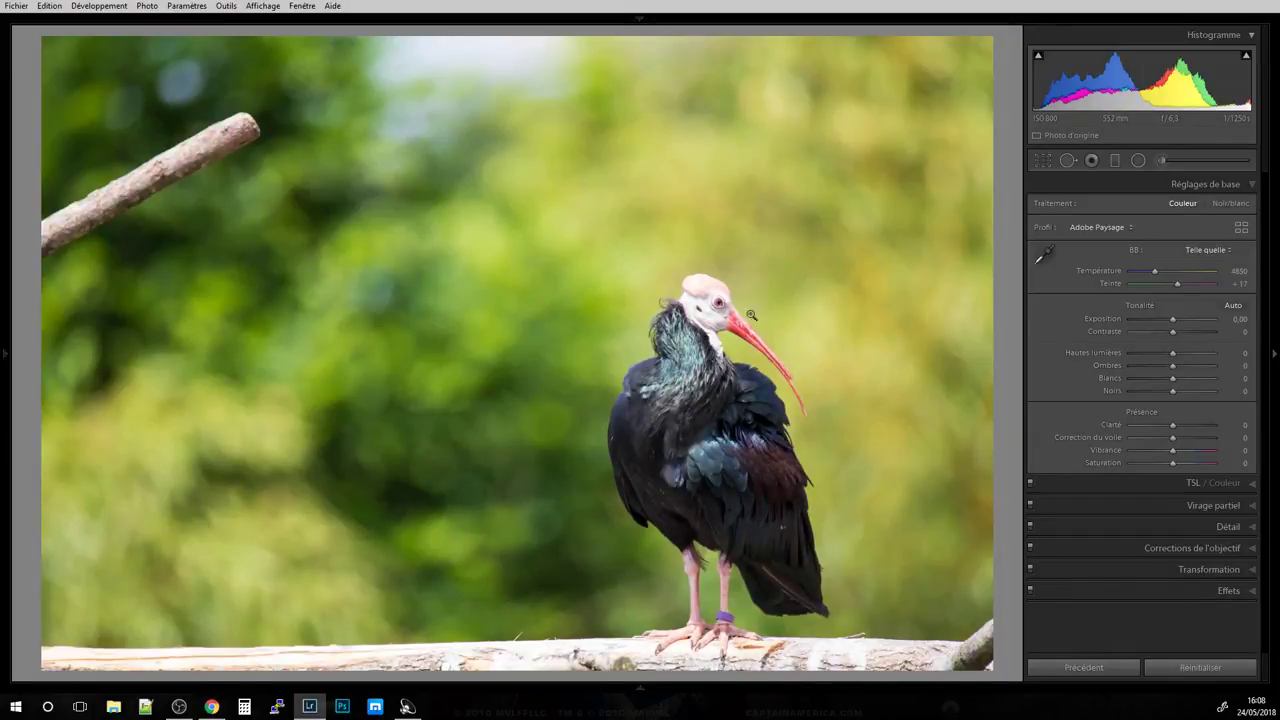
pyautogui.press('Right')
pyautogui.press('Right')
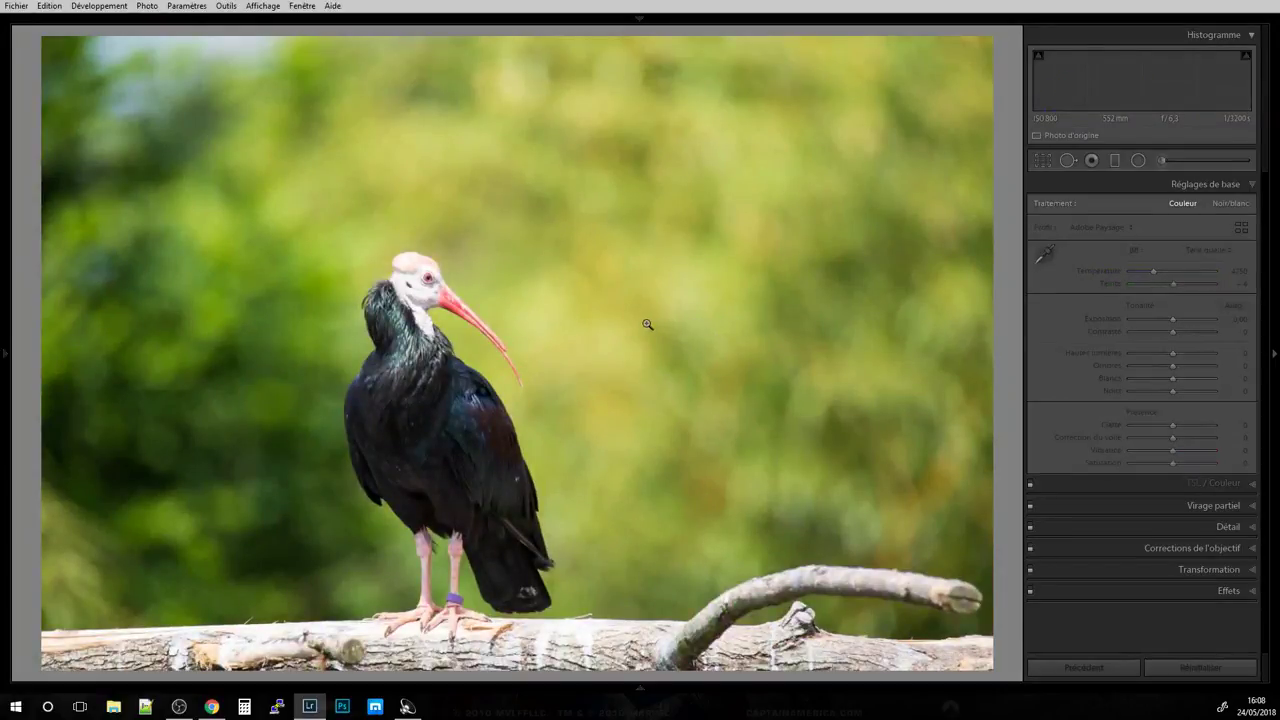
pyautogui.press('Right')
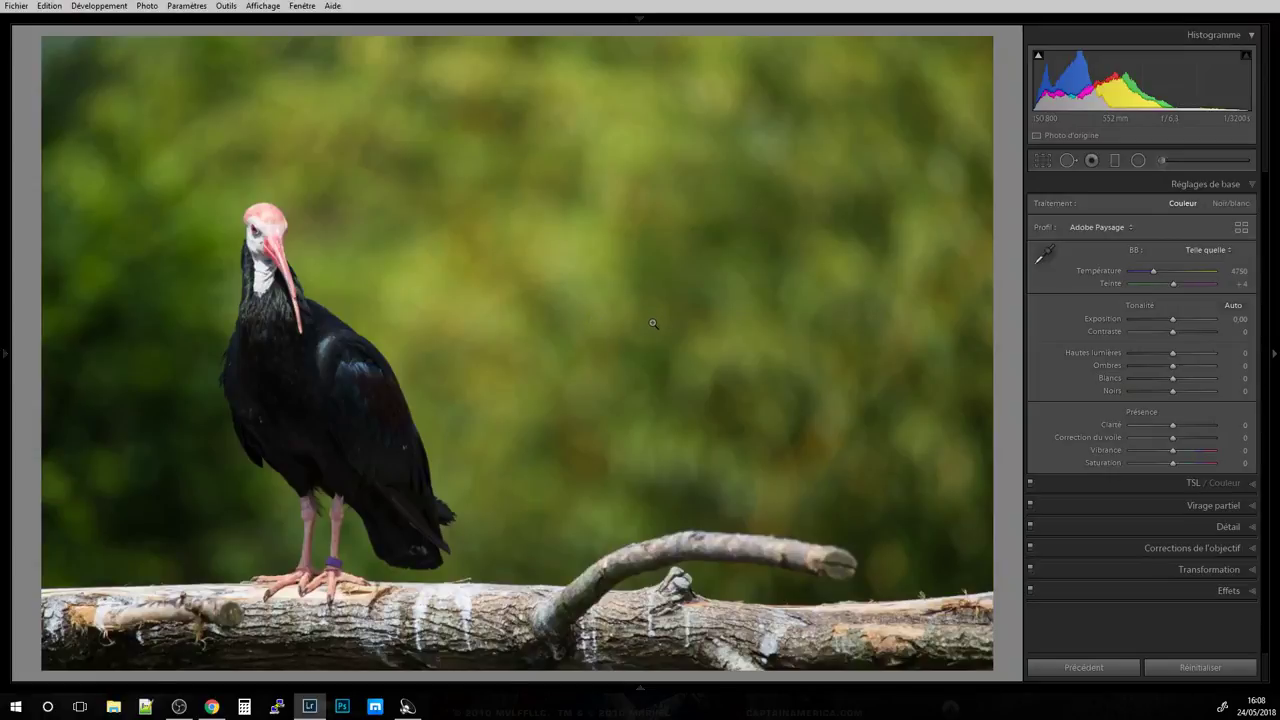
pyautogui.press('Right')
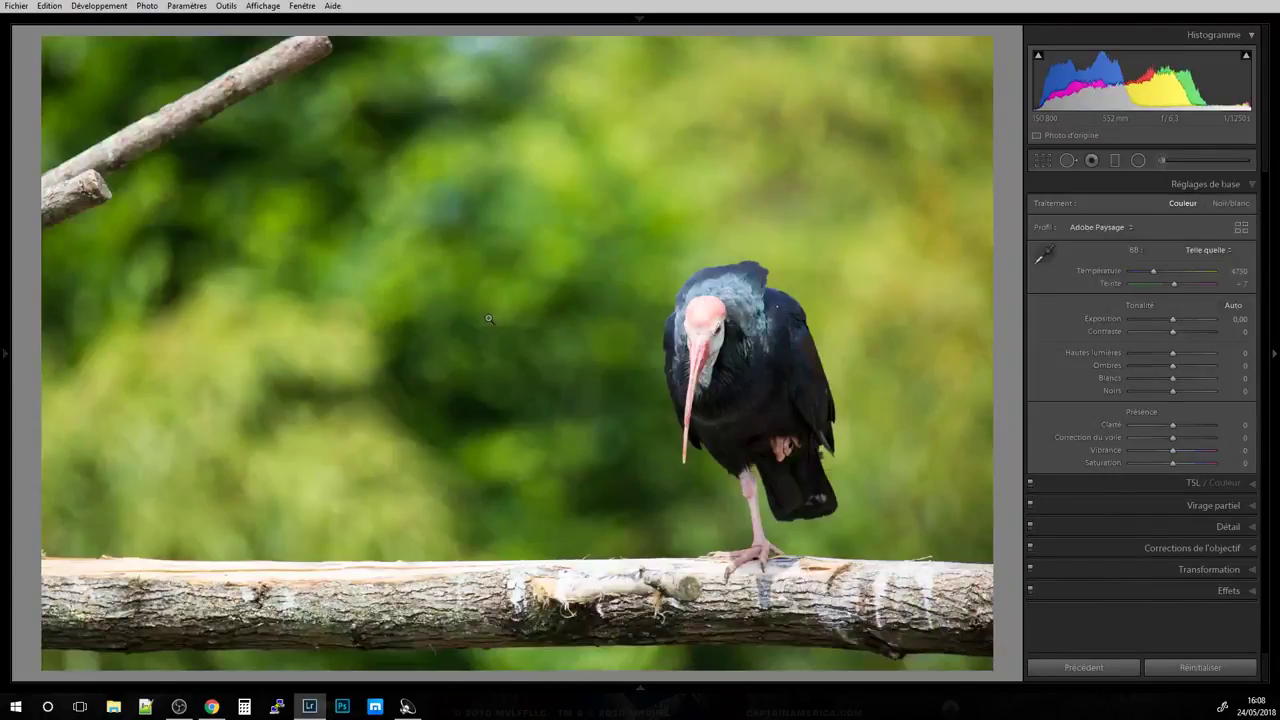
# Review the stork photos on the branches for background and pose, and check the single stork's eye up close.
pyautogui.press('Right')
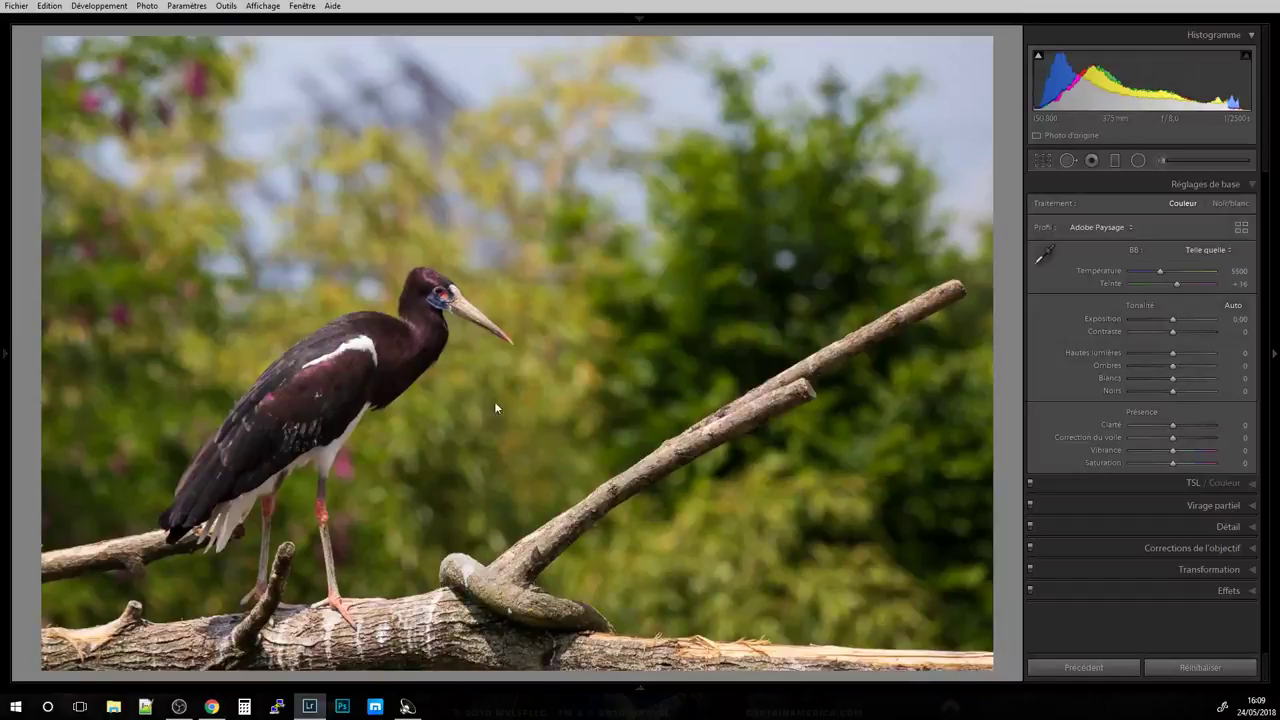
pyautogui.press('Right')
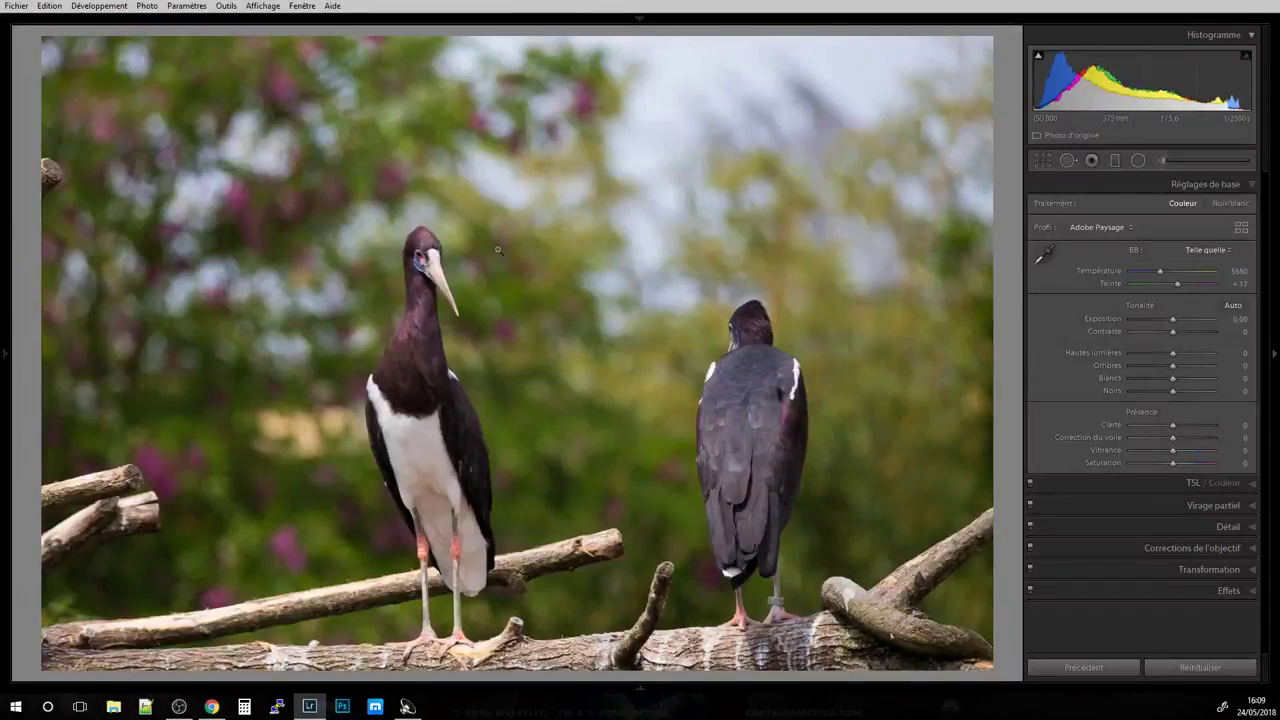
pyautogui.press('Right')
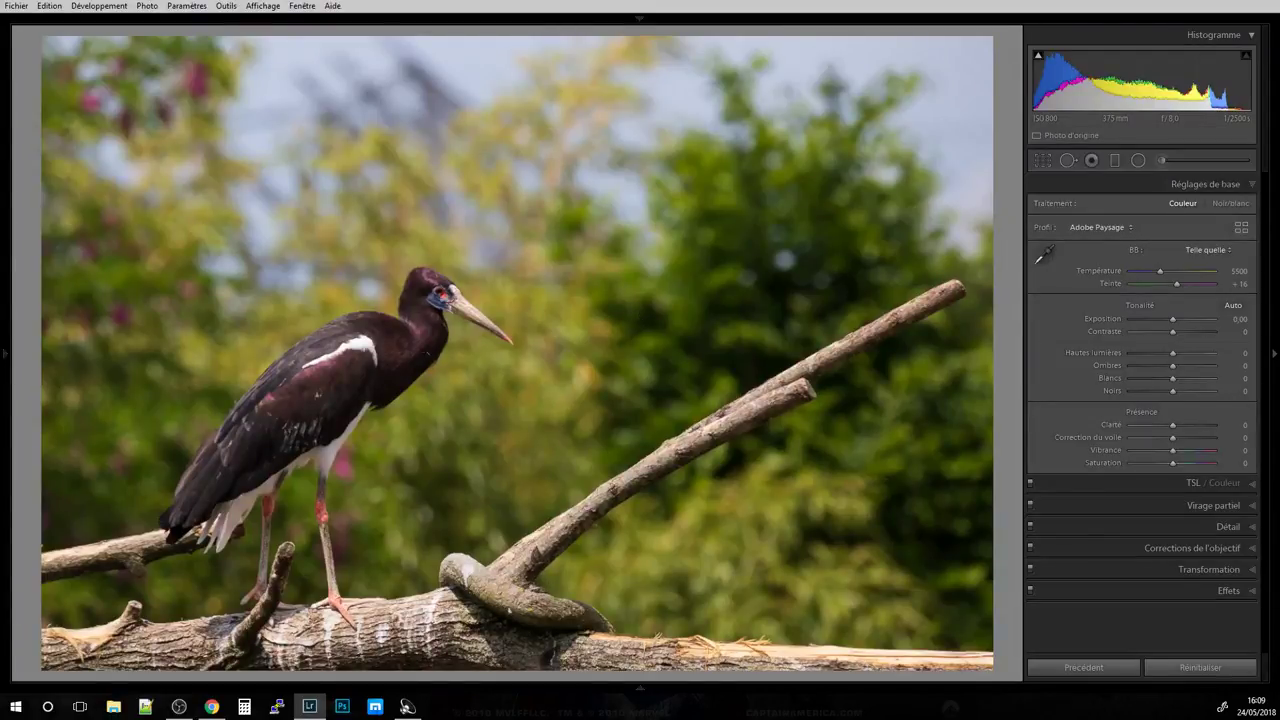
pyautogui.click(440, 302)
pyautogui.moveTo(443, 313); pyautogui.dragTo(483, 280)
pyautogui.click(483, 280)
pyautogui.press('Right')
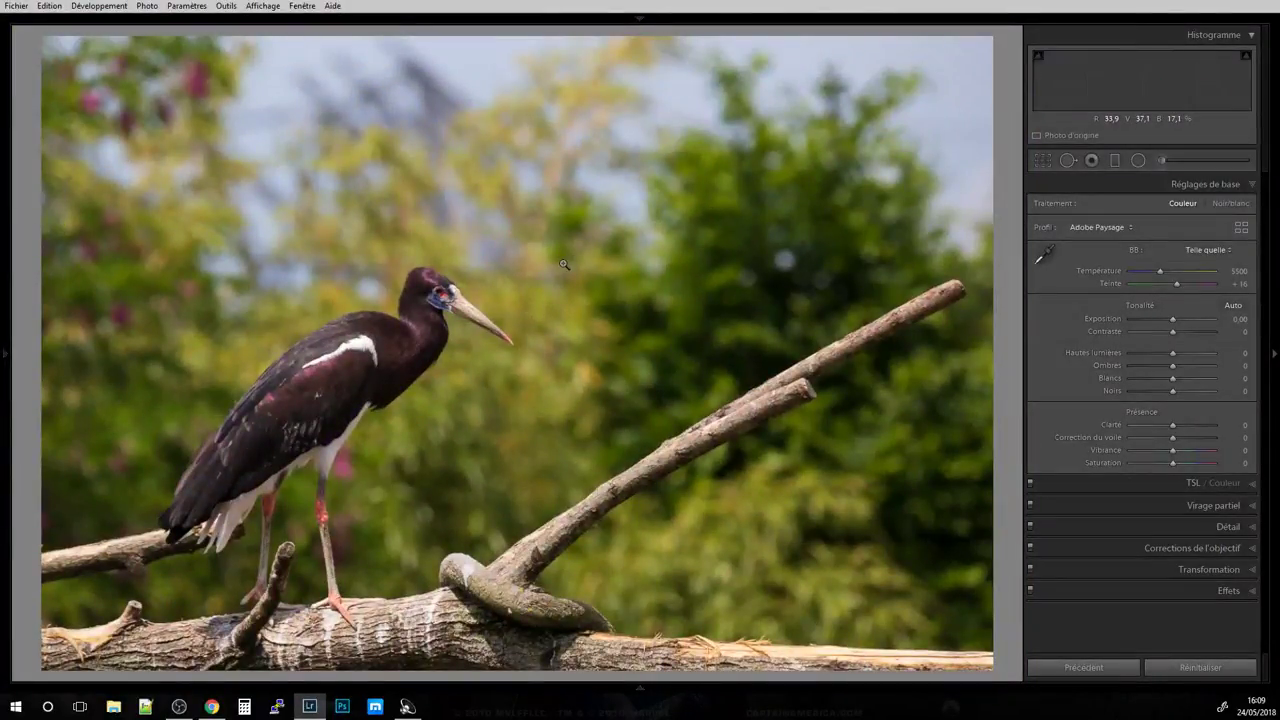
pyautogui.press('Right')
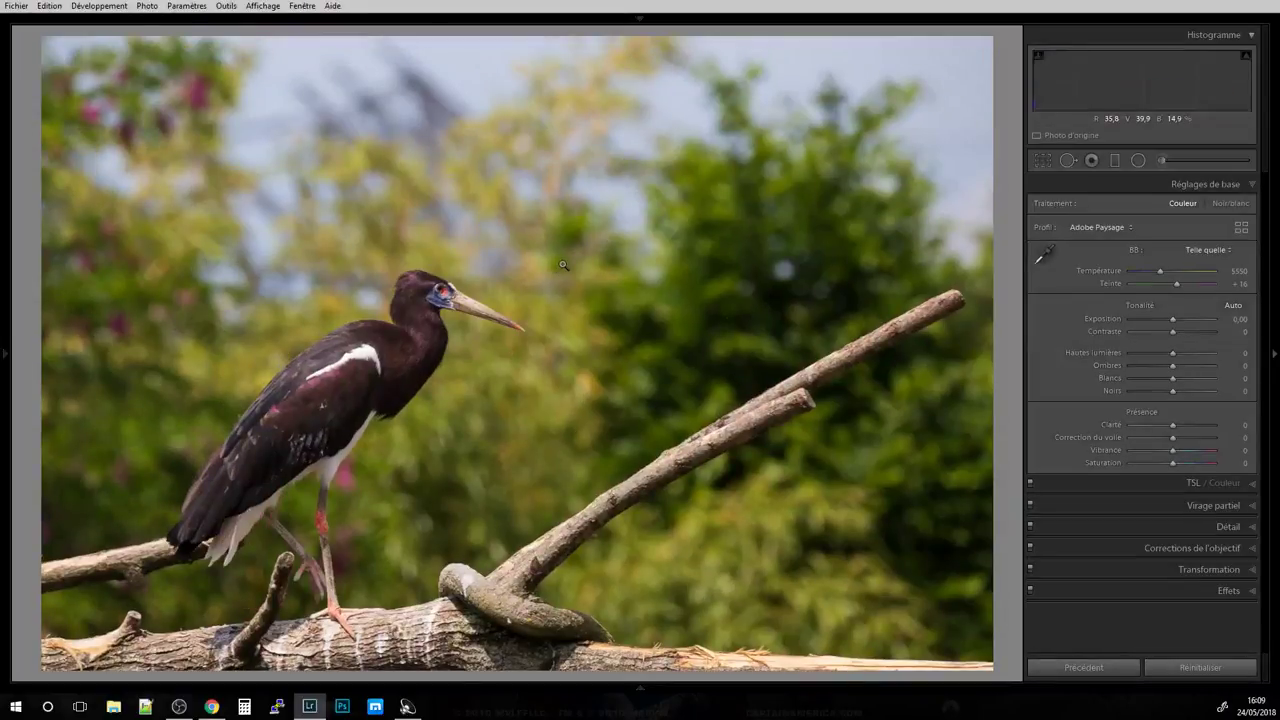
# Return to the library grid, open the photo of the hippo beside floating salad leaves, and examine its head up close.
pyautogui.press('Right')
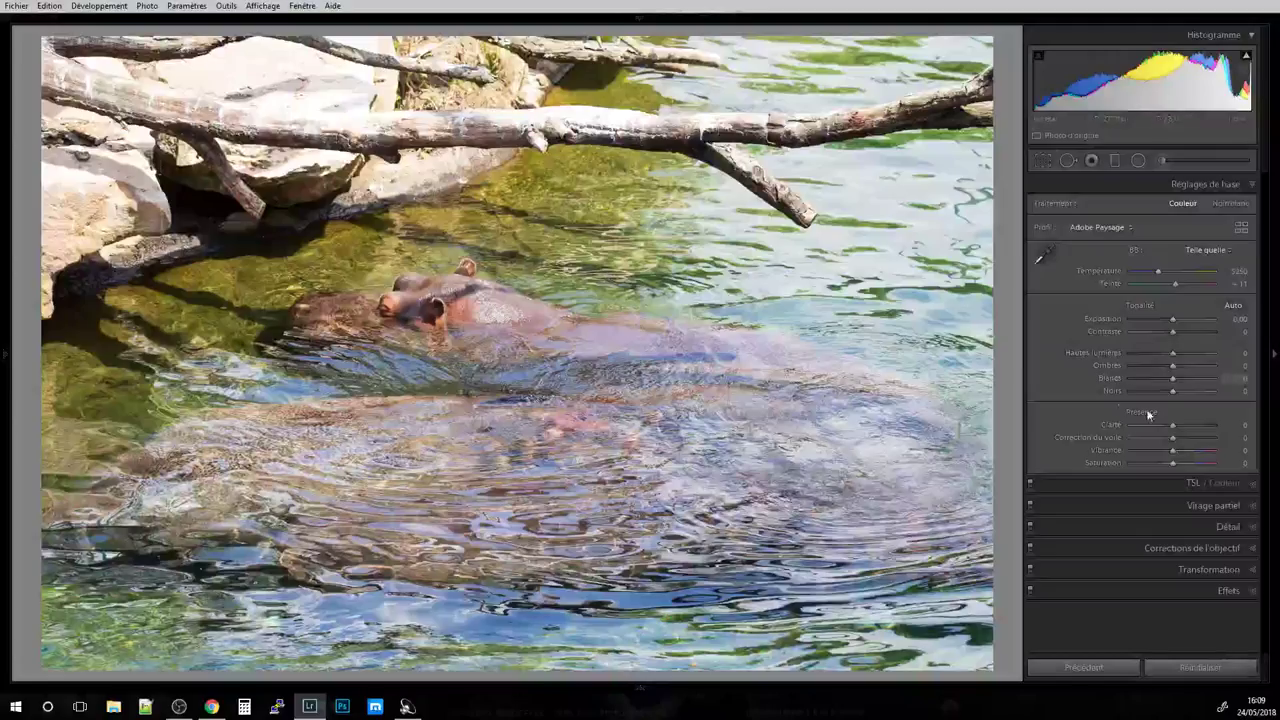
pyautogui.press('Right')
pyautogui.press('Right')
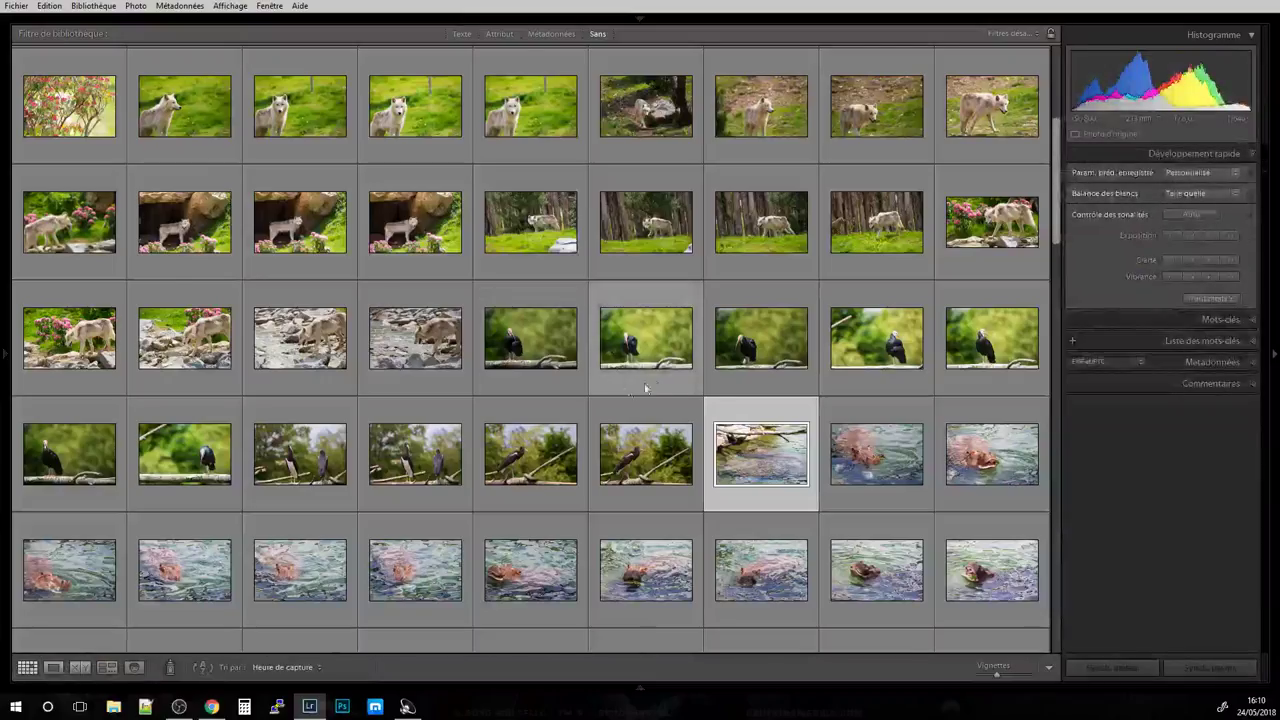
pyautogui.scroll(-3, 645, 388)
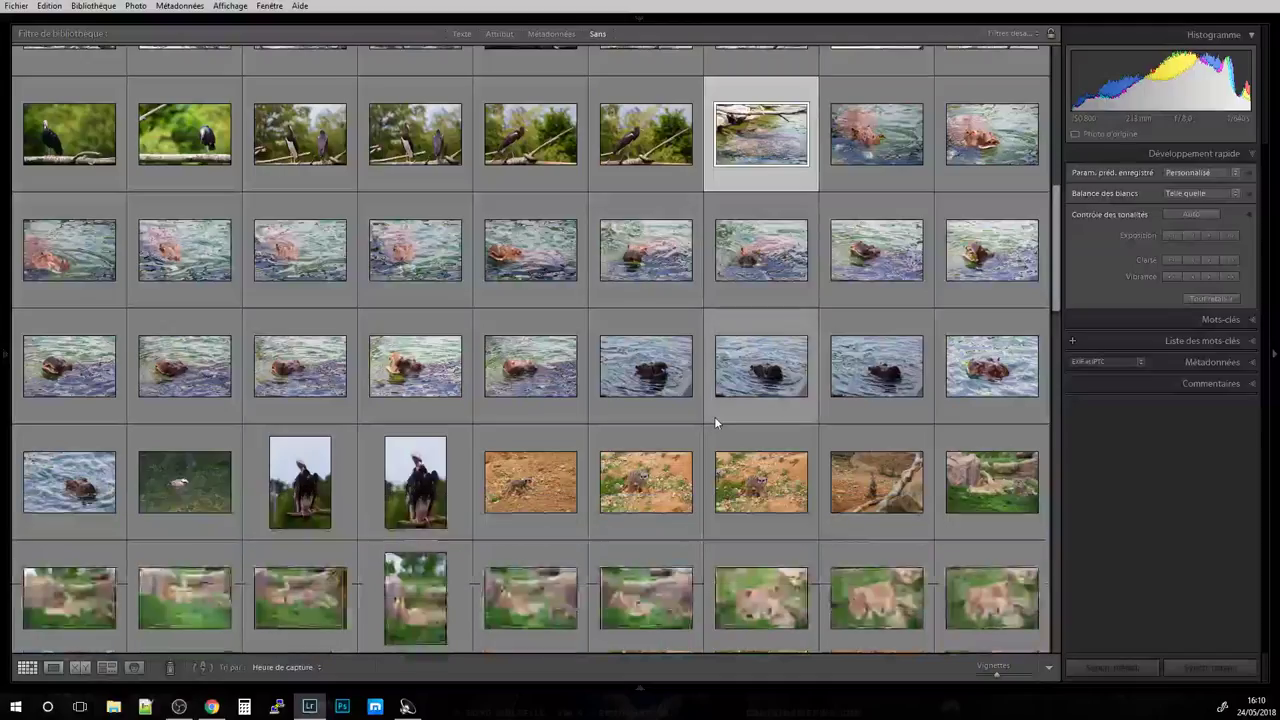
pyautogui.doubleClick(845, 132)
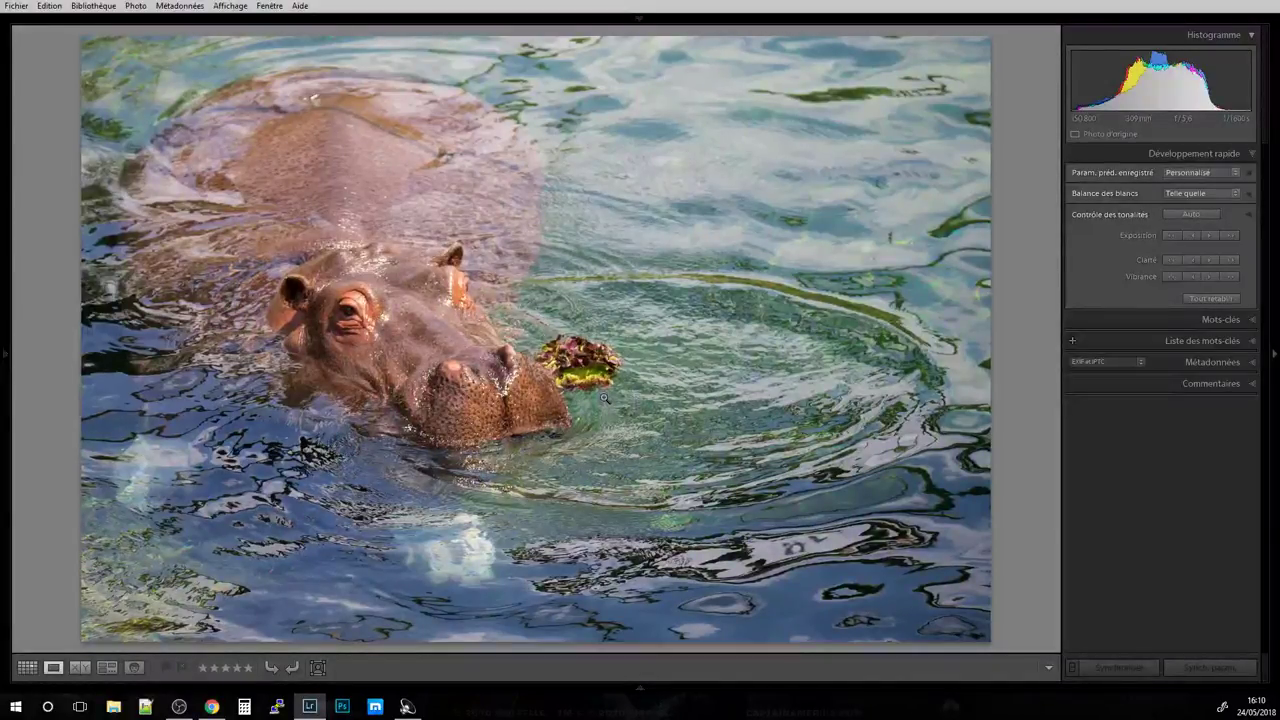
pyautogui.click(398, 328)
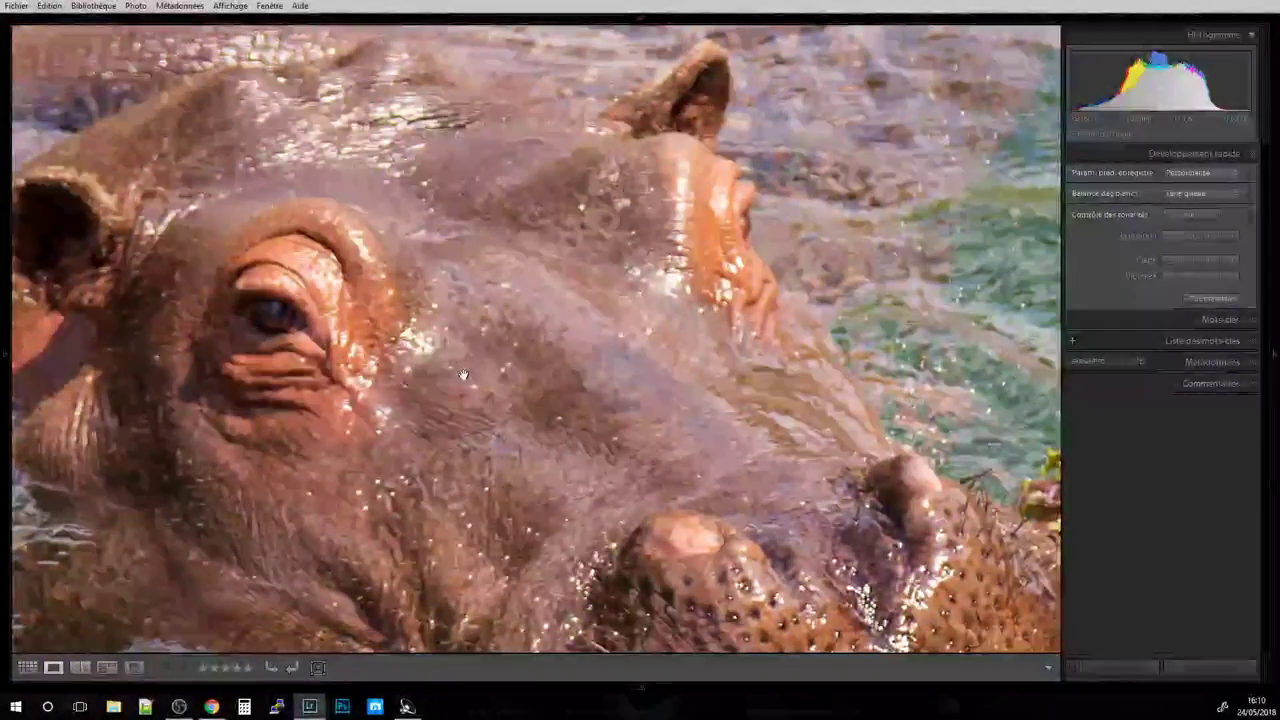
pyautogui.moveTo(531, 447); pyautogui.dragTo(413, 152)
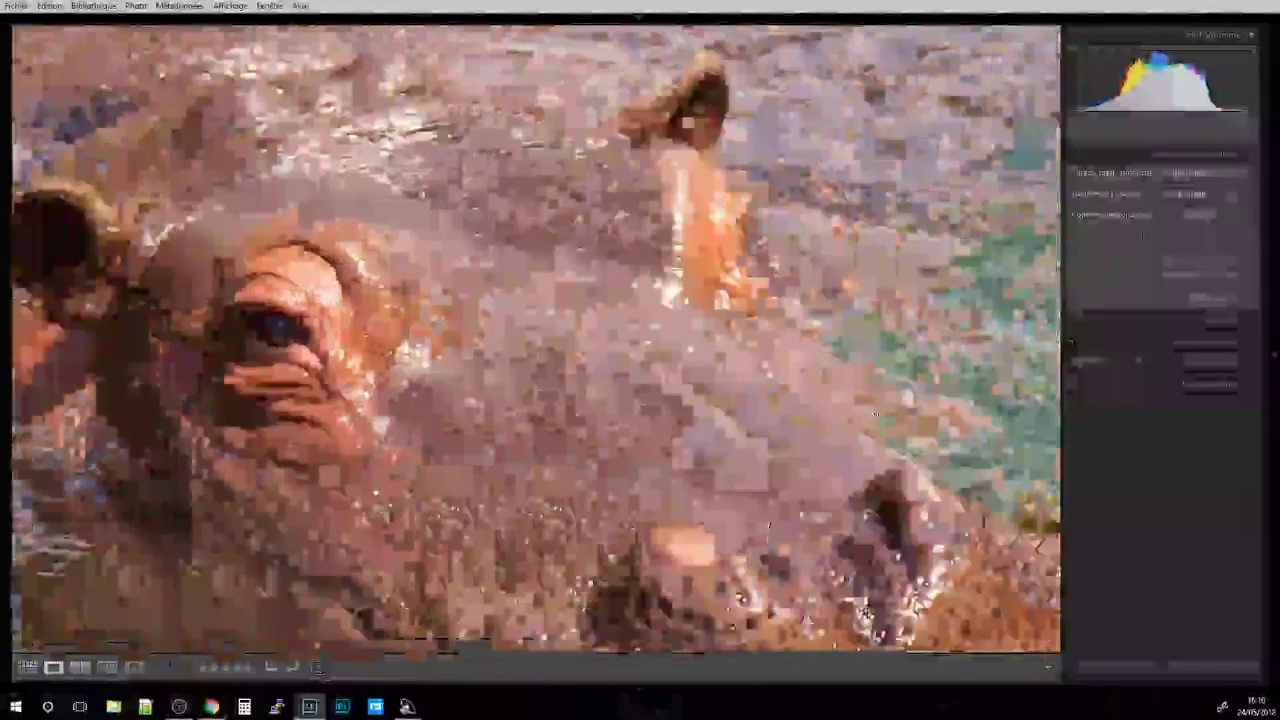
# Move on to the hippo photo with its mouth open and examine the mouth and face up close.
pyautogui.press('z')
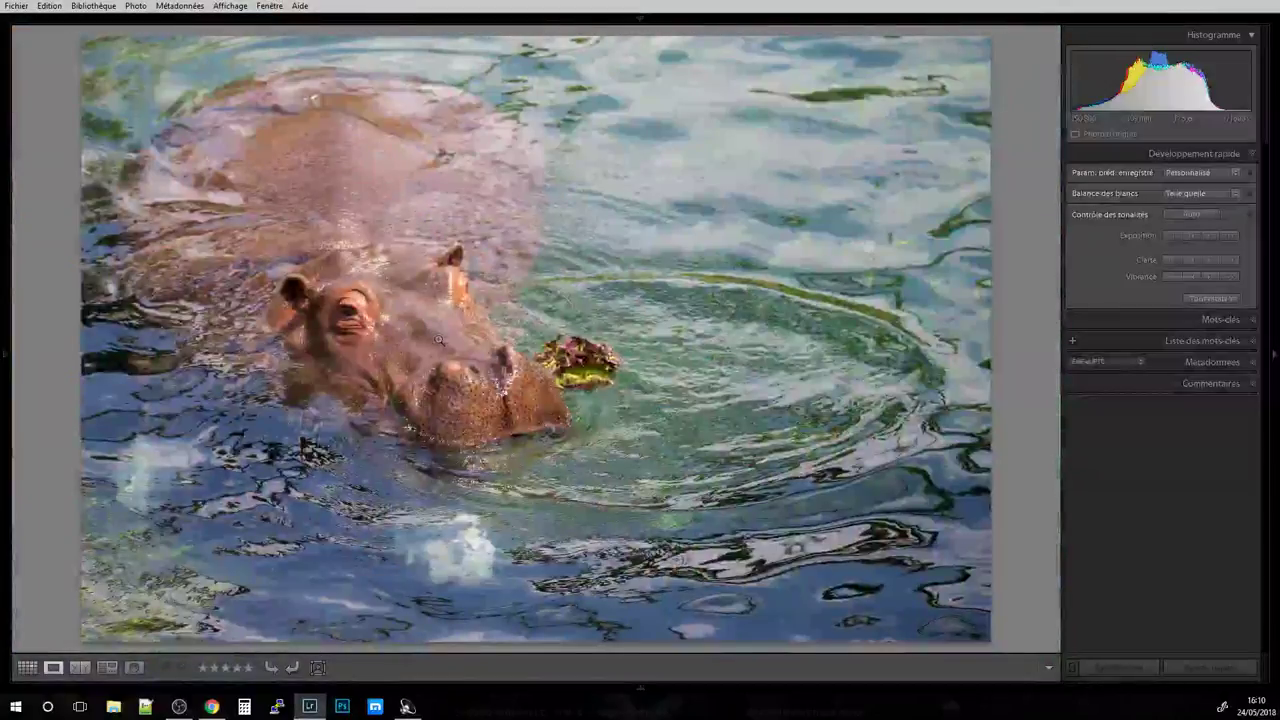
pyautogui.press('Right')
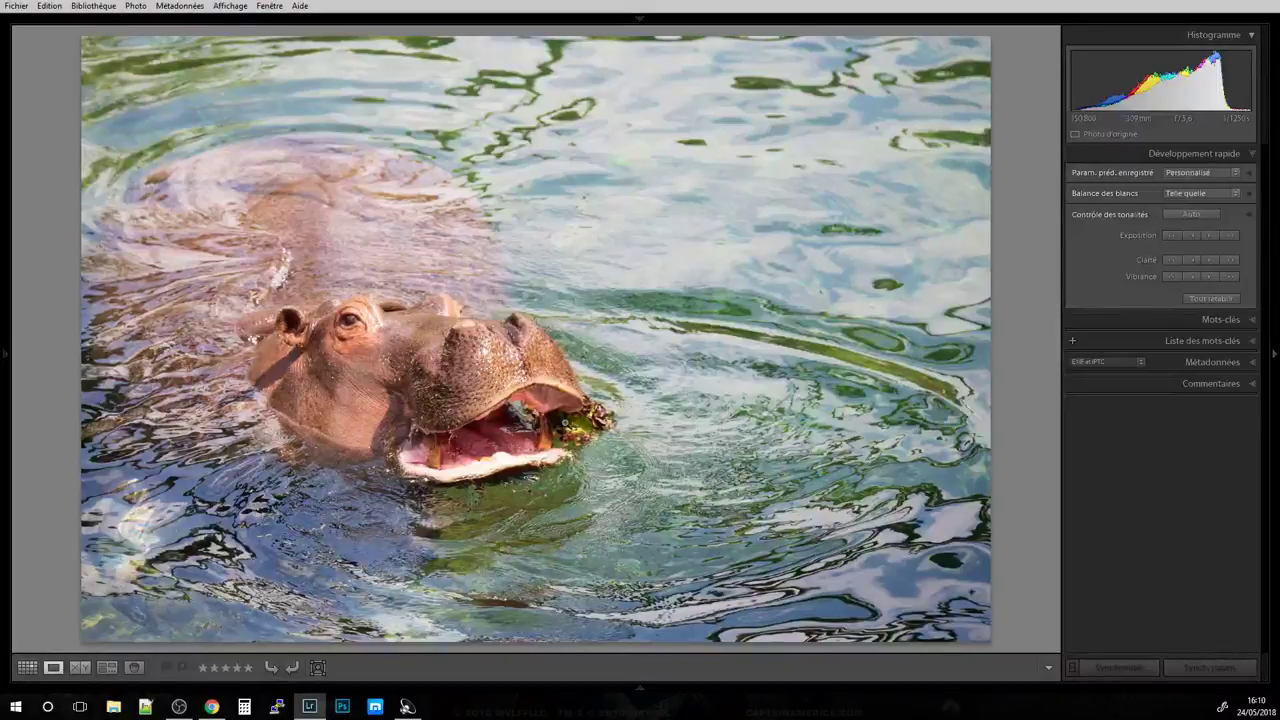
pyautogui.click(550, 452)
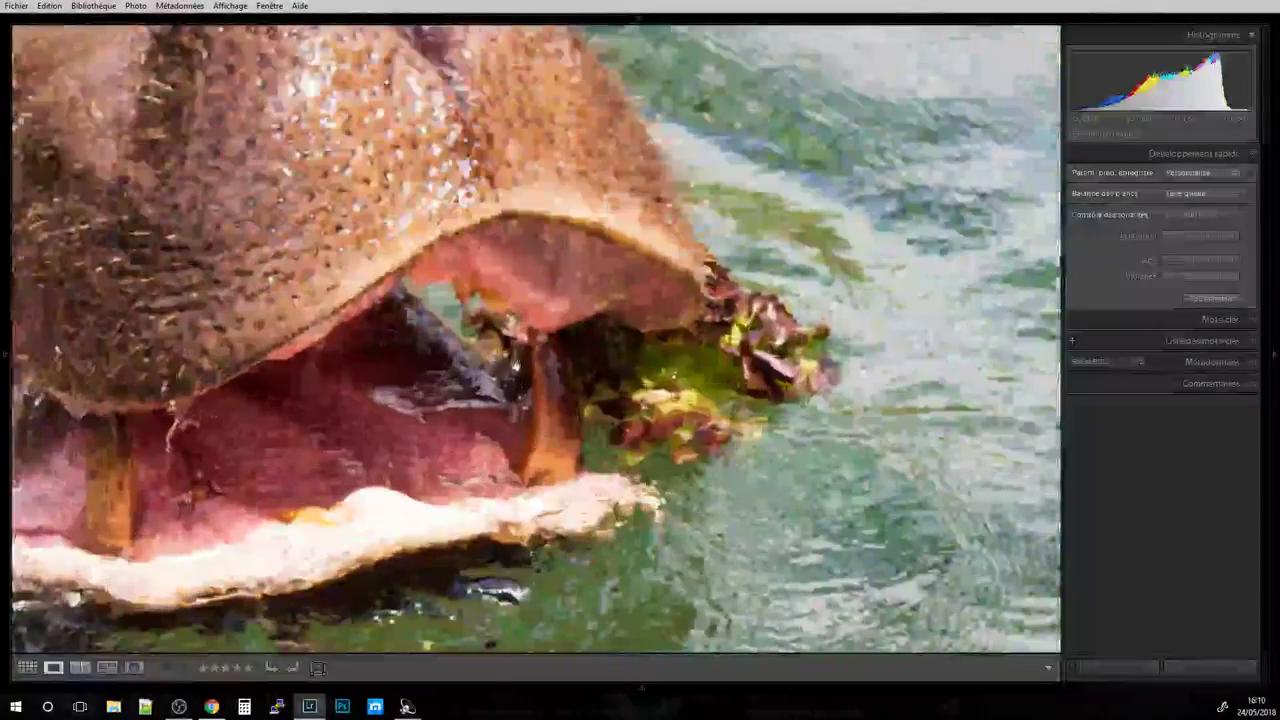
pyautogui.click(358, 416)
pyautogui.click(394, 372)
pyautogui.moveTo(394, 372); pyautogui.dragTo(600, 452)
pyautogui.moveTo(668, 405); pyautogui.dragTo(509, 289)
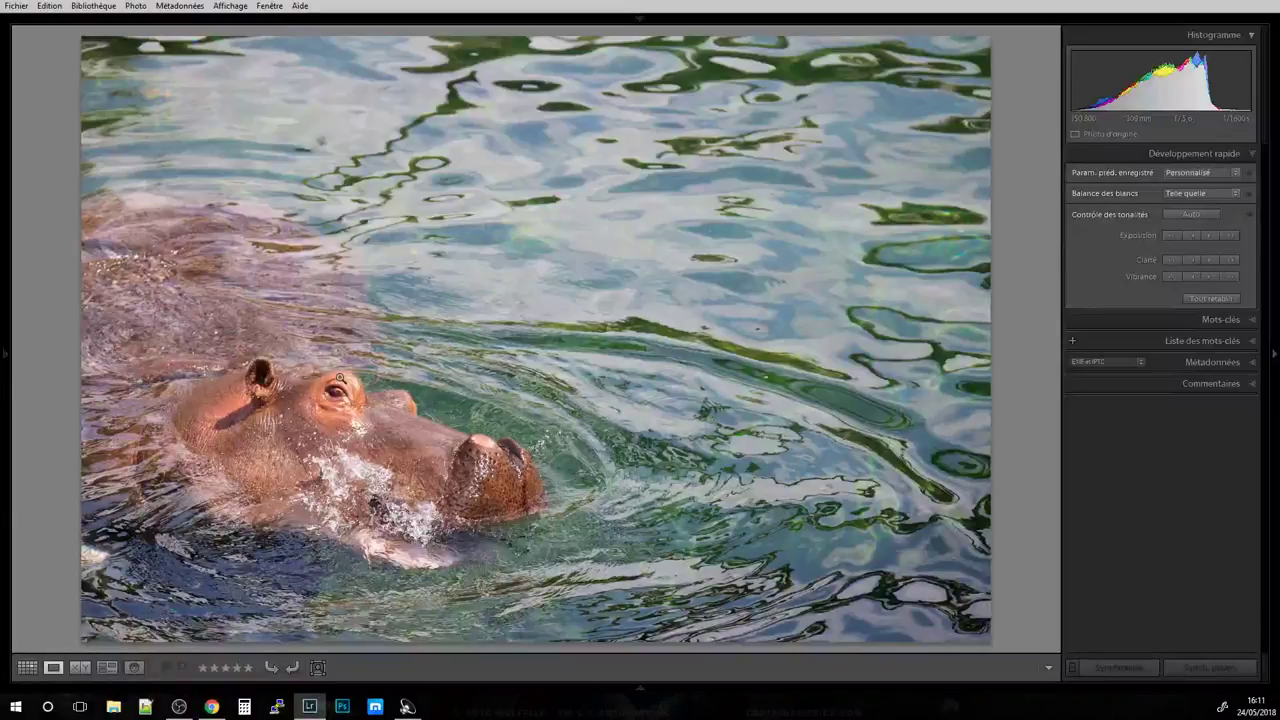
# Review the splashing hippo and the front-facing hippo shots, checking the eyes and nostrils up close.
pyautogui.click(340, 377)
pyautogui.click(340, 377)
pyautogui.press('Right')
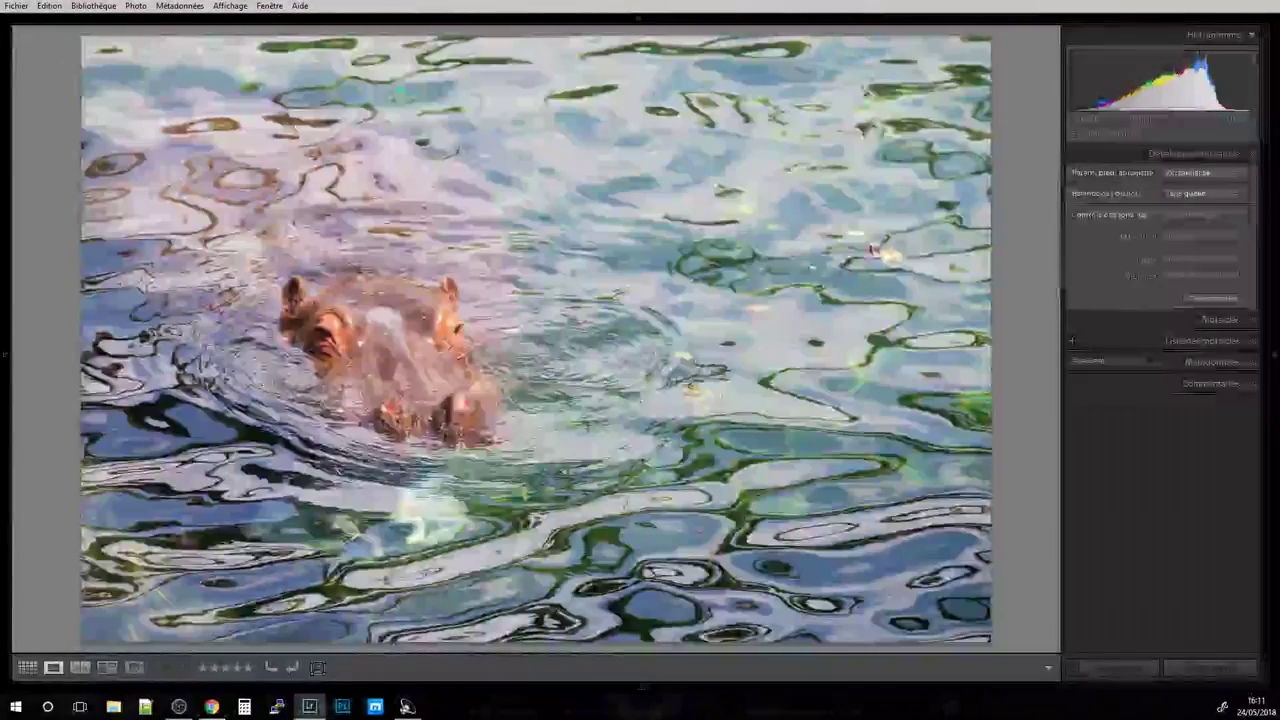
pyautogui.press('Right')
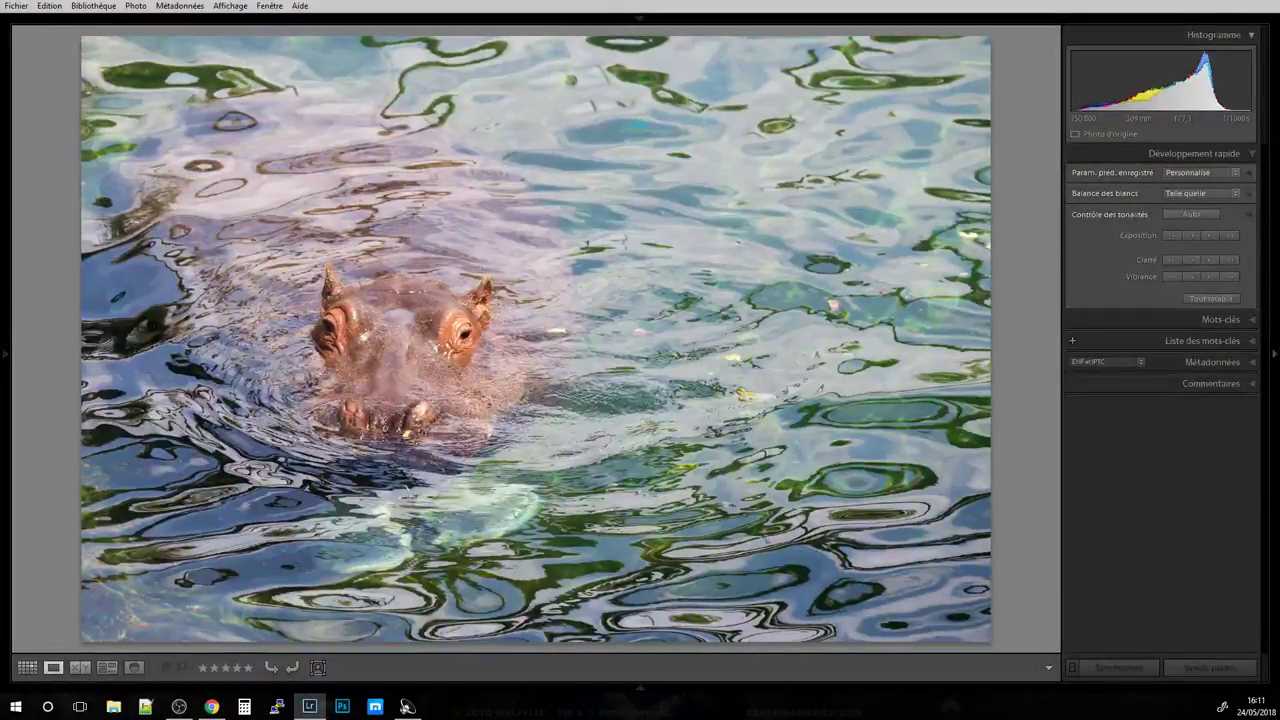
pyautogui.click(371, 408)
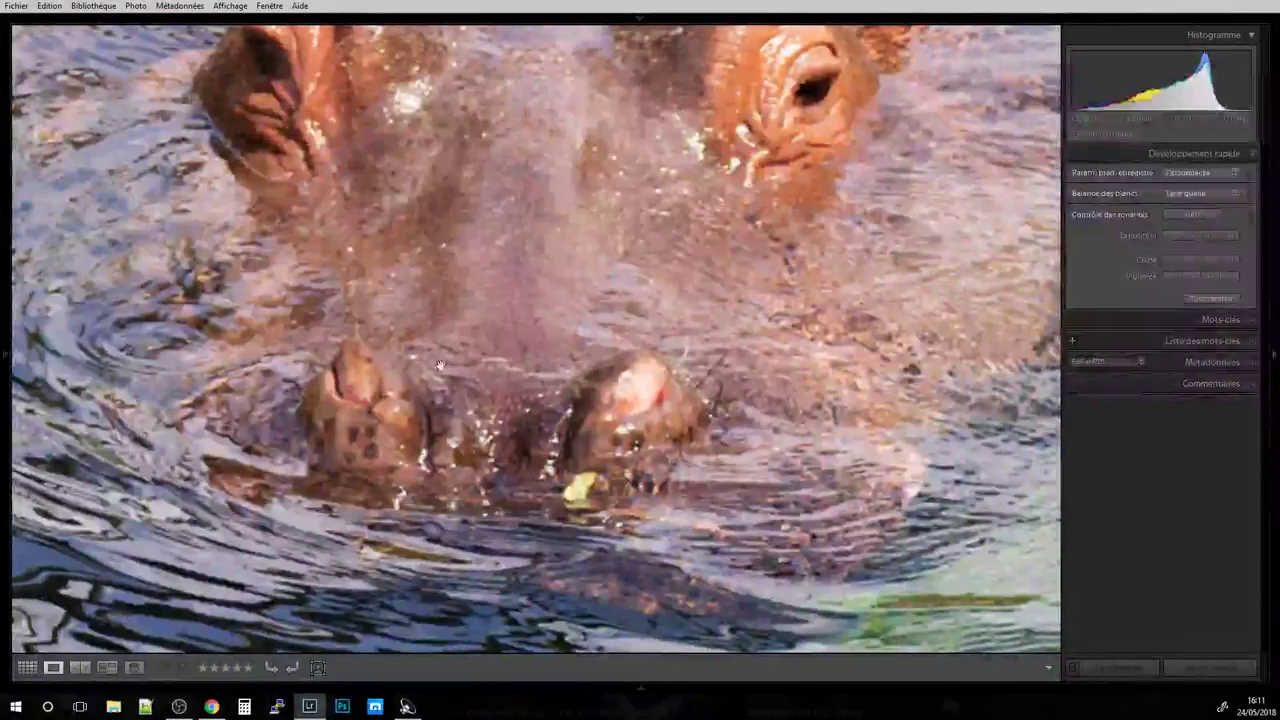
pyautogui.click(427, 407)
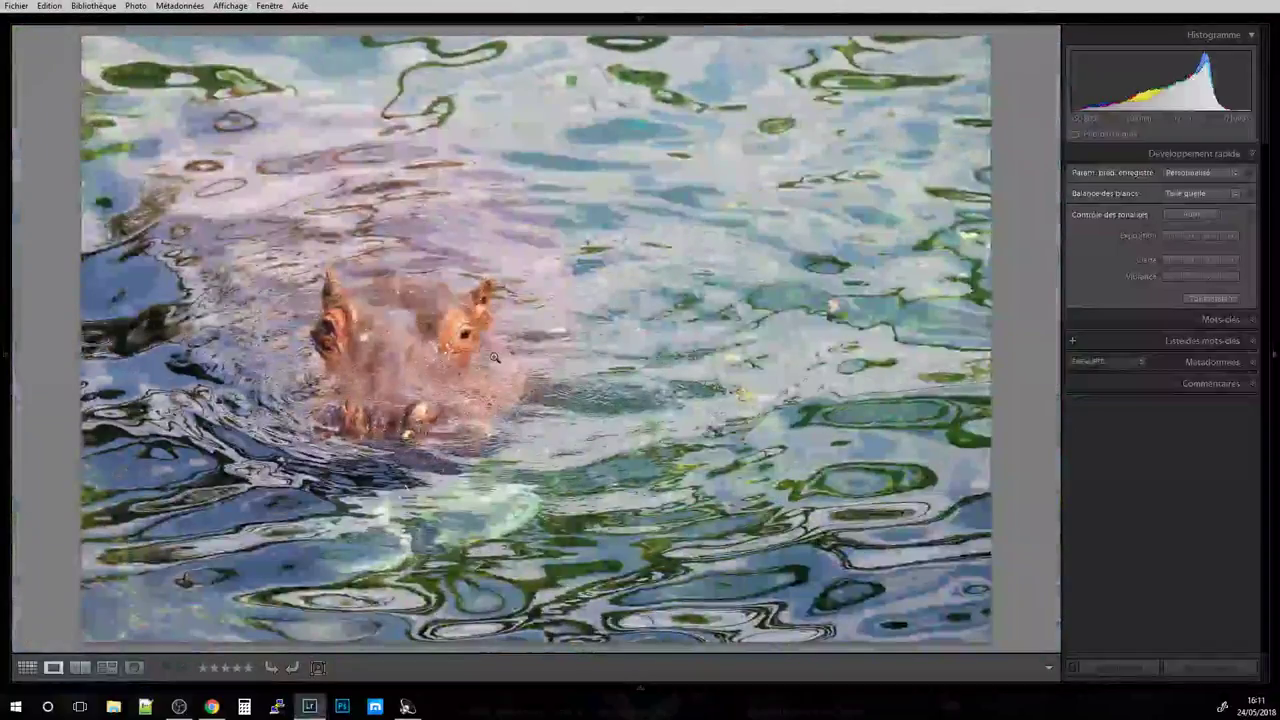
# Compare the left-facing hippo with the one eating salad leaves, and check the latter's muzzle up close.
pyautogui.press('Right')
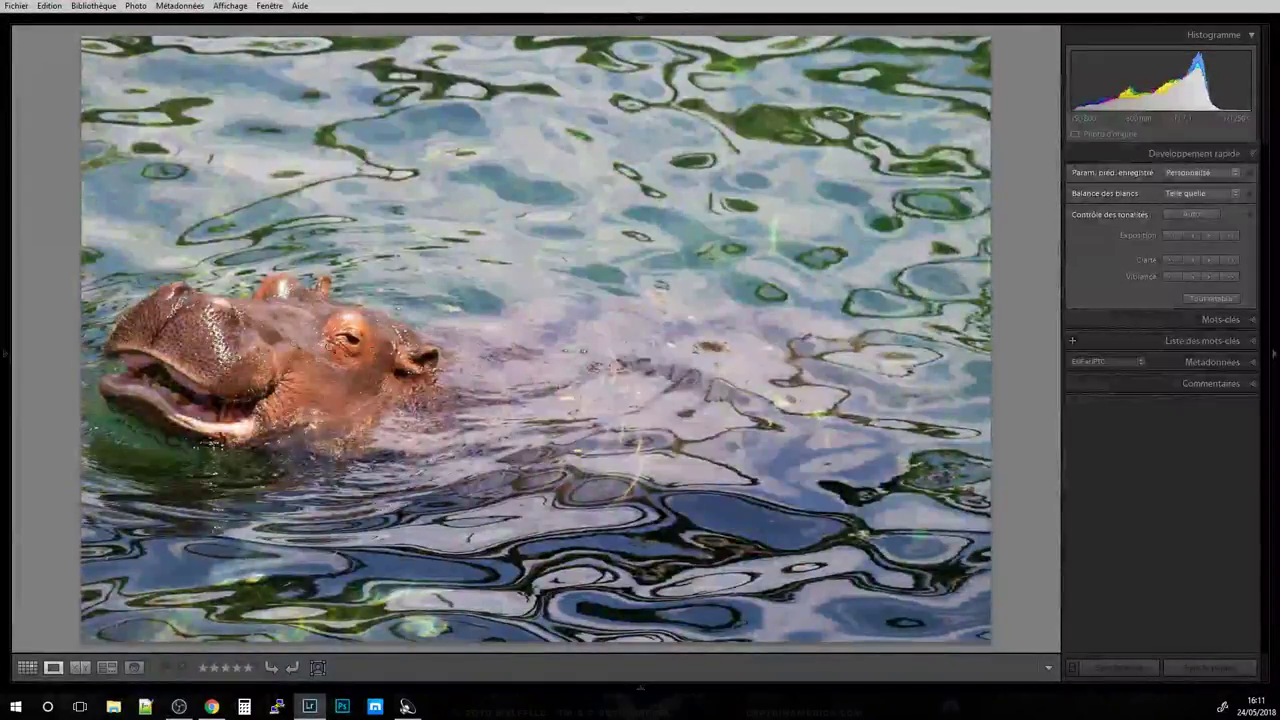
pyautogui.press('Right')
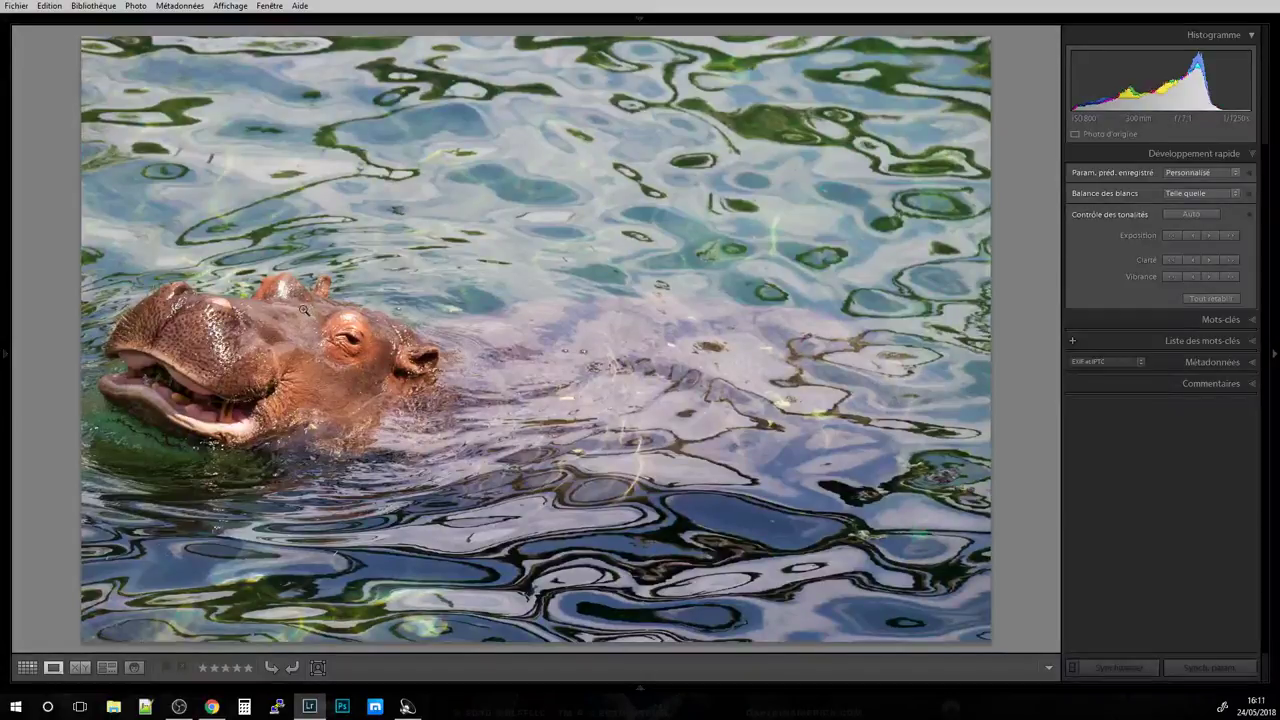
pyautogui.press('Right')
pyautogui.press('Left')
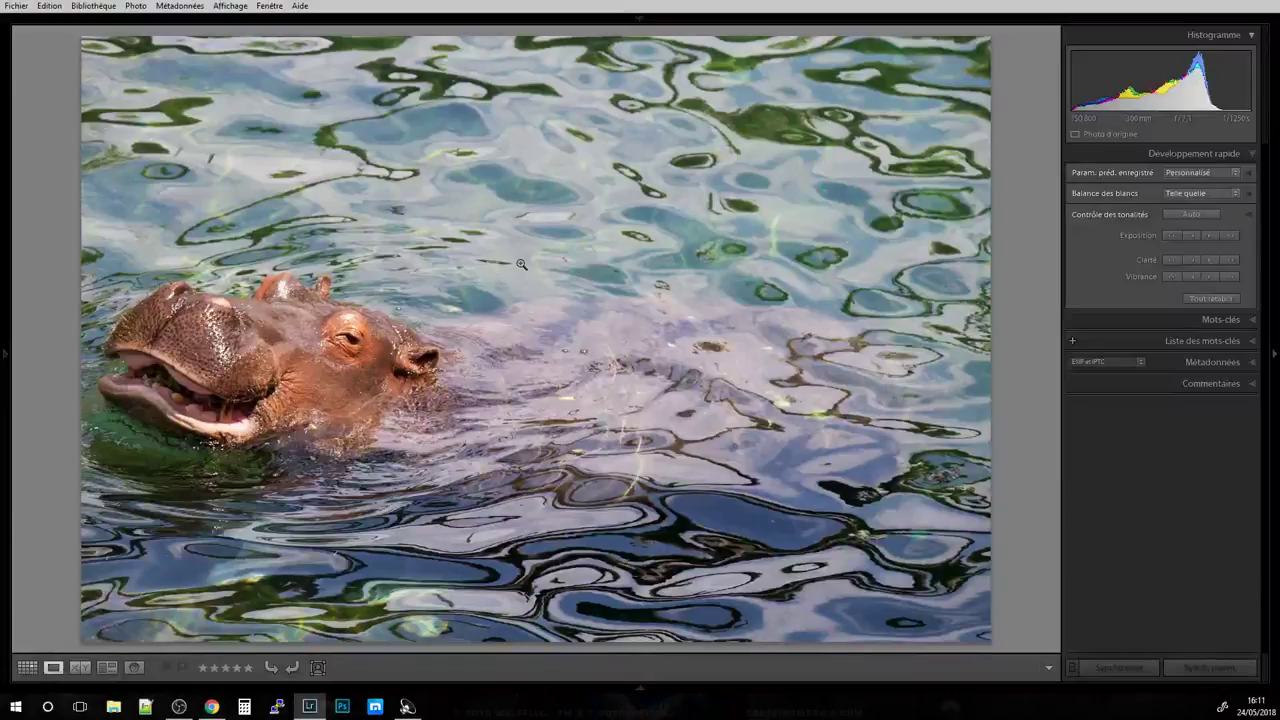
pyautogui.press('Right')
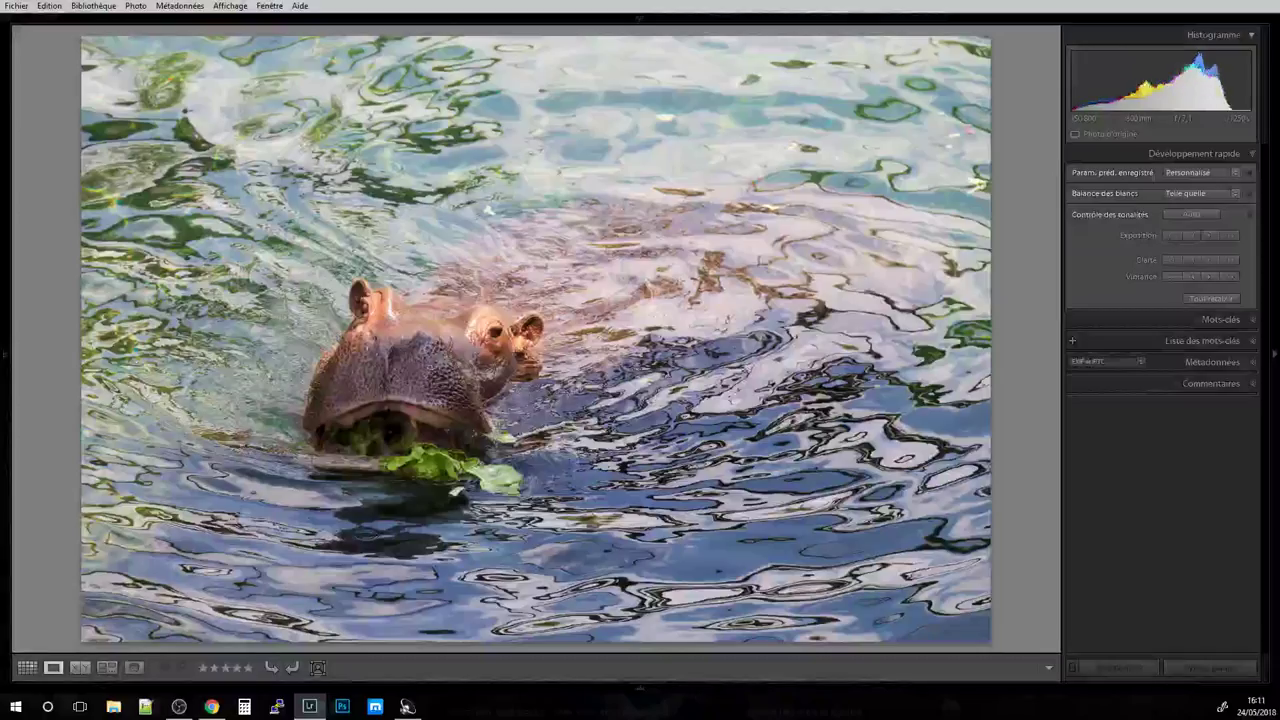
pyautogui.click(372, 444)
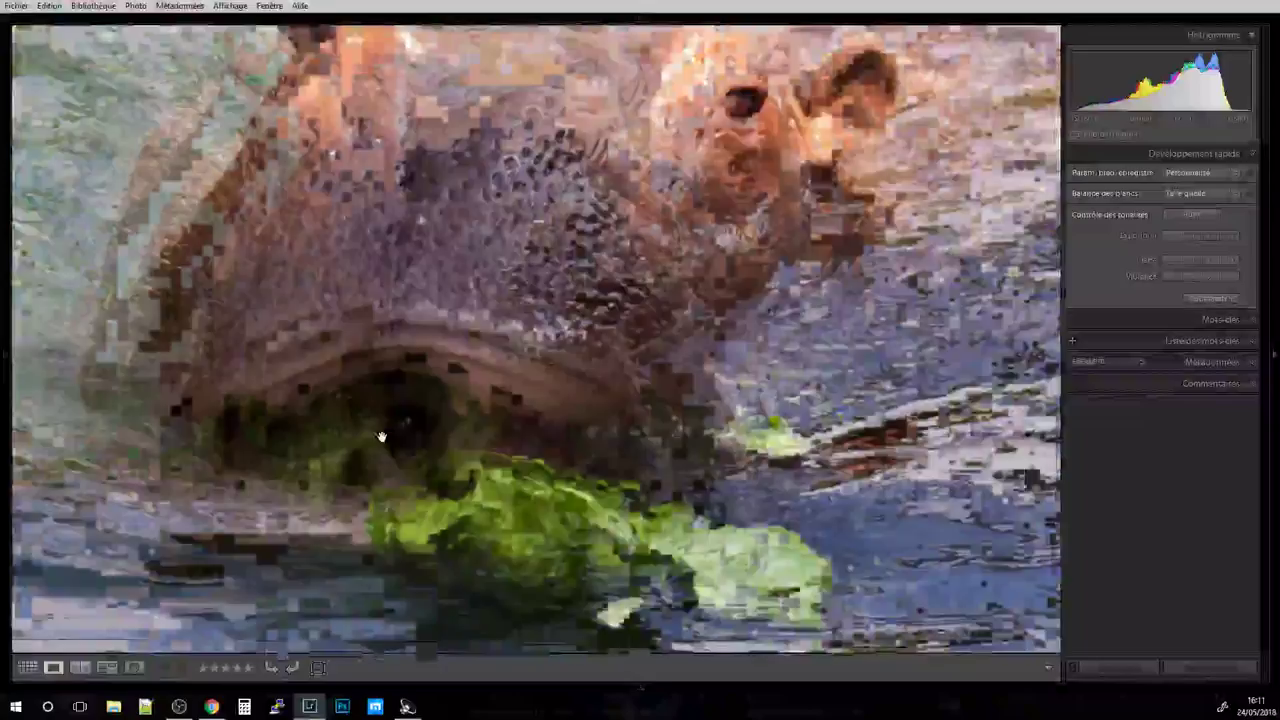
pyautogui.click(378, 434)
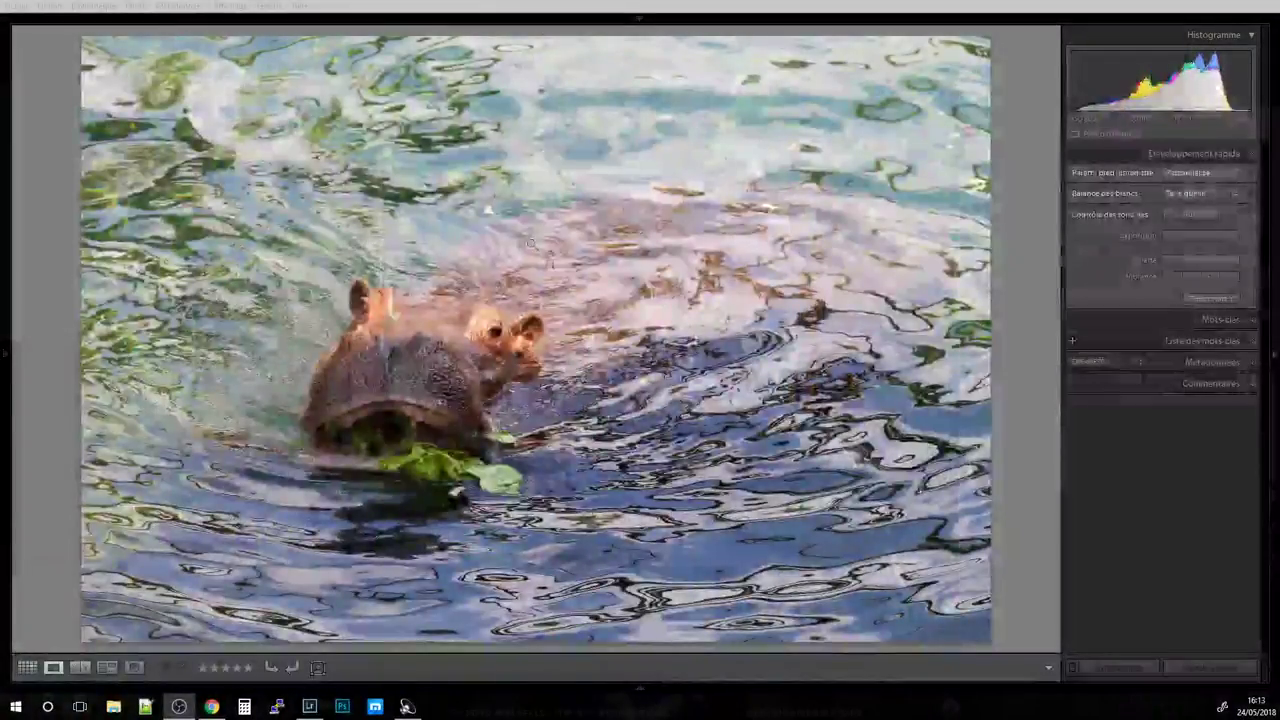
# From the library grid, open the dark hippo photo with the pale barrier, and examine the barrier and head up close.
pyautogui.press('g')
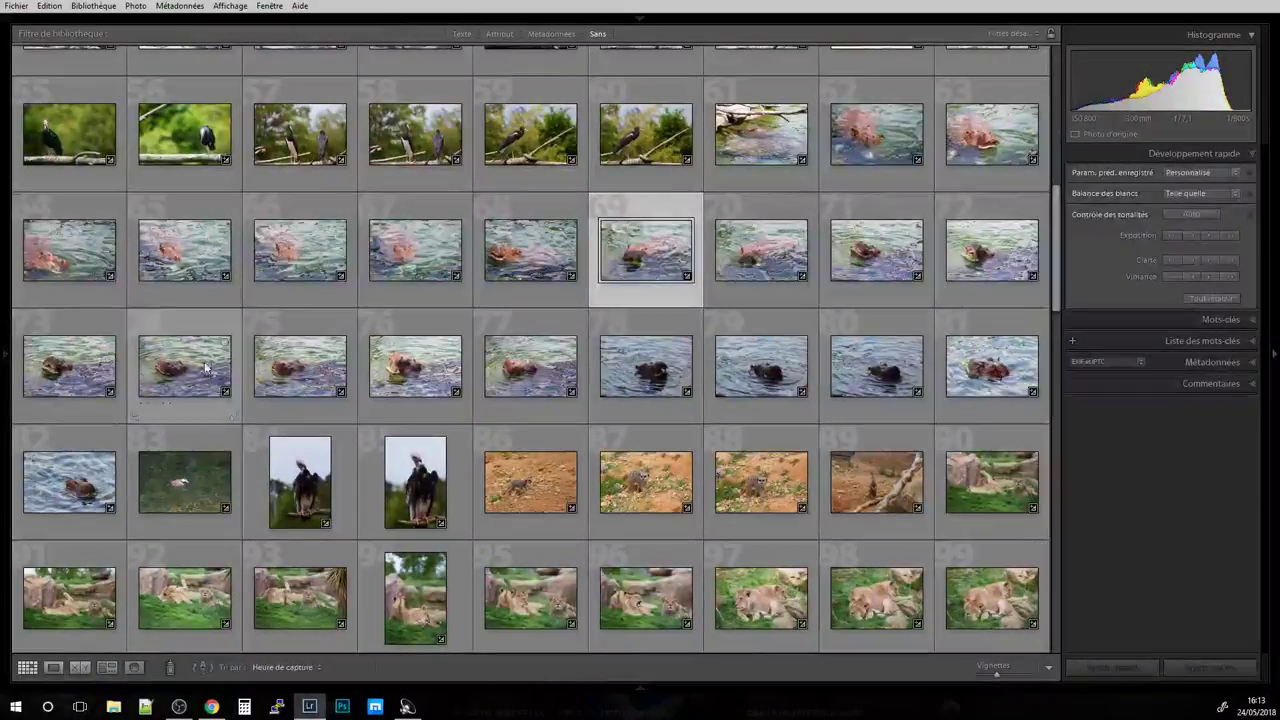
pyautogui.doubleClick(968, 376)
pyautogui.press('Right')
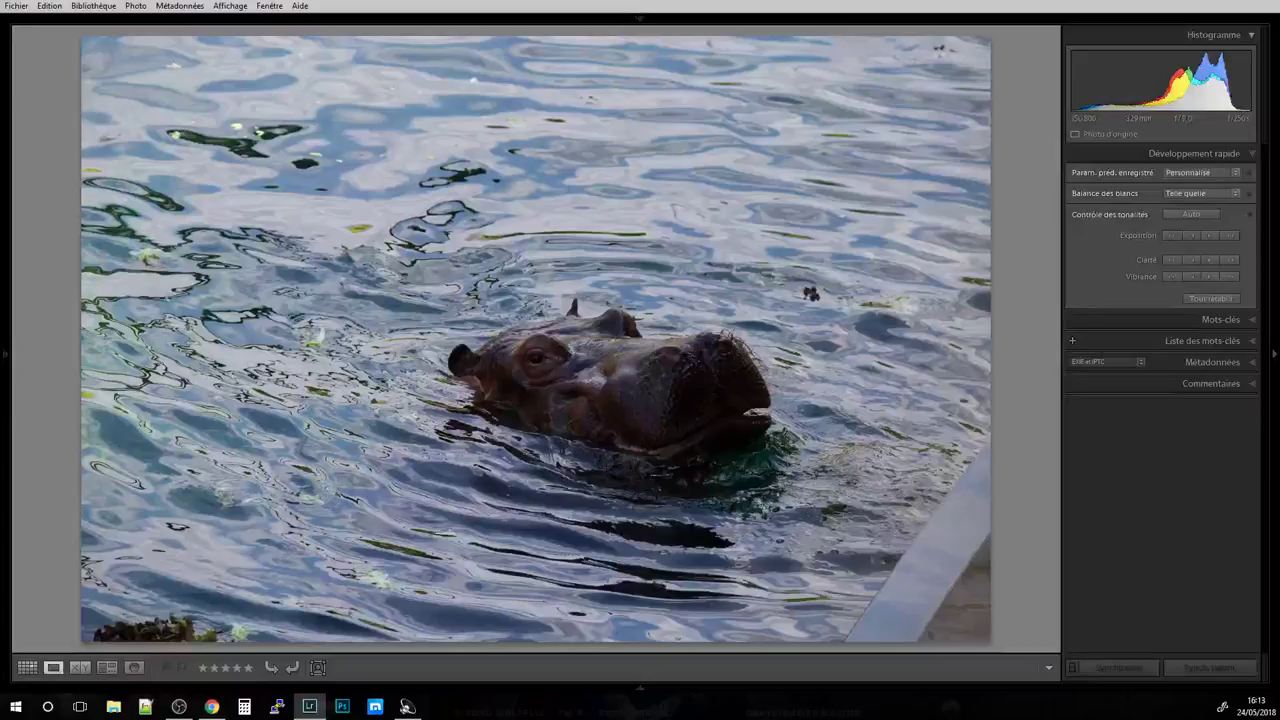
pyautogui.click(967, 538)
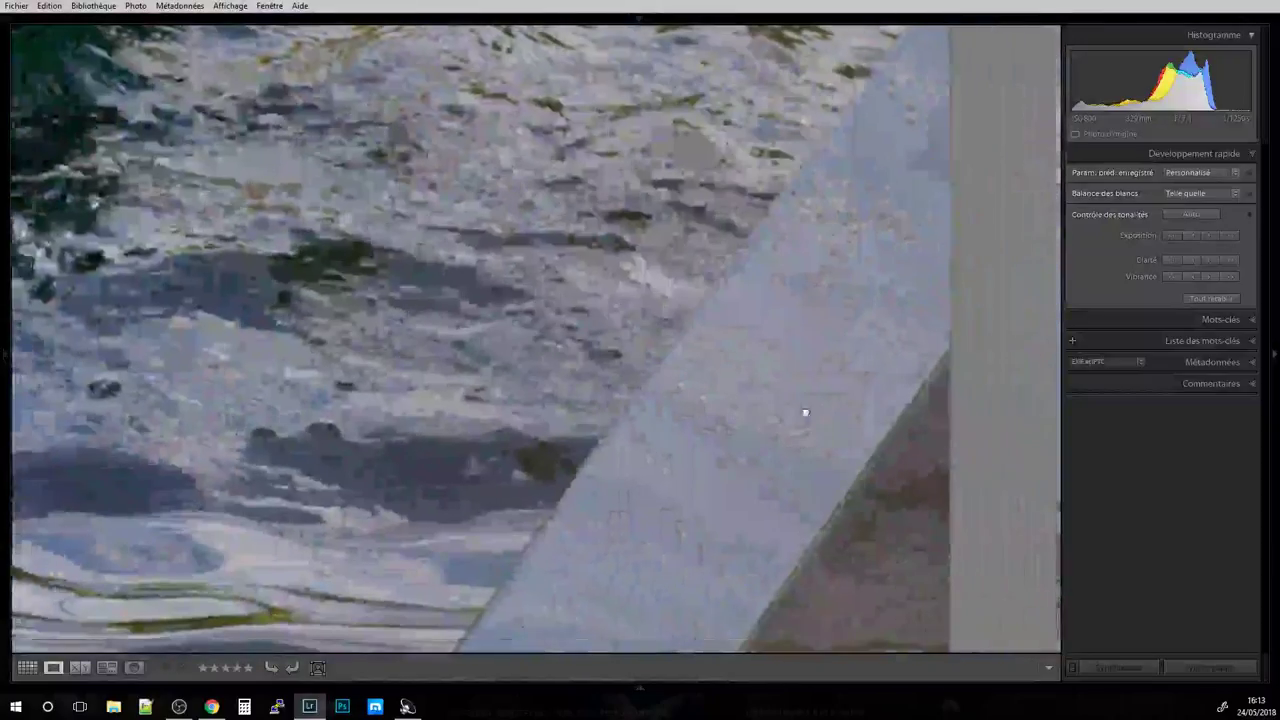
pyautogui.click(663, 425)
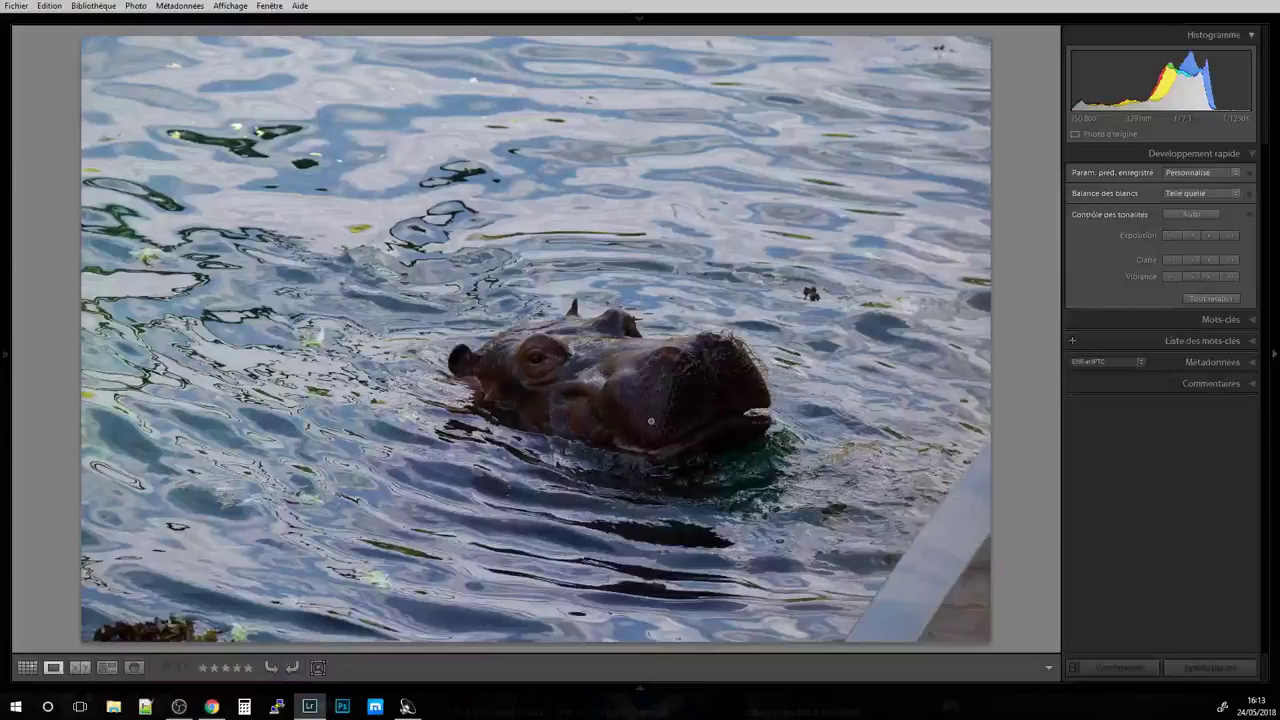
pyautogui.click(520, 378)
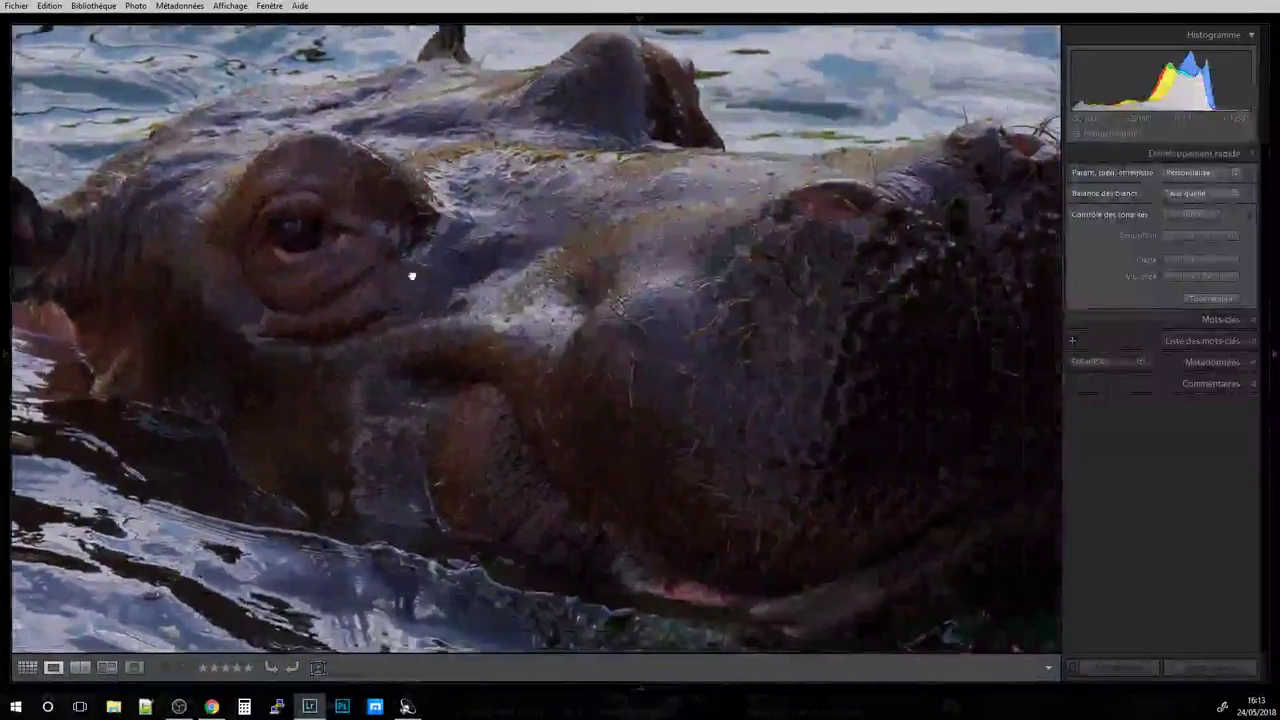
pyautogui.moveTo(517, 249); pyautogui.dragTo(543, 323)
pyautogui.click(540, 315)
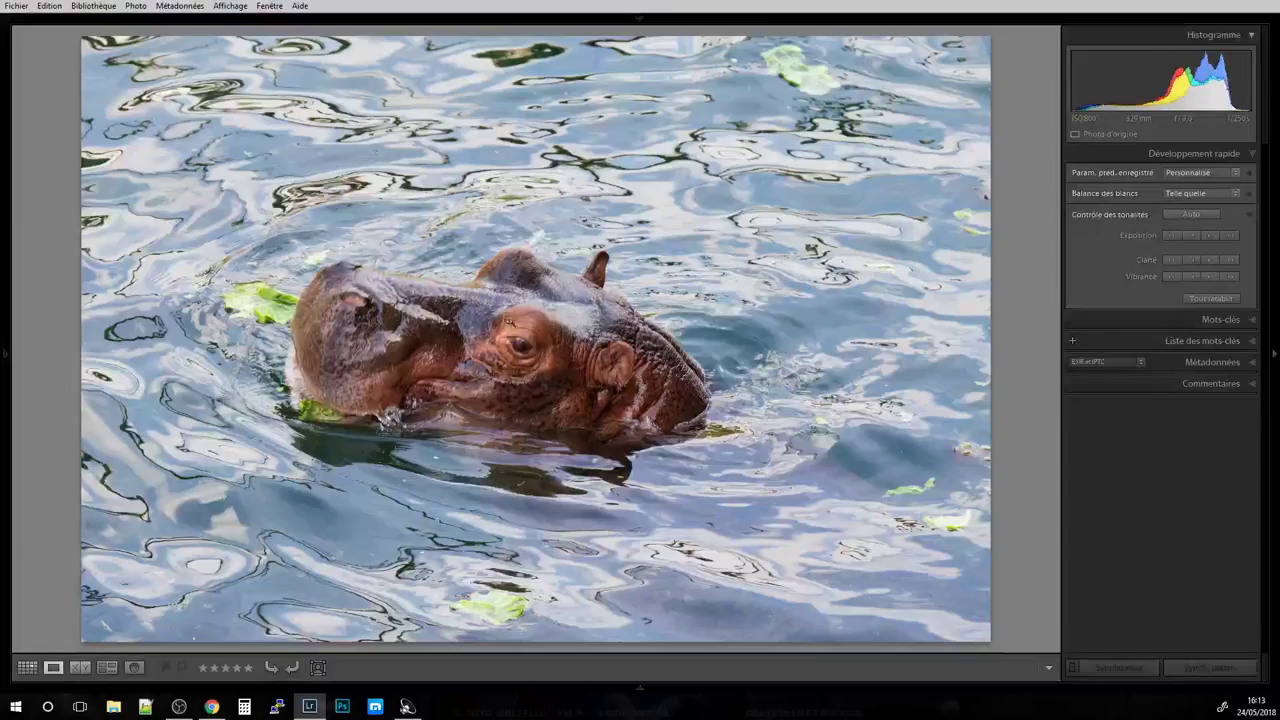
# Go forward past the remaining hippo photos to the white-headed duck and check its head up close.
pyautogui.press('Right')
pyautogui.press('Right')
pyautogui.press('Right')
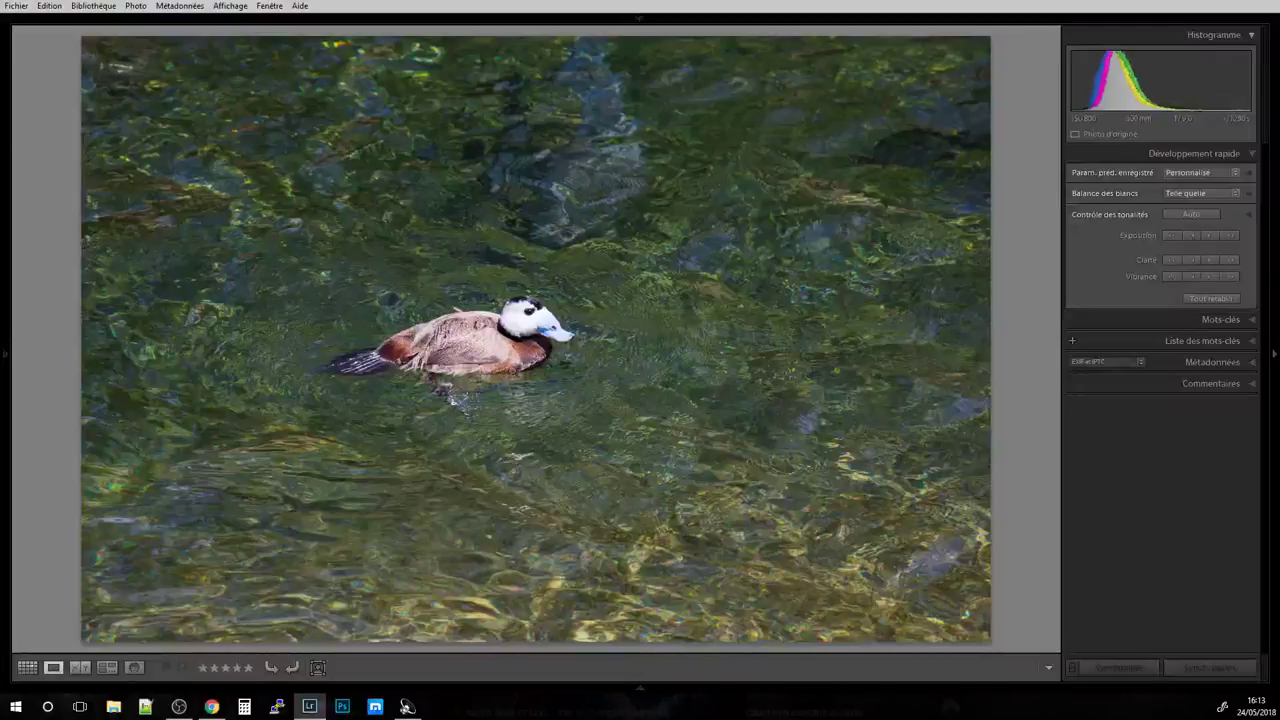
pyautogui.press('Right')
pyautogui.press('Left')
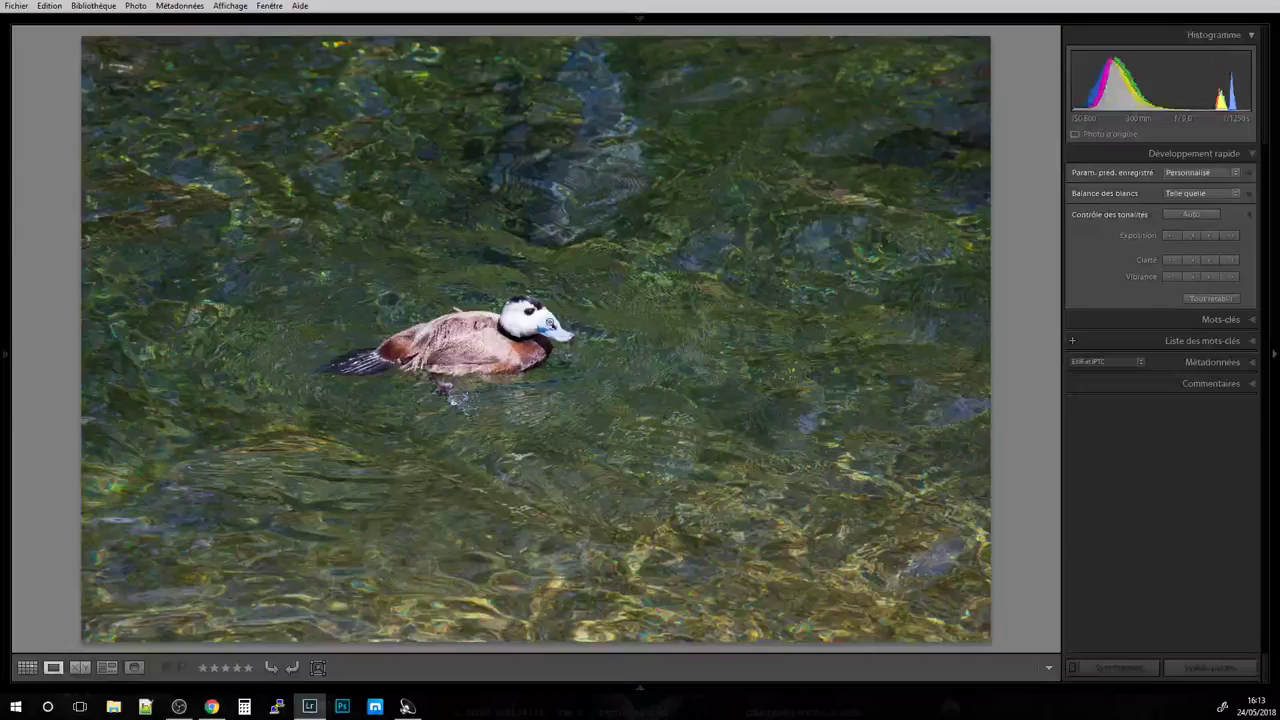
pyautogui.click(548, 322)
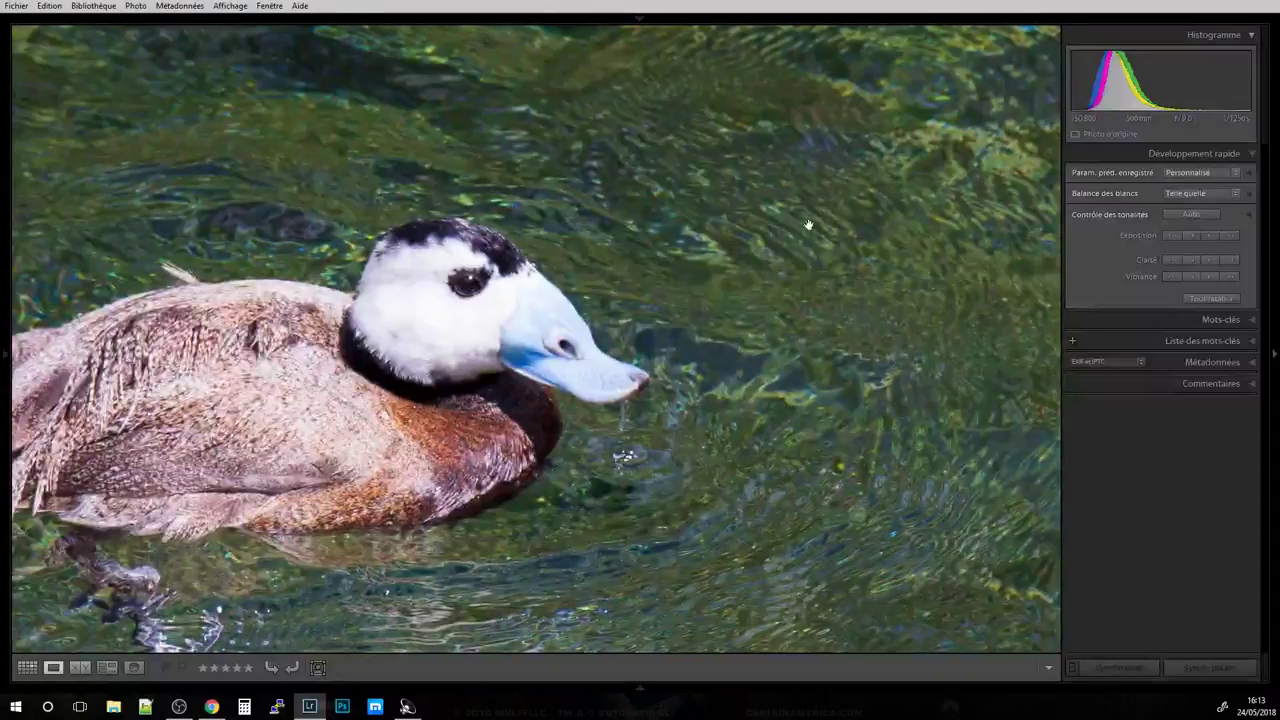
# Develop the duck photo with Highlights at -82 and Exposure at -0.30, and check the white head up close.
pyautogui.press('d')
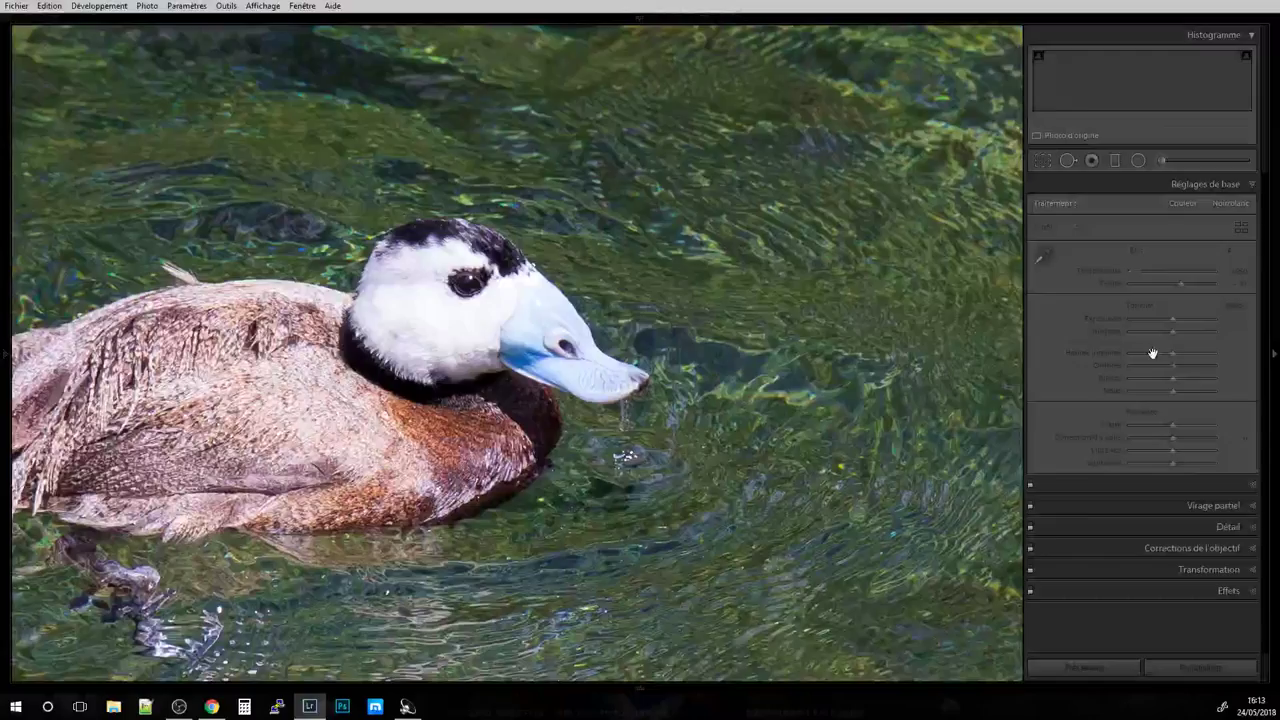
pyautogui.moveTo(1152, 353); pyautogui.dragTo(1168, 320)
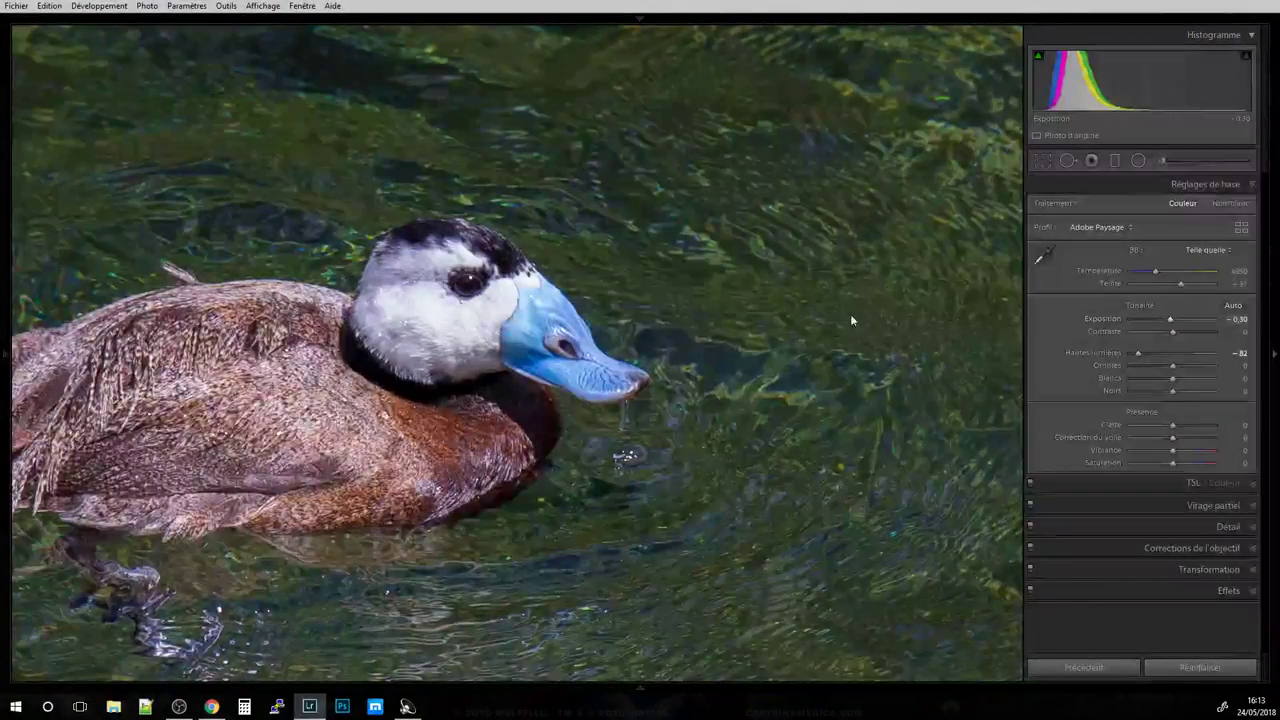
pyautogui.click(943, 321)
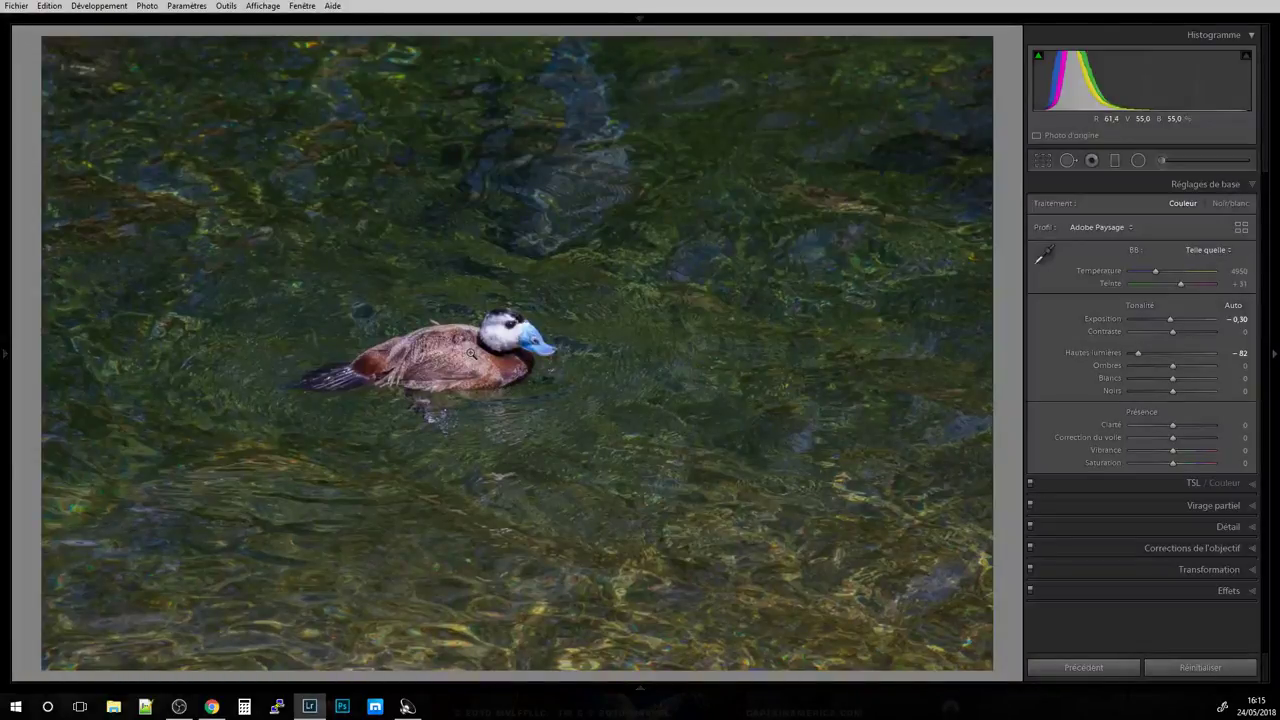
pyautogui.click(512, 331)
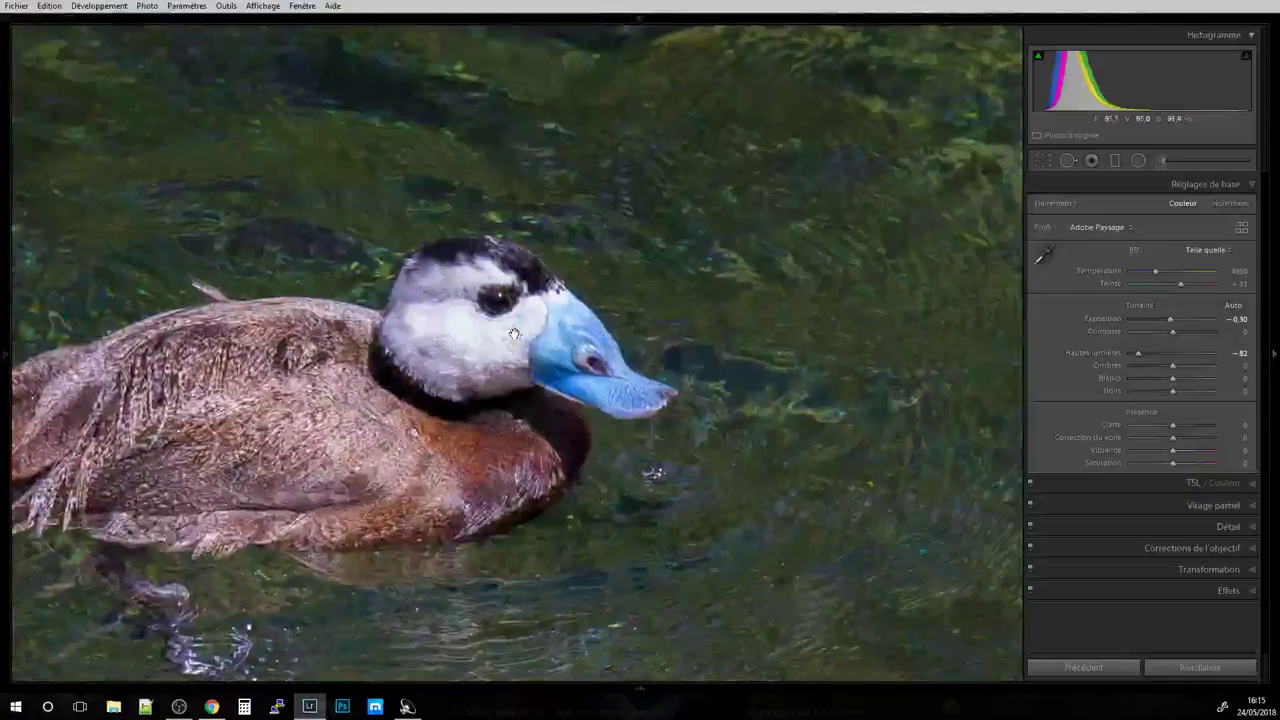
pyautogui.click(512, 340)
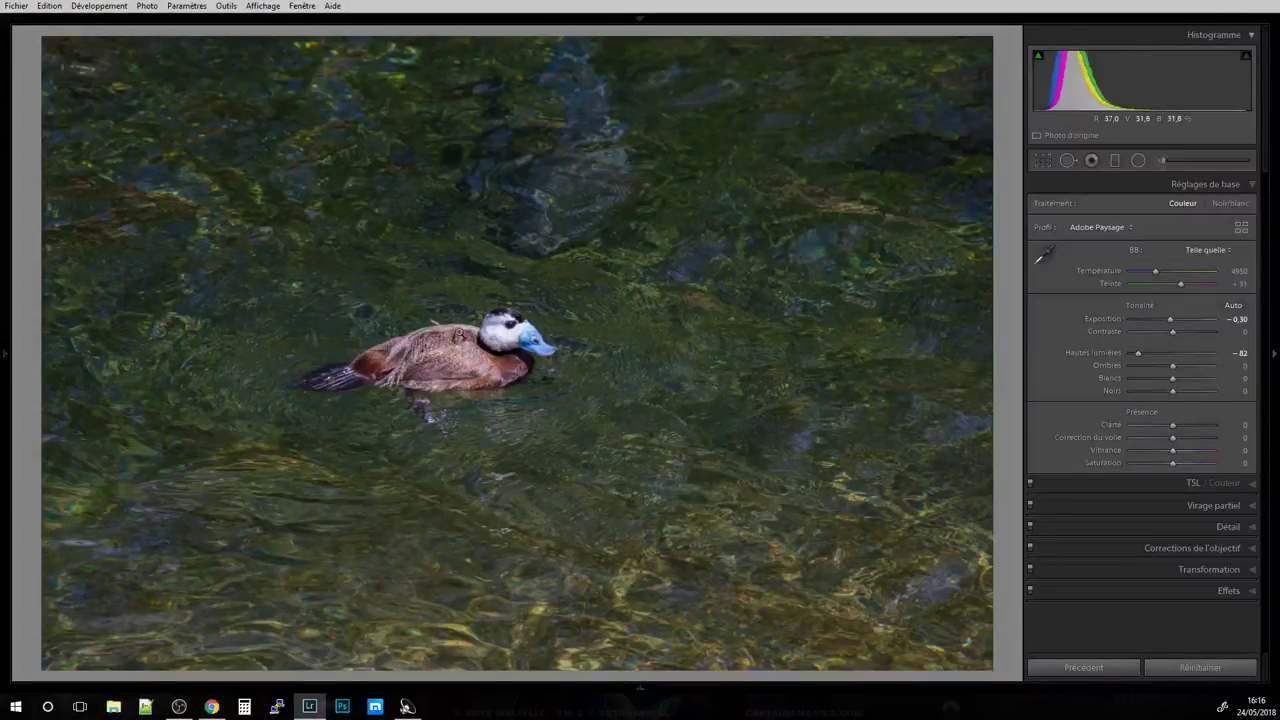
# Open the vulture photo, set Highlights to -46 and Shadows to +31, and check the head's detail up close.
pyautogui.press('Right')
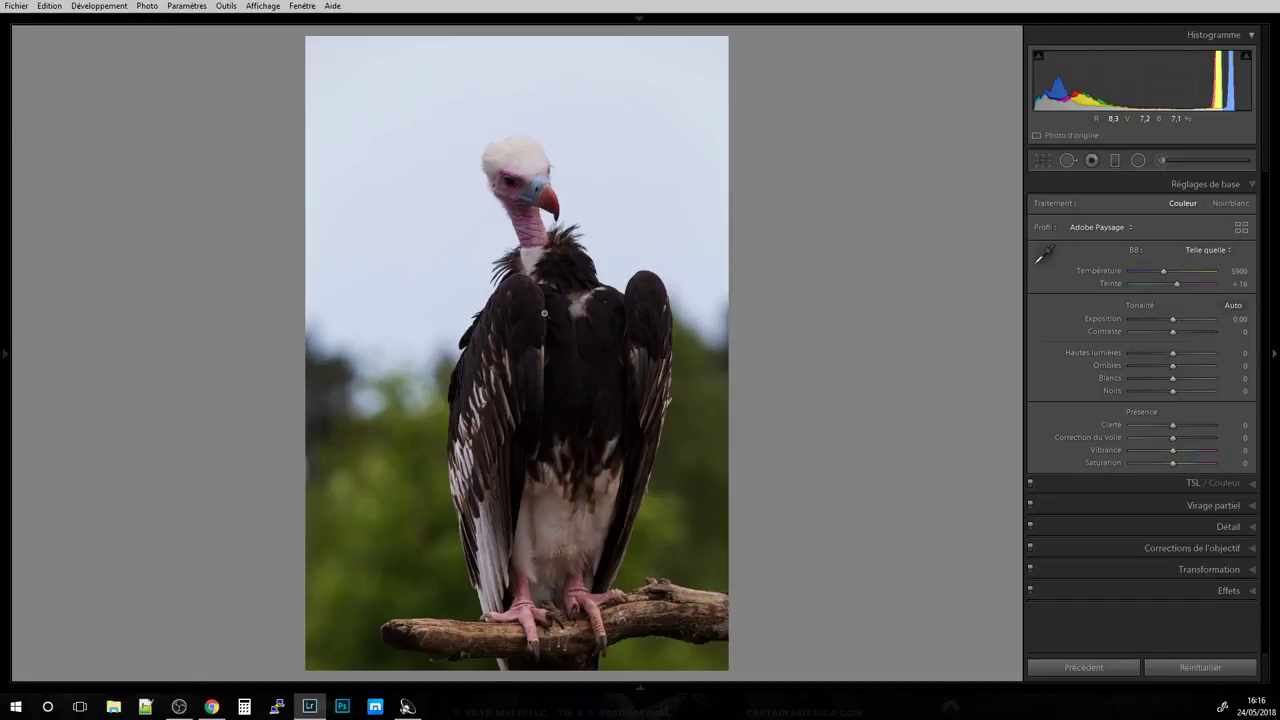
pyautogui.click(524, 187)
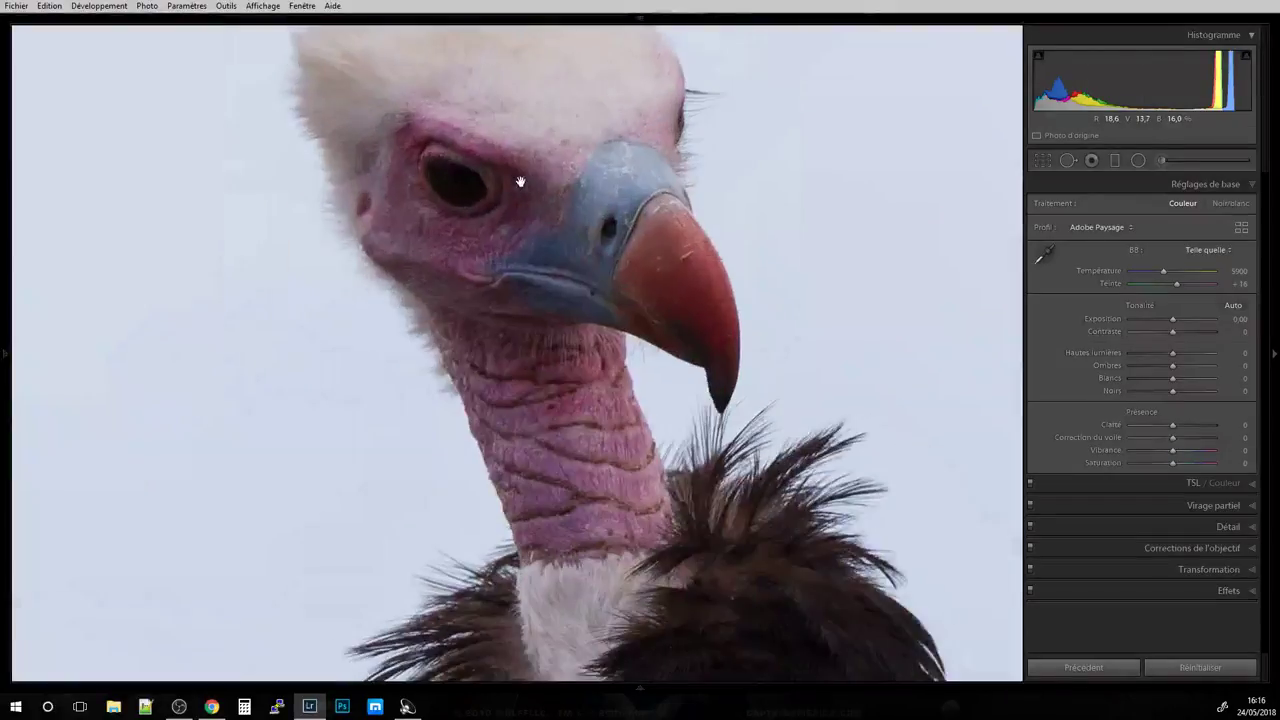
pyautogui.click(841, 208)
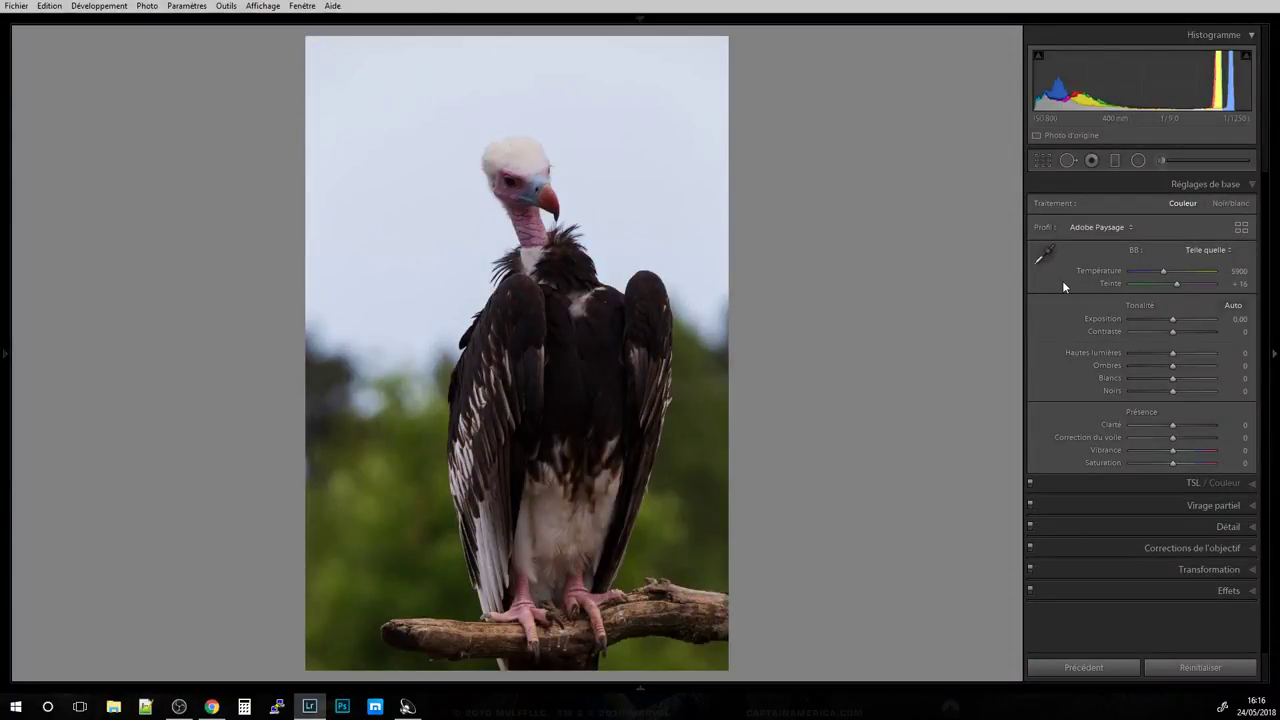
pyautogui.moveTo(1148, 353); pyautogui.dragTo(1153, 351)
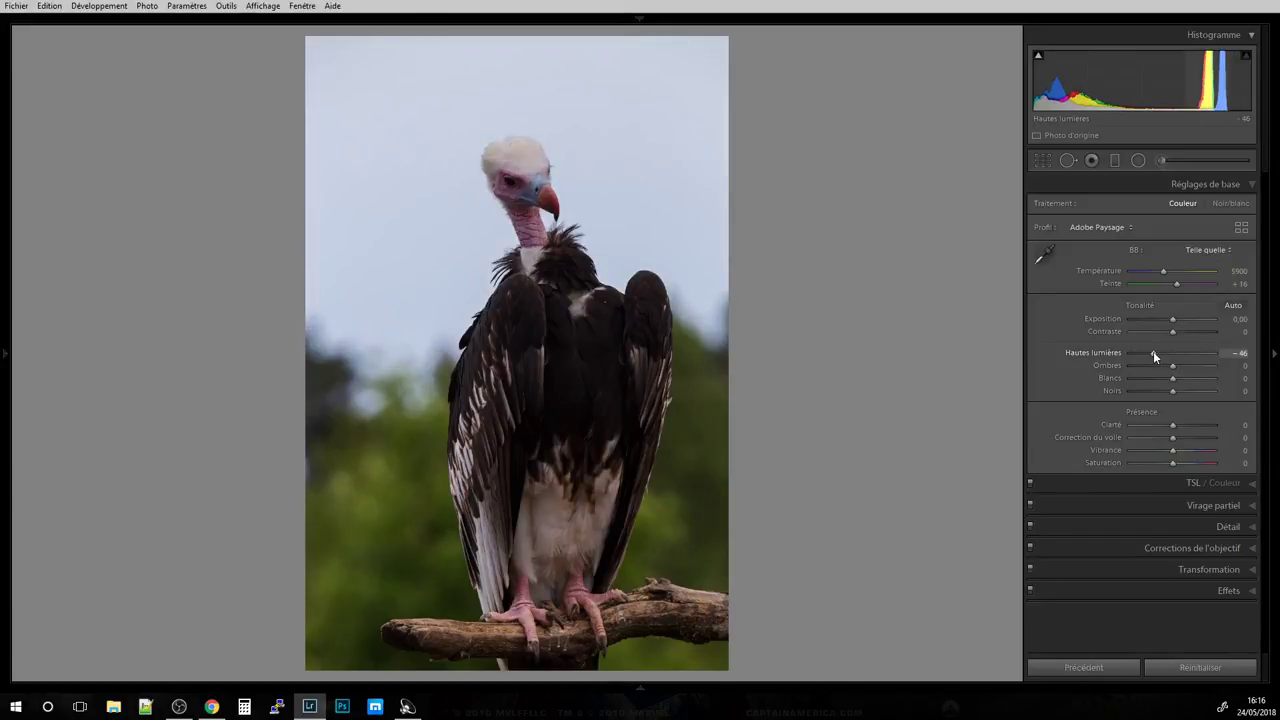
pyautogui.moveTo(1173, 367); pyautogui.dragTo(1184, 368)
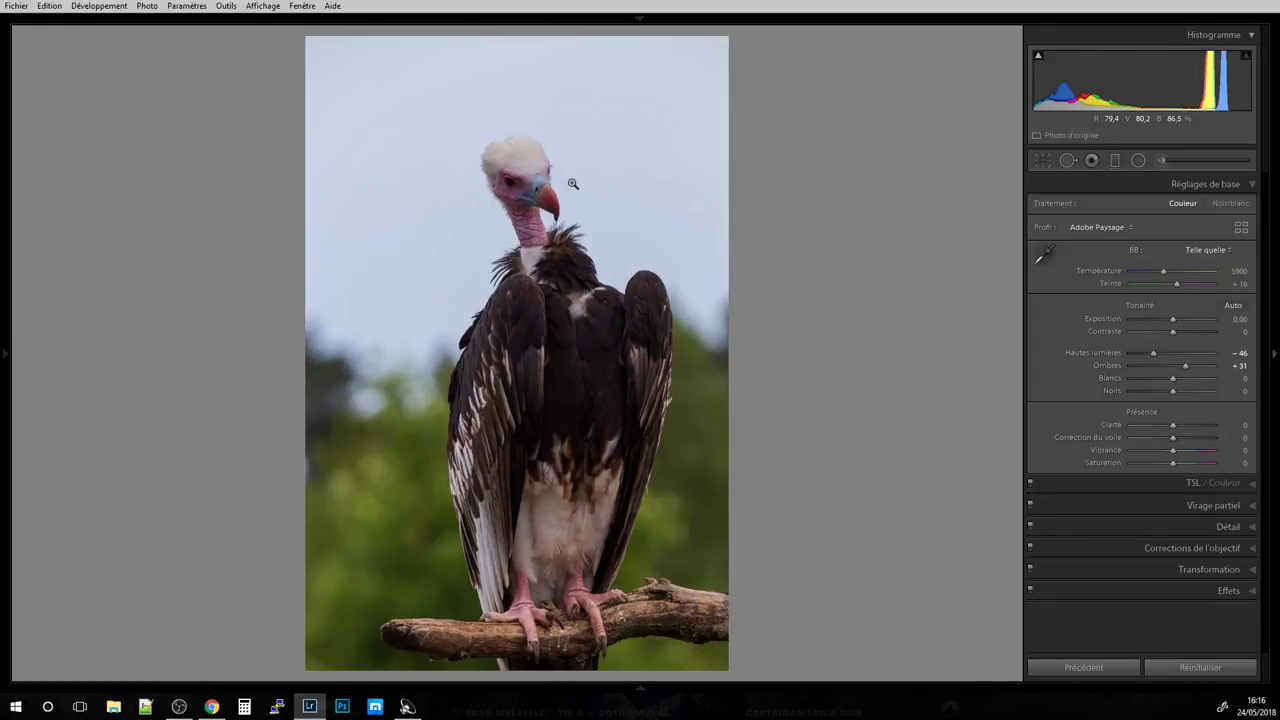
pyautogui.click(534, 183)
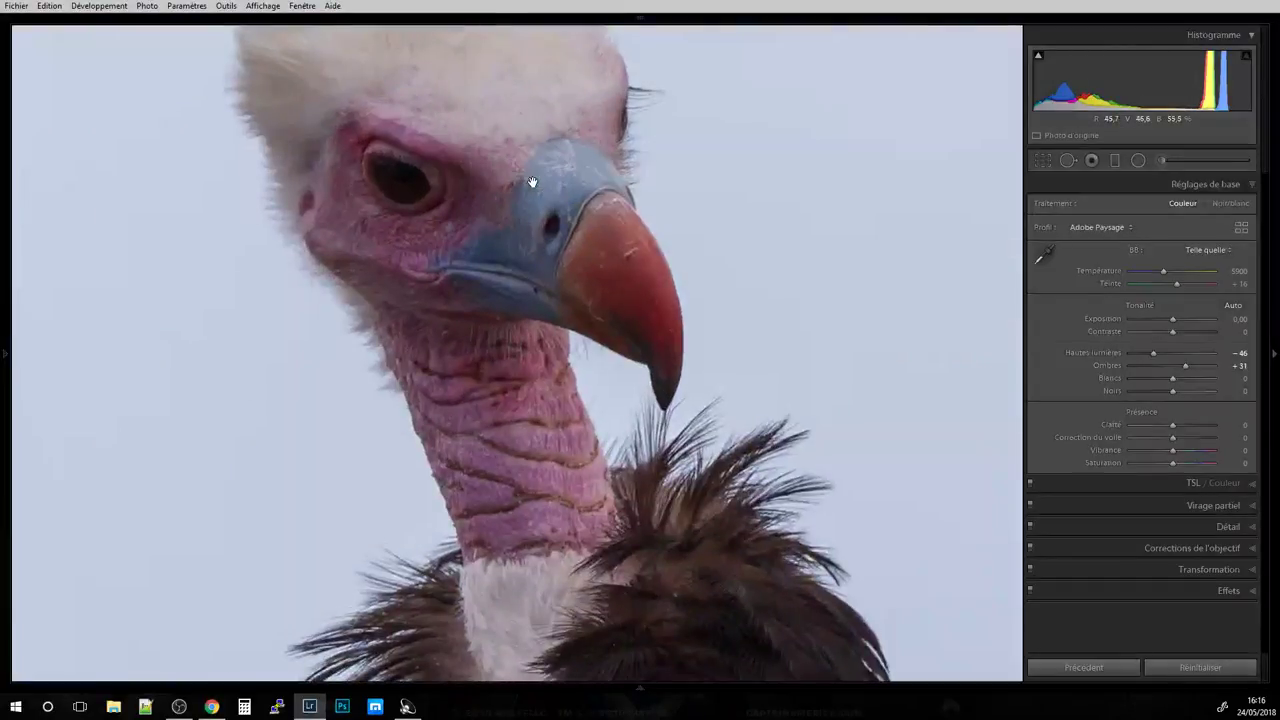
pyautogui.click(533, 183)
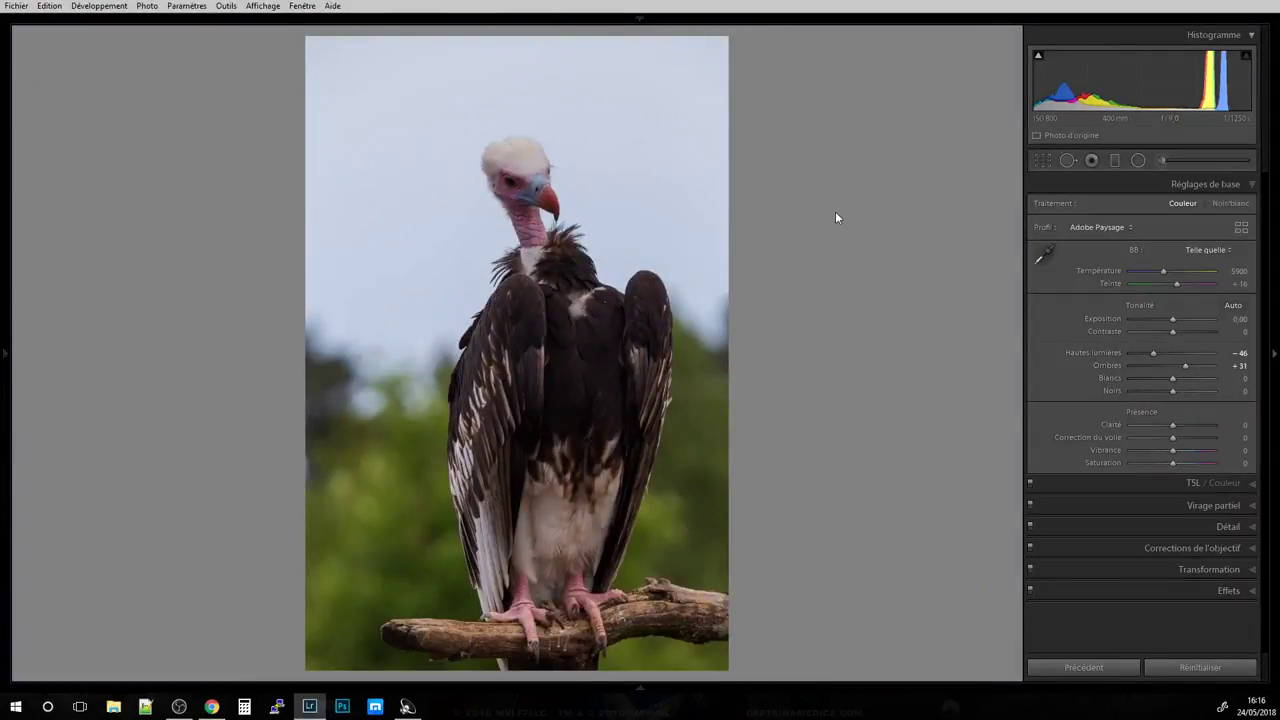
# Go forward to the walking meerkat photo, check its head up close, and browse on to the standing meerkat.
pyautogui.press('Right')
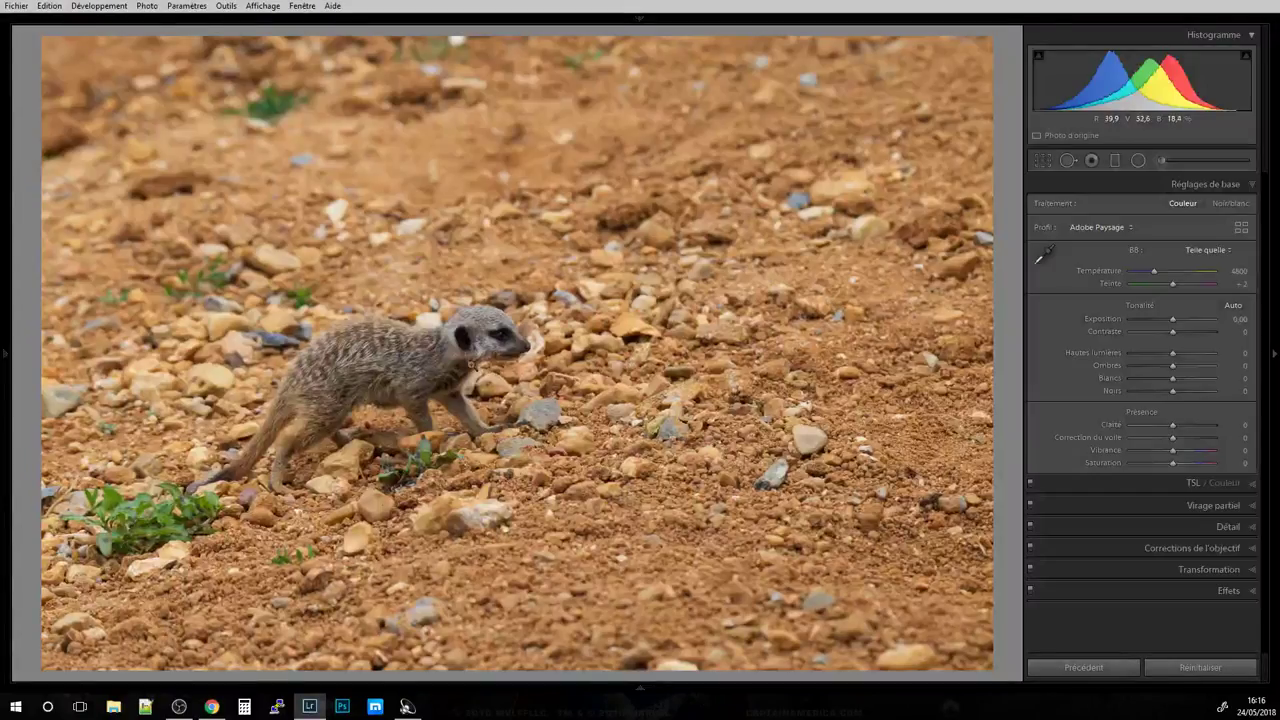
pyautogui.click(480, 352)
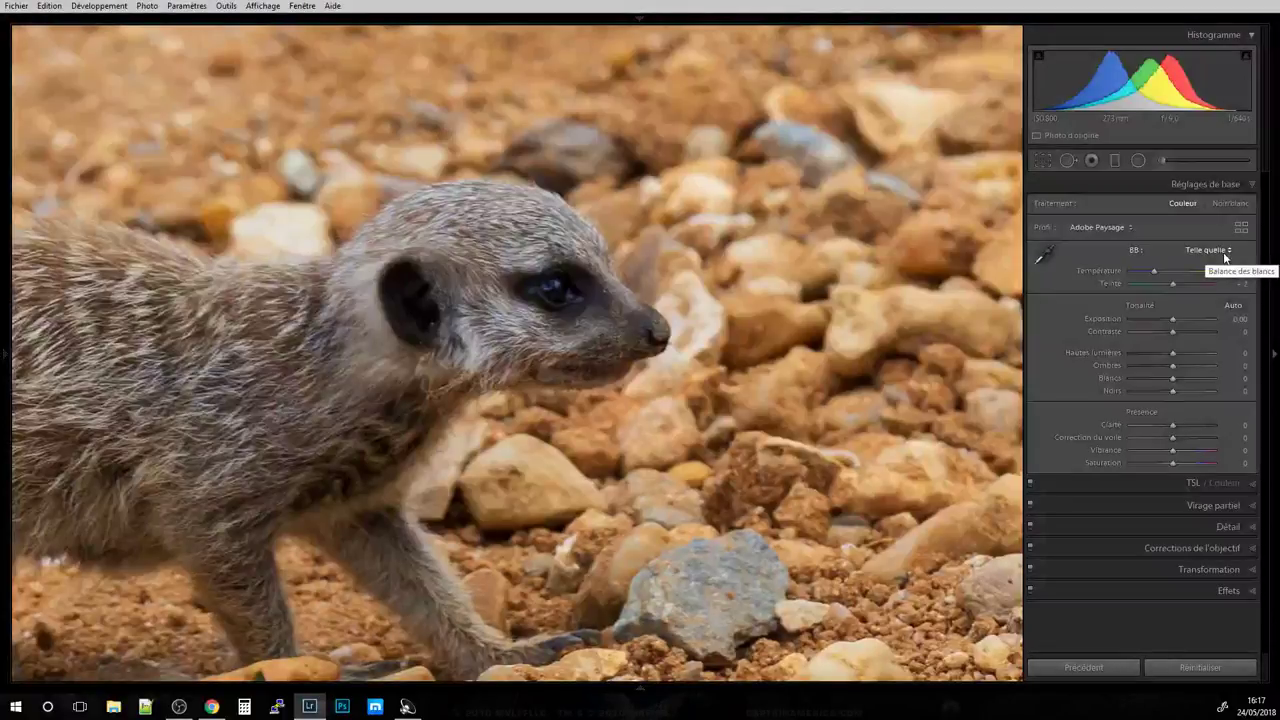
pyautogui.click(592, 358)
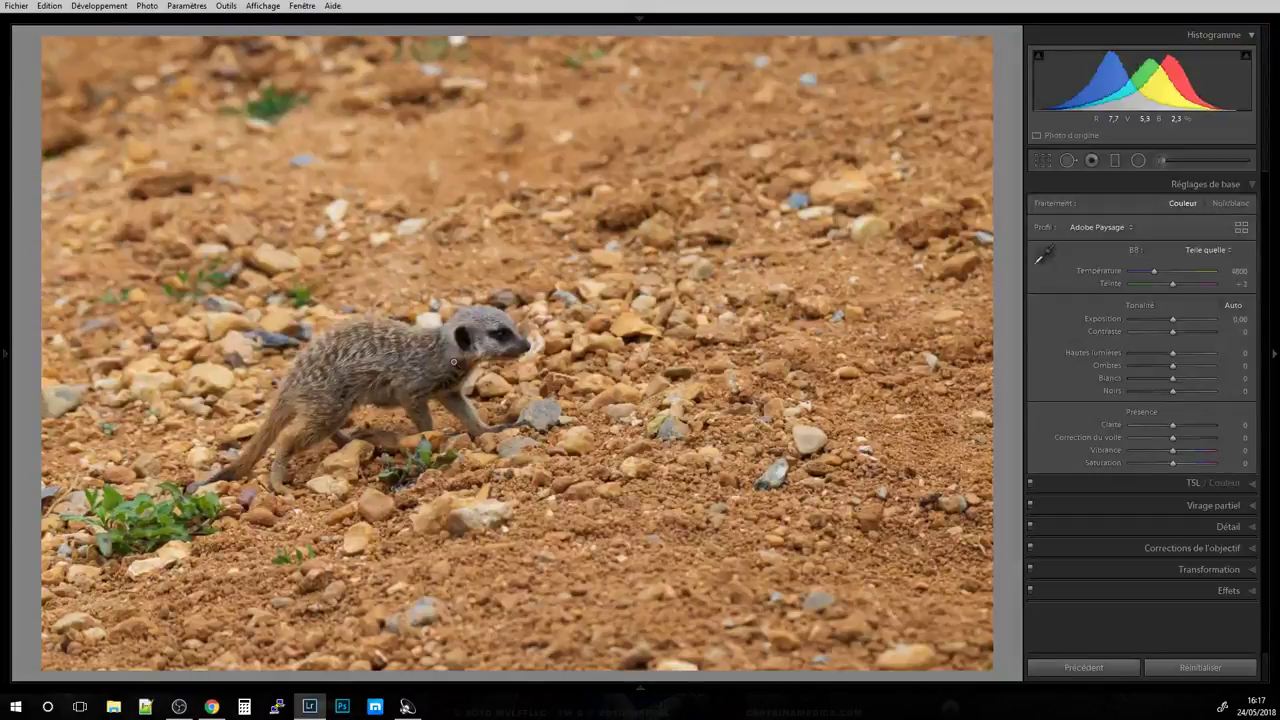
pyautogui.press('Right')
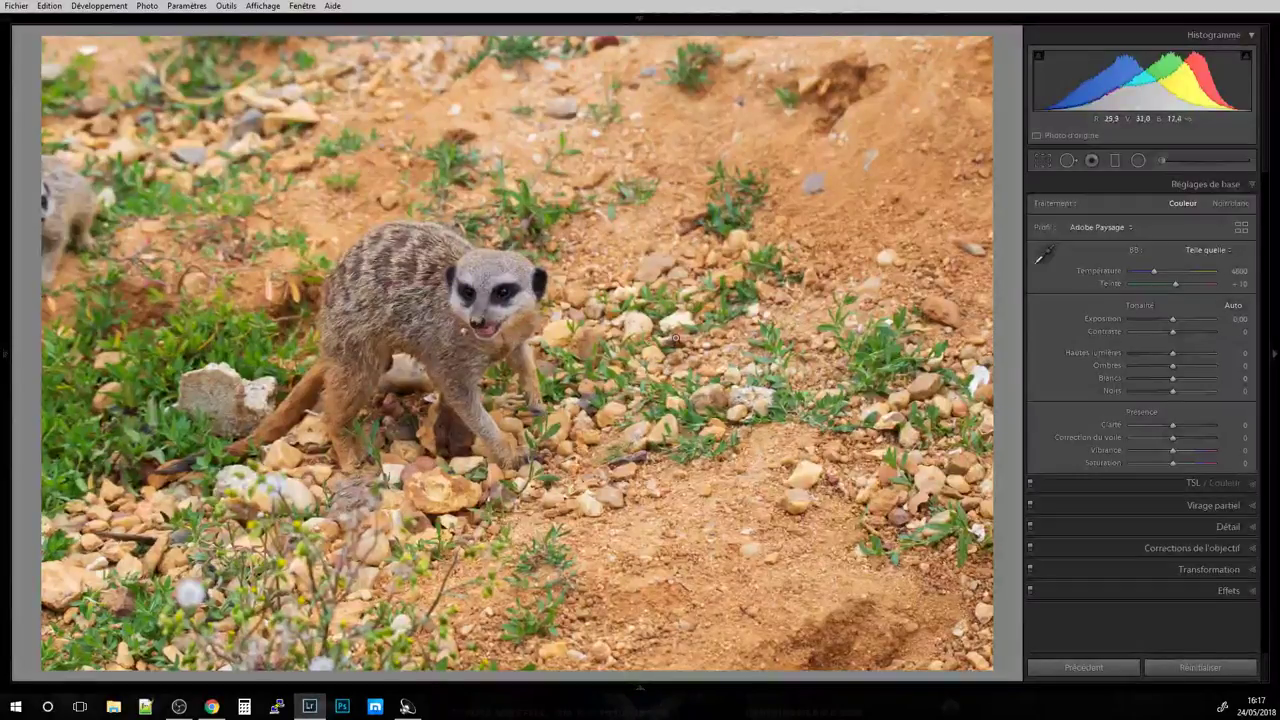
pyautogui.press('Right')
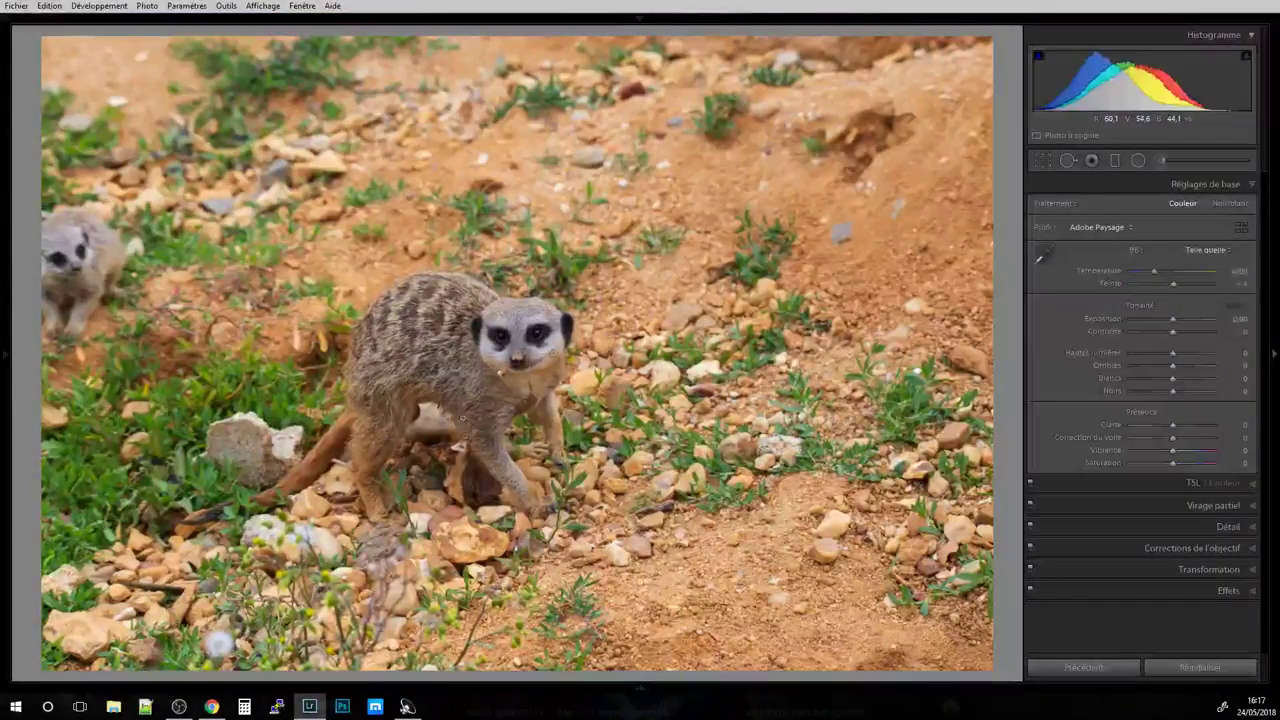
pyautogui.press('Right')
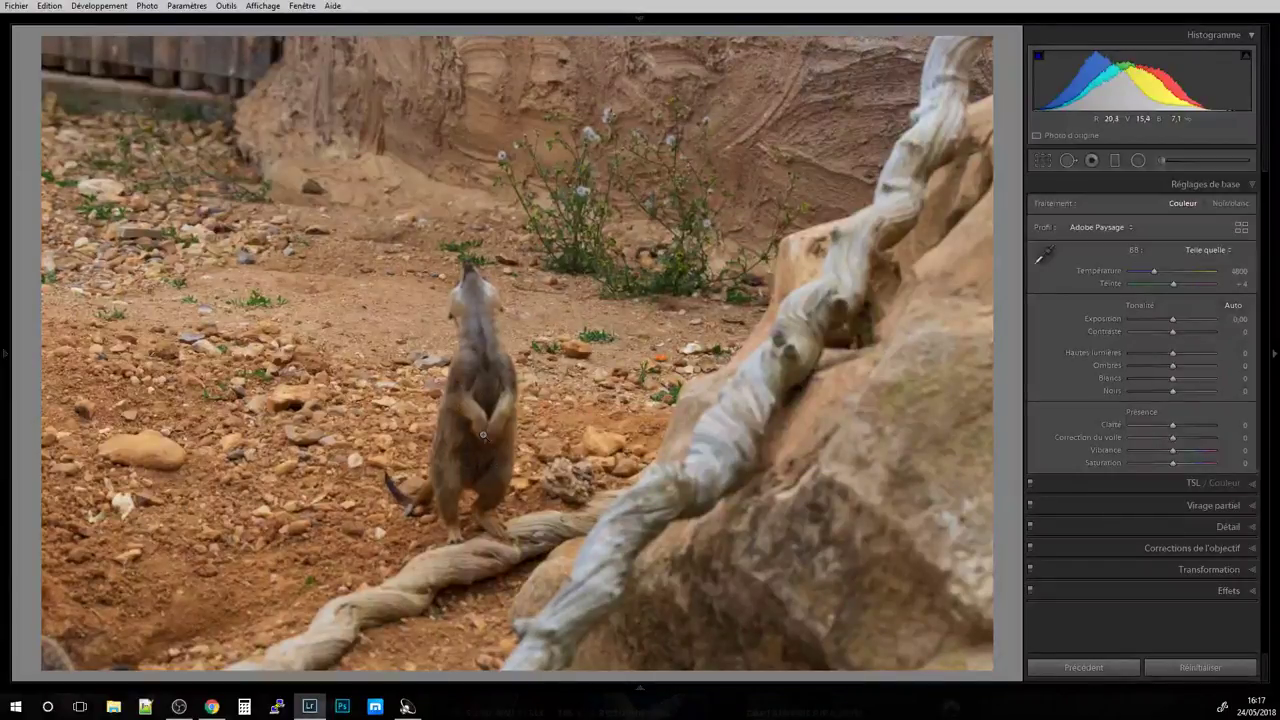
# Go forward to the lion group with the raised paw, and examine the male's face and the twigs crossing it up close.
pyautogui.press('Right')
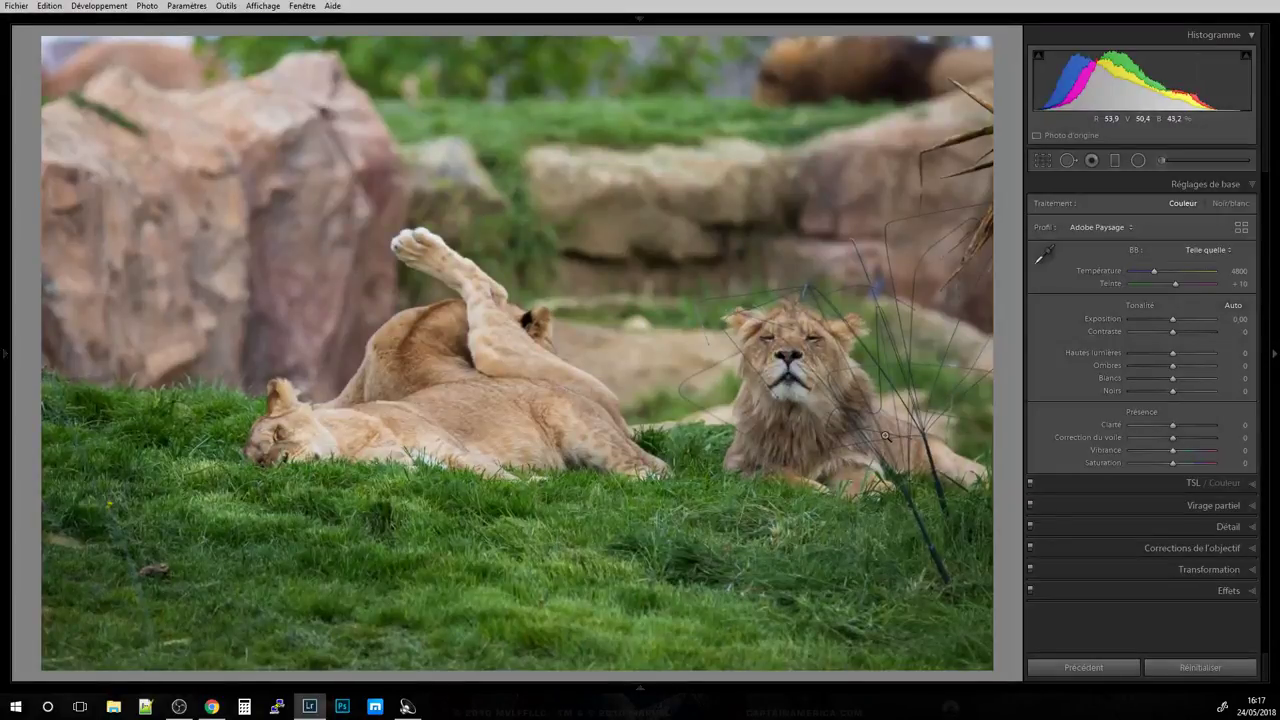
pyautogui.click(789, 347)
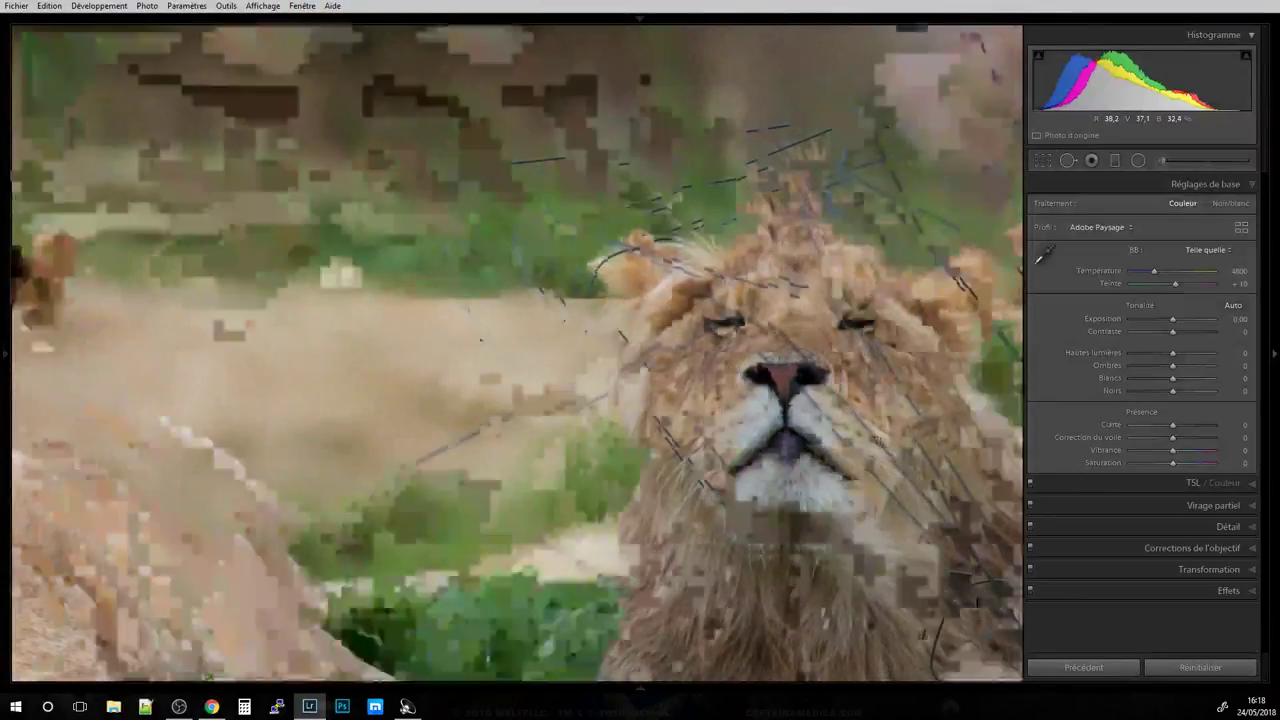
pyautogui.click(807, 334)
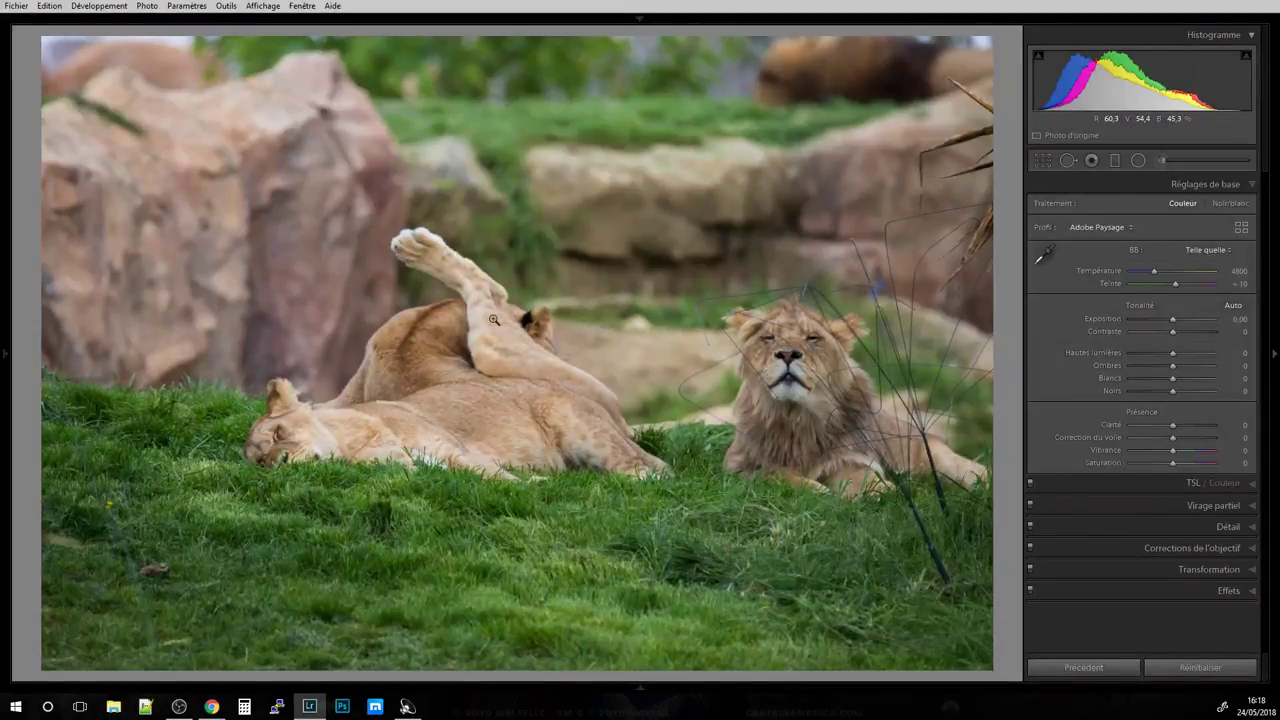
pyautogui.click(800, 346)
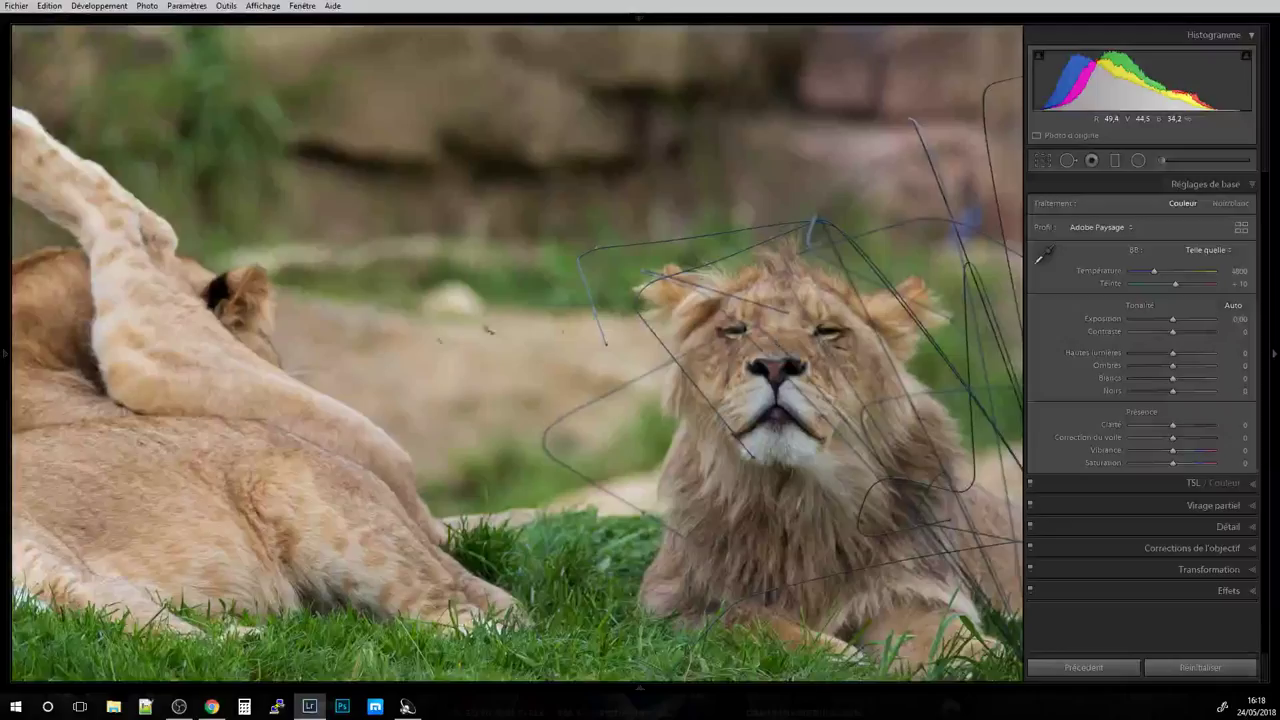
pyautogui.click(558, 326)
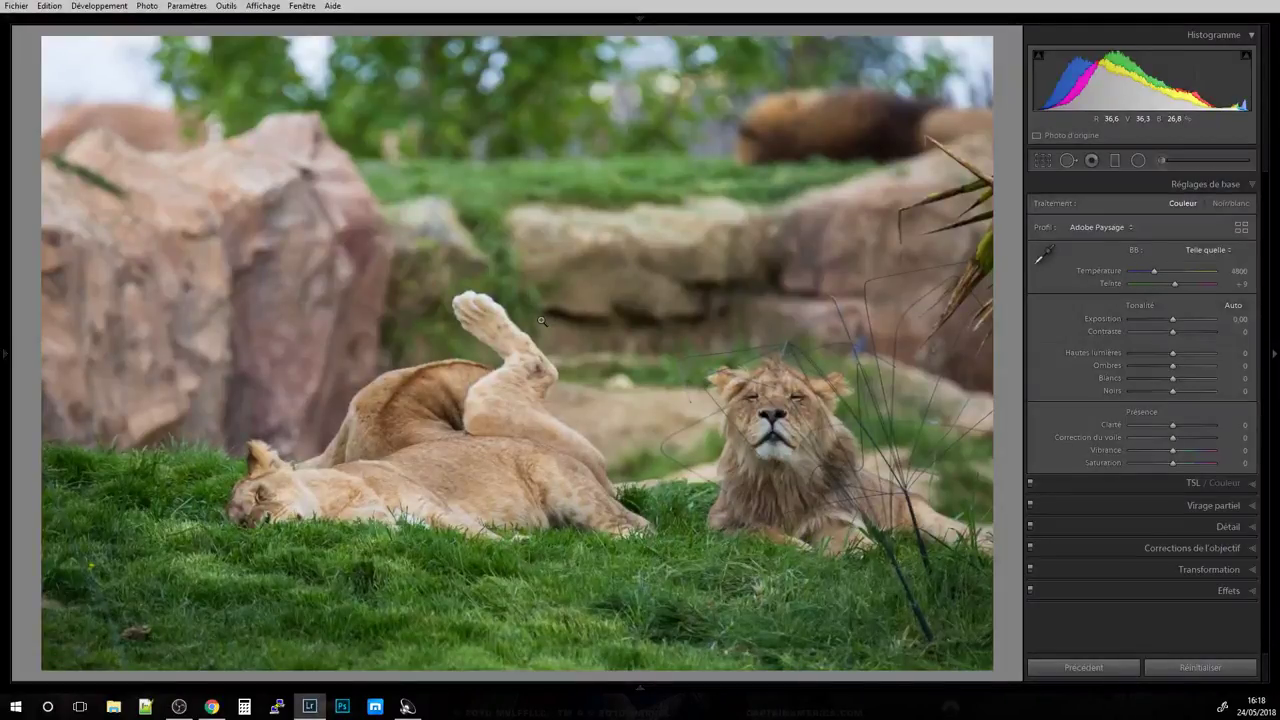
# Move on to the lion photo with the lioness's head bowed, and check the male's face and the twigs up close.
pyautogui.press('Right')
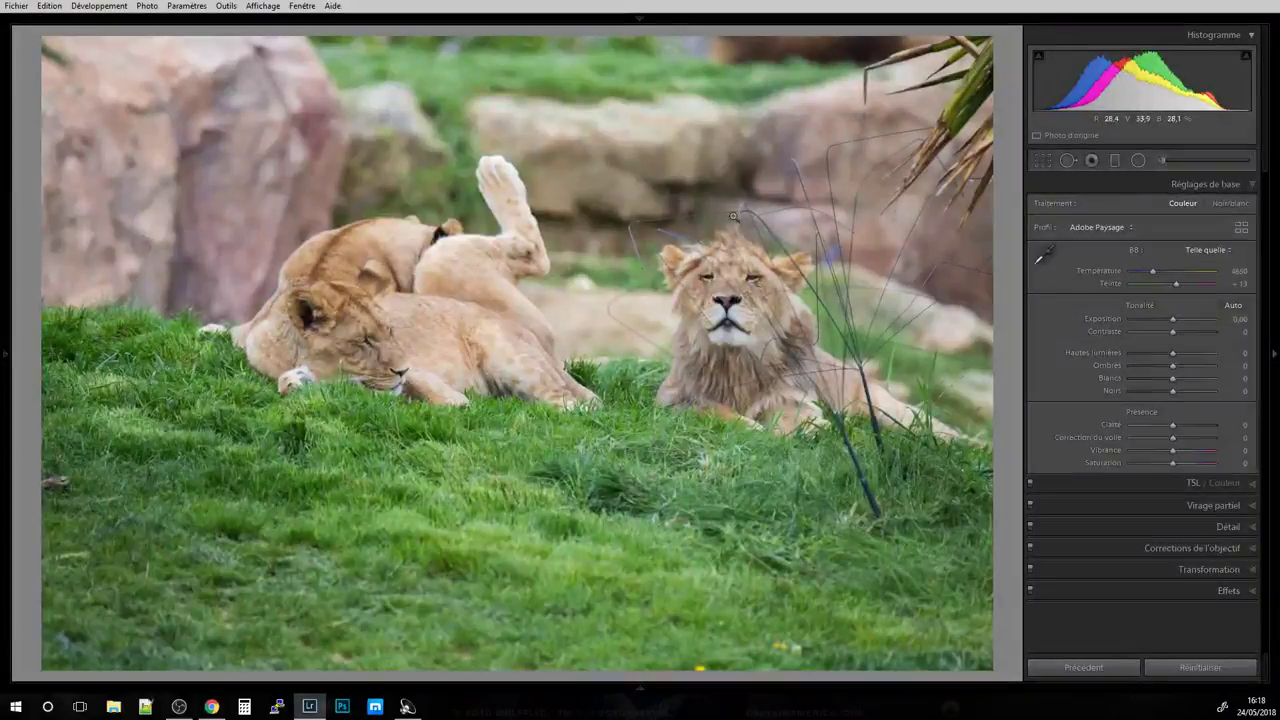
pyautogui.click(701, 297)
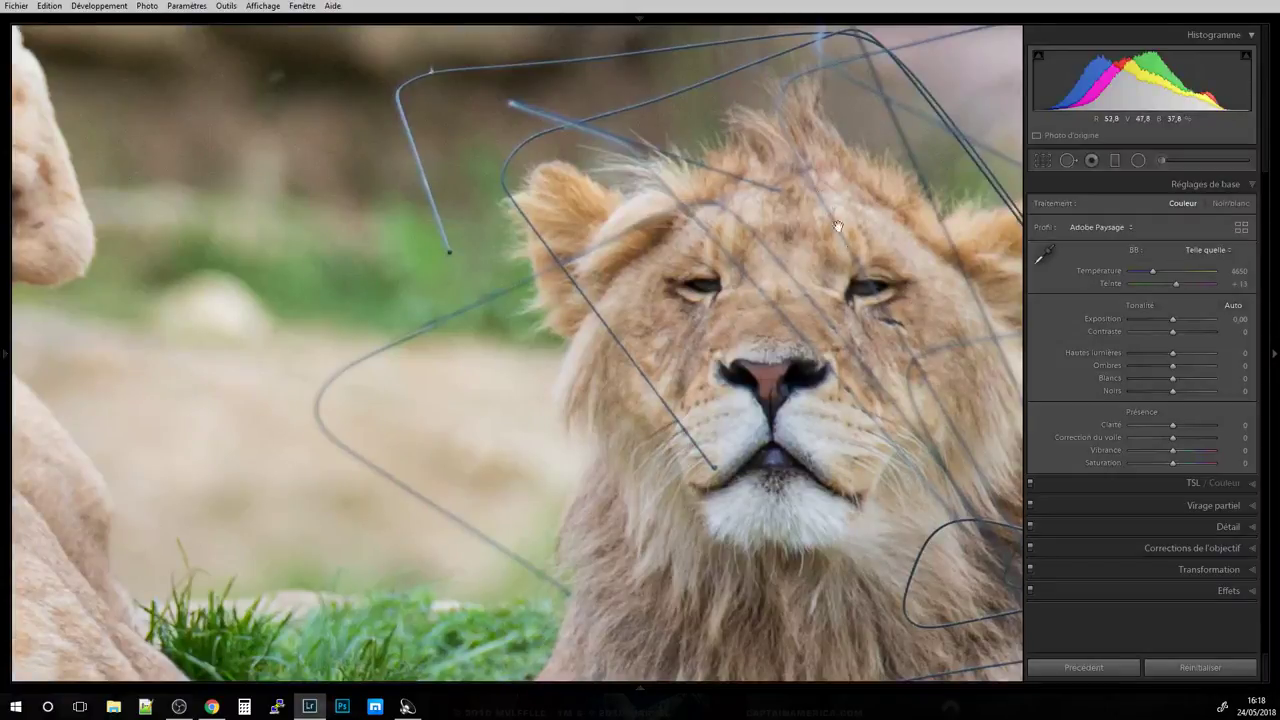
pyautogui.click(748, 357)
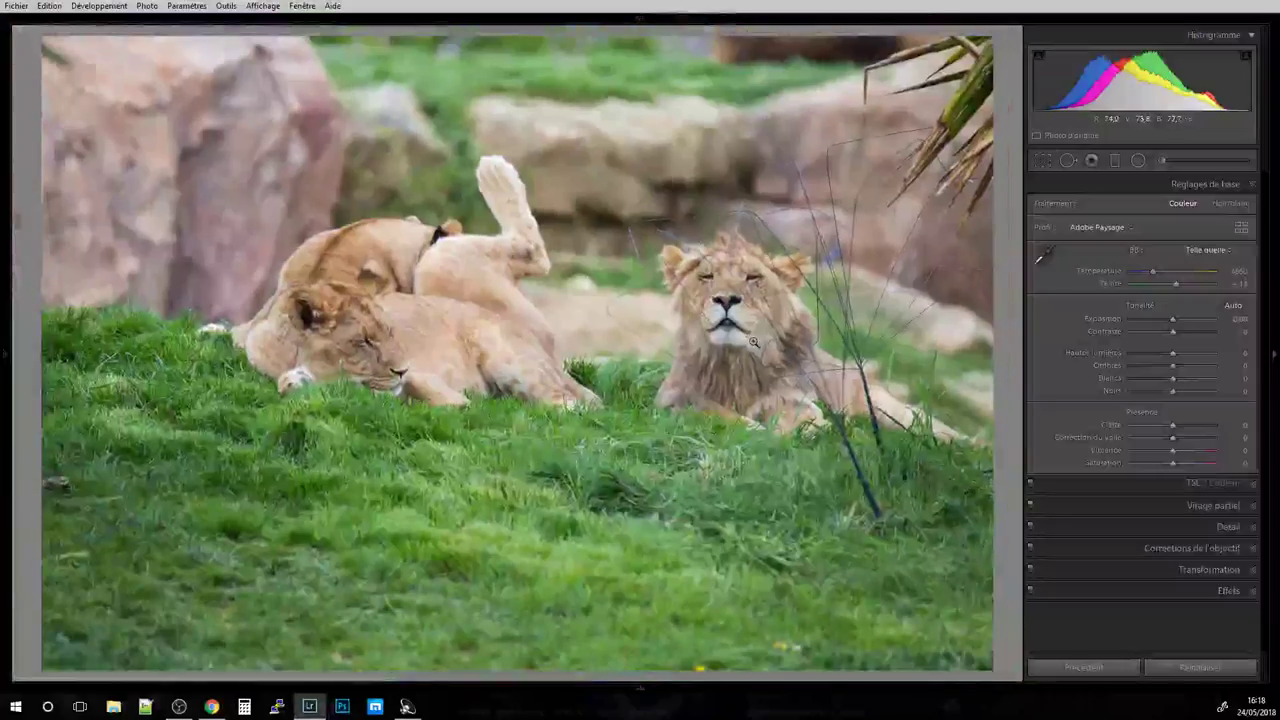
pyautogui.press('Delete')
pyautogui.click(566, 394)
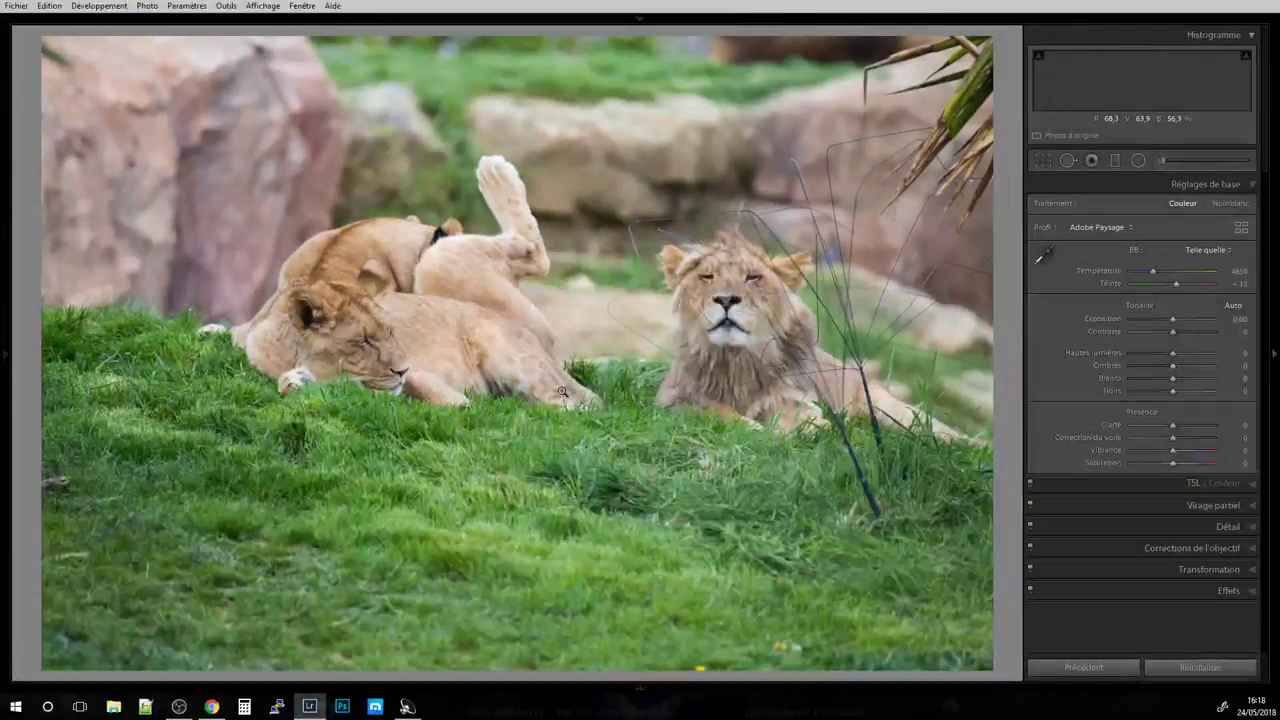
# Check the male's face up close in the lion photo with the palm fronds, and inspect the portrait-format lioness photo.
pyautogui.press('Right')
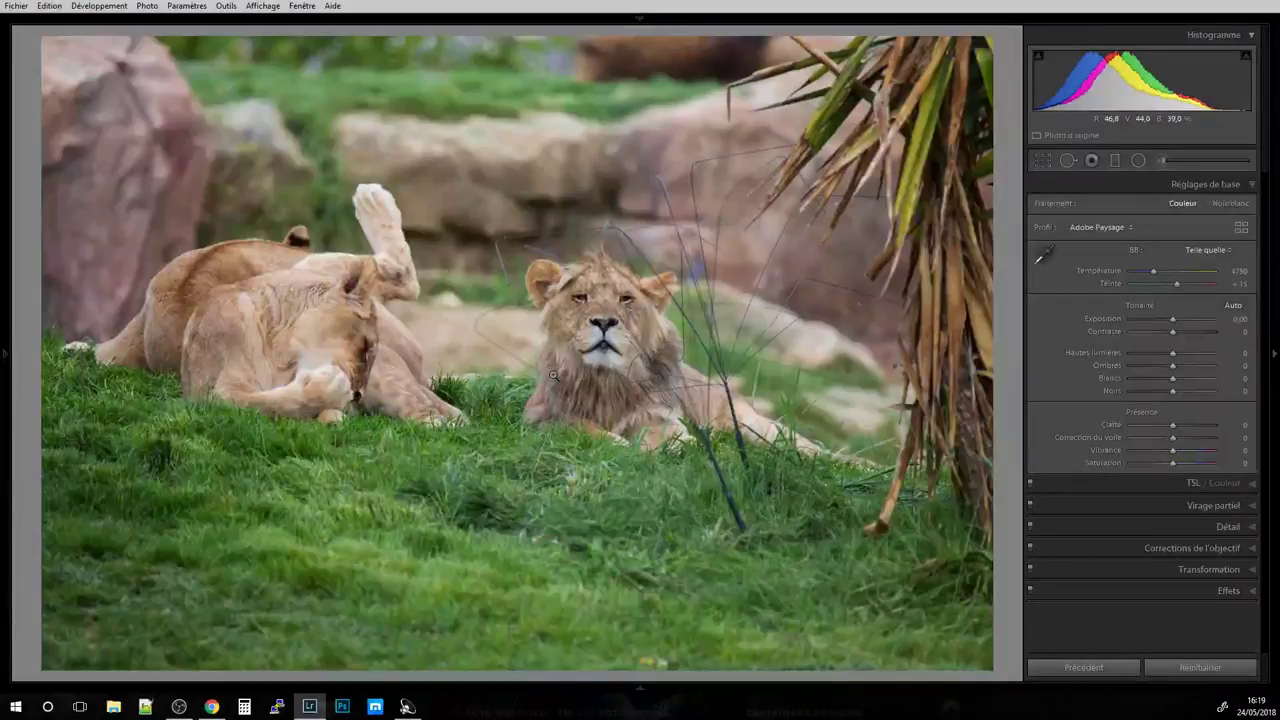
pyautogui.click(602, 303)
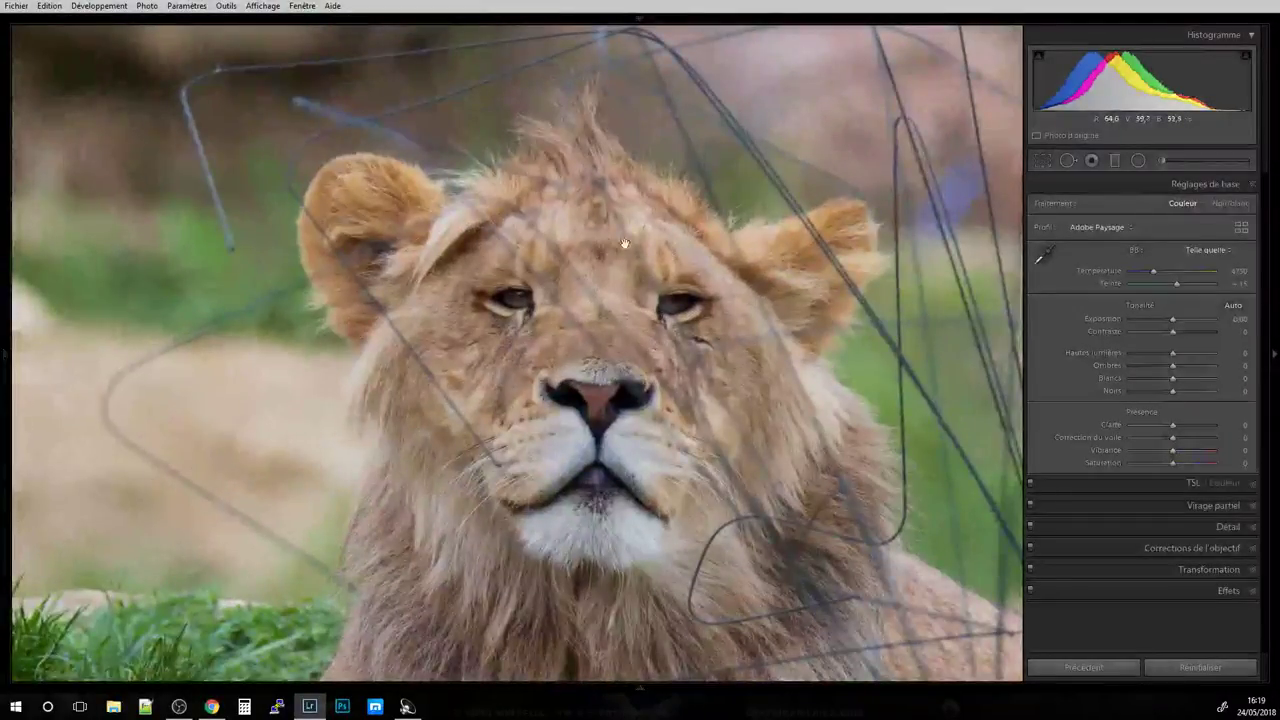
pyautogui.click(566, 333)
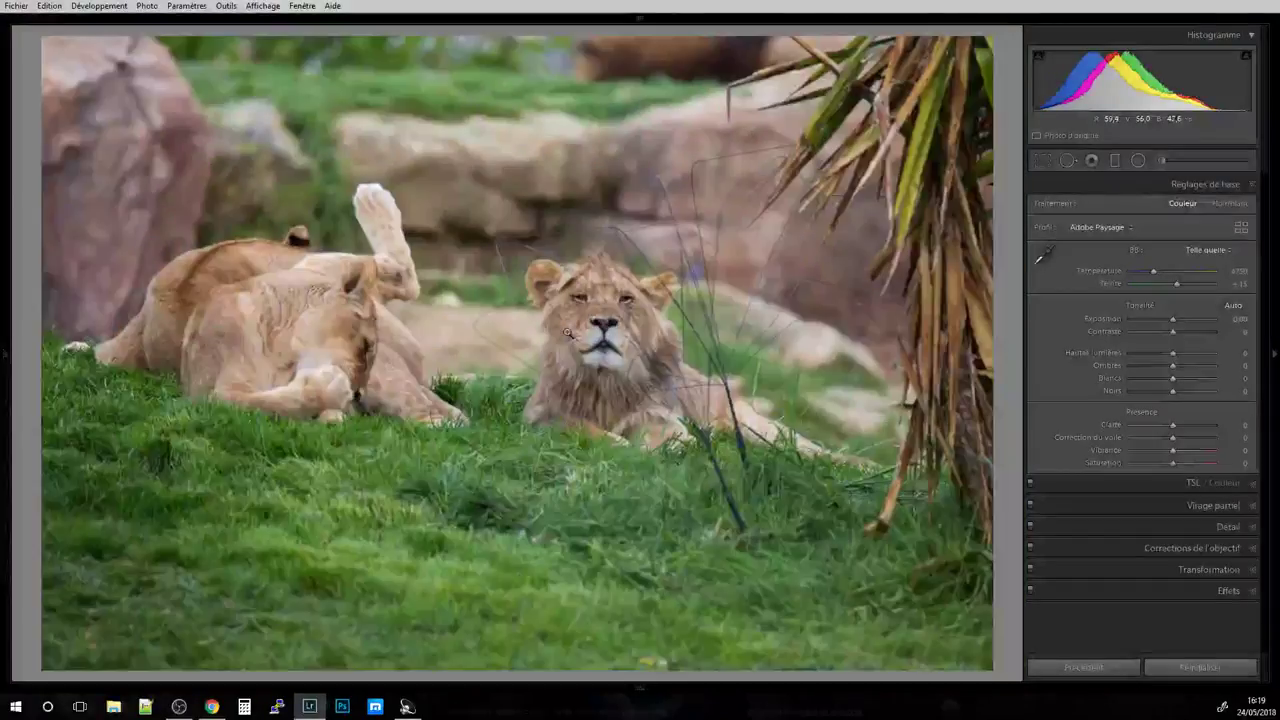
pyautogui.press('Right')
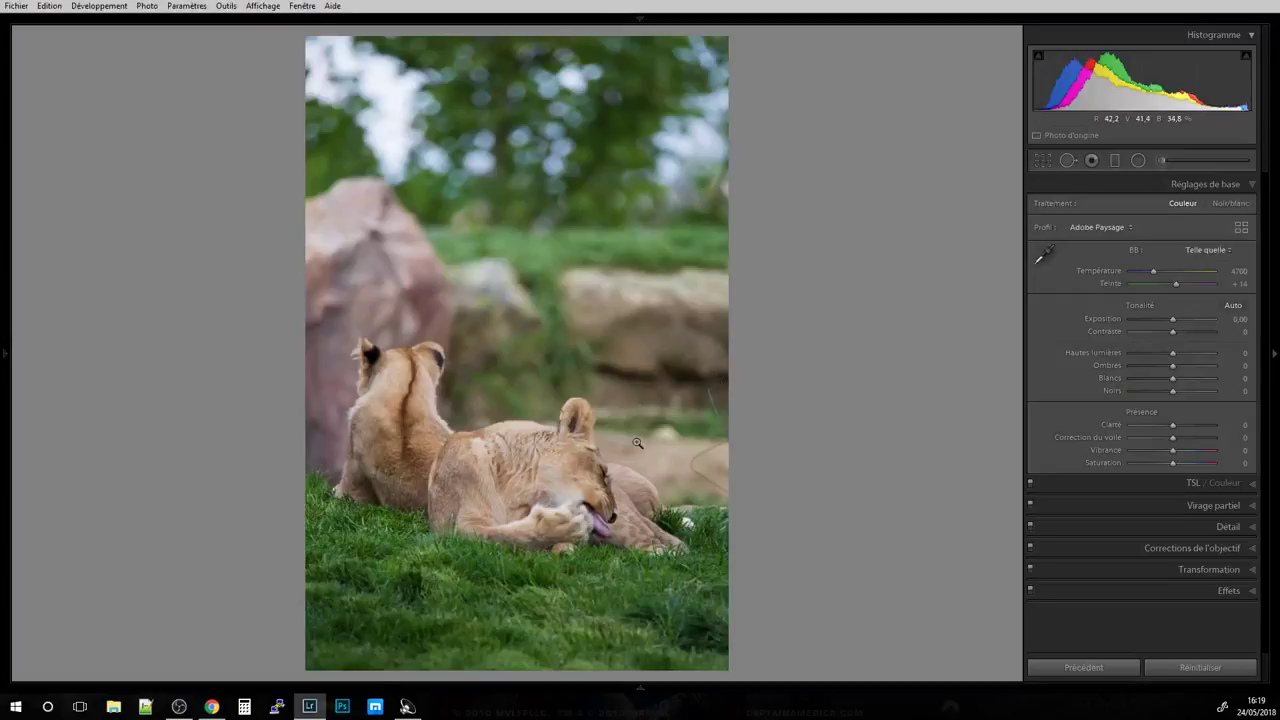
pyautogui.click(560, 467)
pyautogui.click(561, 471)
# Open the three-lion photo, and examine the twigs over the male's body and the small blurred spot between the lions up close.
pyautogui.press('Right')
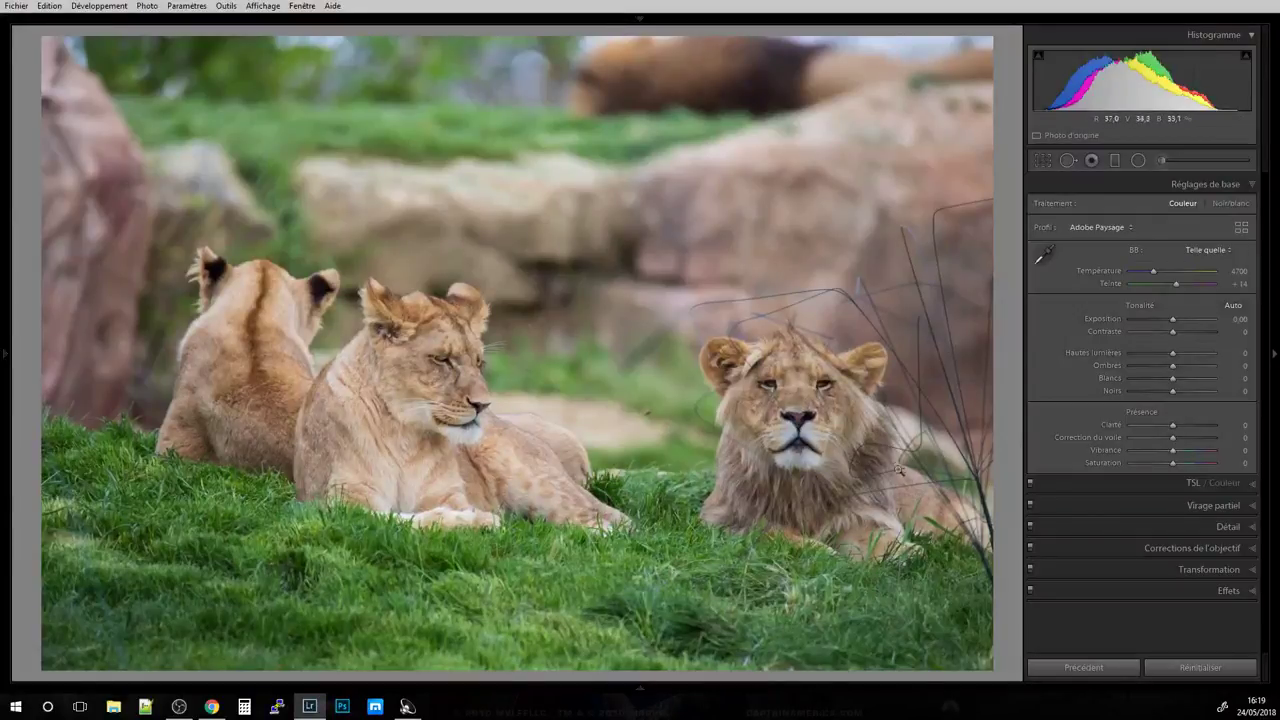
pyautogui.click(949, 481)
pyautogui.moveTo(857, 380); pyautogui.dragTo(620, 210)
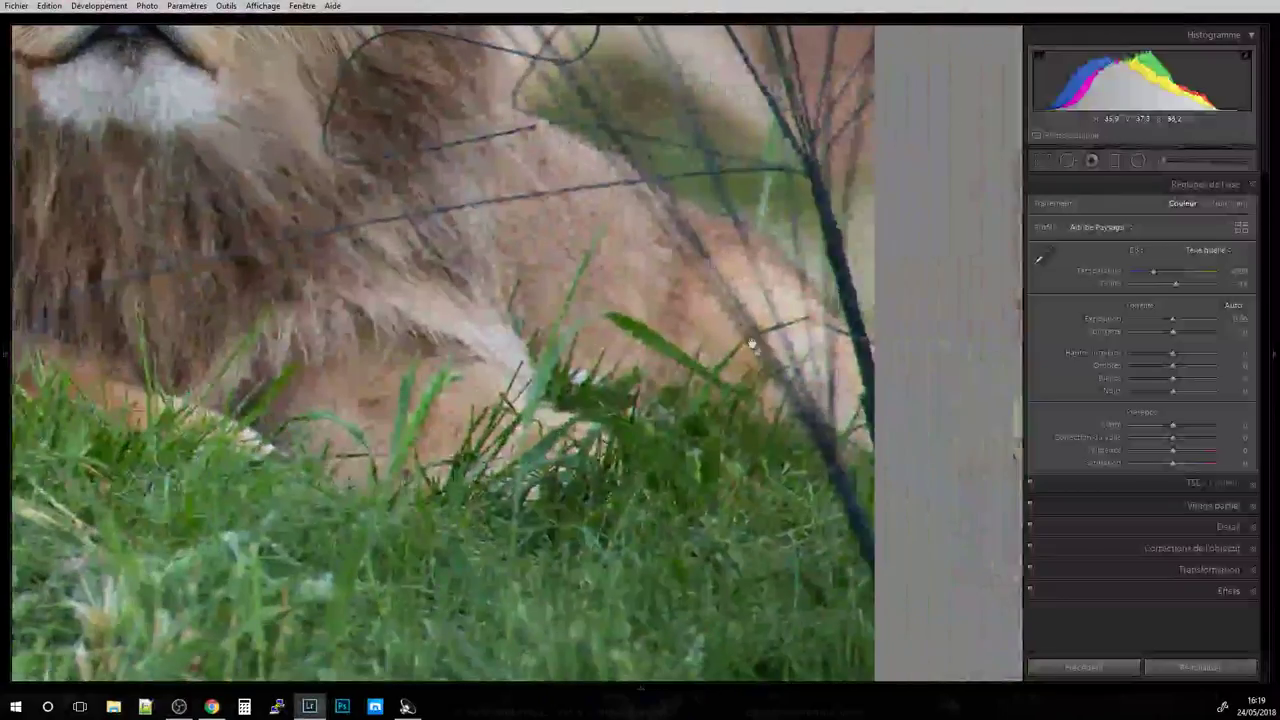
pyautogui.moveTo(785, 278); pyautogui.dragTo(870, 503)
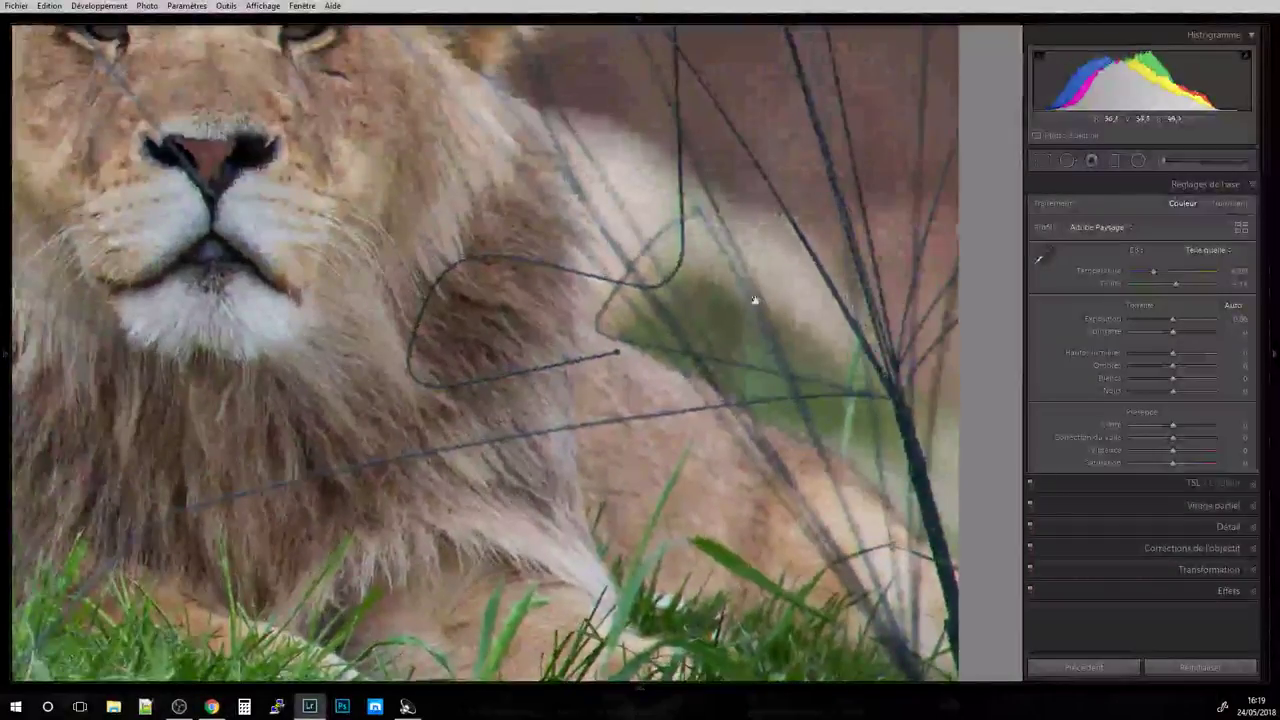
pyautogui.moveTo(638, 290); pyautogui.dragTo(636, 427)
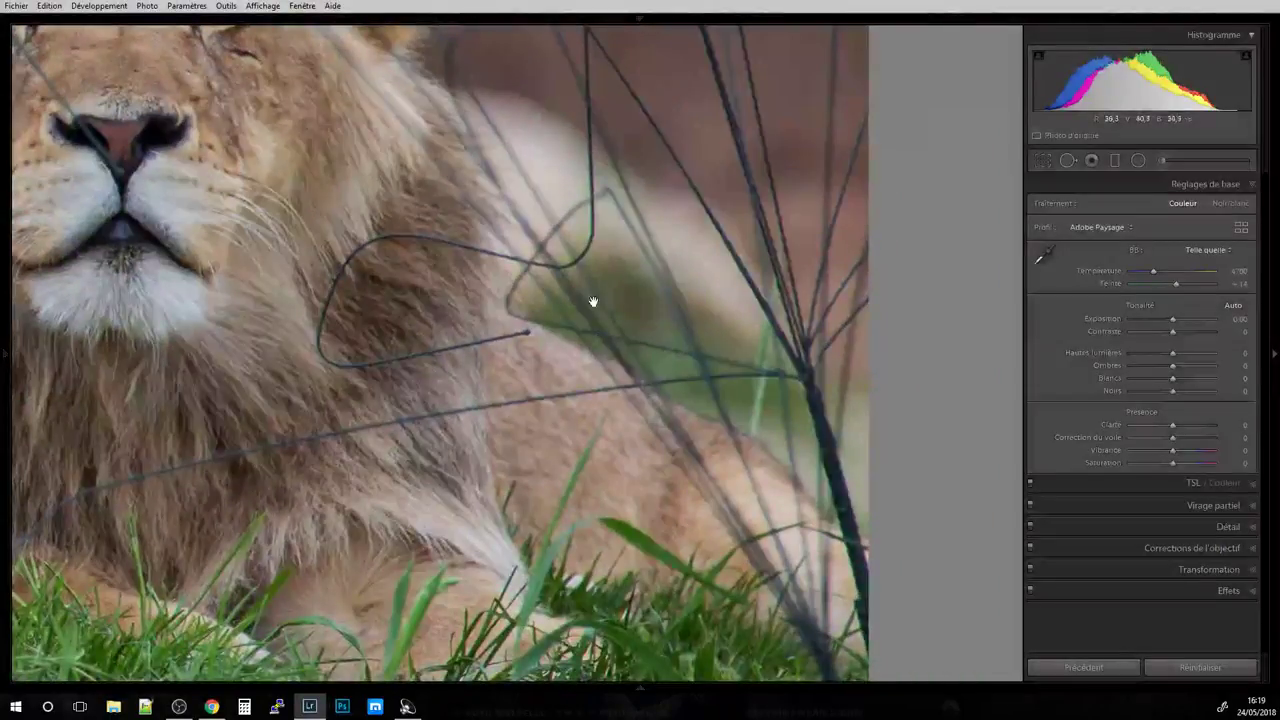
pyautogui.moveTo(591, 296); pyautogui.dragTo(429, 163)
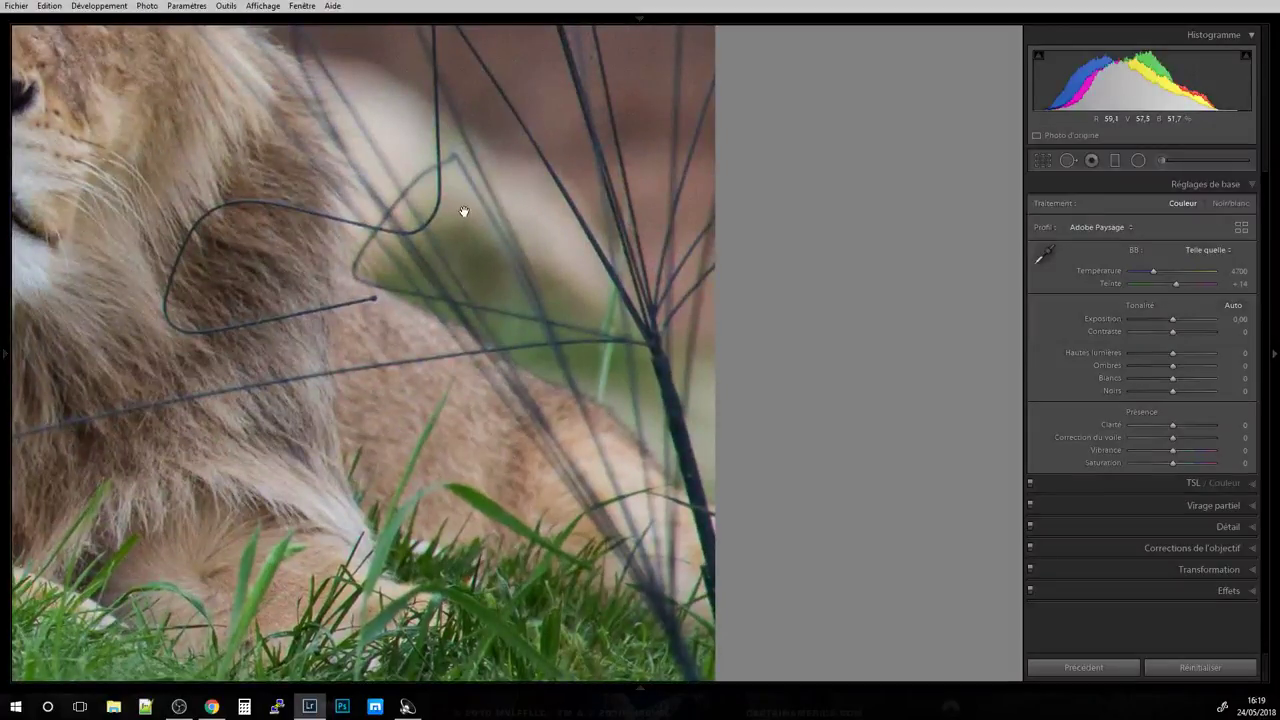
pyautogui.hotkey('ctrl', '-')
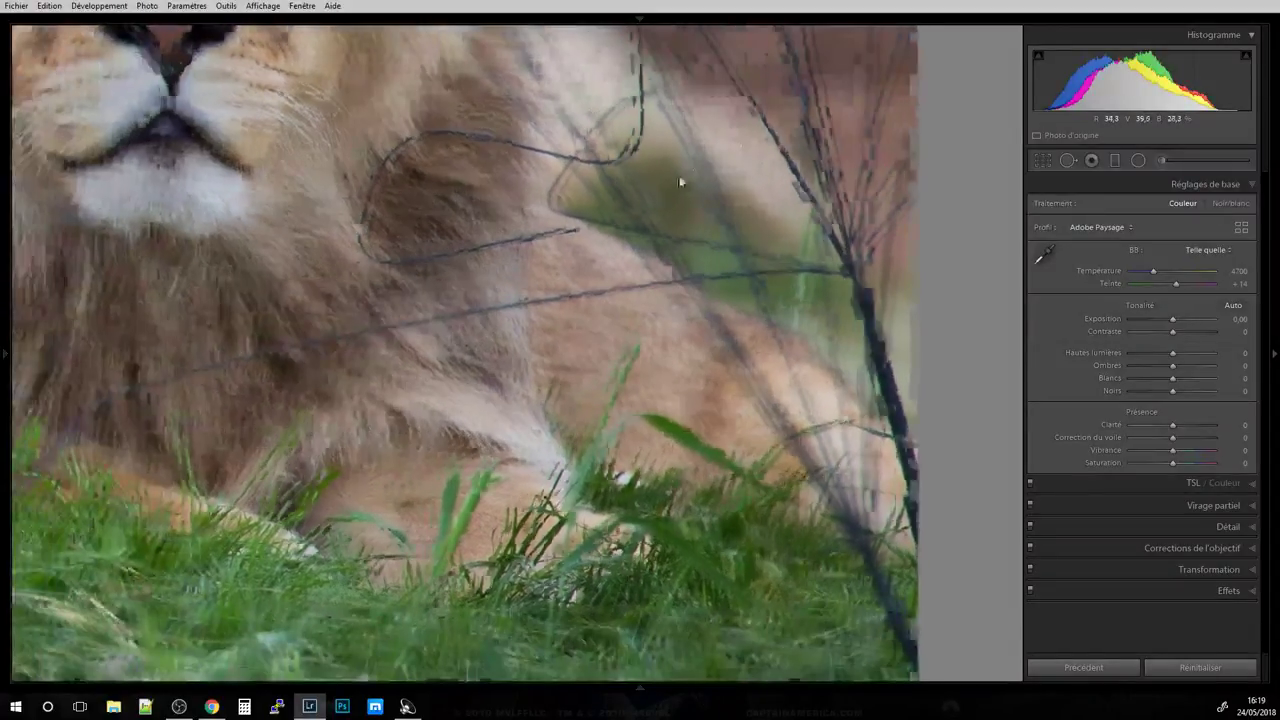
pyautogui.click(651, 177)
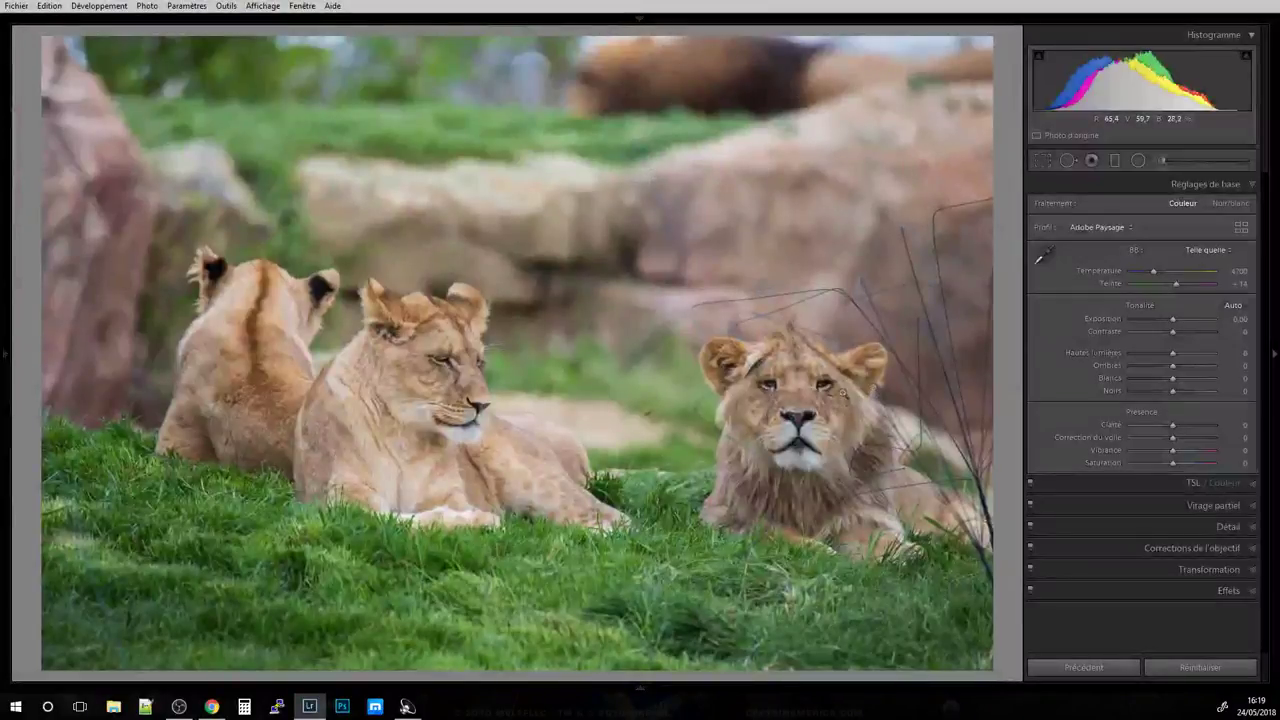
pyautogui.click(650, 405)
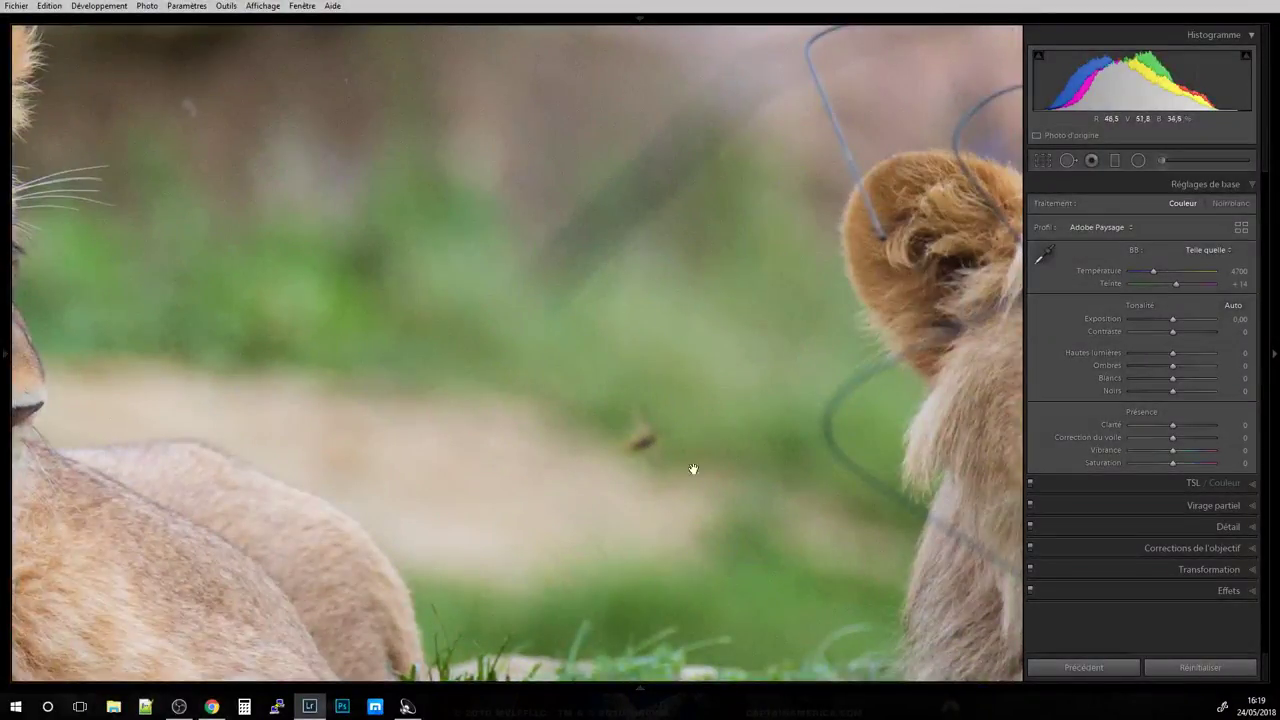
pyautogui.click(911, 417)
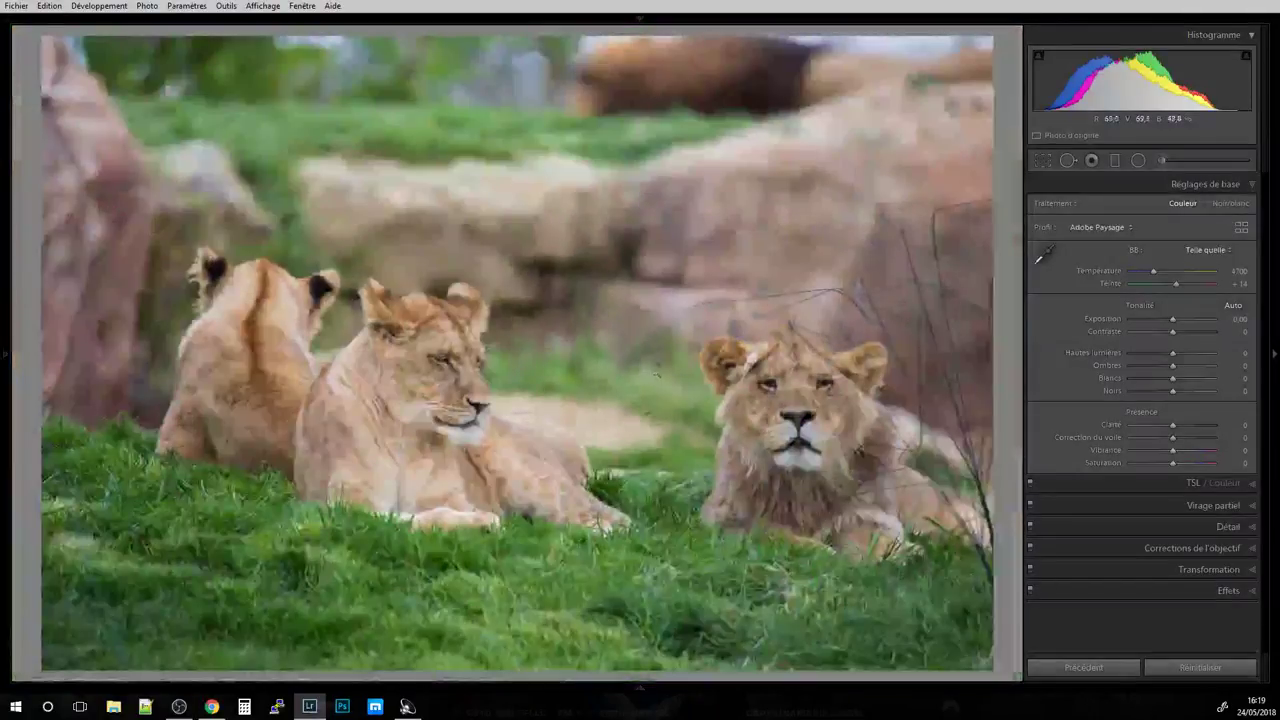
# Browse forward to the sleeping lion photo, and open the photo of the lioness resting by the rocks from the library grid.
pyautogui.press('Right')
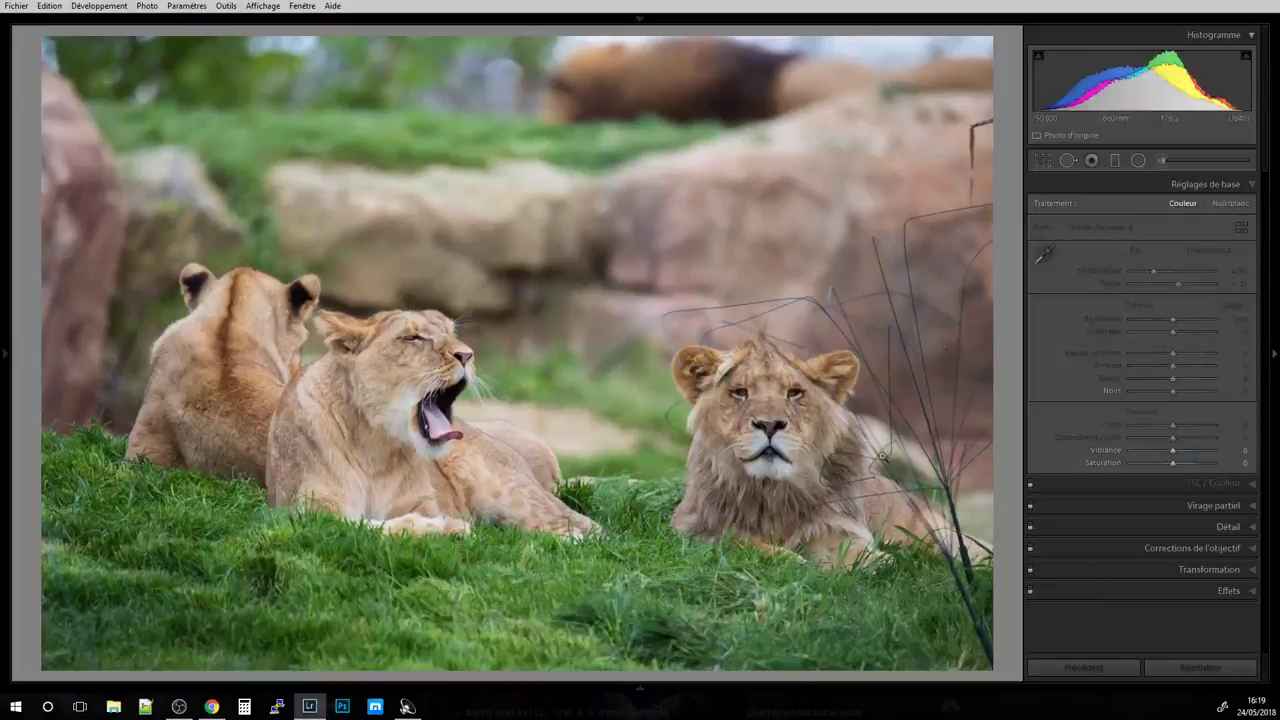
pyautogui.press('Right')
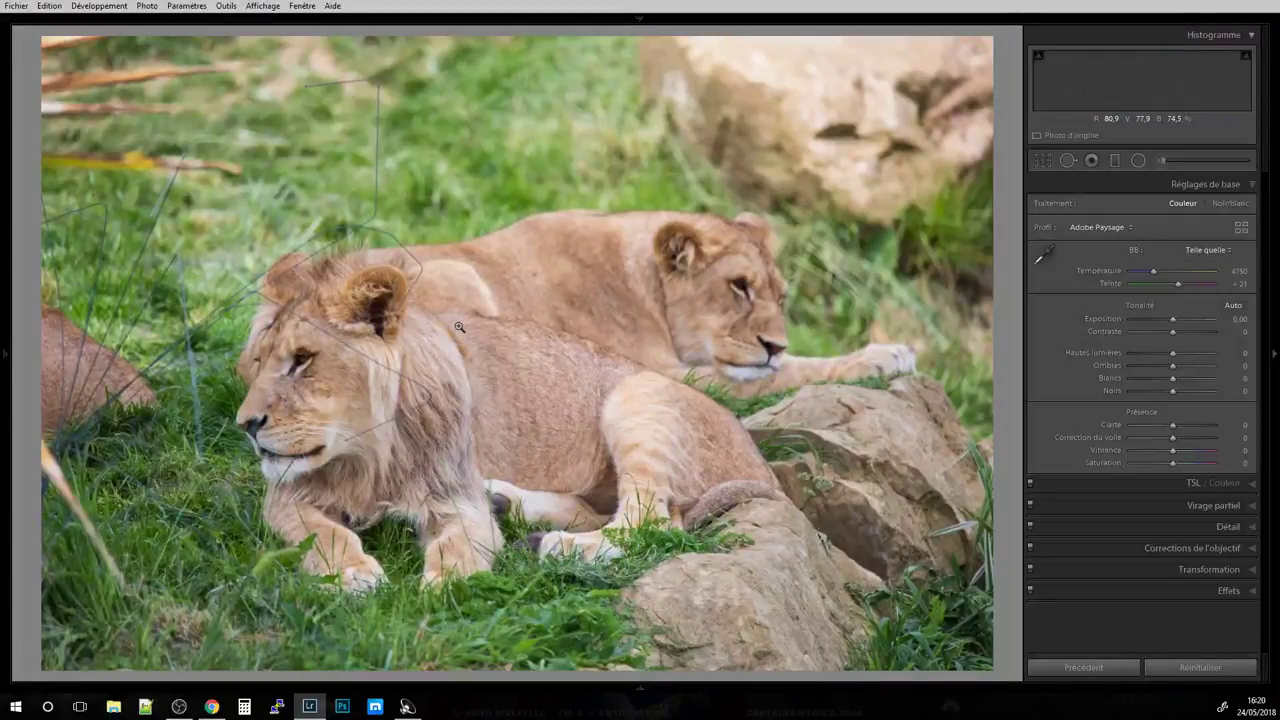
pyautogui.press('Right')
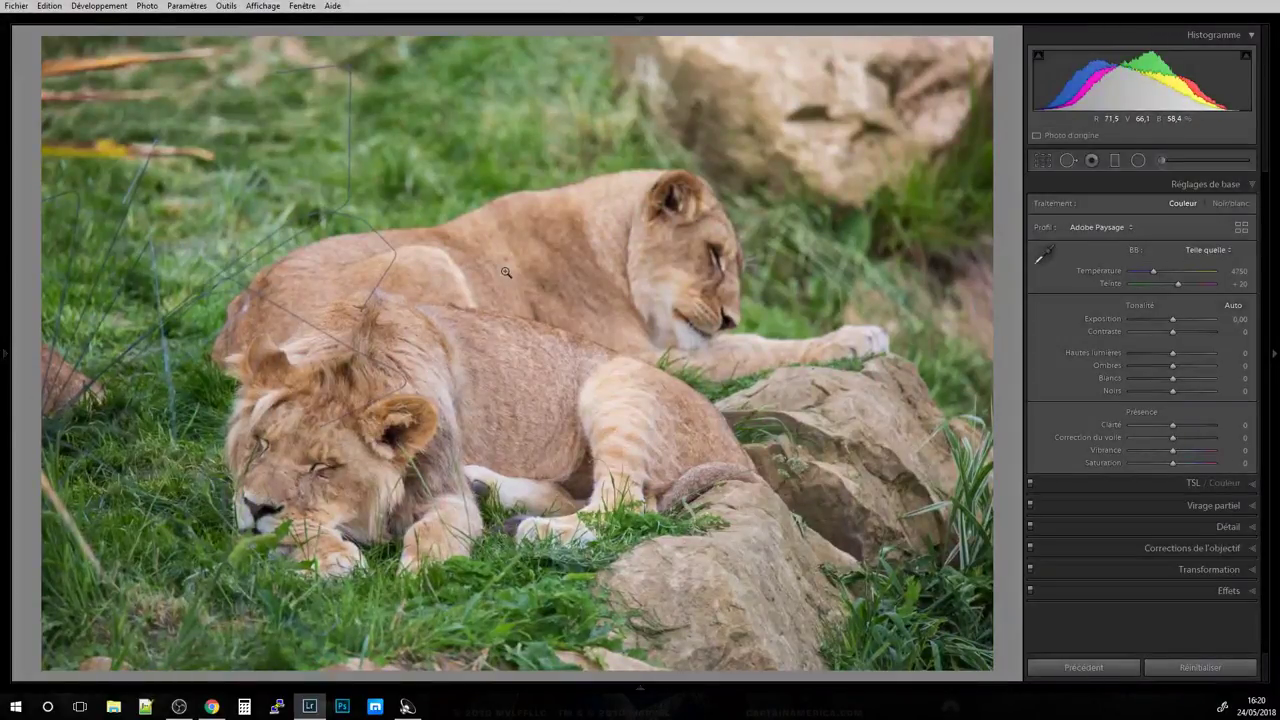
pyautogui.press('g')
pyautogui.scroll(-5, 548, 258)
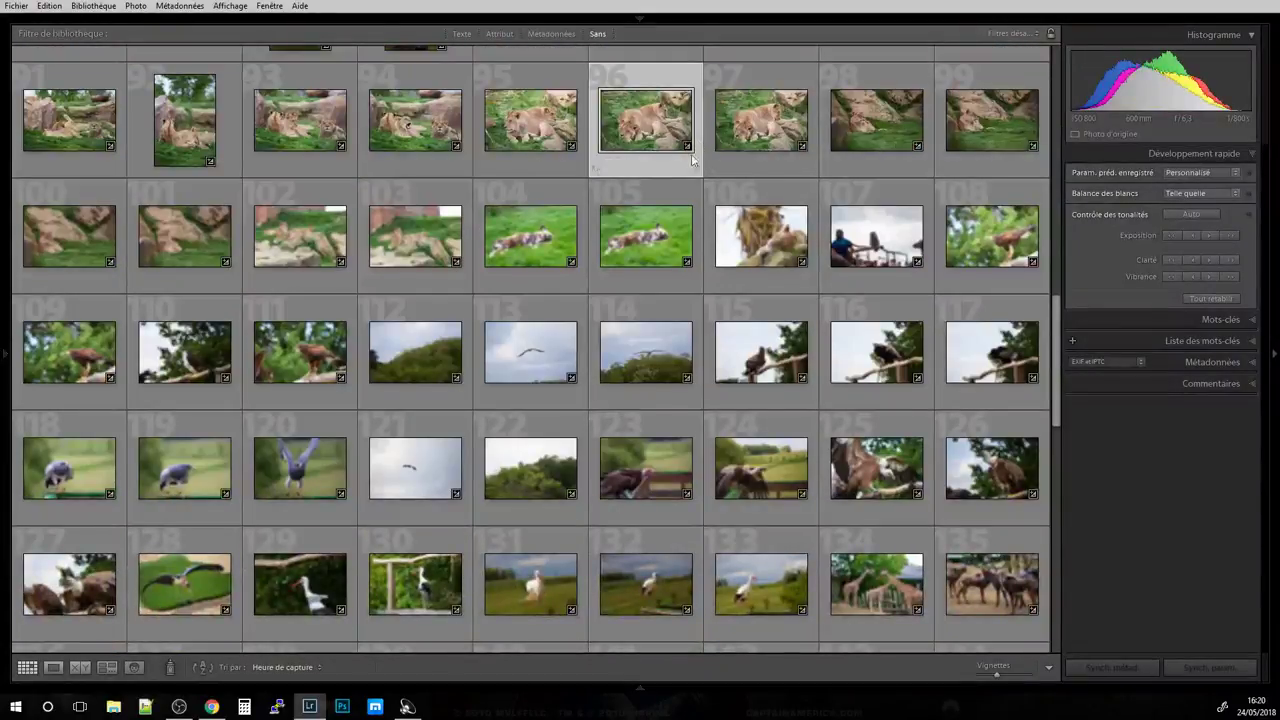
pyautogui.click(875, 130)
pyautogui.doubleClick(875, 130)
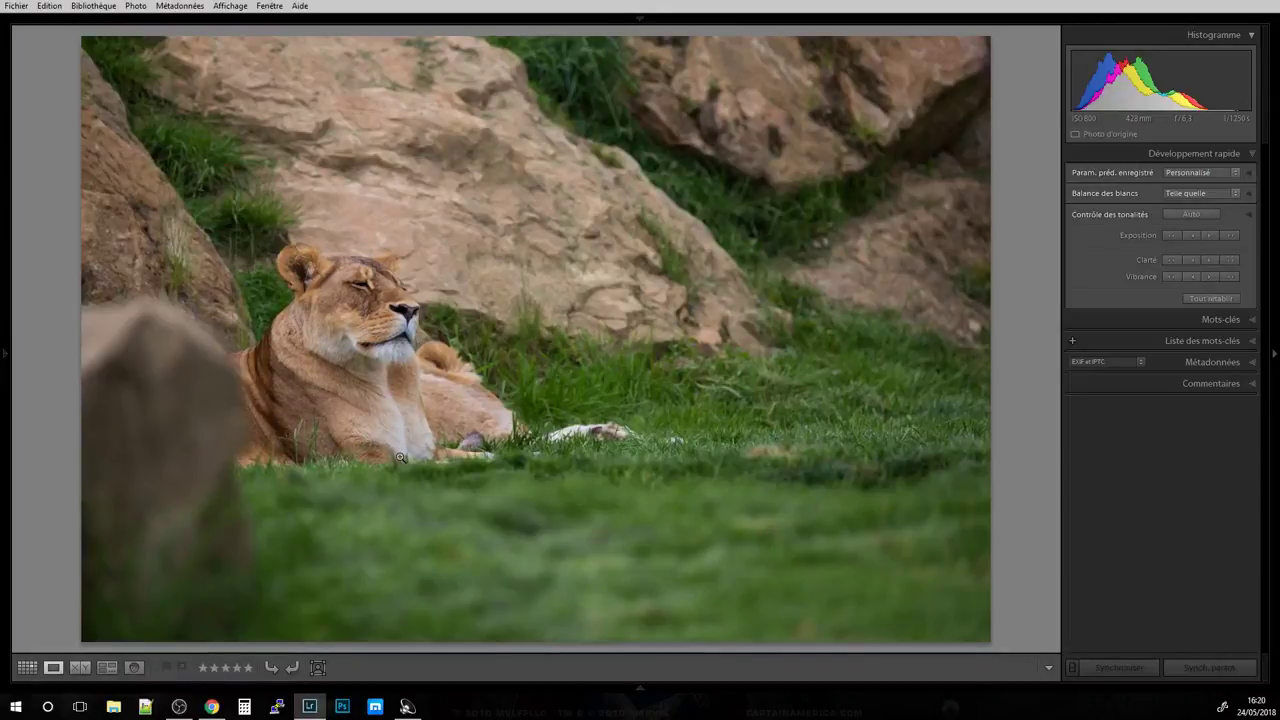
# Go forward to the lioness photo facing the camera, and check her eyes and face up close.
pyautogui.press('Right')
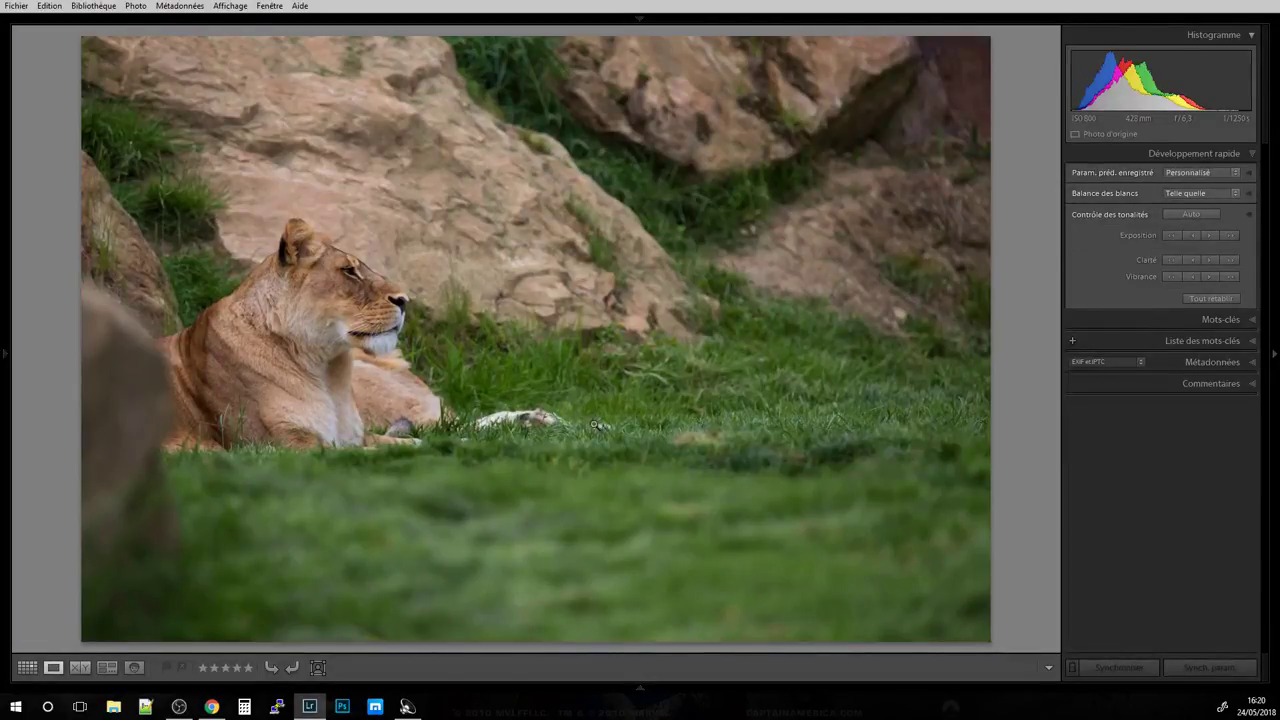
pyautogui.press('Right')
pyautogui.press('Right')
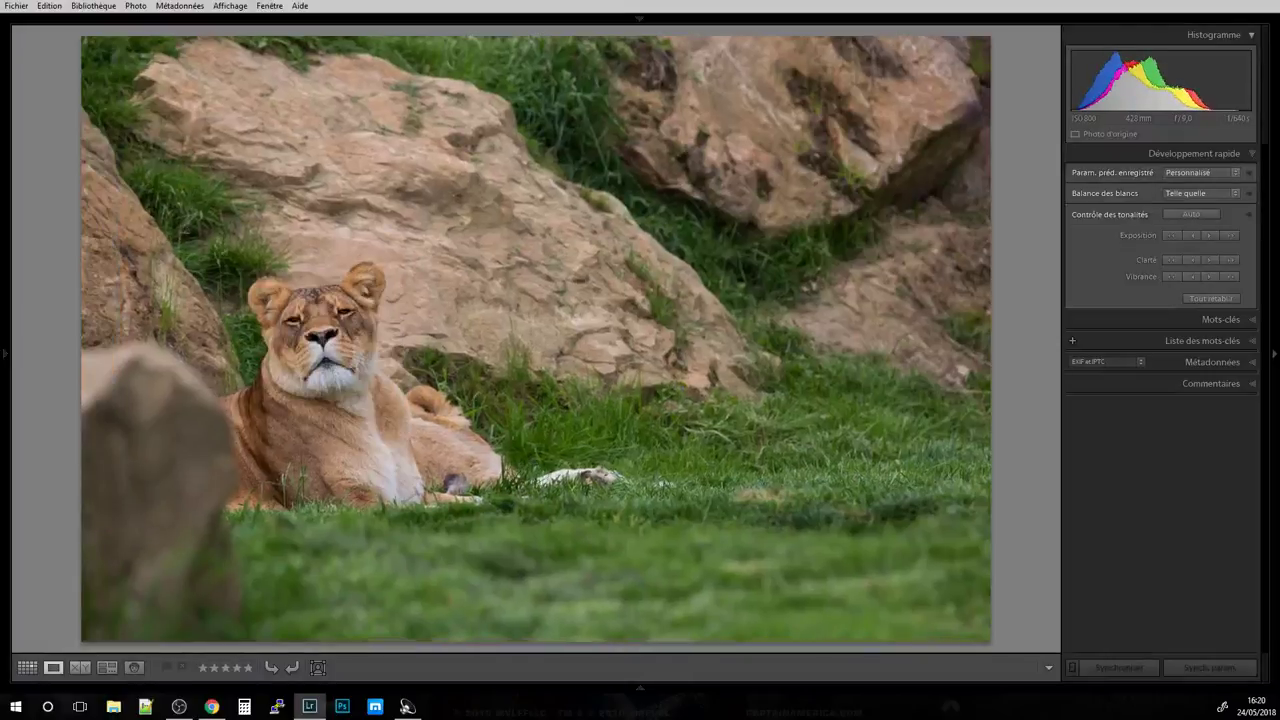
pyautogui.click(321, 316)
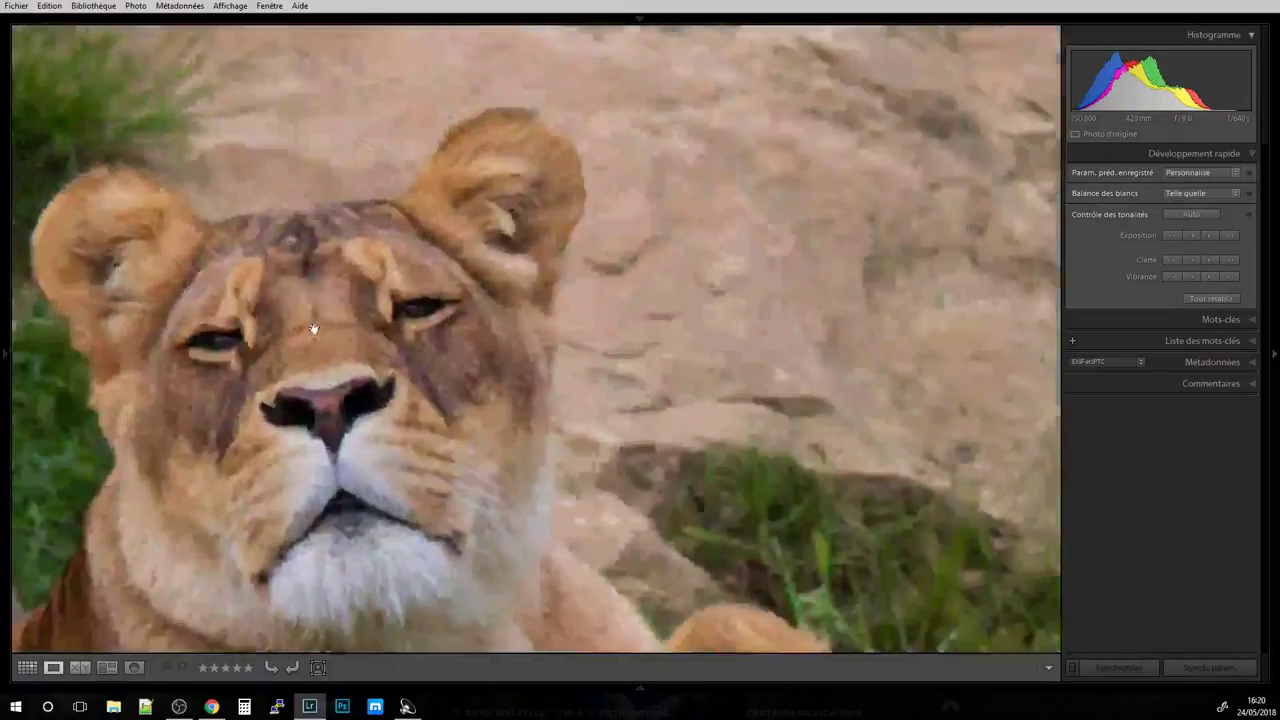
pyautogui.click(321, 388)
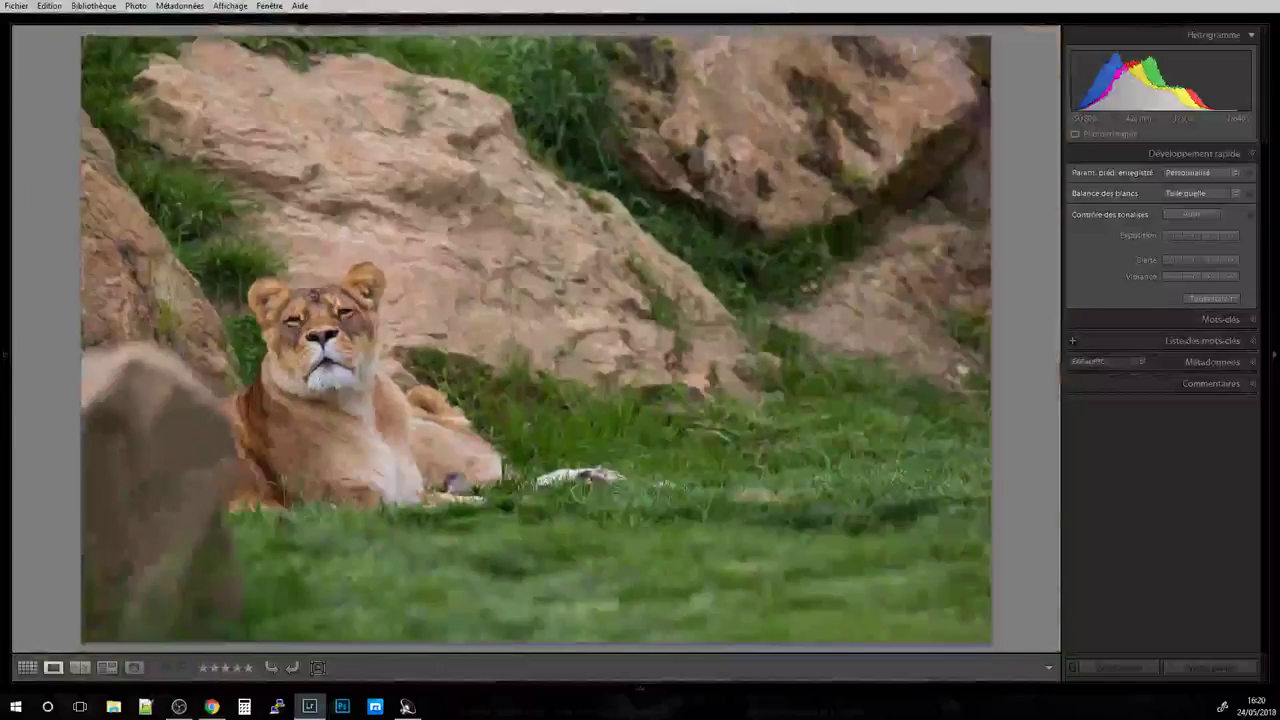
# Return from the lioness photo to the thumbnail grid and open the rightmost of the three upright panda photos.
pyautogui.click(357, 399)
pyautogui.press('g')
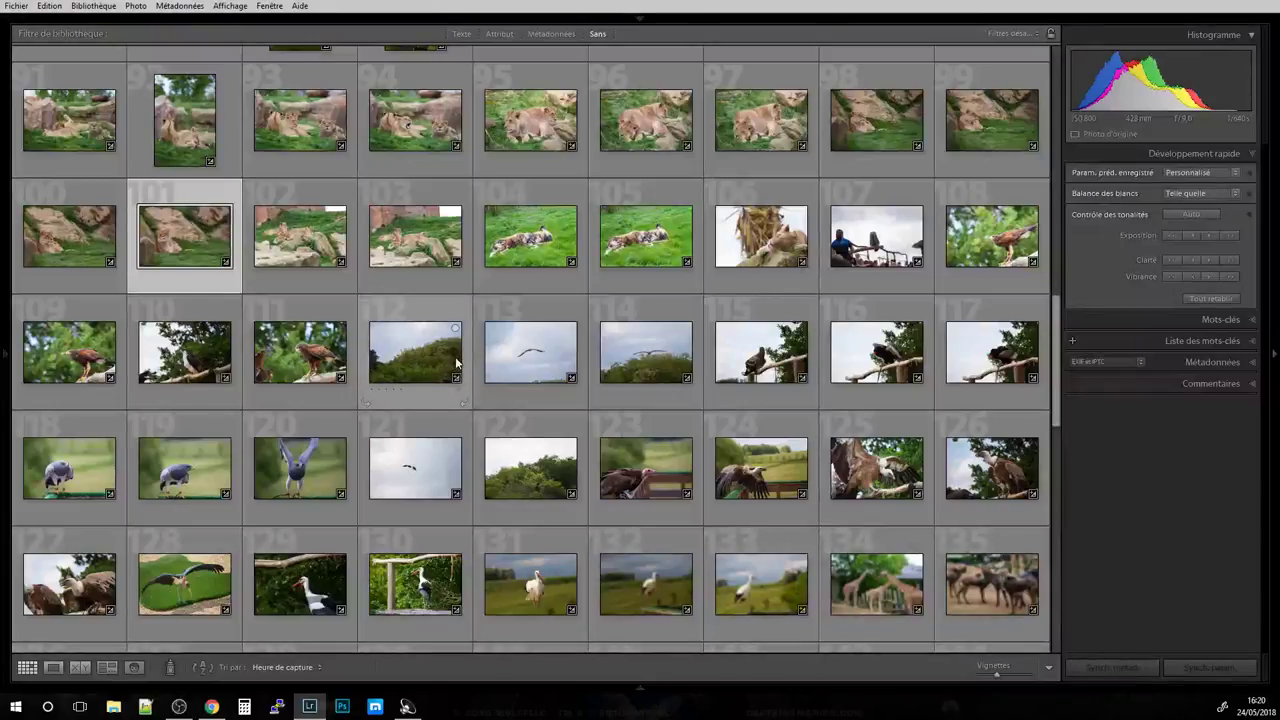
pyautogui.scroll(-15, 463, 356)
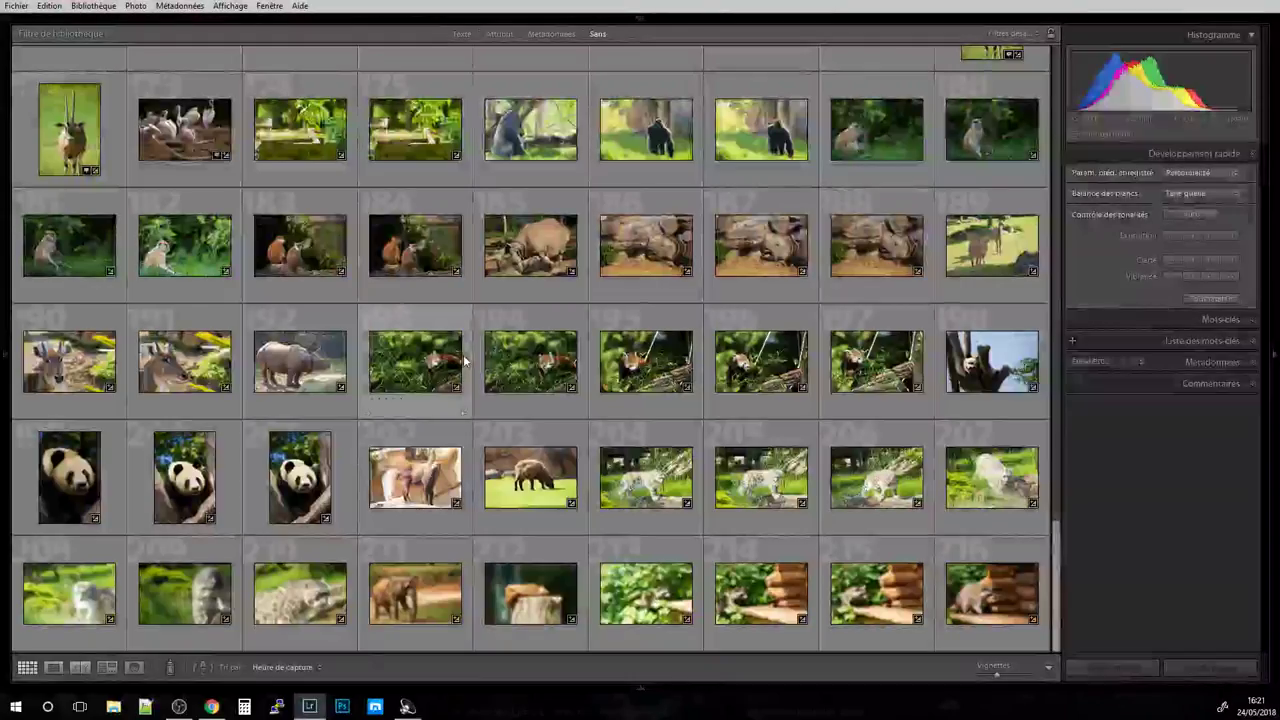
pyautogui.click(299, 481)
pyautogui.doubleClick(299, 481)
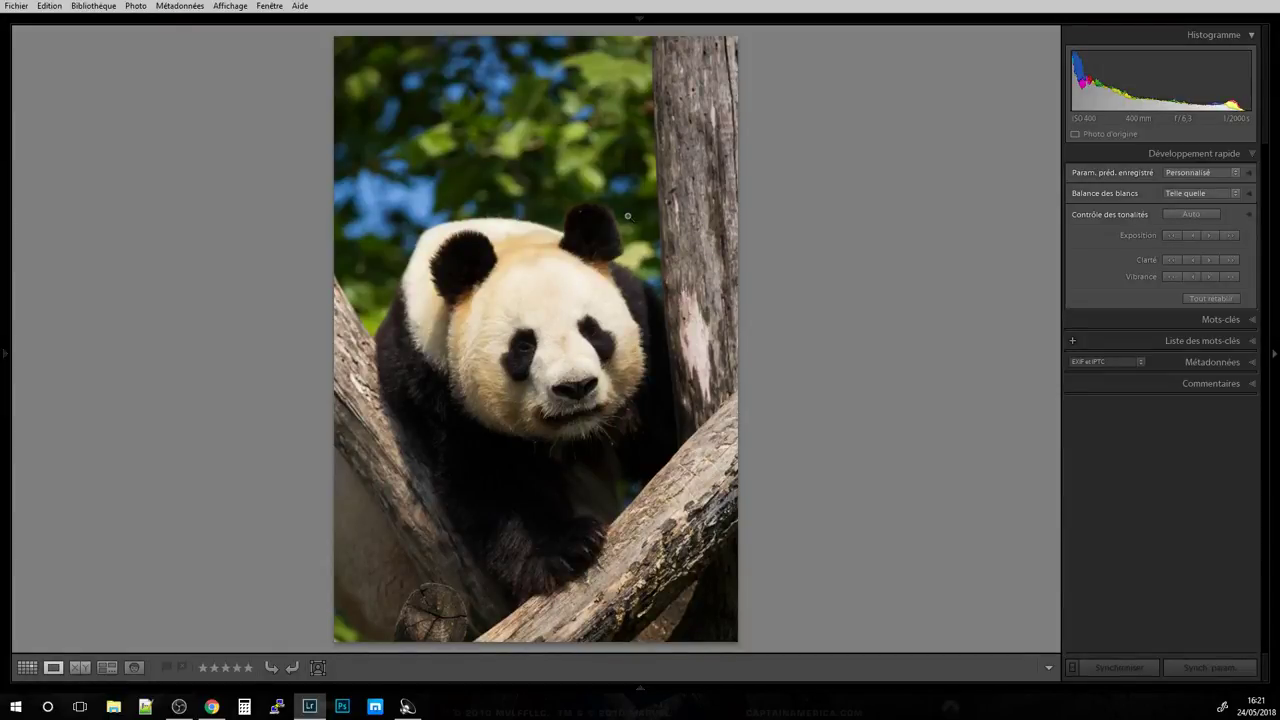
# Advance to the tighter panda portrait and check the fur and eye detail at full magnification.
pyautogui.press('Right')
pyautogui.press('Right')
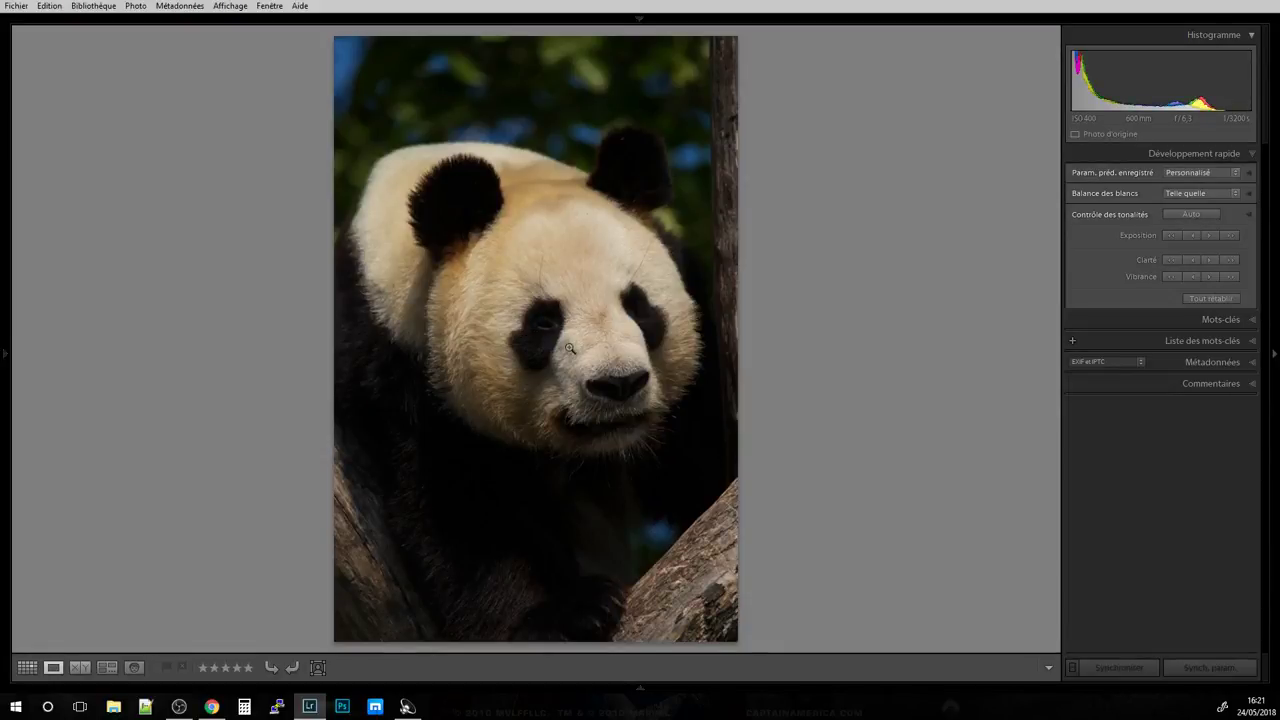
pyautogui.press('Right')
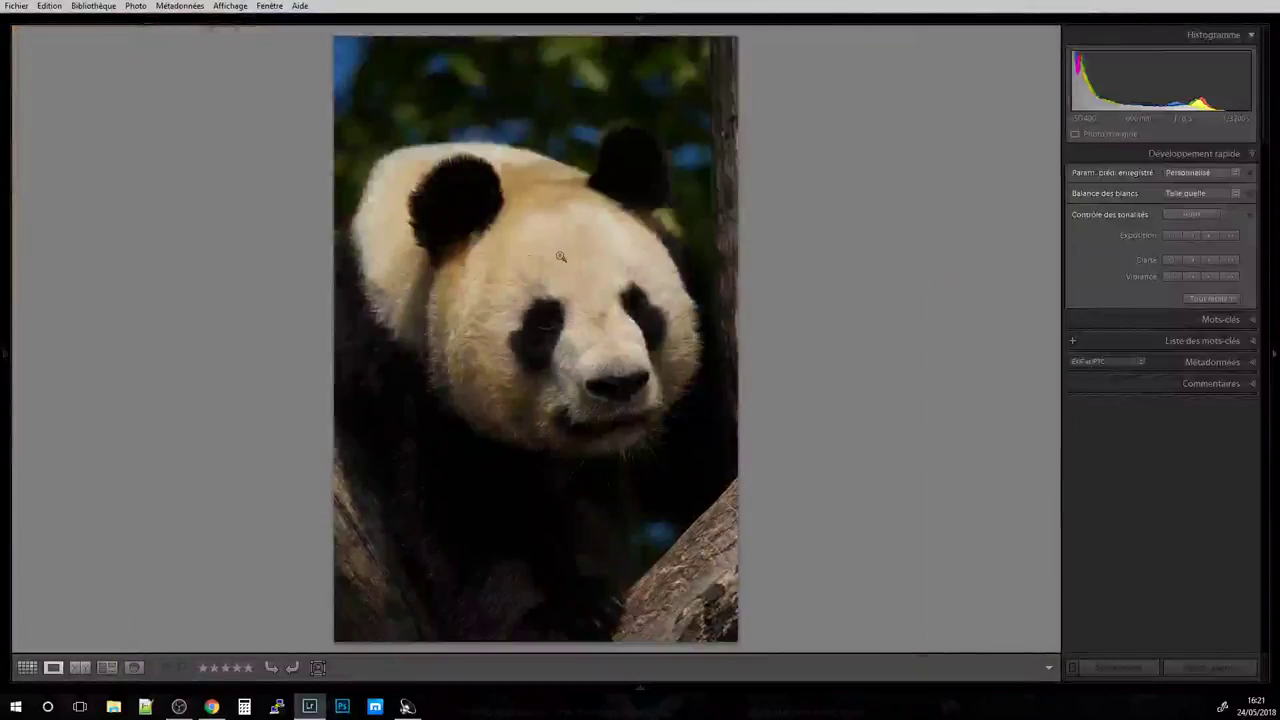
pyautogui.click(550, 329)
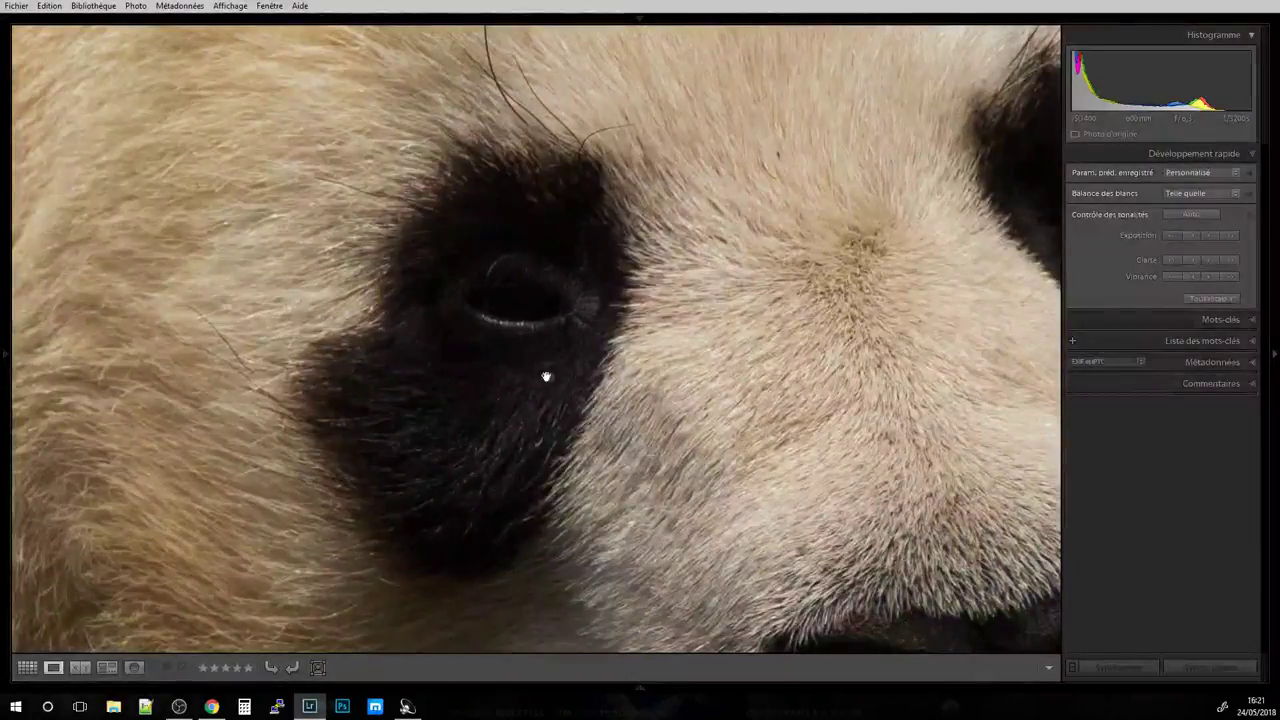
pyautogui.click(572, 341)
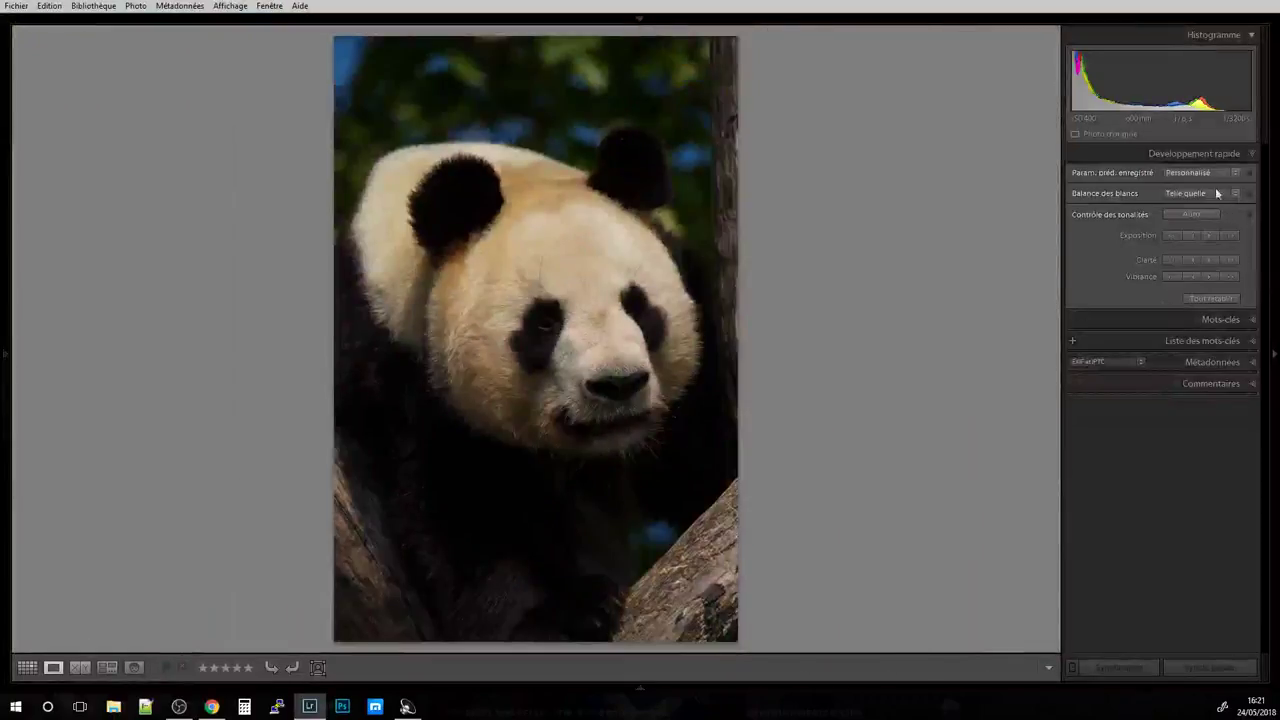
# Open the panda portrait for developing, raise Ombres to +33 and inspect the dark eye patch up close.
pyautogui.press('d')
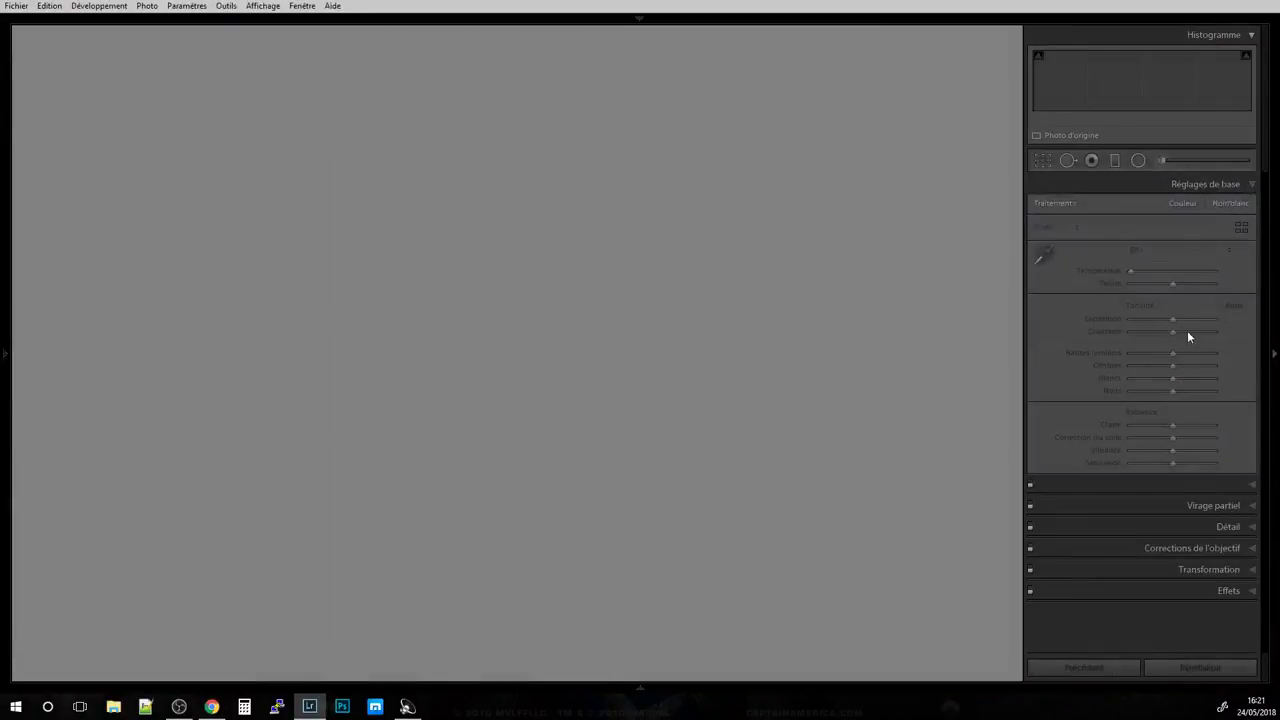
pyautogui.moveTo(1177, 366); pyautogui.dragTo(1190, 368)
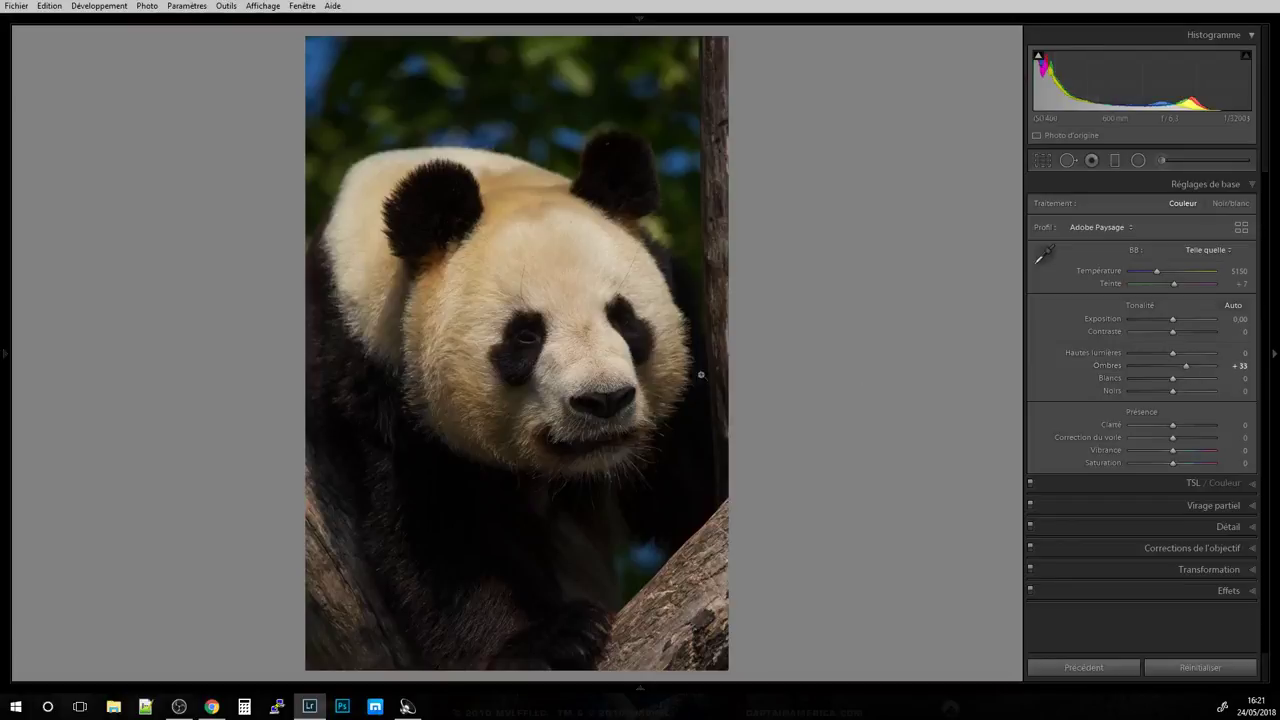
pyautogui.click(526, 345)
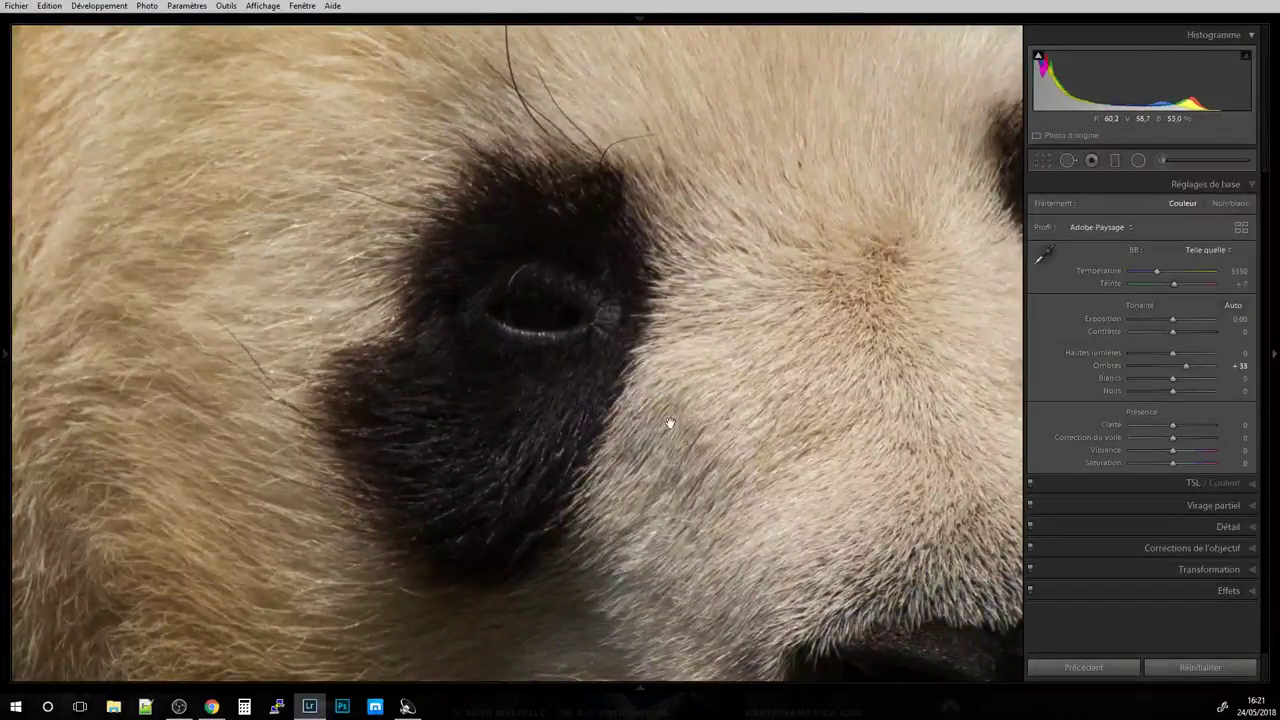
# Reset all develop settings of the panda portrait and view the whole photo again.
pyautogui.click(1233, 672)
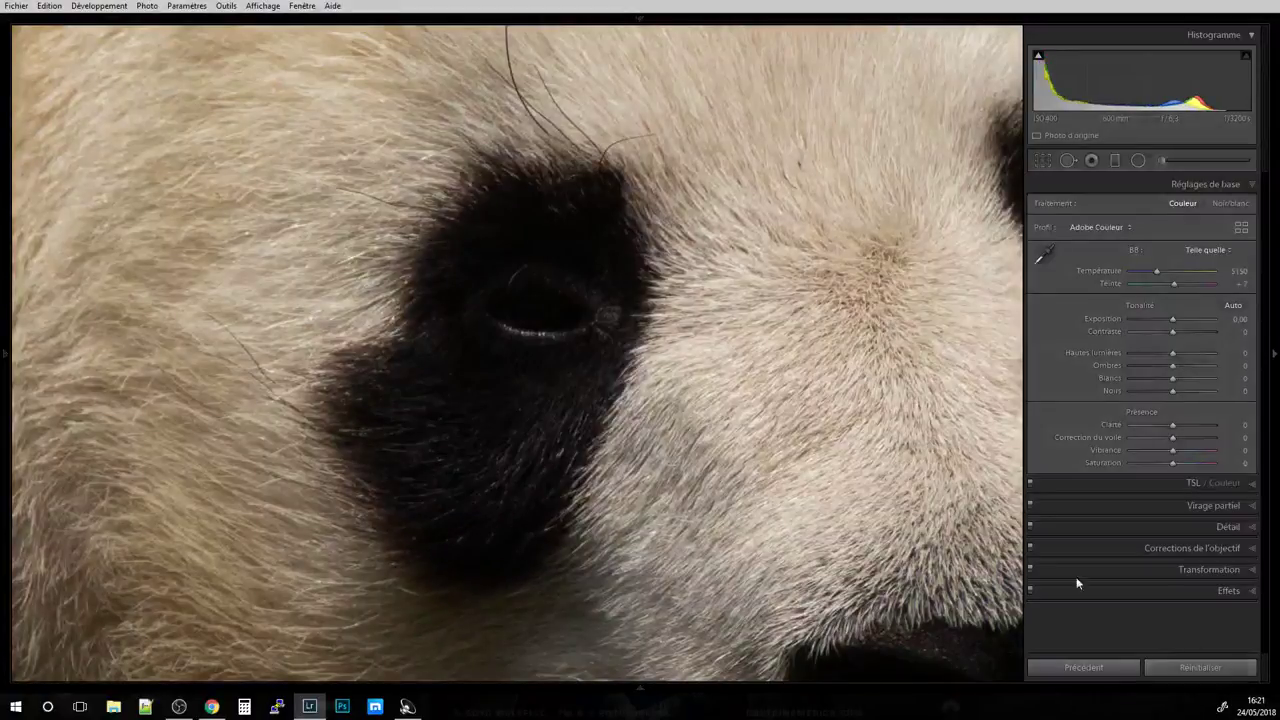
pyautogui.click(610, 298)
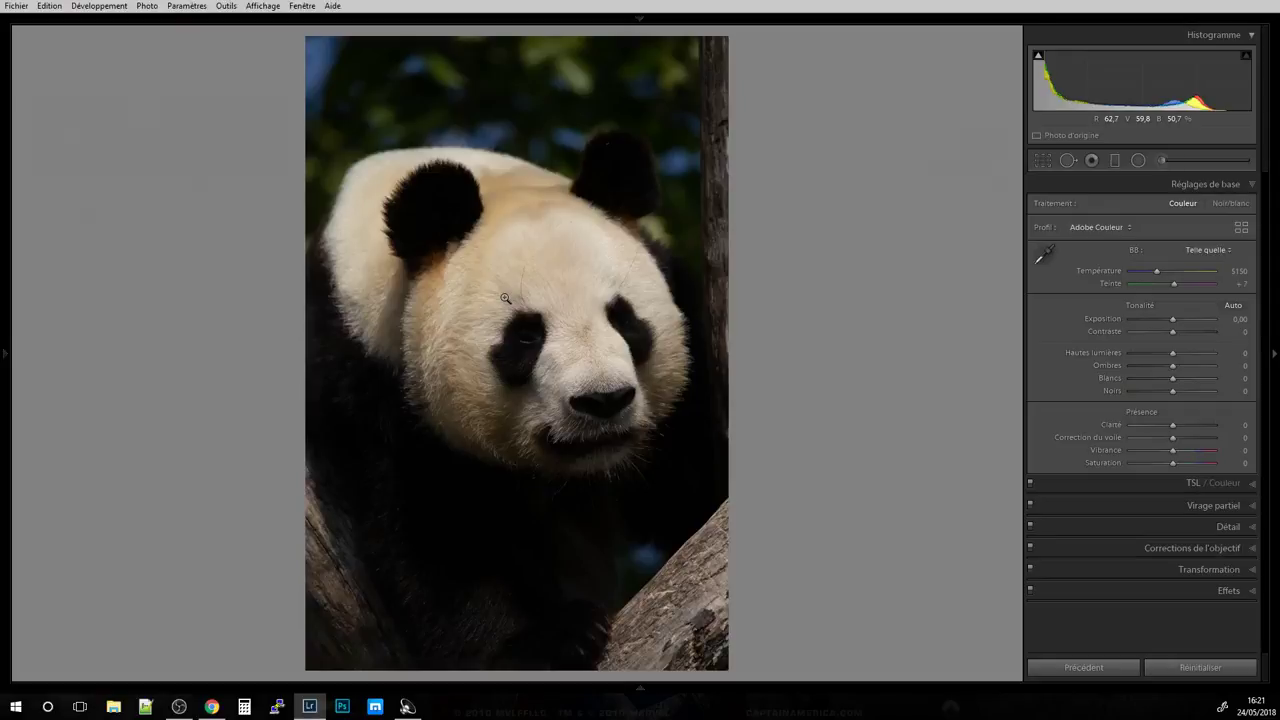
# Go back to the start of the thumbnail grid and open the photo of two monkeys grooming on the grass.
pyautogui.press('g')
pyautogui.scroll(-5, 464, 283)
pyautogui.scroll(10, 464, 280)
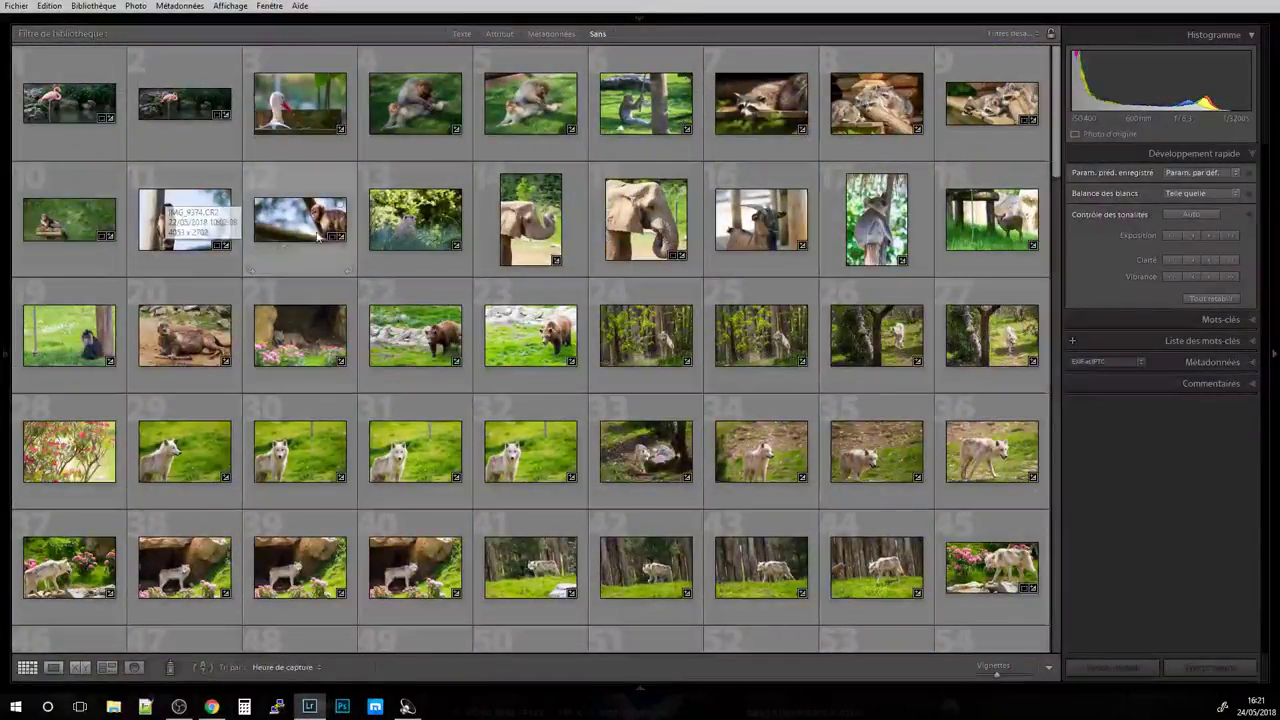
pyautogui.click(421, 104)
pyautogui.doubleClick(421, 104)
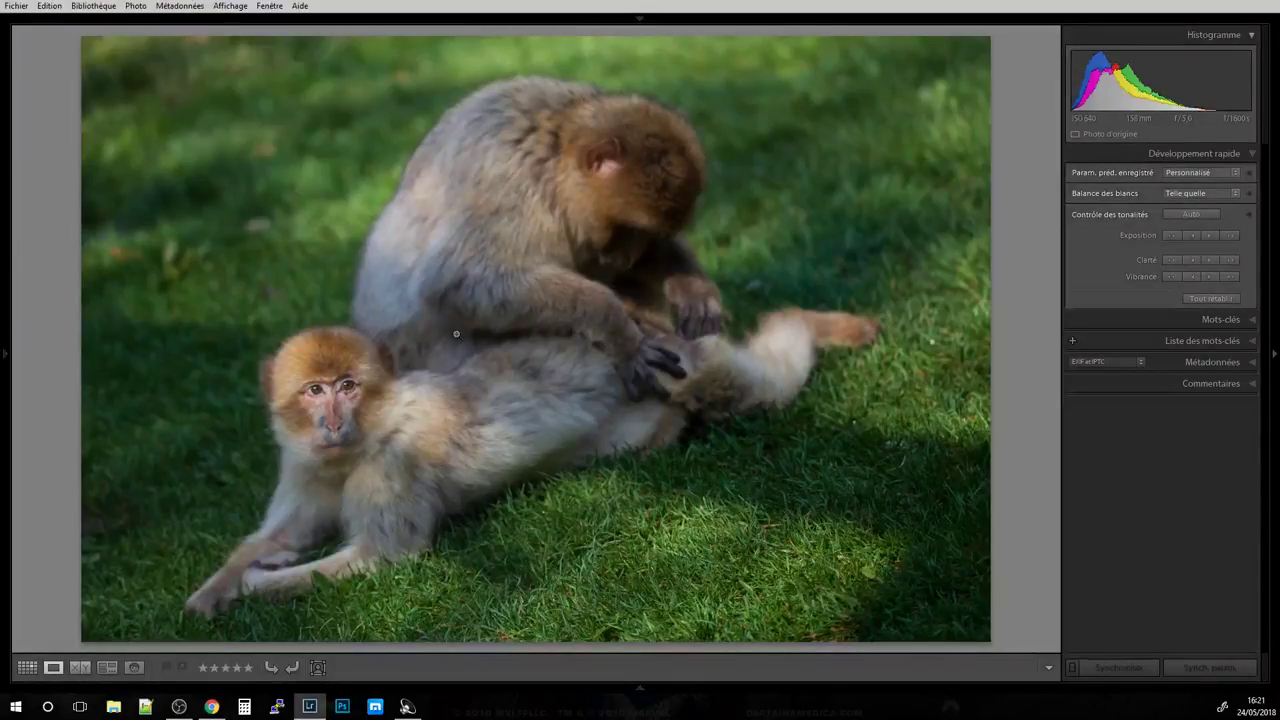
# View the photo of the monkey sitting on the wooden platform, and return to the thumbnail grid.
pyautogui.press('g')
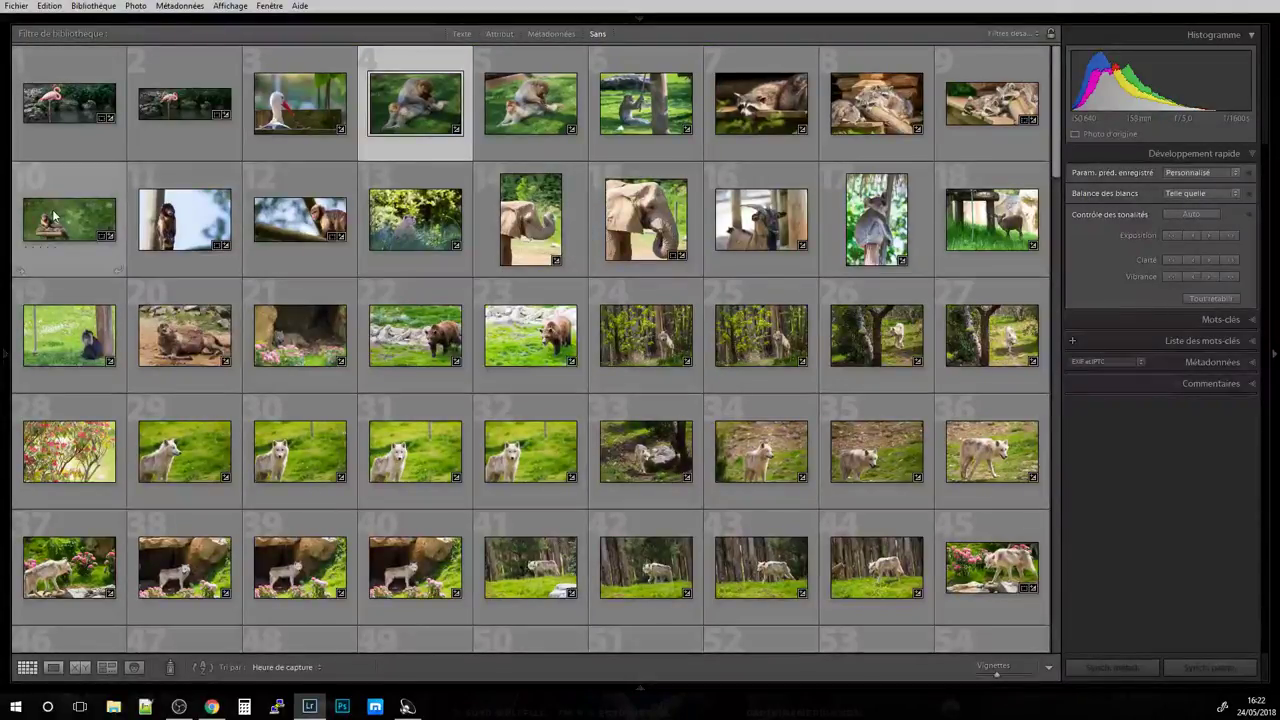
pyautogui.press('e')
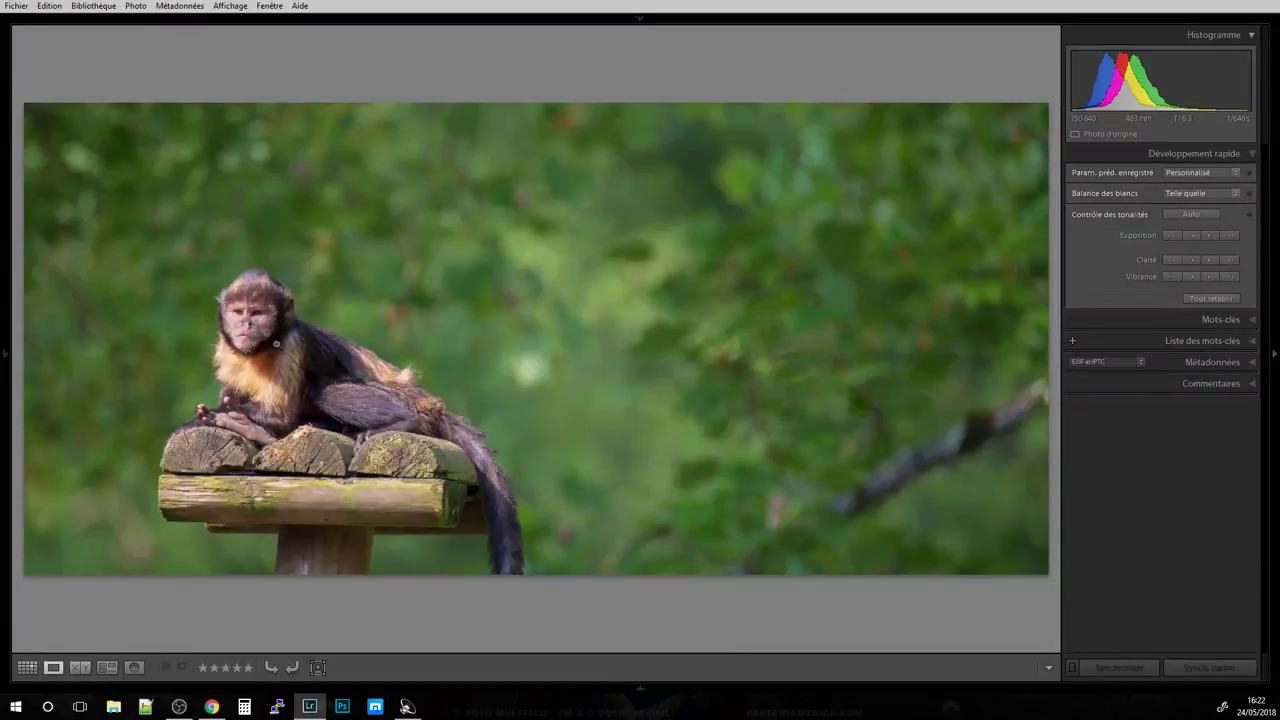
pyautogui.click(324, 282)
pyautogui.press('g')
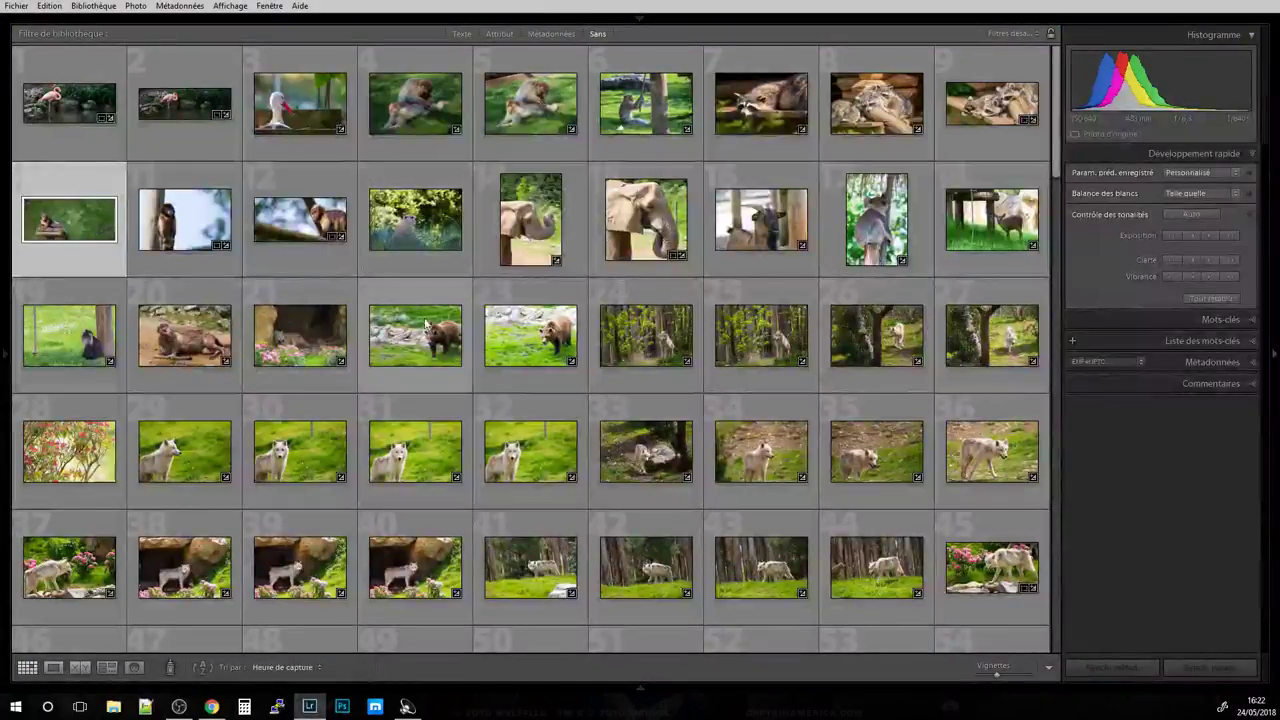
# View photo 12 of the monkey on a branch, and return to the thumbnail grid.
pyautogui.click(298, 228)
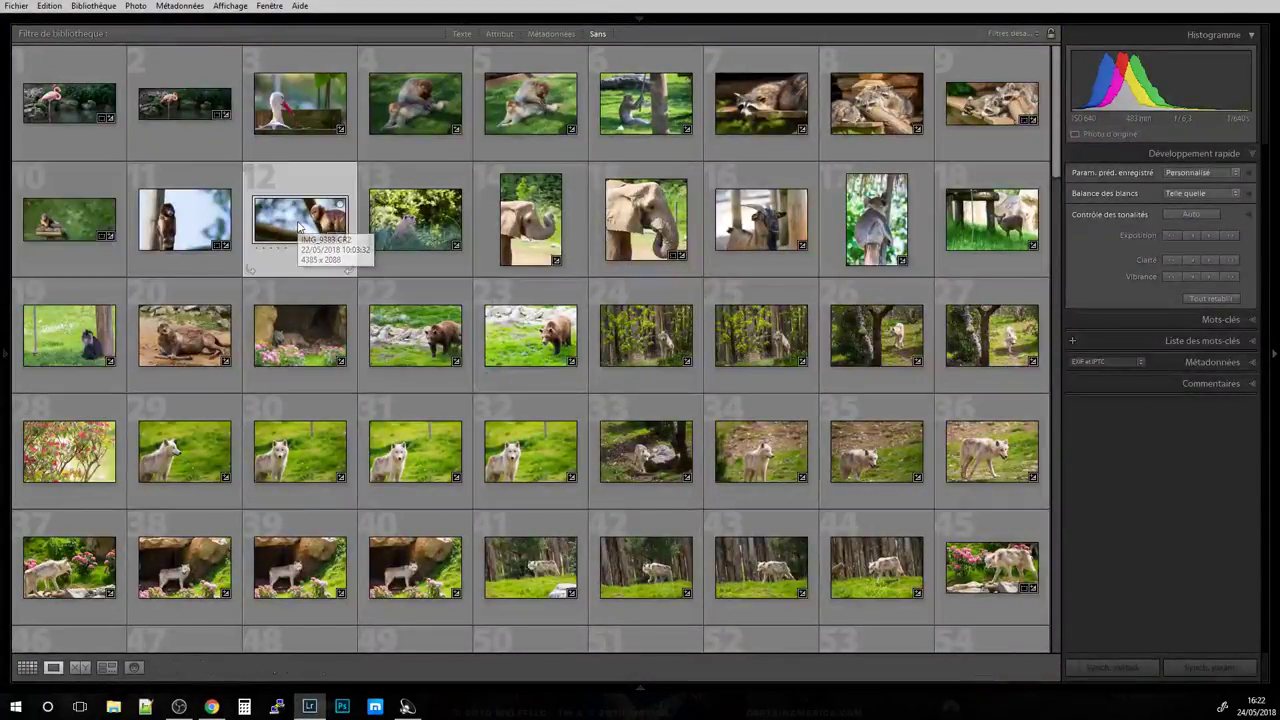
pyautogui.doubleClick(298, 228)
pyautogui.click(496, 279)
pyautogui.press('g')
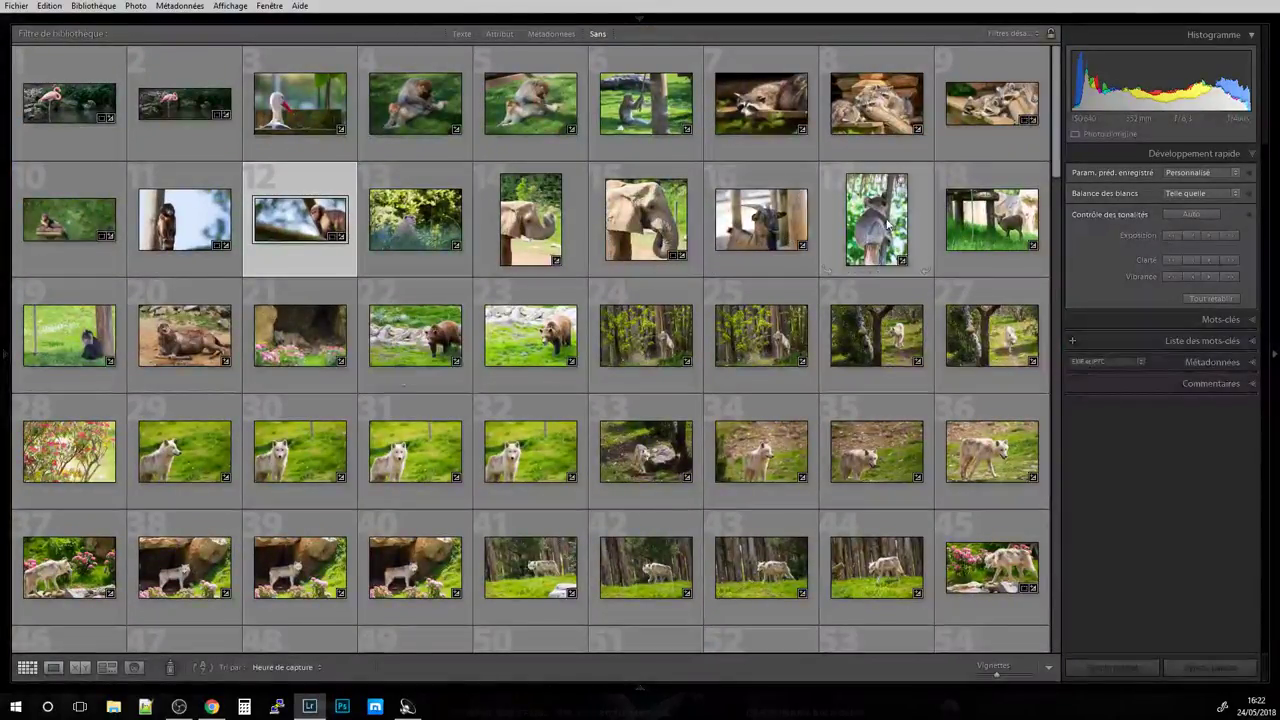
# Open the goat photo, inspect its face at full magnification and return to the thumbnail grid.
pyautogui.doubleClick(764, 221)
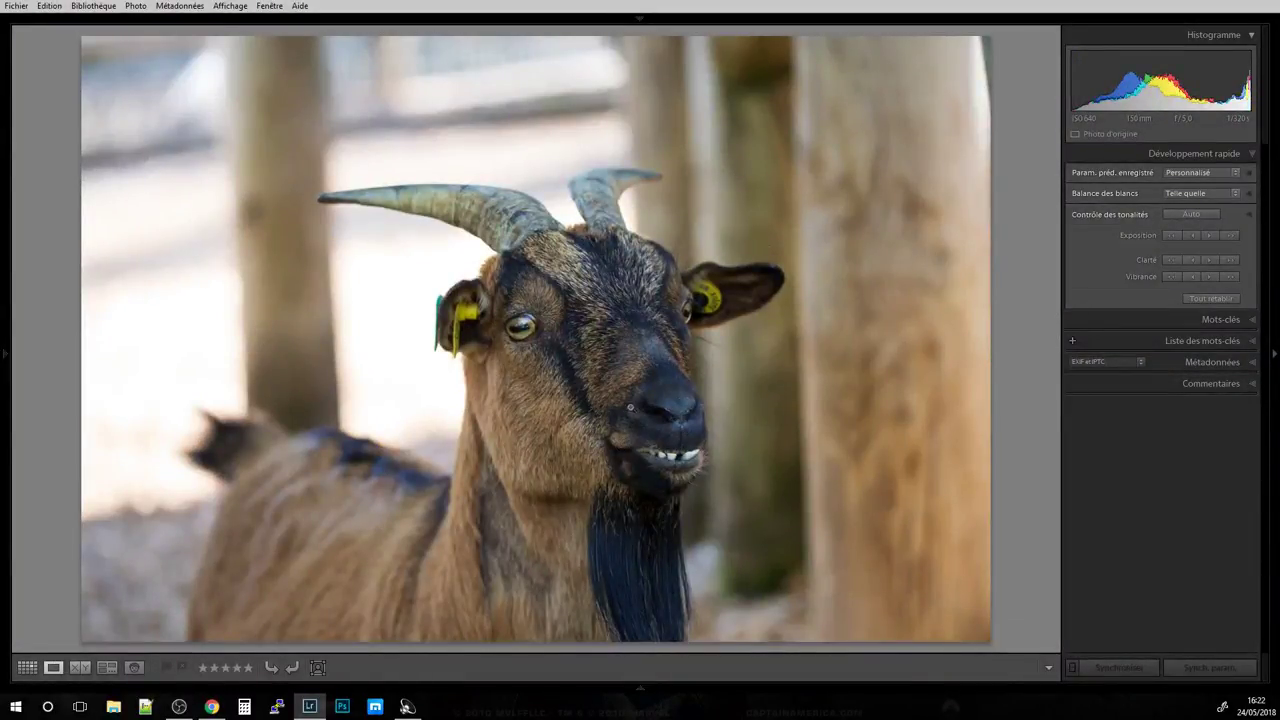
pyautogui.click(508, 378)
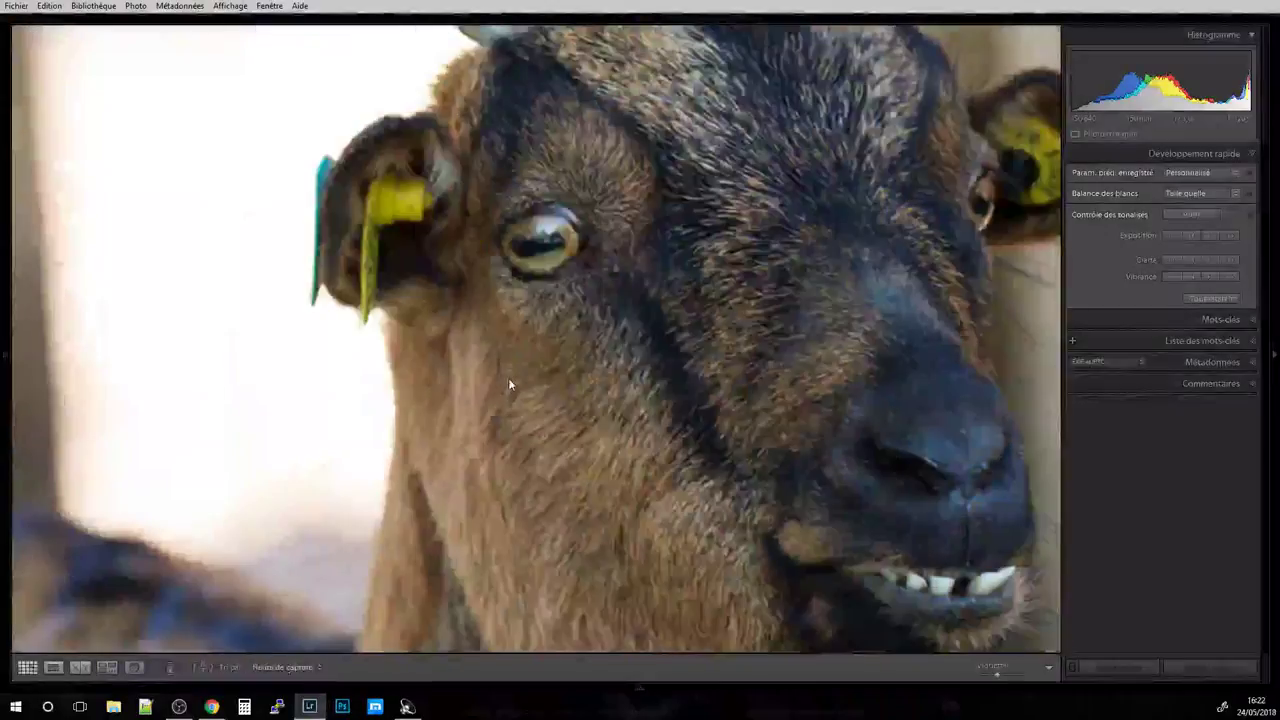
pyautogui.press('g')
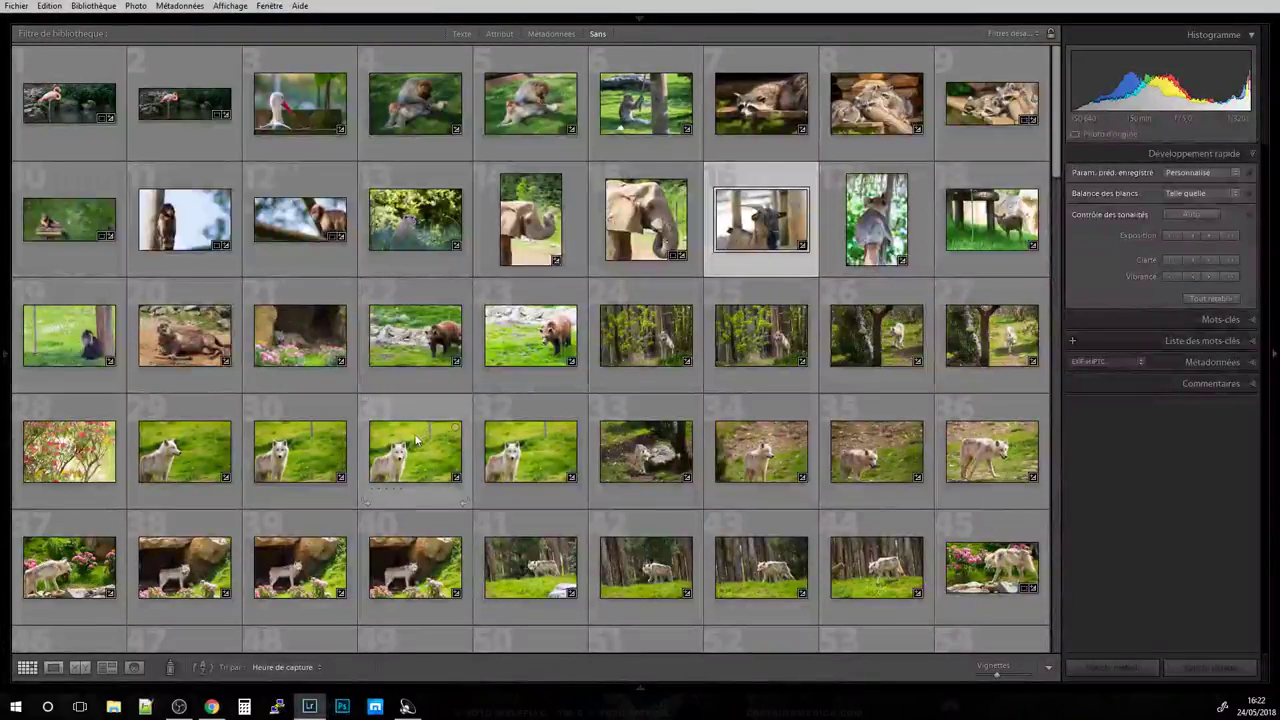
# Browse further through the thumbnails and view the photo of the African wild dog sleeping on the grass.
pyautogui.scroll(-3, 440, 433)
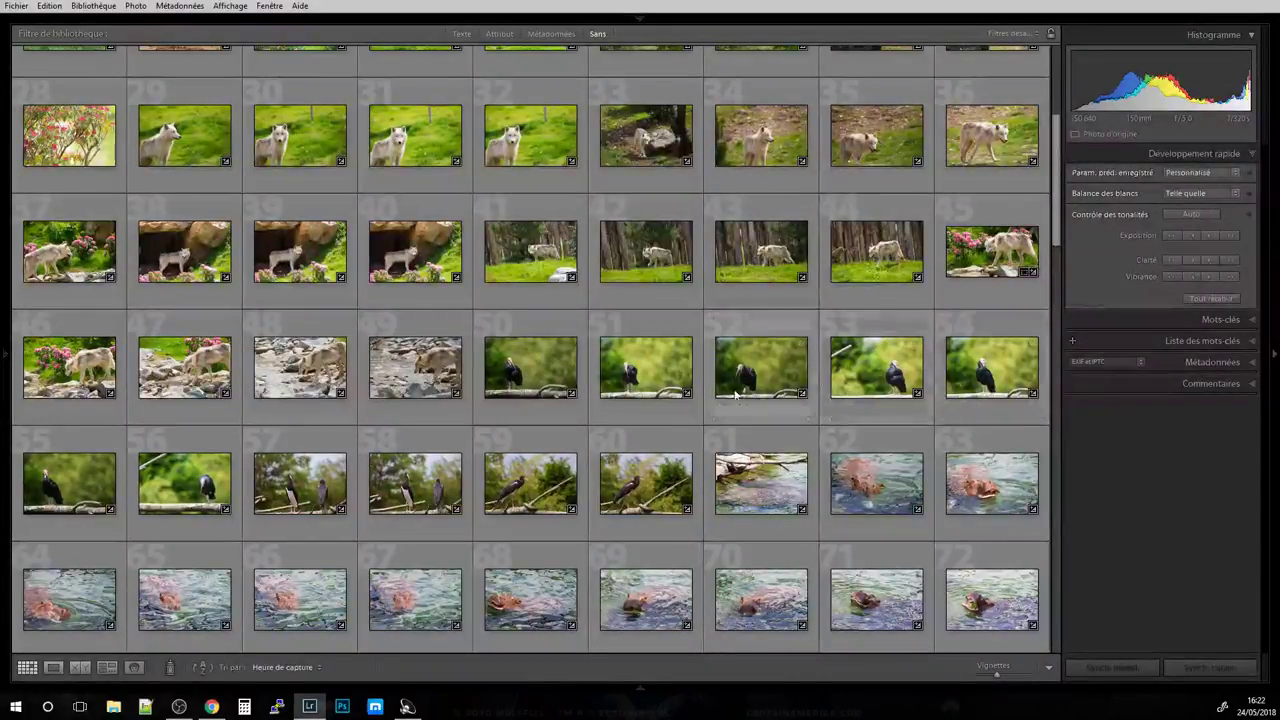
pyautogui.scroll(-3, 500, 350)
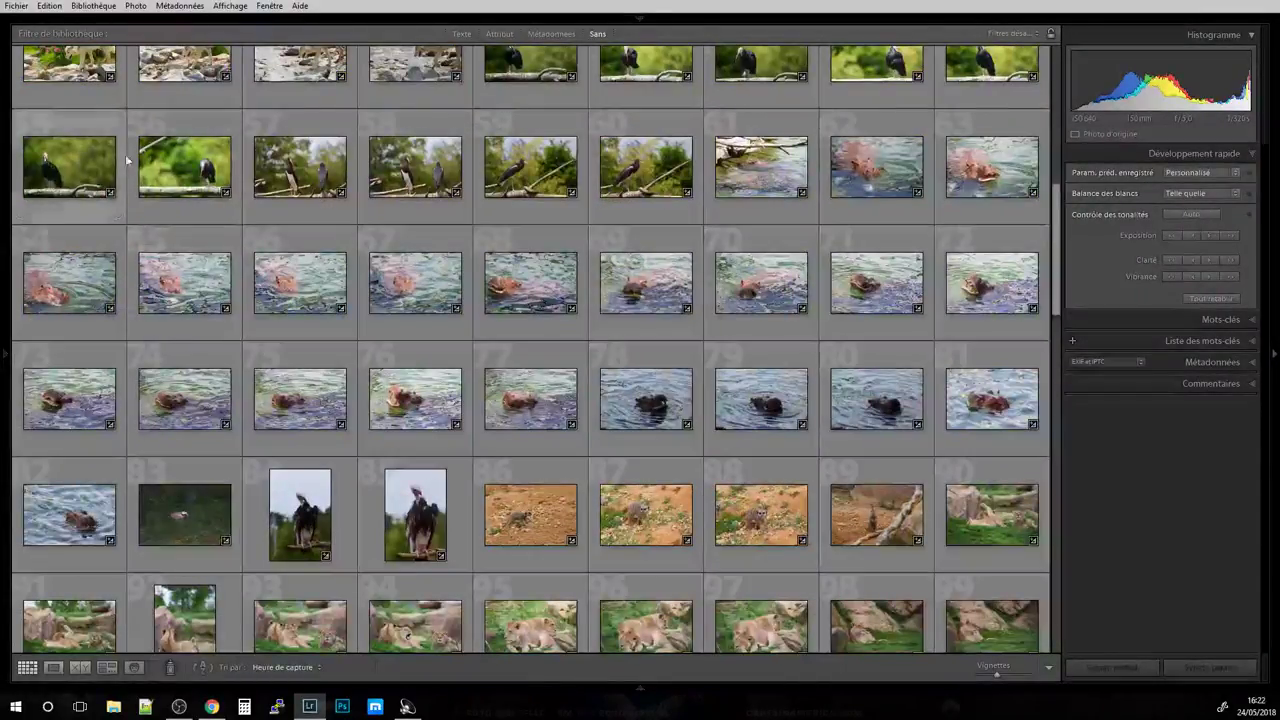
pyautogui.scroll(-2, 186, 445)
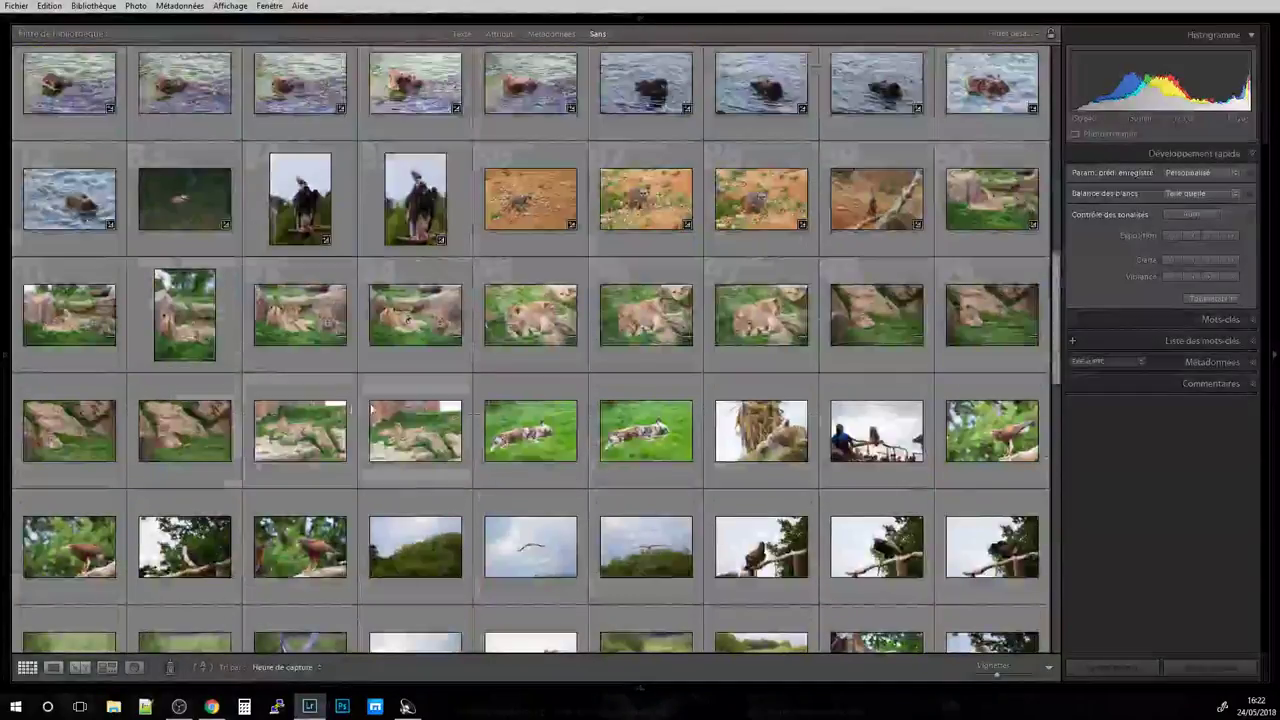
pyautogui.scroll(-3, 538, 315)
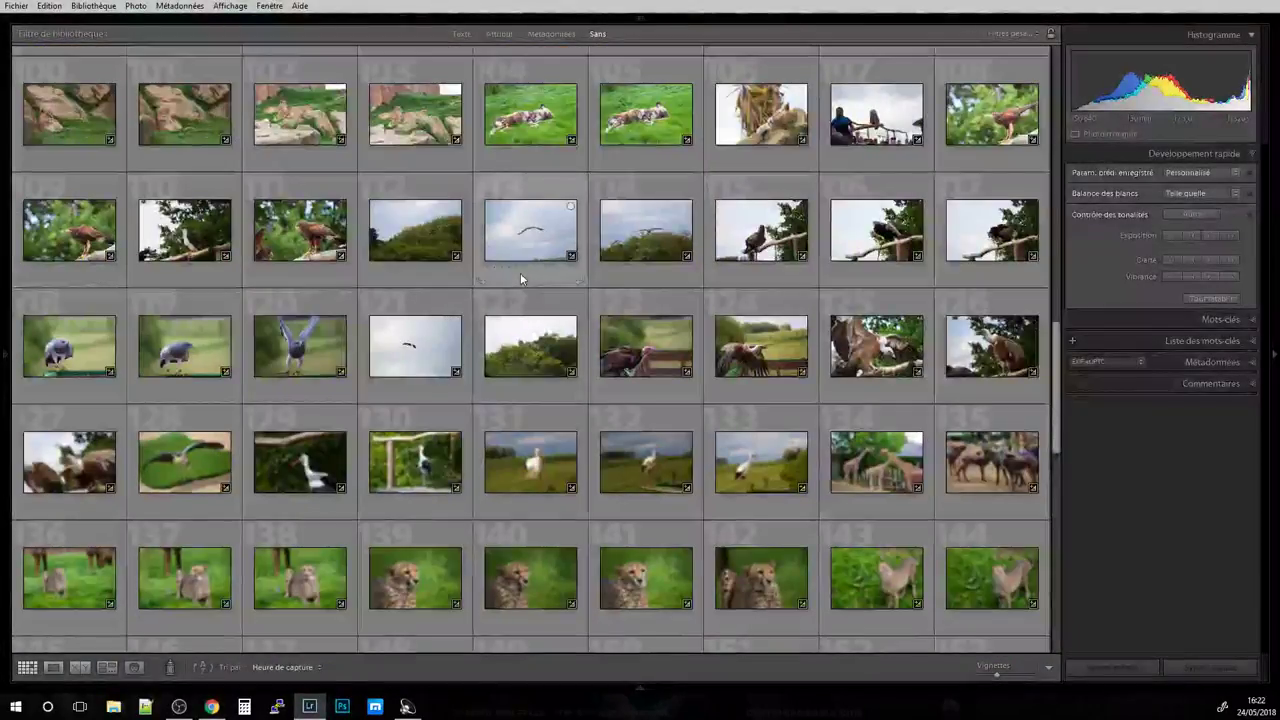
pyautogui.scroll(3, 295, 255)
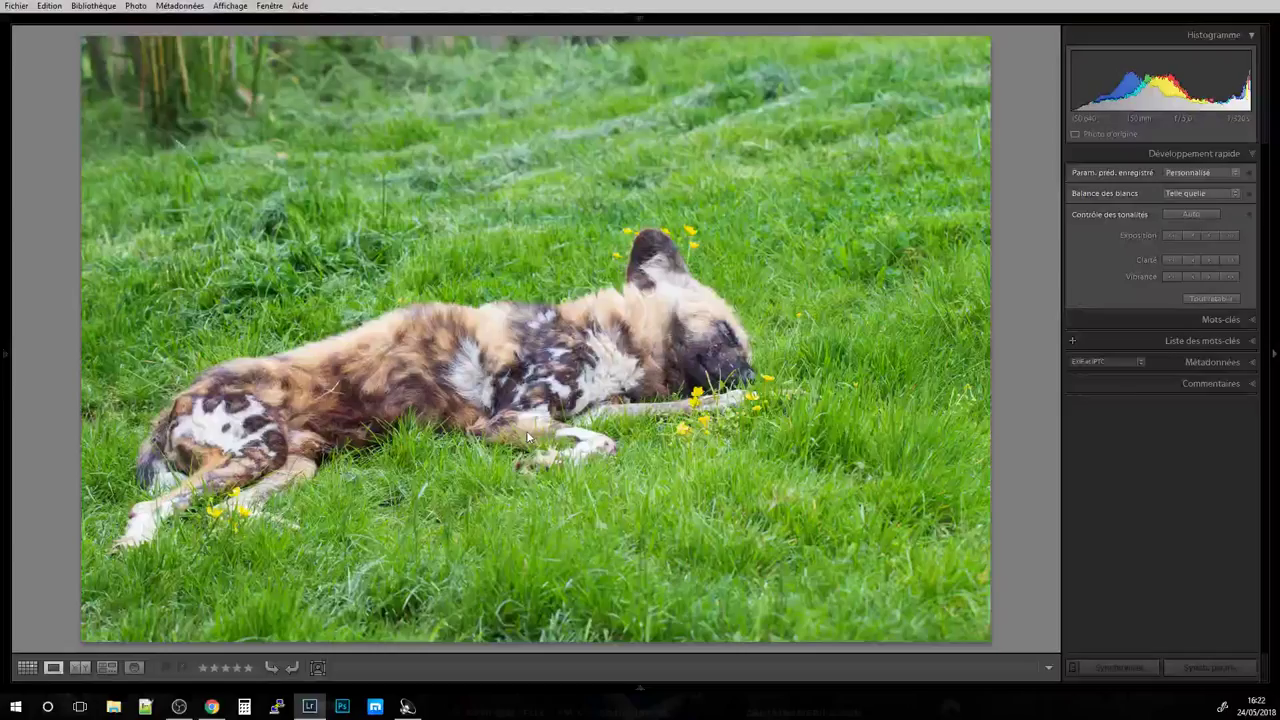
pyautogui.doubleClick(514, 420)
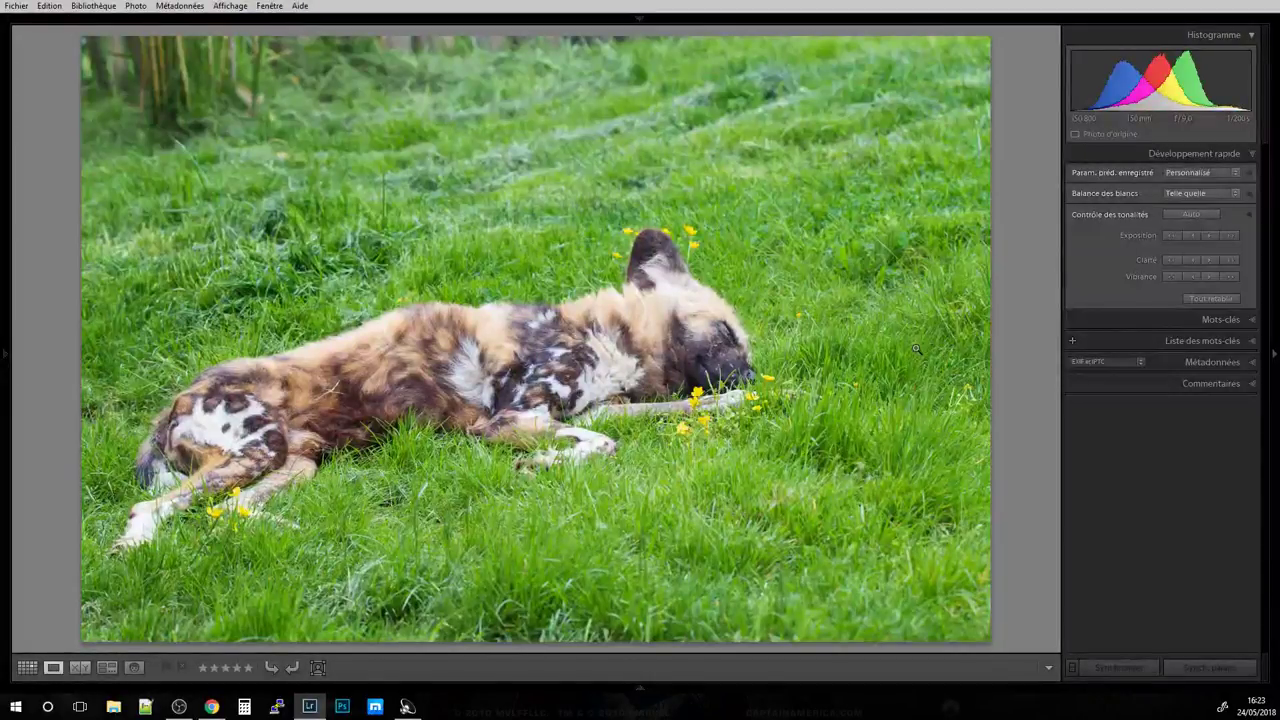
pyautogui.doubleClick(716, 312)
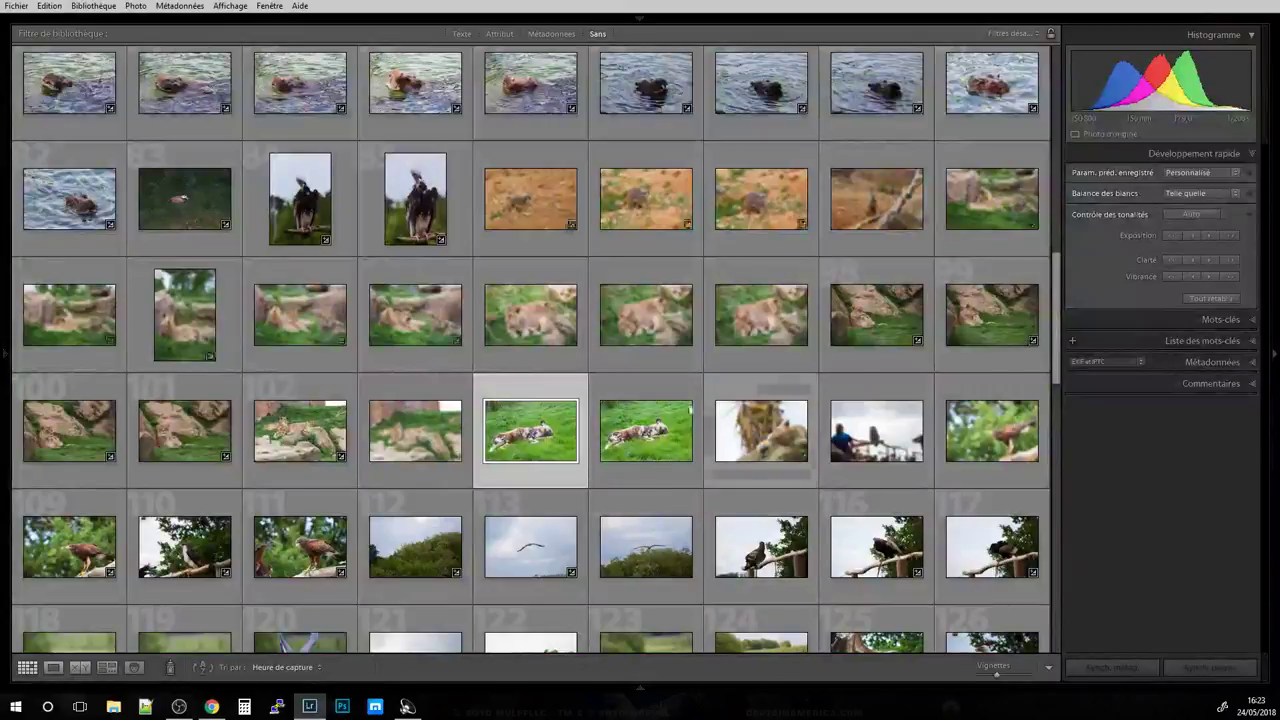
# Review the photo of the lioness asleep on a rock, followed by the owl and hawk photos.
pyautogui.scroll(-2, 760, 440)
pyautogui.doubleClick(783, 283)
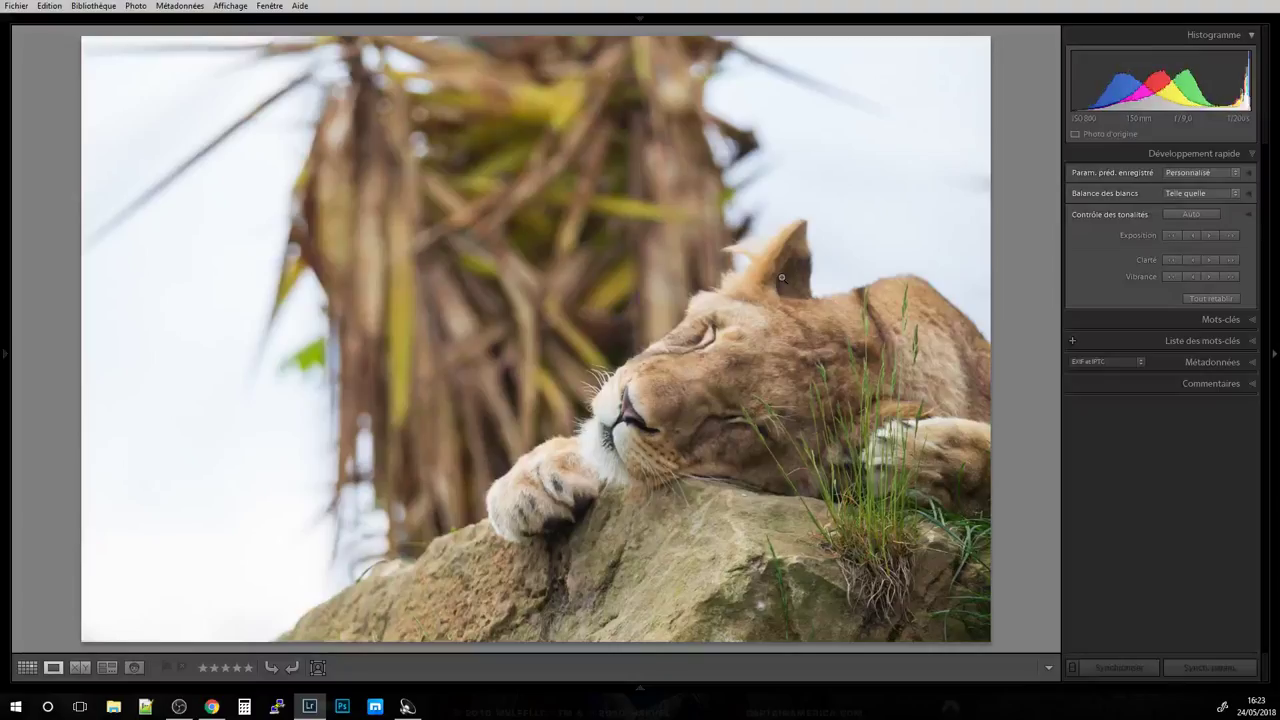
pyautogui.press('Right')
pyautogui.moveTo(640, 502); pyautogui.dragTo(578, 470)
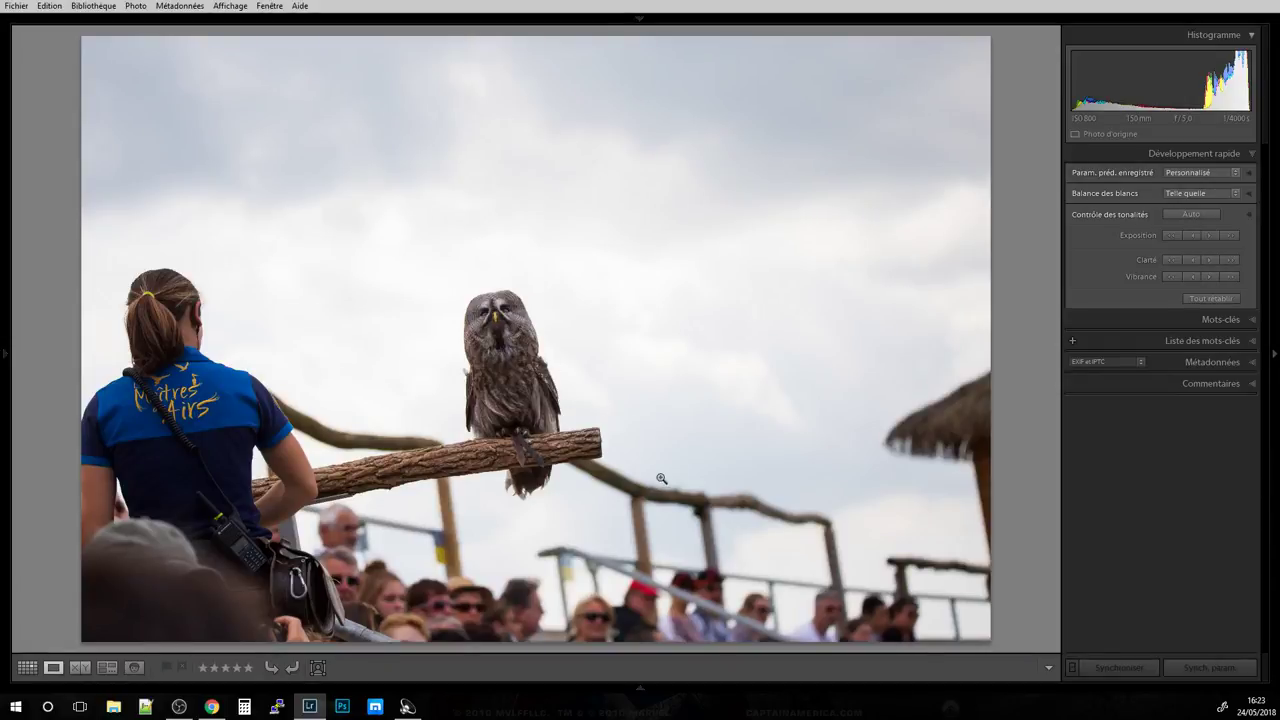
pyautogui.moveTo(670, 479); pyautogui.dragTo(664, 476)
pyautogui.press('Right')
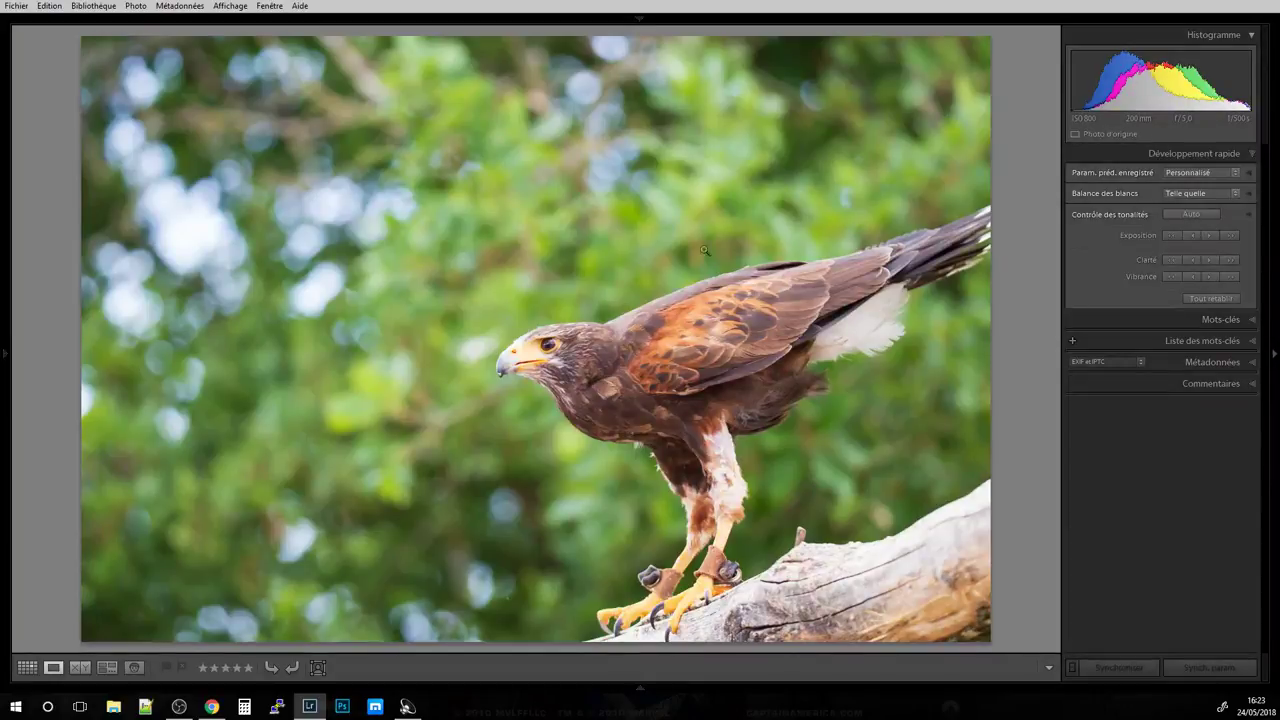
# Develop the hawk photo with Hautes lumières -57, Exposition -0,28, Ombres +10 and Noirs -17.
pyautogui.press('d')
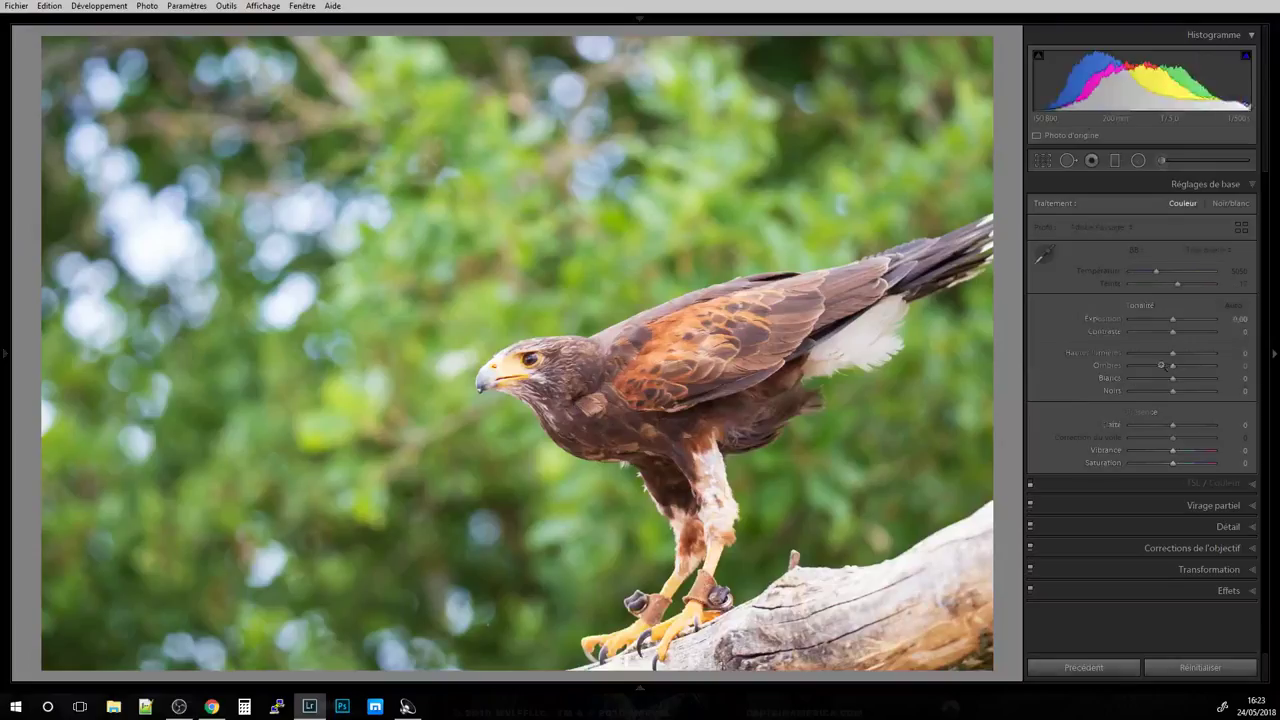
pyautogui.moveTo(1172, 355); pyautogui.dragTo(1170, 321)
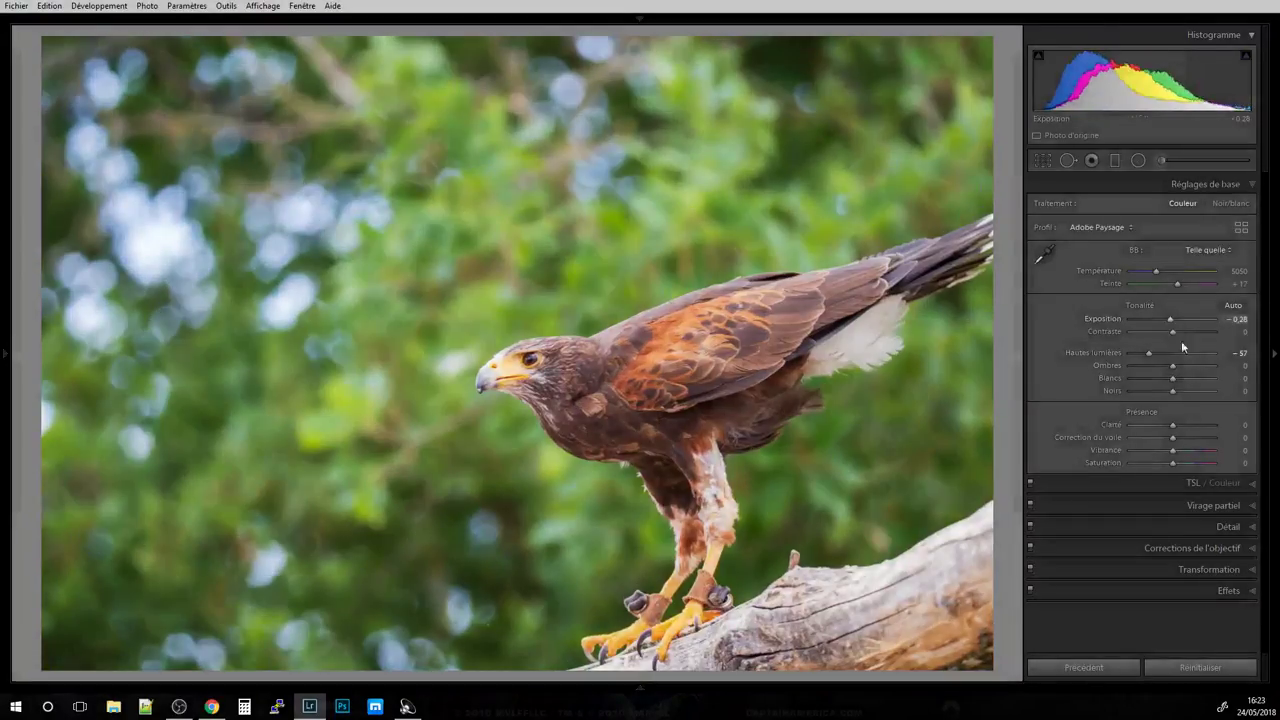
pyautogui.moveTo(1174, 366); pyautogui.dragTo(1177, 366)
pyautogui.moveTo(1173, 390); pyautogui.dragTo(1165, 390)
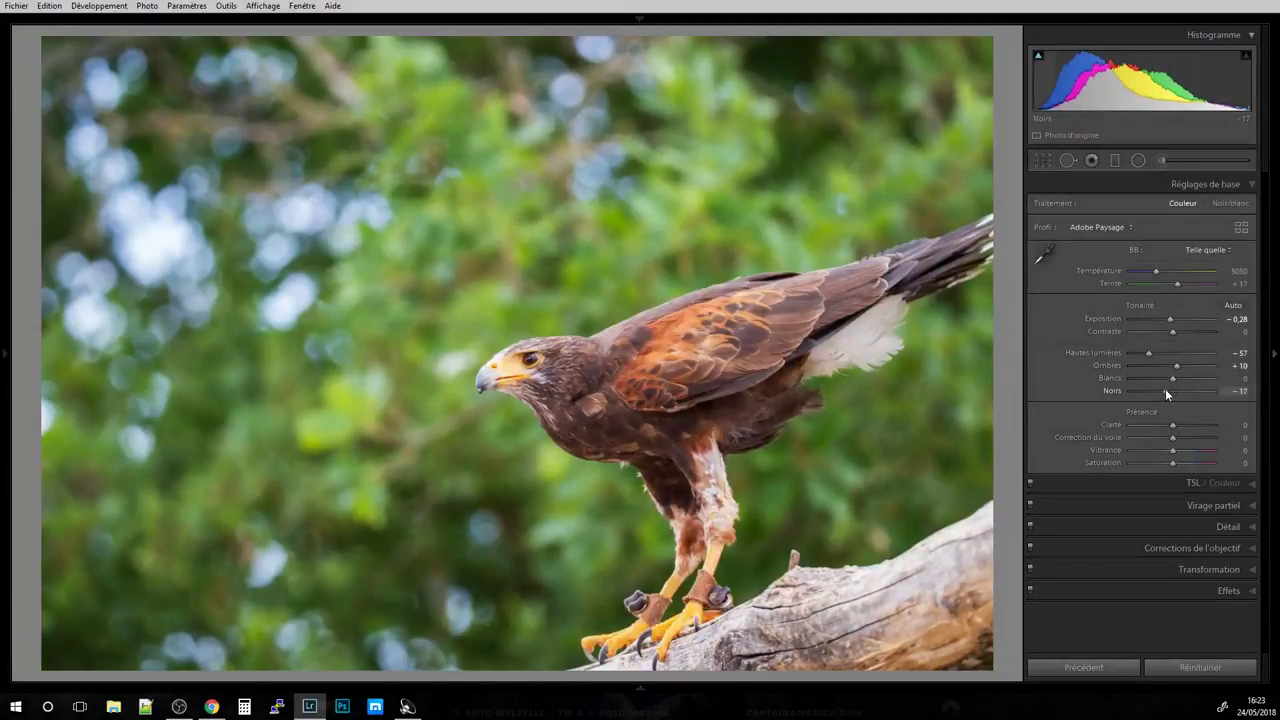
# Set Contraste to +10 on the hawk photo and check the bird's detail.
pyautogui.moveTo(1176, 331); pyautogui.dragTo(1180, 331)
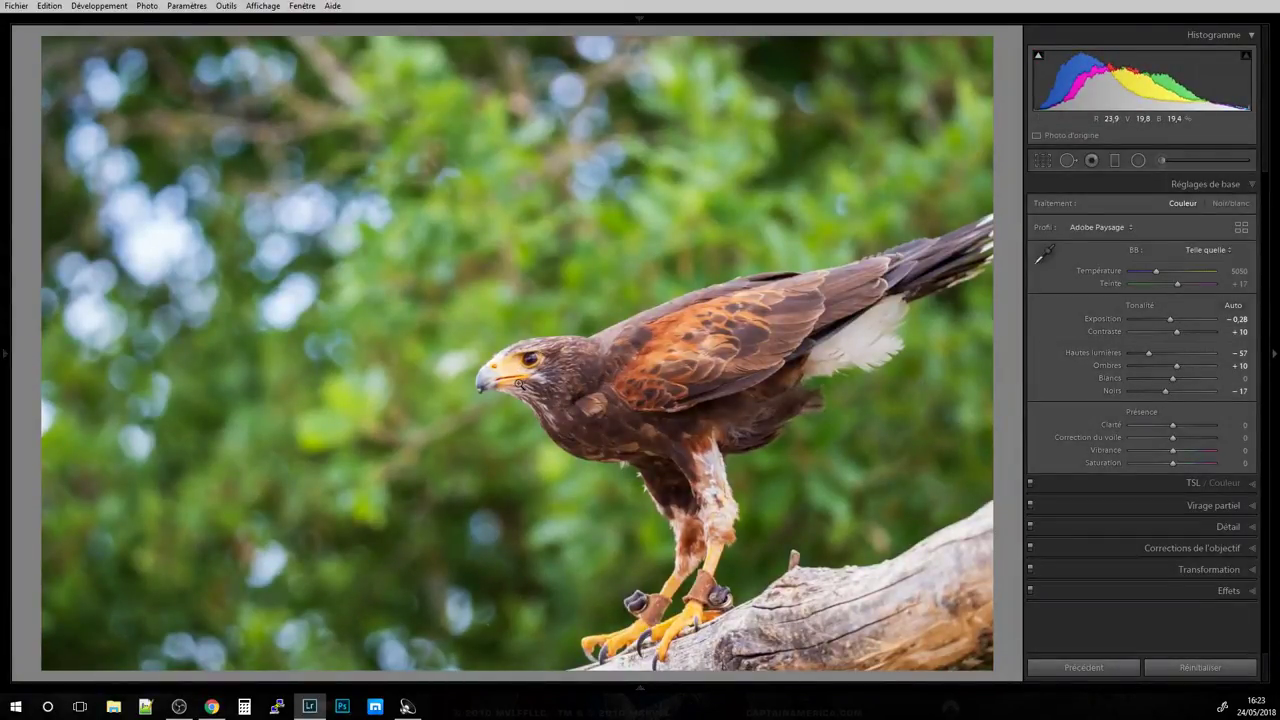
pyautogui.click(650, 548)
pyautogui.click(600, 480)
pyautogui.hotkey('ctrl', 'shift', 'r')
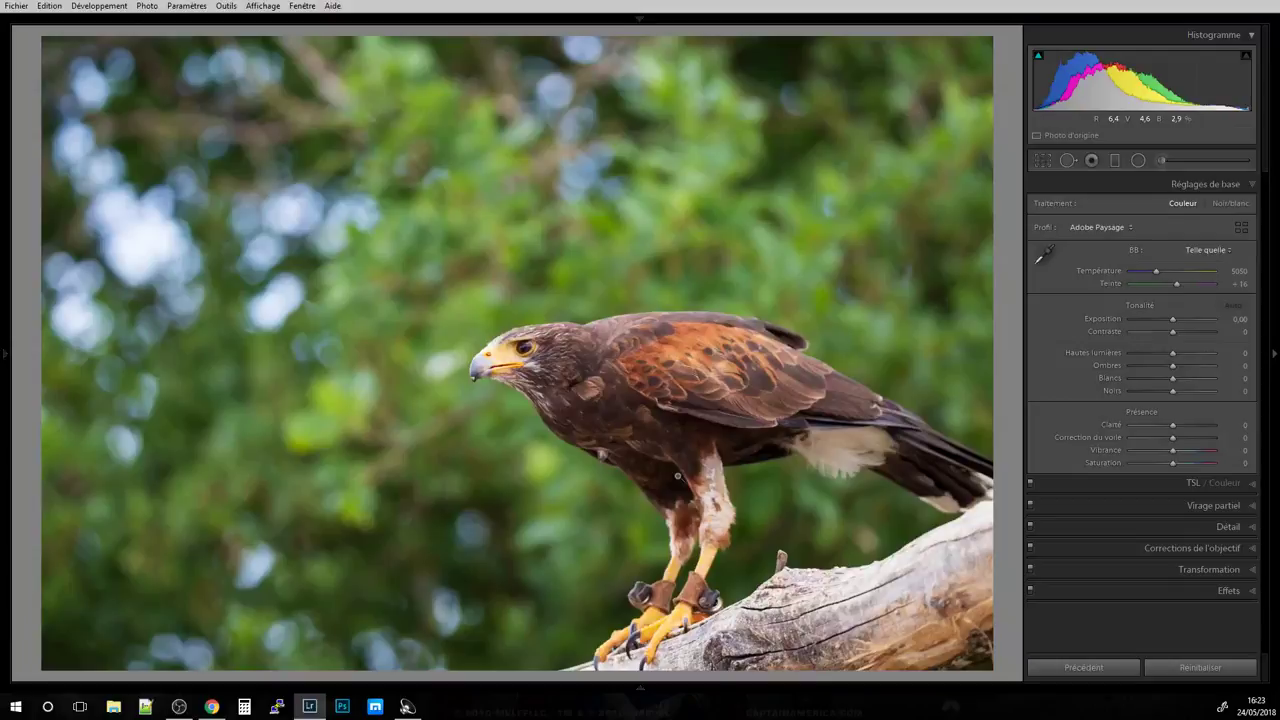
# Browse the following perched raptor photos and inspect the eagle flying in front of the trees at full magnification.
pyautogui.press('Right')
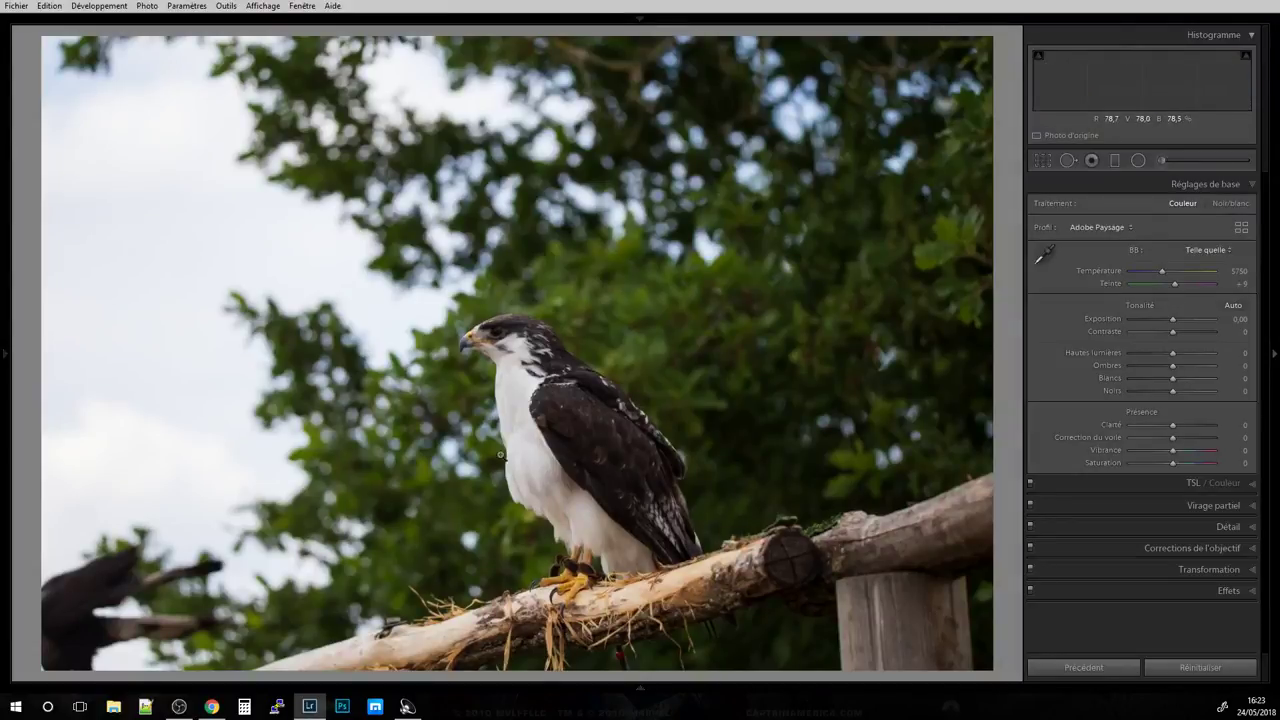
pyautogui.press('Right')
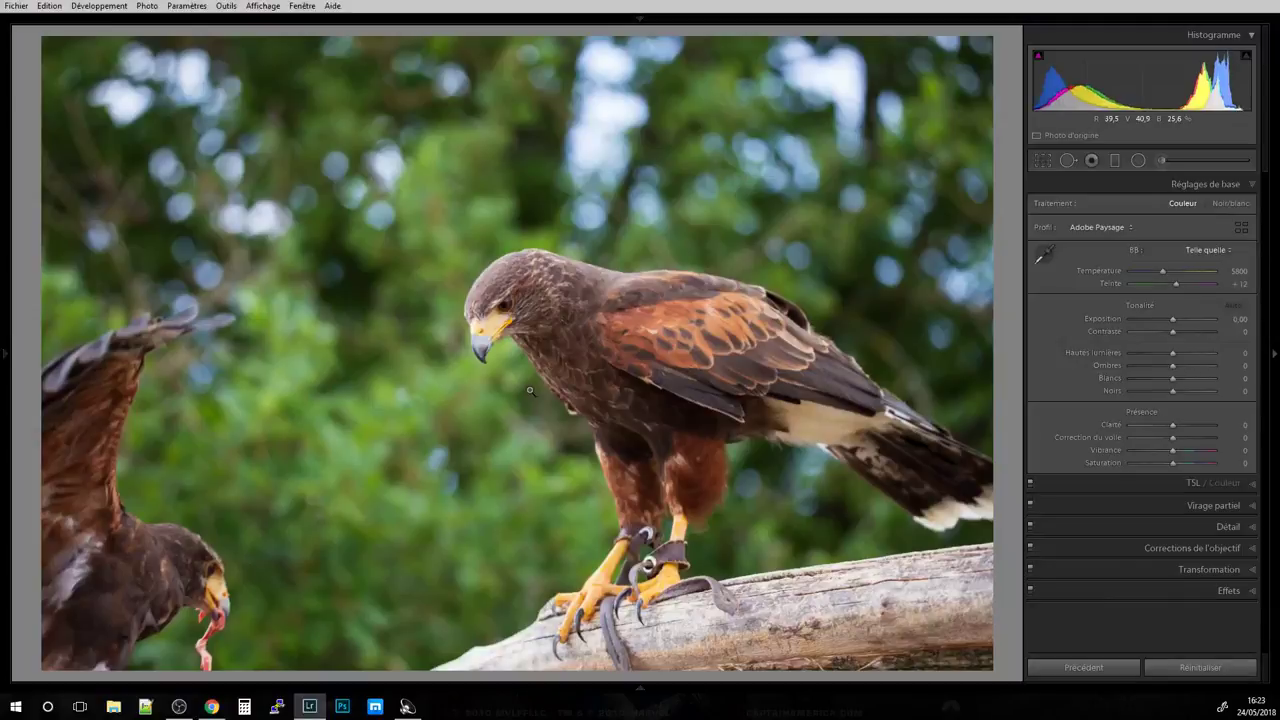
pyautogui.press('Right')
pyautogui.click(528, 390)
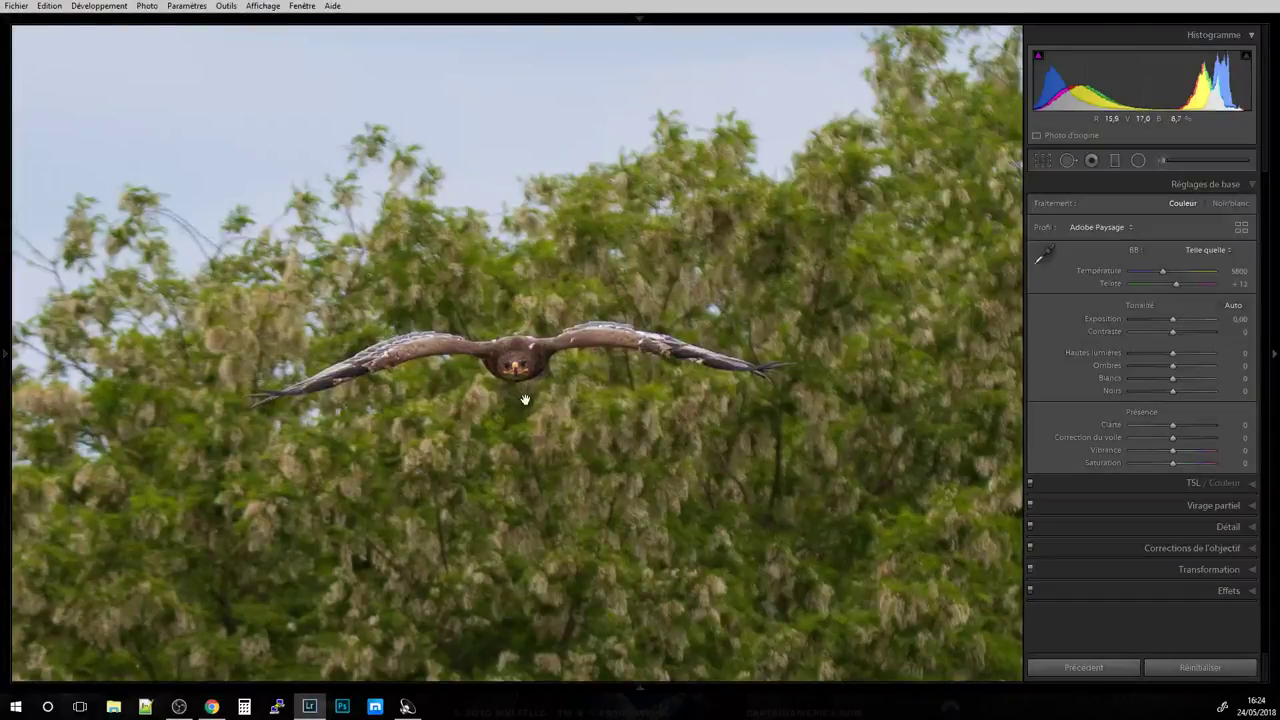
pyautogui.click(525, 390)
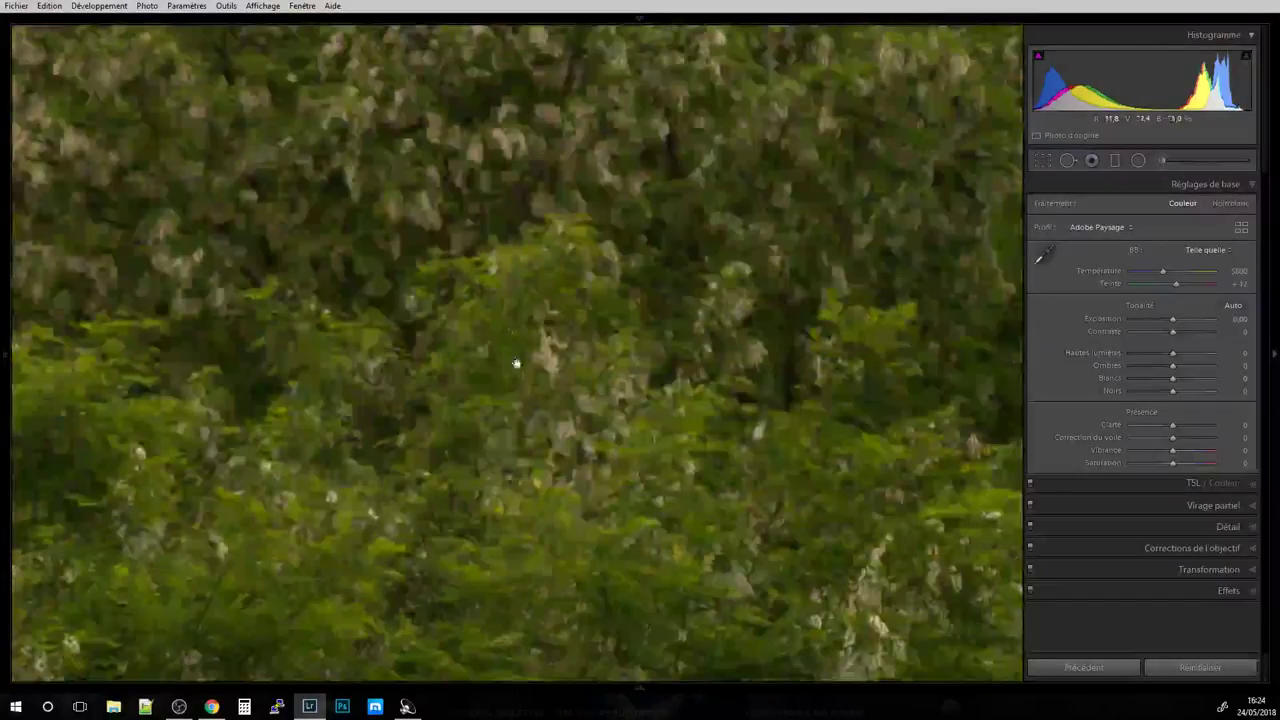
pyautogui.moveTo(527, 312); pyautogui.dragTo(527, 386)
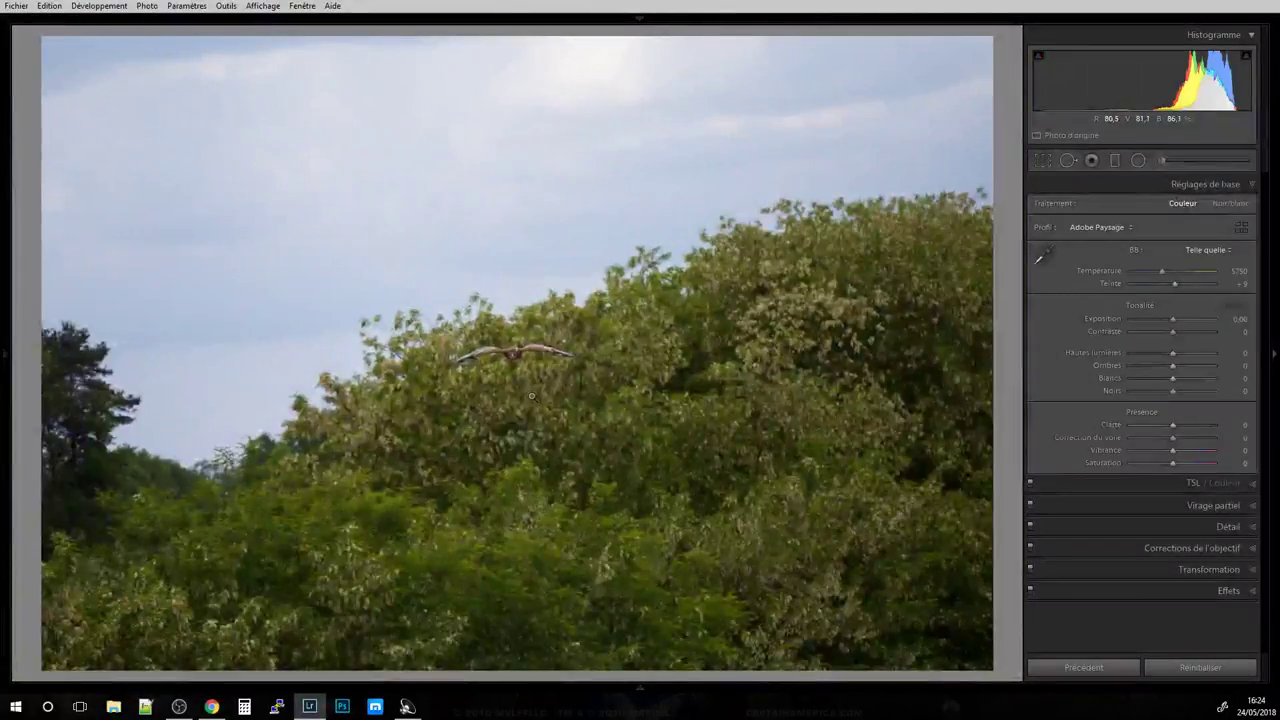
# Inspect the eagle gliding against the cloudy sky at full magnification and return to the whole photo.
pyautogui.click(530, 390)
pyautogui.click(506, 333)
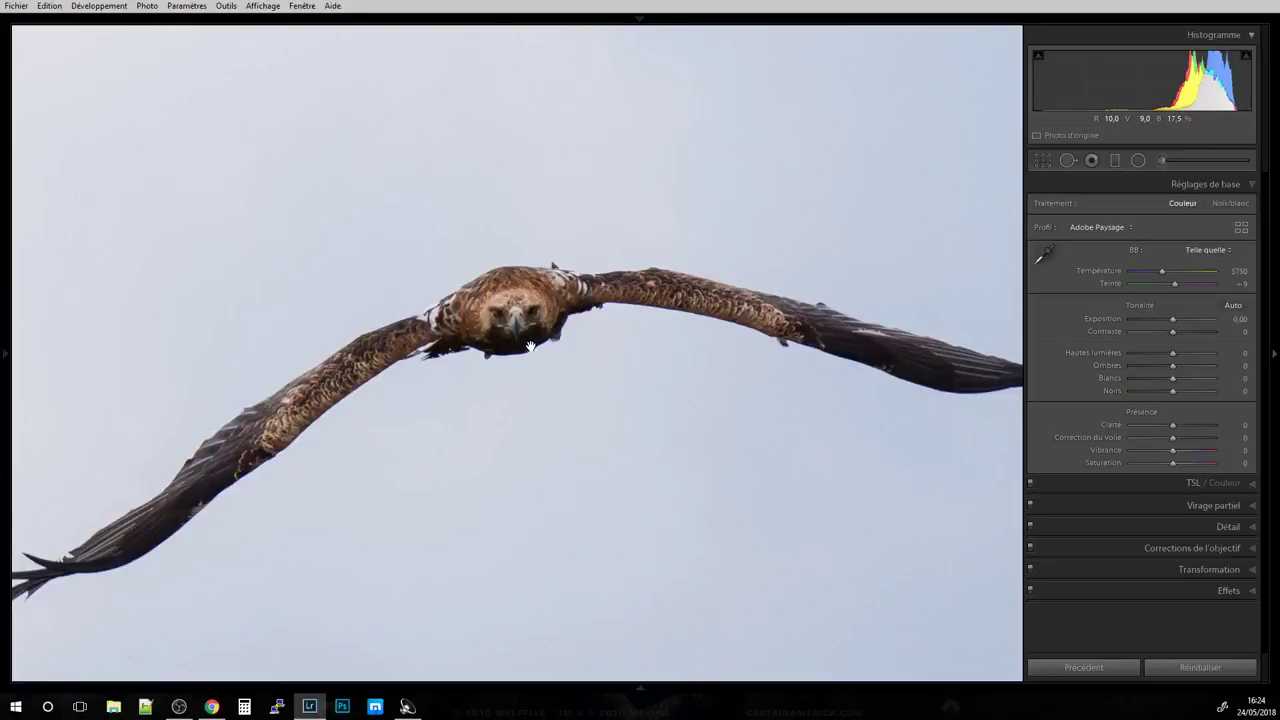
pyautogui.click(530, 346)
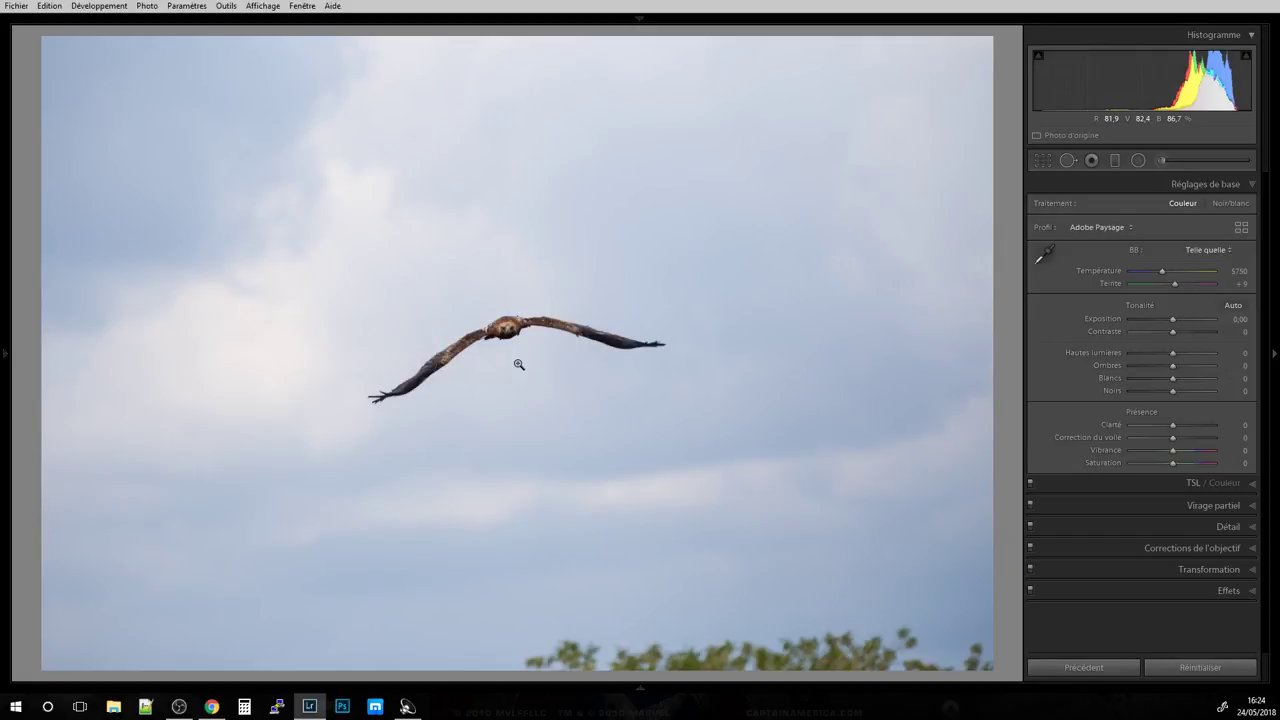
pyautogui.click(466, 451)
pyautogui.click(566, 266)
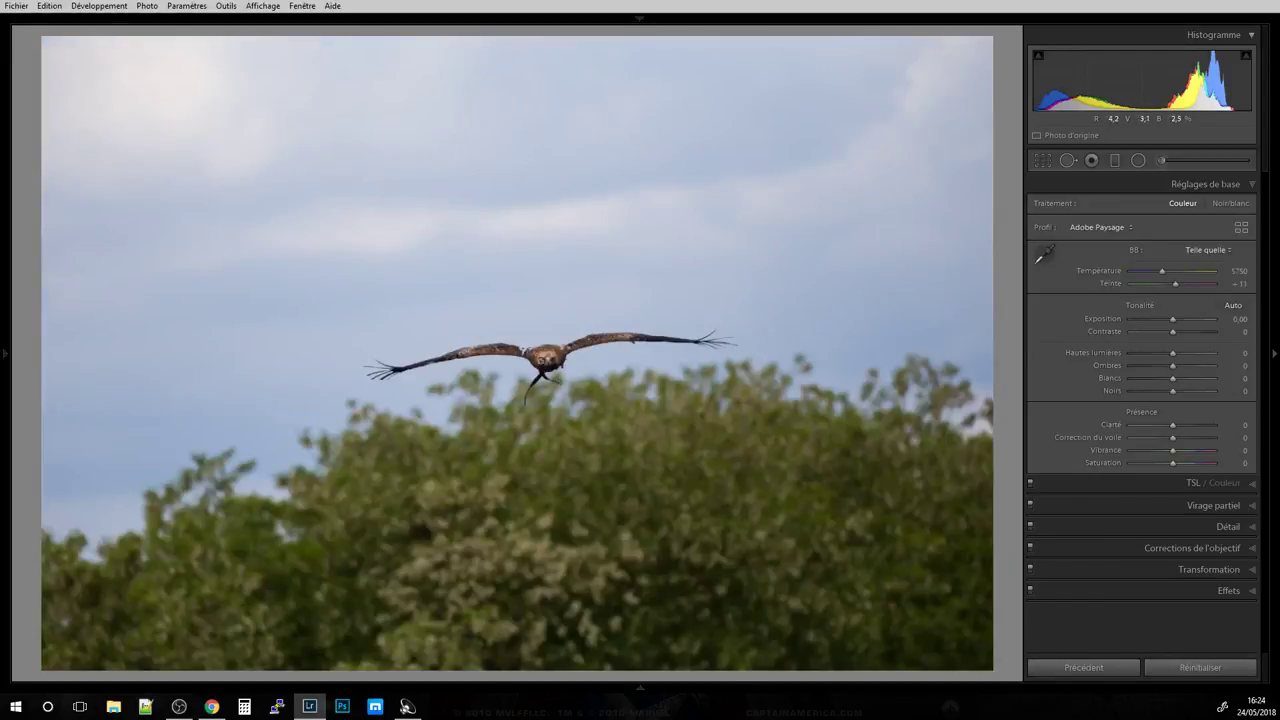
# Check the eagle flying just above the treetops up close and crop the photo tightly around it, keeping the Original aspect.
pyautogui.click(540, 360)
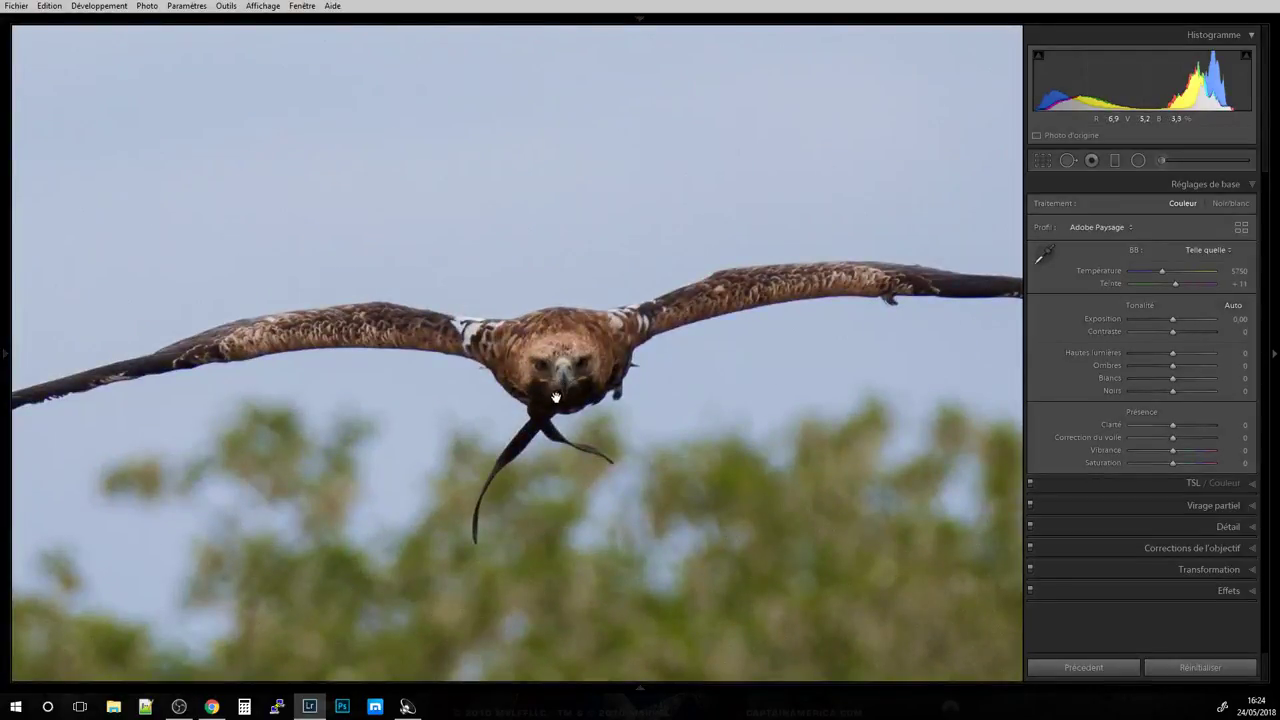
pyautogui.click(556, 395)
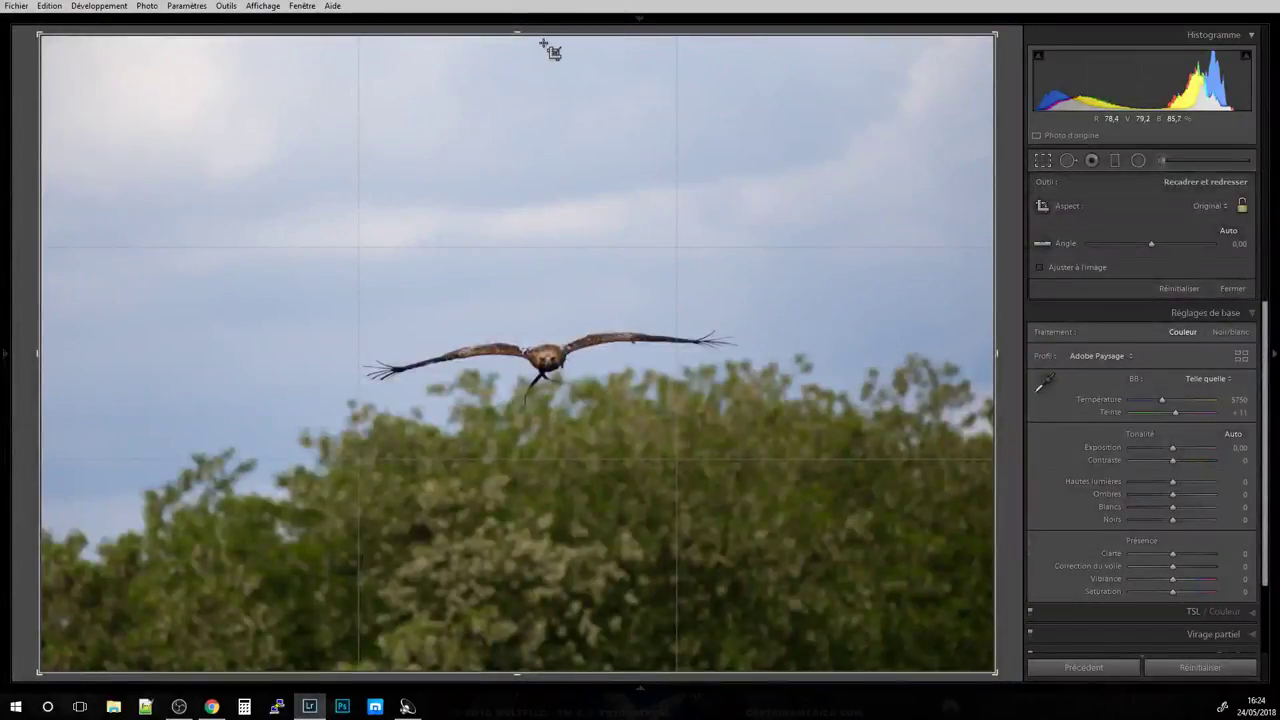
pyautogui.moveTo(547, 42); pyautogui.dragTo(526, 134)
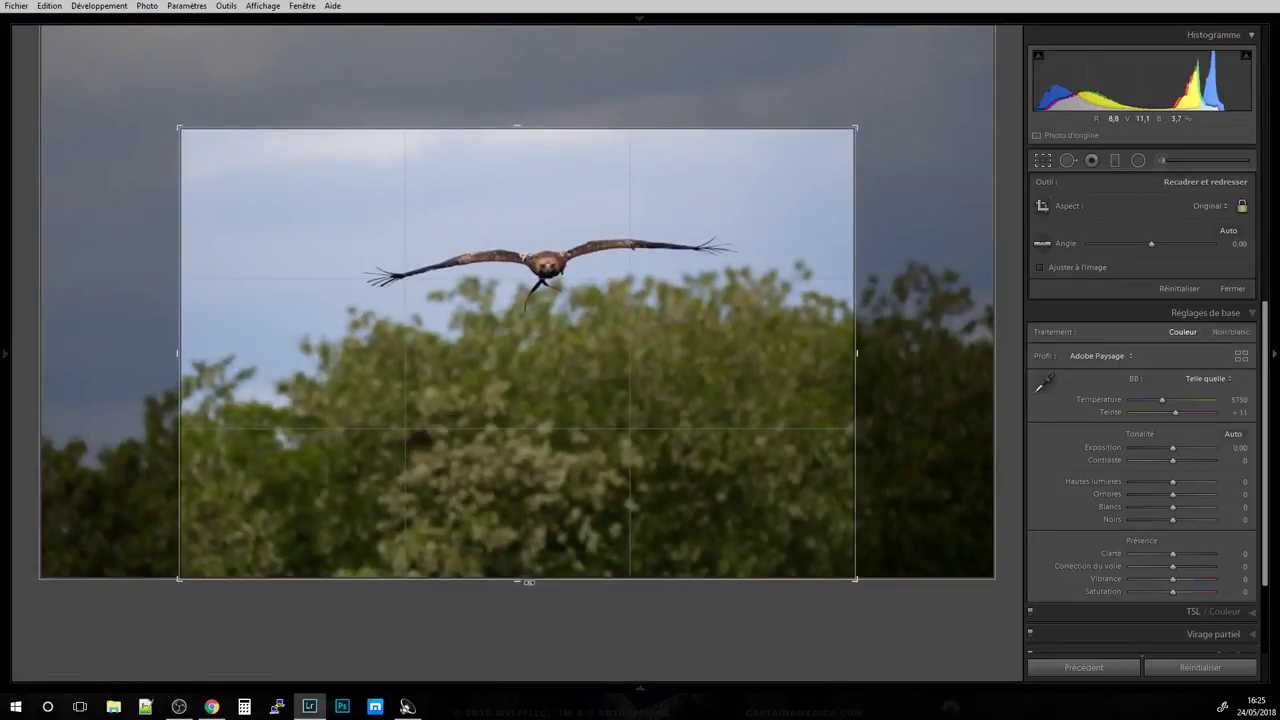
pyautogui.moveTo(517, 580); pyautogui.dragTo(540, 494)
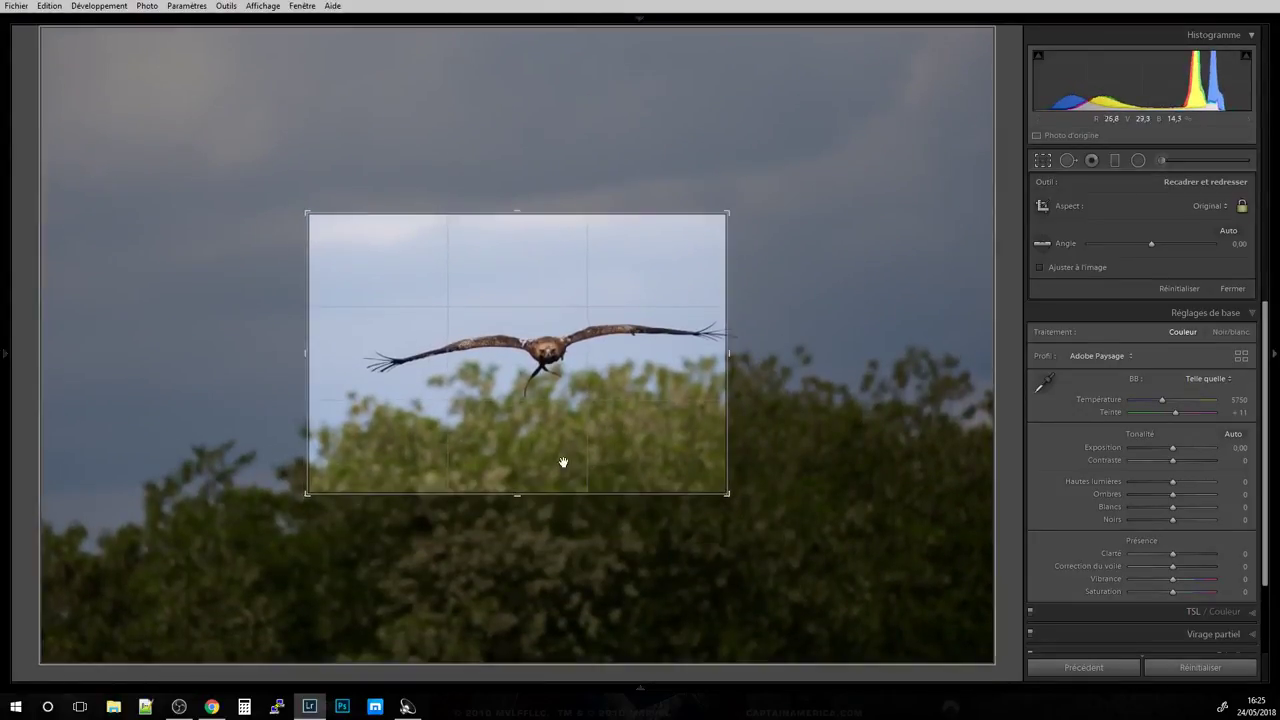
pyautogui.press('Return')
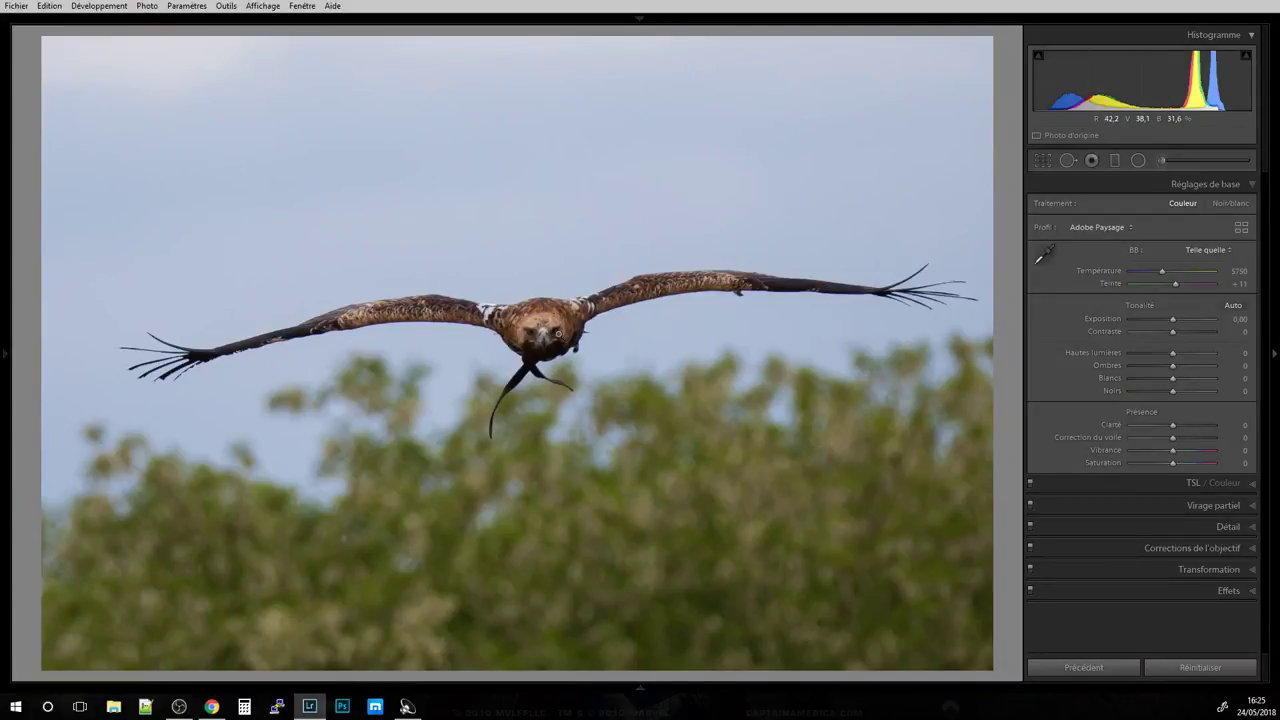
# Inspect the cropped eagle photo in close-up and move on to the next photo.
pyautogui.click(556, 336)
pyautogui.click(480, 450)
pyautogui.click(478, 450)
pyautogui.click(423, 437)
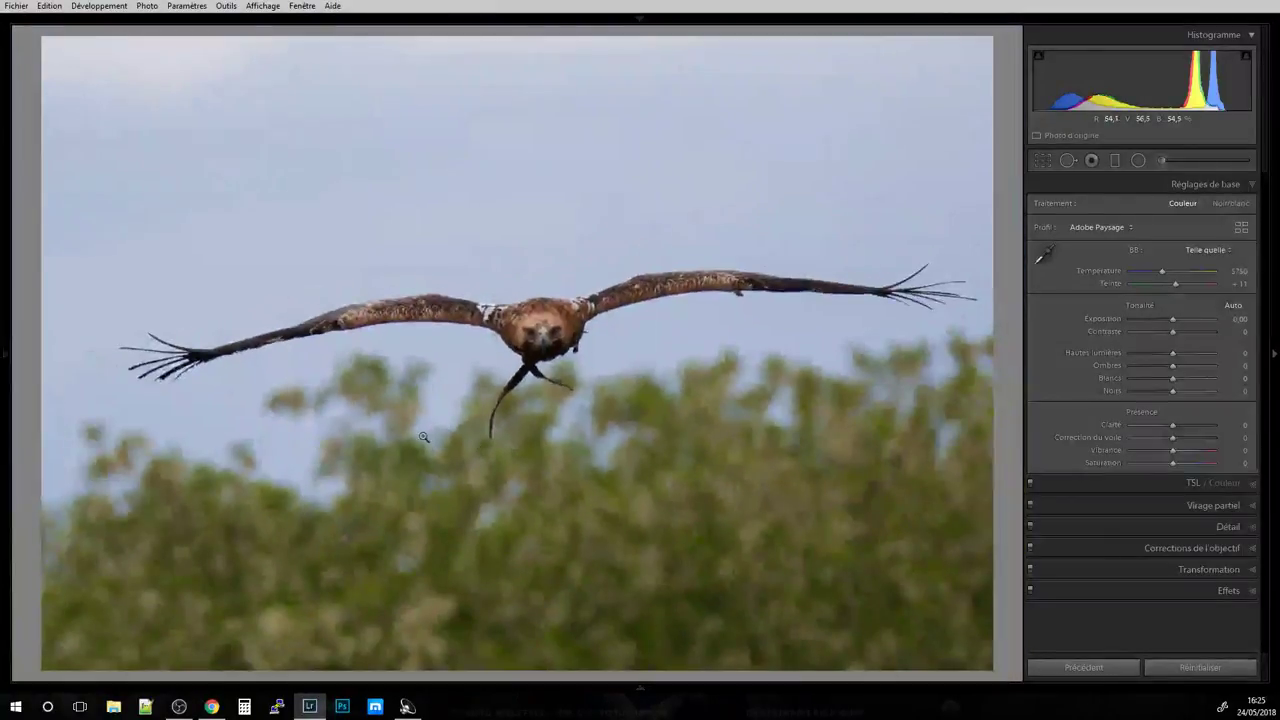
pyautogui.press('Right')
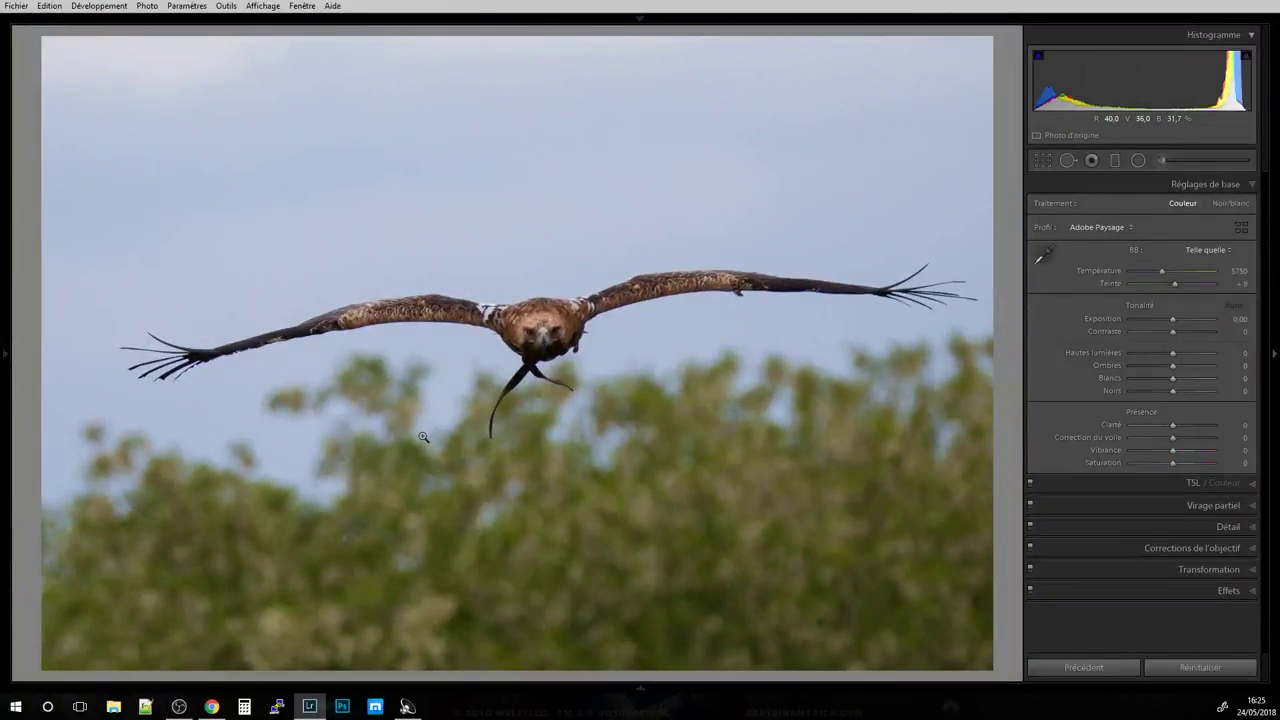
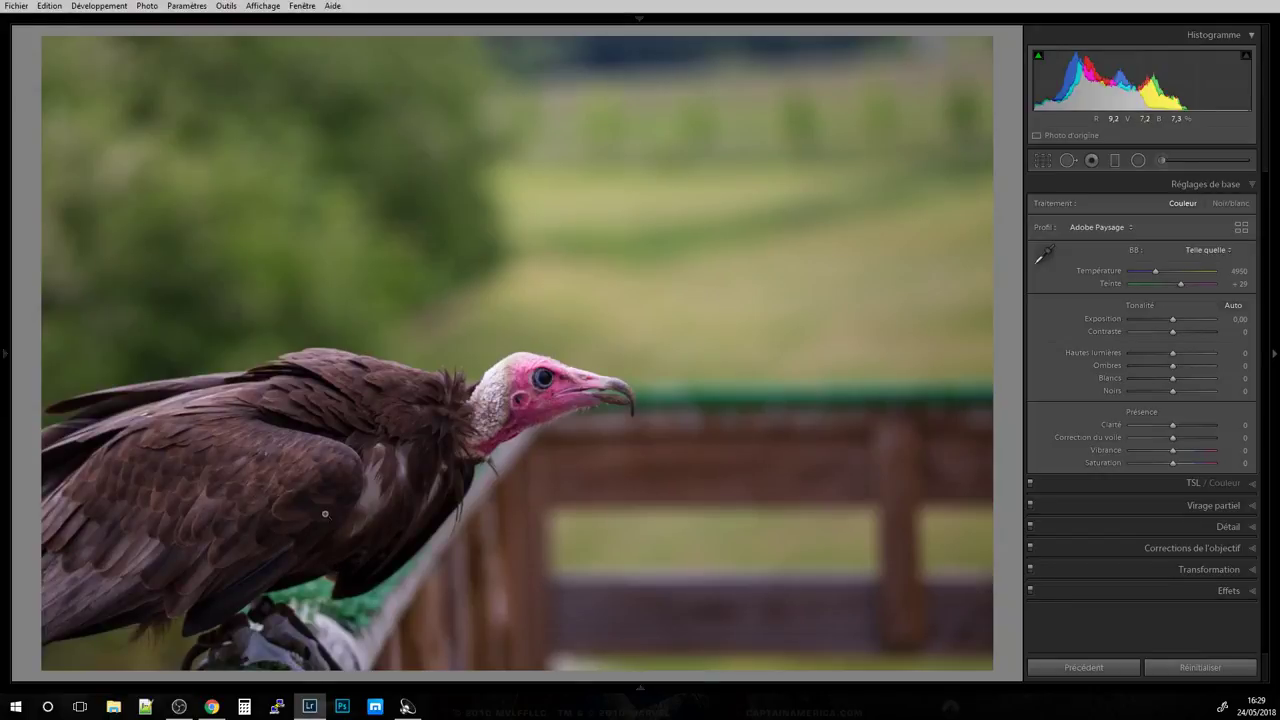
# Browse the vulture photos from the pink-headed vulture to the pair perched on the branch.
pyautogui.press('Right')
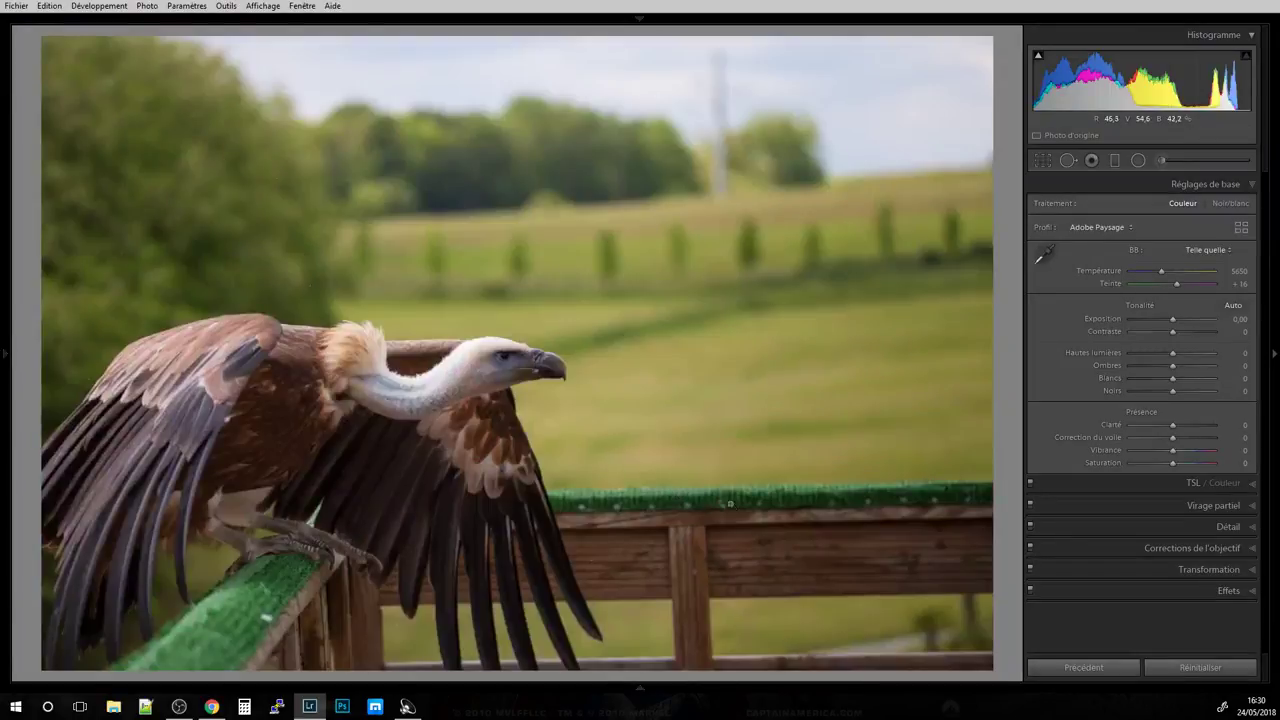
pyautogui.press('Right')
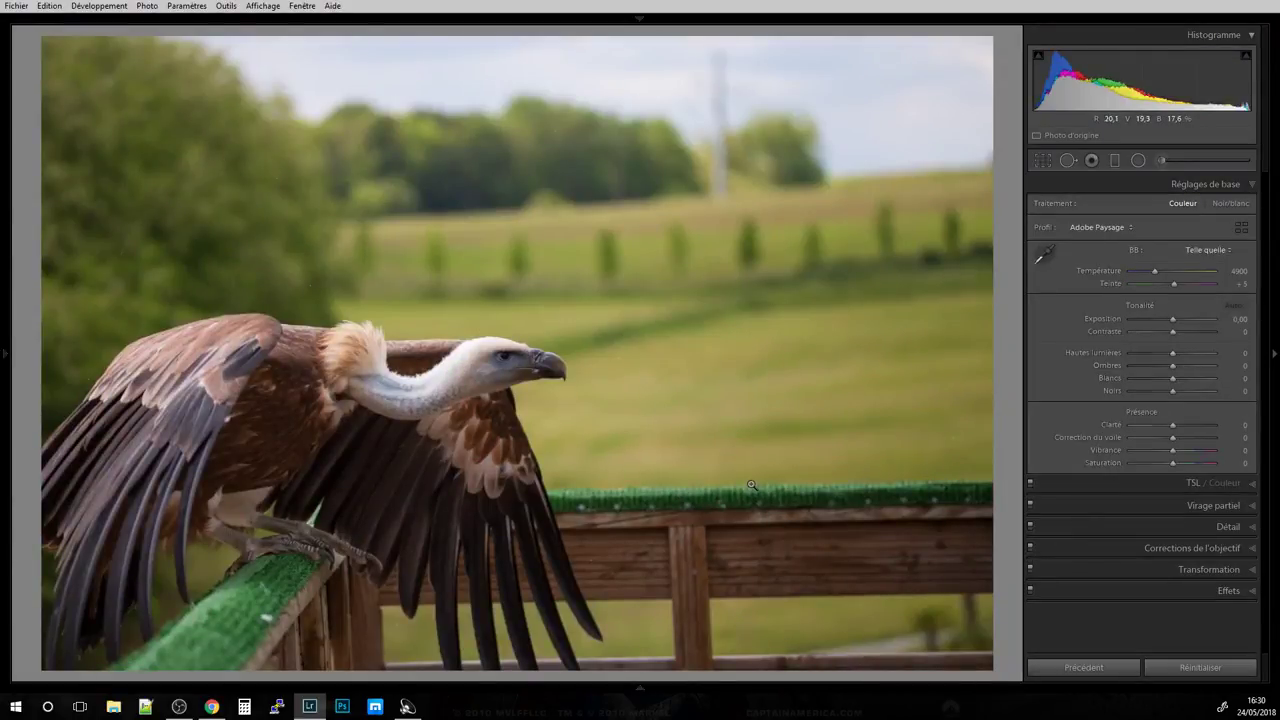
pyautogui.press('Right')
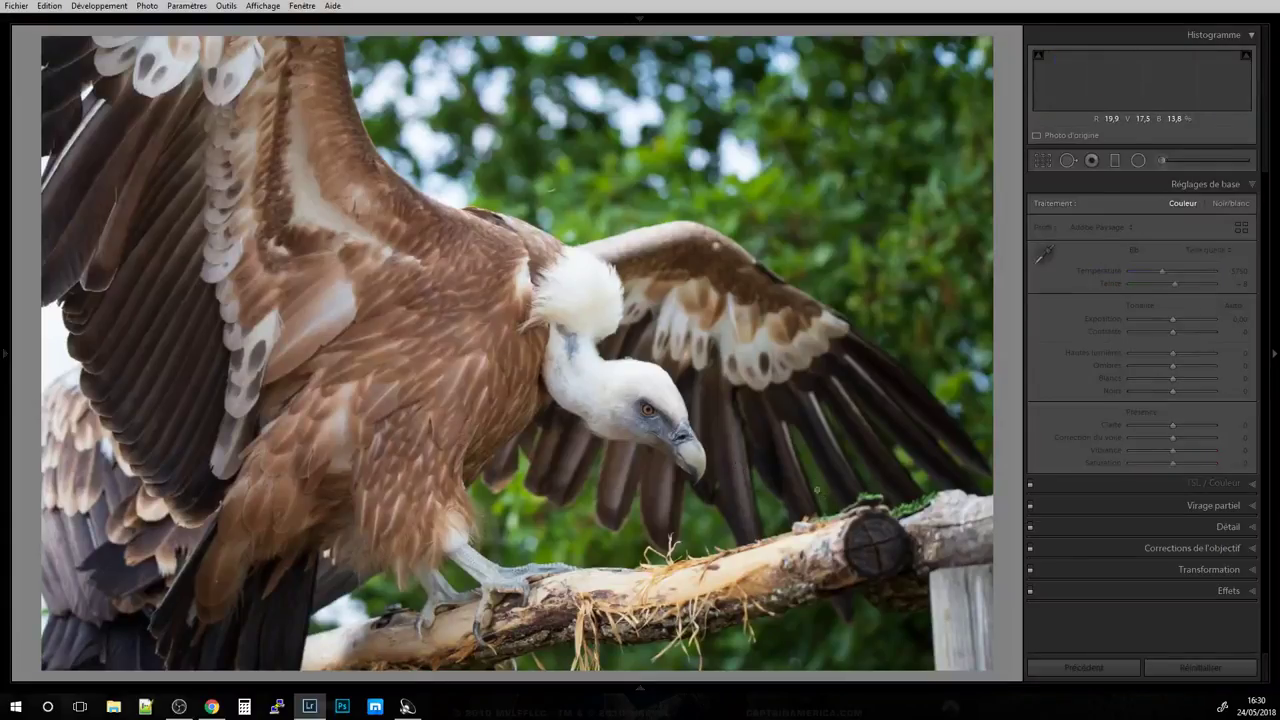
pyautogui.press('Right')
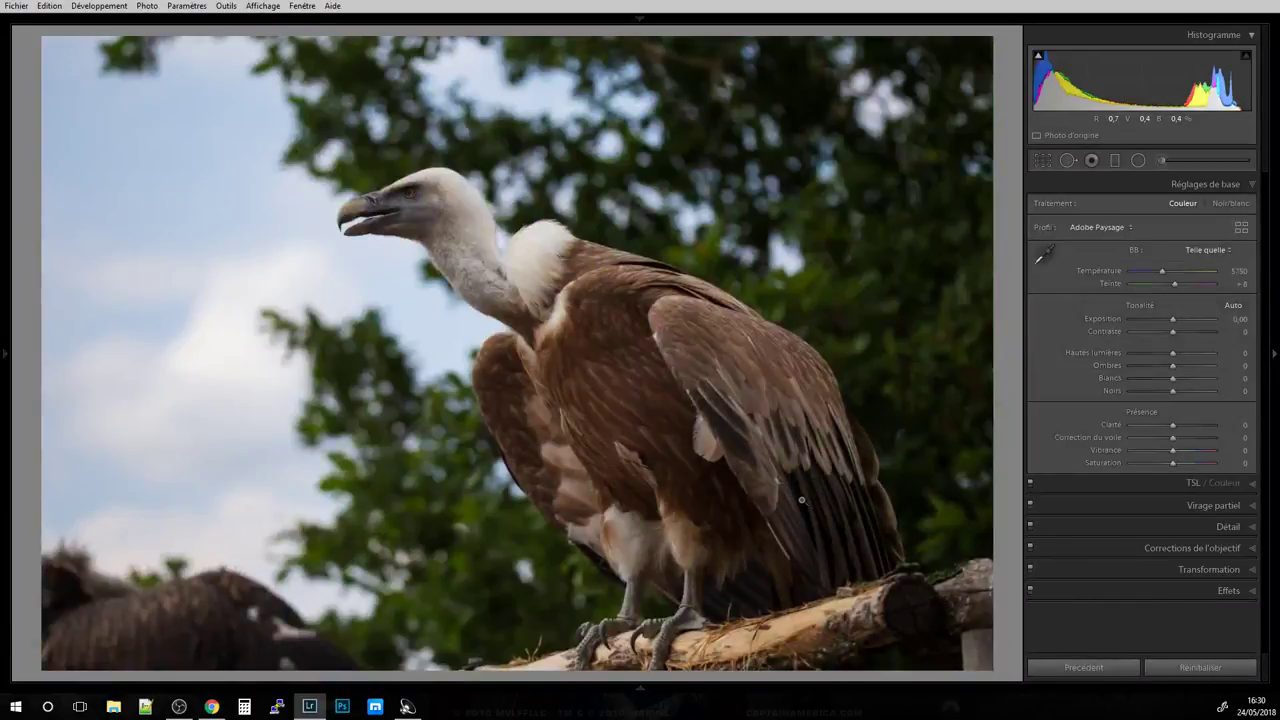
pyautogui.press('Right')
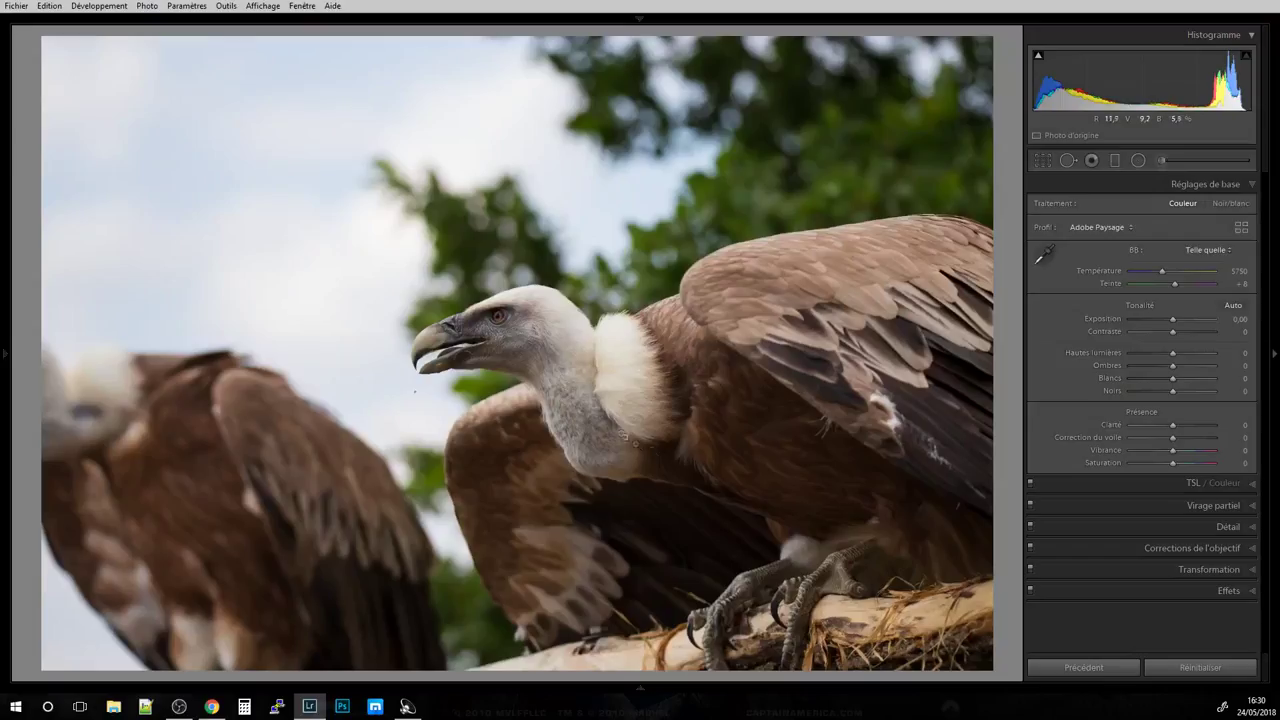
# Check the detail of the vulture pair photo and return to the library's thumbnail grid.
pyautogui.click(614, 420)
pyautogui.click(614, 420)
pyautogui.press('F6')
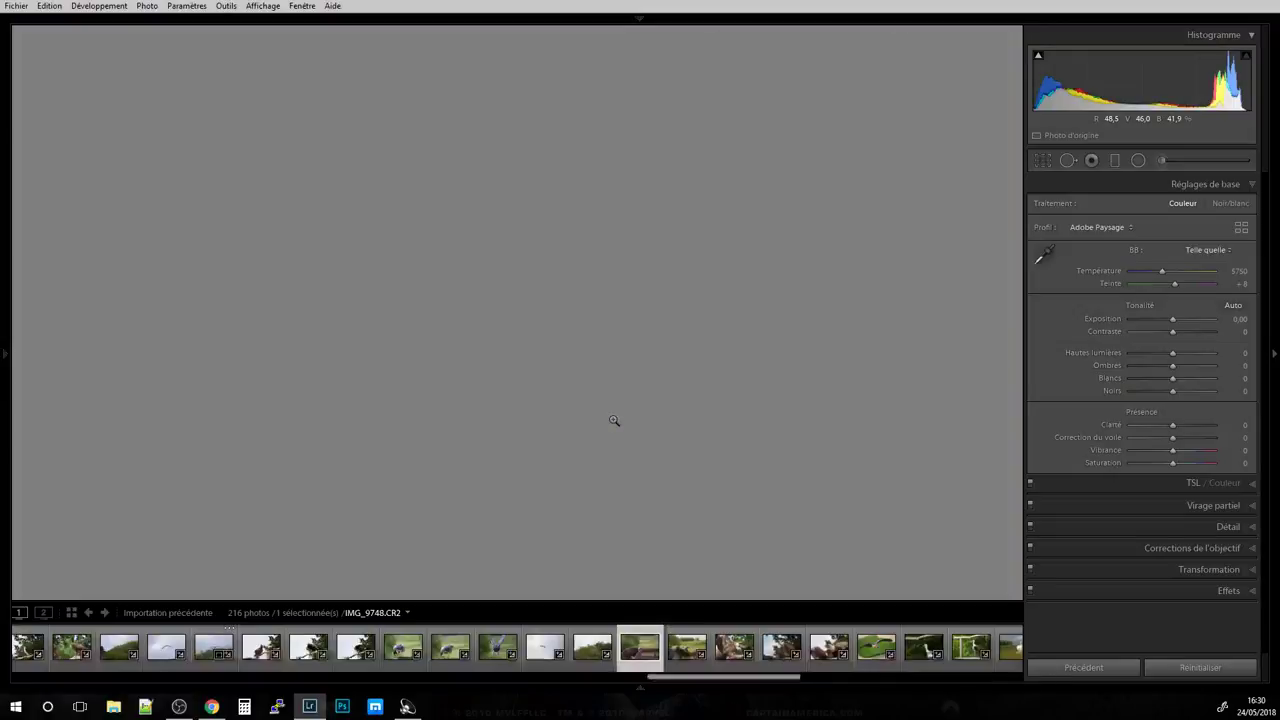
pyautogui.press('g')
pyautogui.scroll(-2, 660, 398)
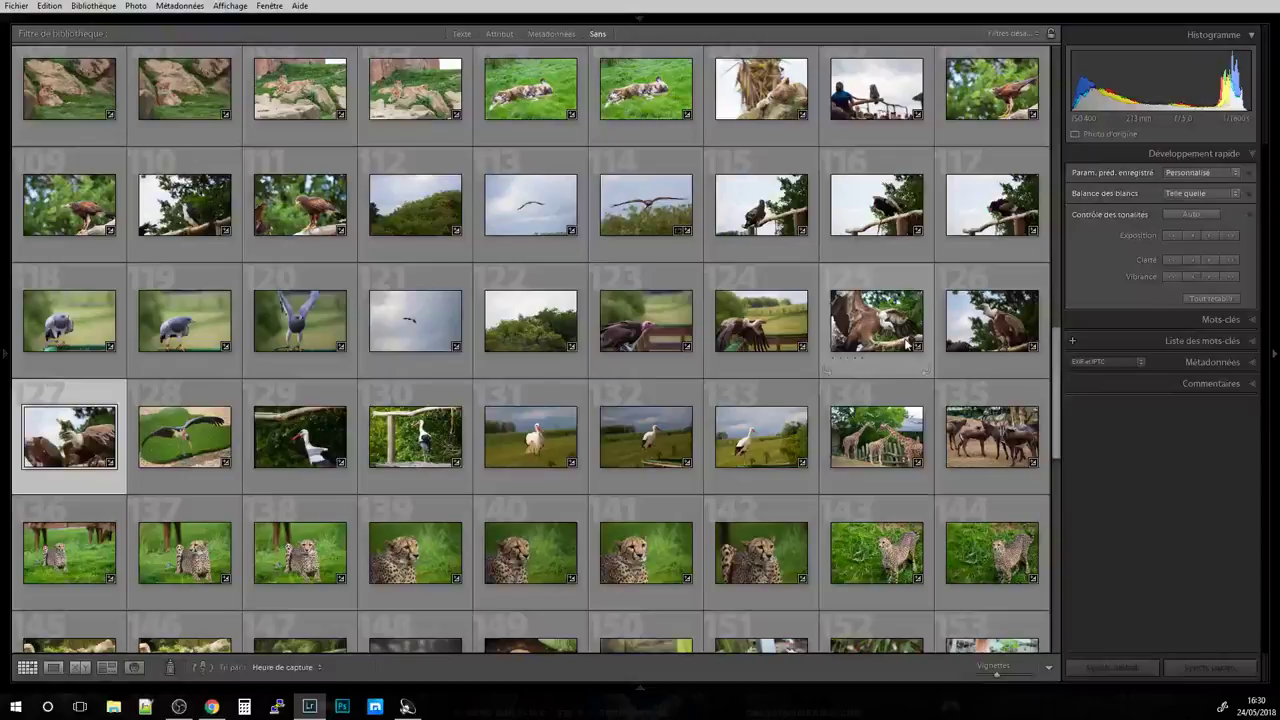
# Open the photo of the marabou stork spreading its wings, examine it and return to the thumbnail grid.
pyautogui.click(184, 432)
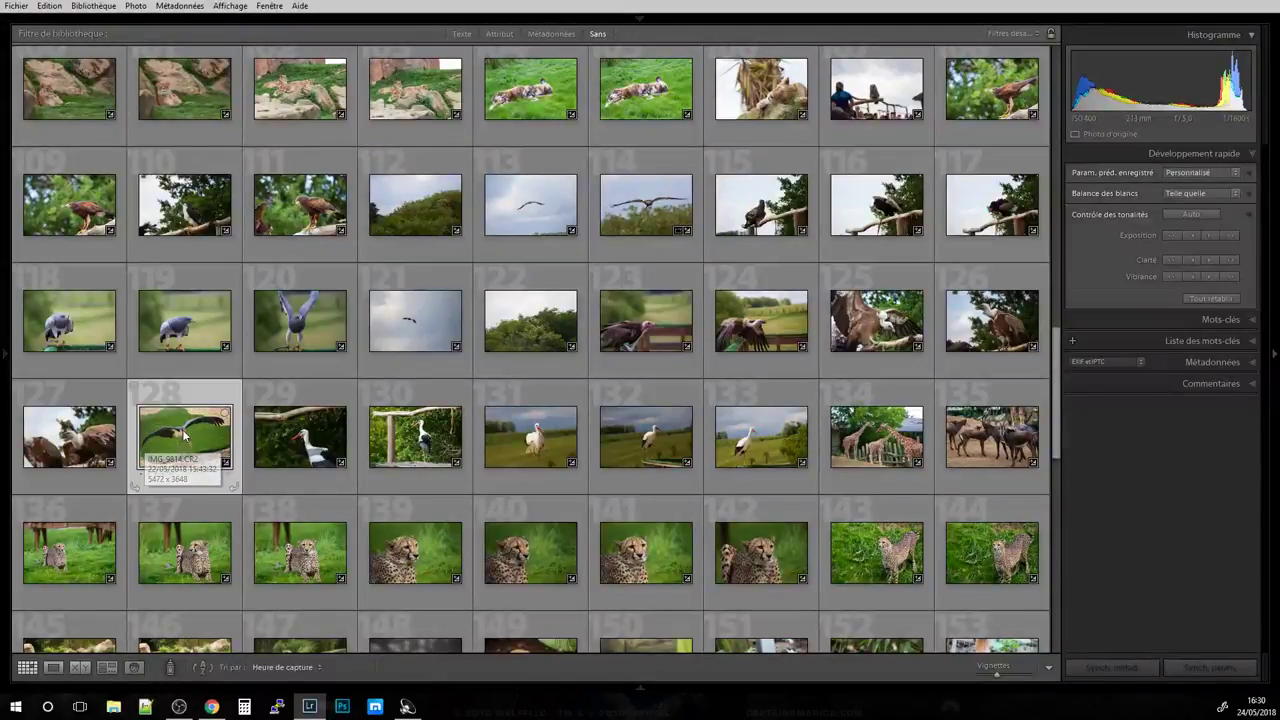
pyautogui.doubleClick(184, 432)
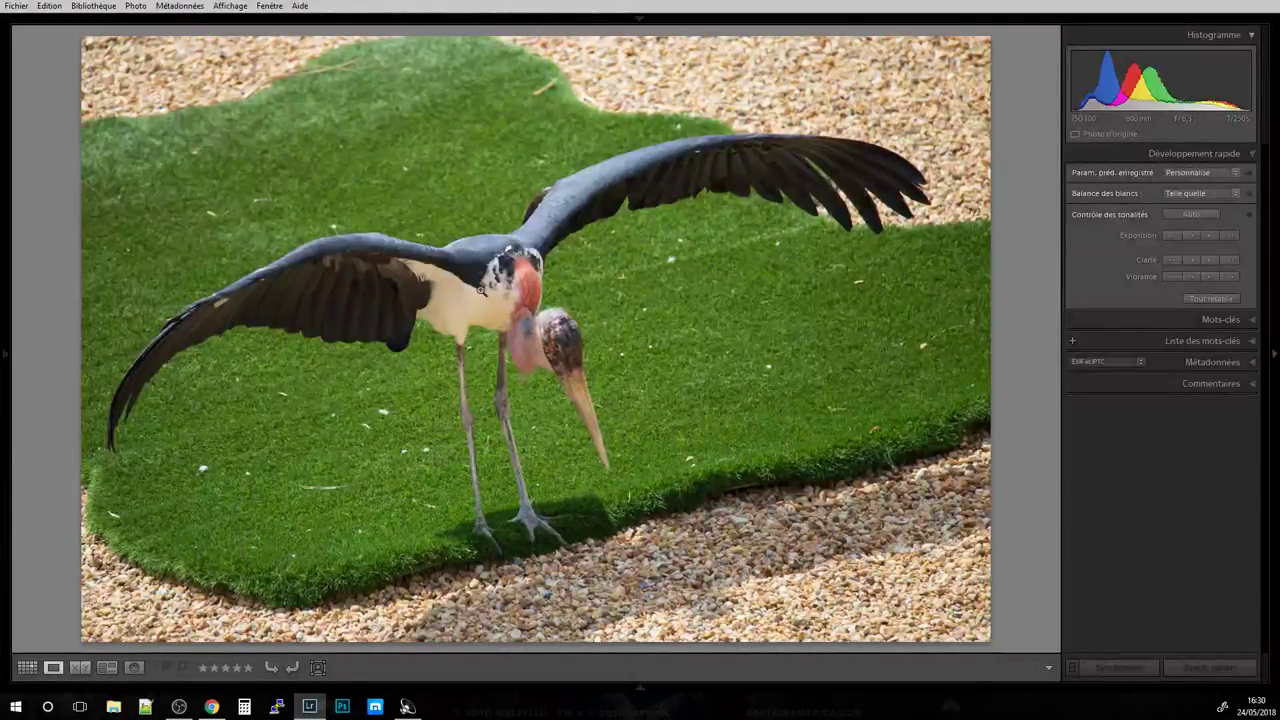
pyautogui.click(481, 291)
pyautogui.press('g')
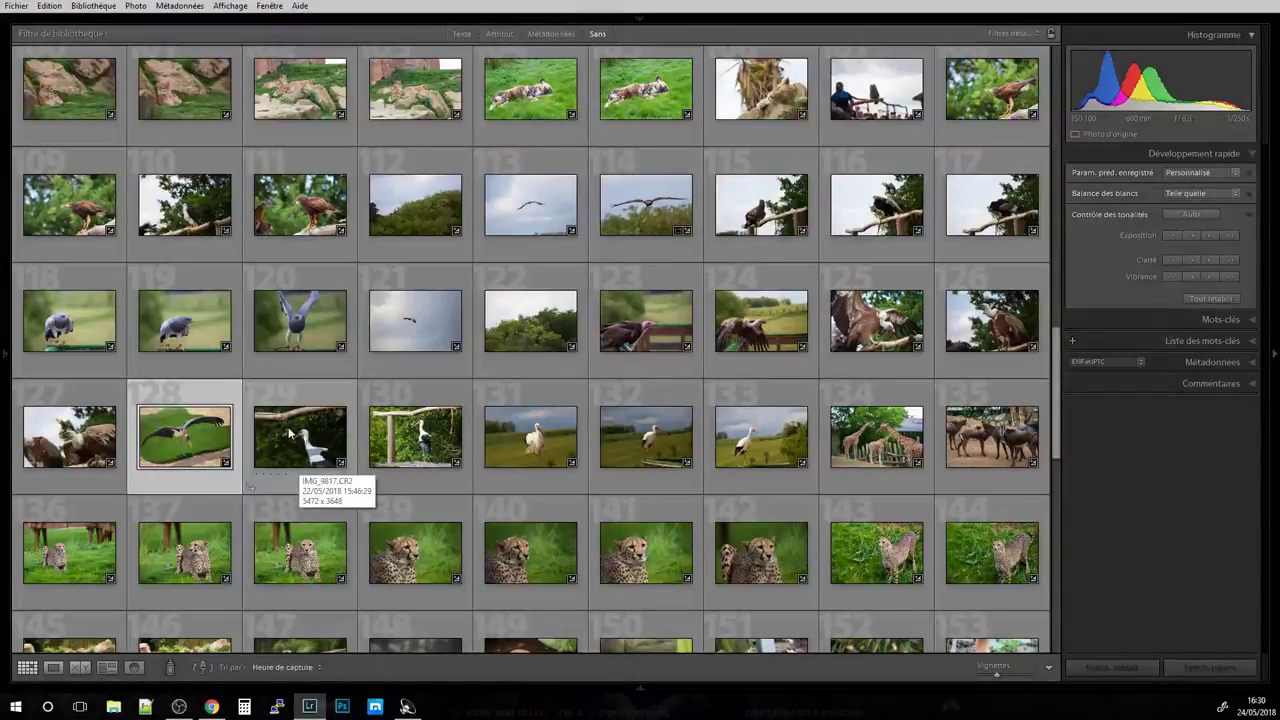
# Browse further down the thumbnails and view the giraffe, antelope and cheetah photos in turn.
pyautogui.click(764, 448)
pyautogui.scroll(-2, 771, 445)
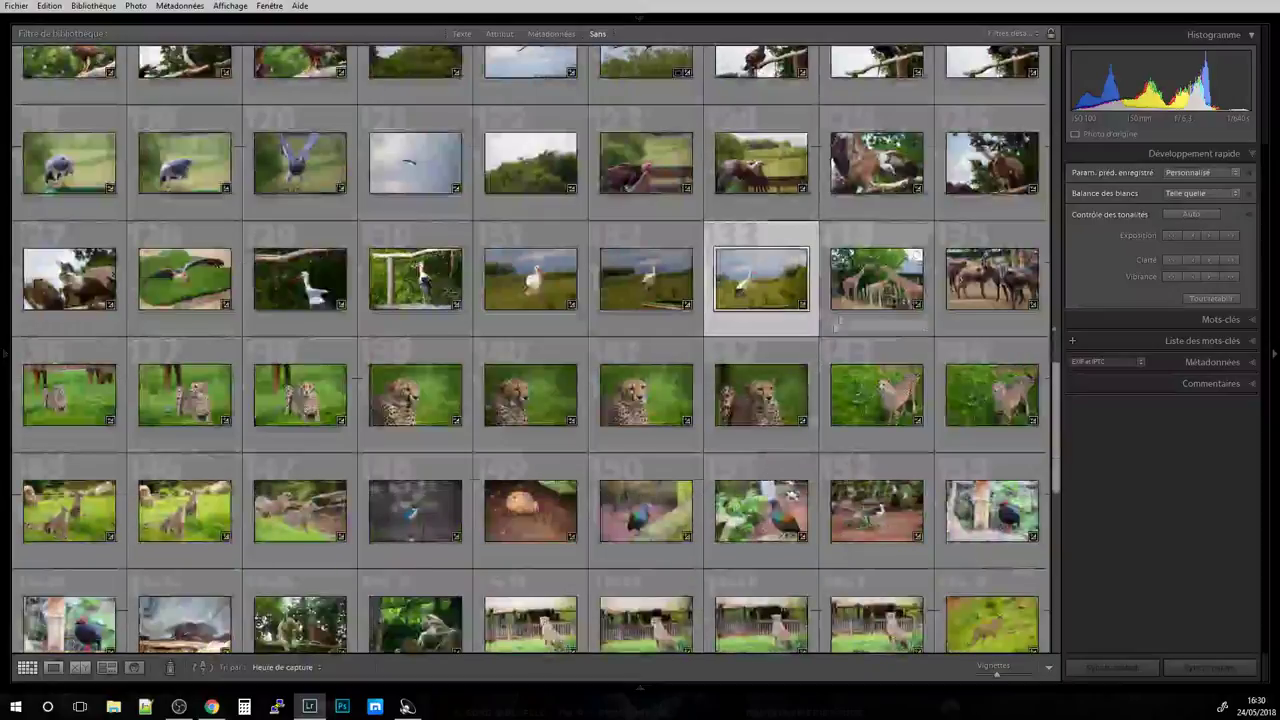
pyautogui.doubleClick(876, 278)
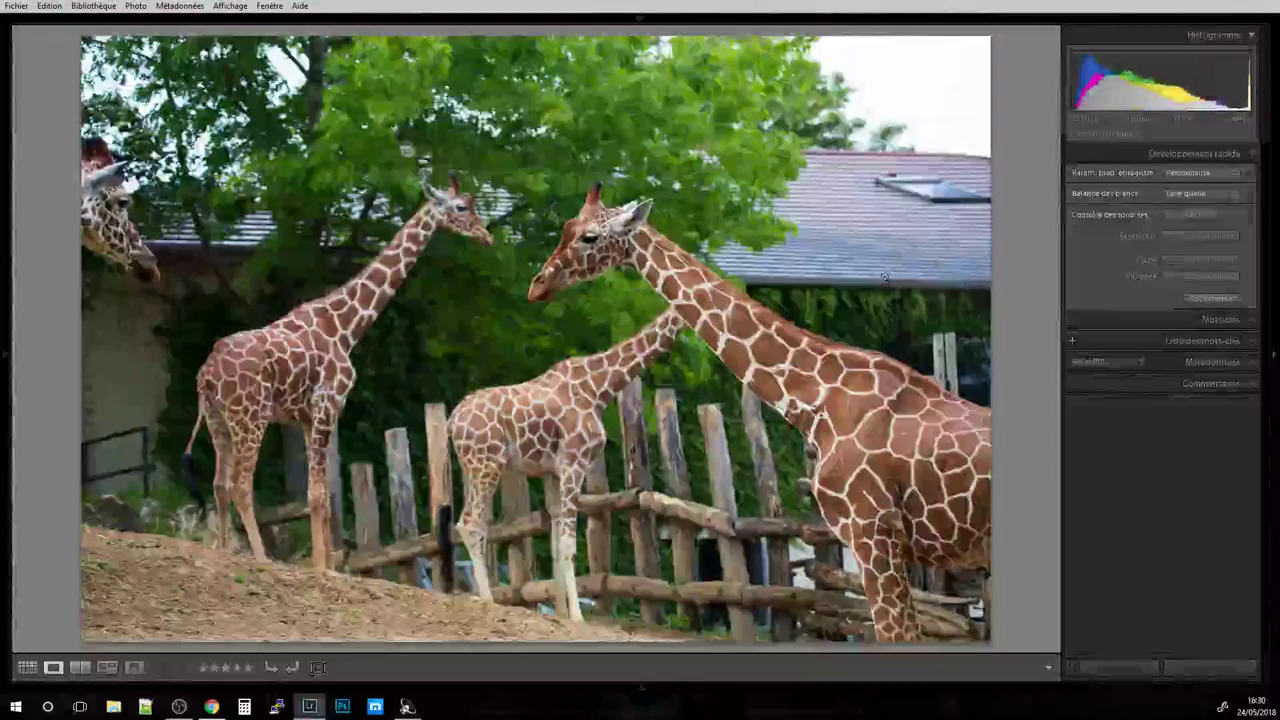
pyautogui.press('Right')
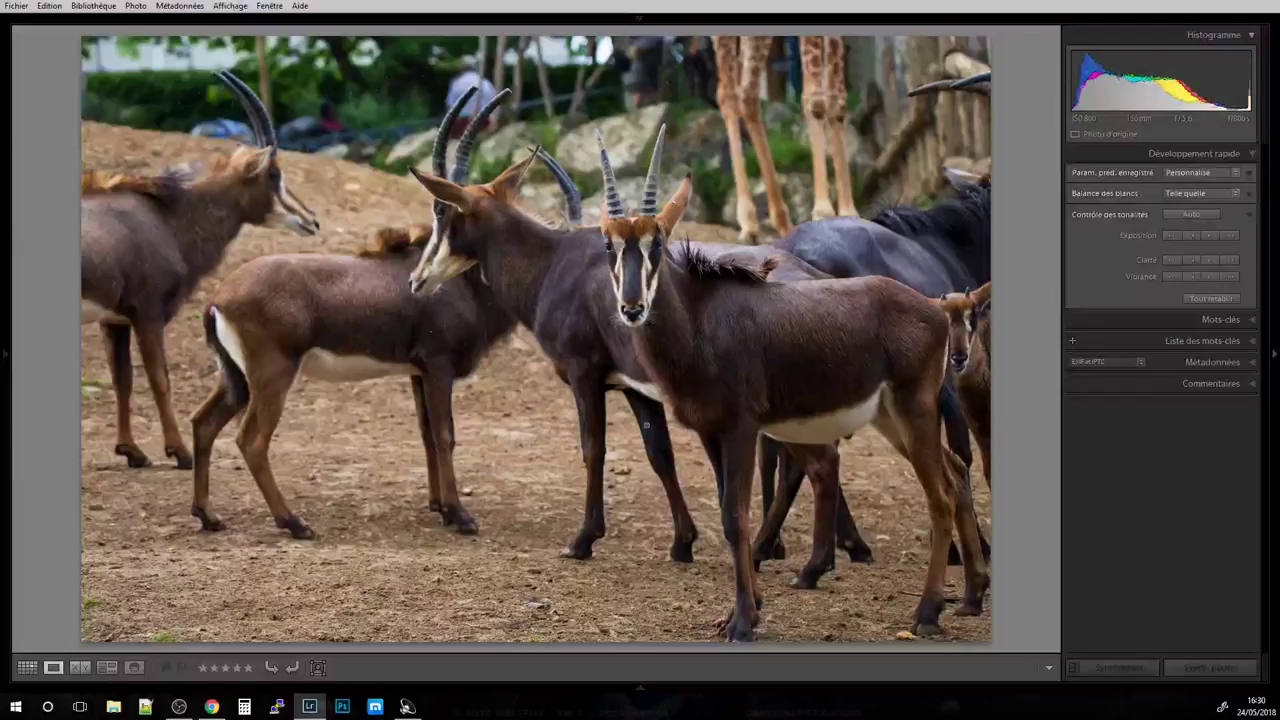
pyautogui.press('Right')
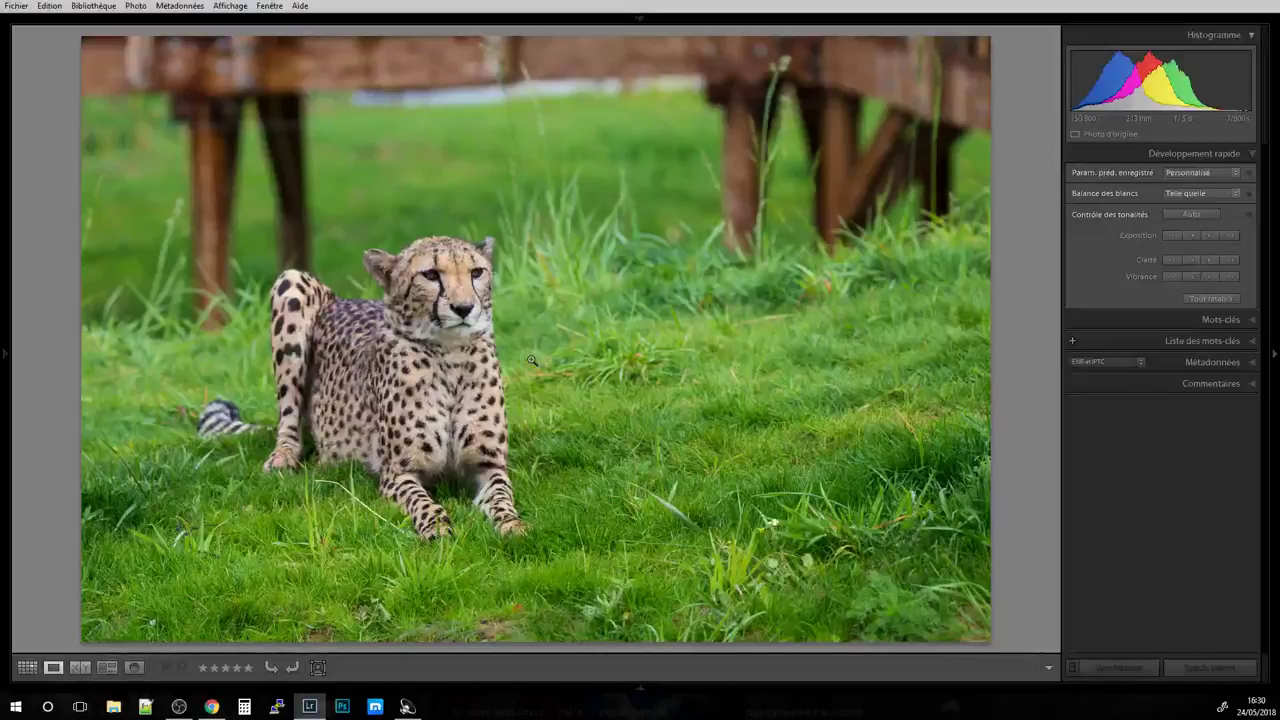
# Inspect the fur and face of the cheetah lying on the grass at full magnification and return to the whole photo.
pyautogui.click(305, 306)
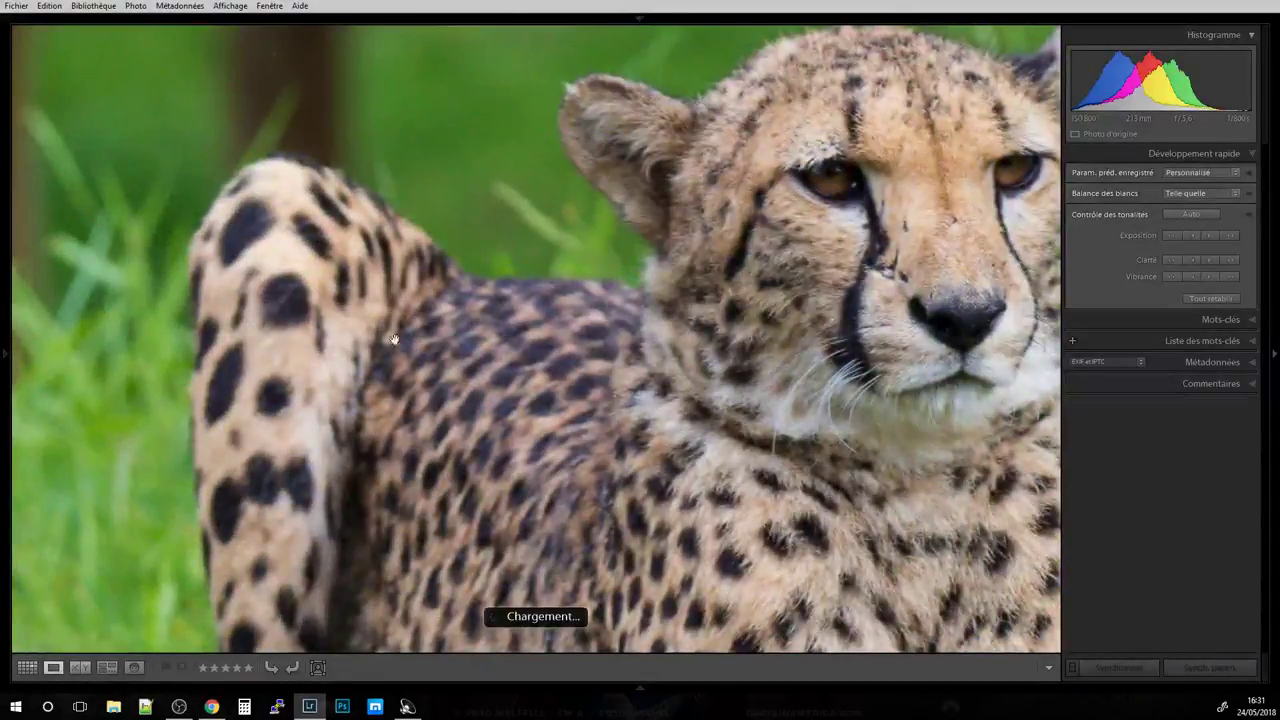
pyautogui.click(507, 354)
pyautogui.click(507, 354)
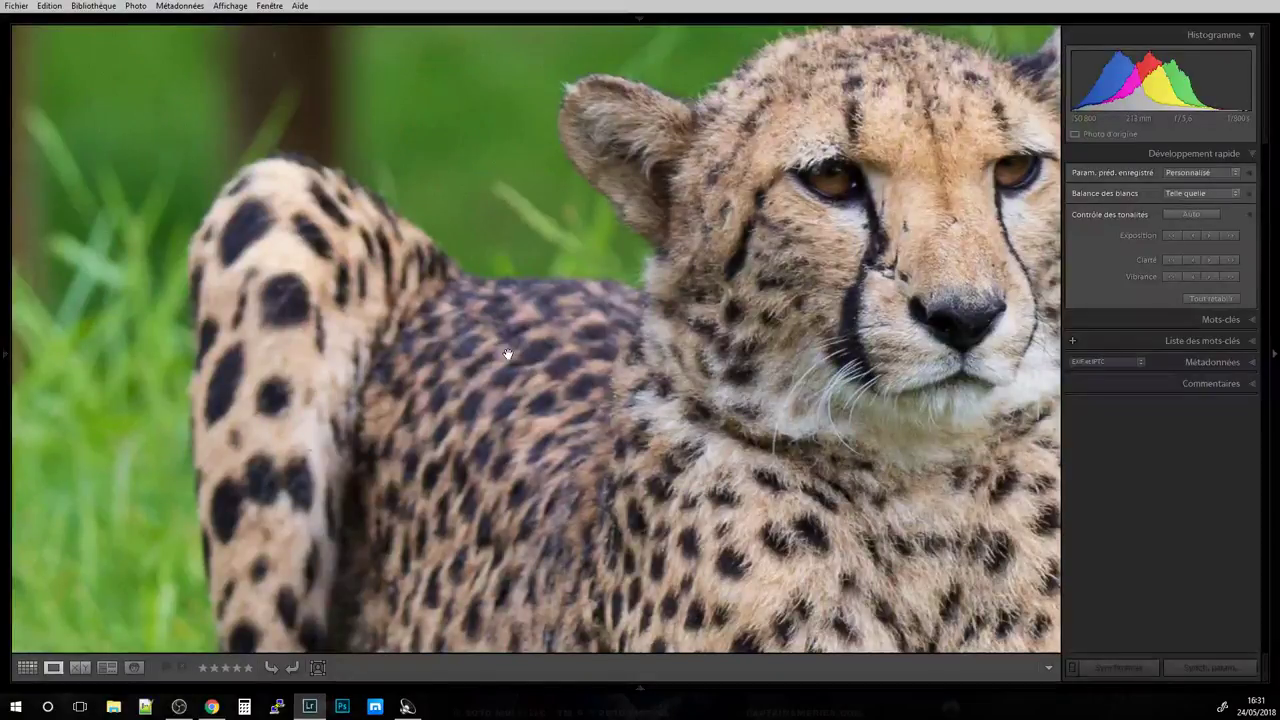
pyautogui.click(507, 354)
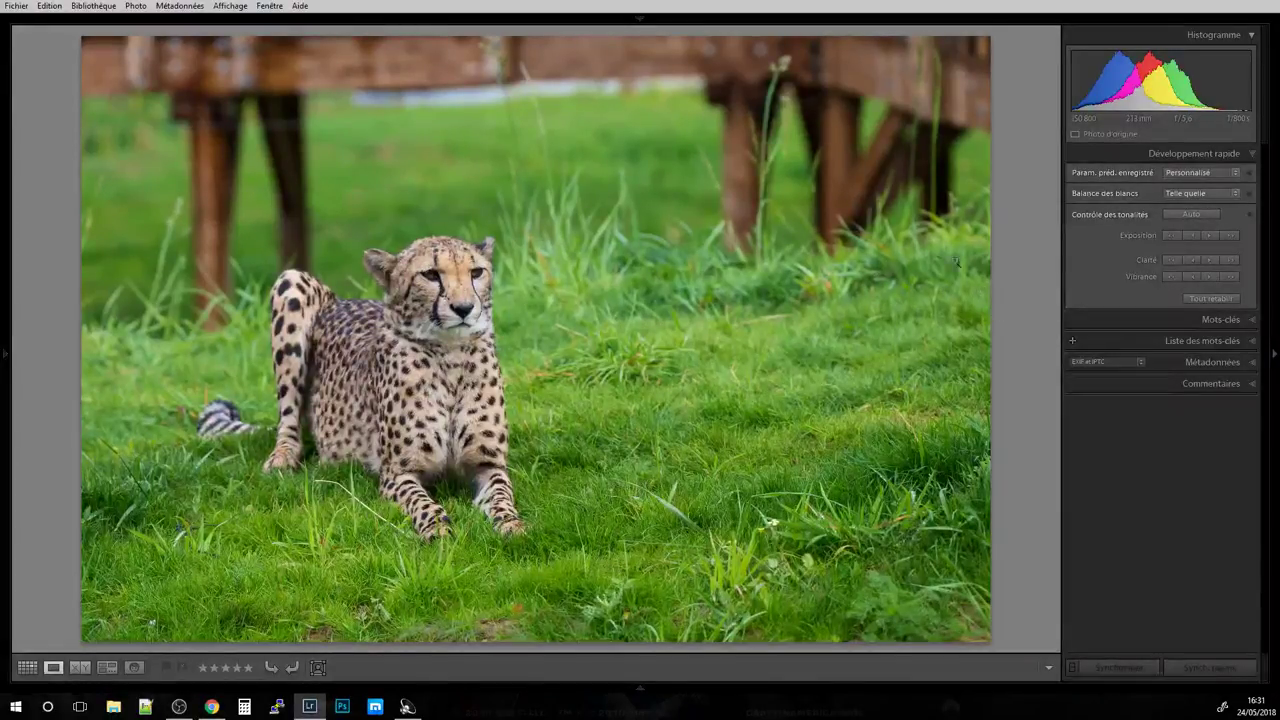
# View the antelope herd photo beside the lying cheetah photo, magnify the cheetah's chest and return to the thumbnail grid.
pyautogui.press('Right')
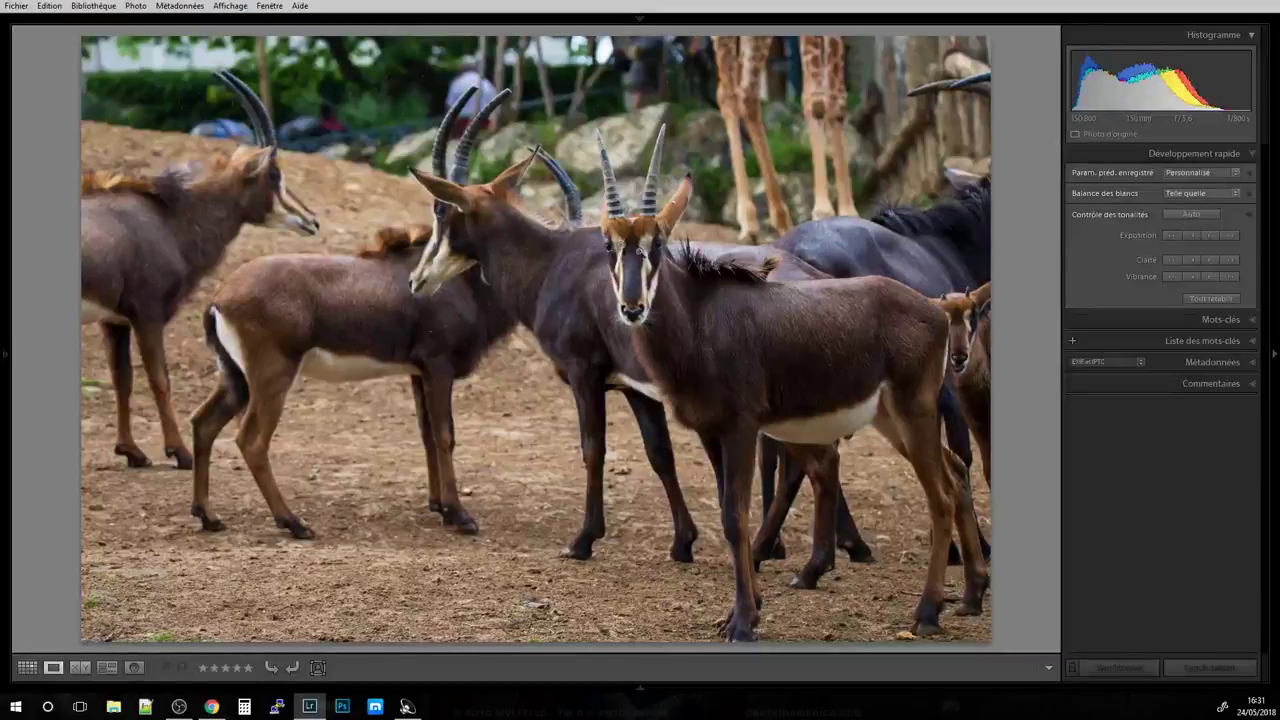
pyautogui.press('Right')
pyautogui.press('Left')
pyautogui.press('Left')
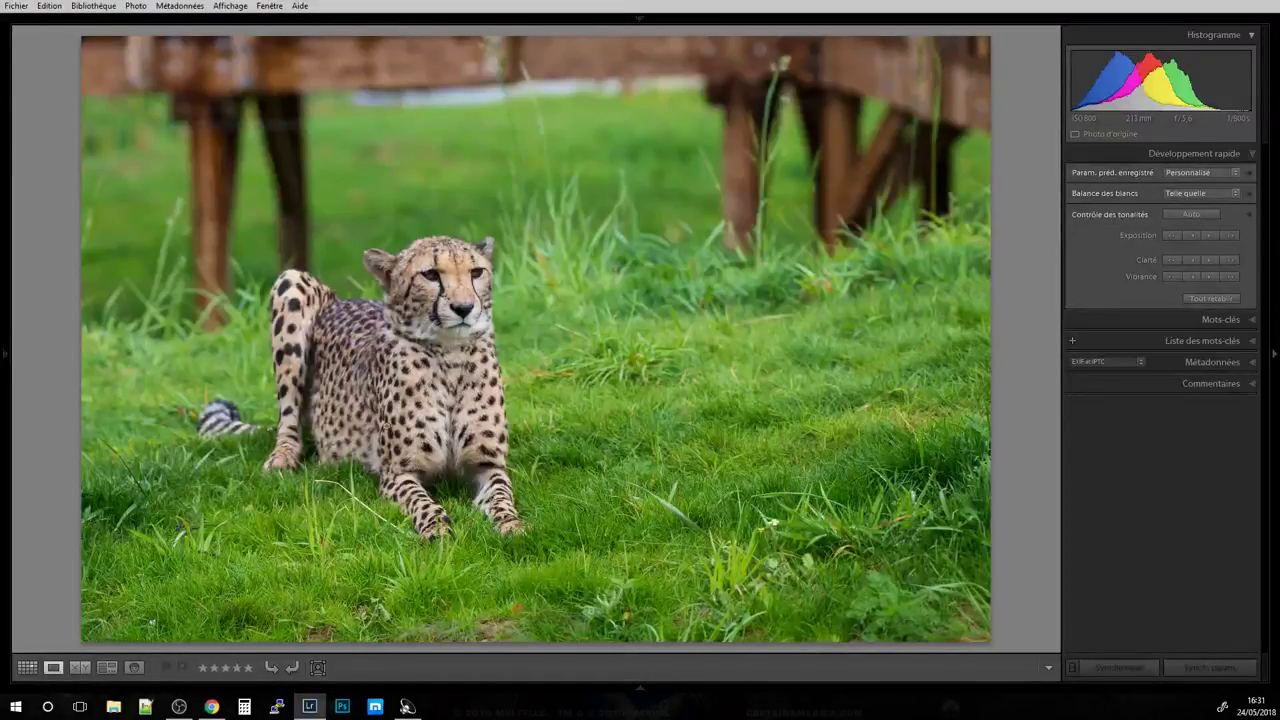
pyautogui.click(385, 425)
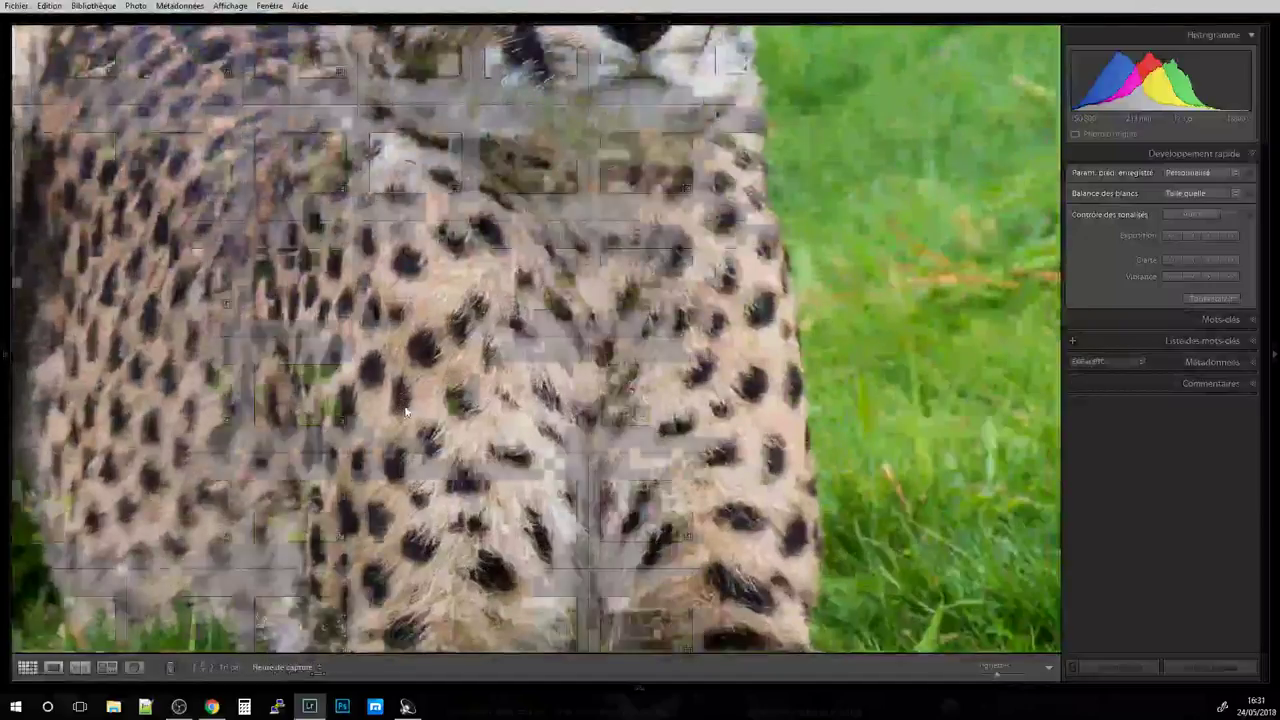
pyautogui.press('g')
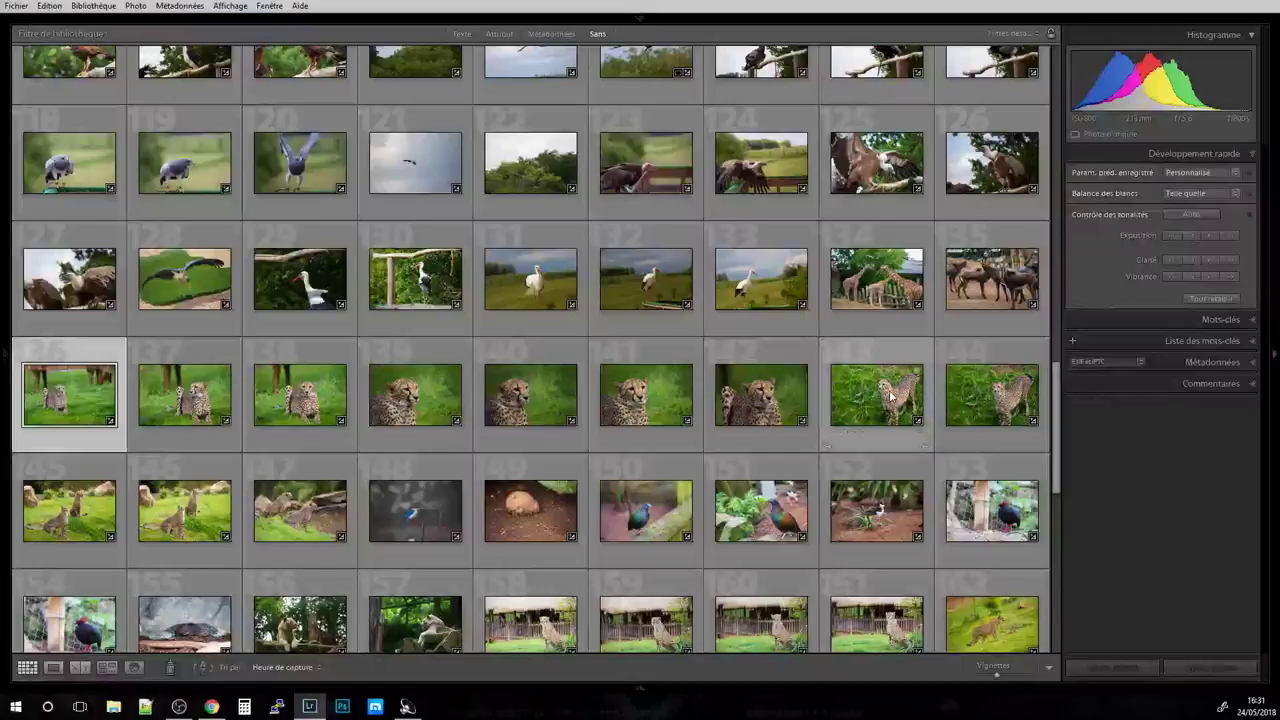
# Open the photo of the cheetah standing in the grass and look through the series of cheetah shots.
pyautogui.doubleClick(890, 395)
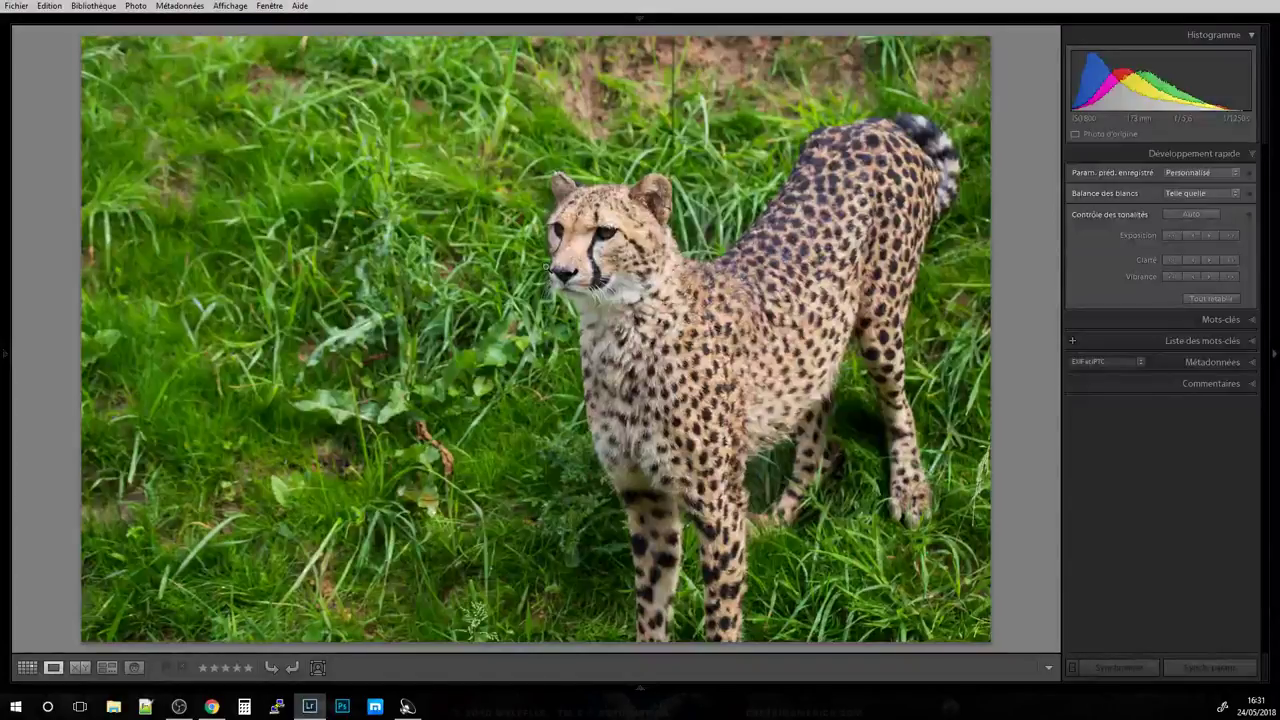
pyautogui.press('Right')
pyautogui.press('Right')
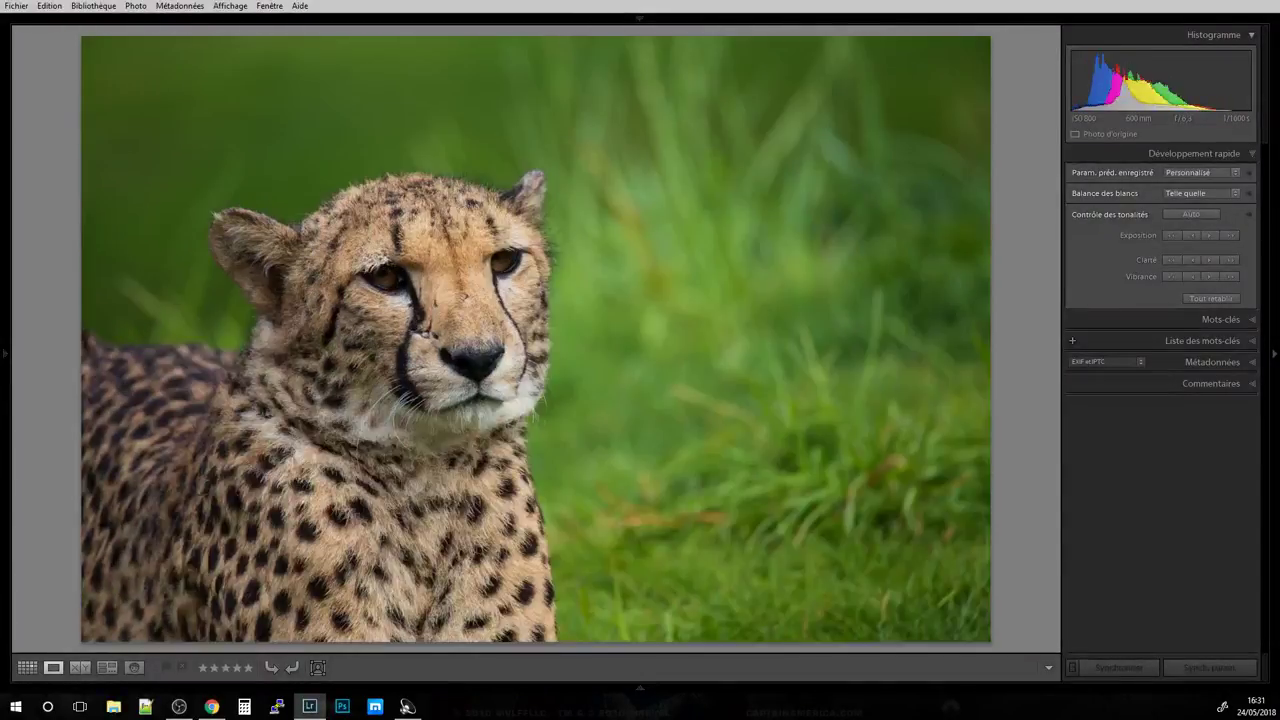
pyautogui.press('Right')
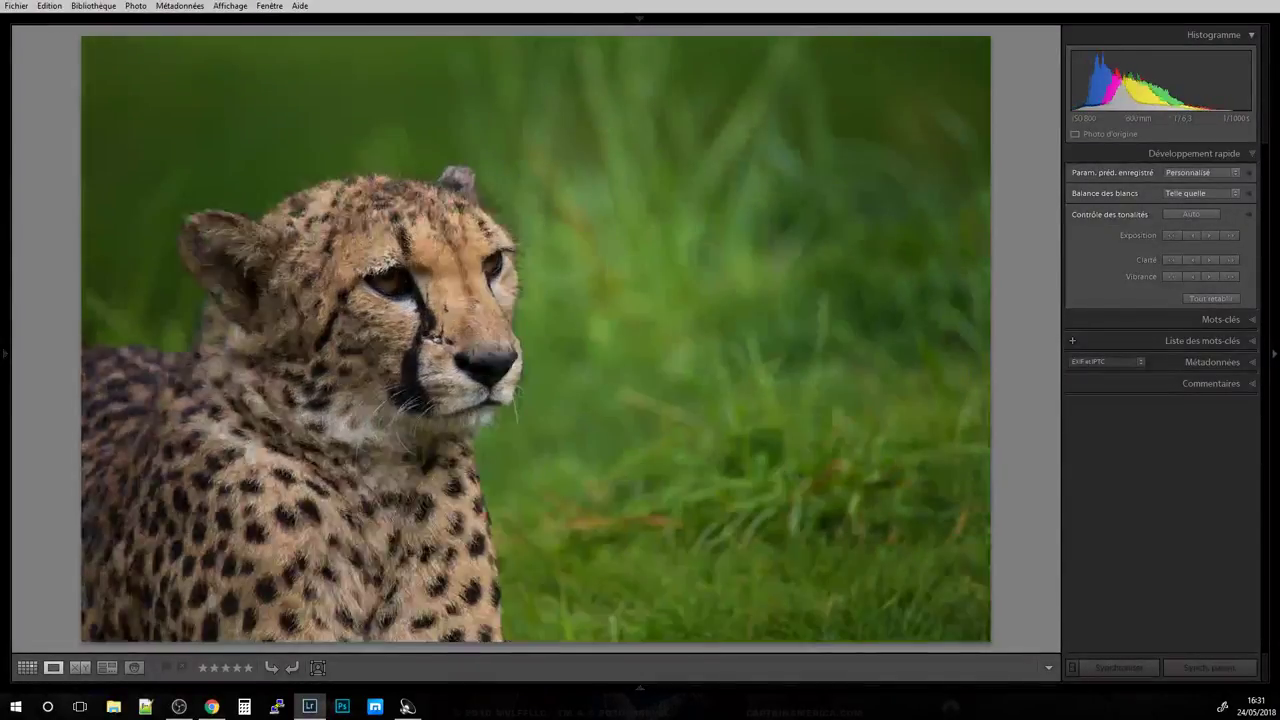
pyautogui.press('Right')
pyautogui.press('Right')
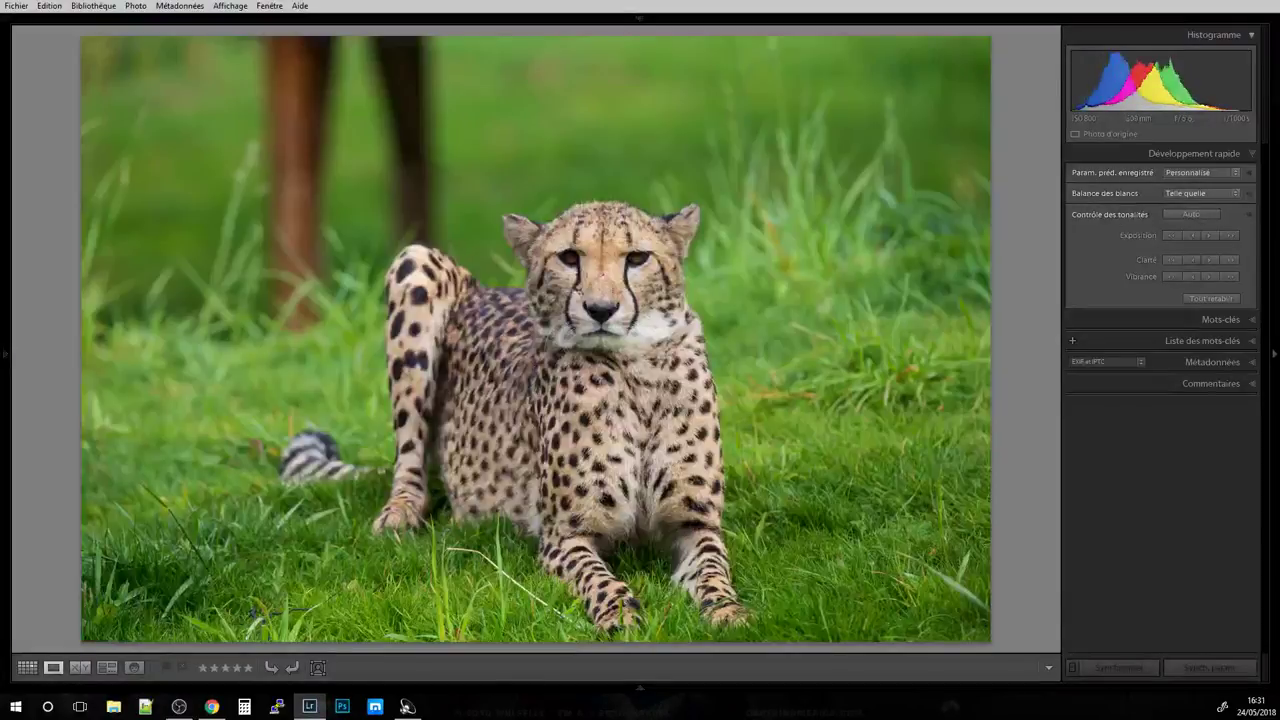
pyautogui.press('Right')
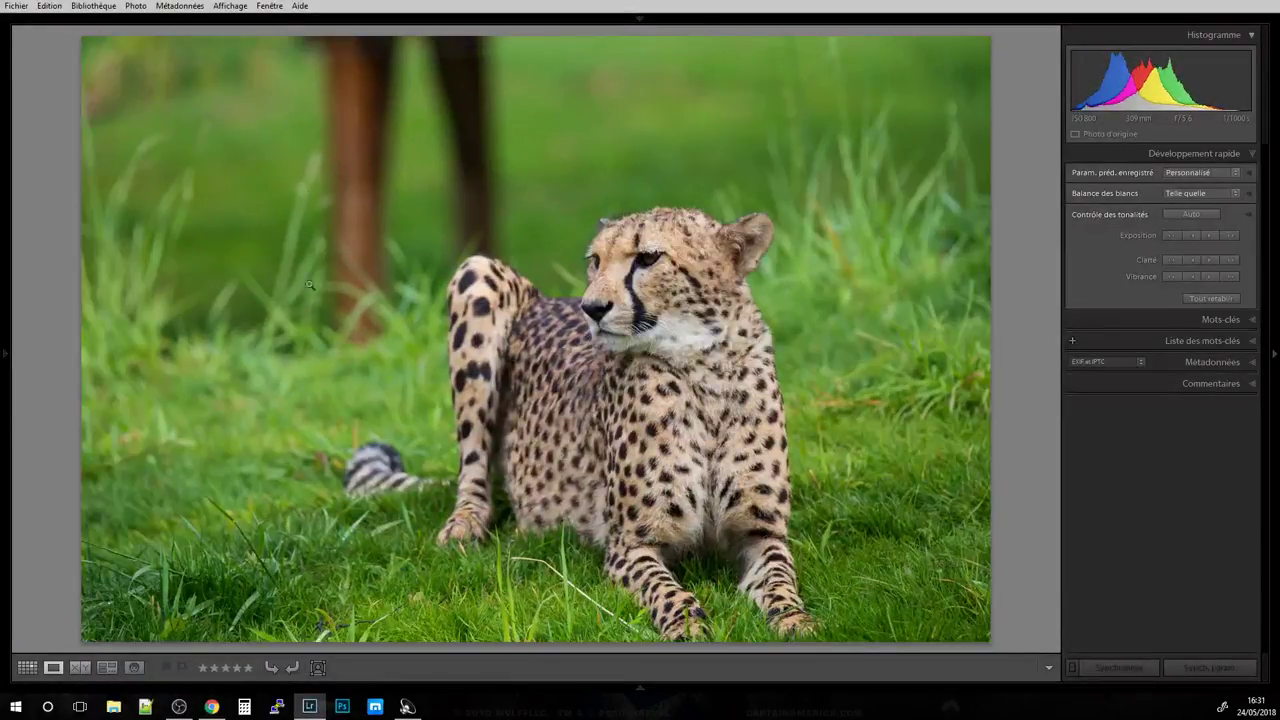
pyautogui.press('Right')
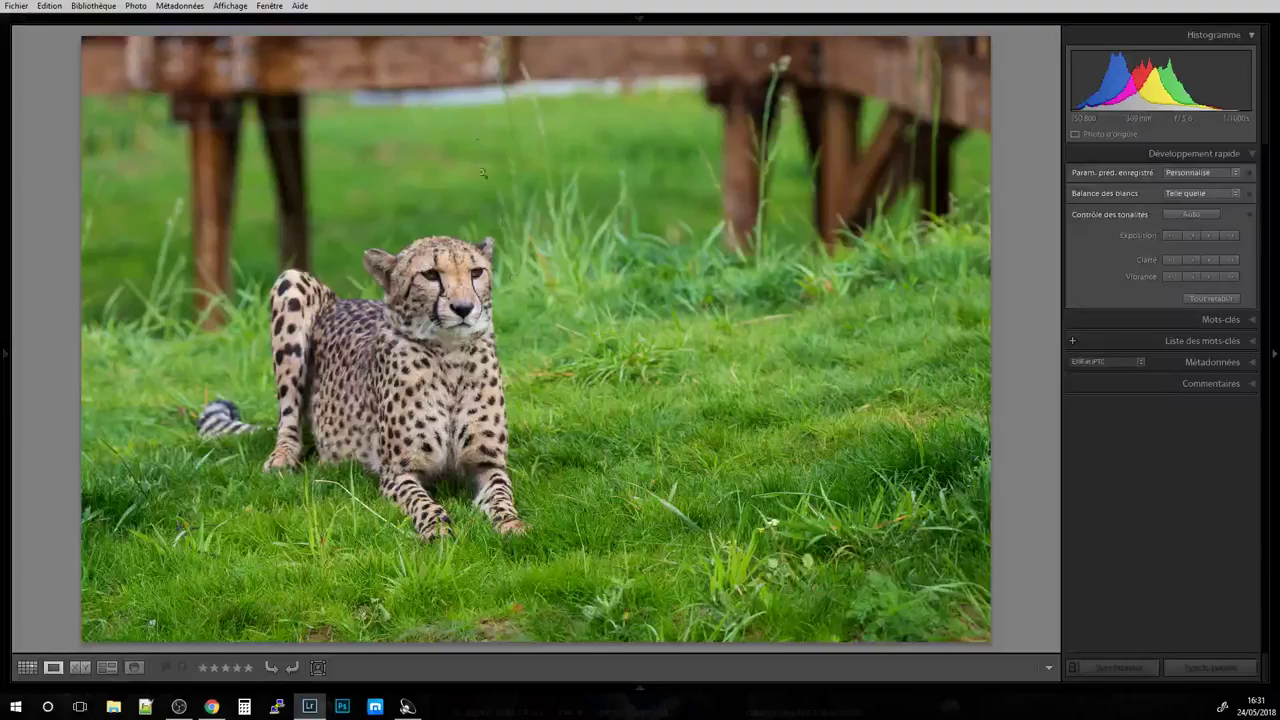
pyautogui.press('Right')
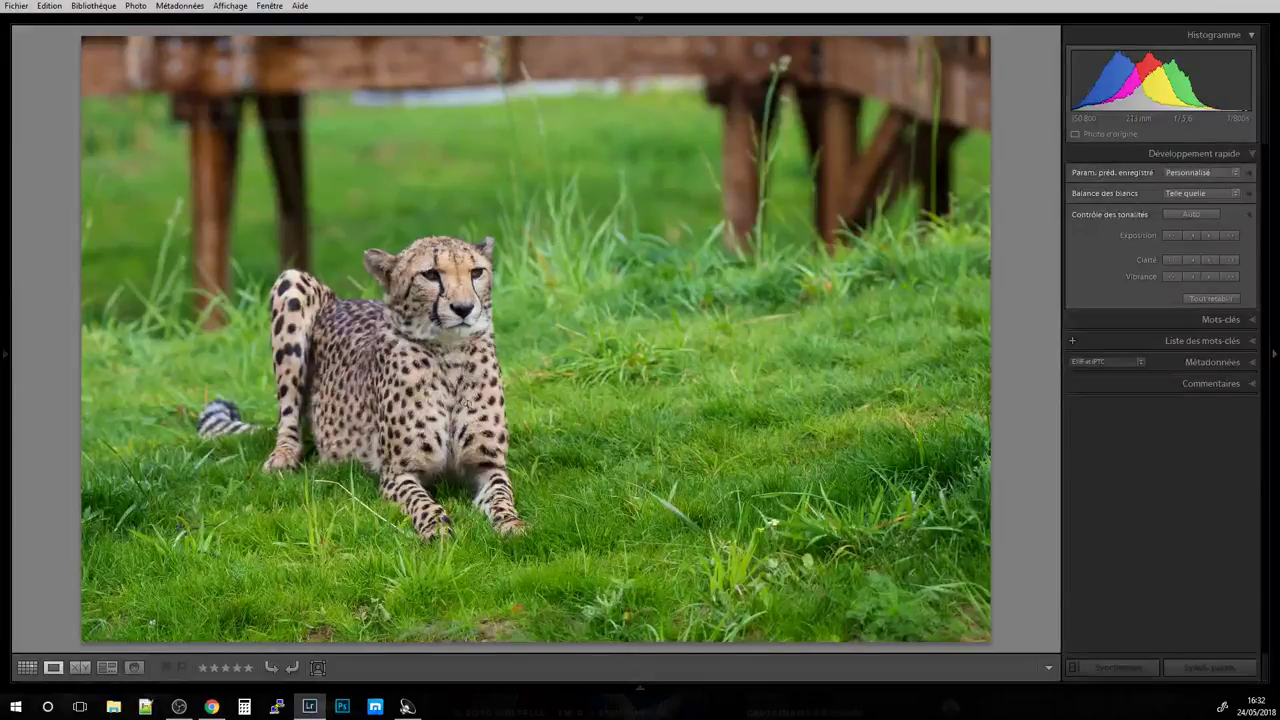
# Browse to the darker close-up portrait of the cheetah gazing sideways and open it for developing.
pyautogui.press('Right')
pyautogui.press('Right')
pyautogui.press('Right')
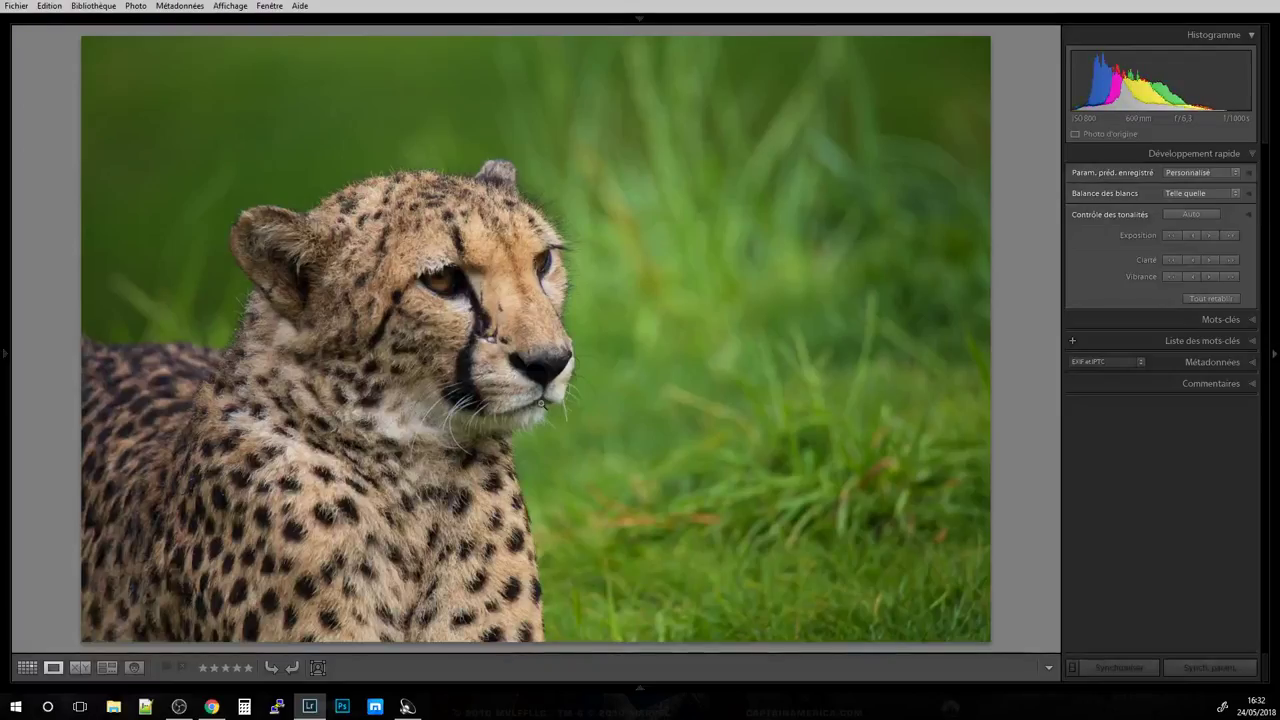
pyautogui.press('Right')
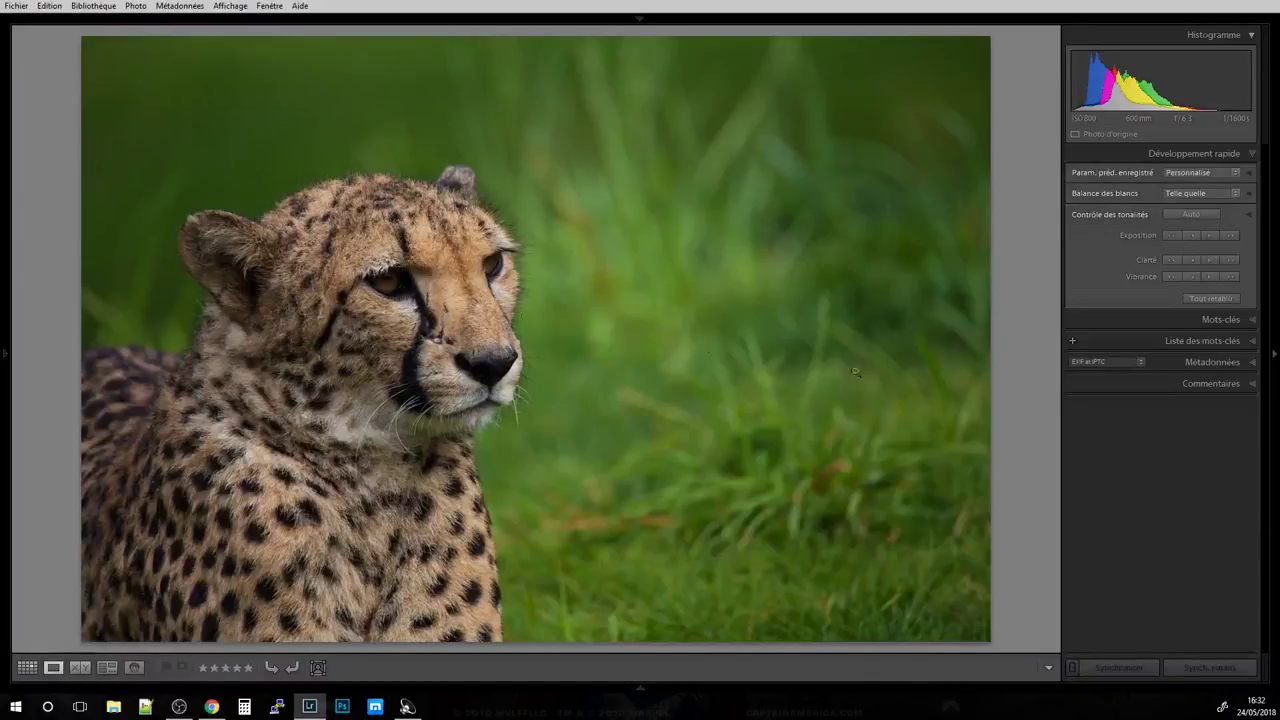
pyautogui.press('d')
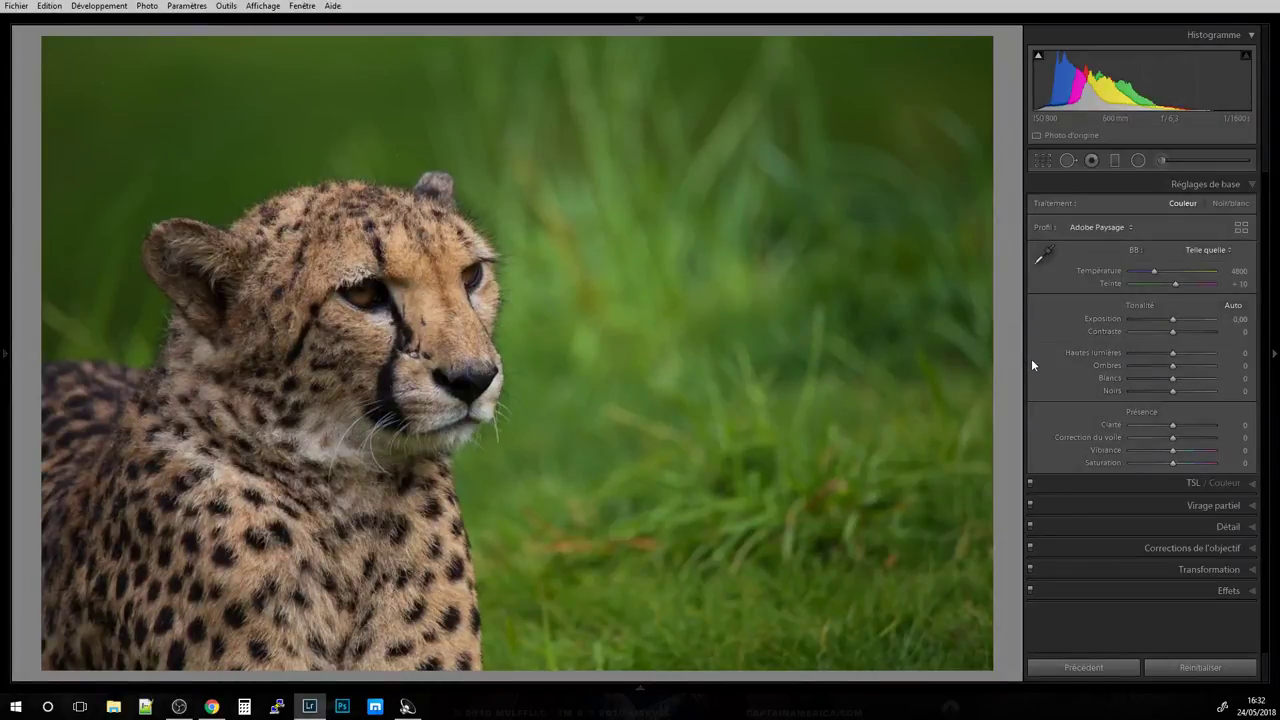
# Inspect the fur and eyes of the sideways-gazing cheetah at full magnification and return to the whole photo.
pyautogui.click(346, 309)
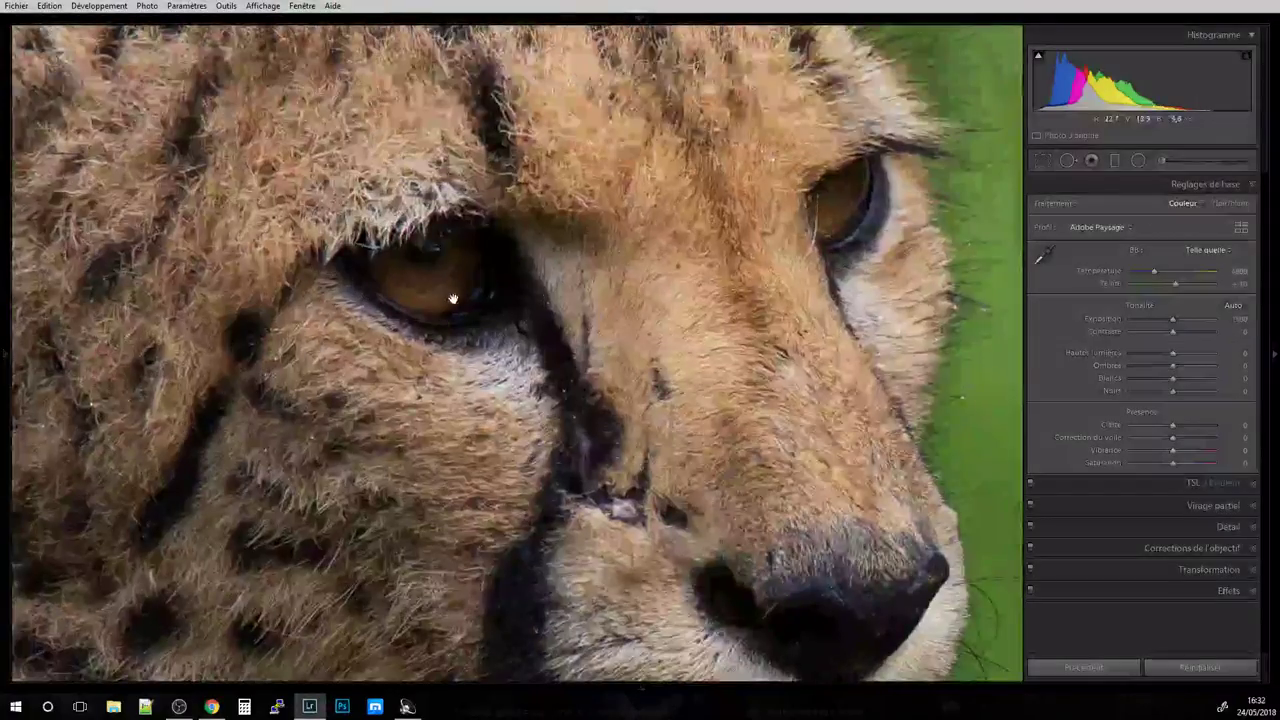
pyautogui.moveTo(453, 299); pyautogui.dragTo(446, 108)
pyautogui.moveTo(501, 241); pyautogui.dragTo(615, 290)
pyautogui.click(587, 303)
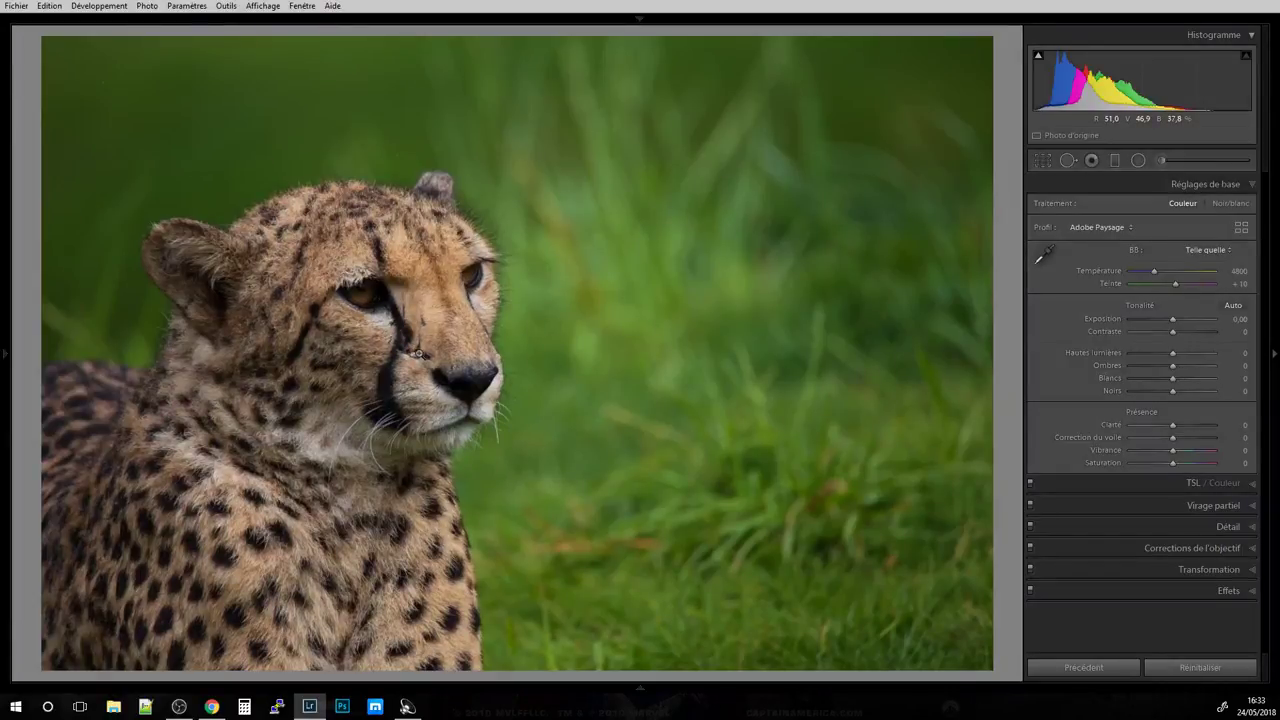
# Go to the following cheetah portrait, examine its eyes and forehead at full magnification and return to the whole photo.
pyautogui.press('Right')
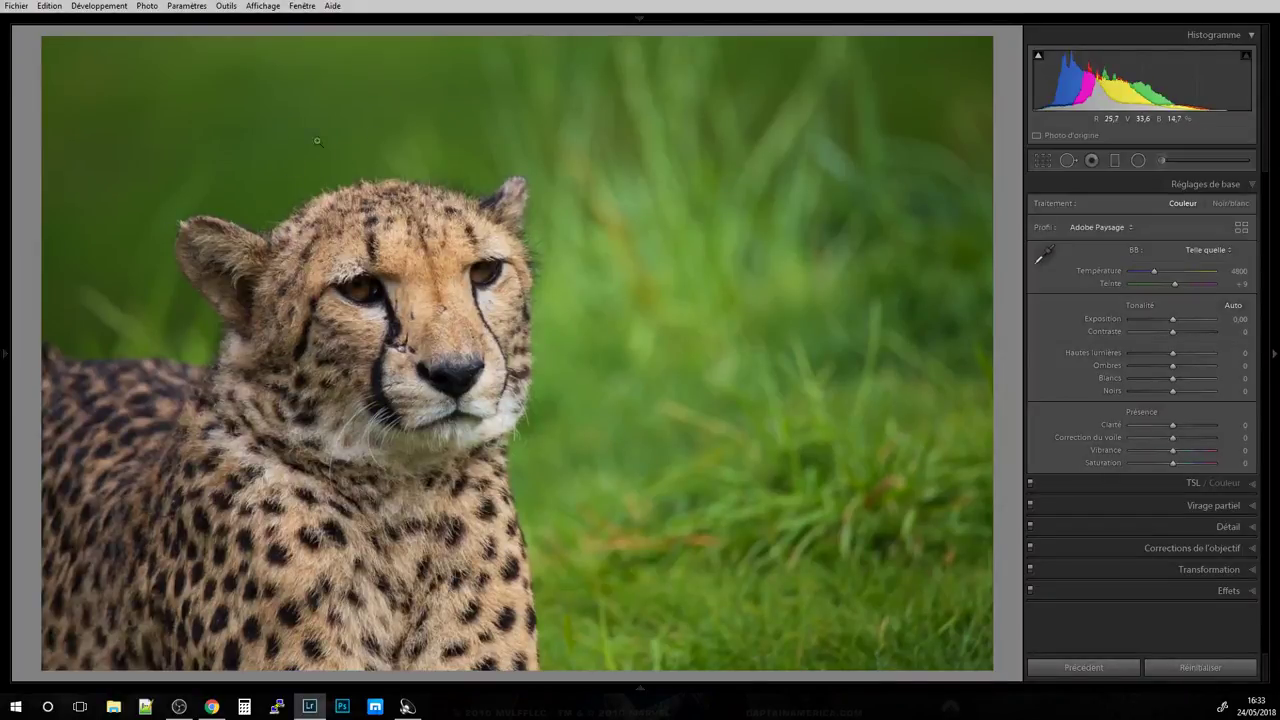
pyautogui.moveTo(375, 88)
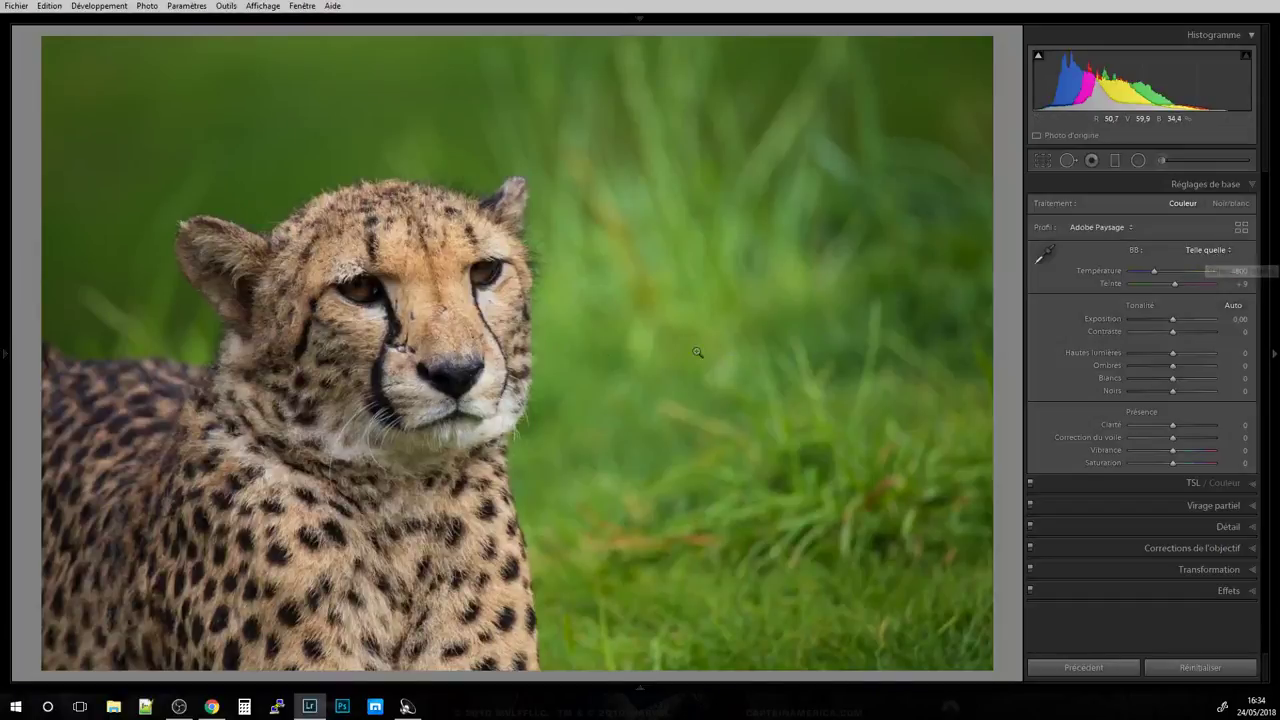
pyautogui.click(428, 296)
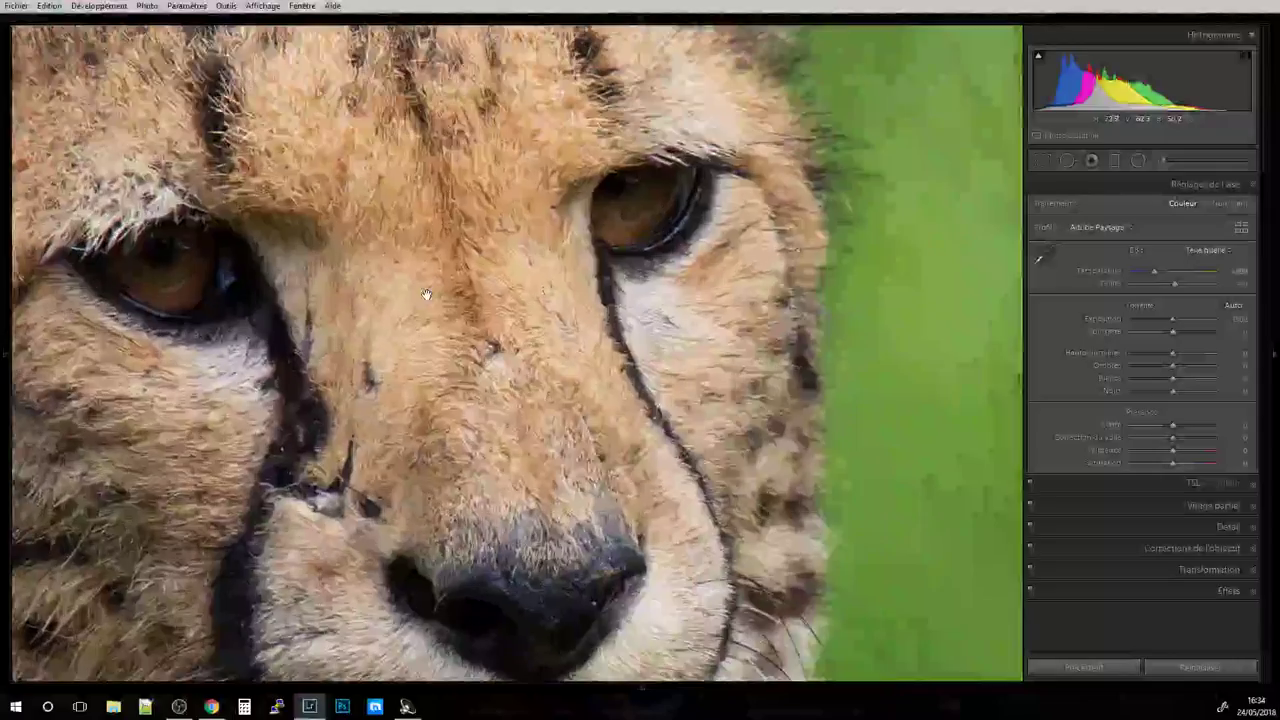
pyautogui.moveTo(425, 295); pyautogui.dragTo(648, 431)
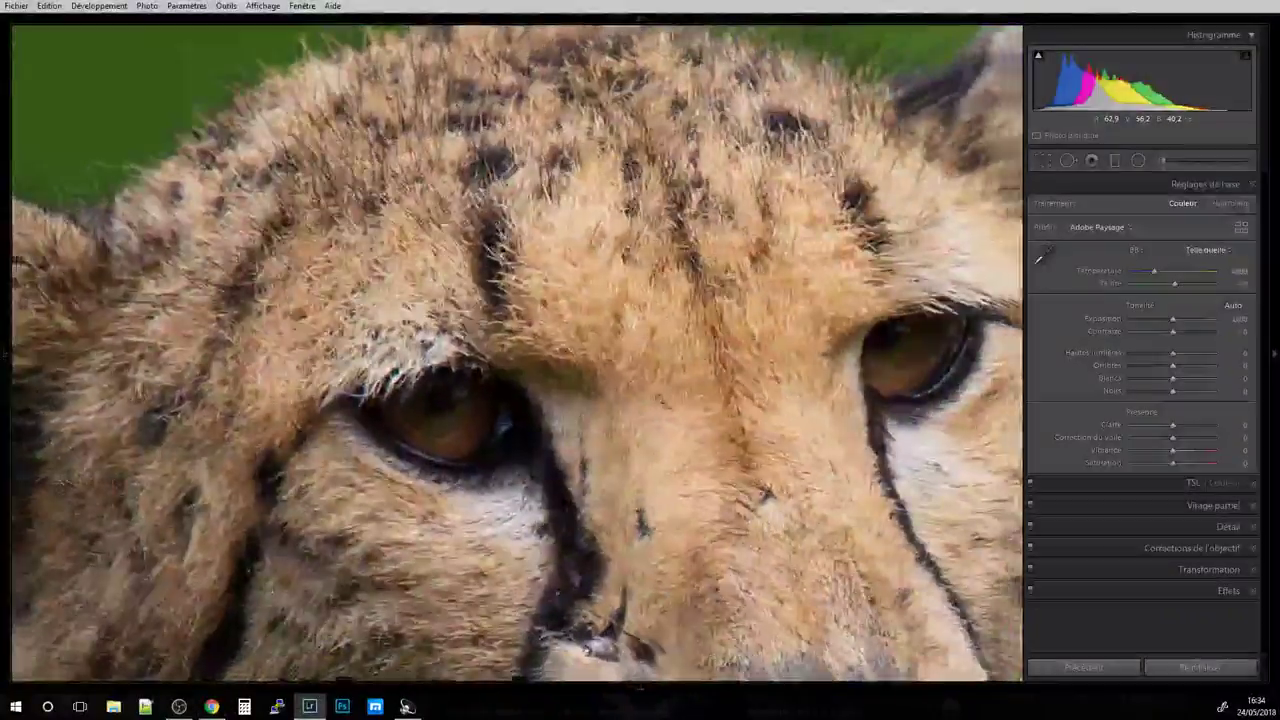
pyautogui.click(648, 431)
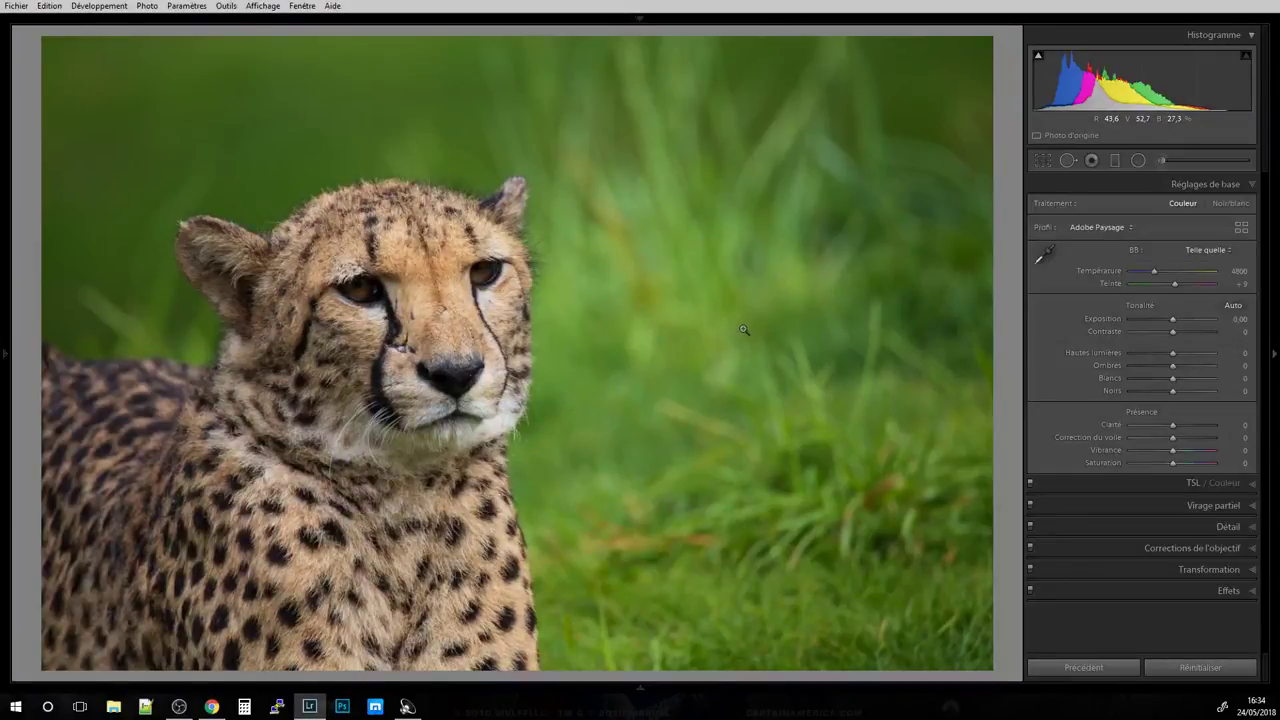
# View the cheetah portrait that includes the raised hind leg and briefly check it at full magnification.
pyautogui.press('Right')
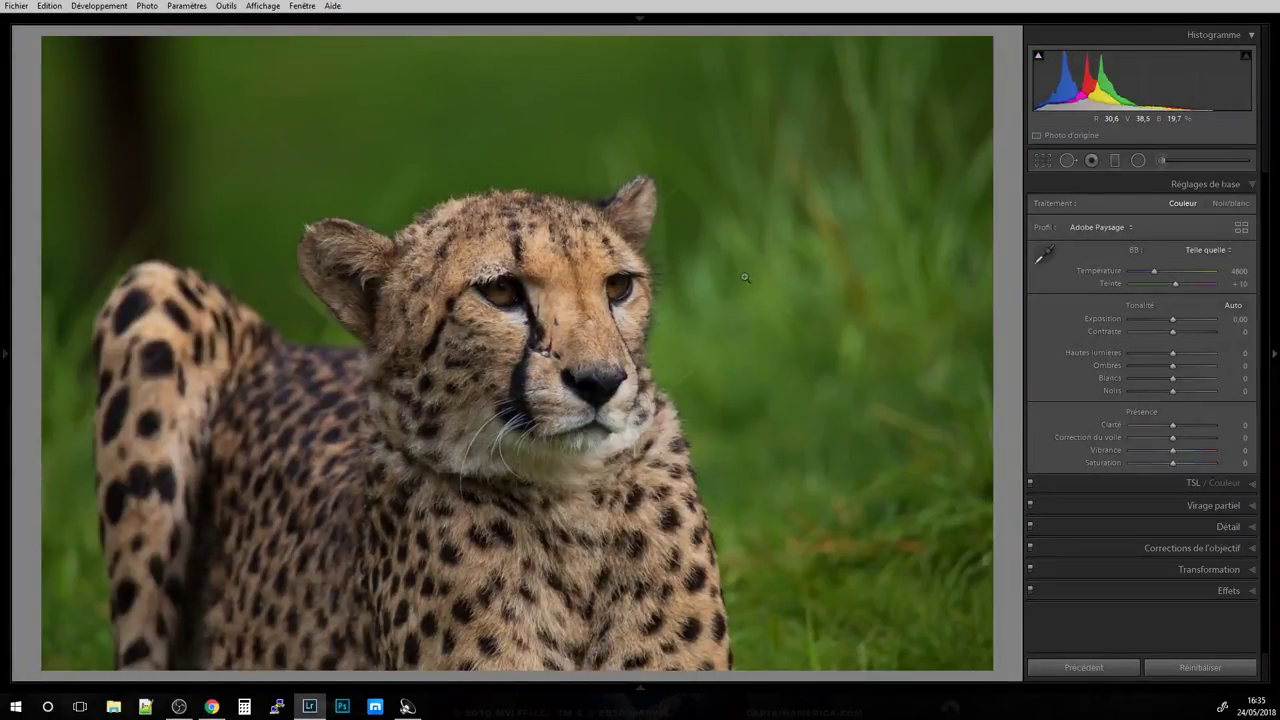
pyautogui.click(744, 272)
pyautogui.click(752, 288)
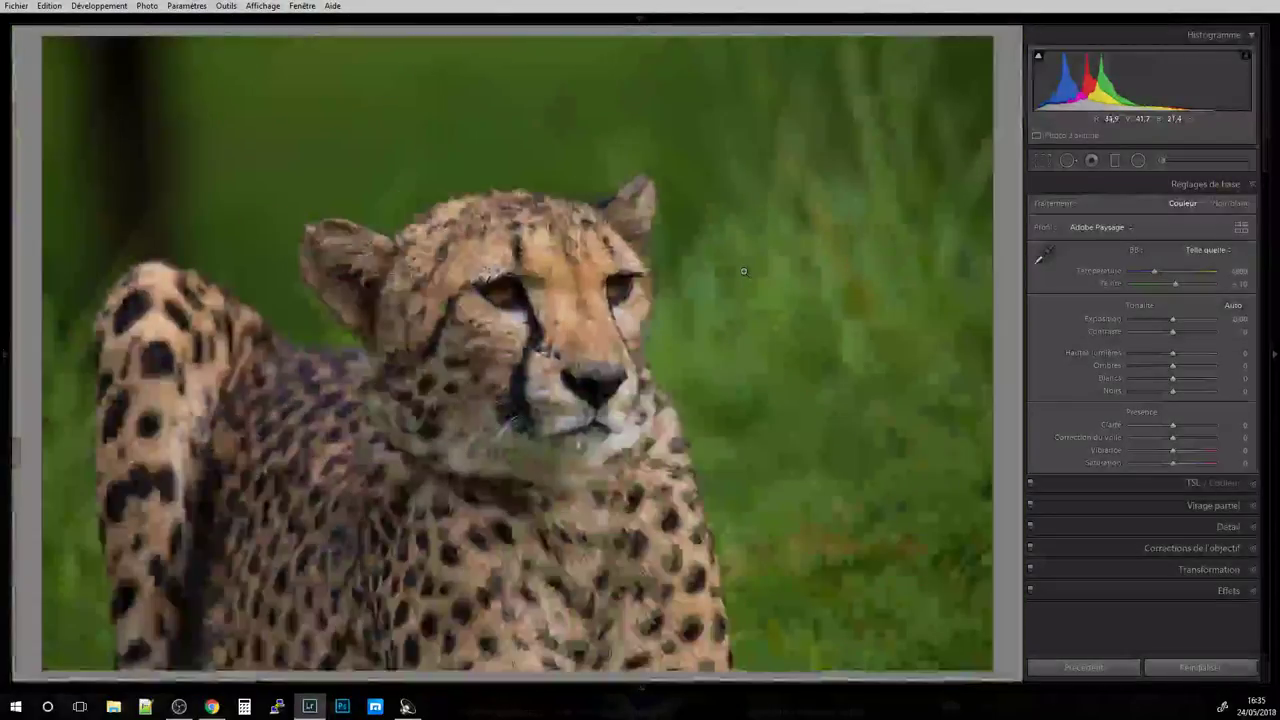
# View the two photos of the pair of seated cheetahs, check the second one's detail and return to the thumbnail grid.
pyautogui.press('Right')
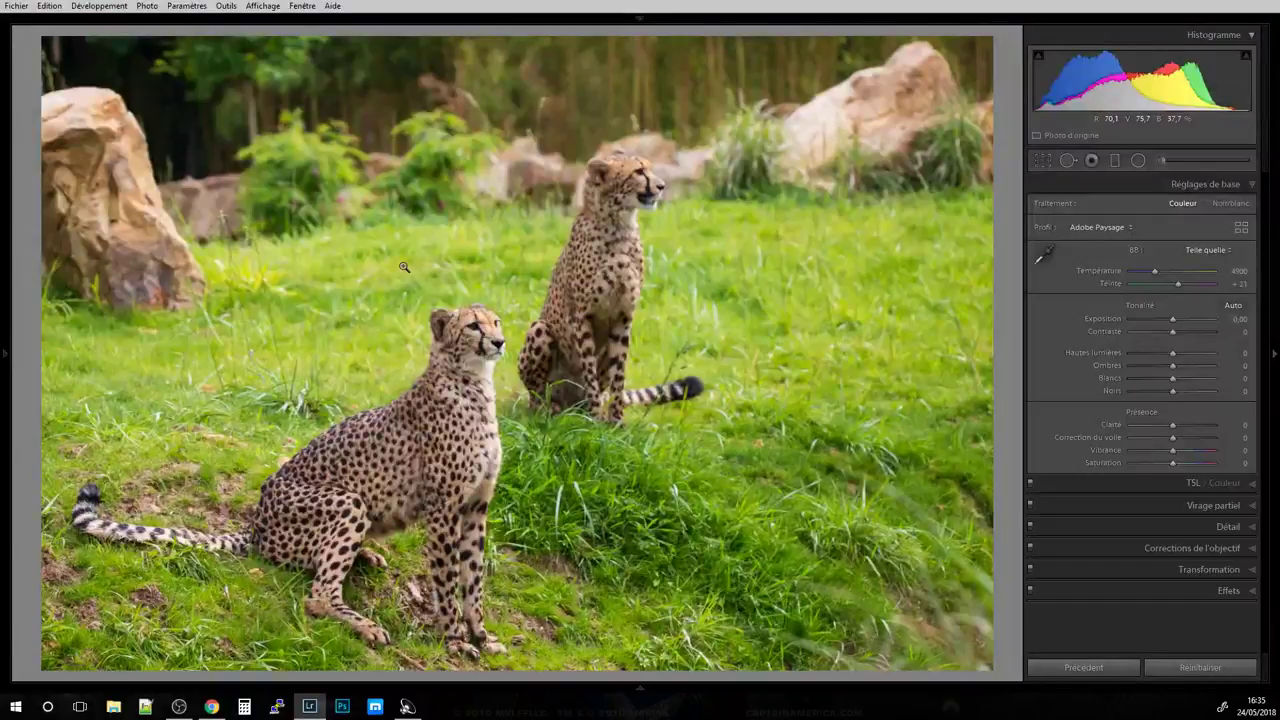
pyautogui.press('Right')
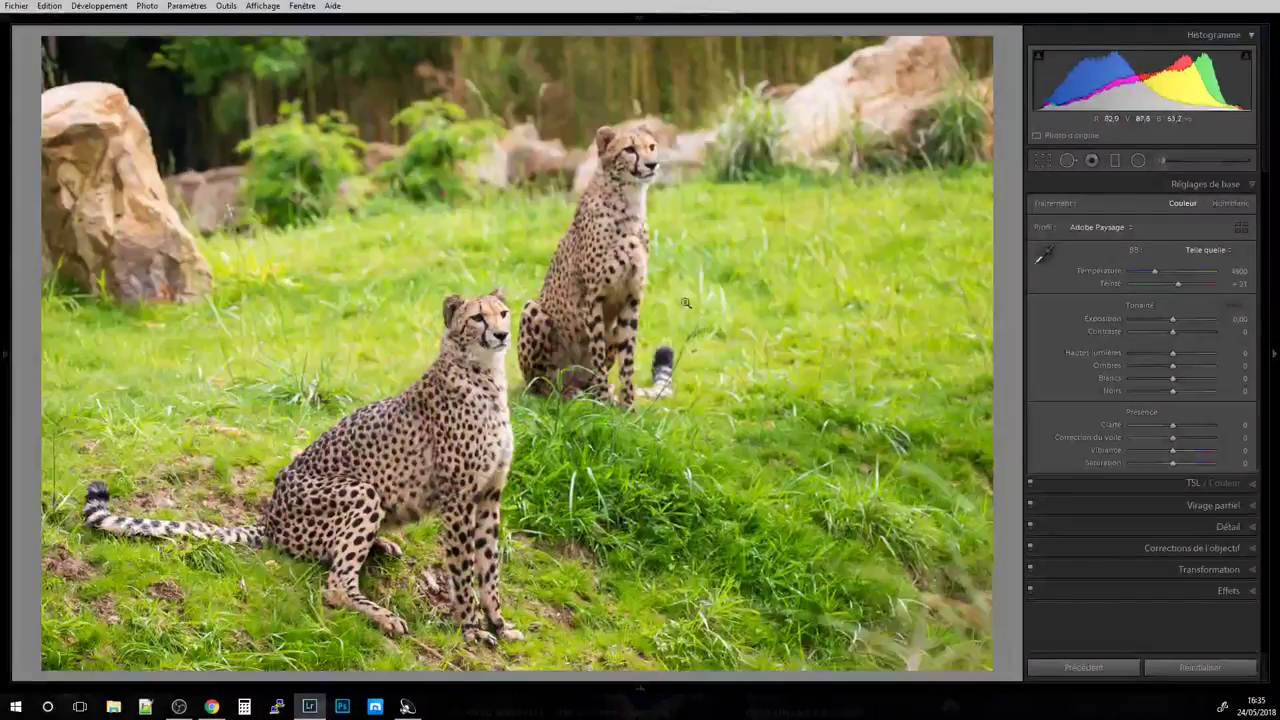
pyautogui.click(635, 336)
pyautogui.click(635, 336)
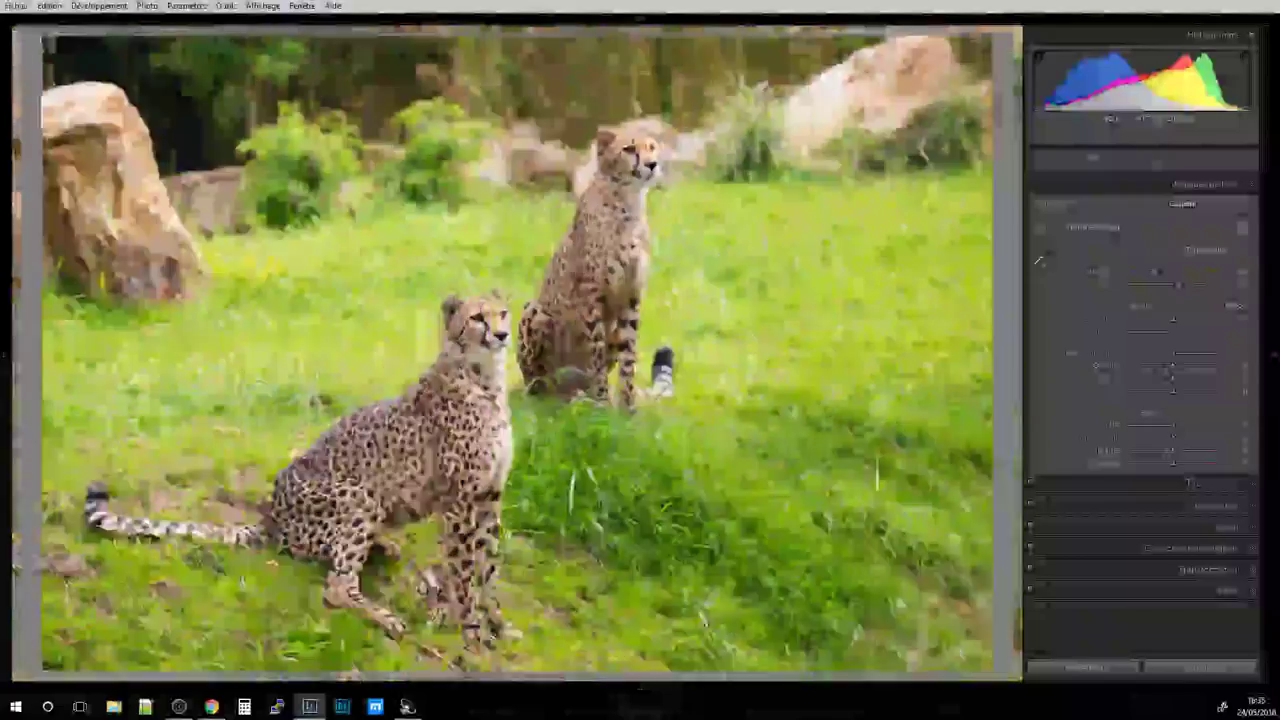
pyautogui.press('g')
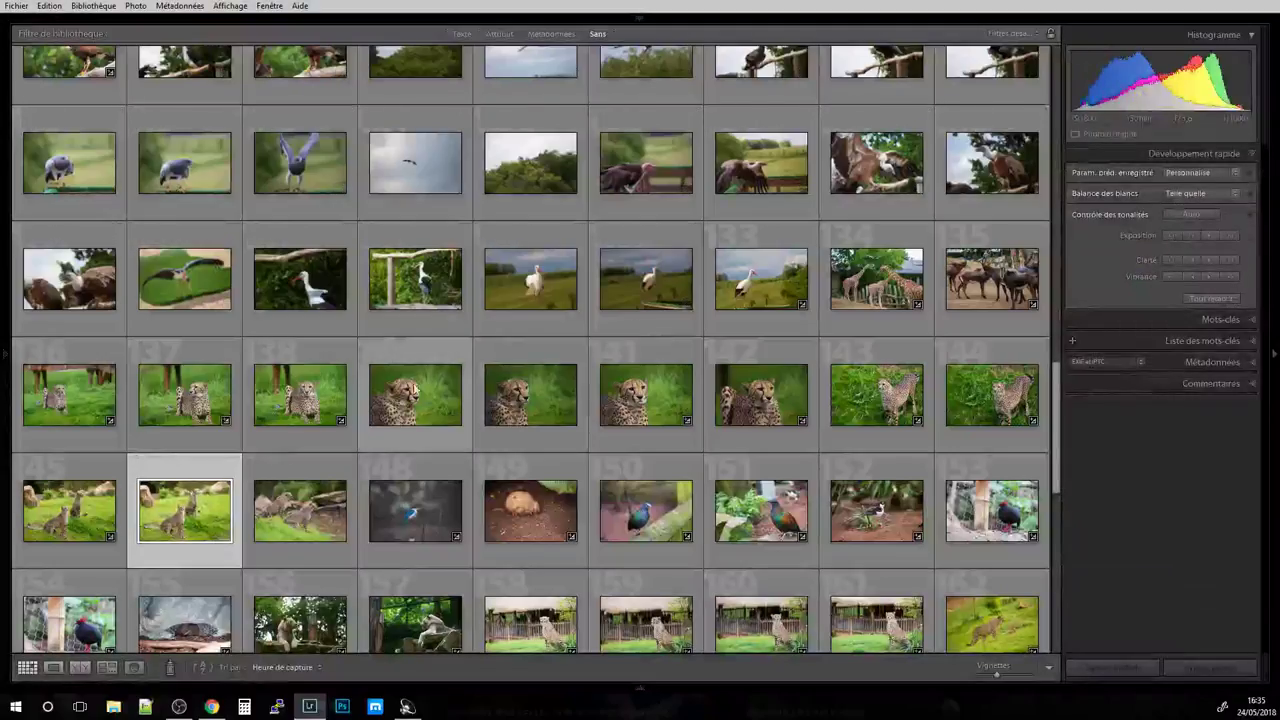
# Open the photo of the blue-and-white bird on a branch, inspect its head at full magnification and return to the whole photo.
pyautogui.scroll(-3, 366, 408)
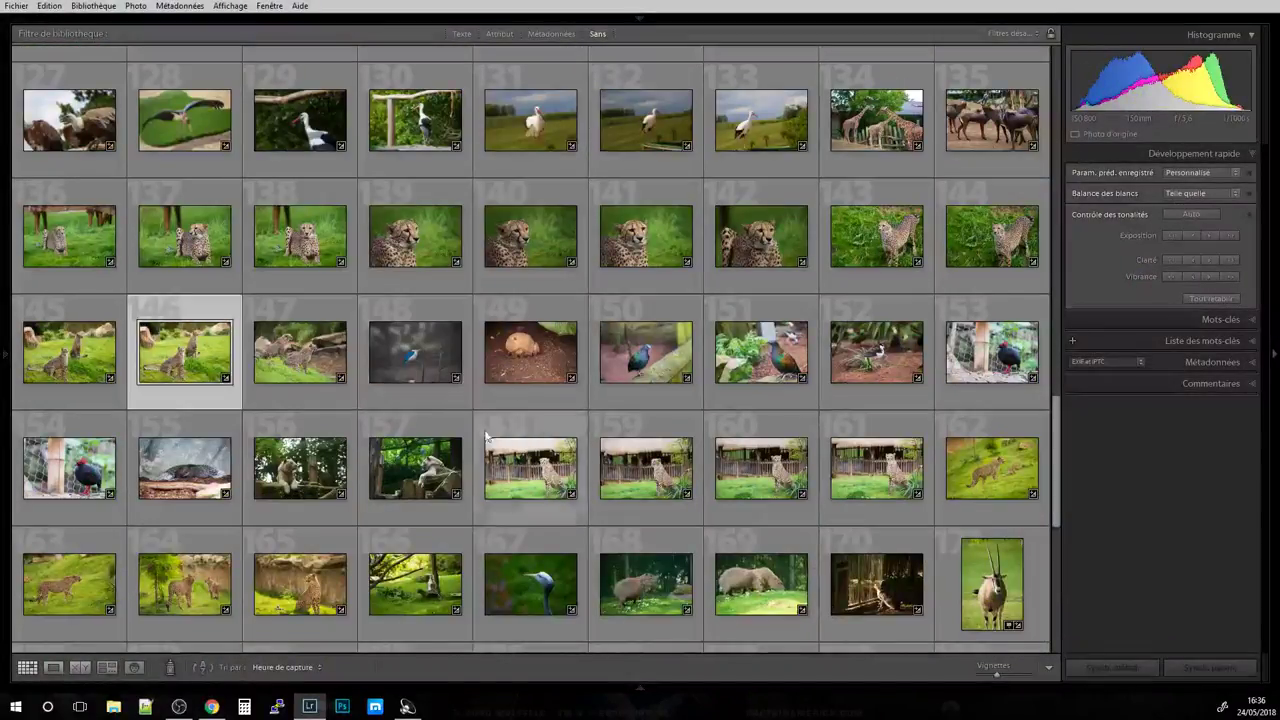
pyautogui.click(404, 365)
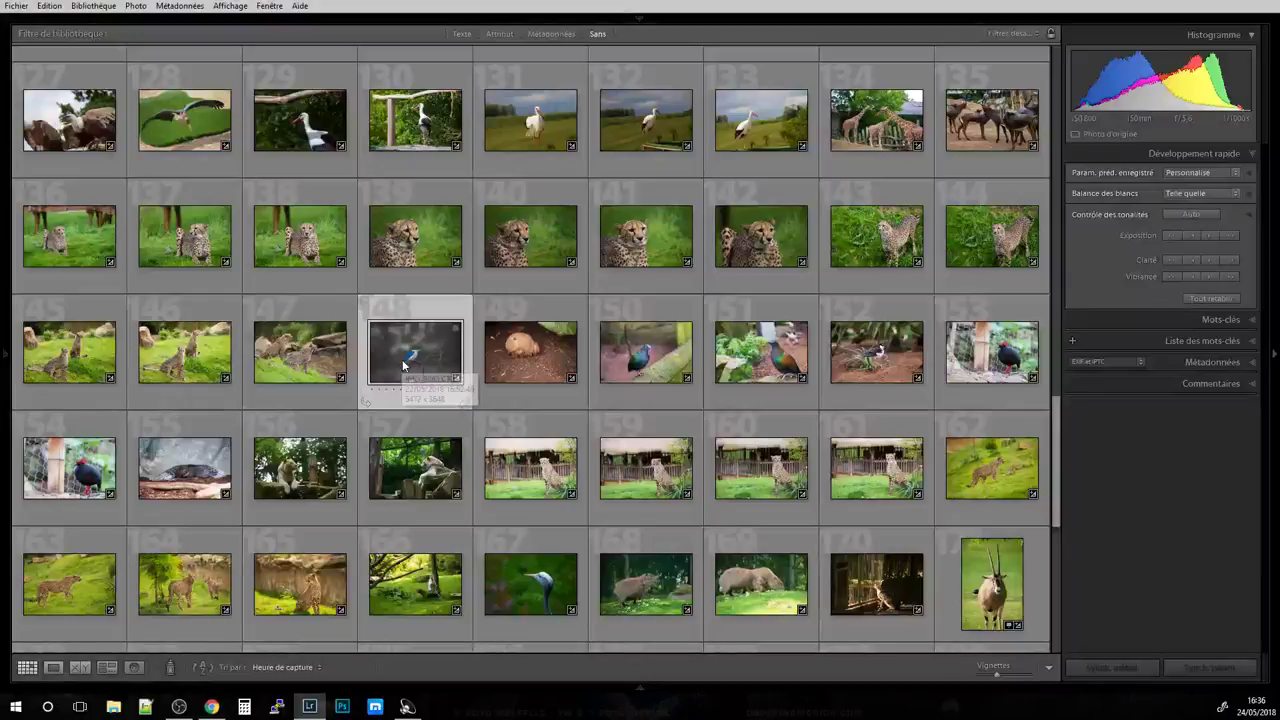
pyautogui.doubleClick(404, 365)
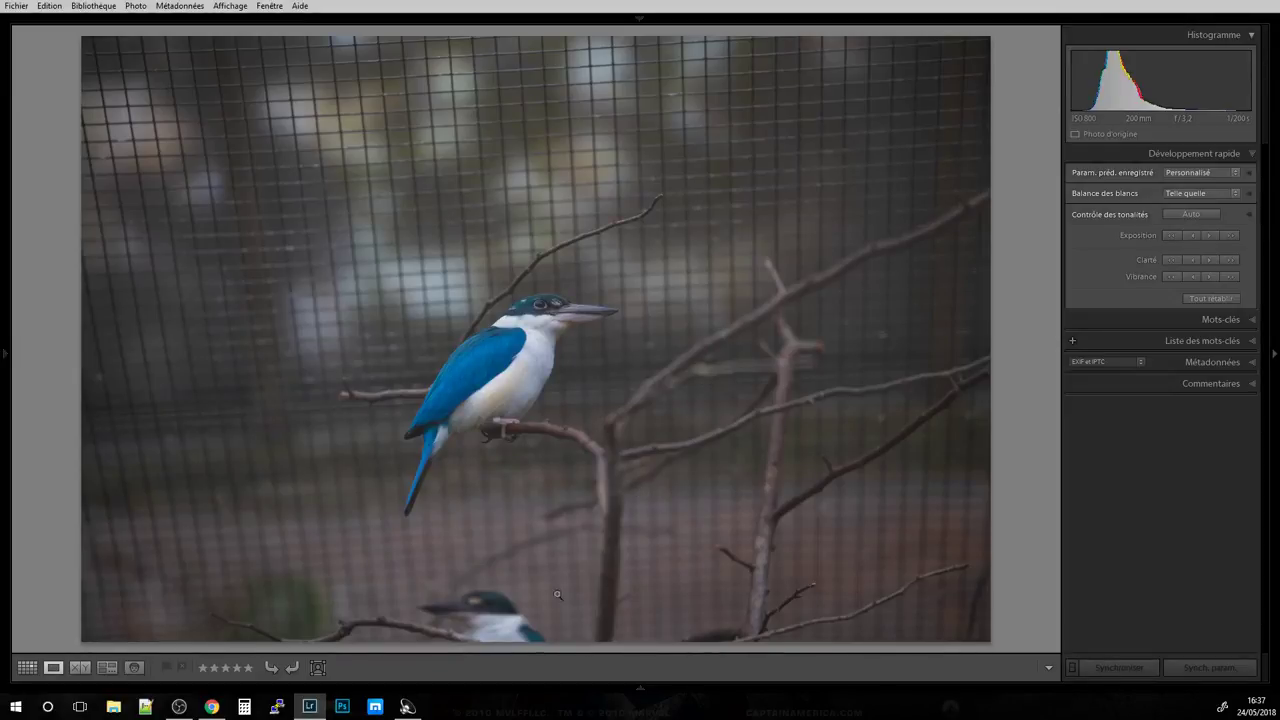
pyautogui.click(524, 327)
pyautogui.press('Right')
pyautogui.press('Right')
pyautogui.press('Right')
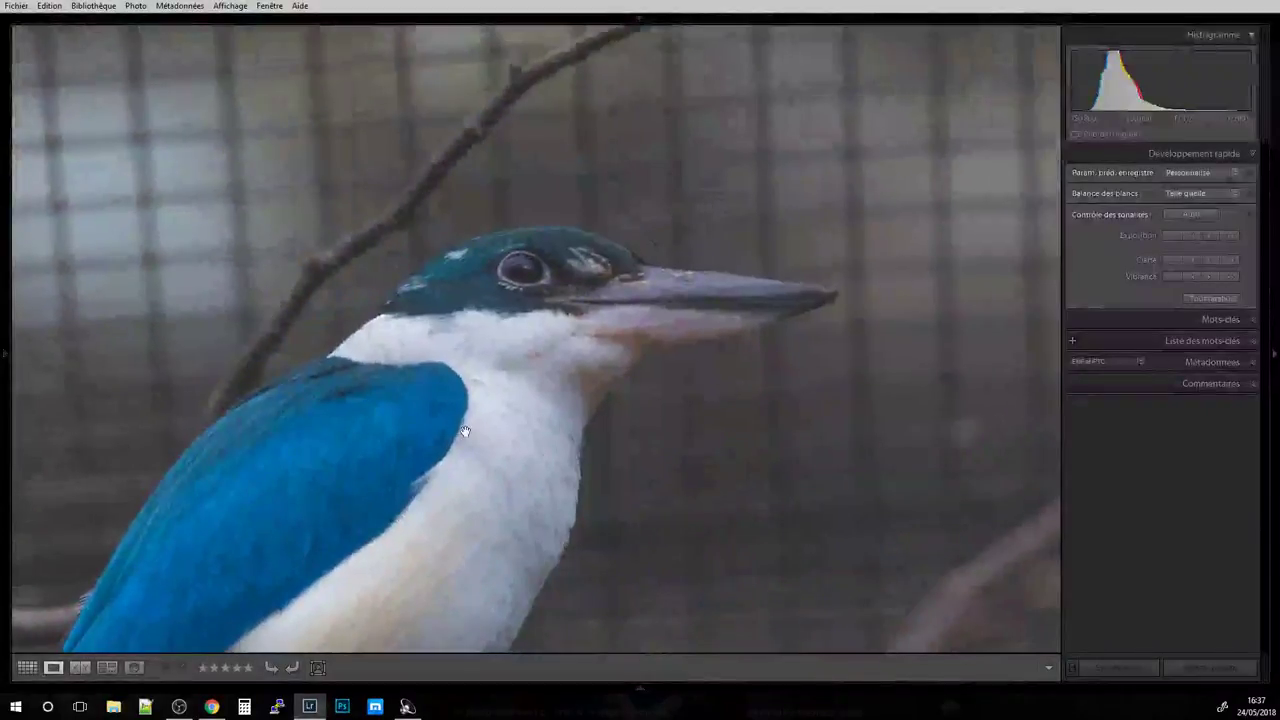
pyautogui.click(464, 431)
pyautogui.press('Right')
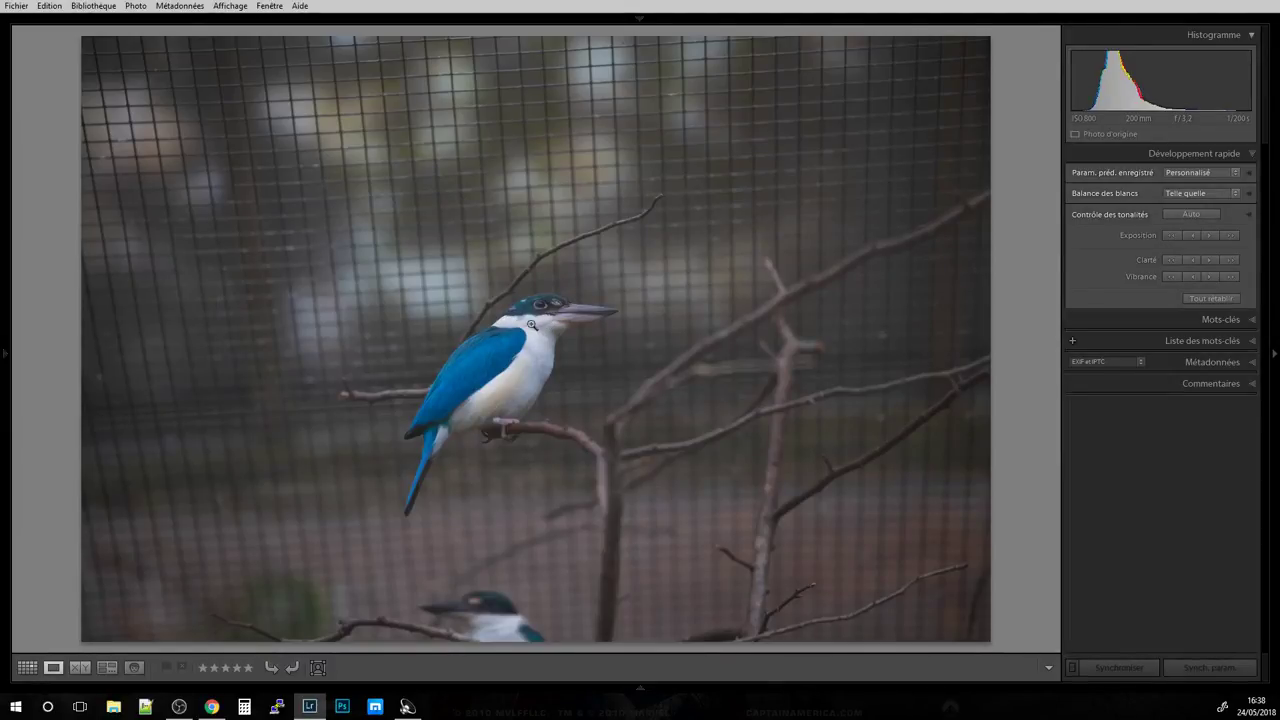
# Leave the blue-and-white bird photo for the thumbnail grid and open the armadillo photo.
pyautogui.click(609, 235)
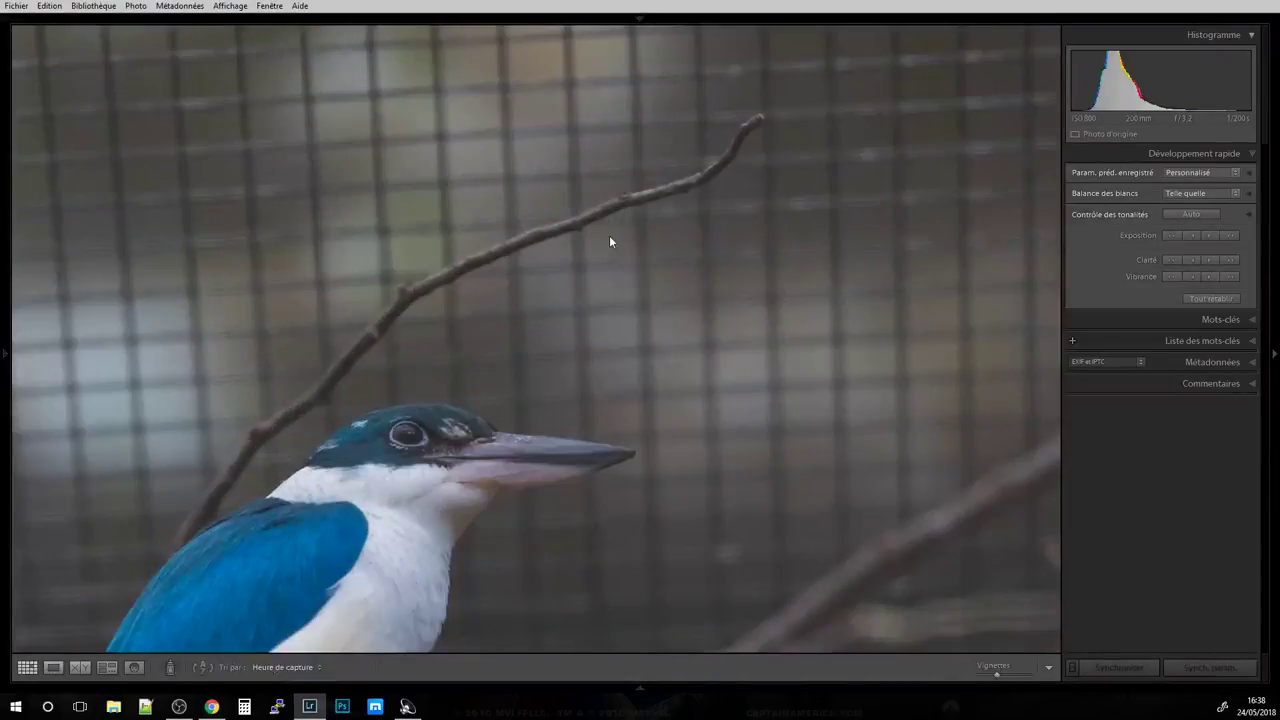
pyautogui.press('g')
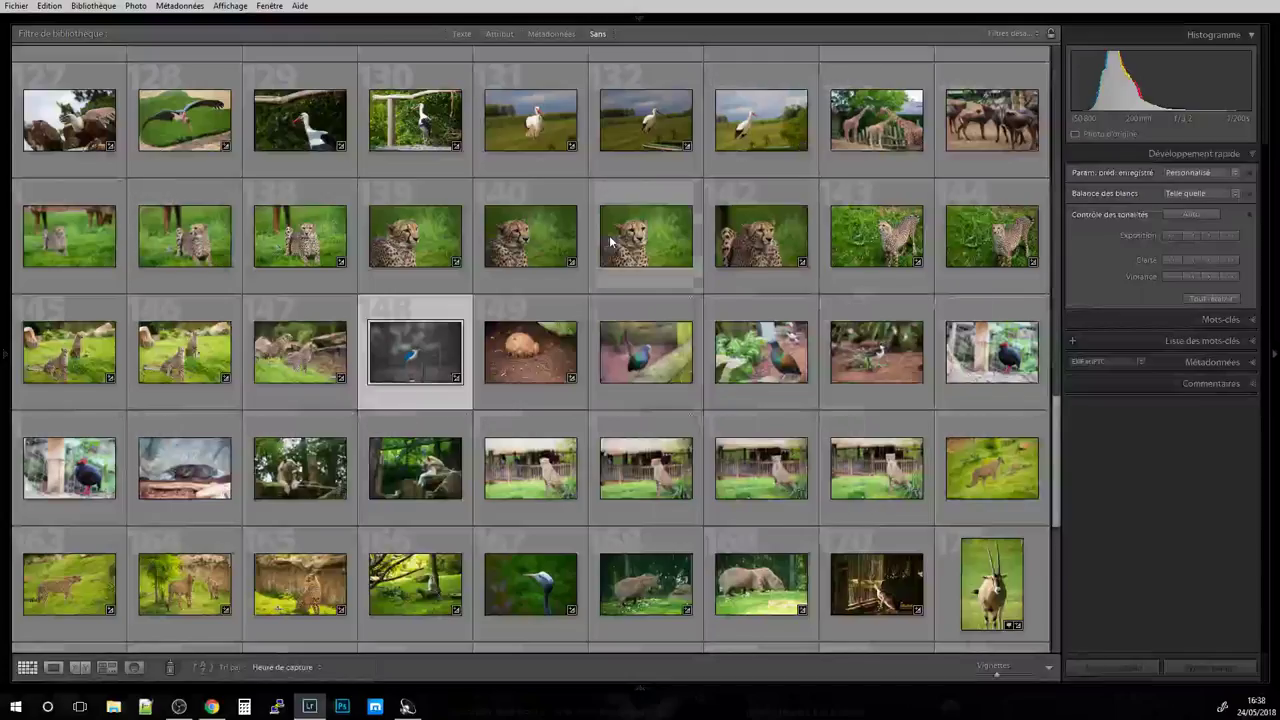
pyautogui.doubleClick(510, 362)
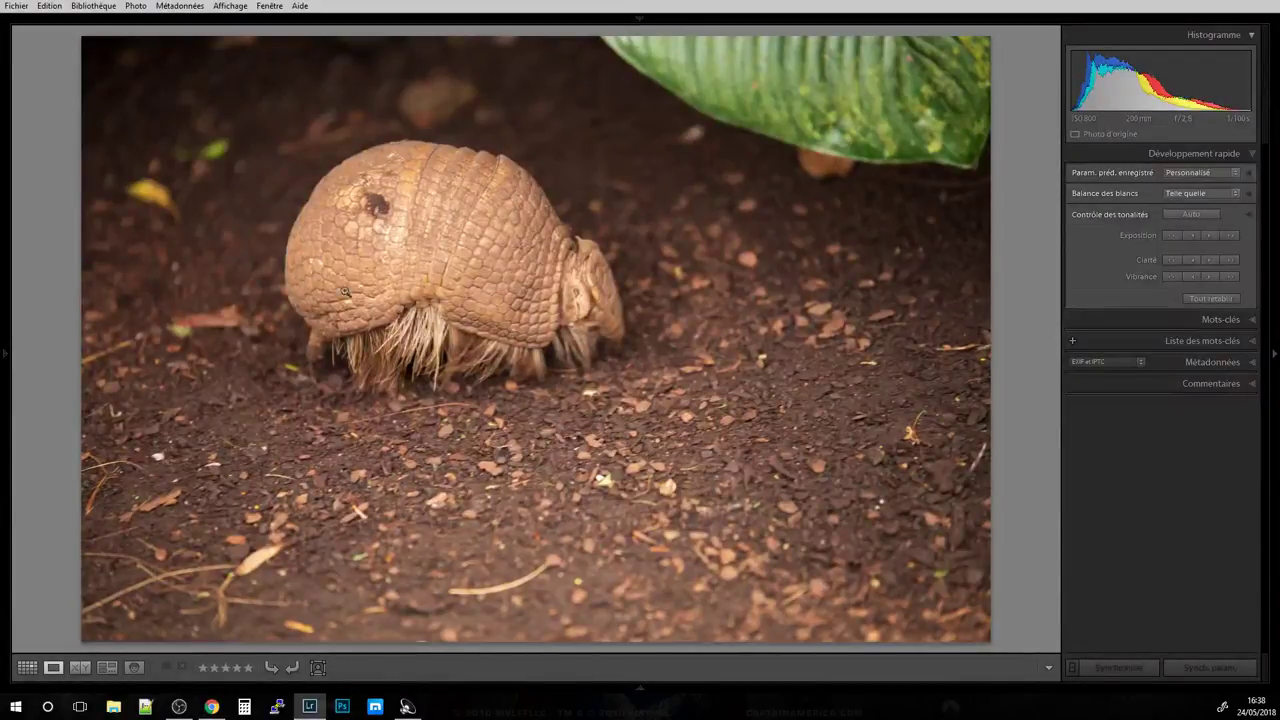
# Inspect the armadillo's head and shell at full magnification and return to the thumbnail grid.
pyautogui.click(548, 297)
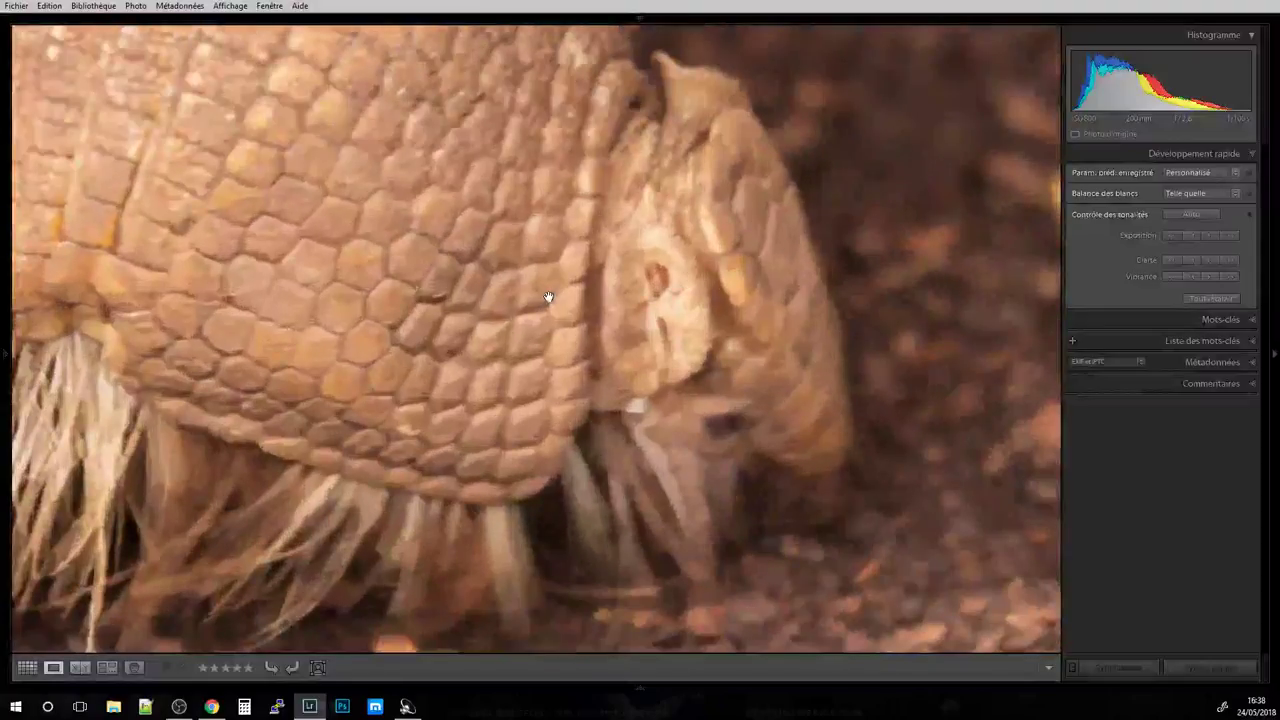
pyautogui.click(548, 297)
pyautogui.press('g')
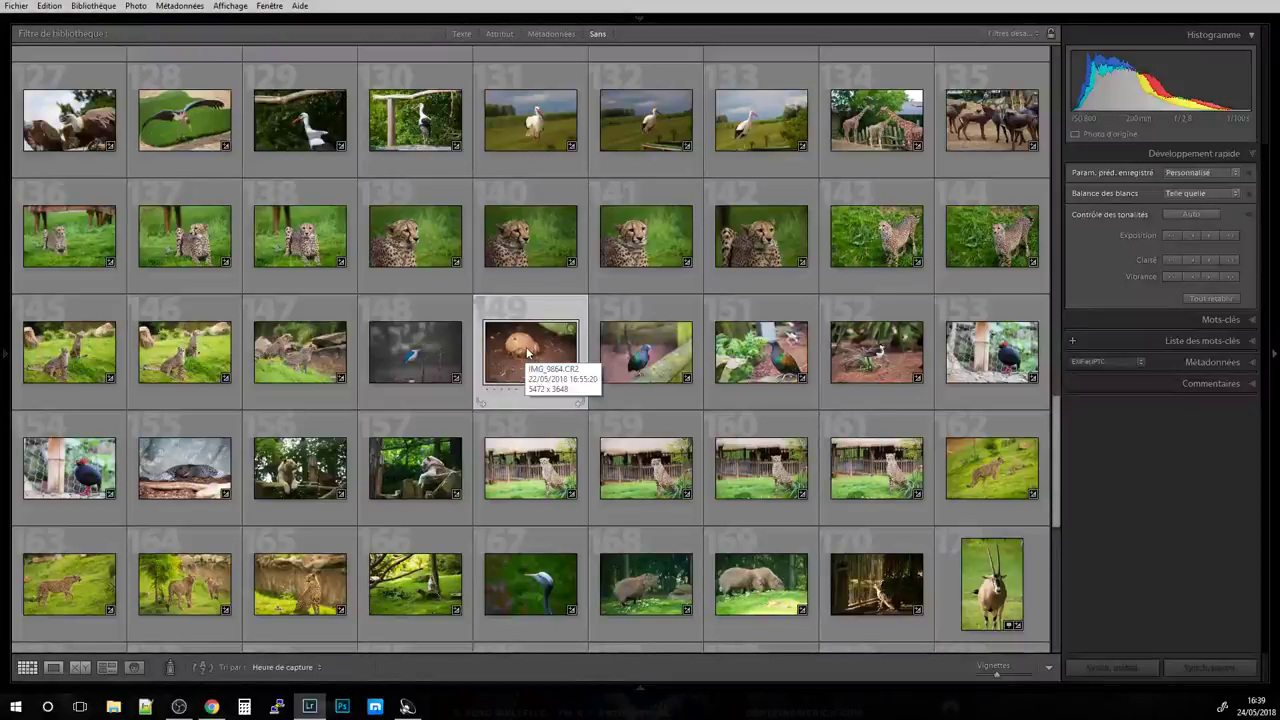
# Open the photo of the iridescent pigeon on the mossy log and examine its neck and breast plumage at full magnification.
pyautogui.doubleClick(632, 368)
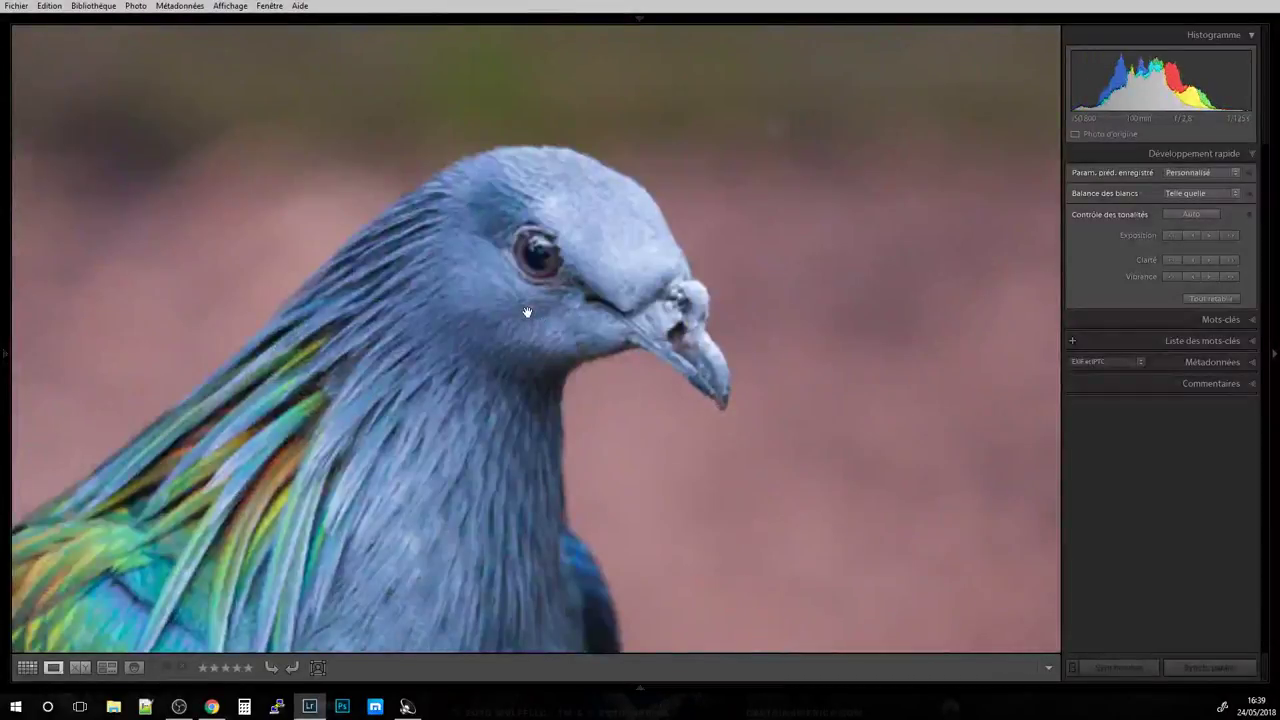
pyautogui.click(494, 332)
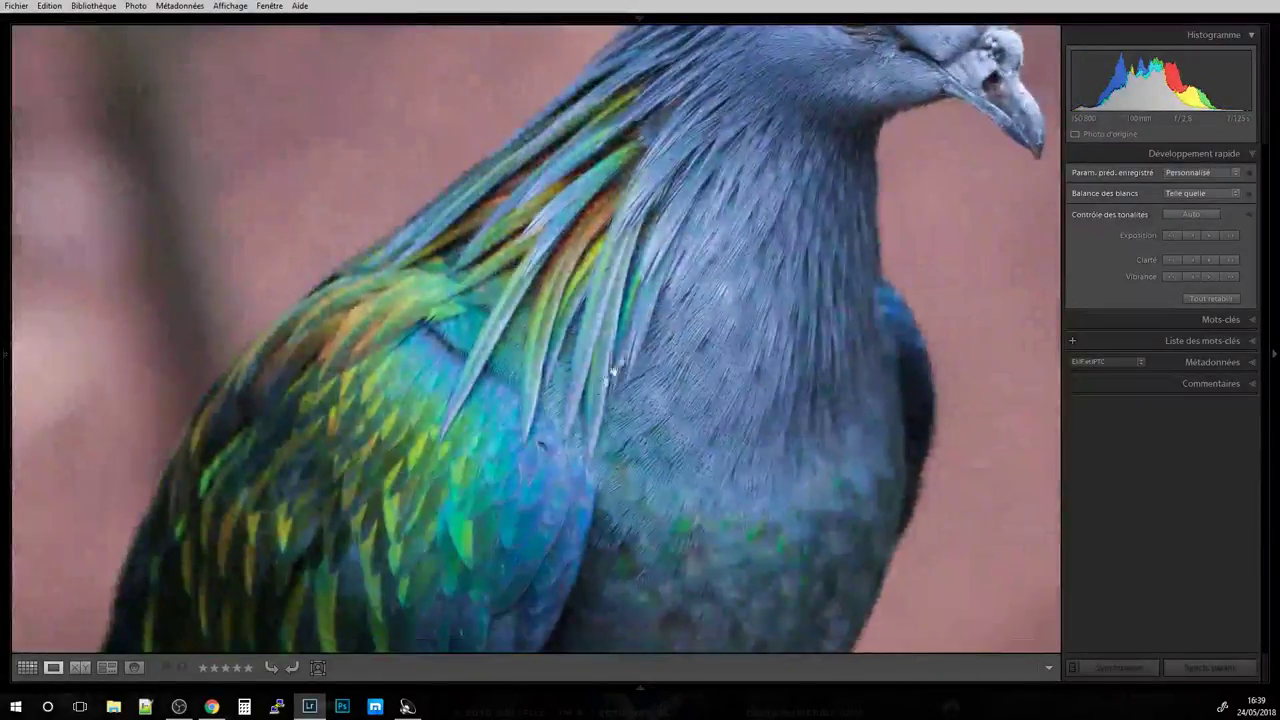
pyautogui.click(611, 371)
pyautogui.moveTo(583, 414); pyautogui.dragTo(612, 160)
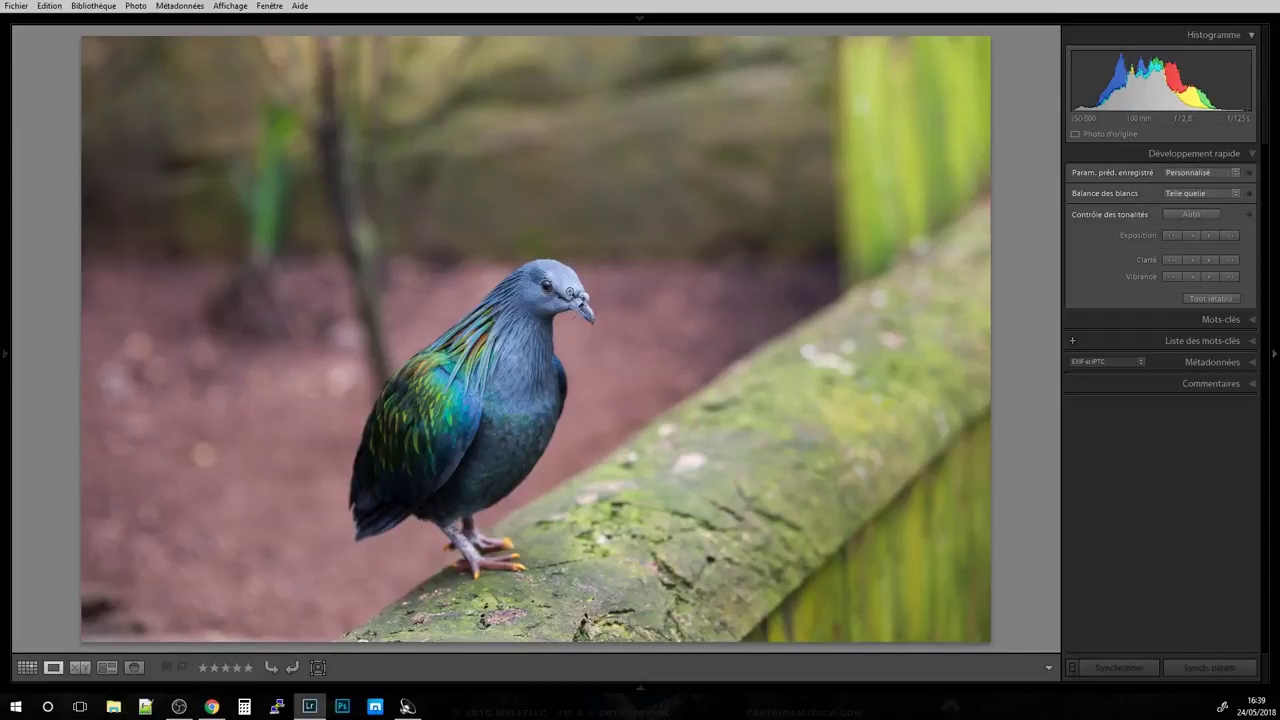
# Examine the log pigeon's wing feathers and head up close, and go back to the thumbnail grid.
pyautogui.click(408, 425)
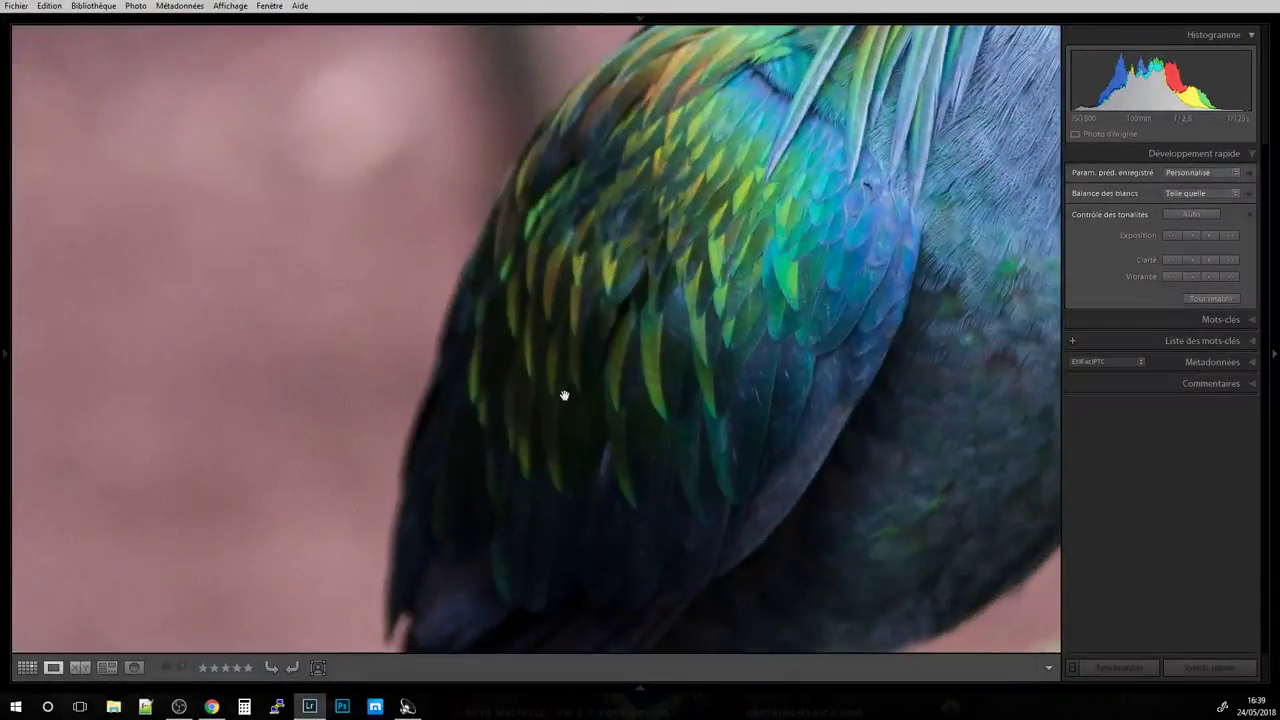
pyautogui.click(676, 325)
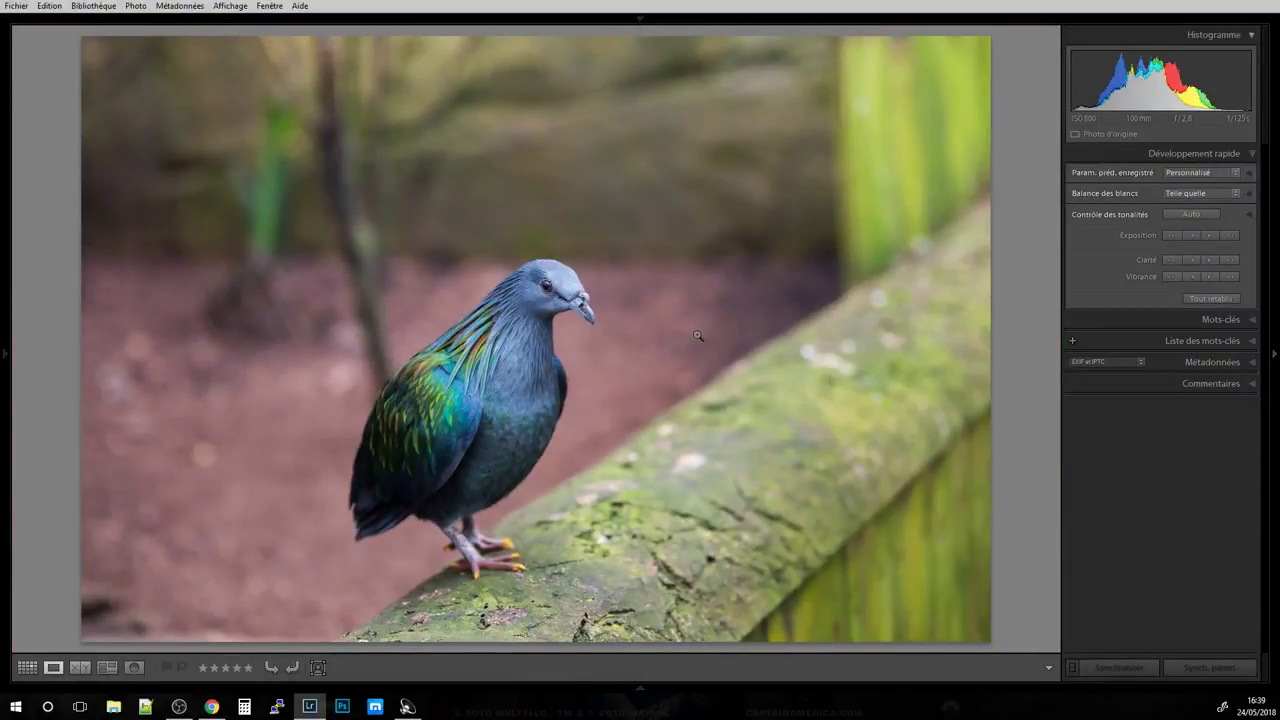
pyautogui.click(660, 300)
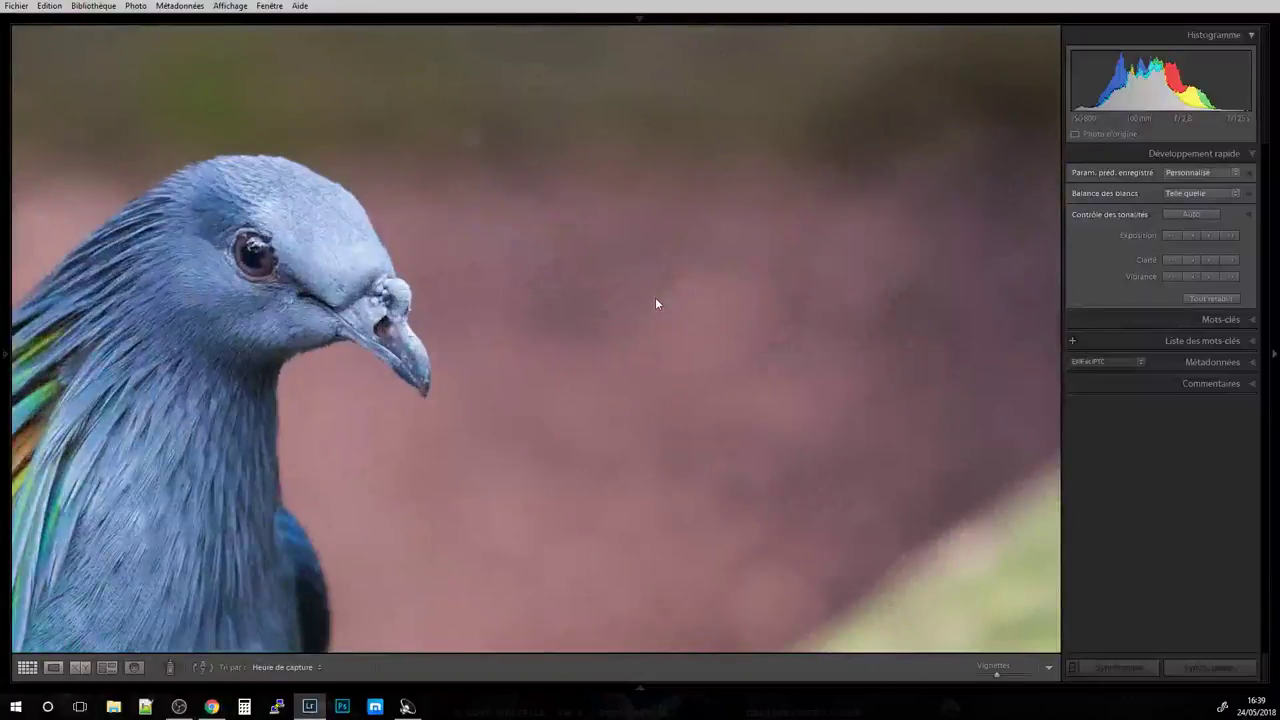
pyautogui.press('g')
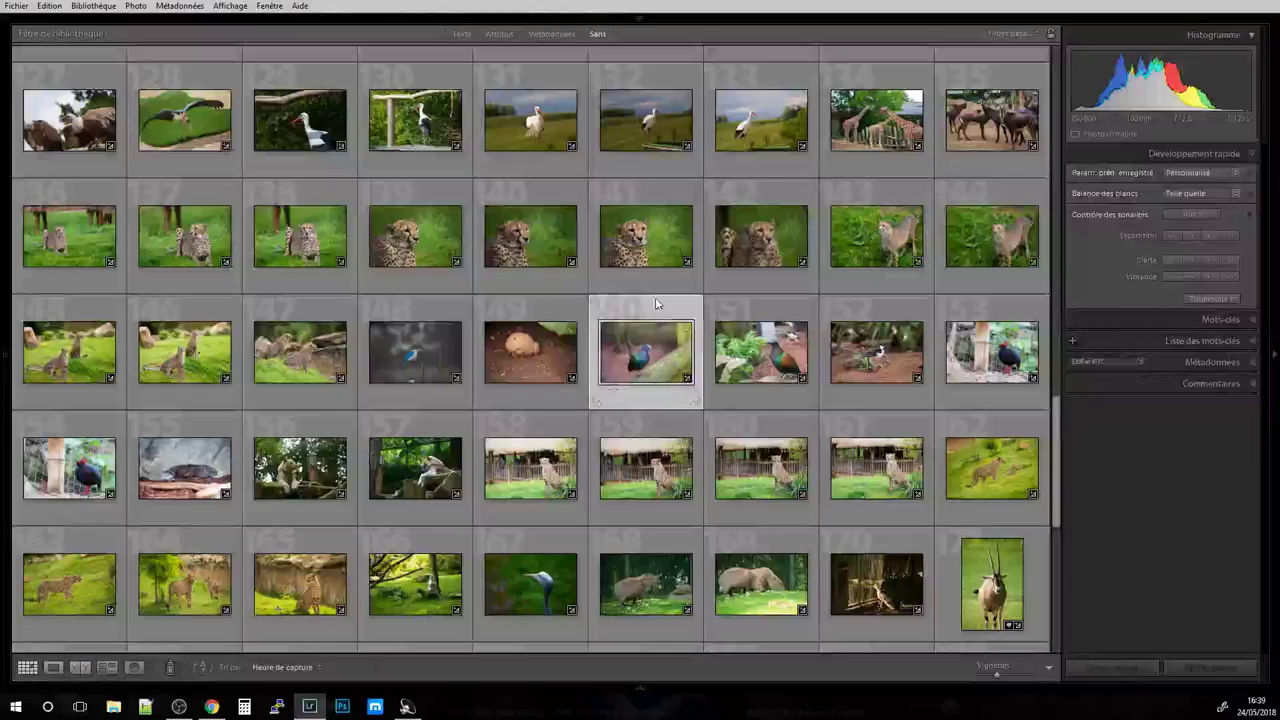
# Open the photo of the pigeon standing on a rock beside ferns and inspect its wing plumage at full magnification.
pyautogui.click(755, 350)
pyautogui.doubleClick(755, 350)
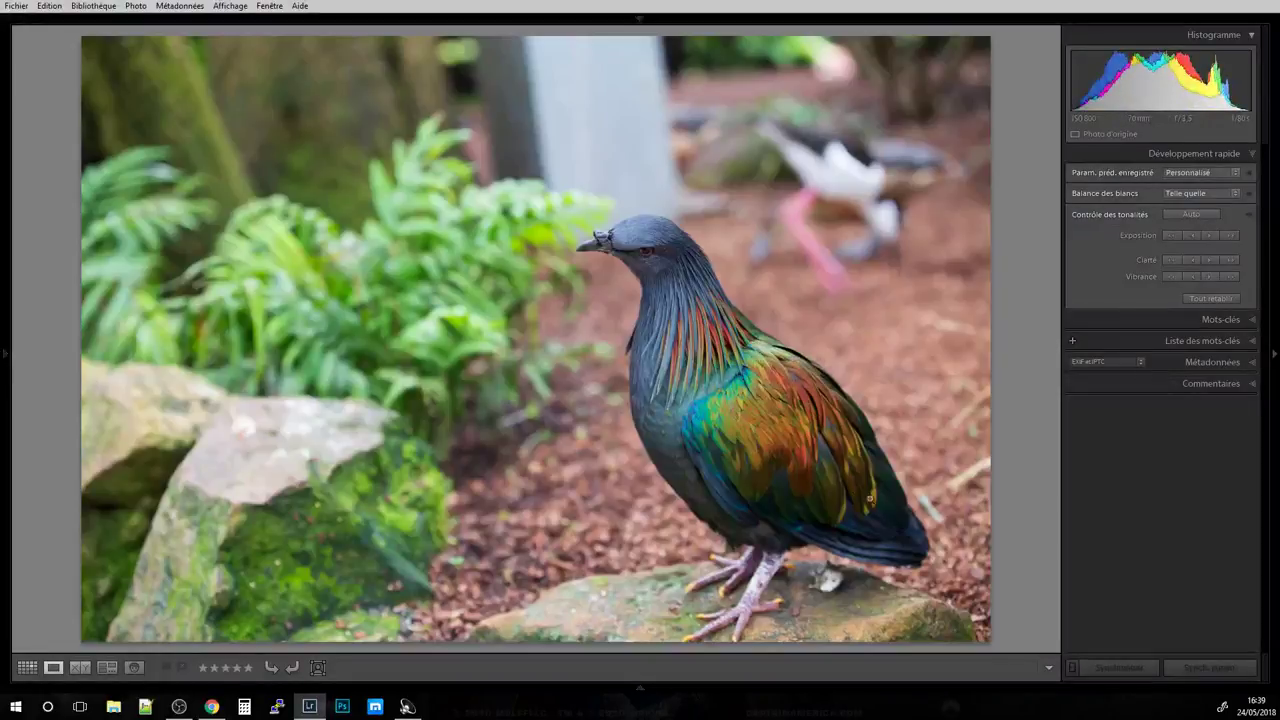
pyautogui.click(805, 432)
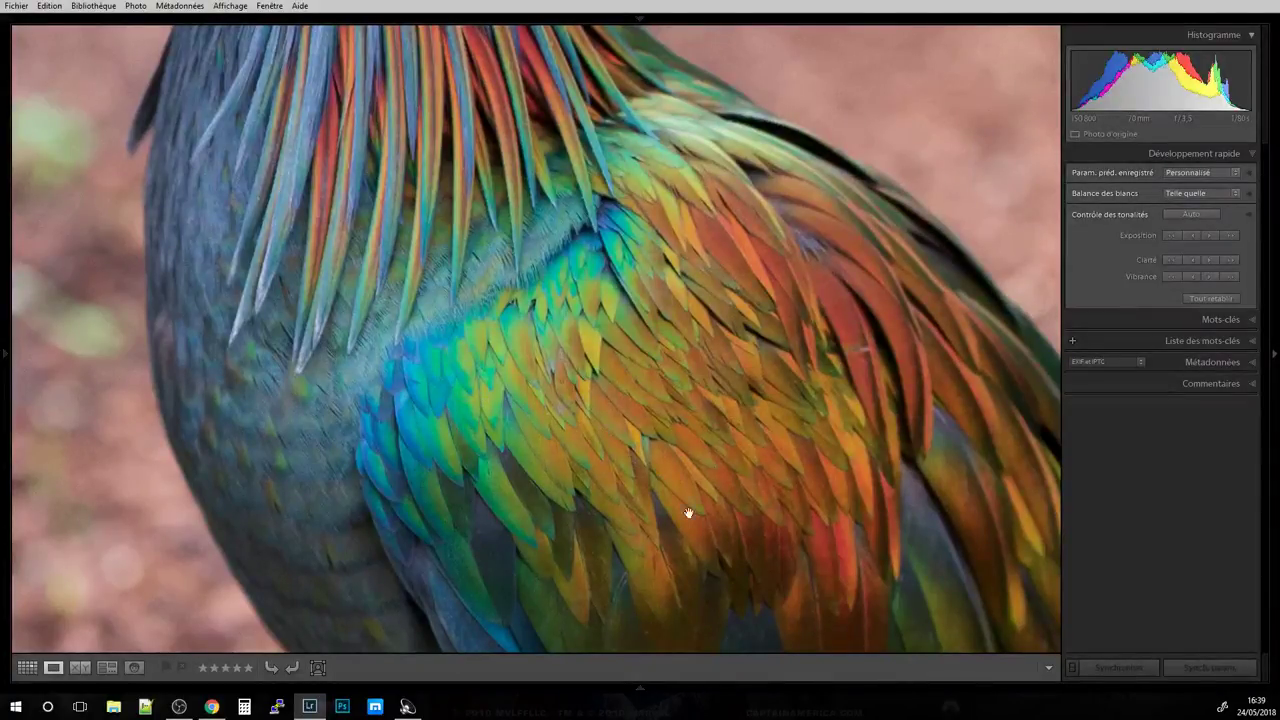
pyautogui.click(773, 313)
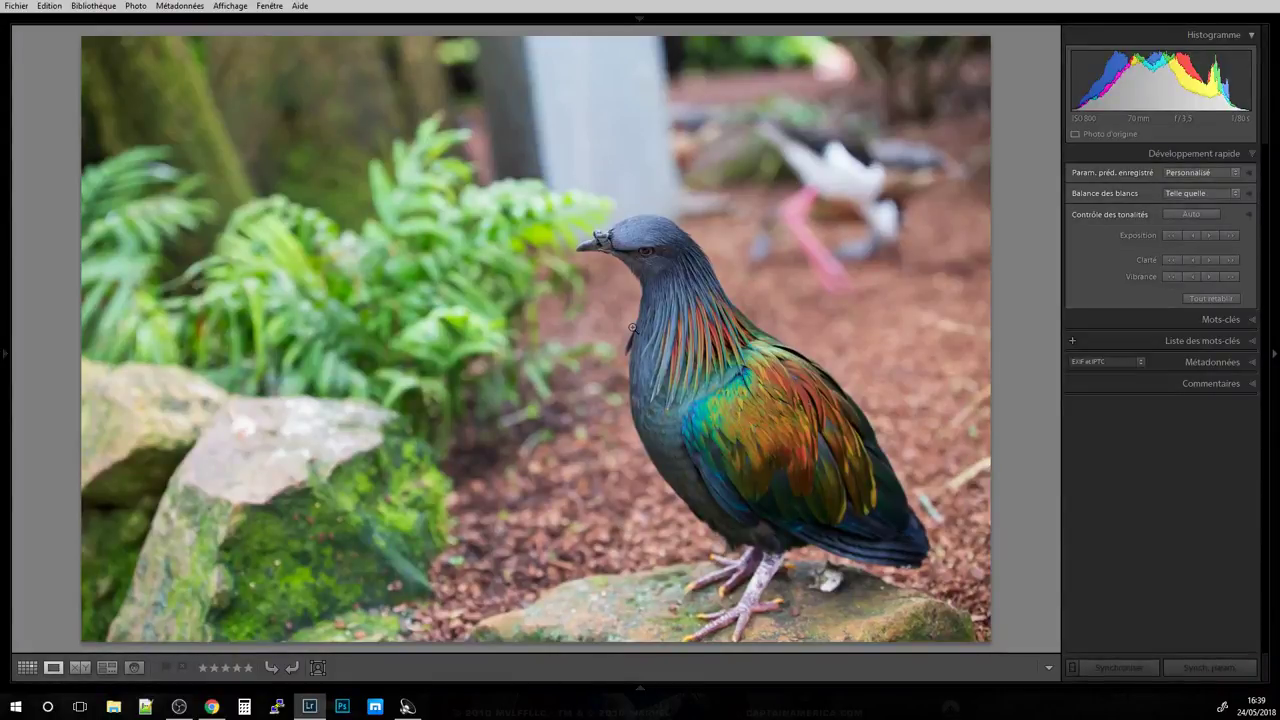
# Advance to the photo of the black-and-white wading bird and inspect its head and beak at full magnification.
pyautogui.press('Right')
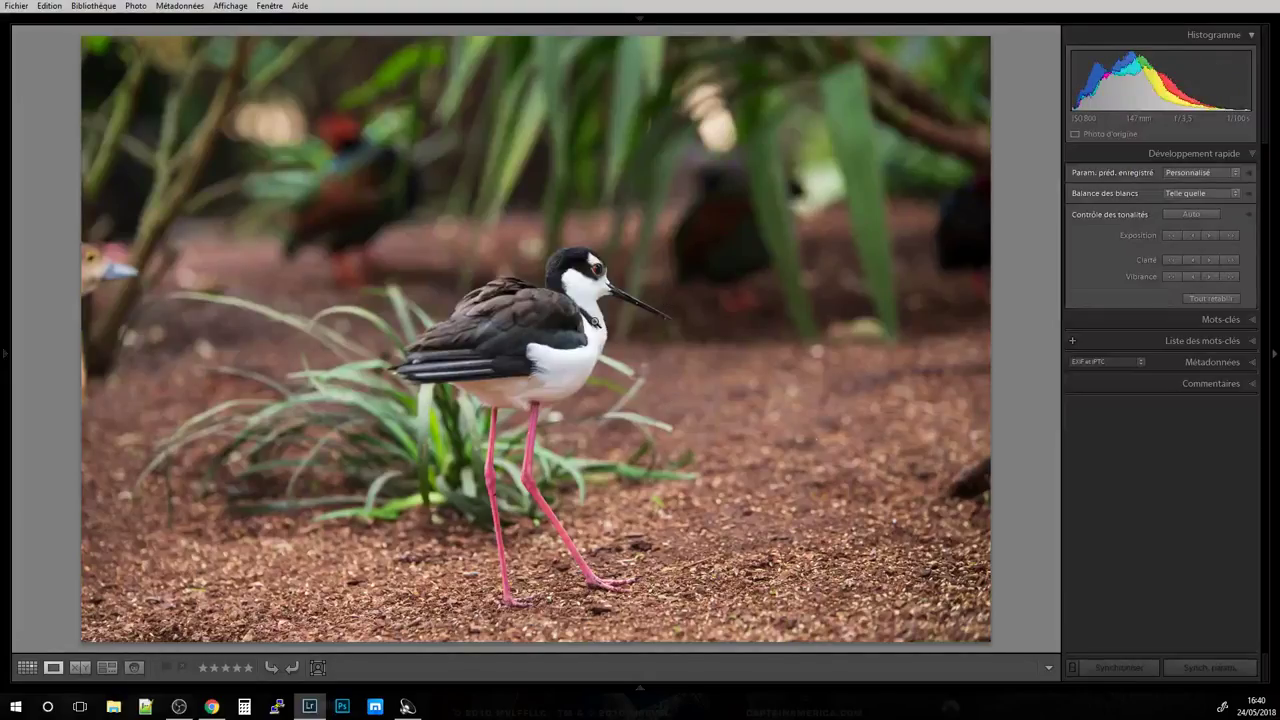
pyautogui.click(592, 320)
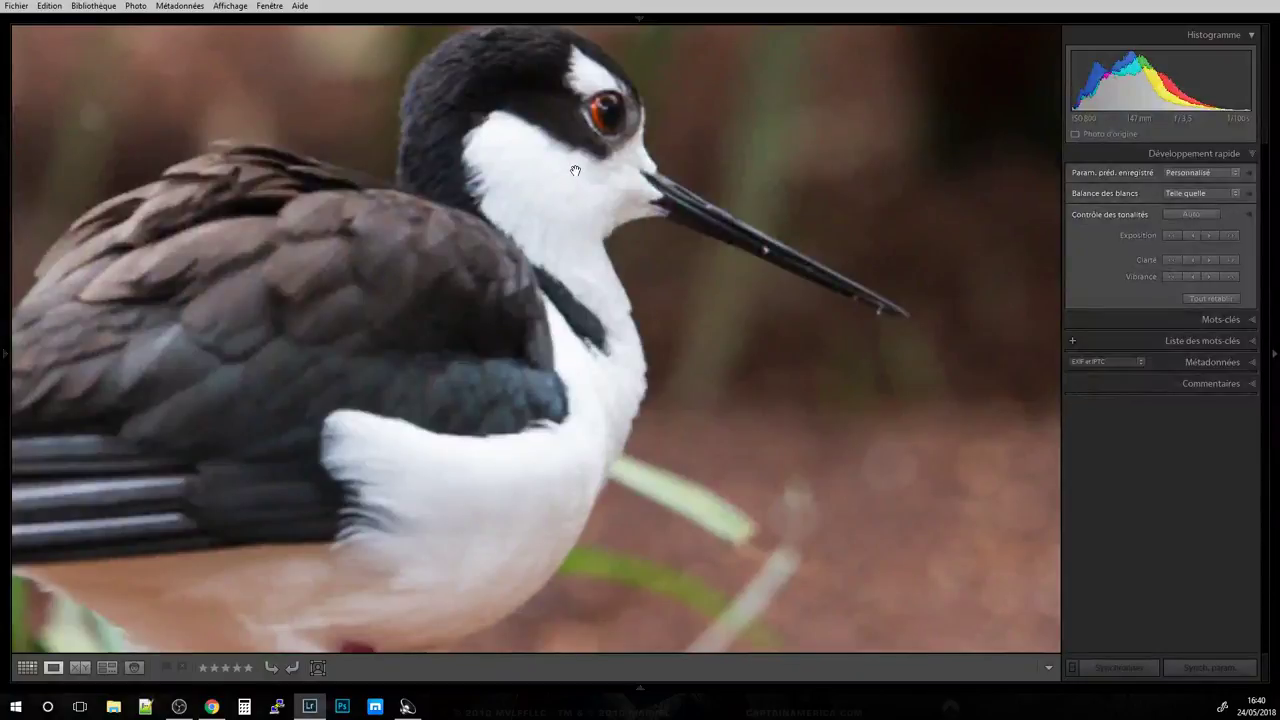
pyautogui.moveTo(577, 176); pyautogui.dragTo(578, 318)
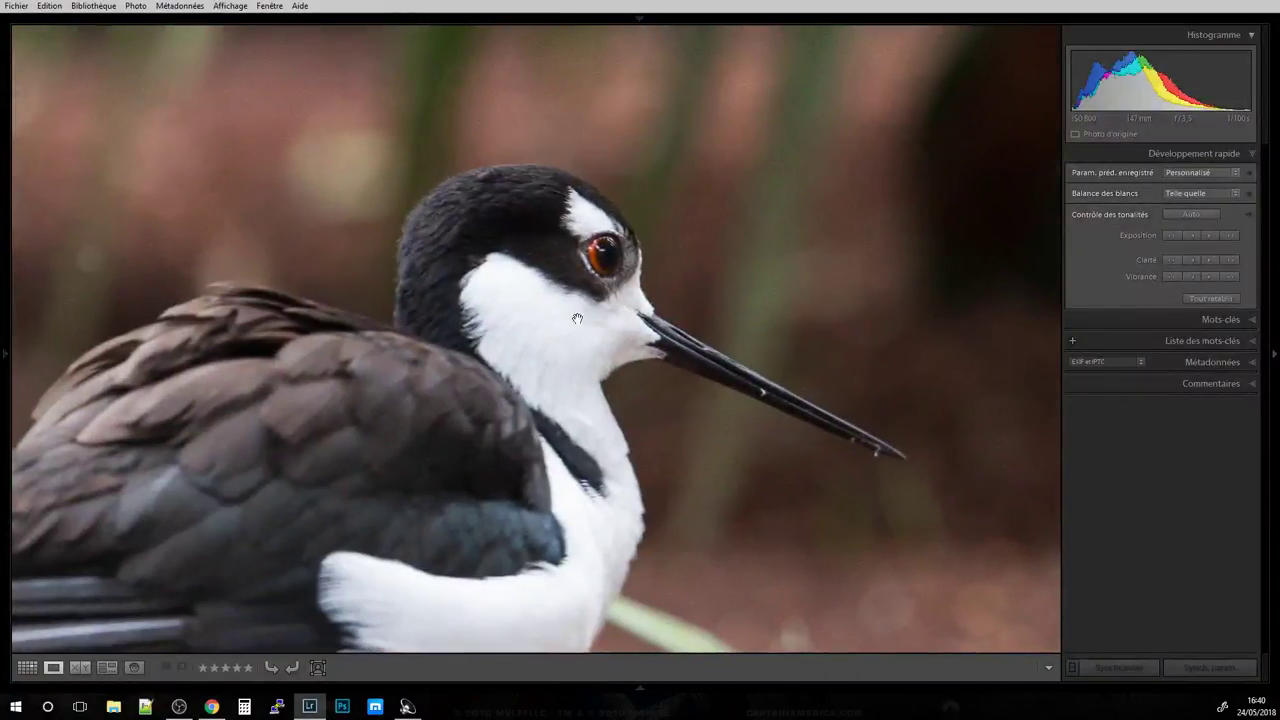
pyautogui.click(497, 335)
# View the two photos of the red-crested bird by the wire fence and check the second one's detail at full magnification.
pyautogui.press('Right')
pyautogui.press('Right')
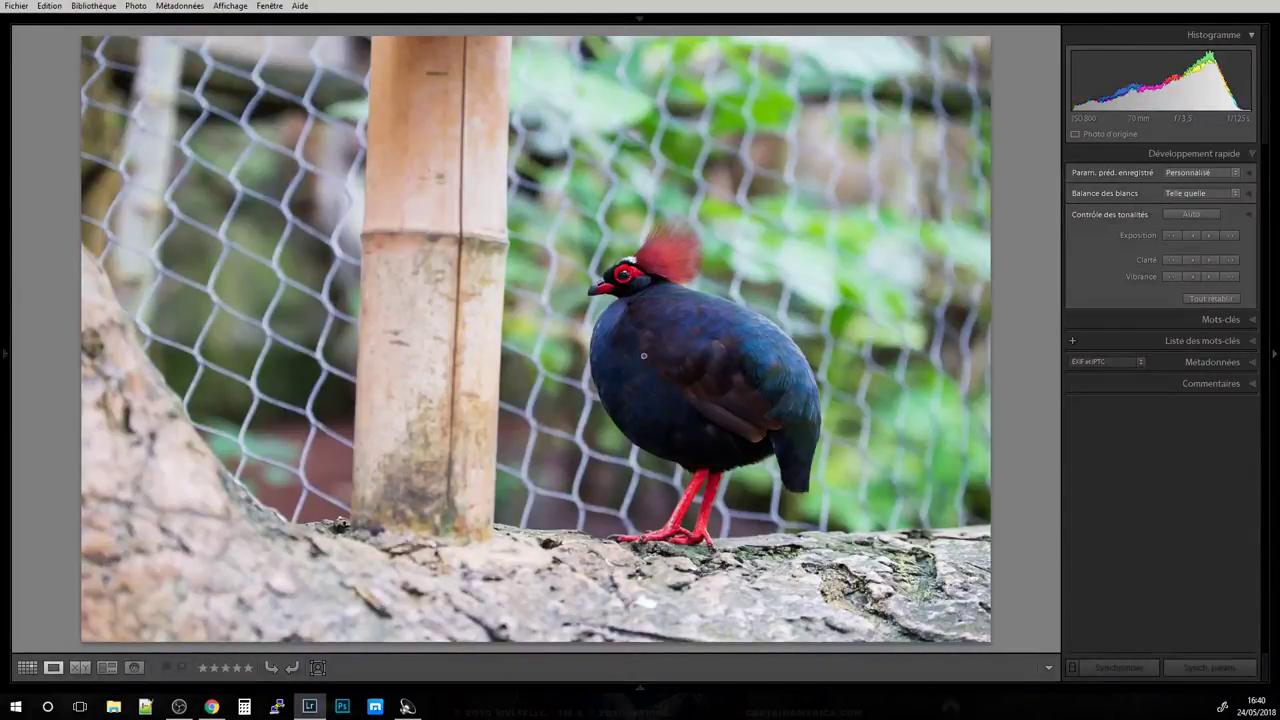
pyautogui.press('Right')
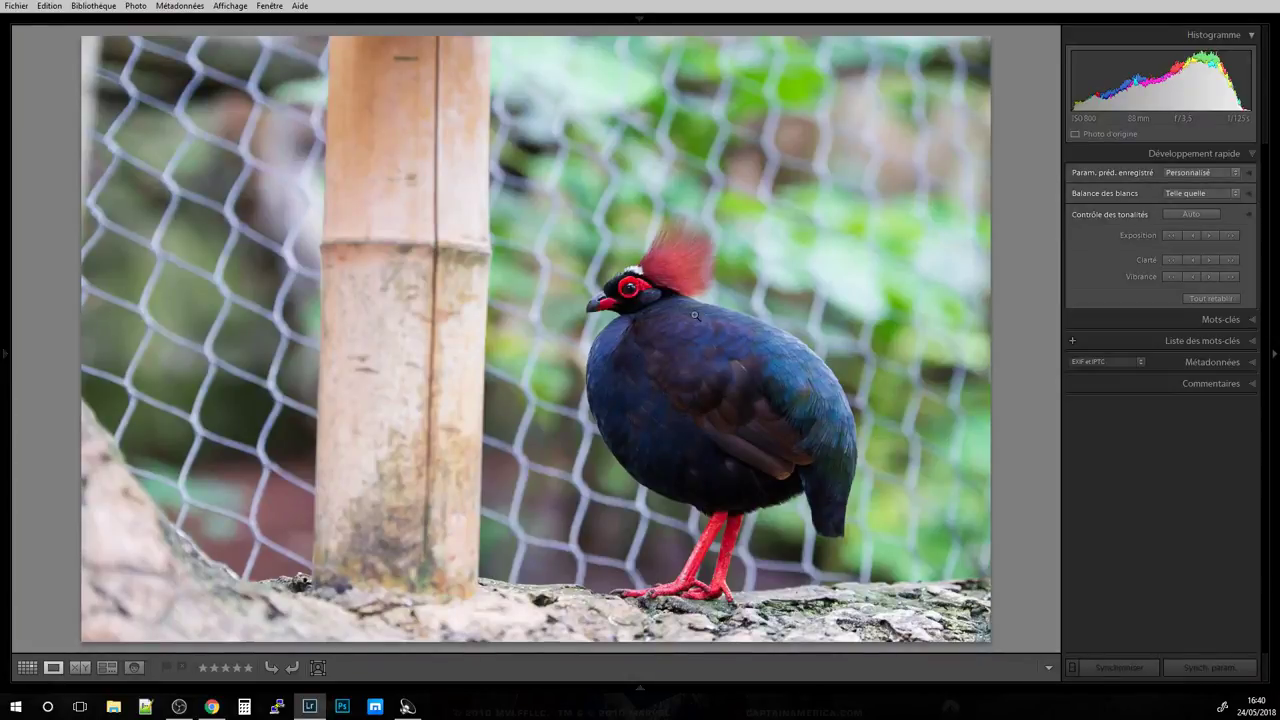
pyautogui.click(693, 343)
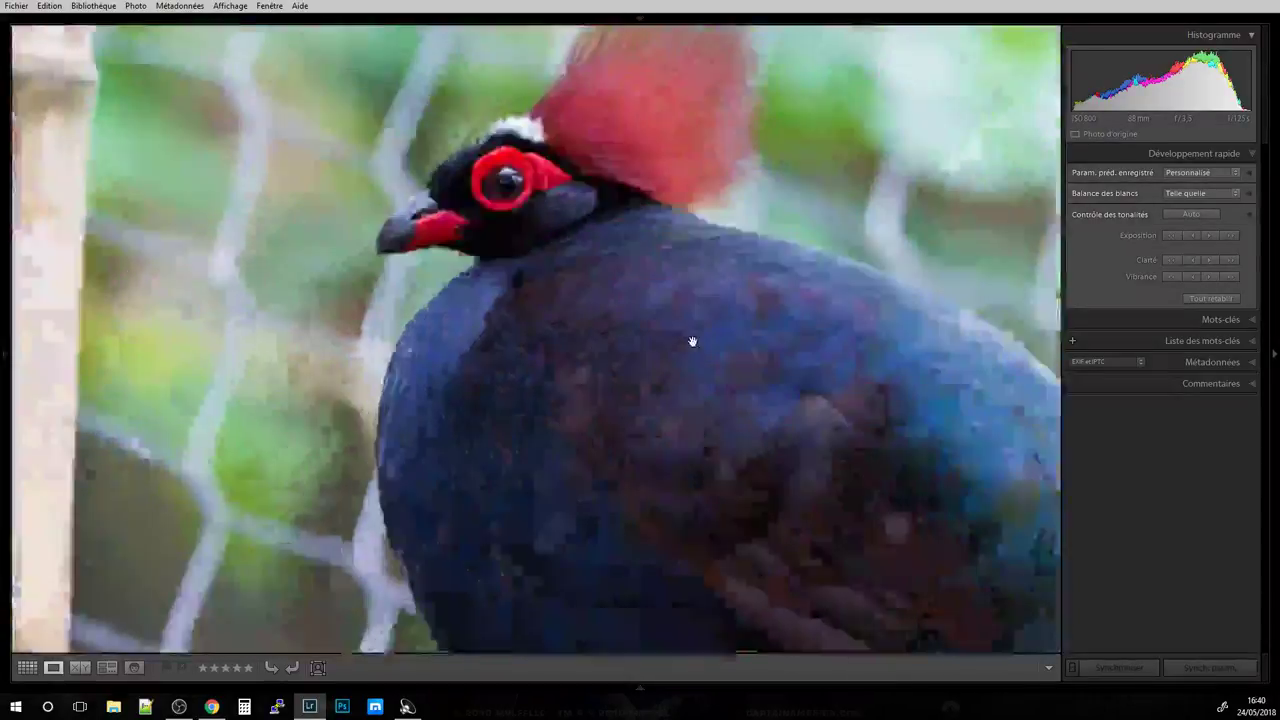
# View the porcupine photo and the right-facing white tiger photo, inspecting the tiger's head at full magnification.
pyautogui.press('Right')
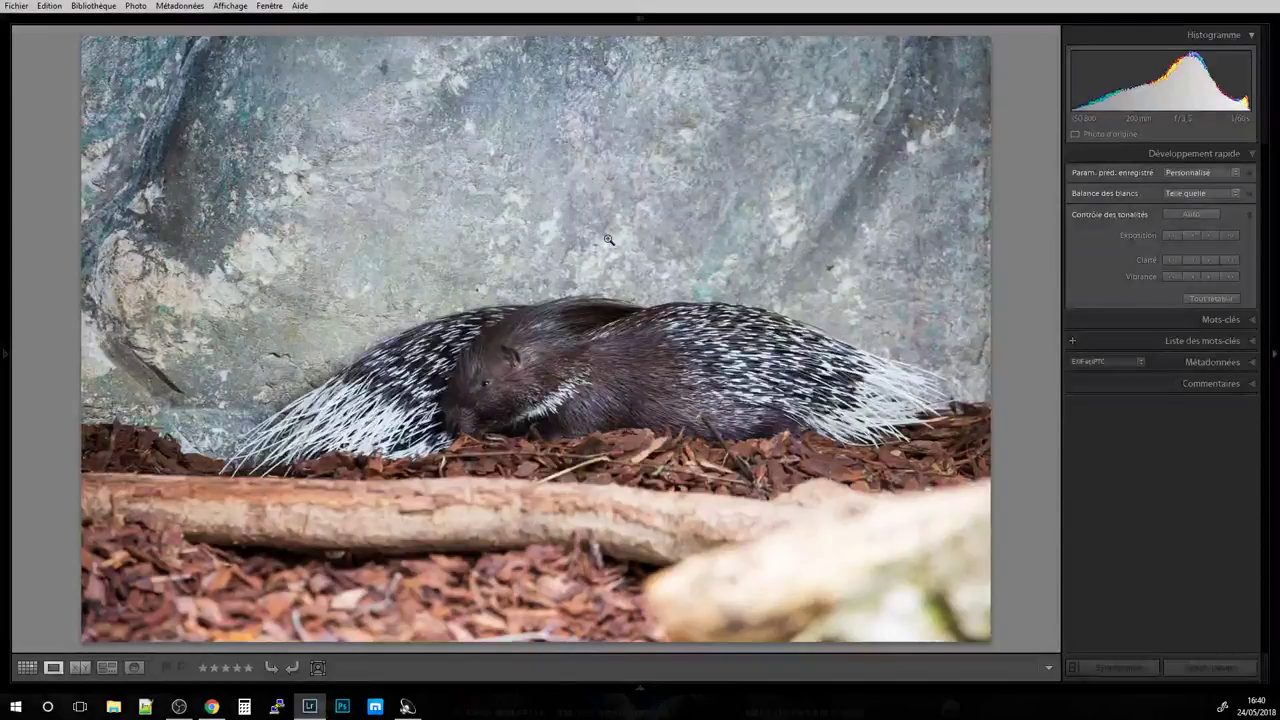
pyautogui.press('Right')
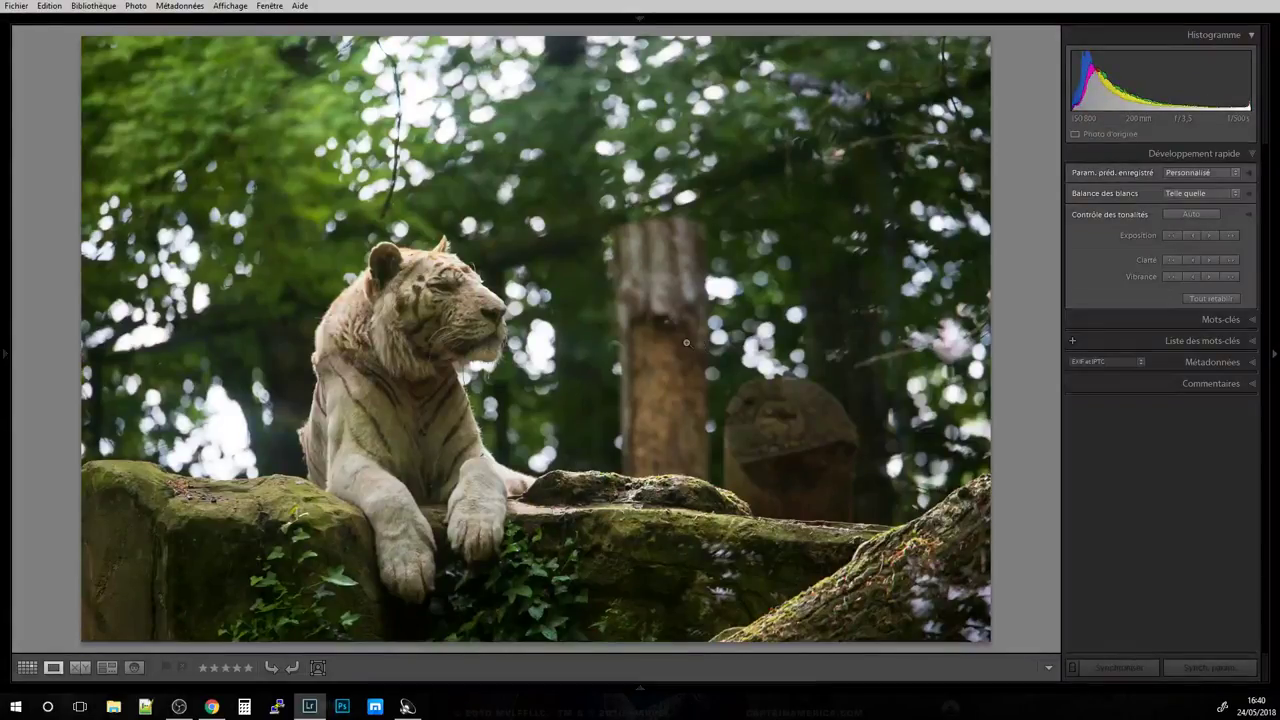
pyautogui.click(449, 290)
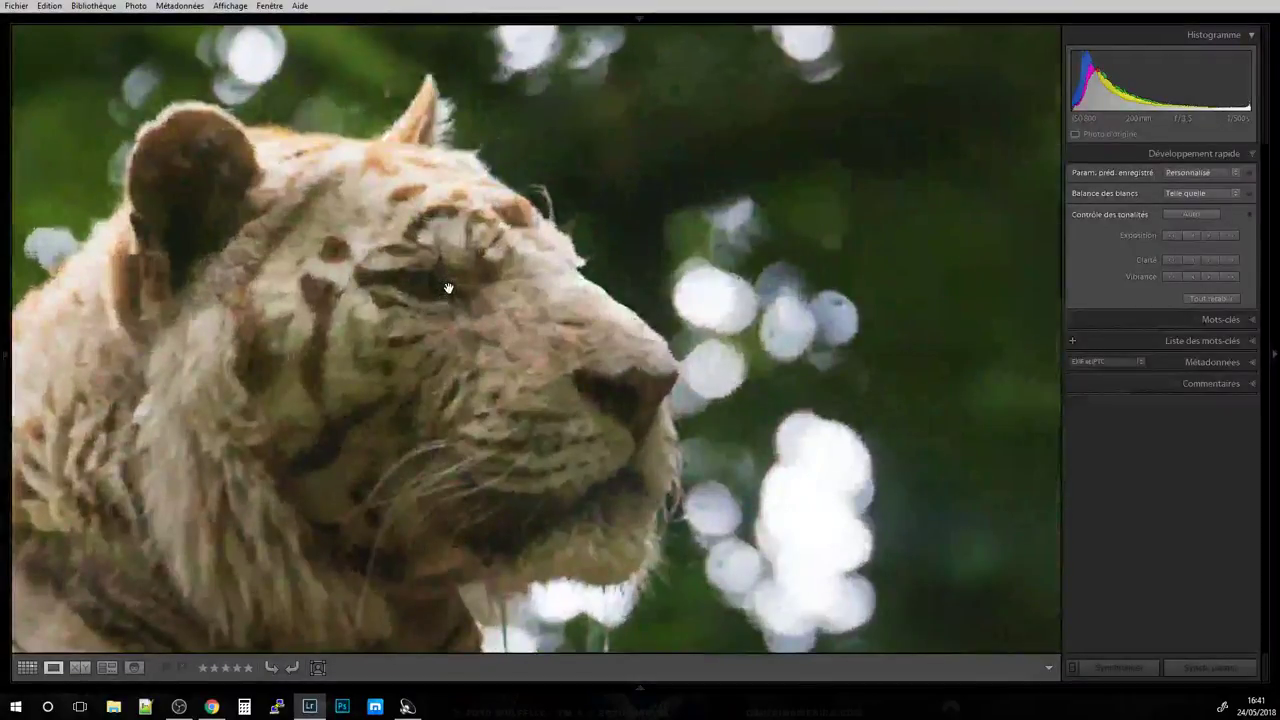
pyautogui.click(530, 347)
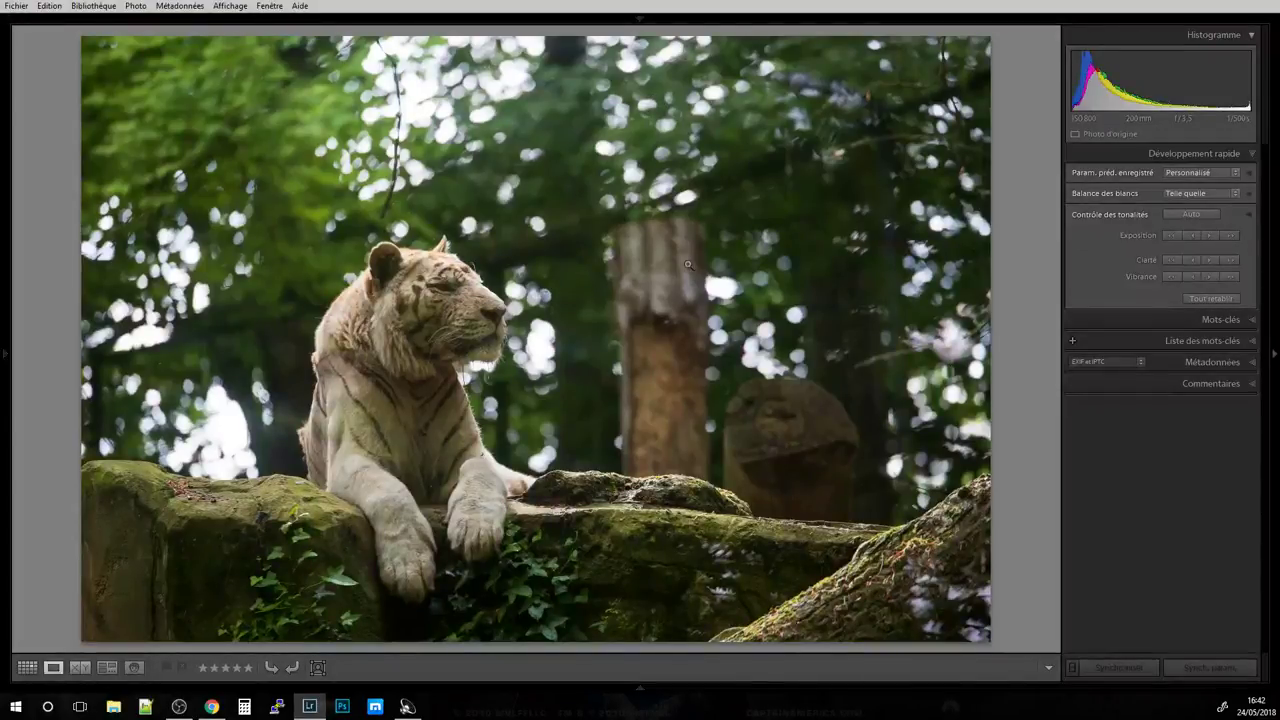
pyautogui.click(426, 291)
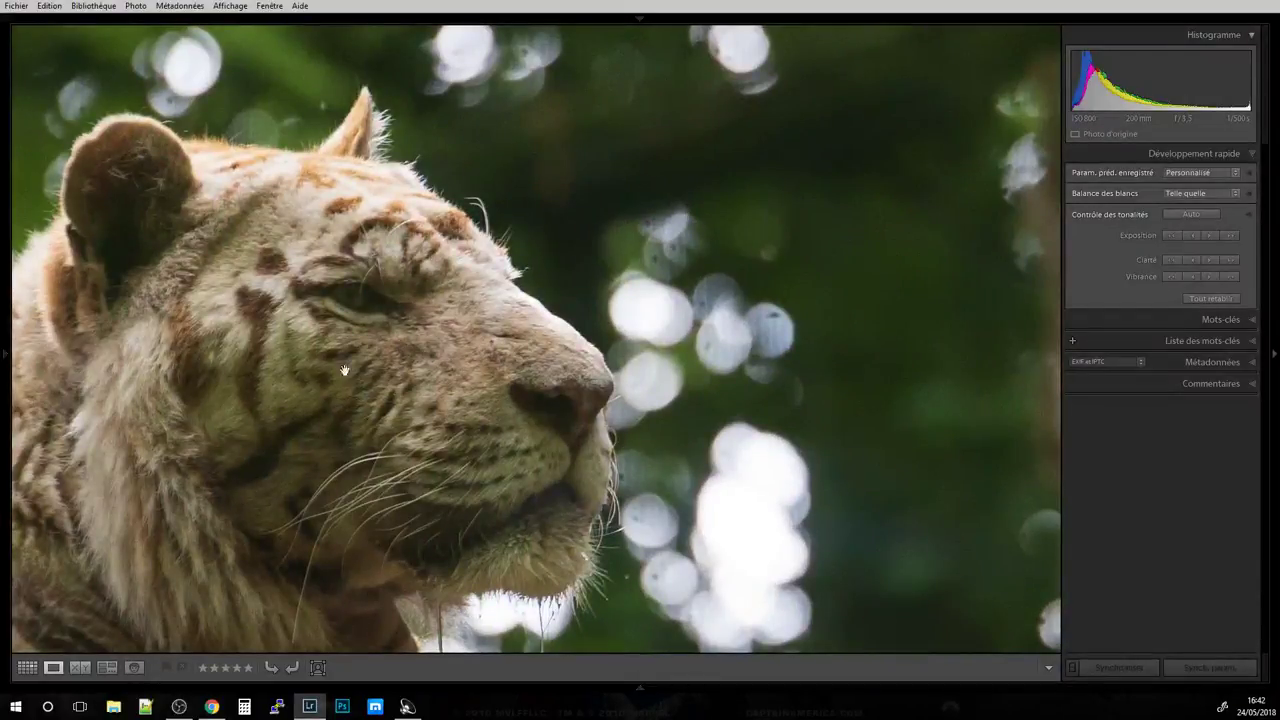
pyautogui.click(350, 250)
# Advance to the photo of the left-facing white tiger on the rocks and inspect its head at full magnification.
pyautogui.press('Right')
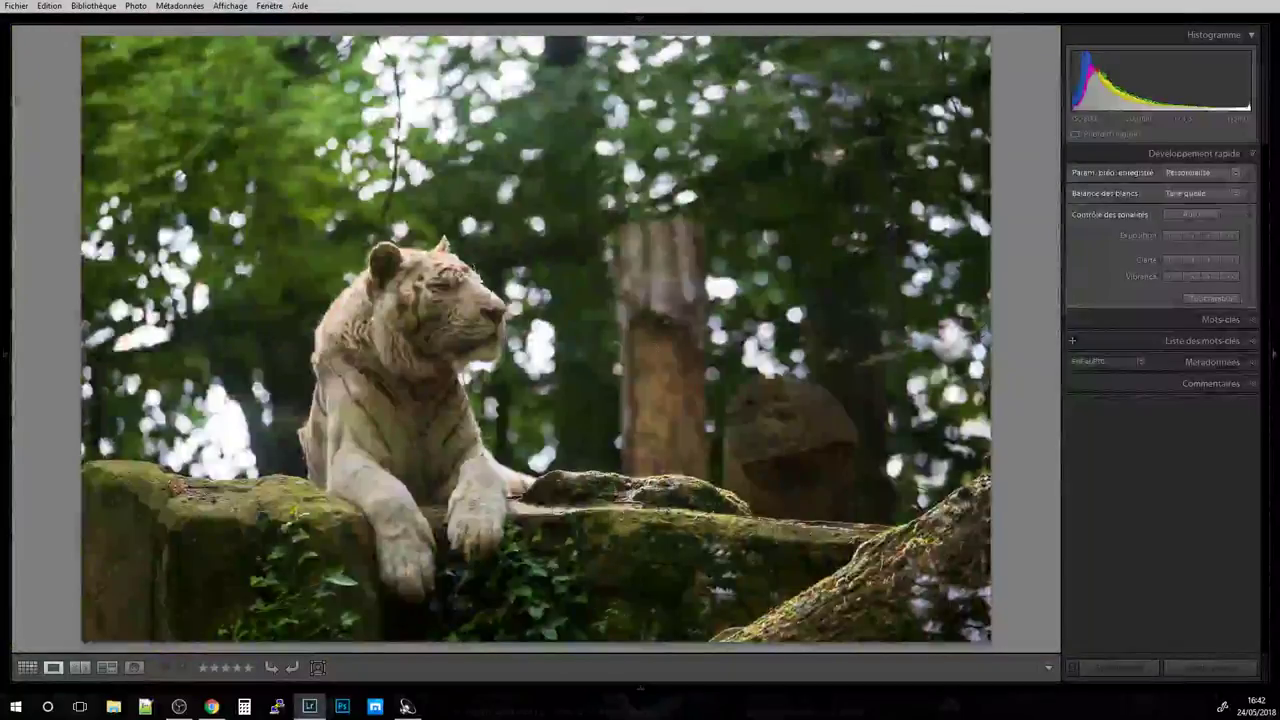
pyautogui.press('Right')
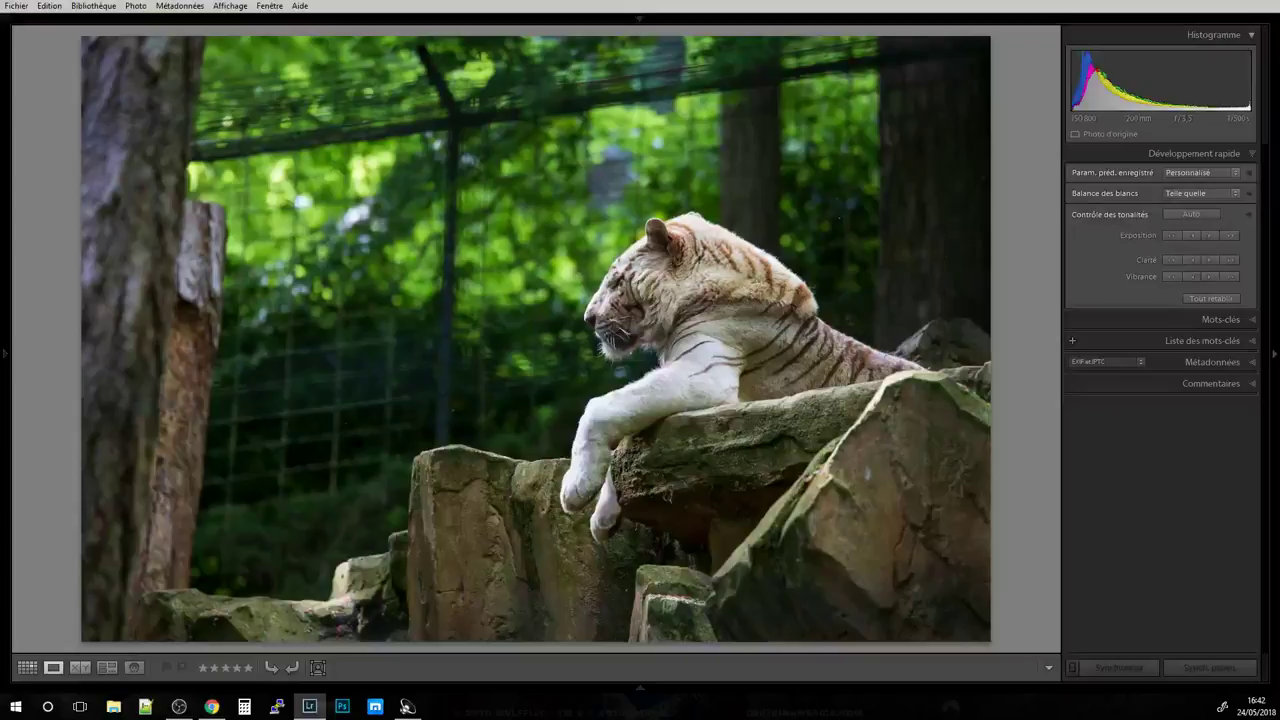
pyautogui.click(640, 292)
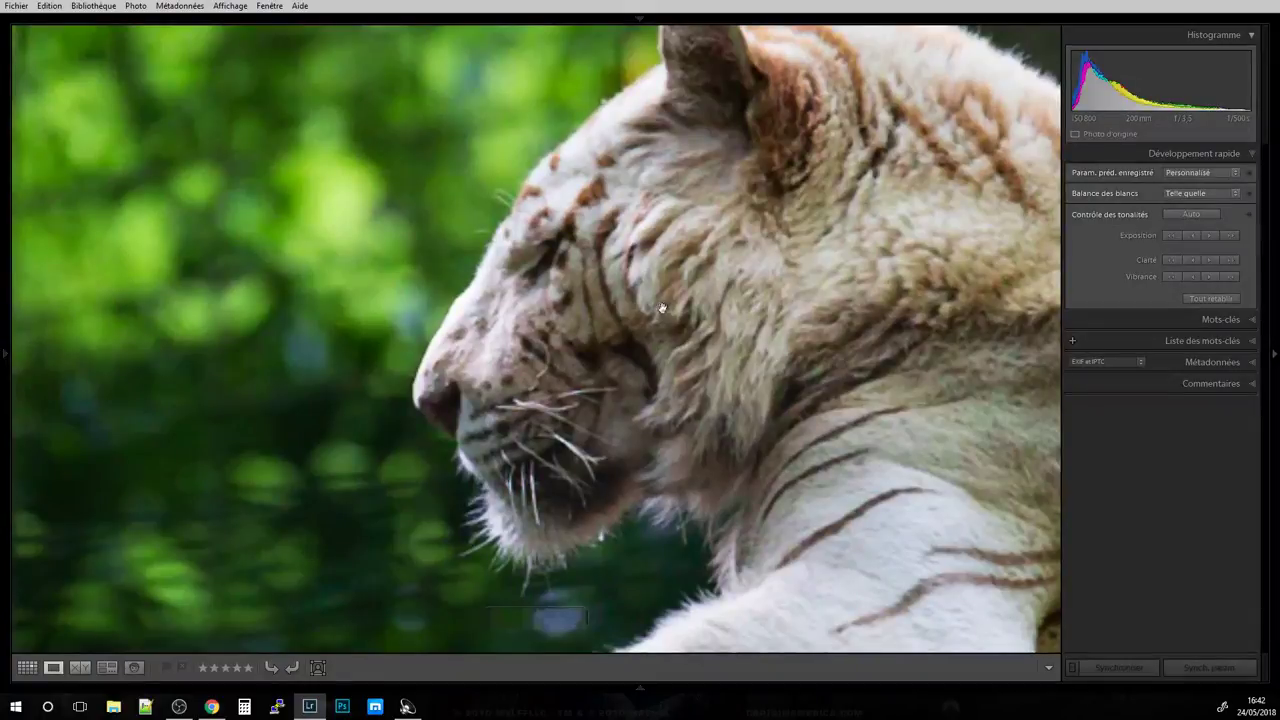
pyautogui.moveTo(605, 335); pyautogui.dragTo(758, 211)
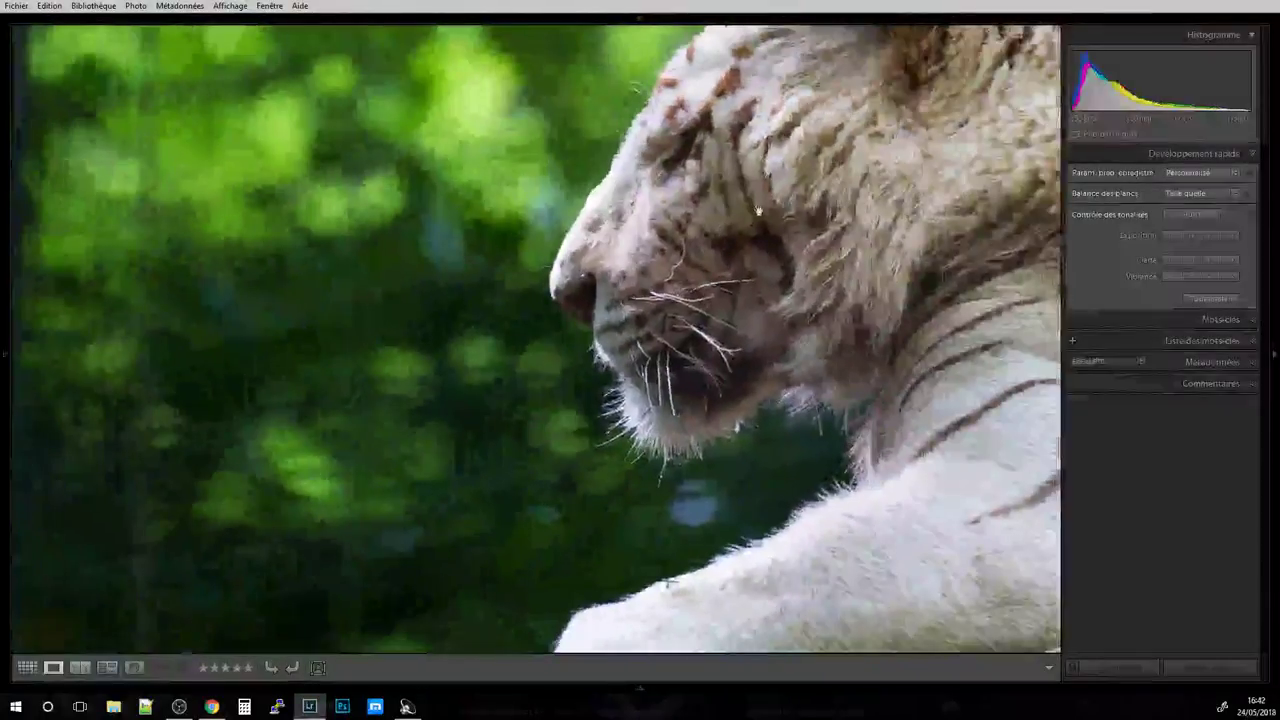
pyautogui.click(758, 211)
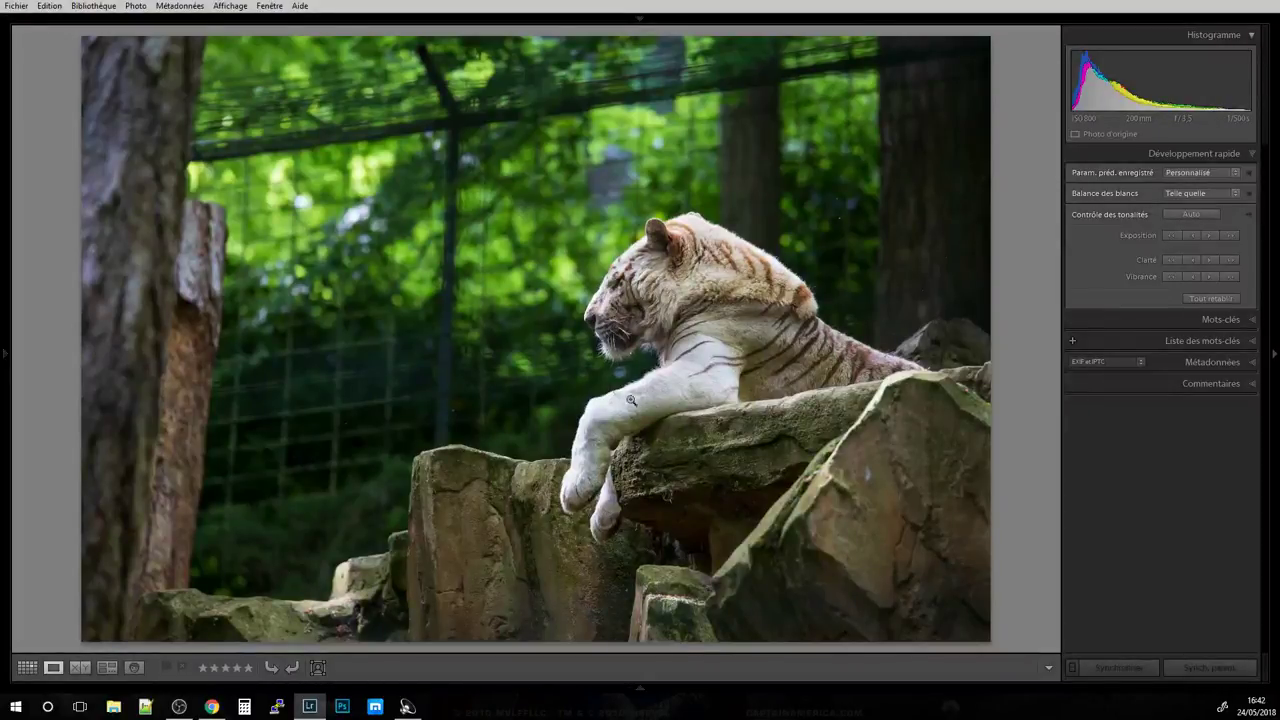
# Examine the dark wire-fence background of the left-facing tiger photo at full magnification and return to the thumbnail grid.
pyautogui.click(350, 391)
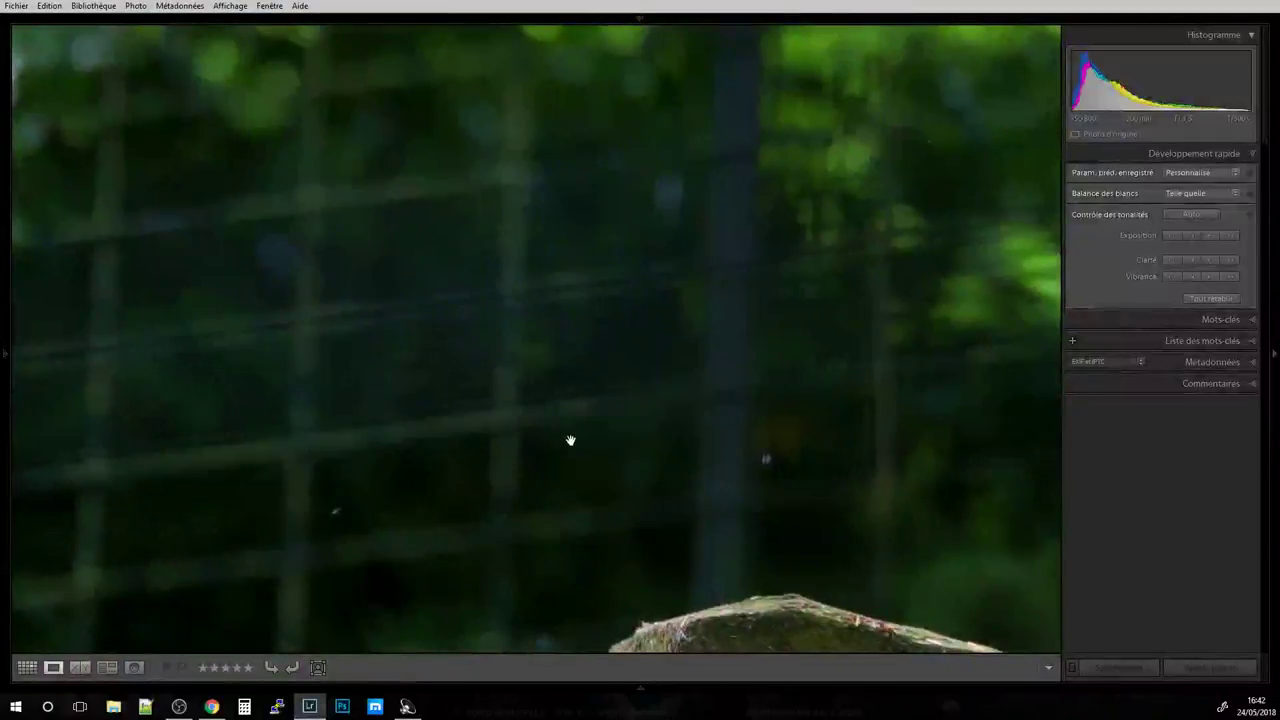
pyautogui.click(429, 437)
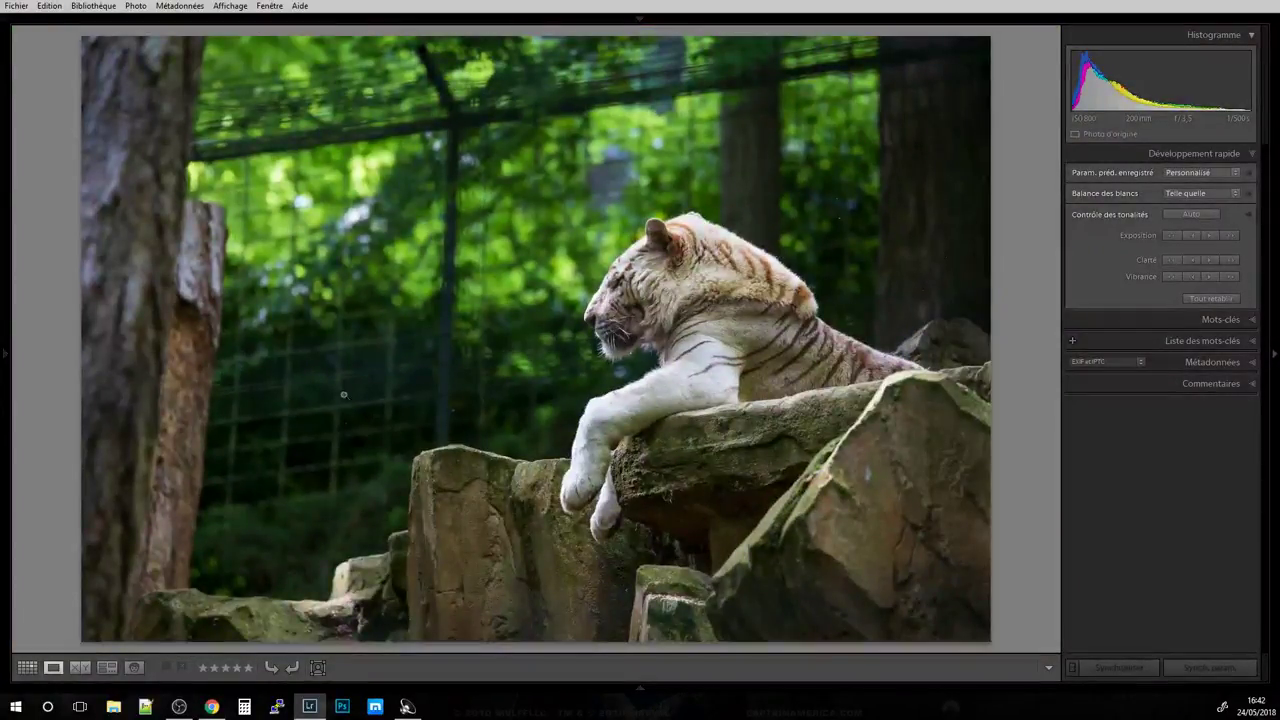
pyautogui.click(343, 395)
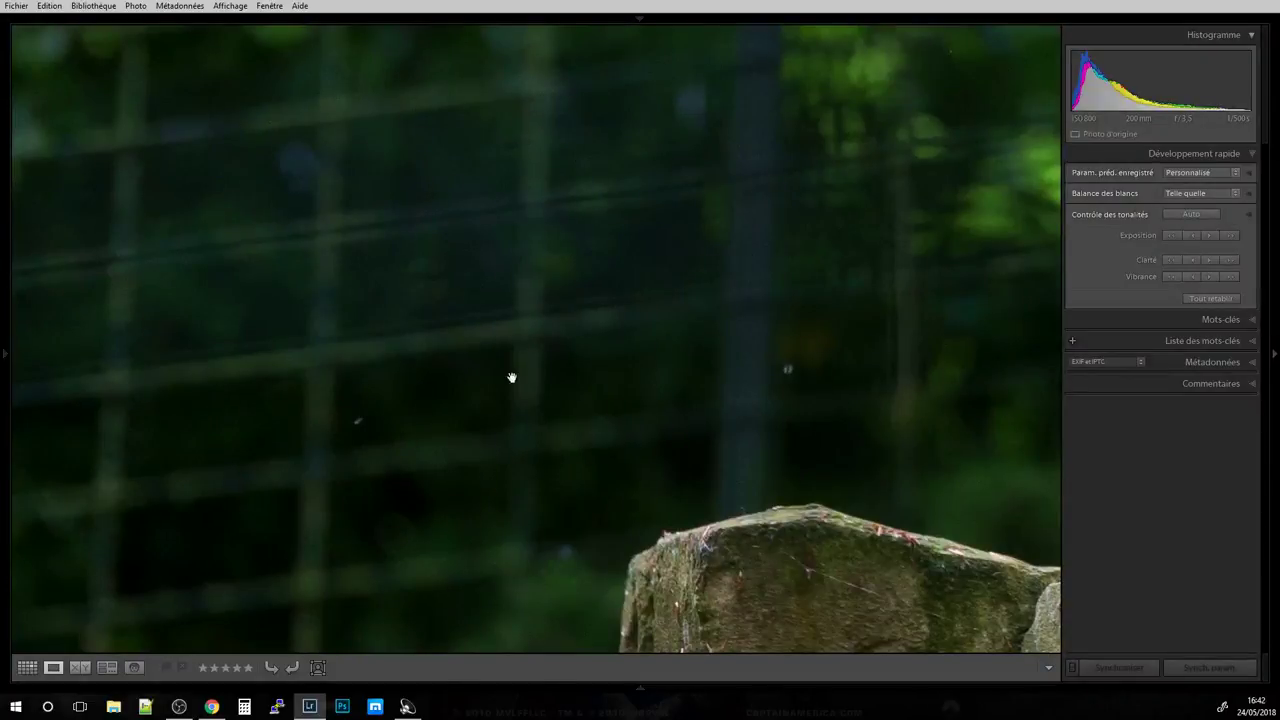
pyautogui.click(511, 377)
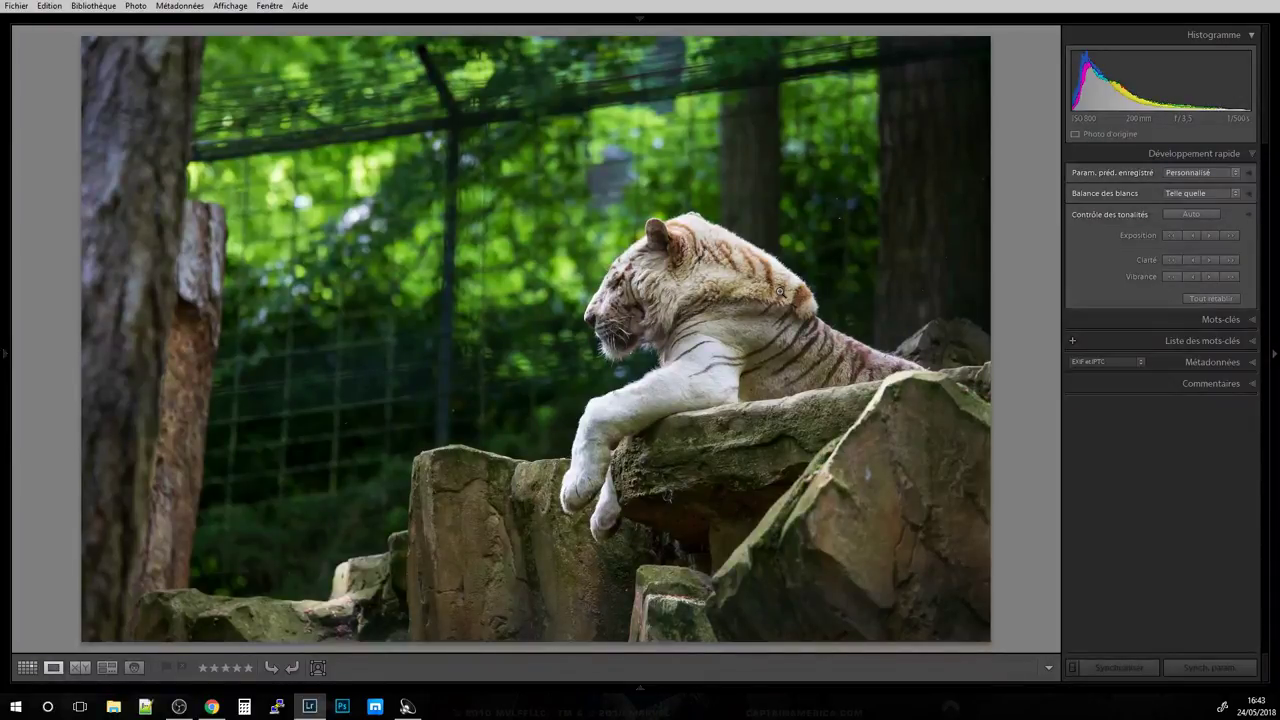
pyautogui.click(700, 293)
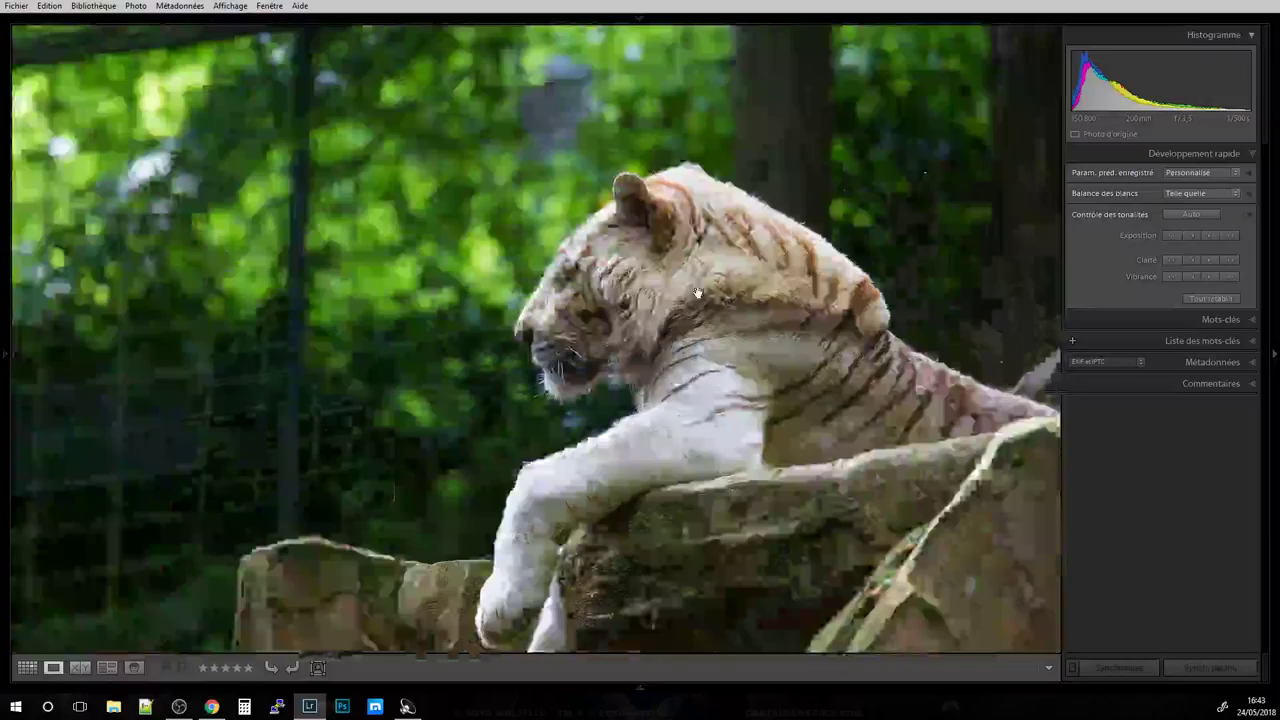
pyautogui.press('g')
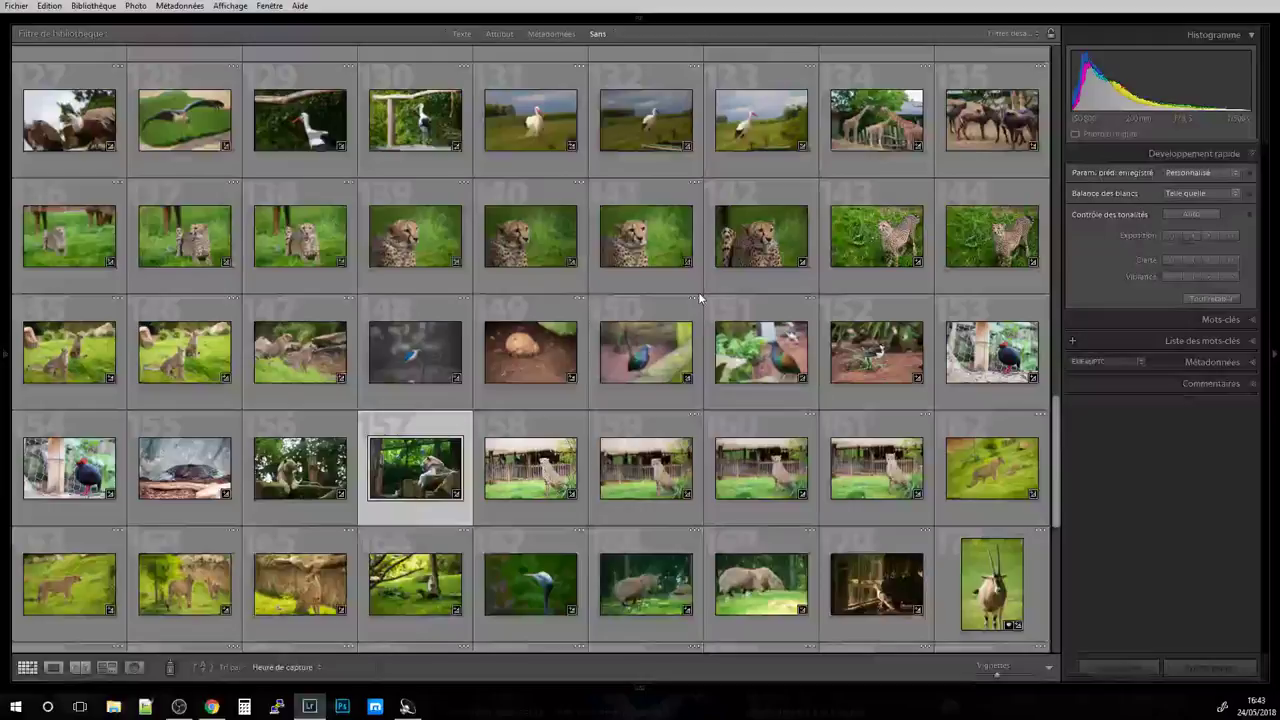
# Open the first photo of the cheetah sitting in front of the wooden fence and view it enlarged.
pyautogui.press('Right')
pyautogui.press('e')
pyautogui.click(628, 346)
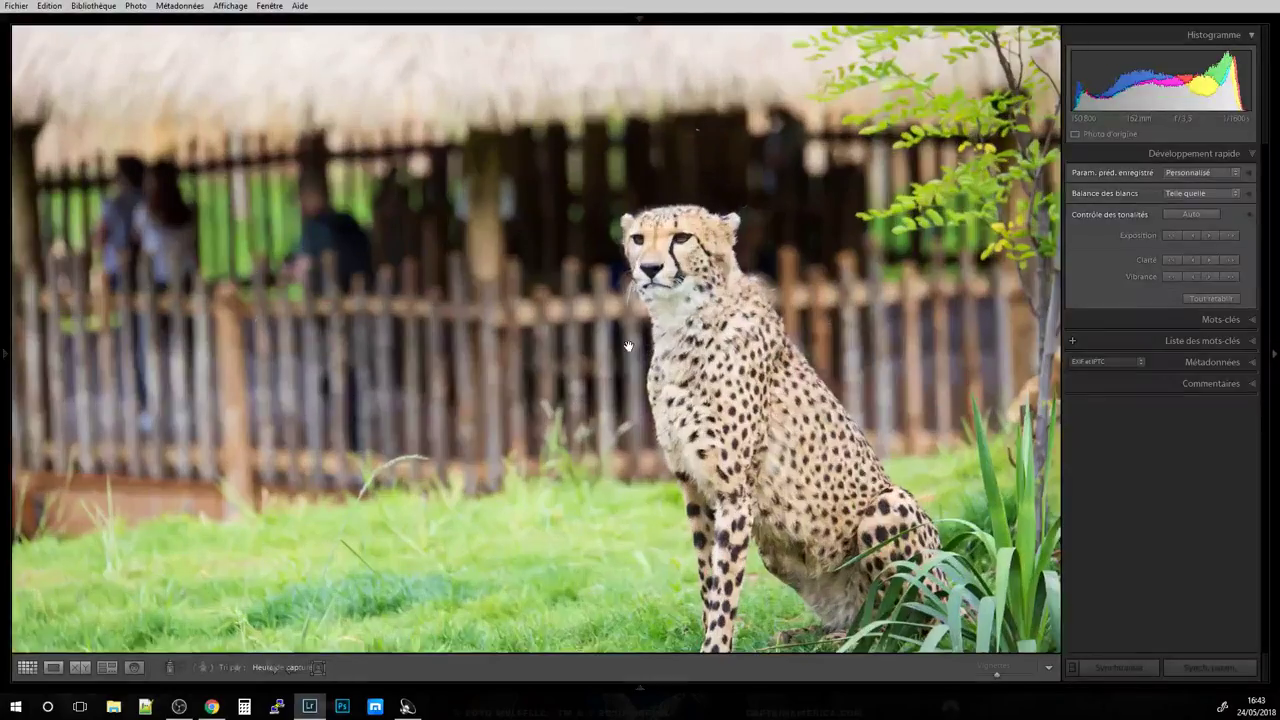
# Return to the thumbnail grid, look over the neighbouring photos, and reopen the first photo of the cheetah sitting by the wooden fence.
pyautogui.click(628, 346)
pyautogui.press('g')
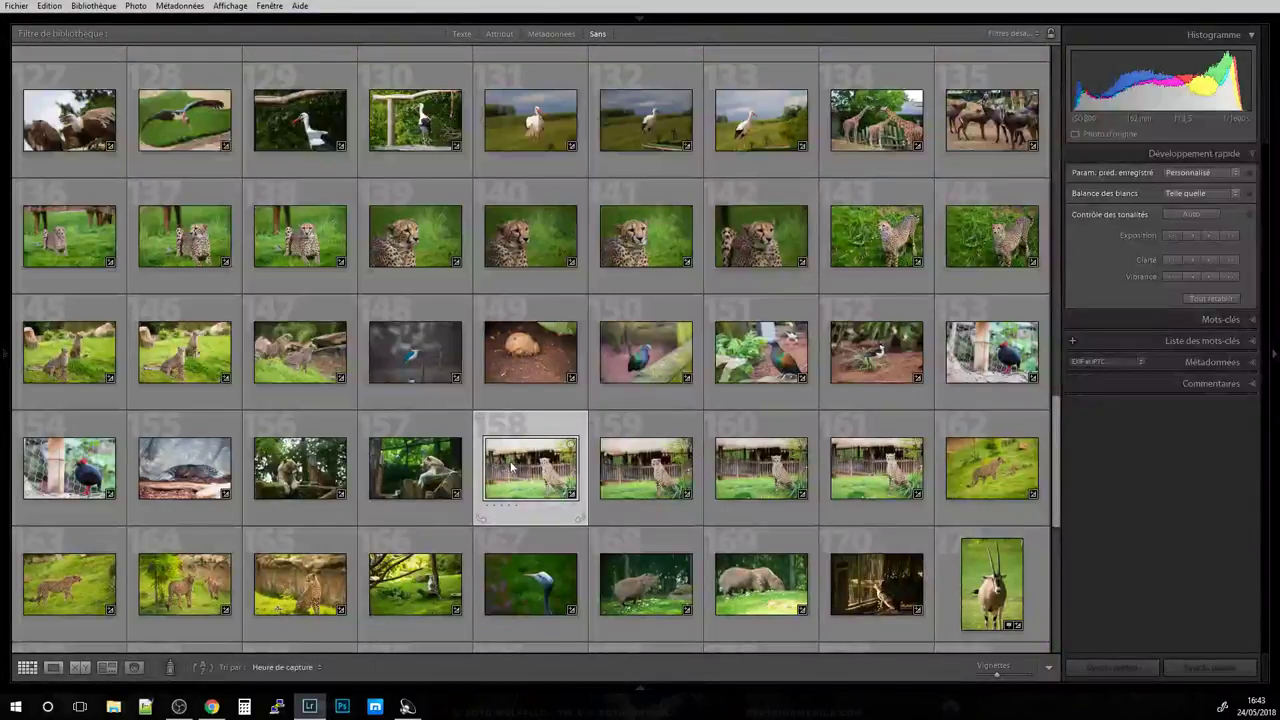
pyautogui.scroll(-5, 512, 466)
pyautogui.scroll(3, 519, 466)
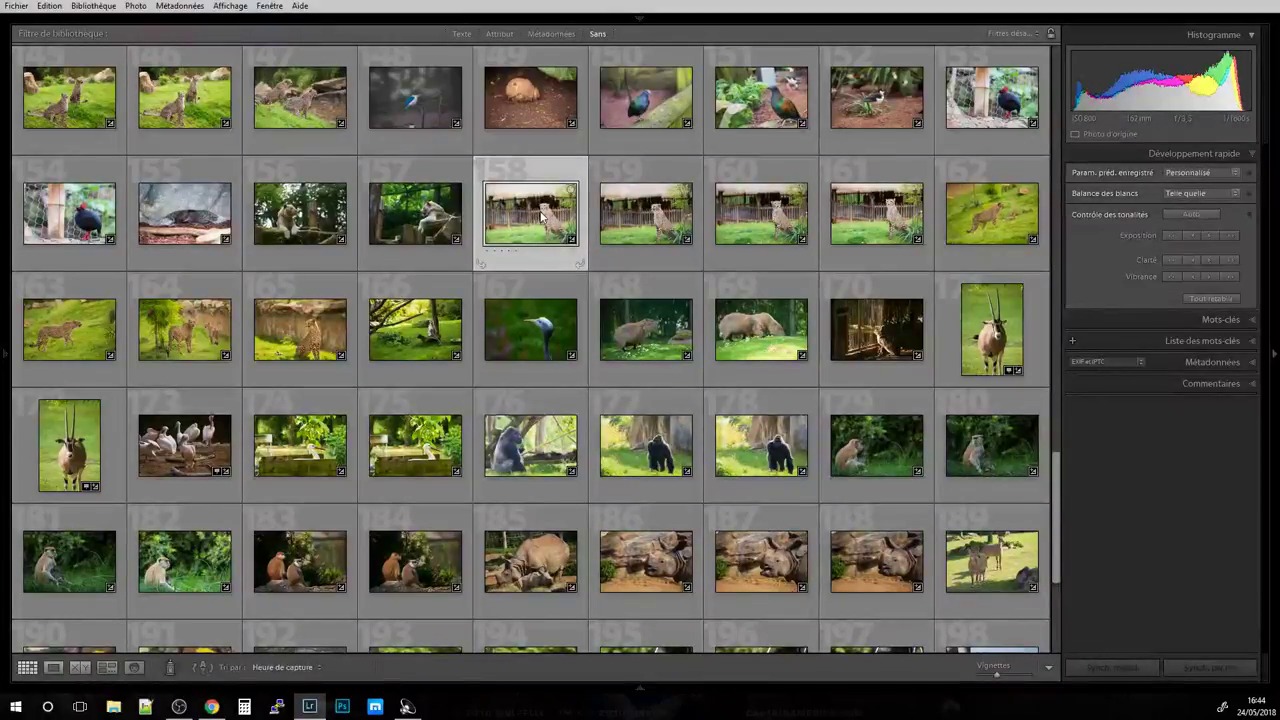
pyautogui.doubleClick(538, 213)
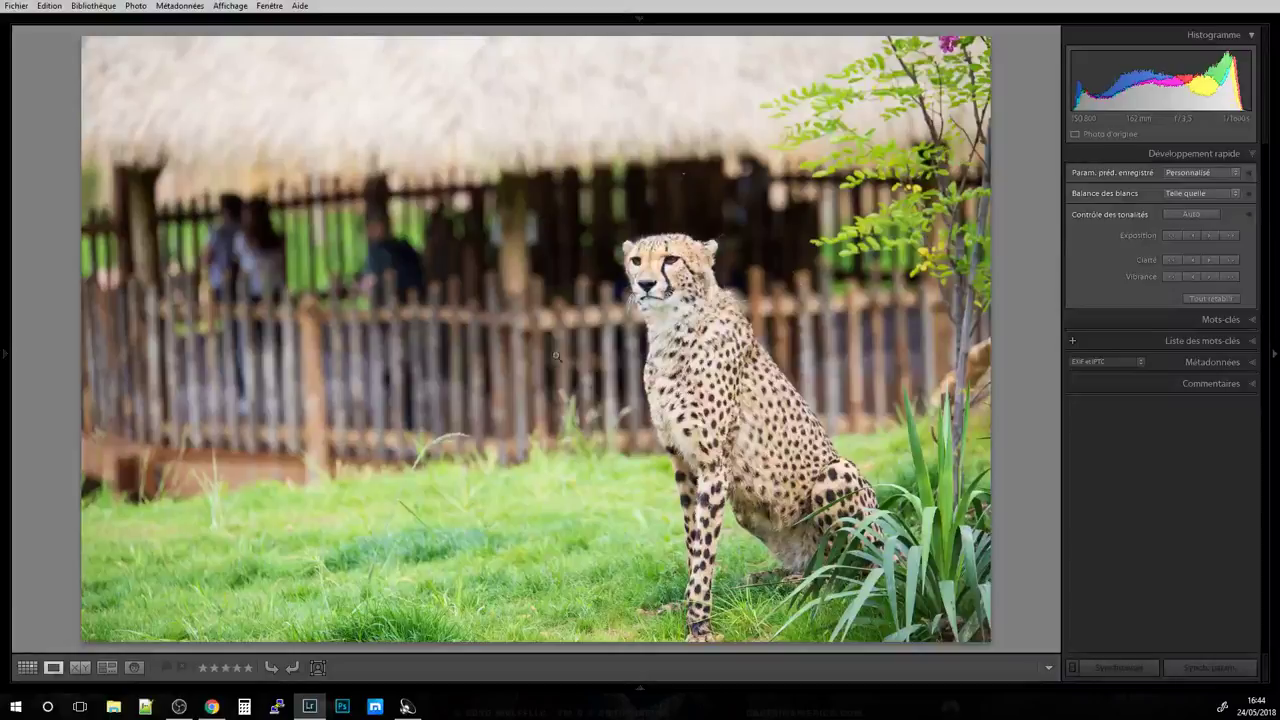
# Compare the remaining shots of the cheetah sitting in front of the wooden fence.
pyautogui.press('Right')
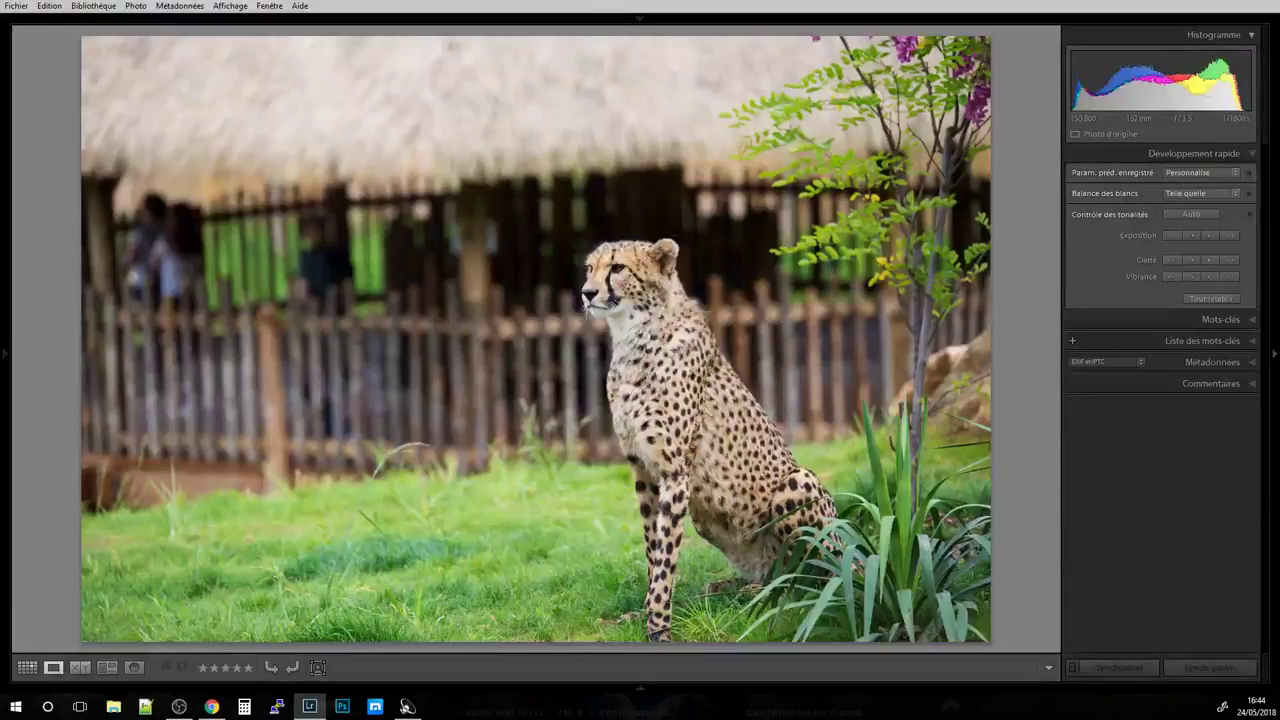
pyautogui.press('Right')
pyautogui.press('Right')
pyautogui.press('Right')
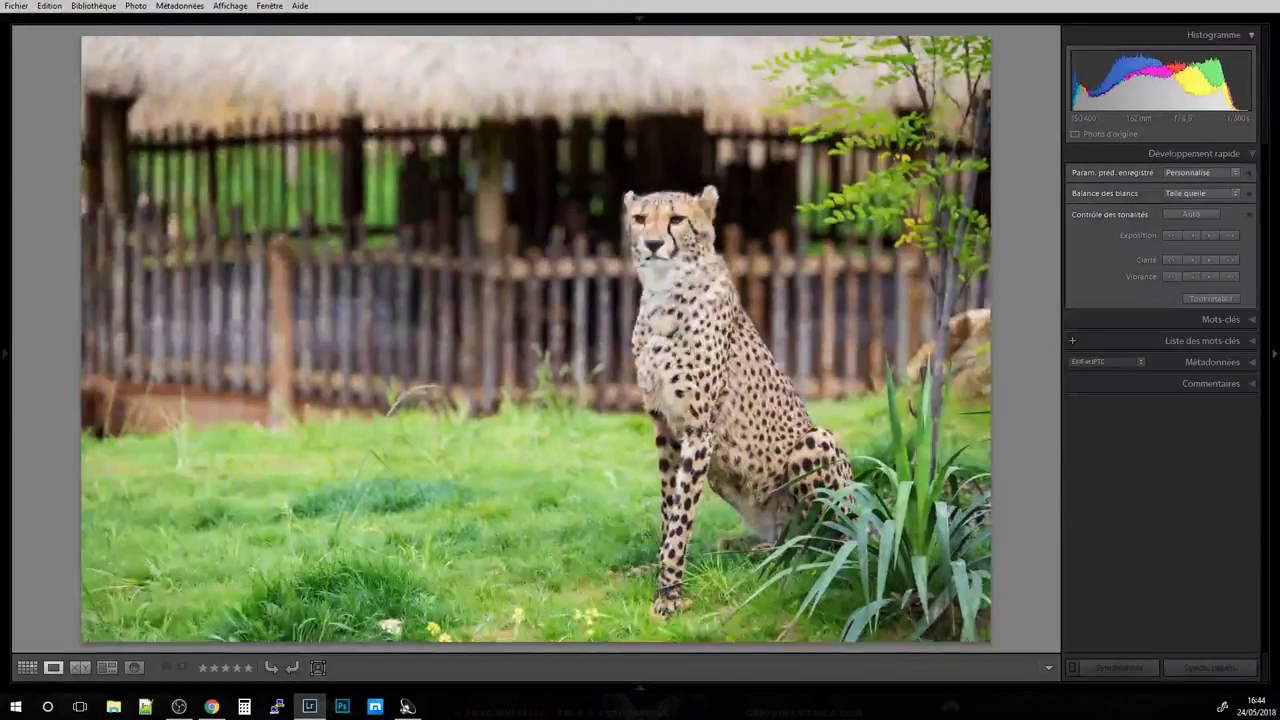
pyautogui.press('Right')
pyautogui.press('Left')
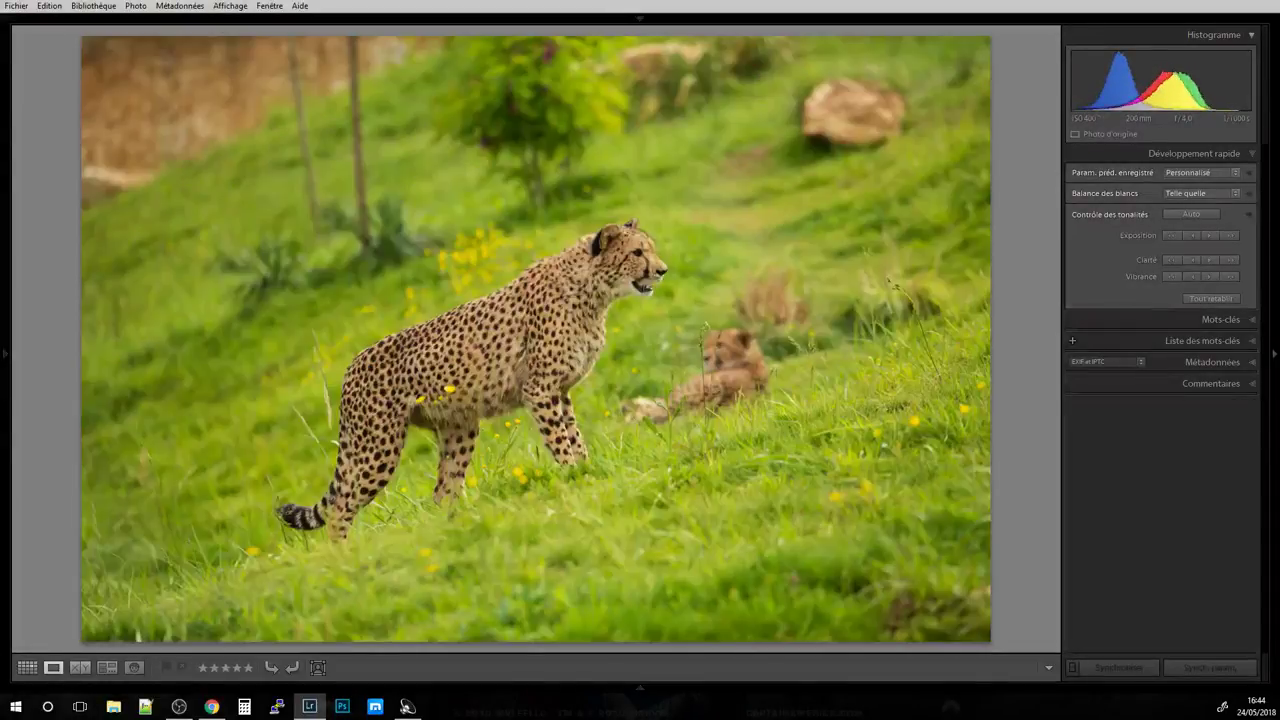
# Browse the photos of the cheetahs on the grassy slope, looking back at the last fence shot for comparison.
pyautogui.press('Right')
pyautogui.press('Right')
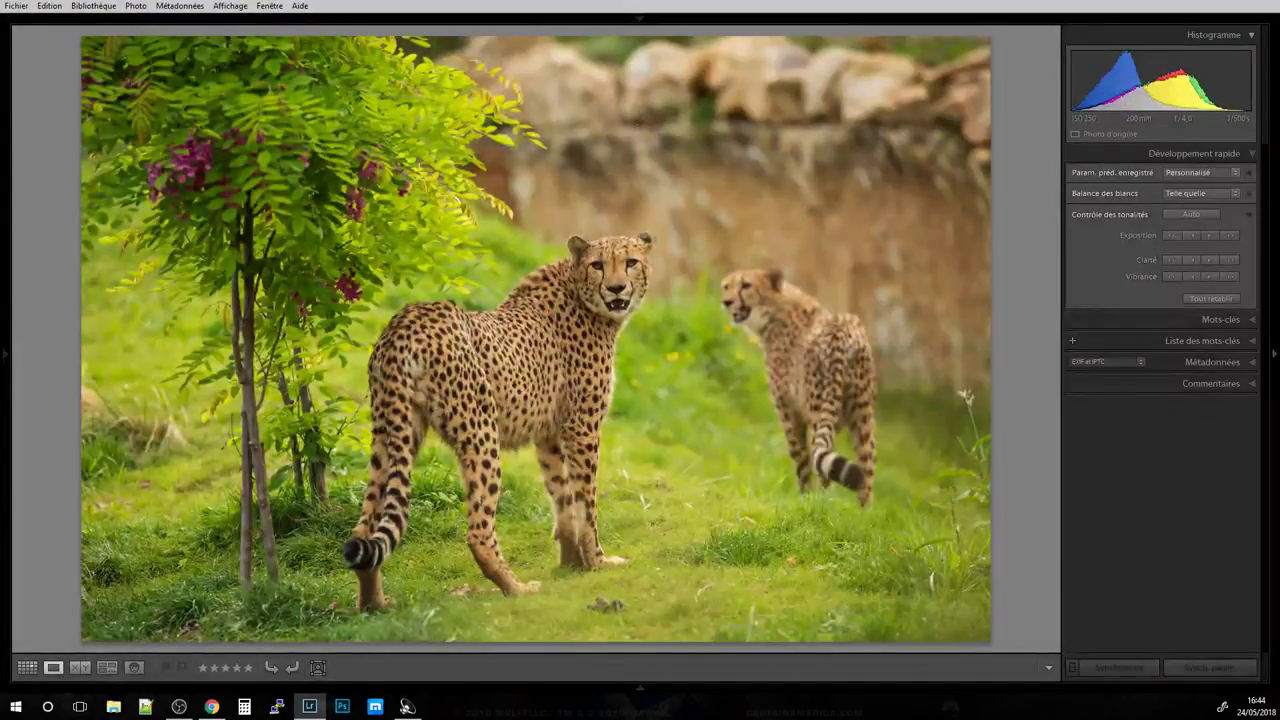
pyautogui.press('Right')
pyautogui.press('Right')
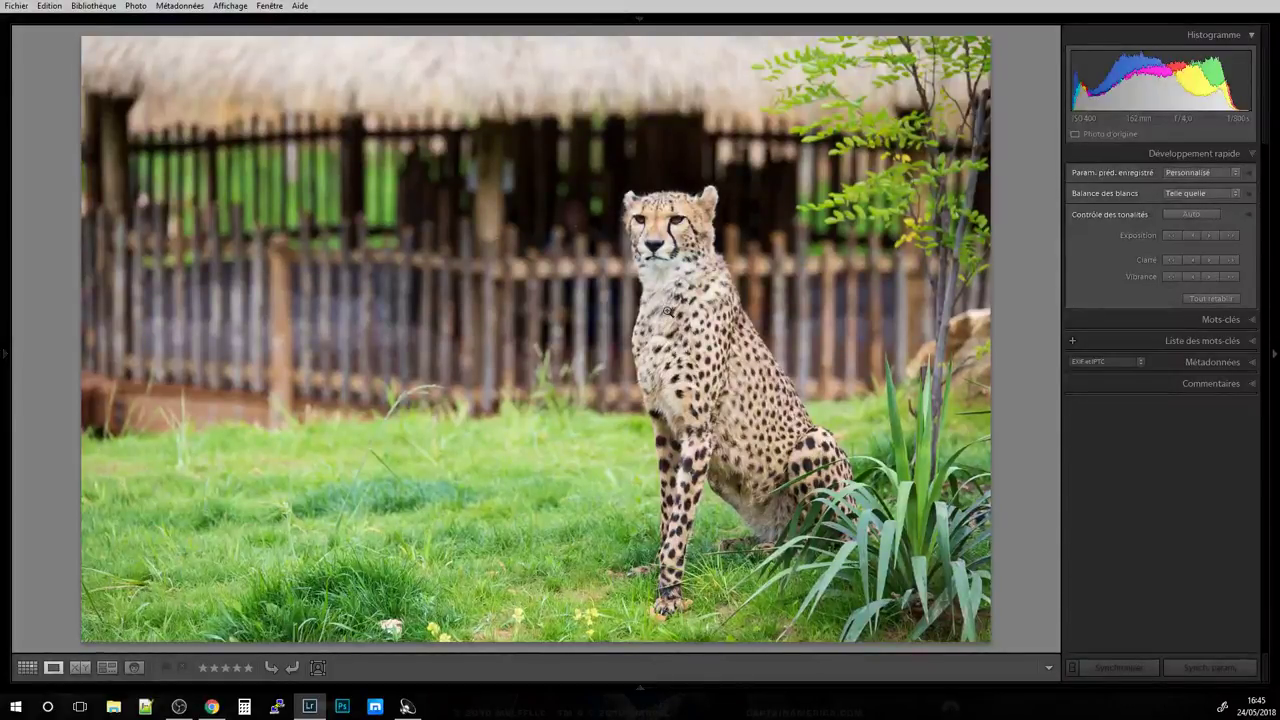
pyautogui.press('Right')
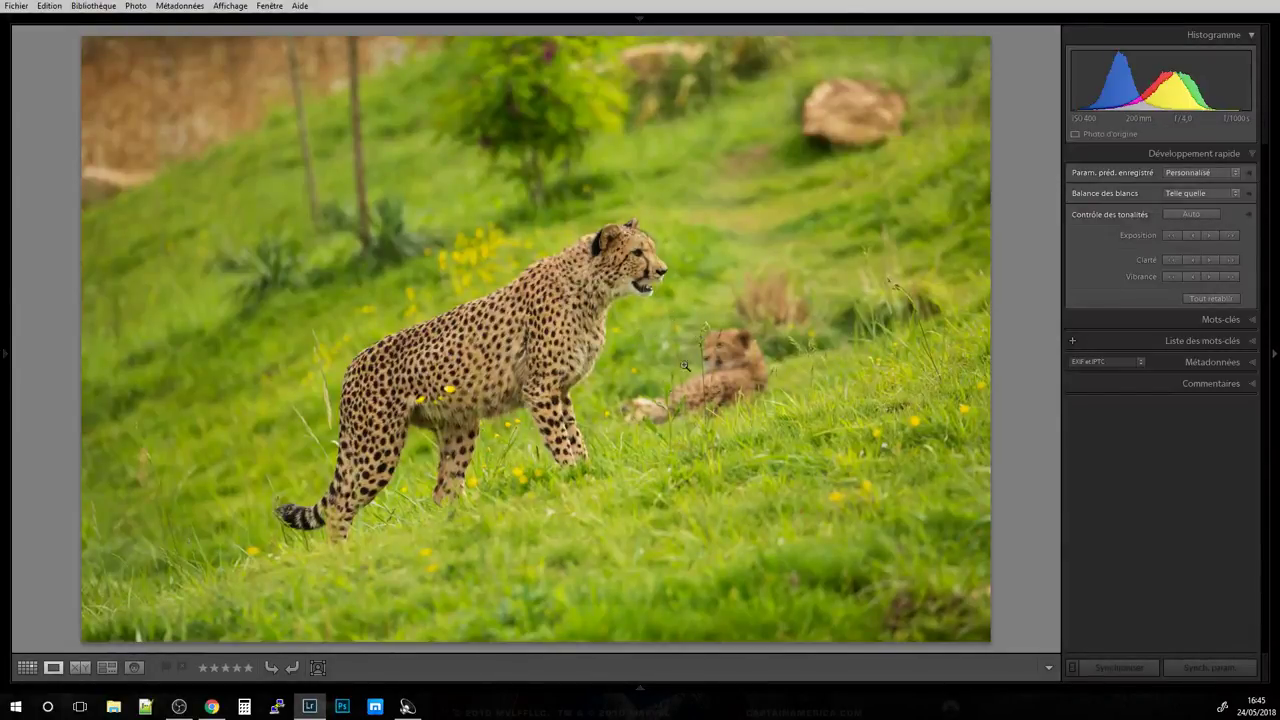
pyautogui.press('Right')
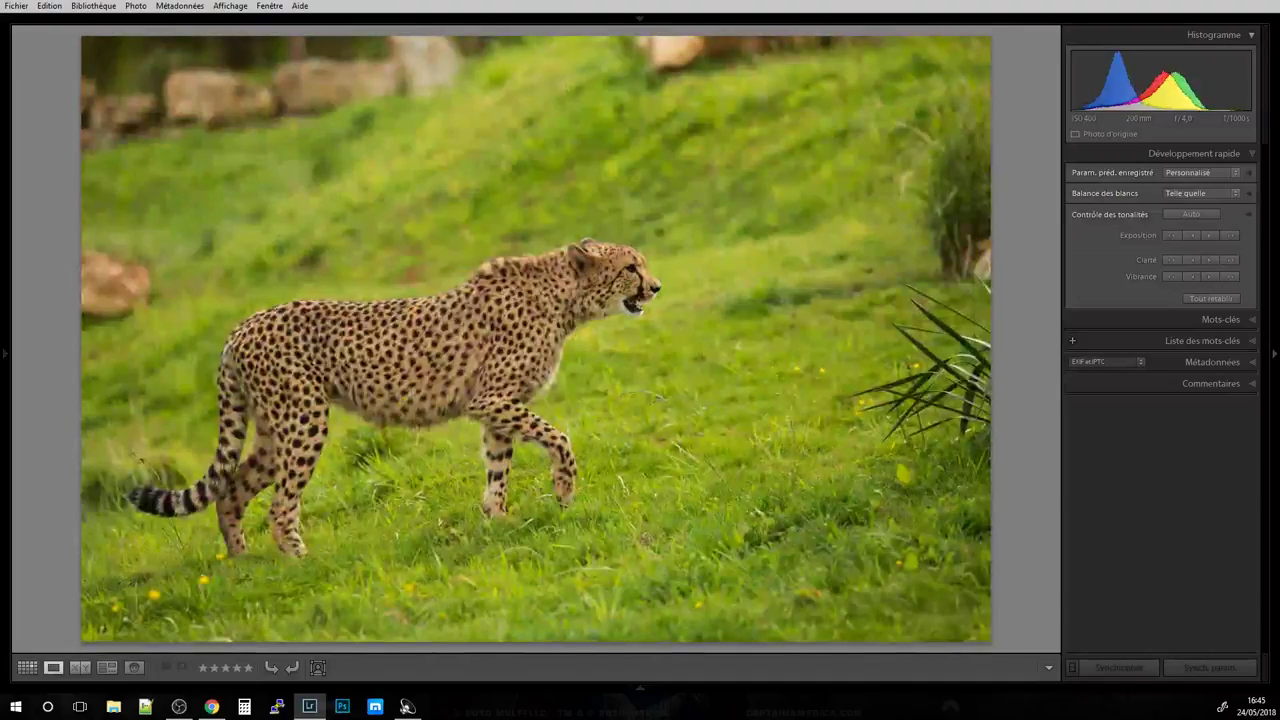
# Show the photo of the two cheetahs beside the flowering tree and inspect the front cheetah's head at full magnification.
pyautogui.press('Left')
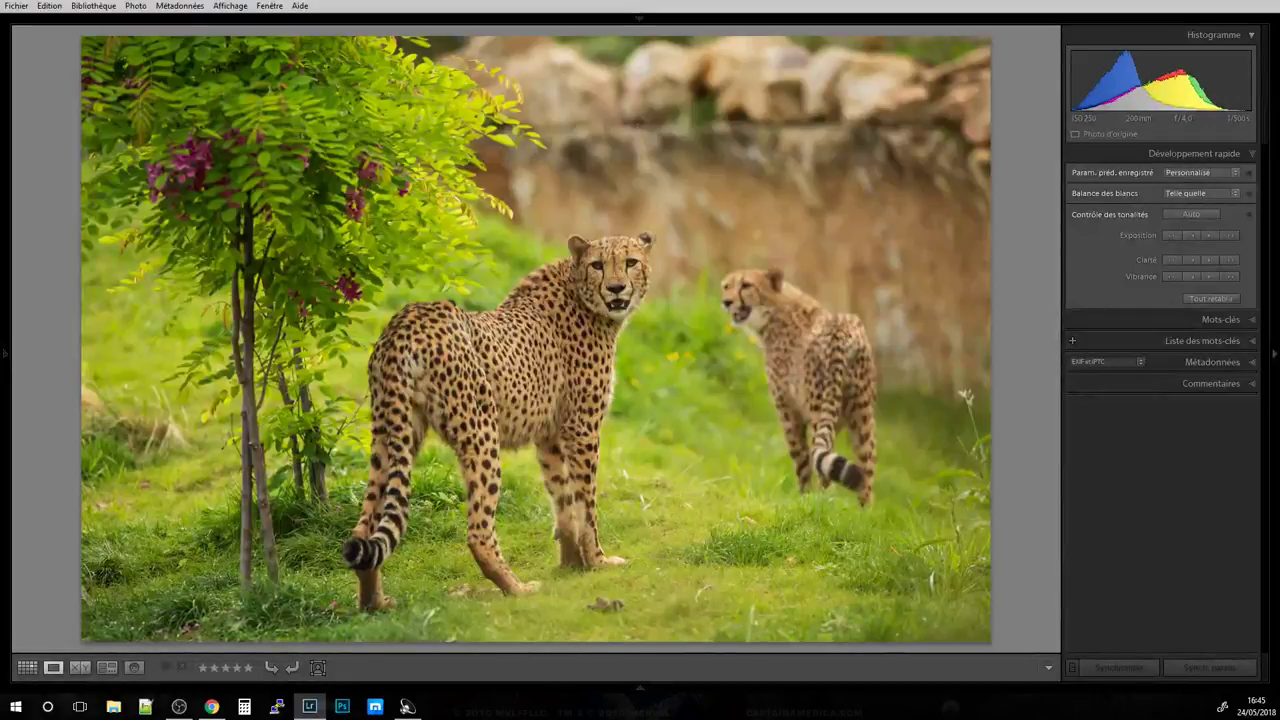
pyautogui.click(612, 276)
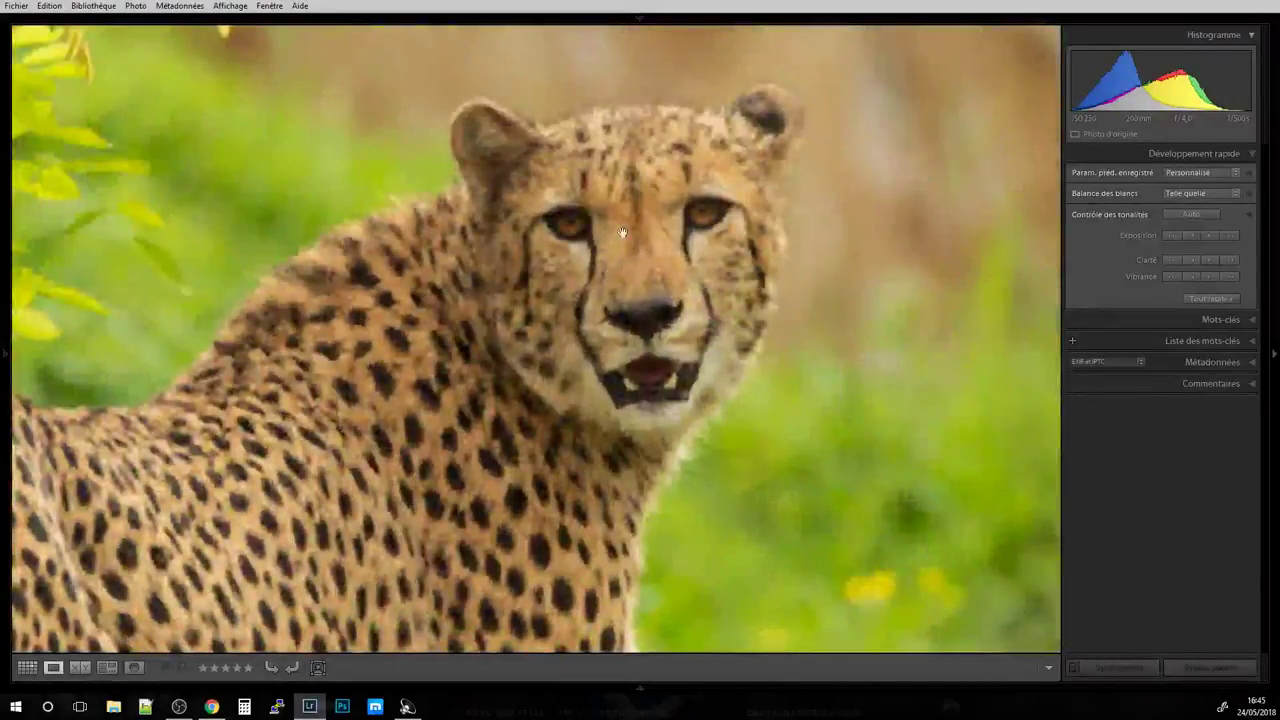
pyautogui.click(666, 286)
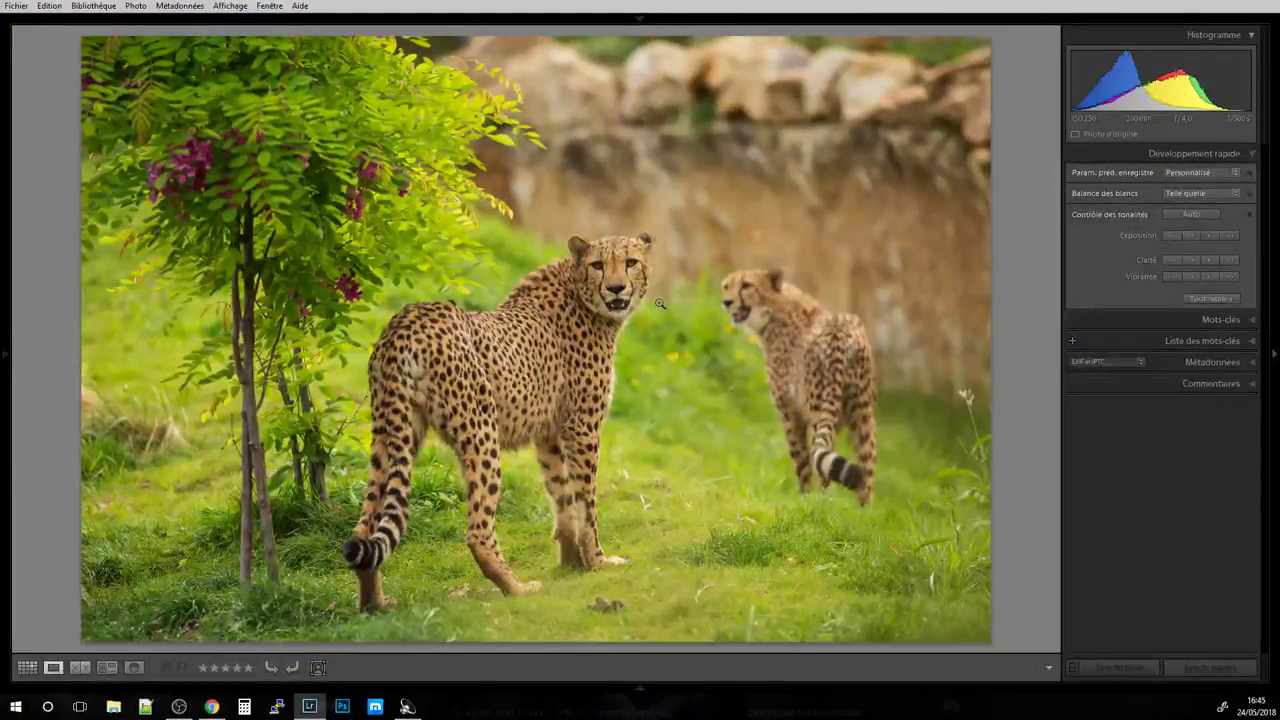
# Advance past the cheetah seated by the wall to the ring-tailed lemur photo and inspect the lemur at full magnification.
pyautogui.press('Right')
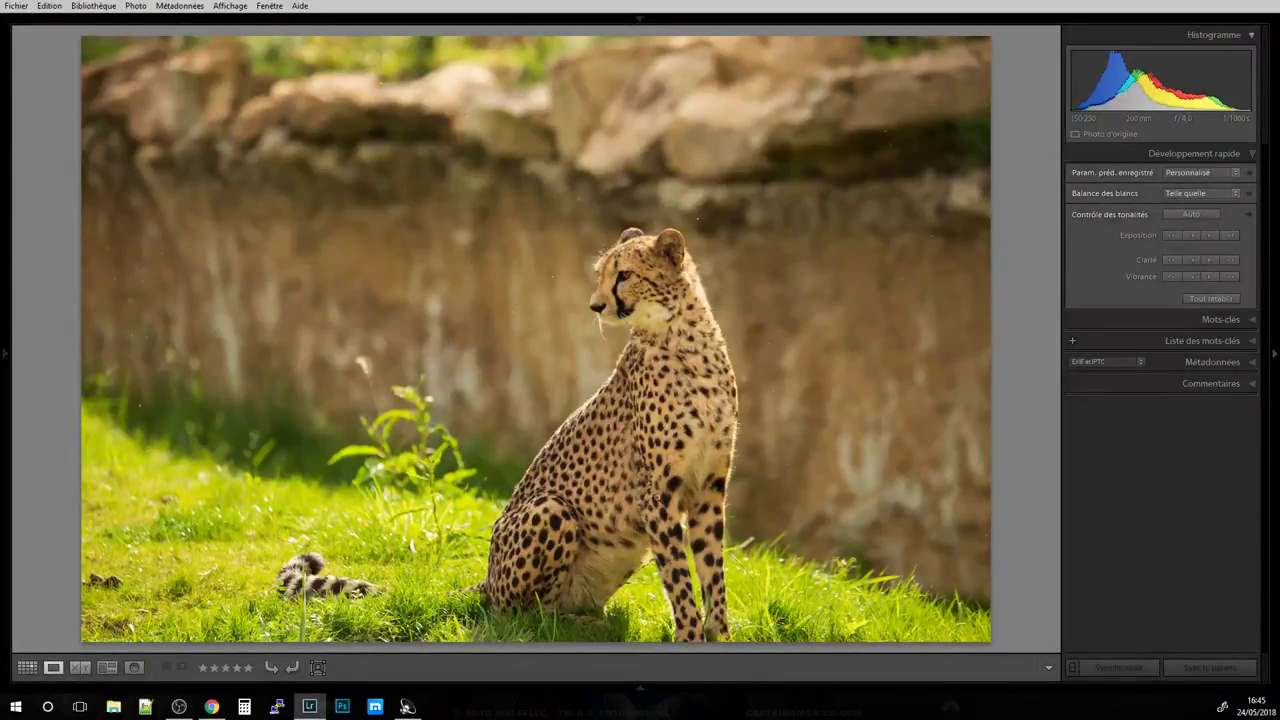
pyautogui.press('Right')
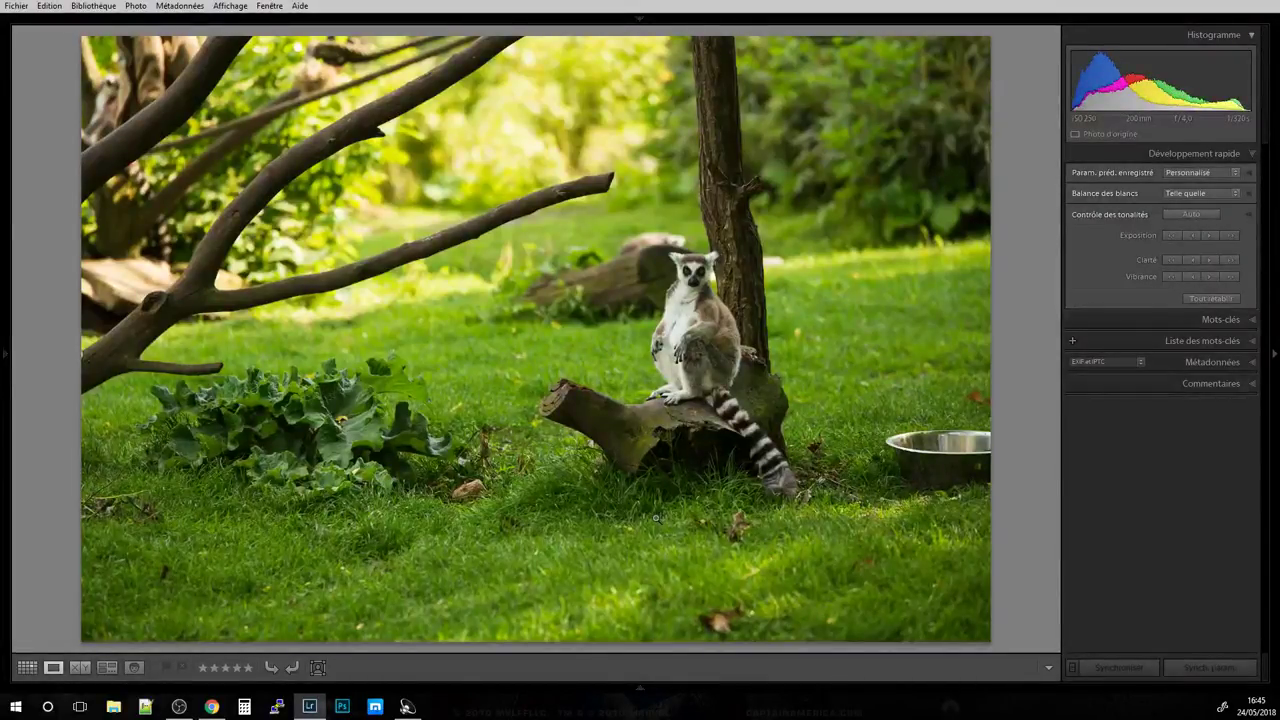
pyautogui.click(689, 305)
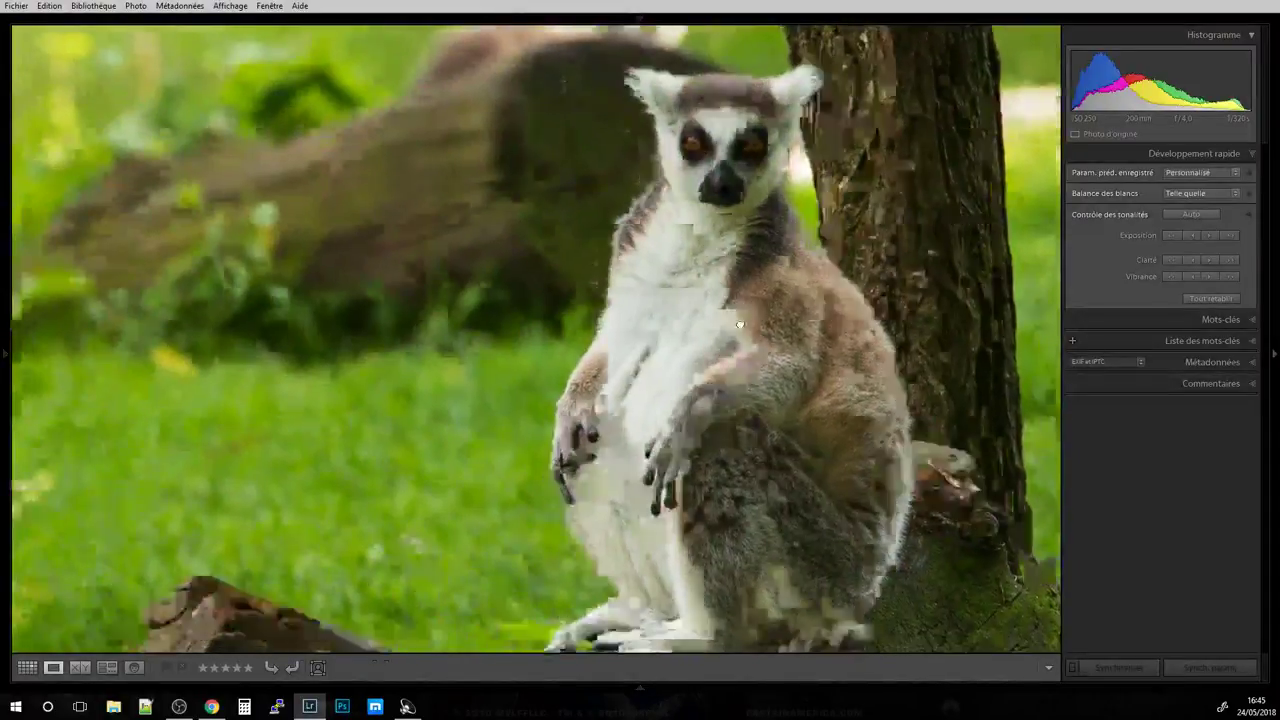
pyautogui.click(730, 300)
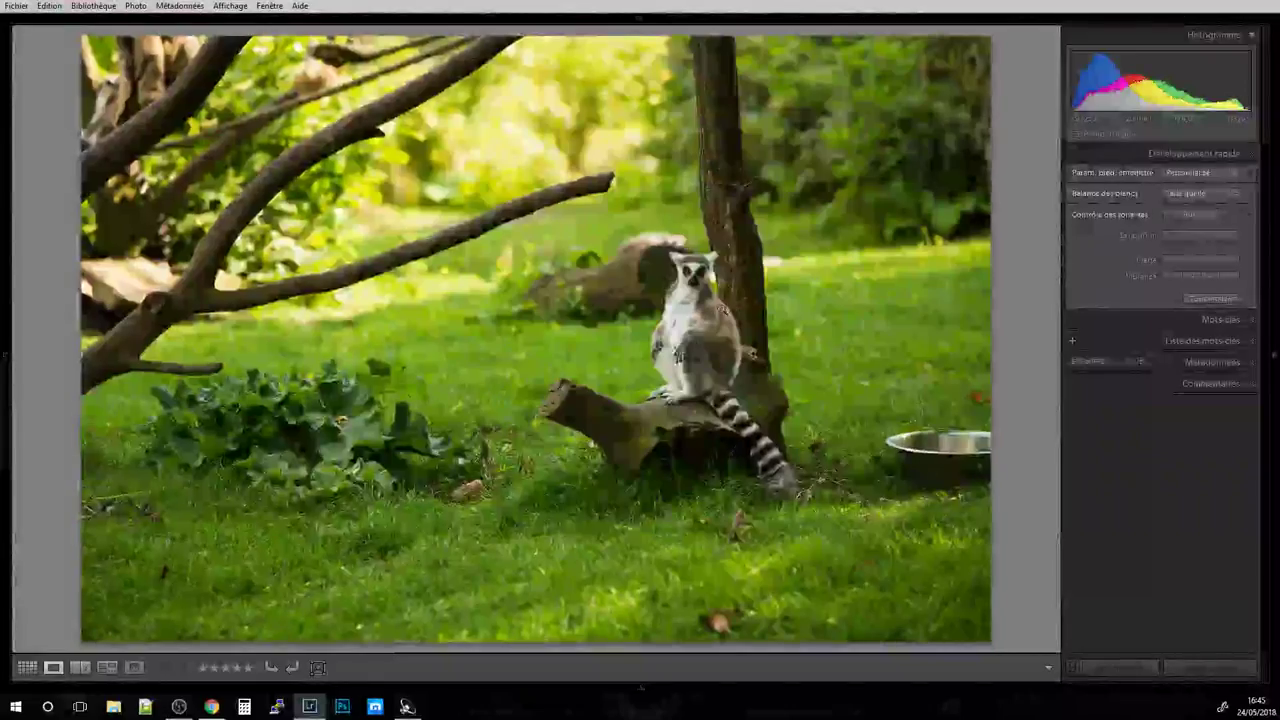
pyautogui.click(640, 372)
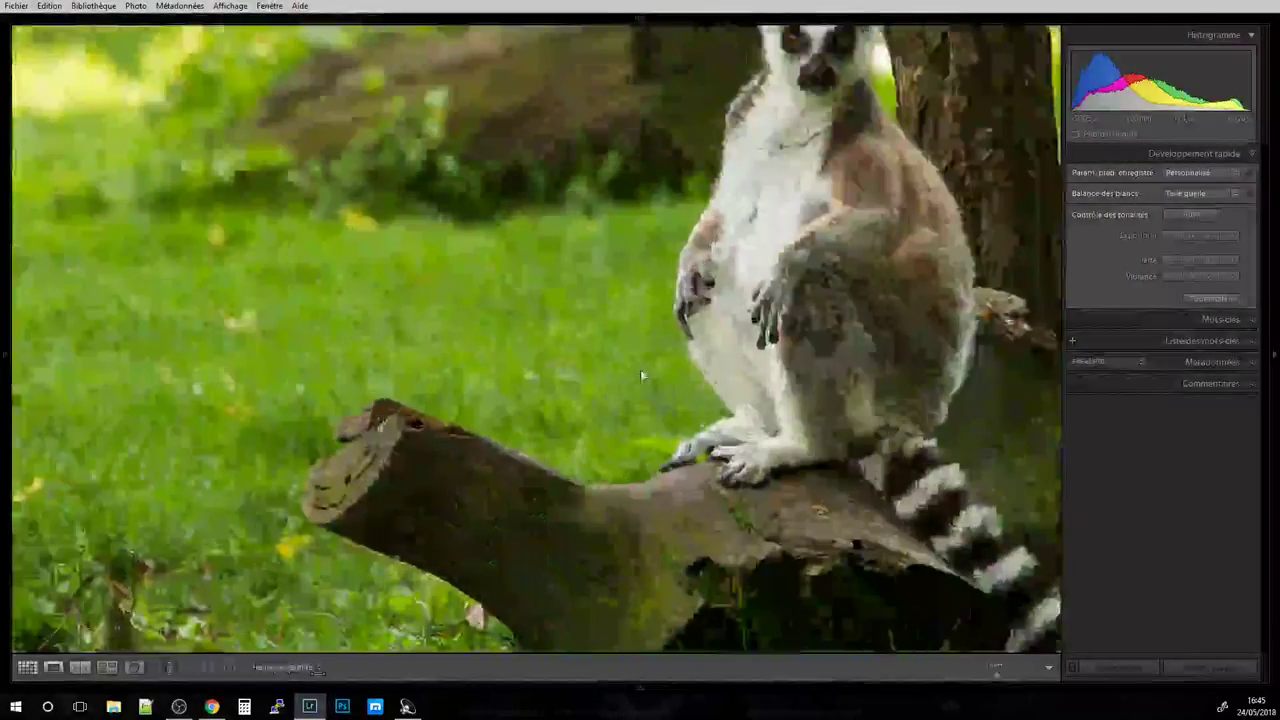
# Open the blue-grey crane portrait from the thumbnail grid and inspect its head and neck plumage at full magnification.
pyautogui.press('g')
pyautogui.scroll(-5, 600, 368)
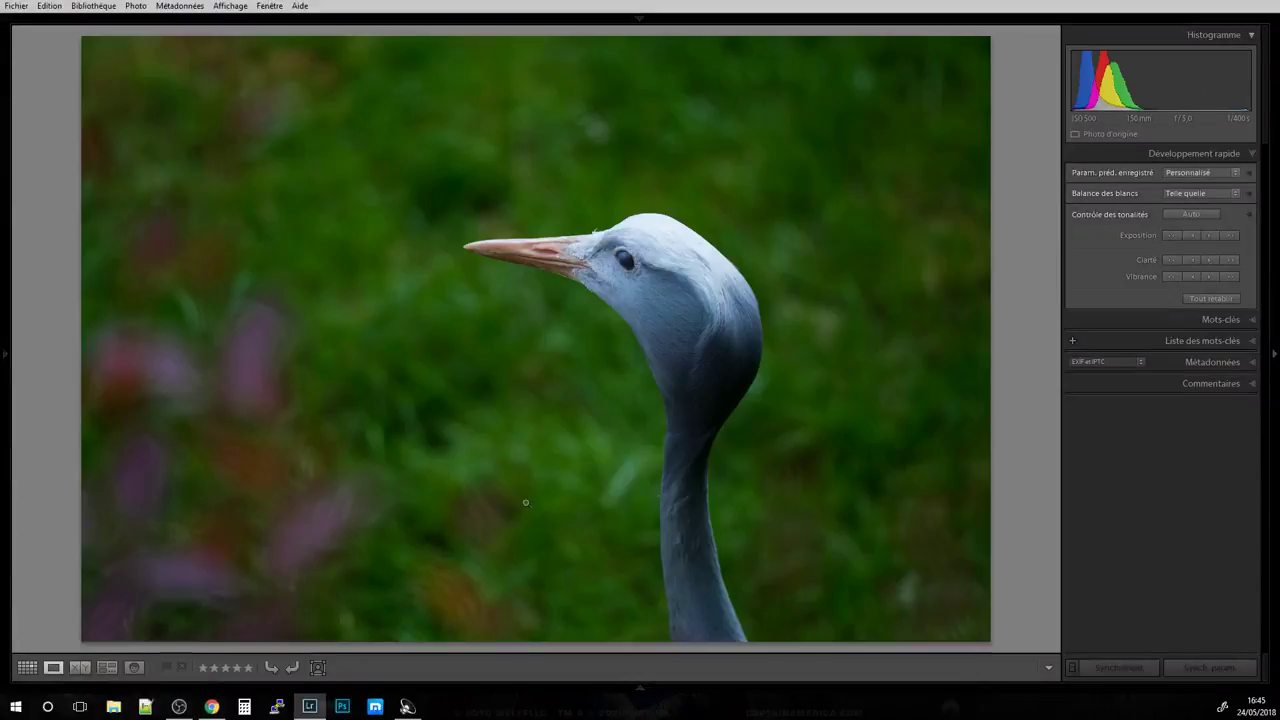
pyautogui.click(625, 262)
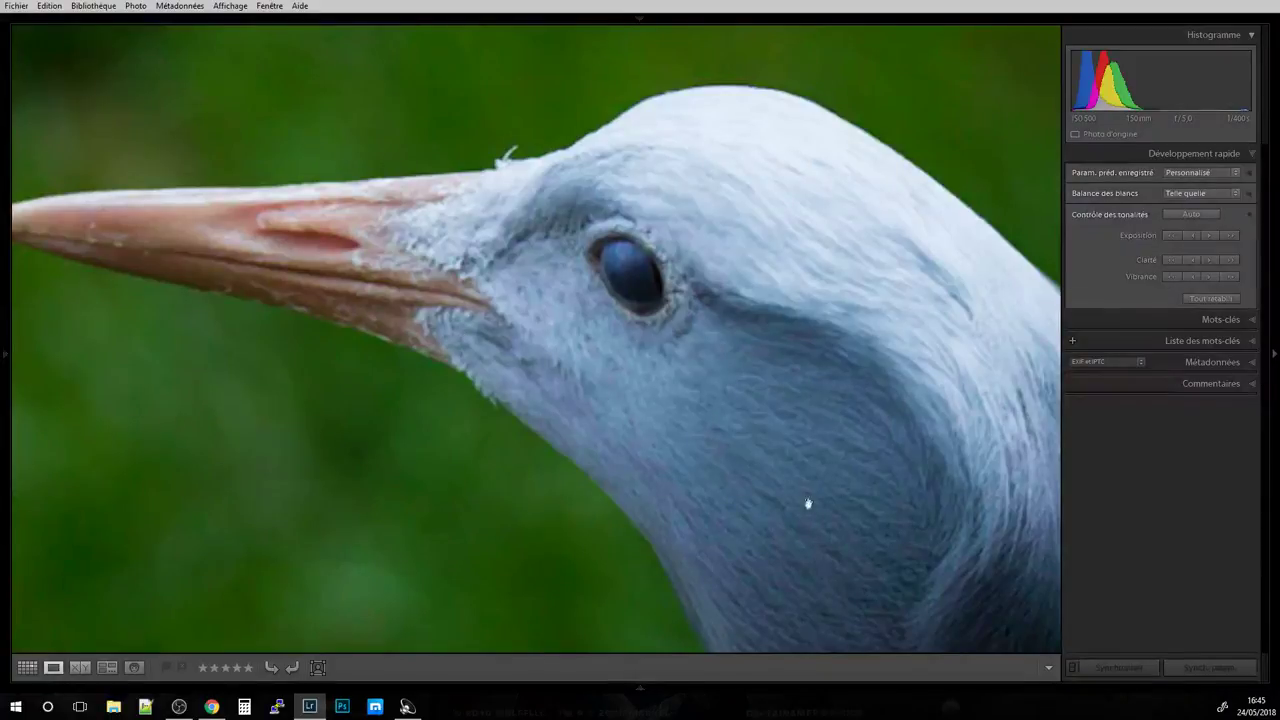
pyautogui.moveTo(809, 506); pyautogui.dragTo(823, 263)
pyautogui.moveTo(907, 443); pyautogui.dragTo(963, 229)
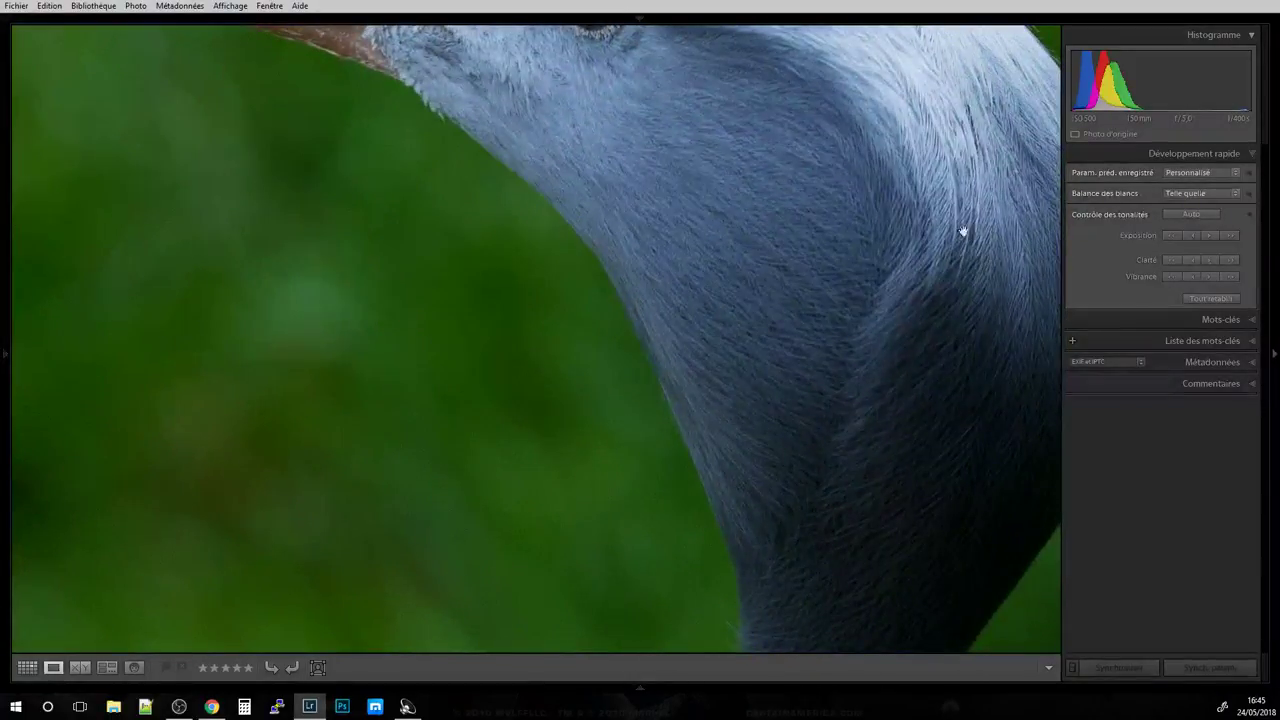
pyautogui.moveTo(911, 366); pyautogui.dragTo(766, 523)
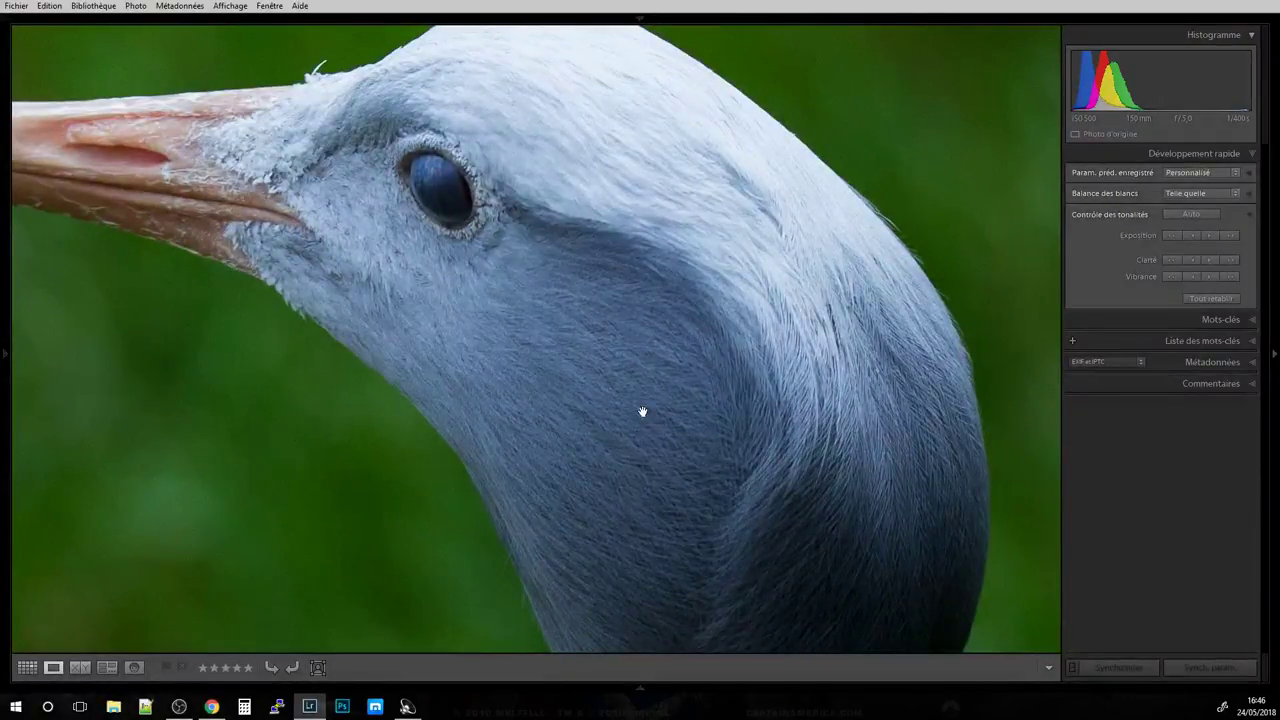
pyautogui.click(615, 290)
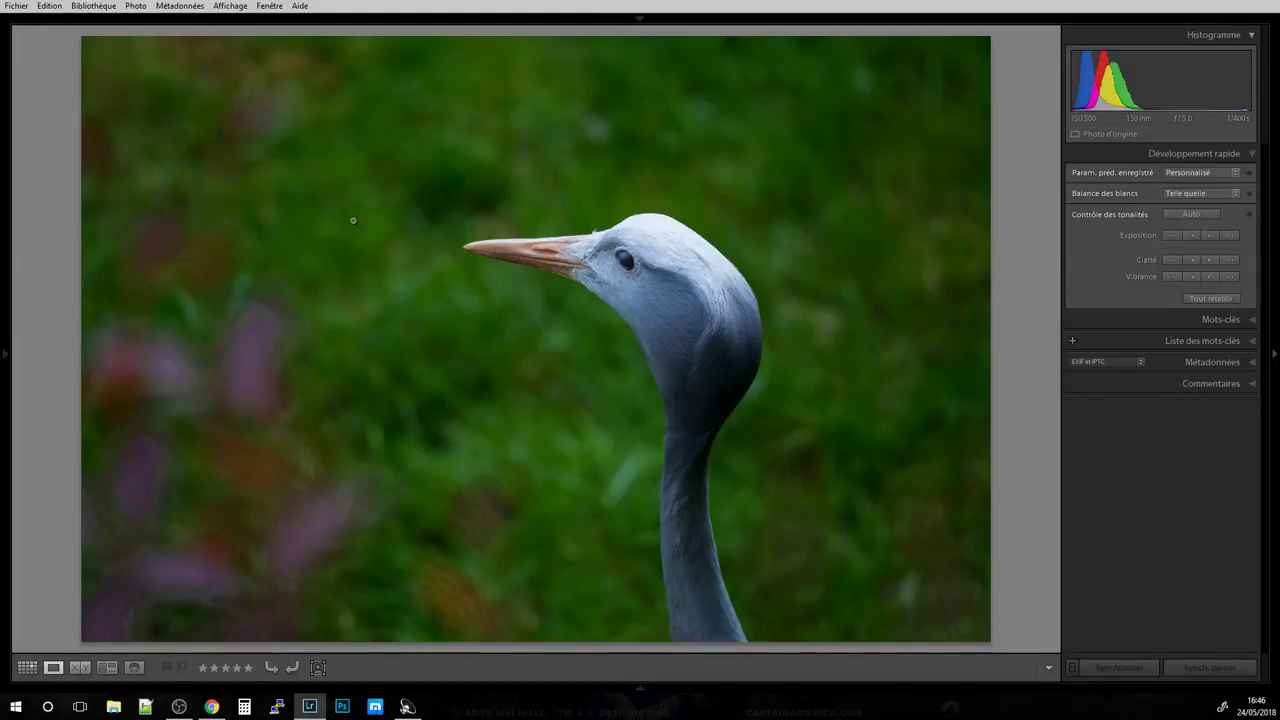
# Switch to the Develop module and browse from the crane through the capybara photos to the animal sitting at the wire cage.
pyautogui.press('d')
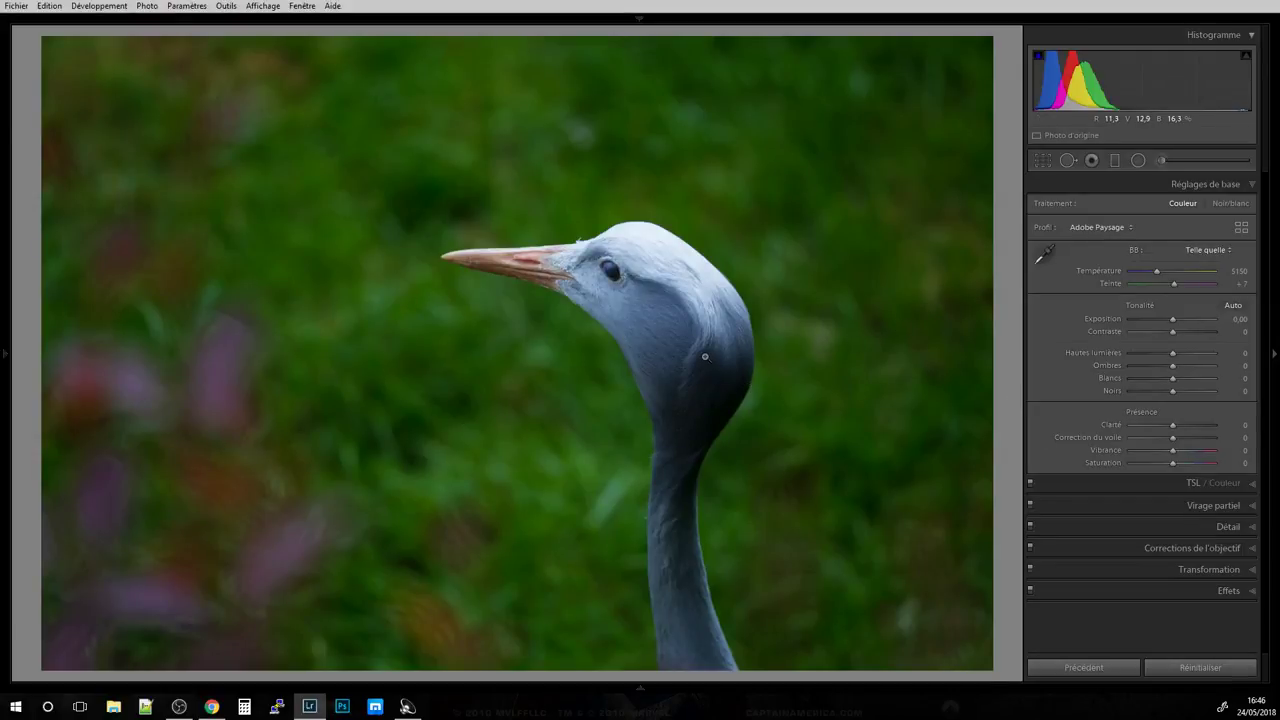
pyautogui.press('Right')
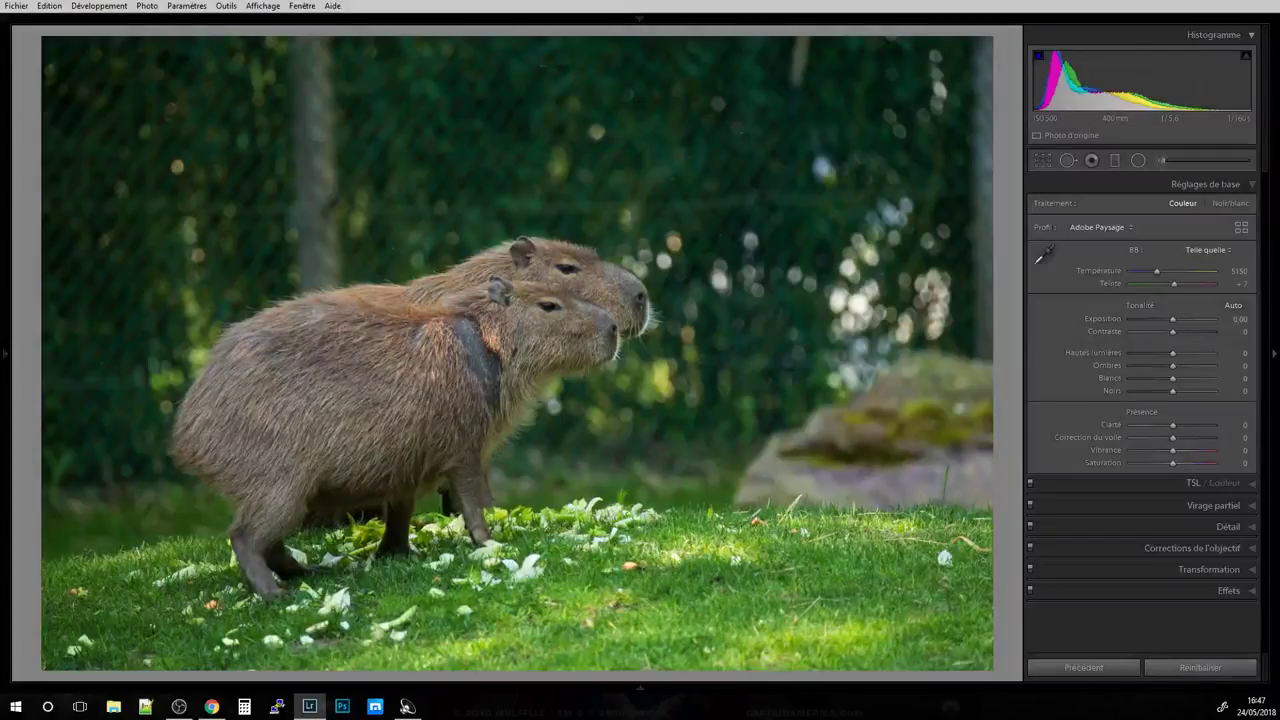
pyautogui.hotkey('alt', 'Tab')
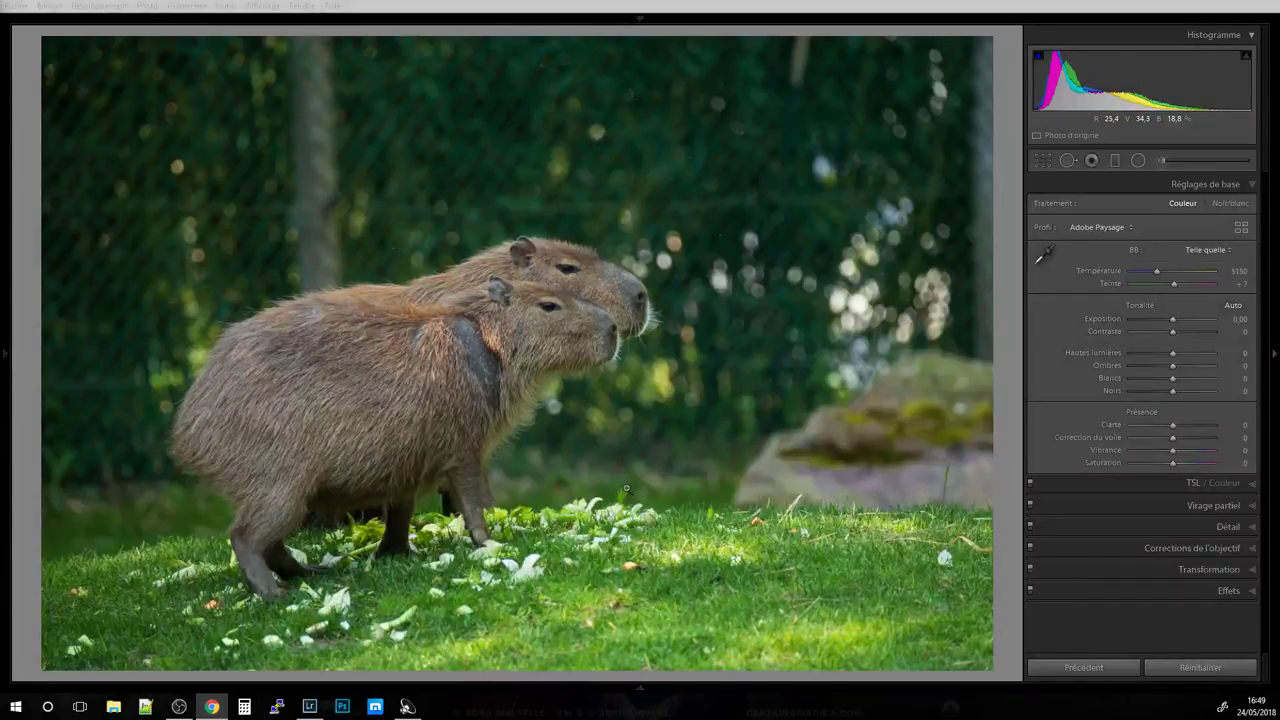
pyautogui.click(609, 386)
pyautogui.click(568, 281)
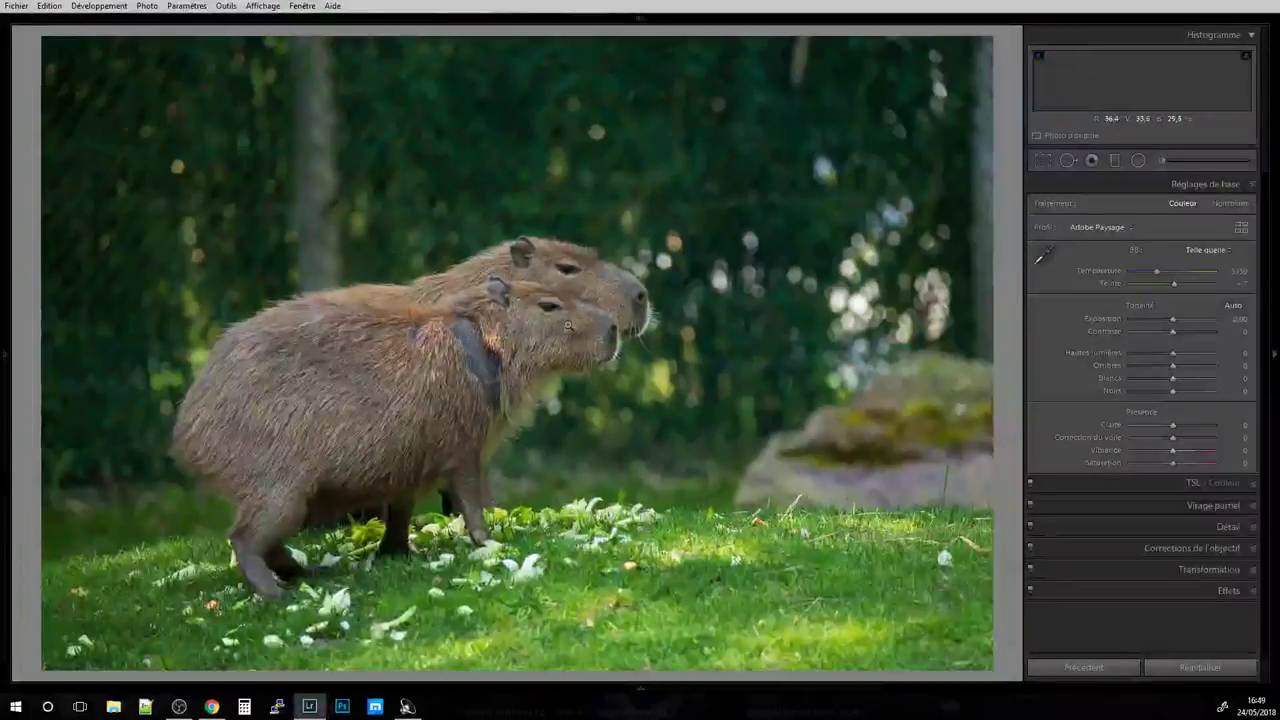
pyautogui.press('Right')
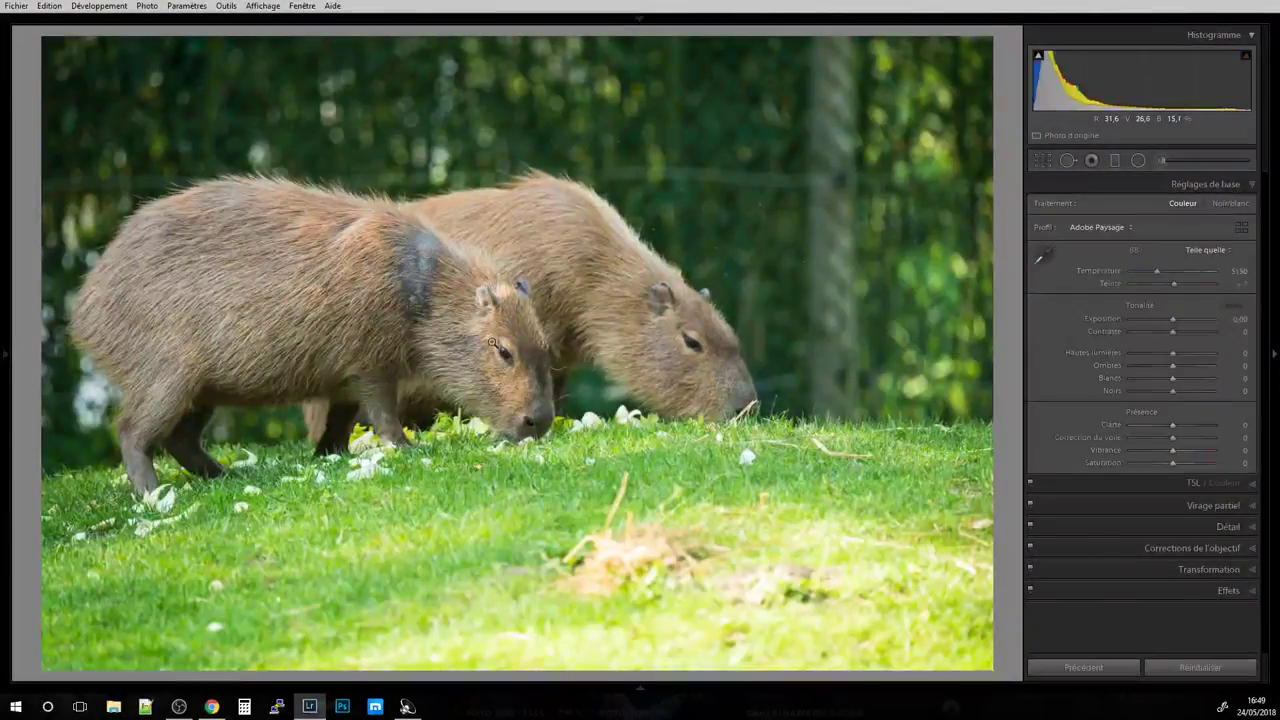
pyautogui.press('Right')
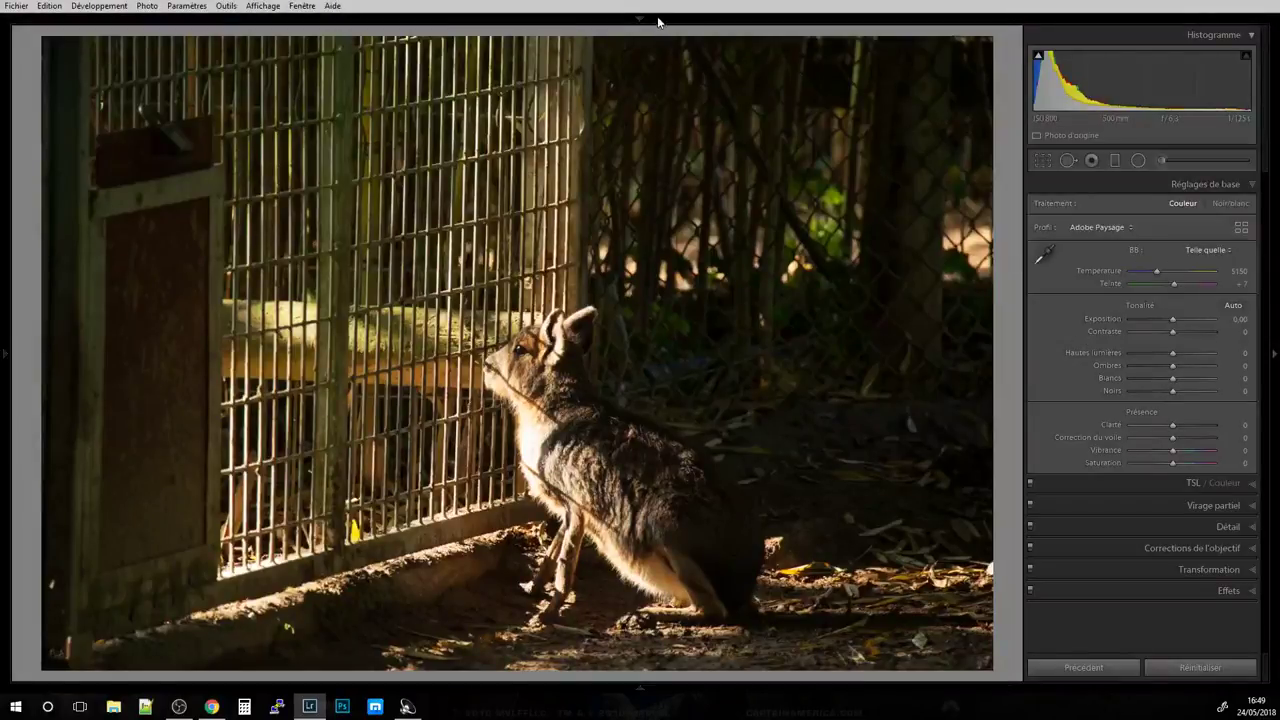
# Return to the Library module and review the EXIF metadata of the photo of the animal at the cage.
pyautogui.moveTo(666, 17)
pyautogui.click(900, 43)
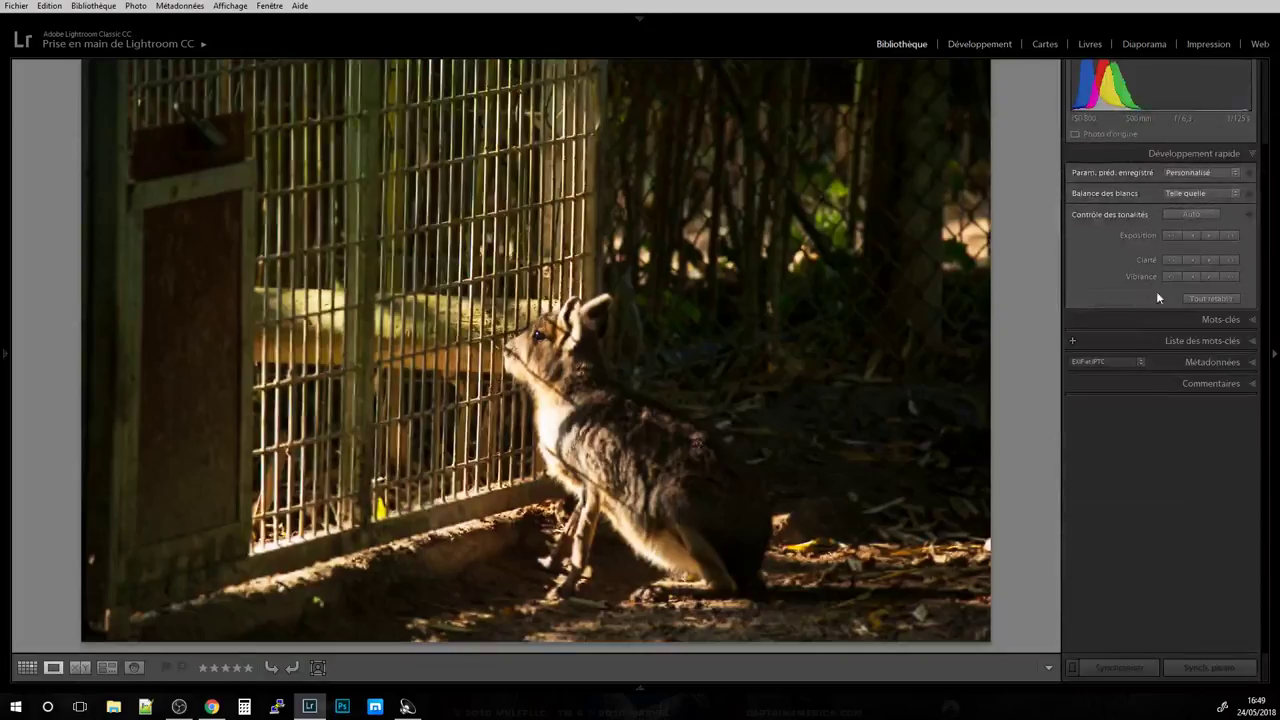
pyautogui.click(1222, 362)
pyautogui.scroll(-5, 1192, 379)
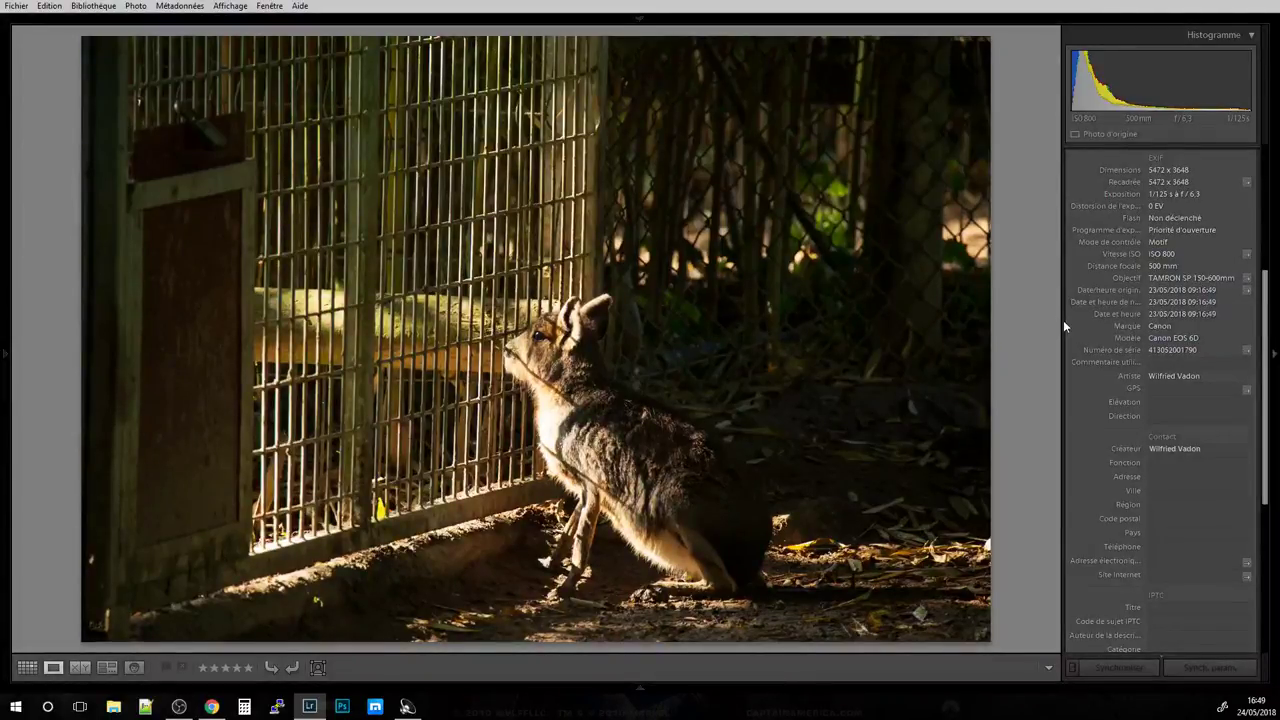
pyautogui.scroll(3, 1063, 320)
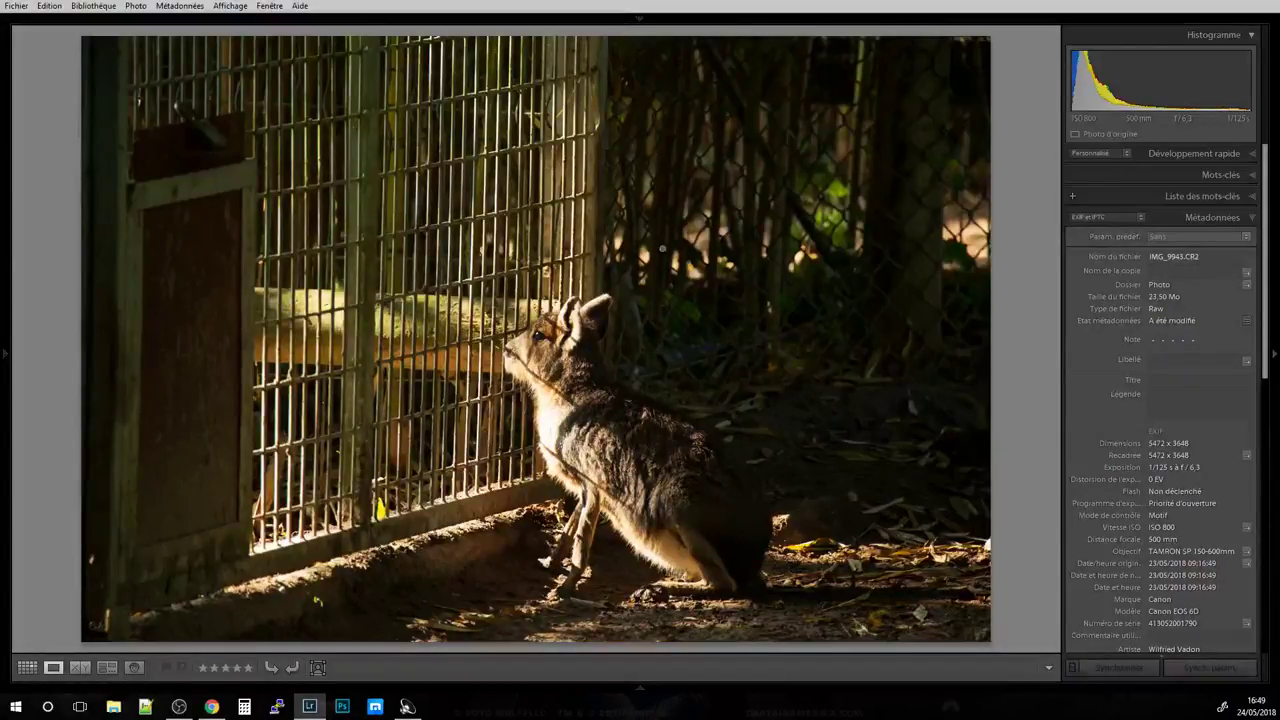
# Crop the photo of the animal at the cage to a 1 x 1 square in the Develop module, shifting the frame to include more of the cage.
pyautogui.press('d')
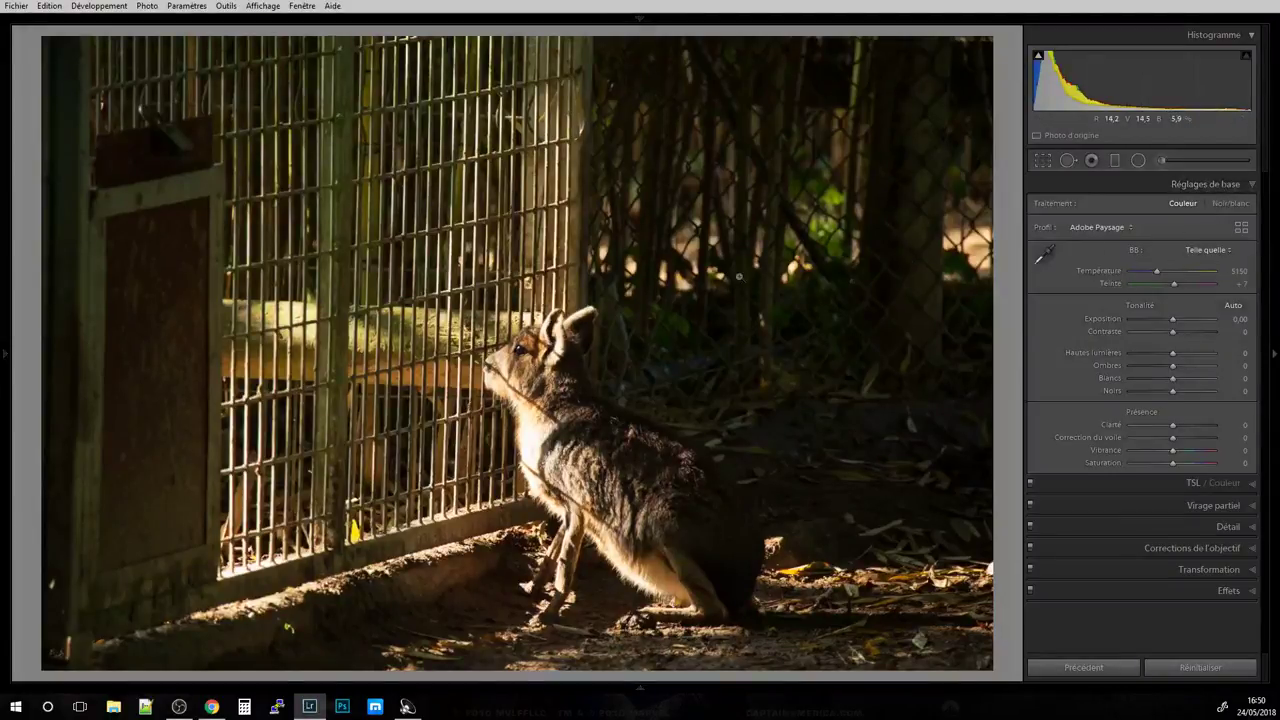
pyautogui.press('r')
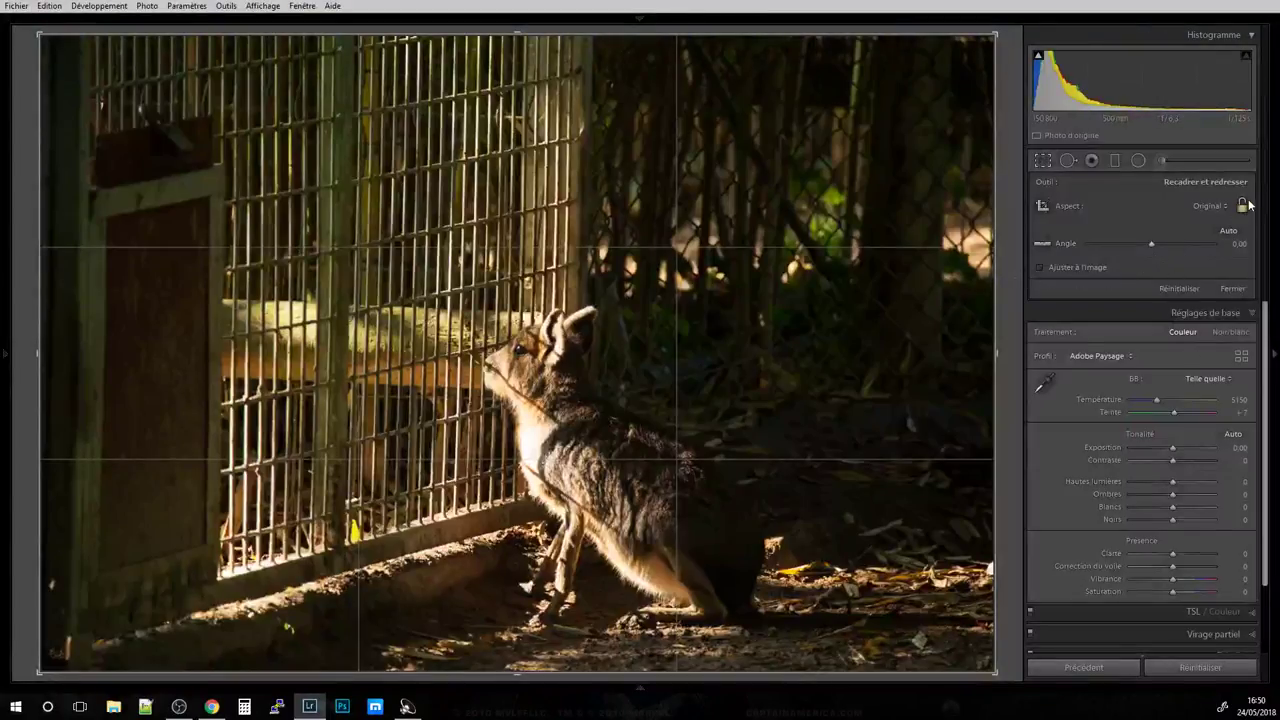
pyautogui.click(1212, 205)
pyautogui.click(1120, 285)
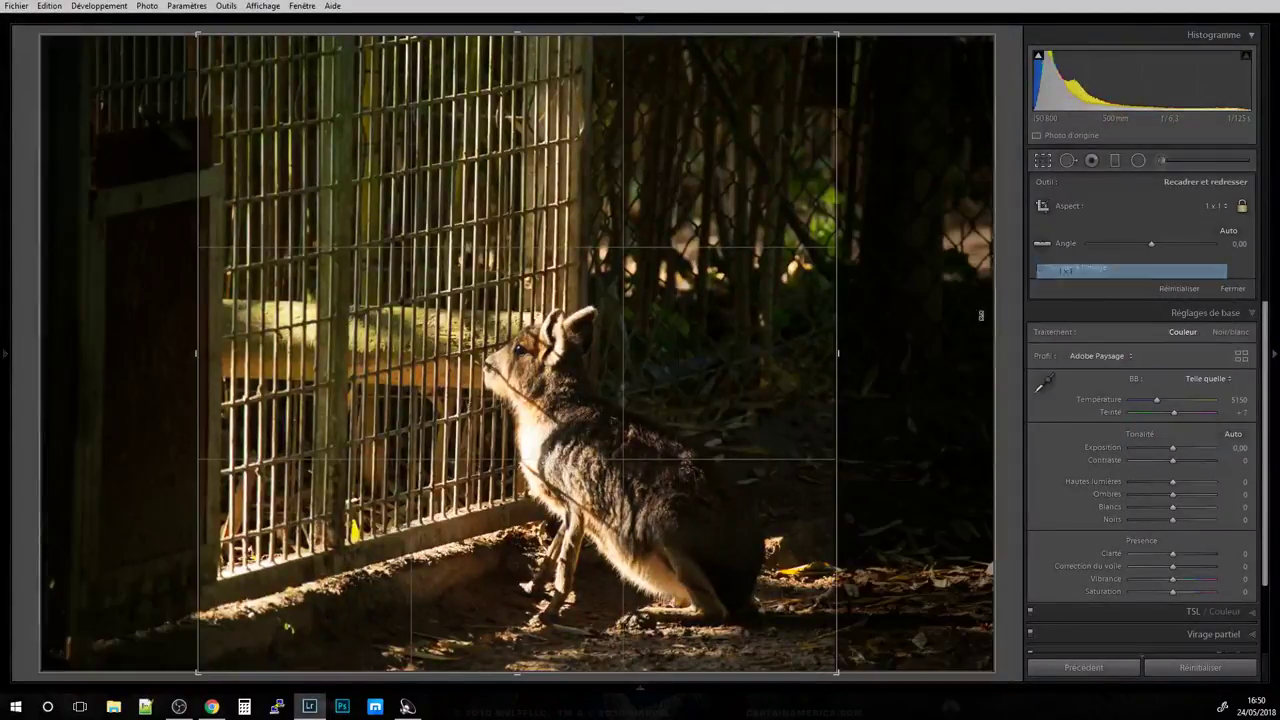
pyautogui.moveTo(600, 343); pyautogui.dragTo(674, 318)
pyautogui.press('Return')
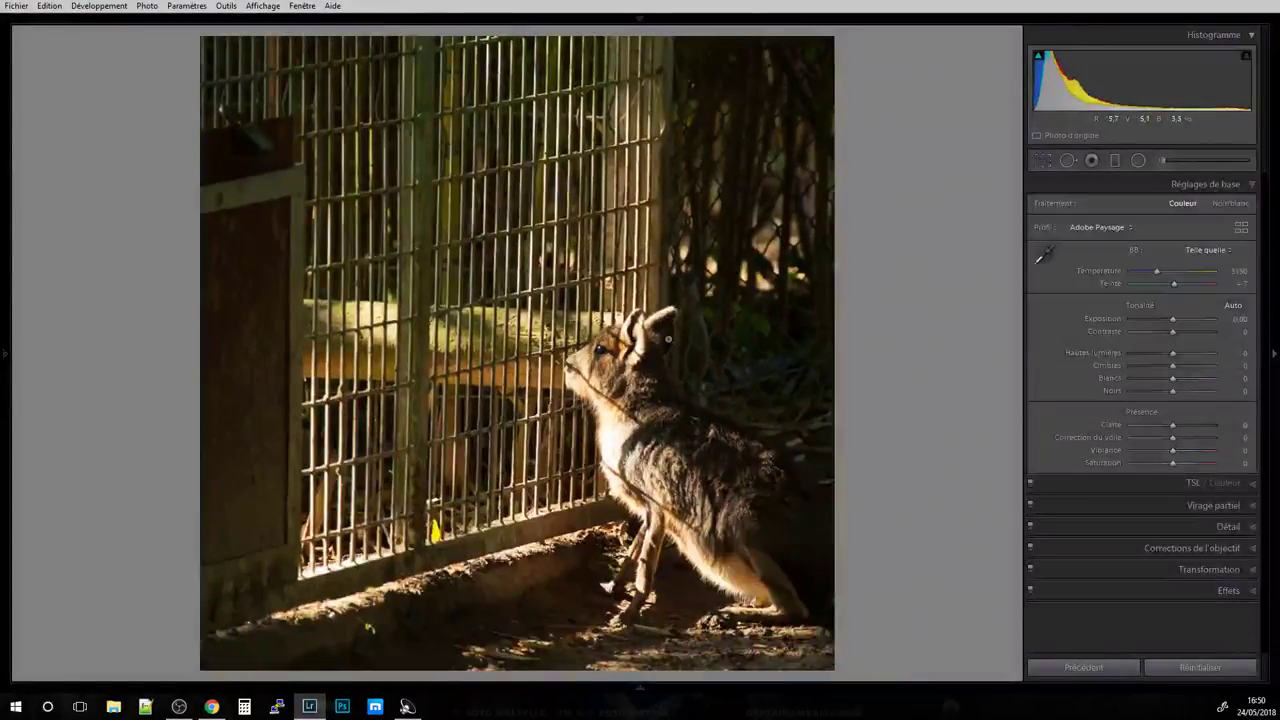
# Tighten the square crop around the animal and reposition it so the whole body stays in frame facing the cage.
pyautogui.press('r')
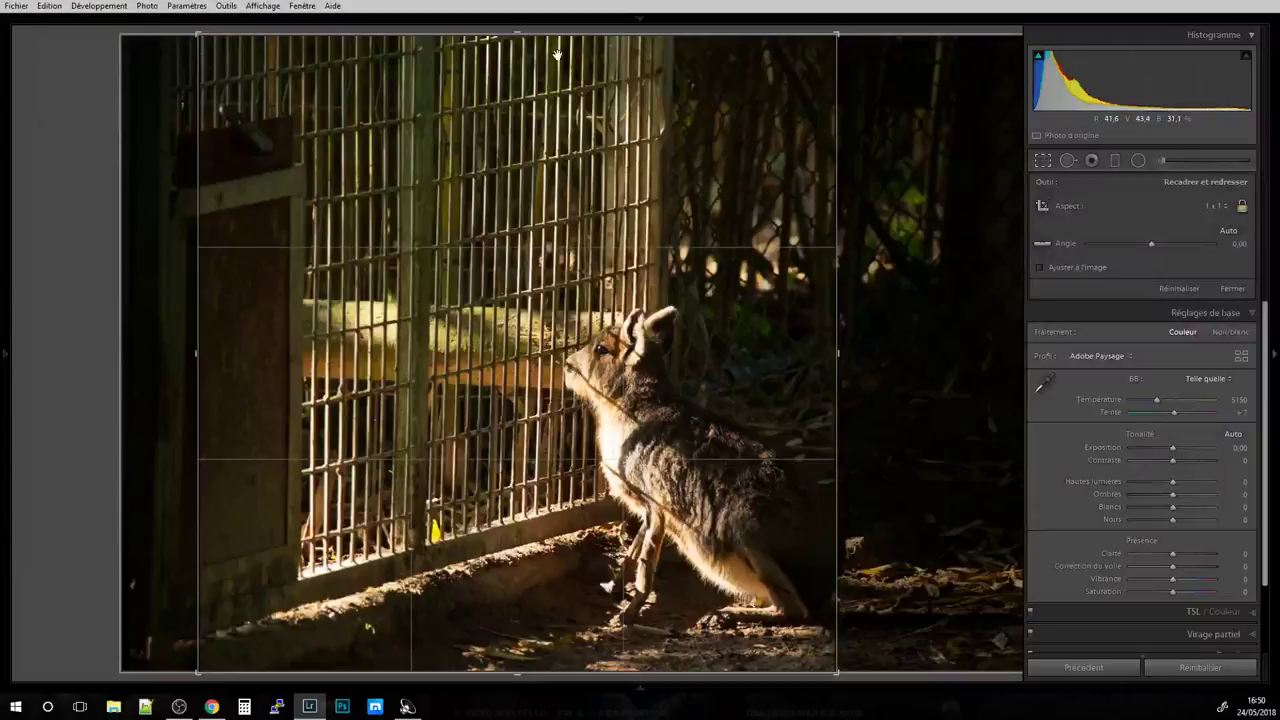
pyautogui.moveTo(517, 36); pyautogui.dragTo(556, 122)
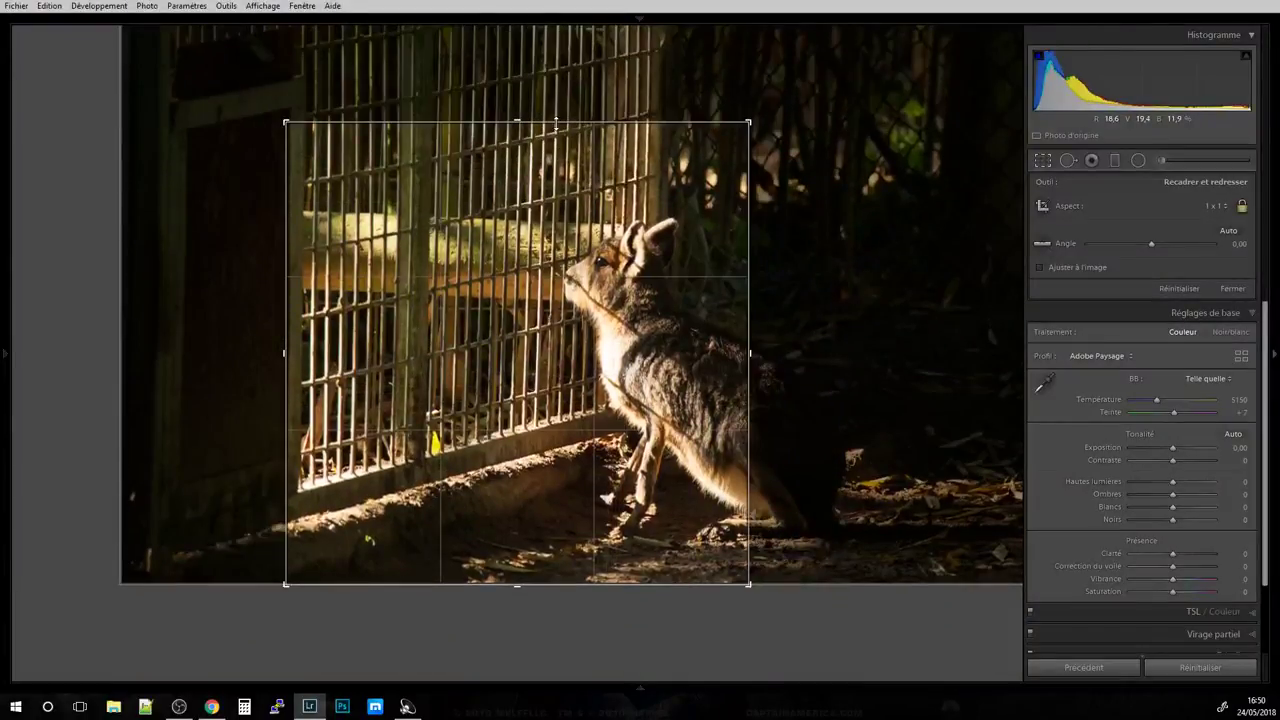
pyautogui.moveTo(655, 188); pyautogui.dragTo(532, 187)
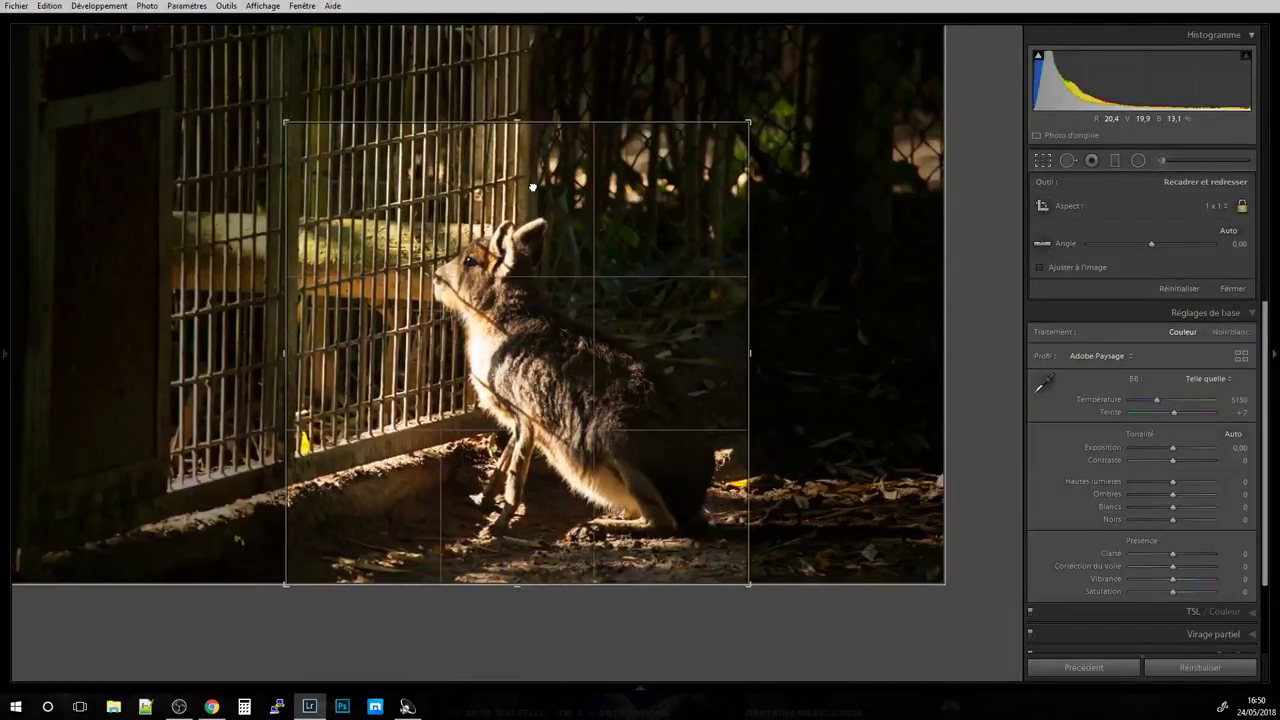
pyautogui.press('Return')
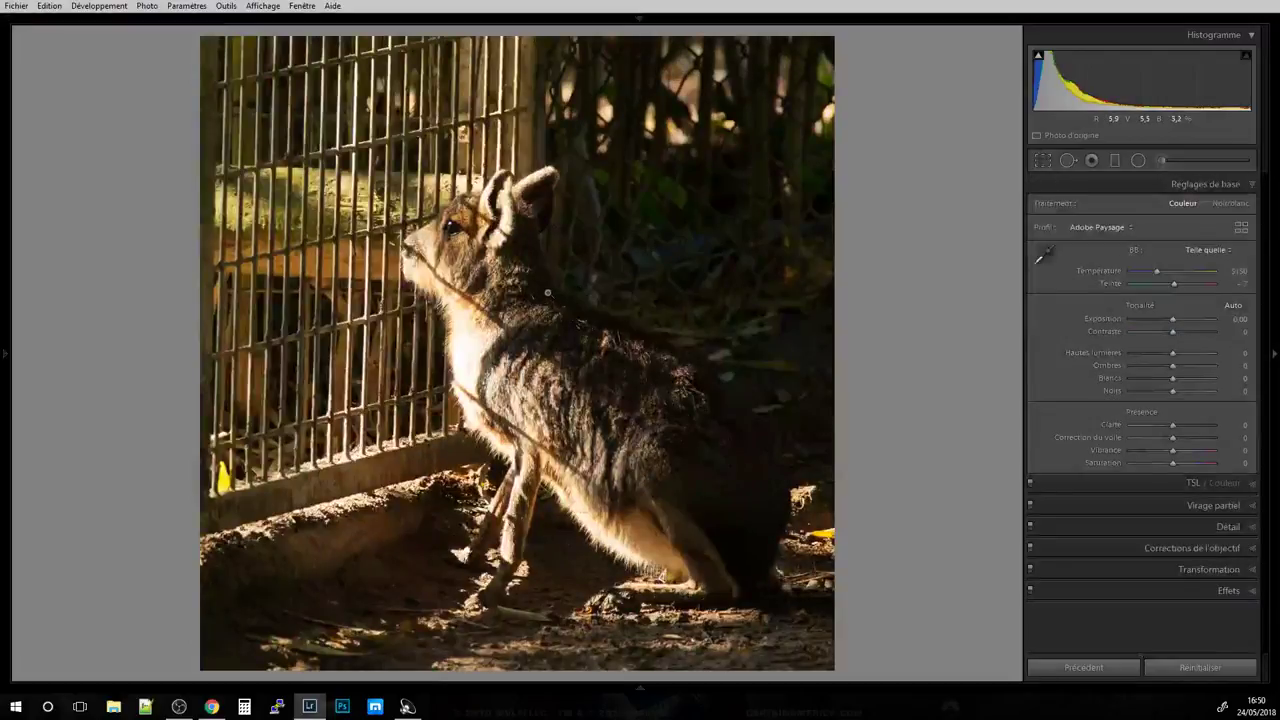
pyautogui.press('r')
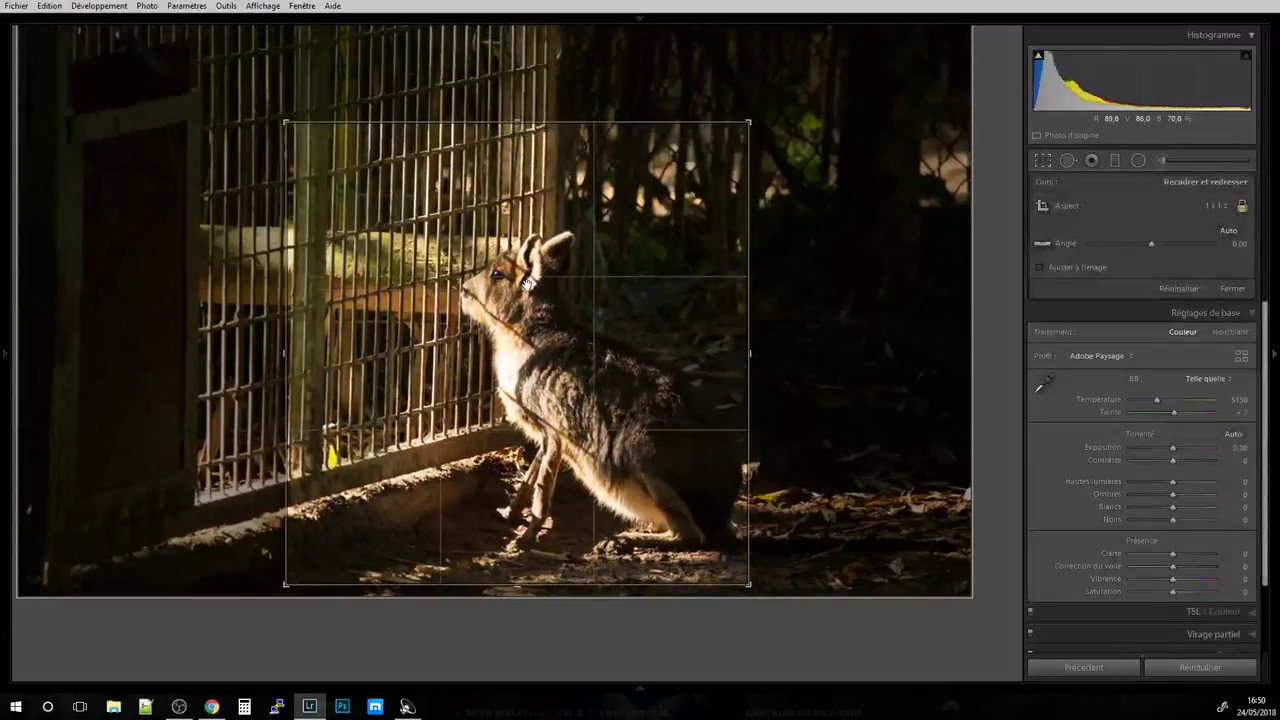
pyautogui.press('Return')
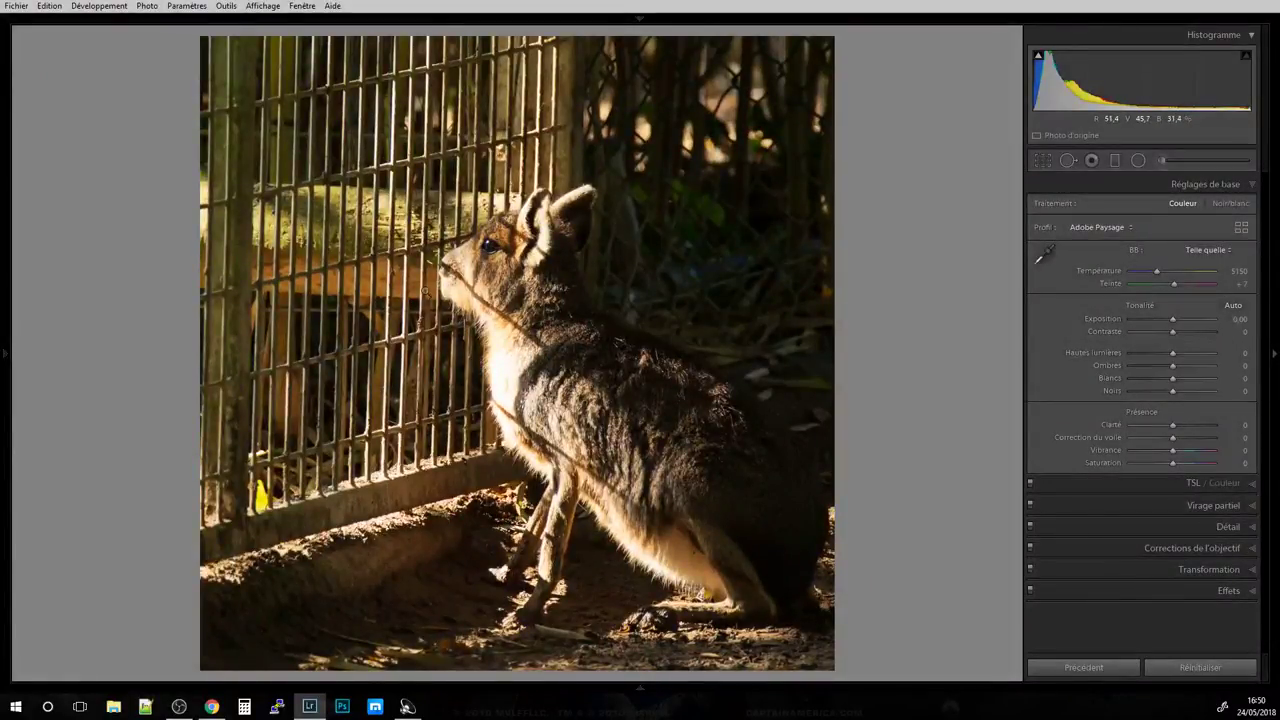
pyautogui.click(565, 285)
pyautogui.click(565, 290)
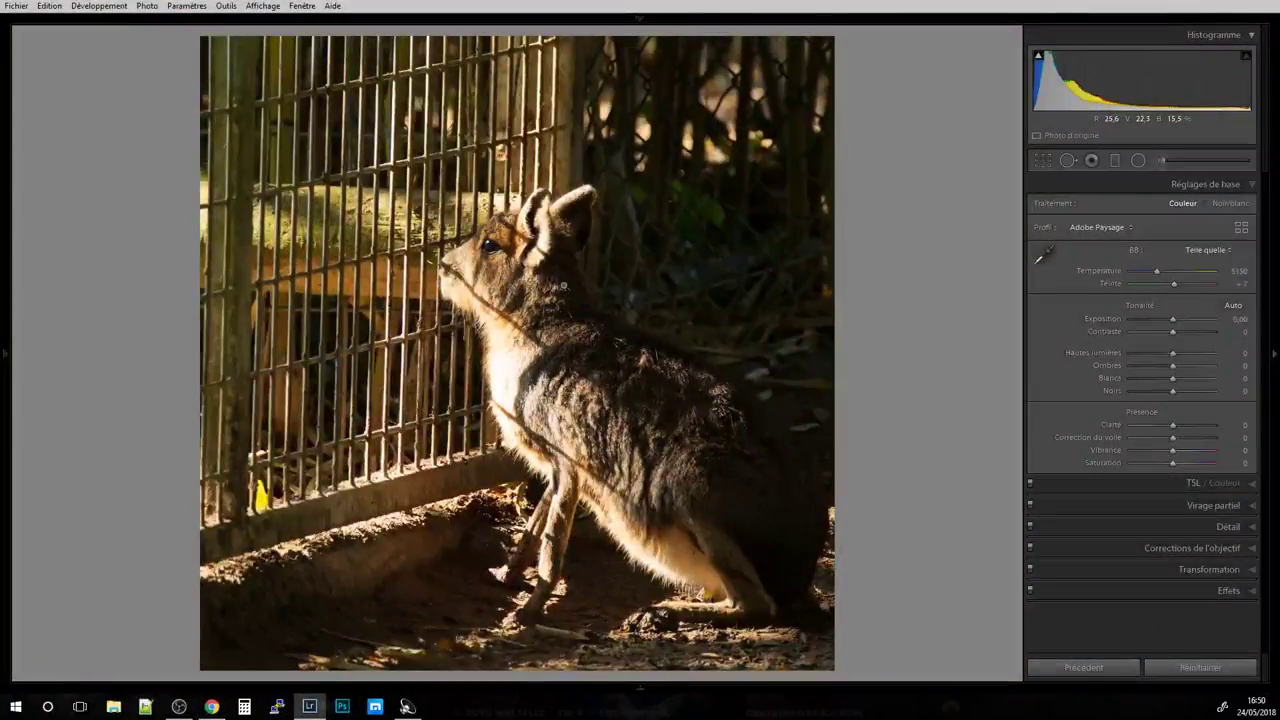
# View the photo of the seated gorilla holding leaves in the Library module and return to the thumbnail grid.
pyautogui.press('g')
pyautogui.doubleClick(531, 289)
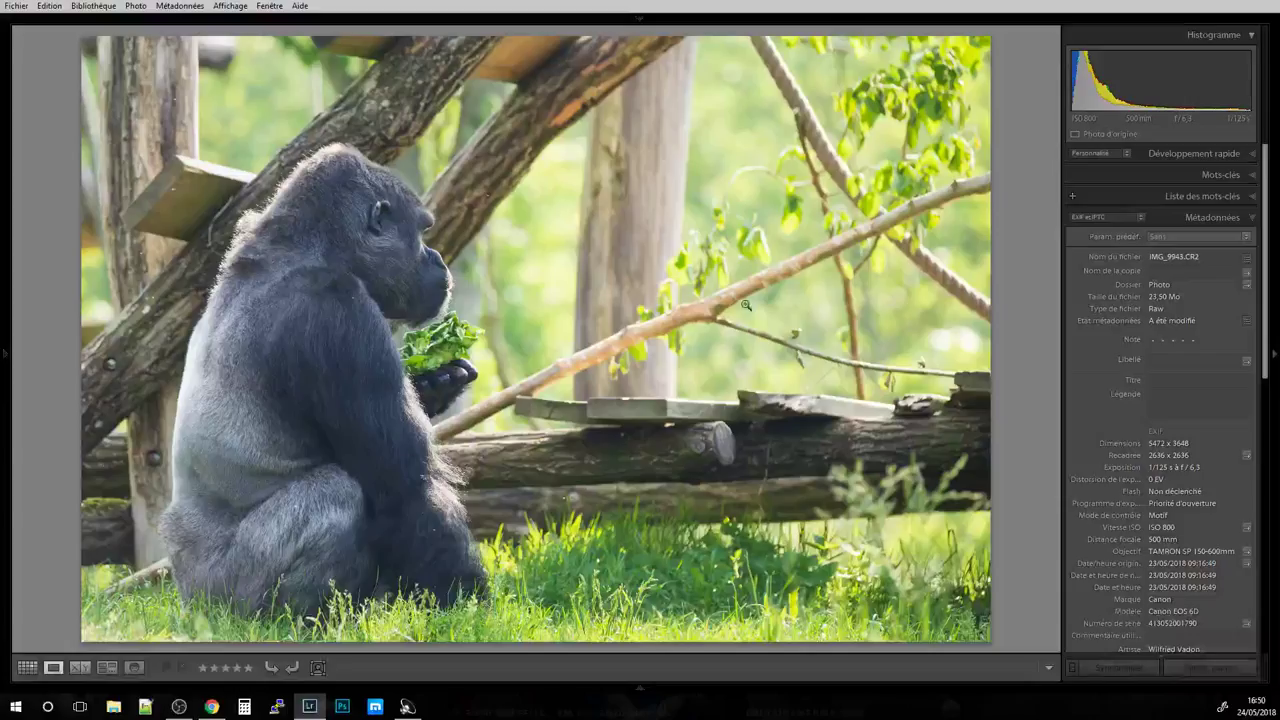
pyautogui.press('g')
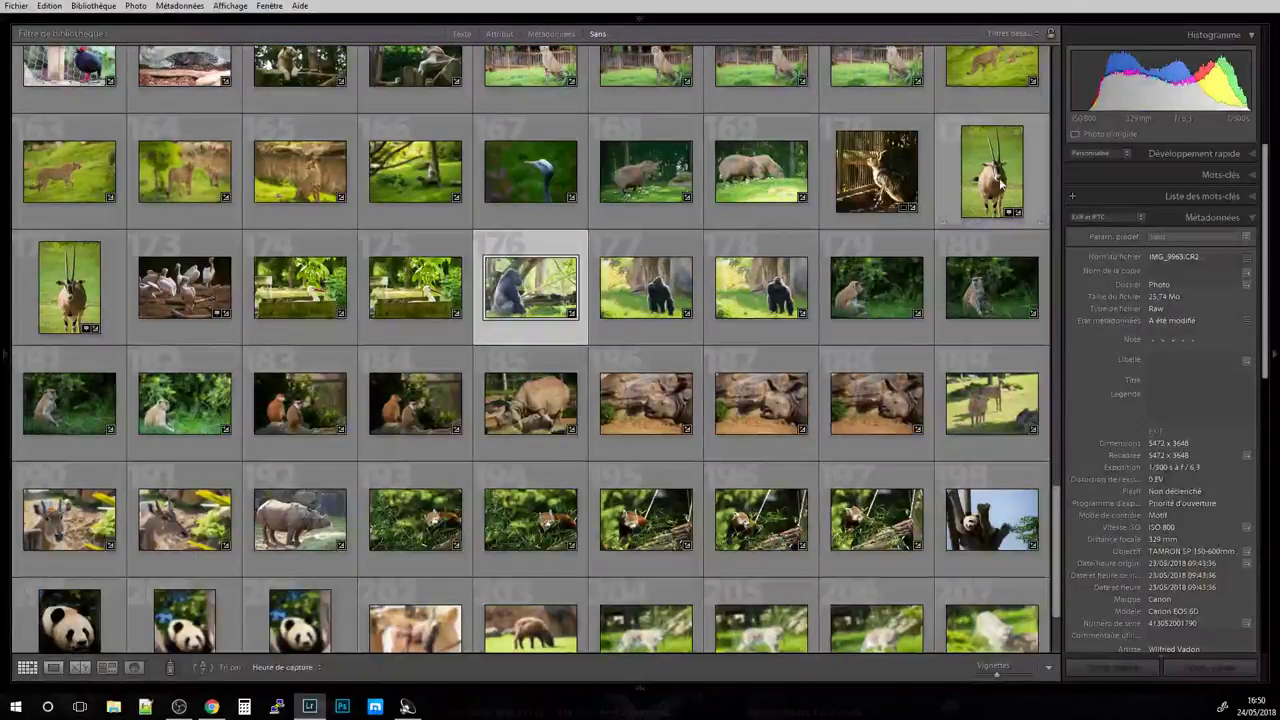
# Open the first stork photo in the Develop module and correct its white balance by sampling the white plumage on the stork's head.
pyautogui.click(186, 289)
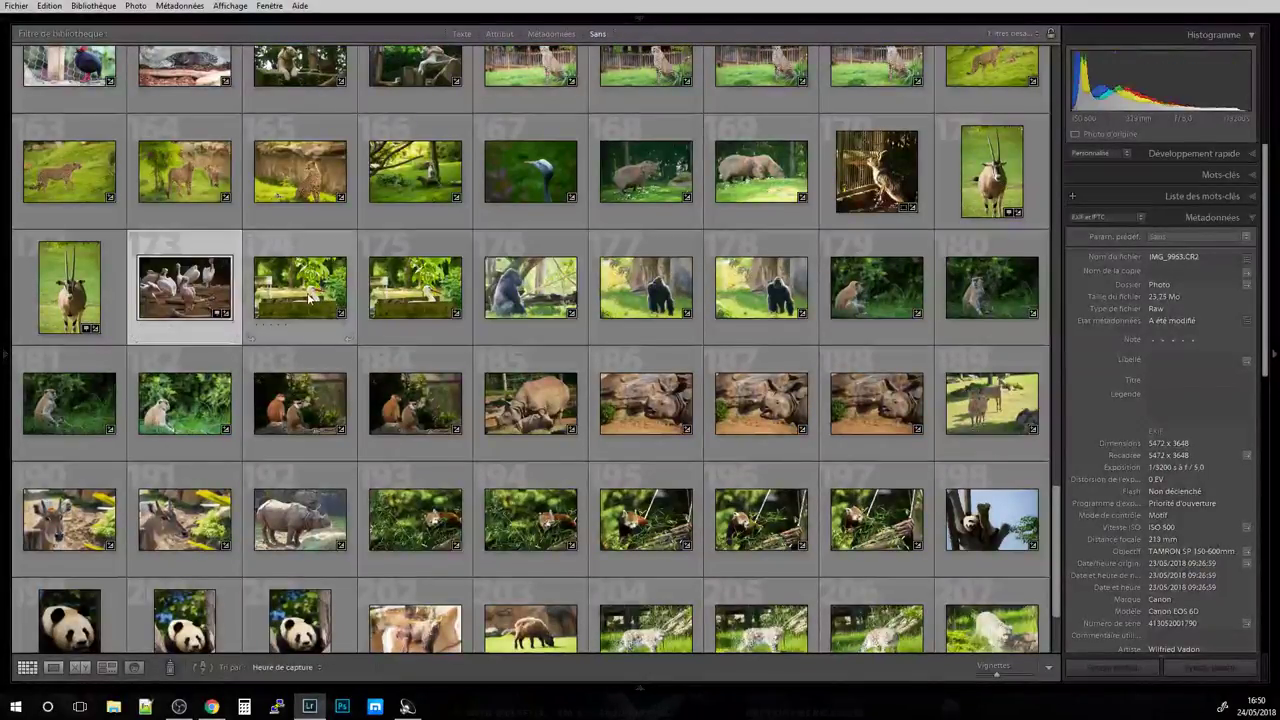
pyautogui.doubleClick(308, 295)
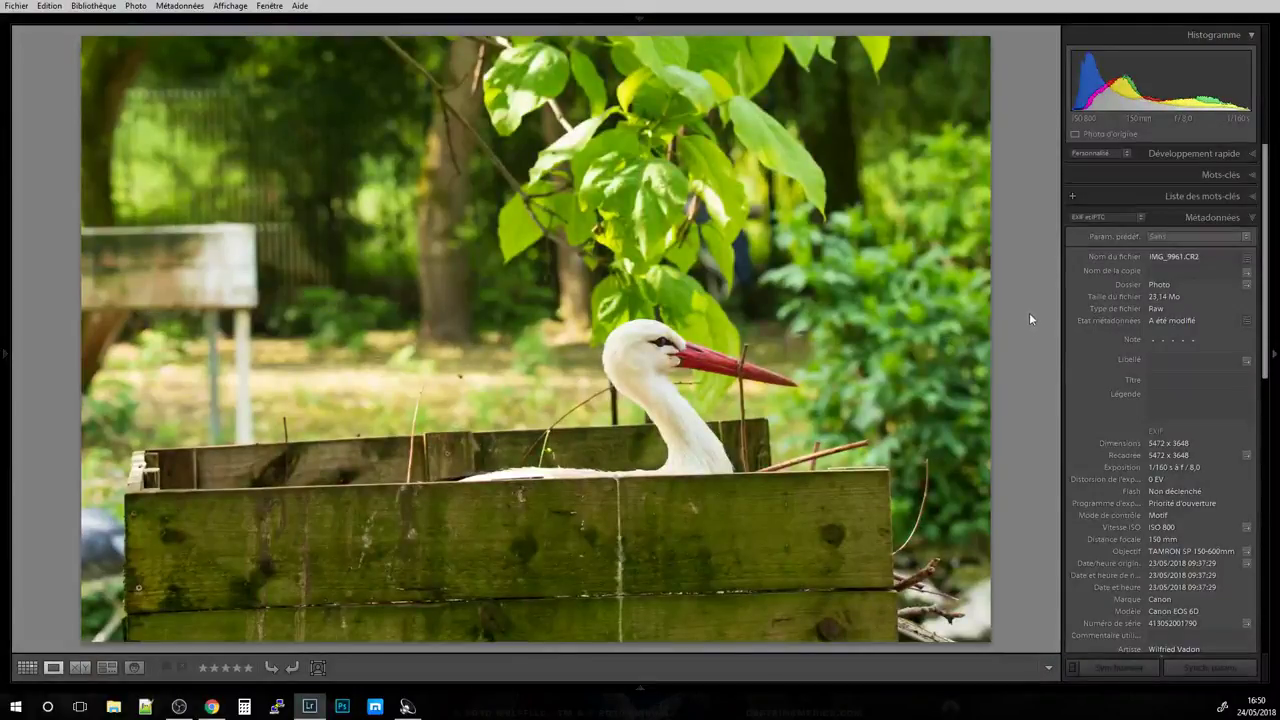
pyautogui.press('d')
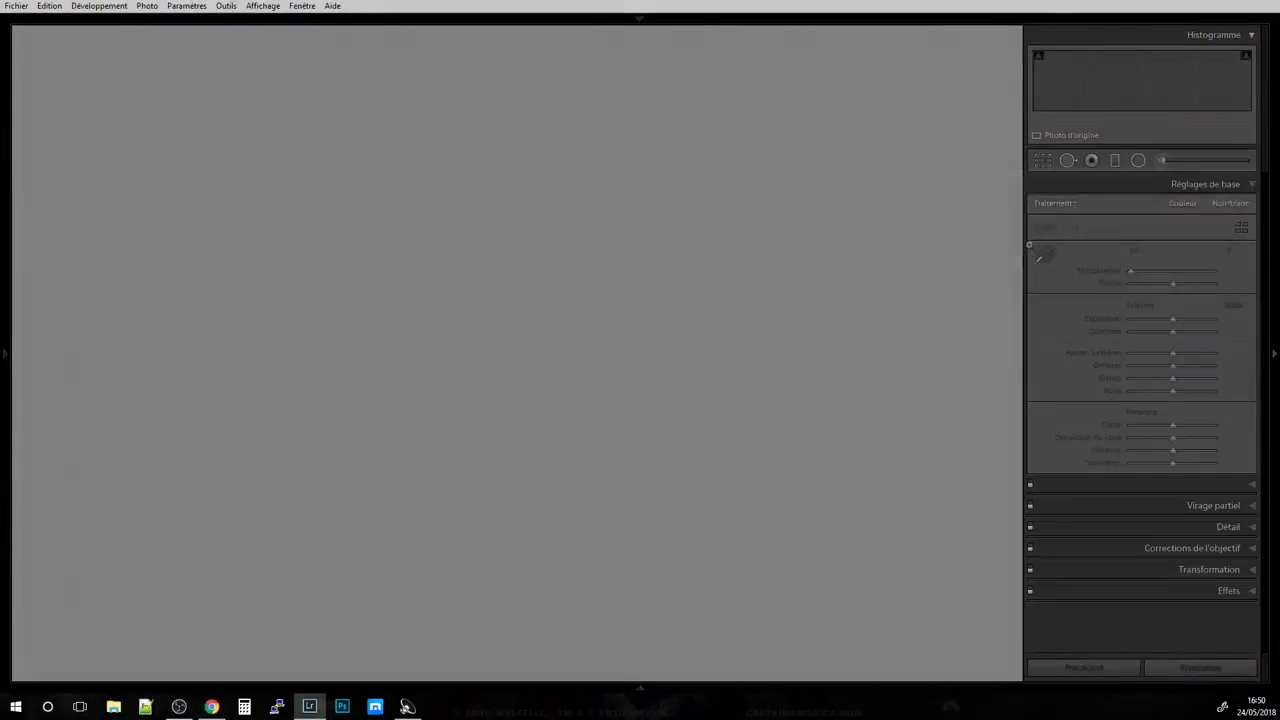
pyautogui.press('w')
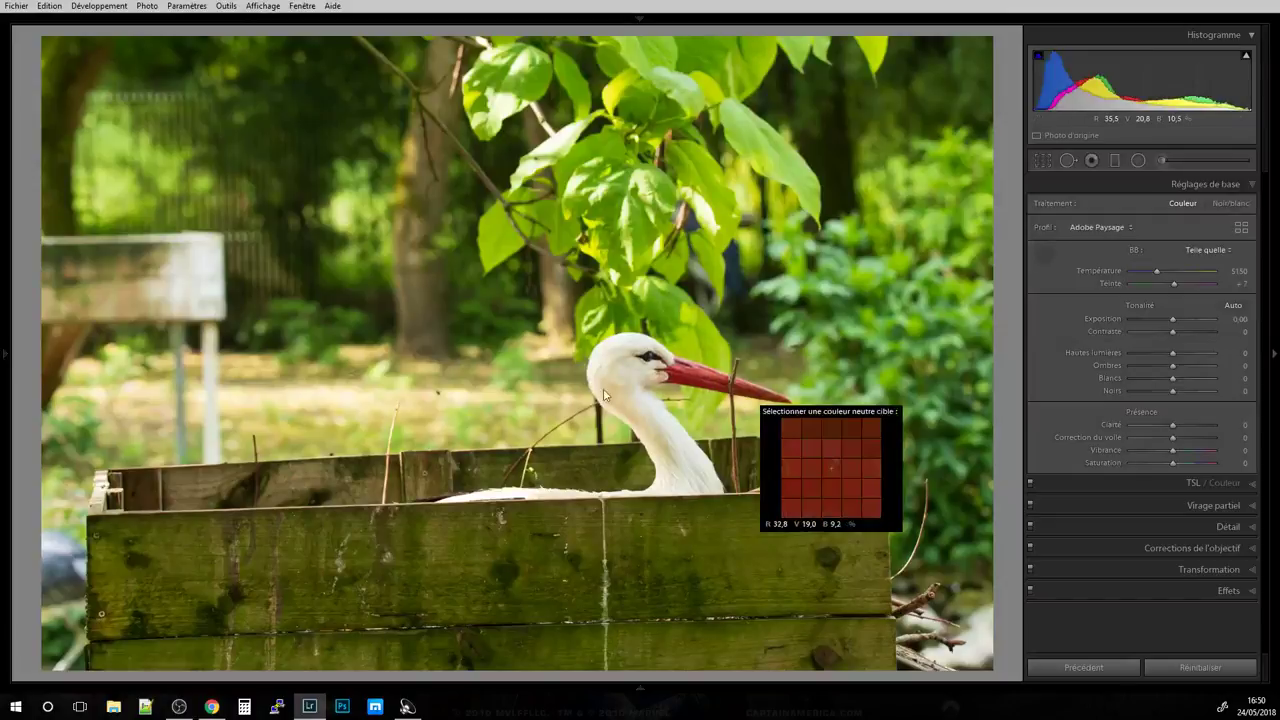
pyautogui.click(634, 348)
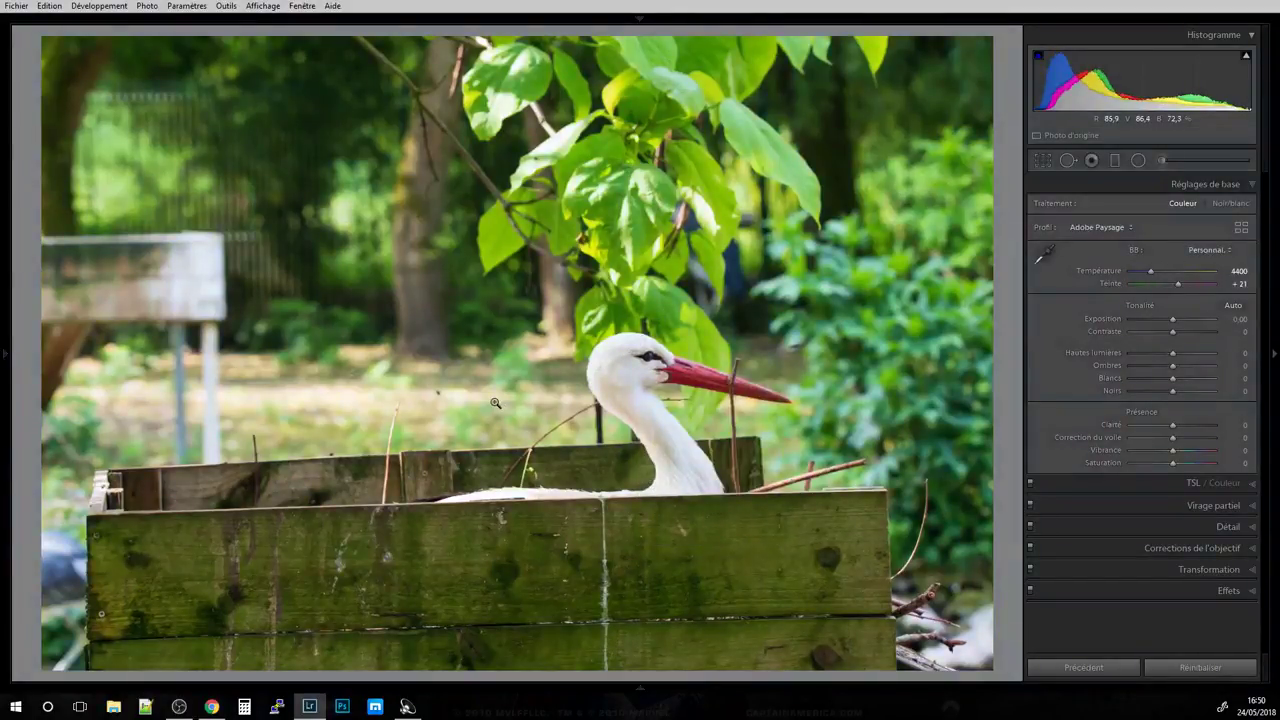
pyautogui.press('g')
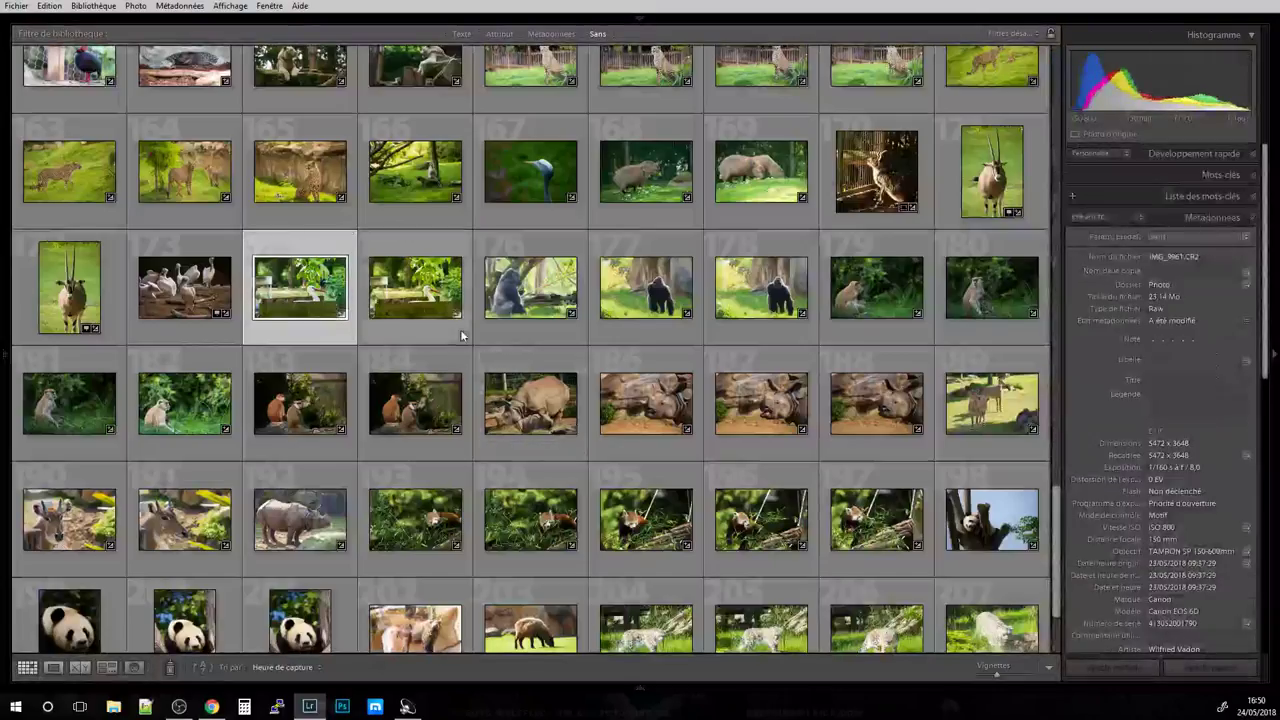
# Browse from the seated gorilla to the standing gorilla looking sideways and inspect its face and fur at full magnification.
pyautogui.doubleClick(533, 300)
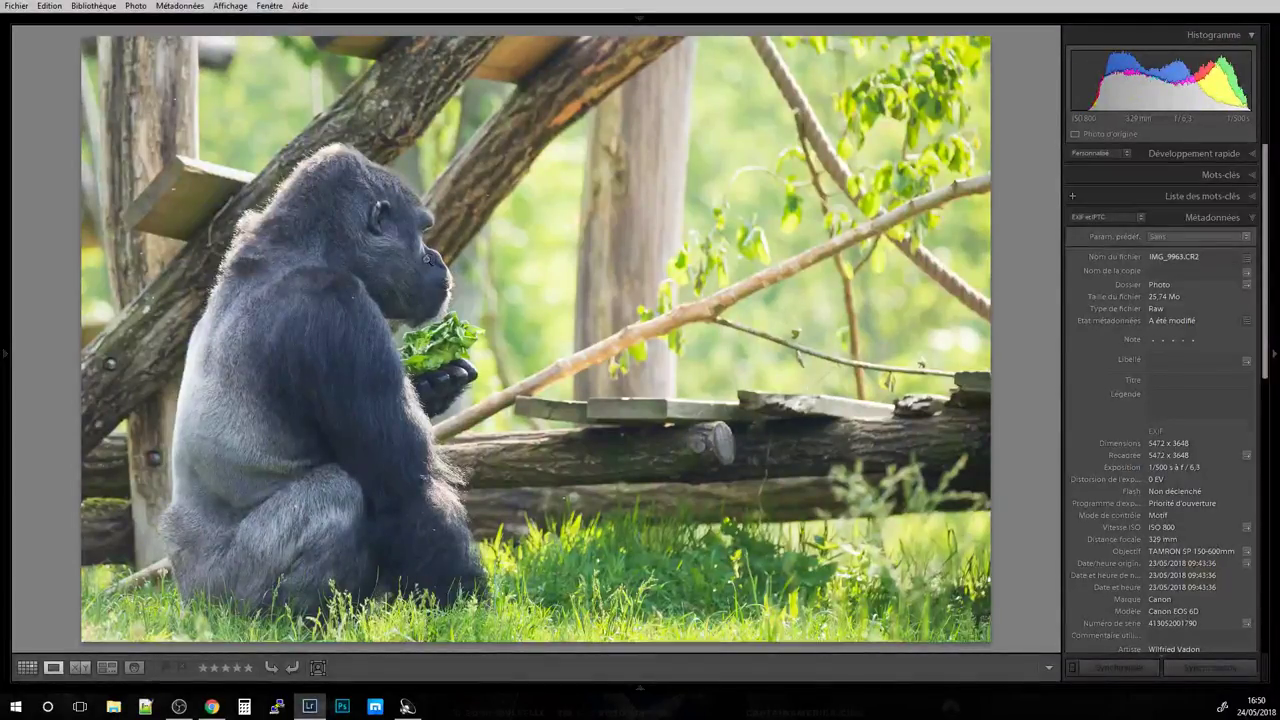
pyautogui.press('Right')
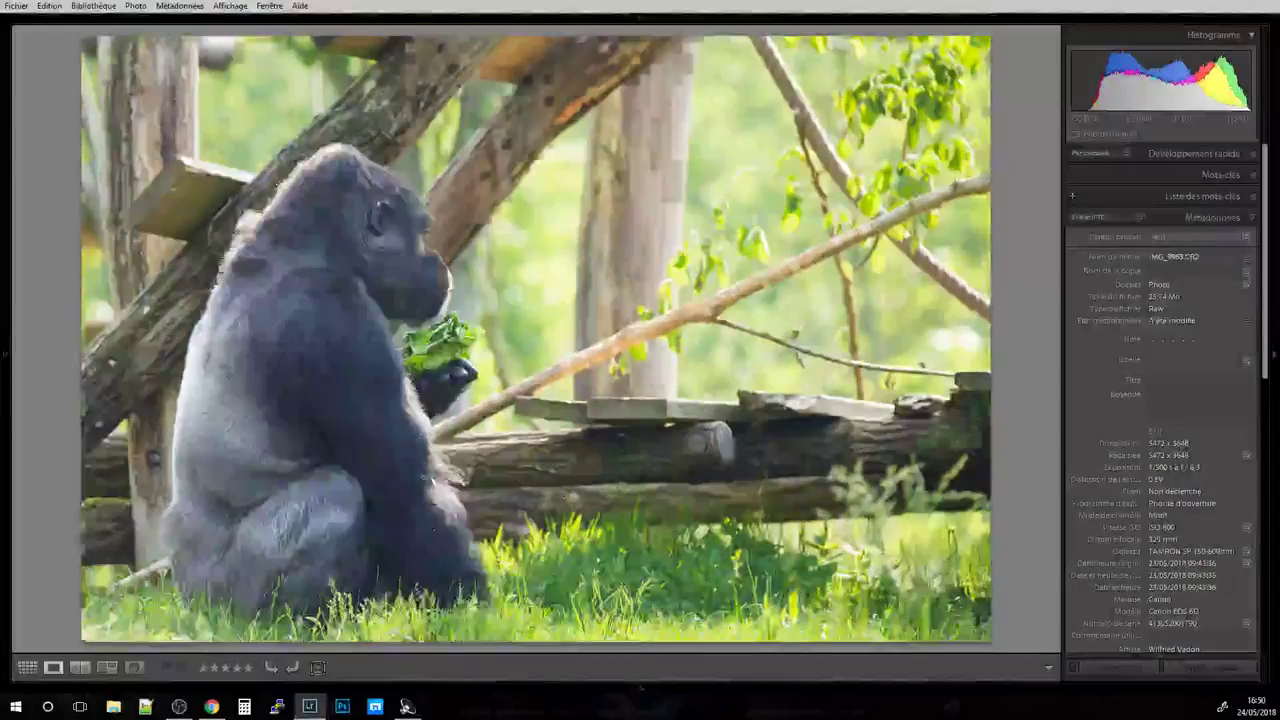
pyautogui.press('Right')
pyautogui.click(616, 298)
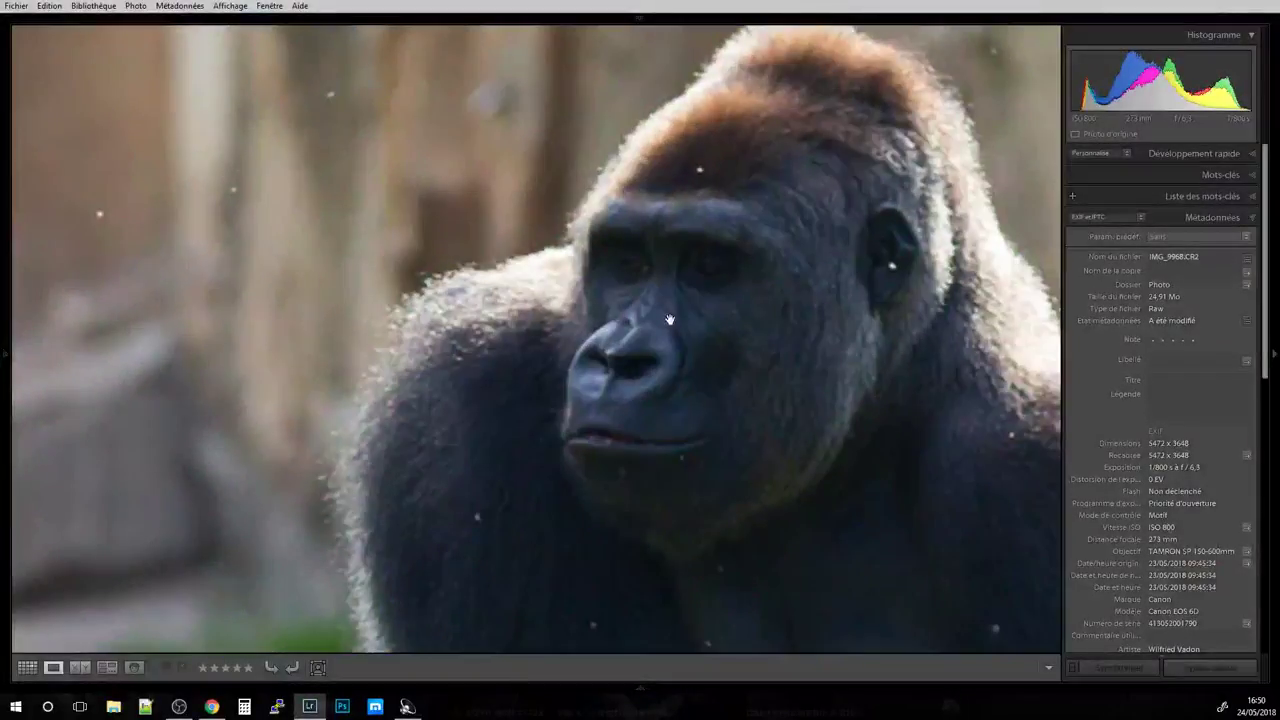
pyautogui.moveTo(680, 366); pyautogui.dragTo(589, 382)
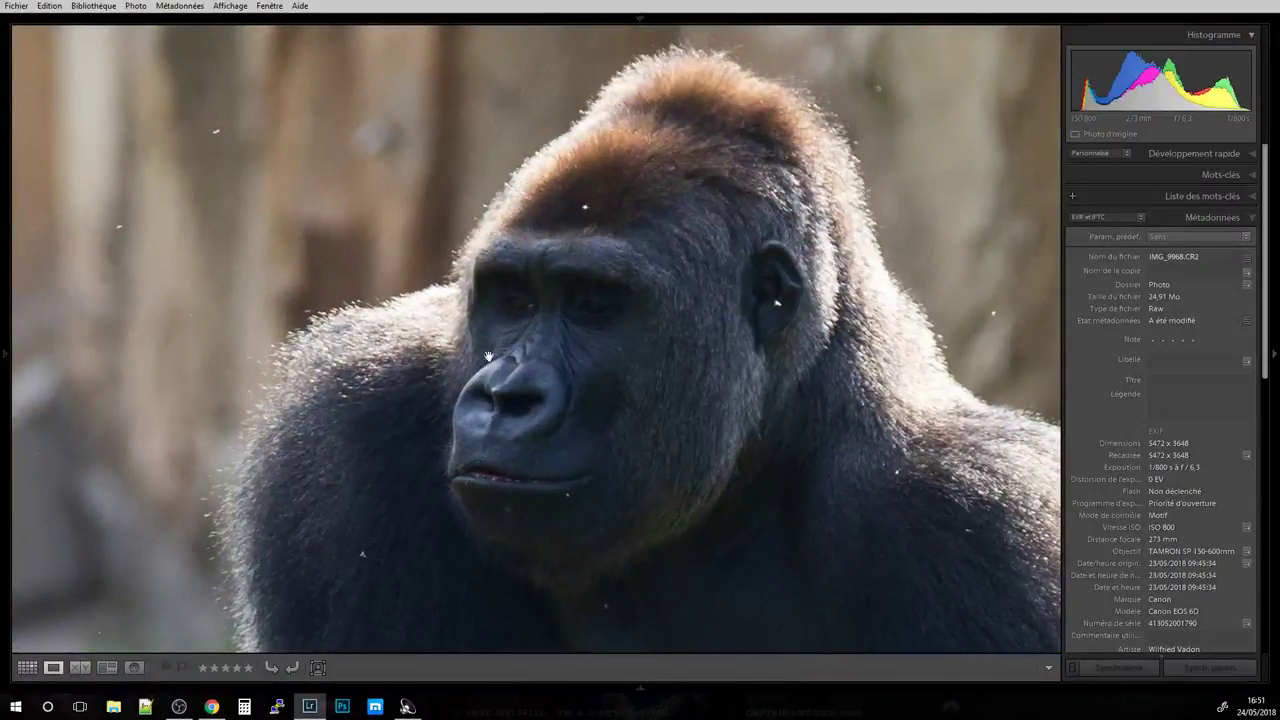
pyautogui.click(613, 393)
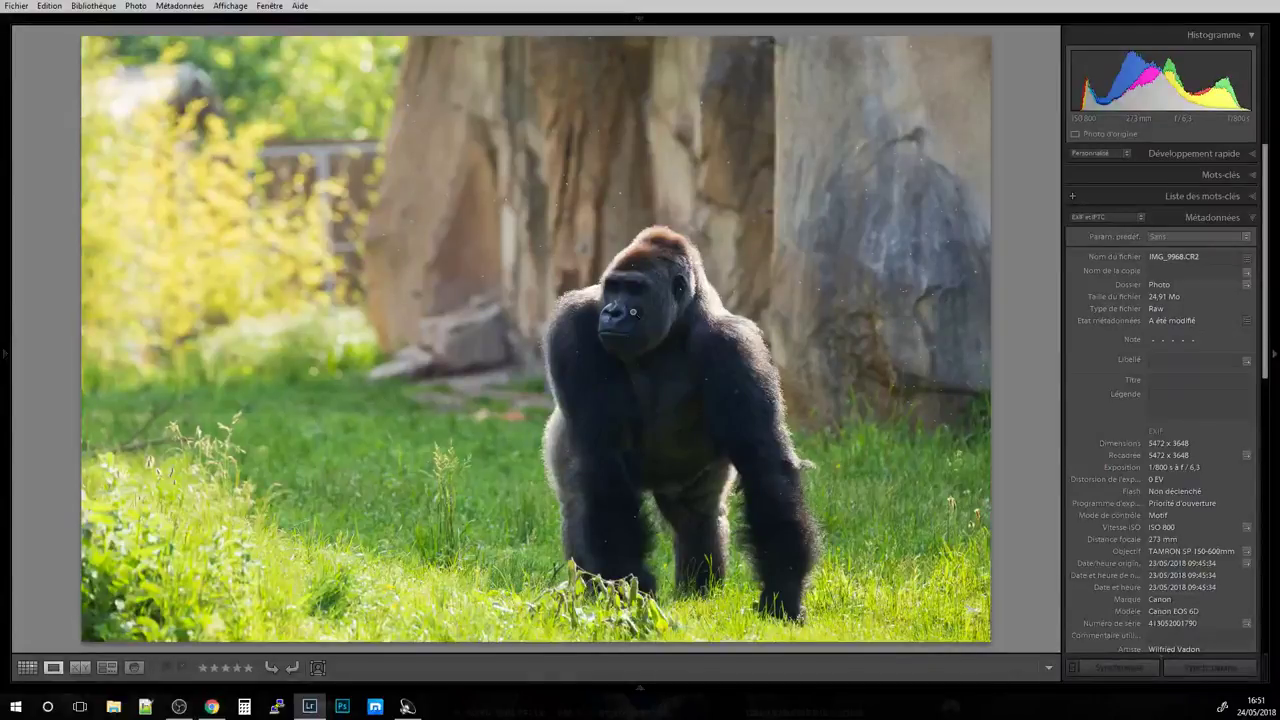
pyautogui.click(644, 330)
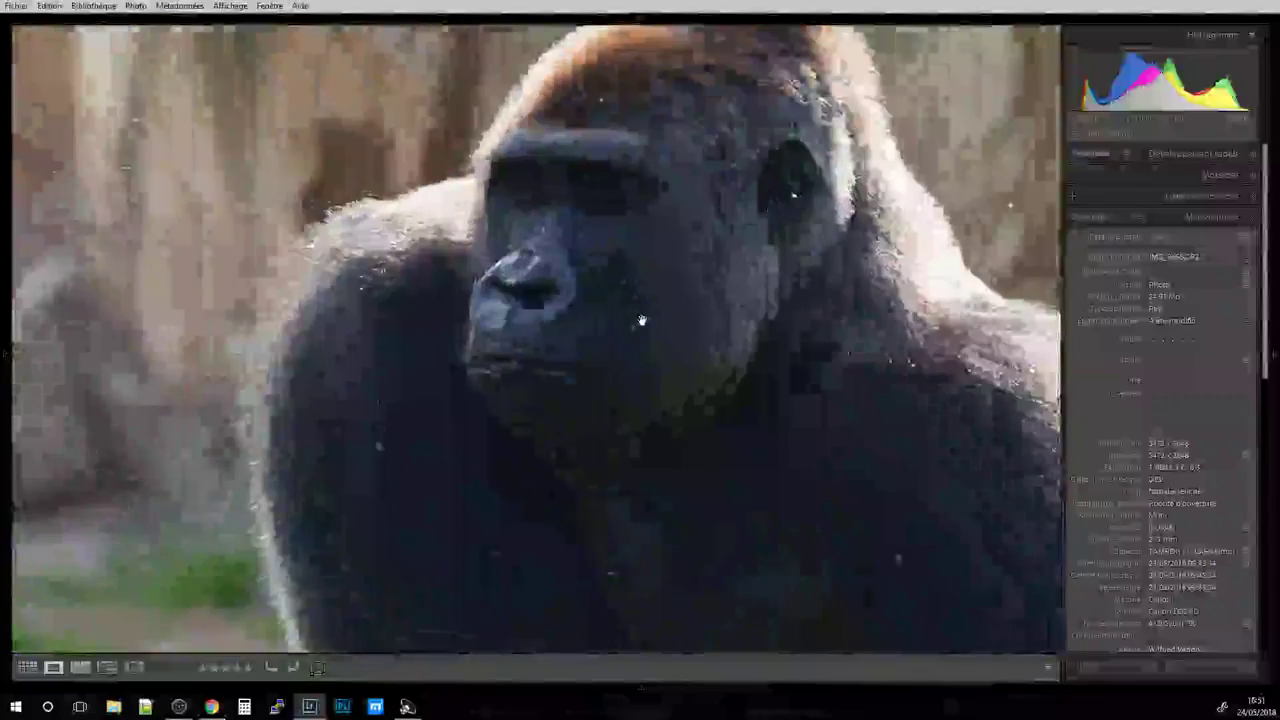
pyautogui.click(642, 321)
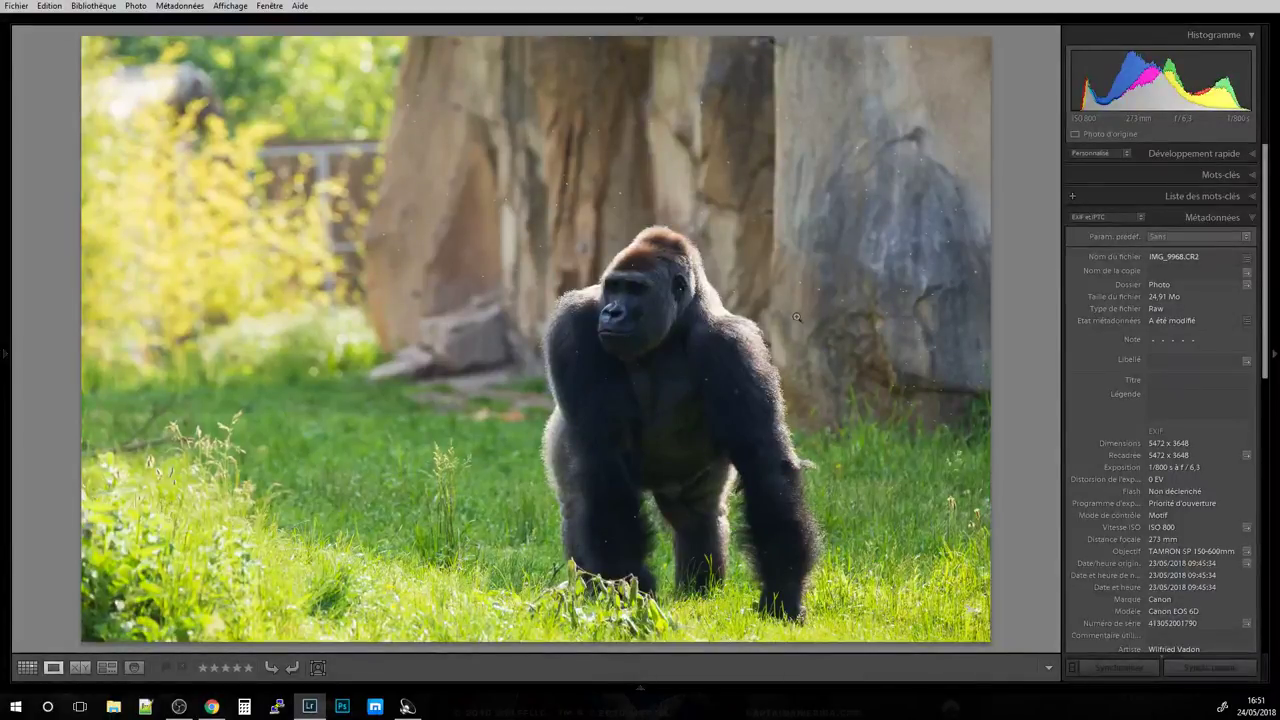
# Advance to the photo of the standing gorilla facing the camera and inspect its face at full magnification.
pyautogui.press('Right')
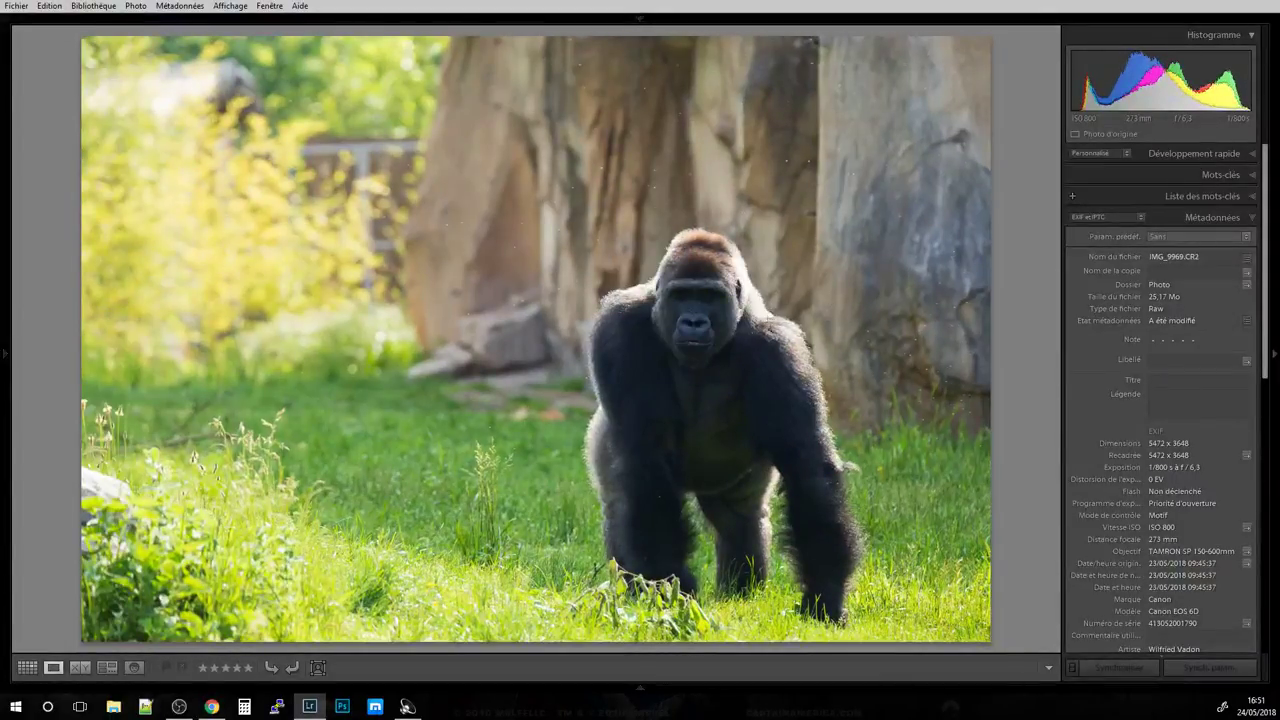
pyautogui.click(703, 313)
pyautogui.click(701, 313)
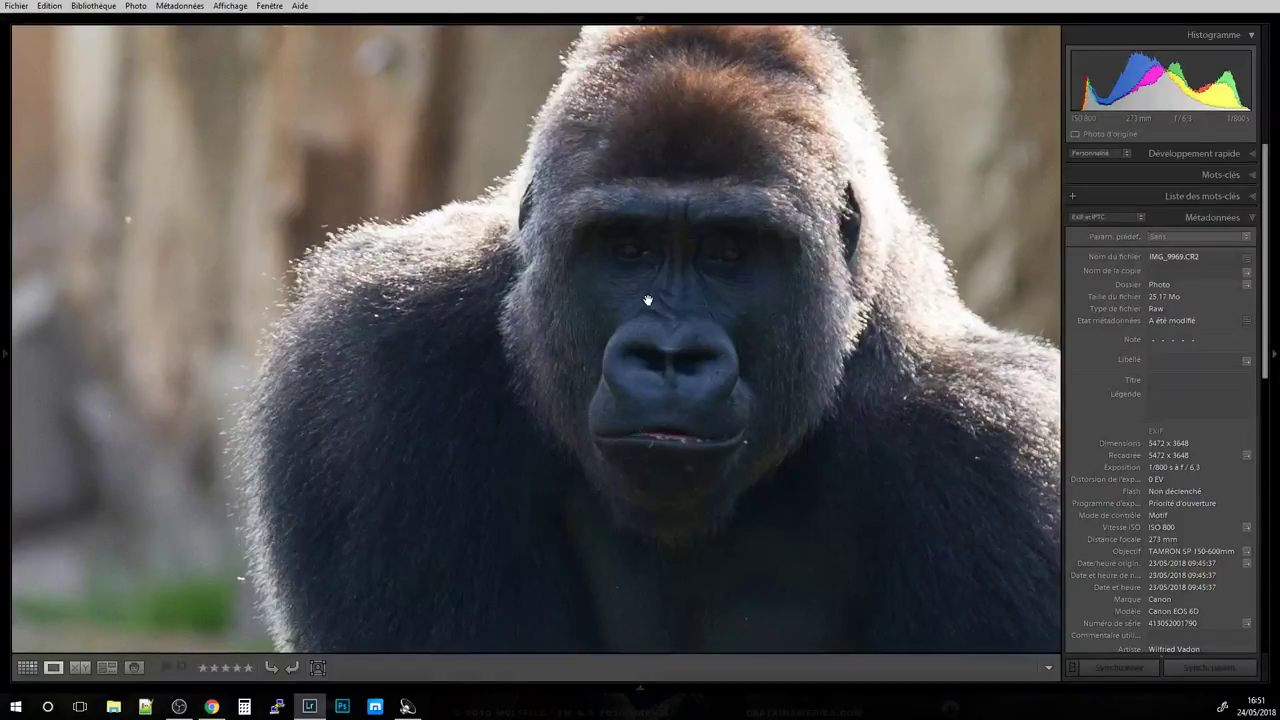
pyautogui.press('z')
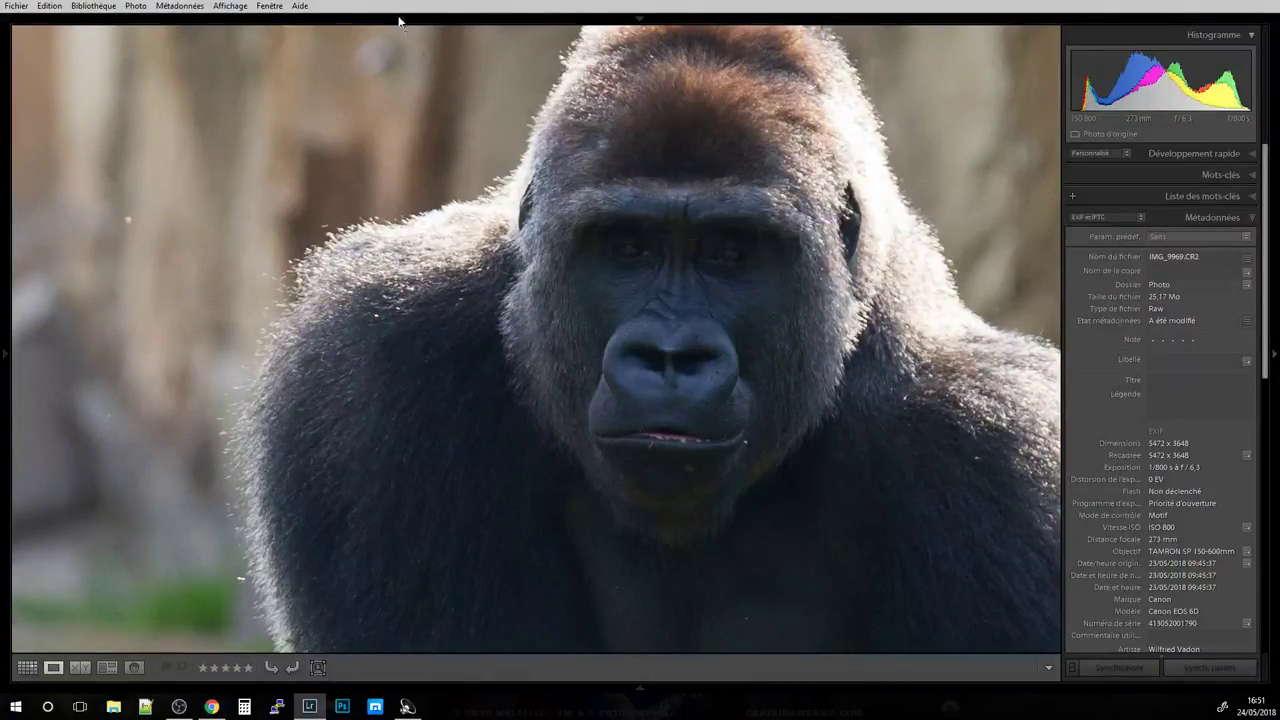
# Open the photo of the two capybaras from the thumbnail grid, inspect their heads and fur at full magnification, and return to the grid.
pyautogui.press('g')
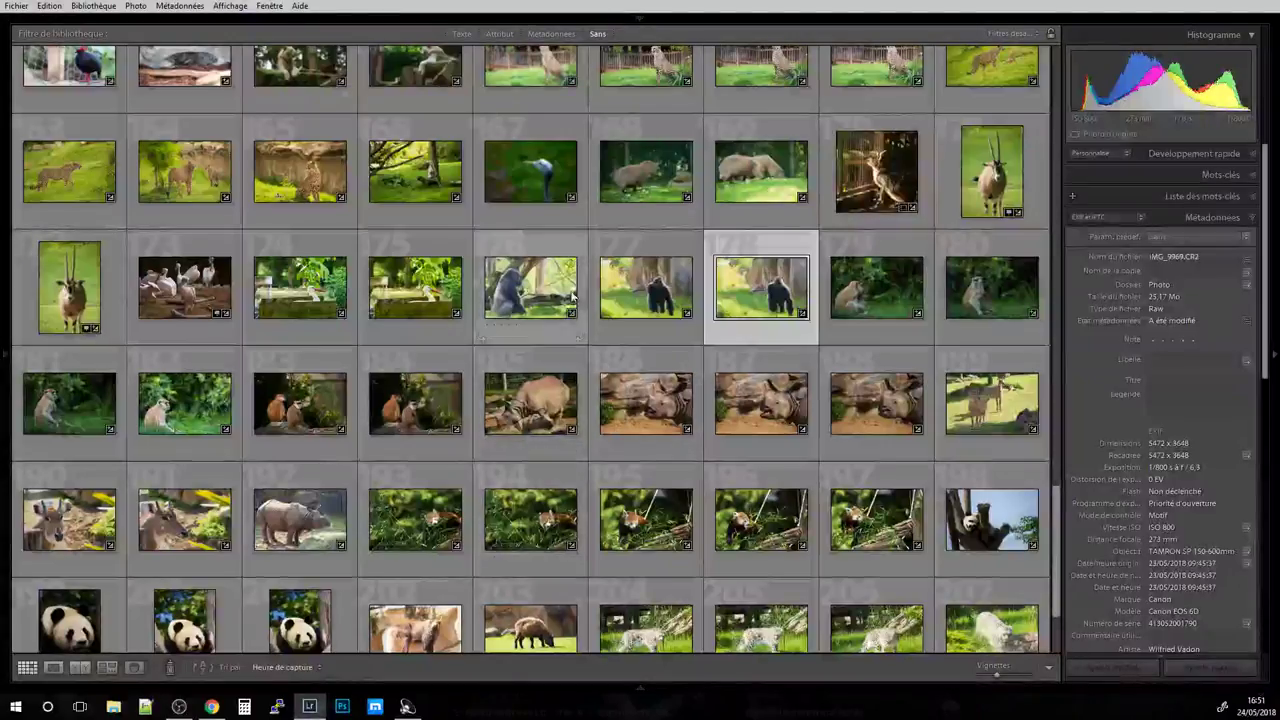
pyautogui.click(656, 195)
pyautogui.press('z')
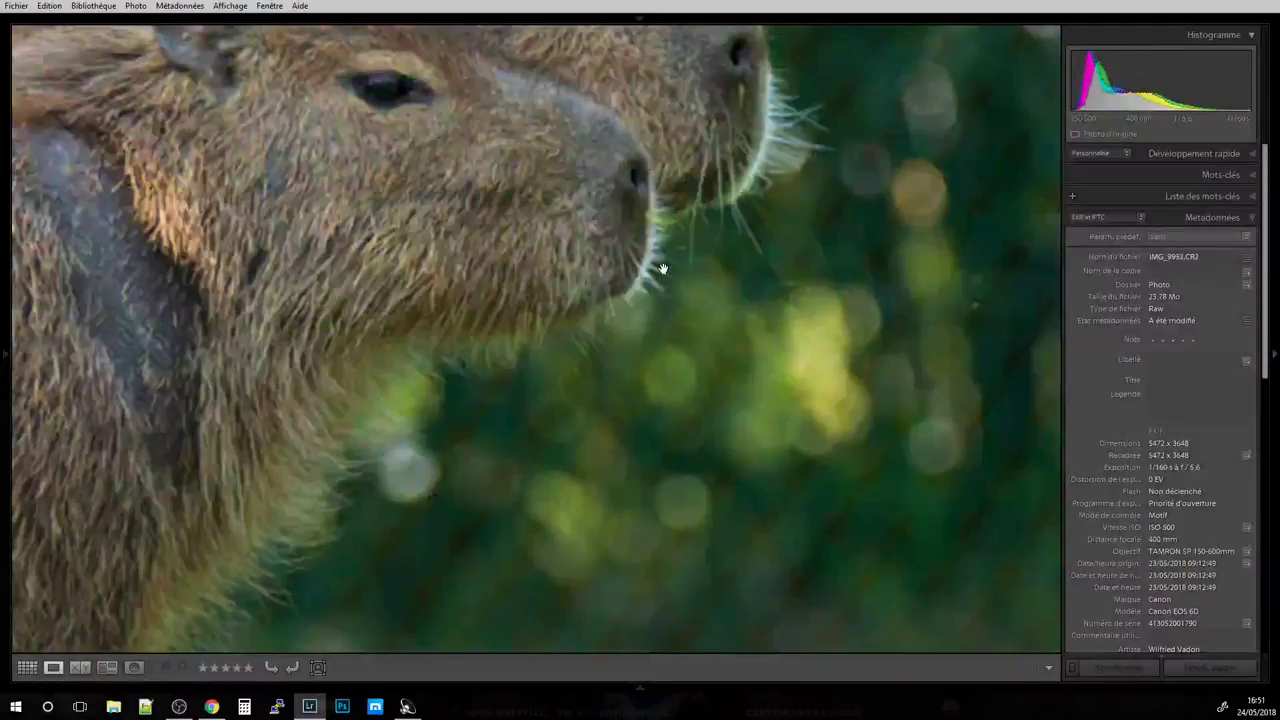
pyautogui.press('z')
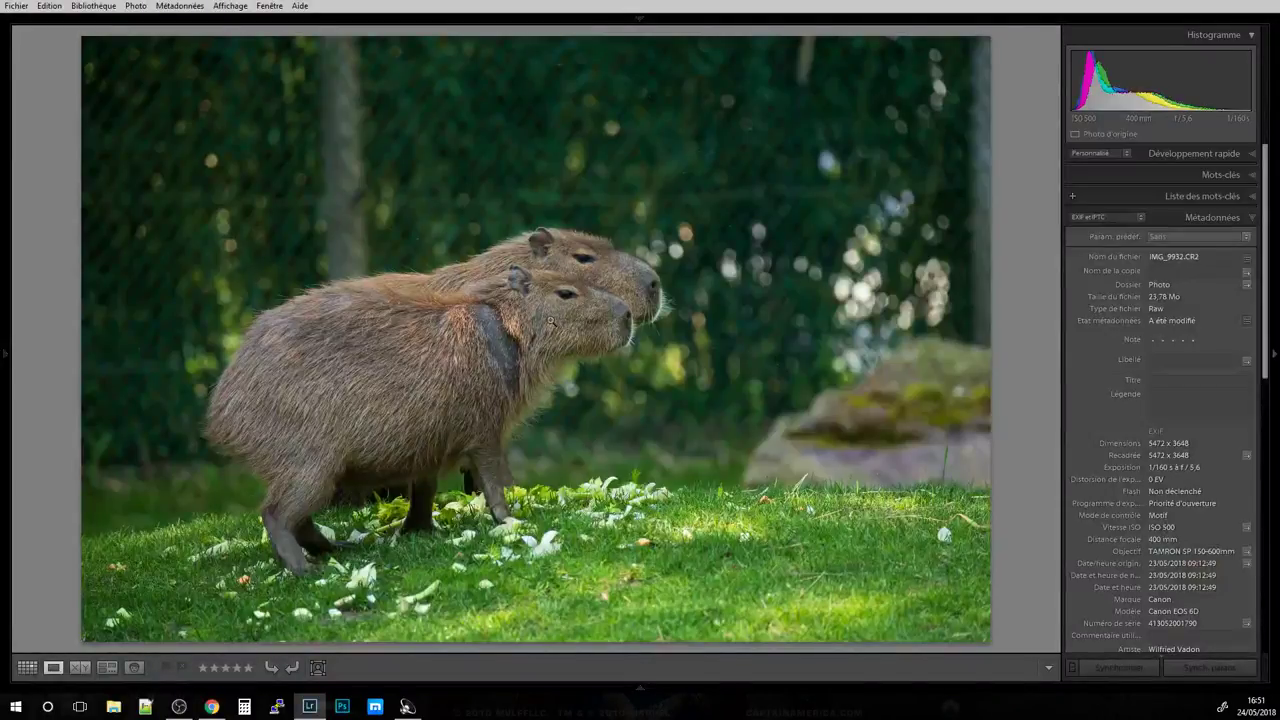
pyautogui.click(440, 362)
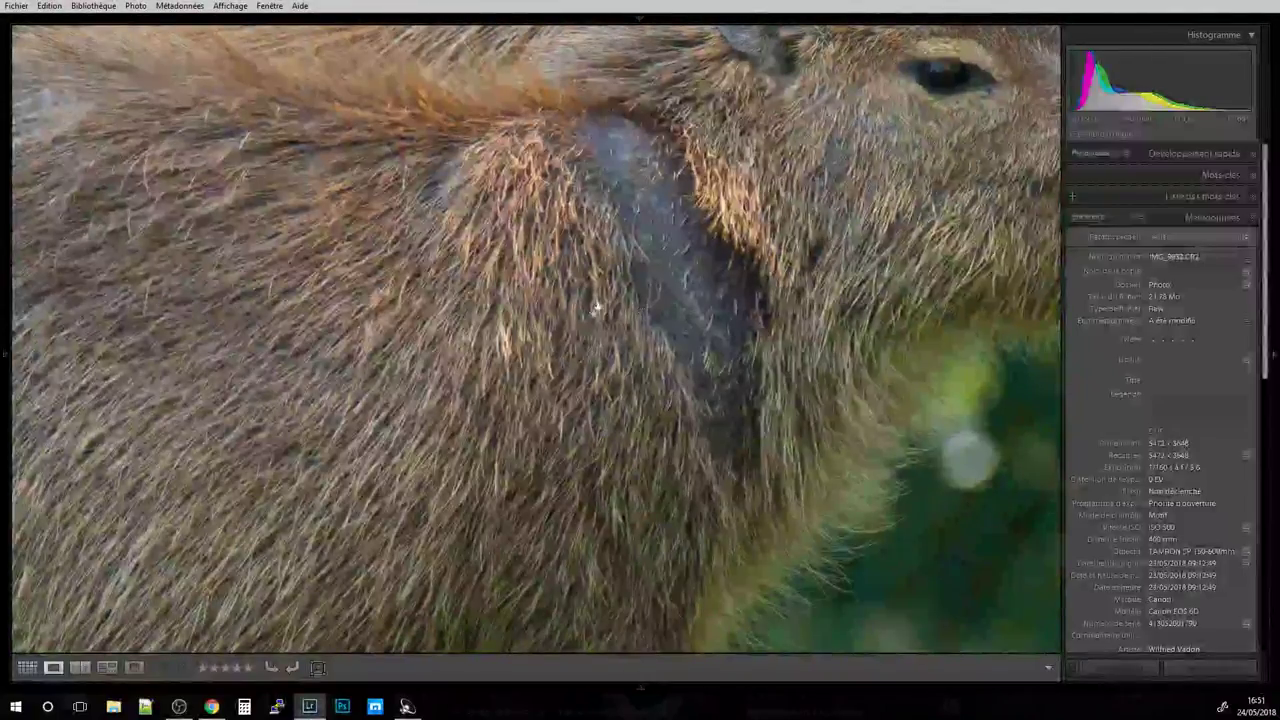
pyautogui.click(596, 309)
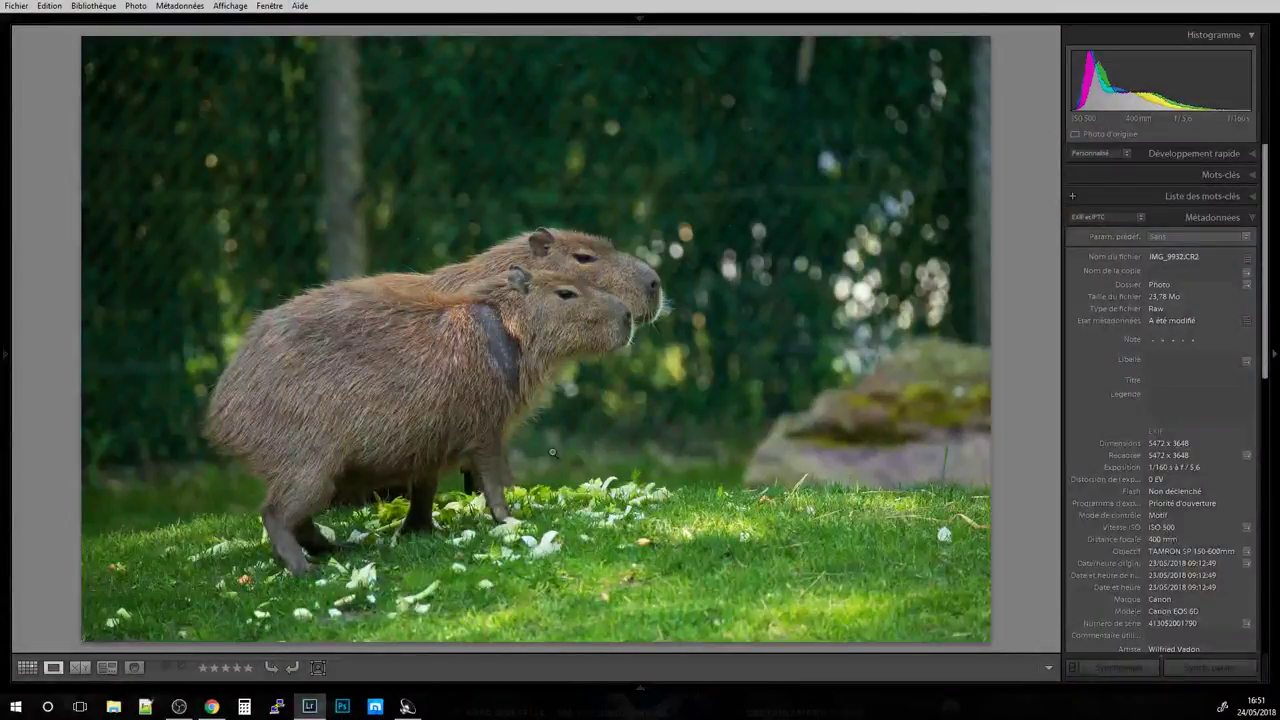
pyautogui.press('g')
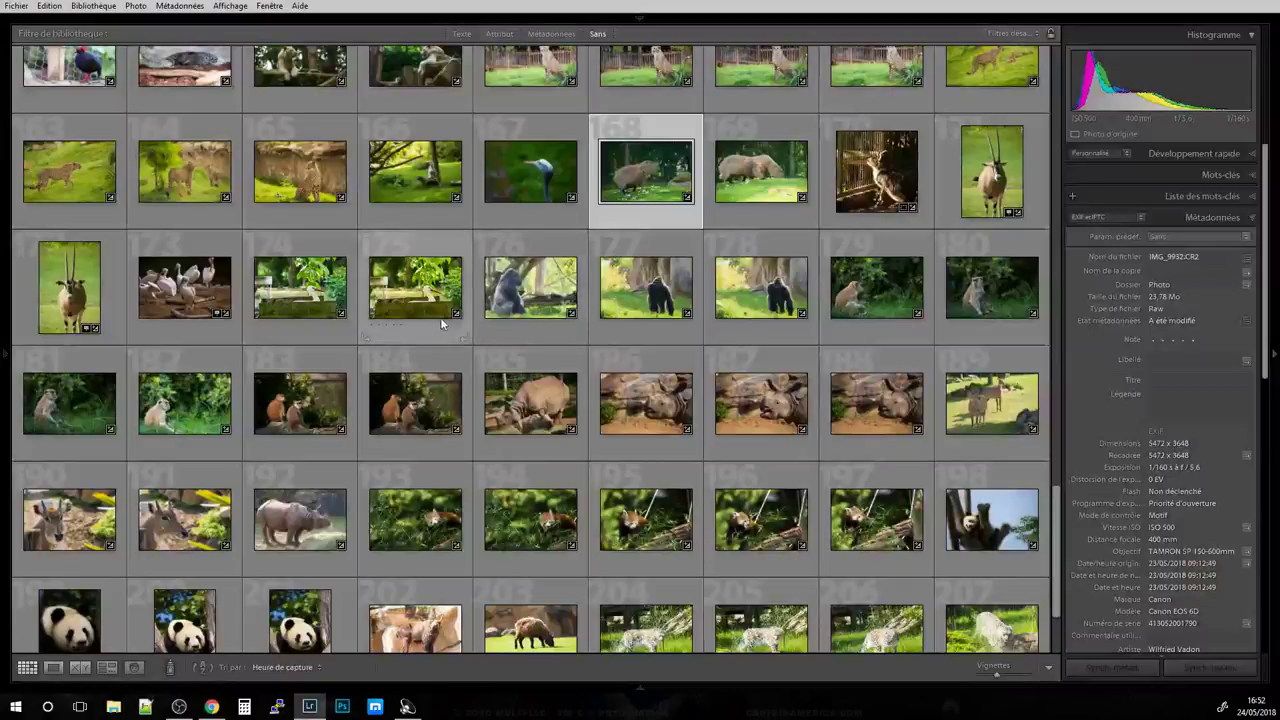
# View the first photo of the monkey with its baby, and open the earlier shot of a lone monkey in tall grass for comparison.
pyautogui.doubleClick(855, 292)
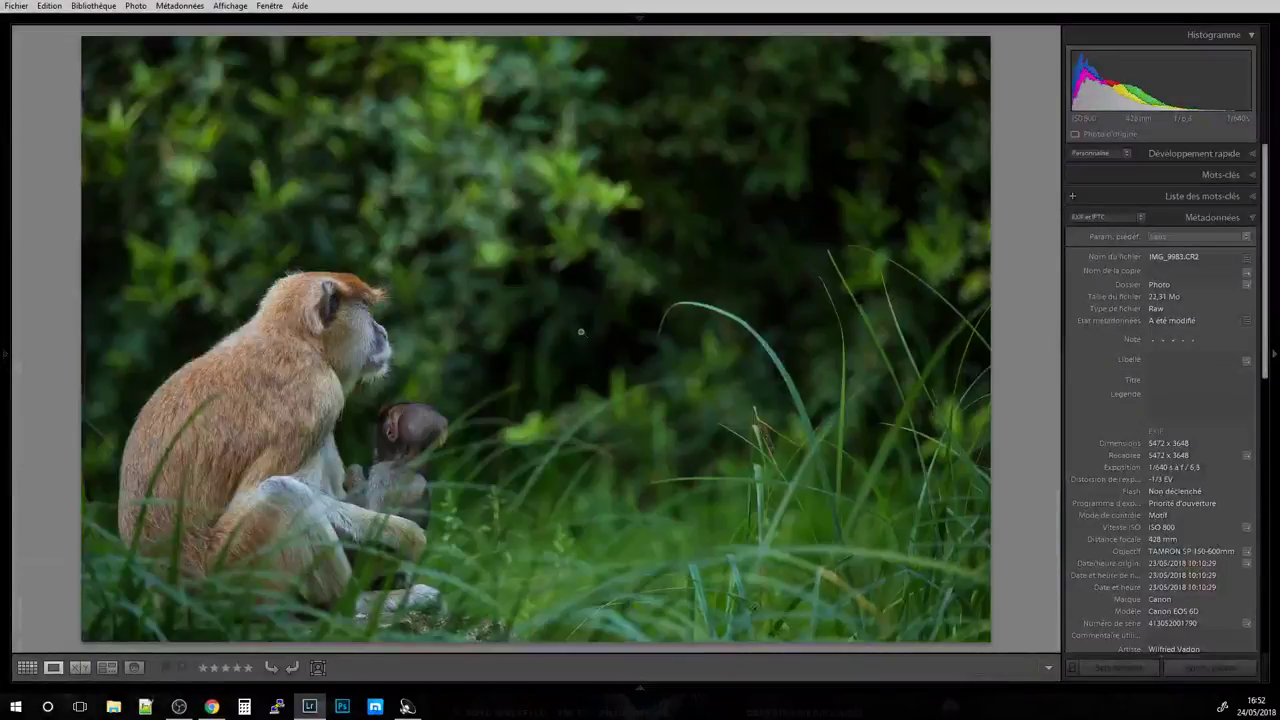
pyautogui.press('g')
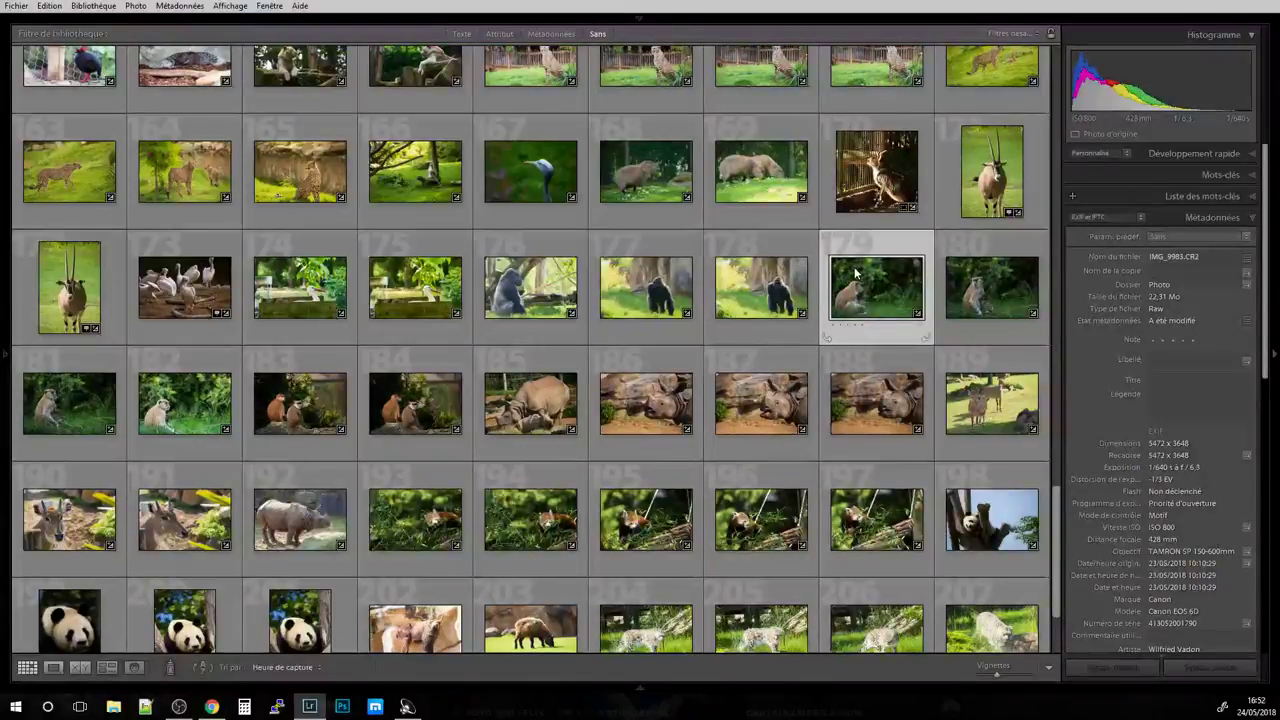
pyautogui.scroll(10, 538, 262)
pyautogui.scroll(15, 540, 264)
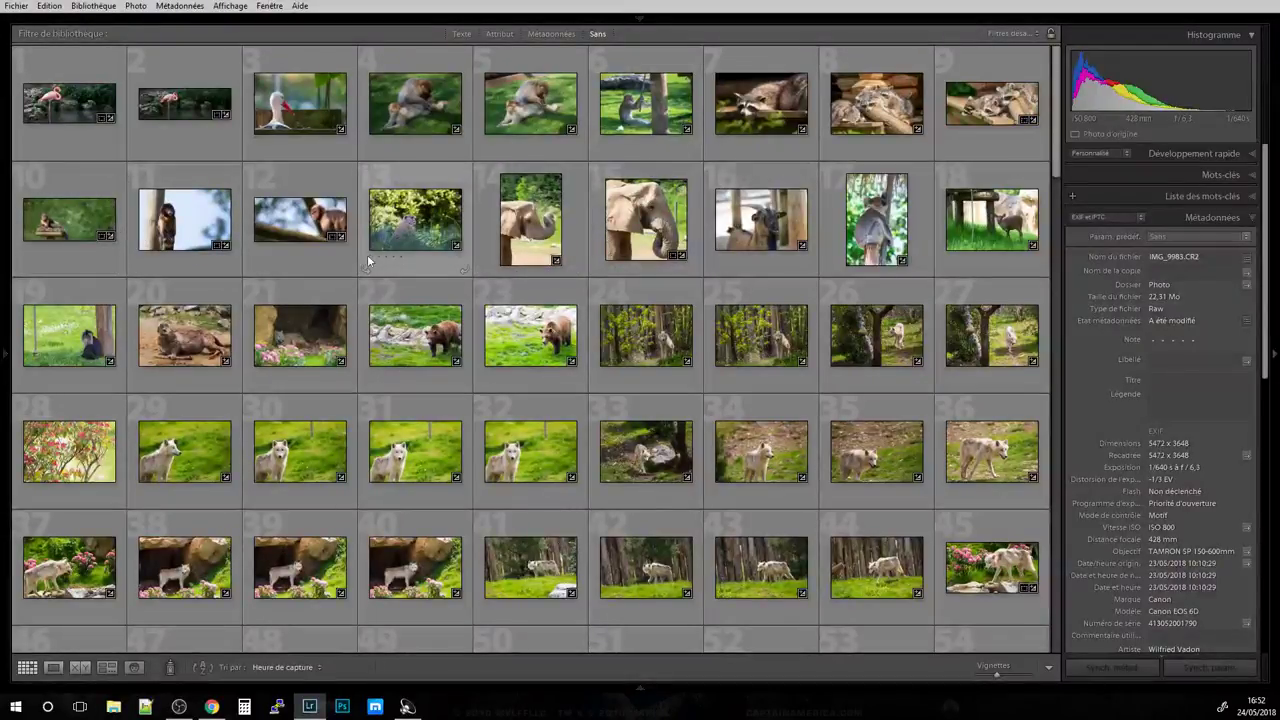
pyautogui.scroll(-2, 367, 254)
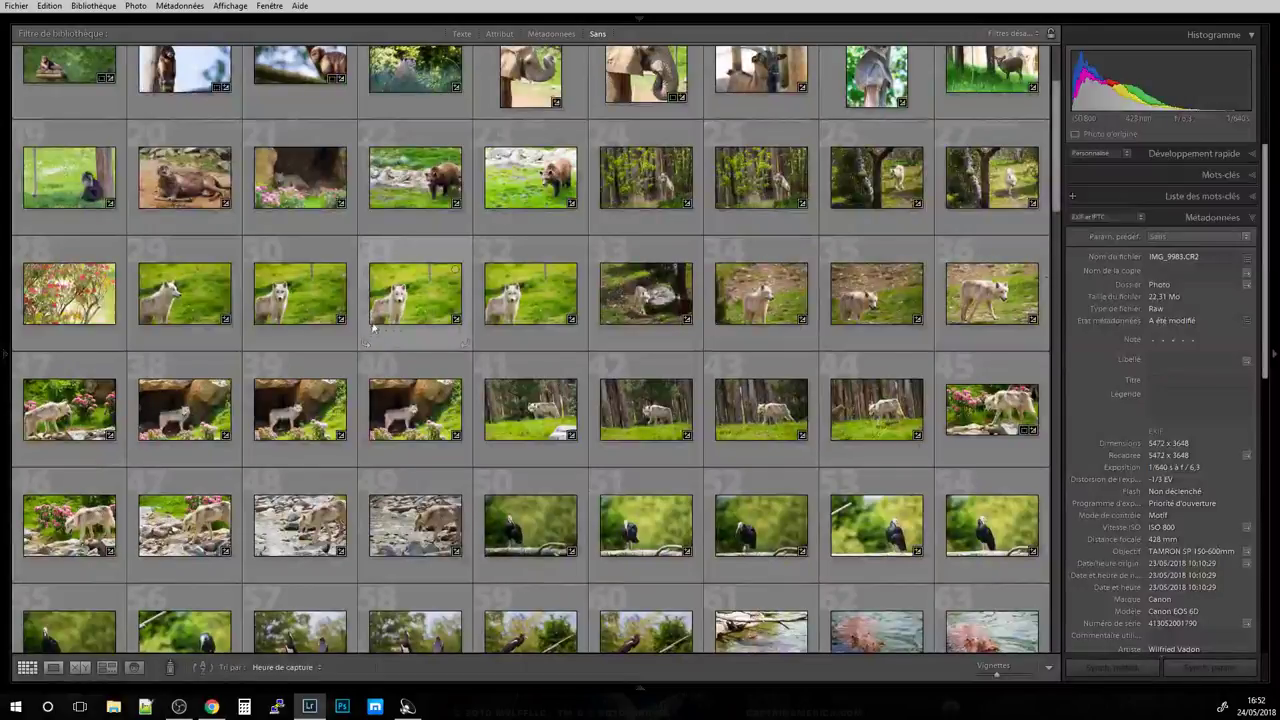
pyautogui.scroll(-5, 370, 330)
pyautogui.scroll(-10, 375, 320)
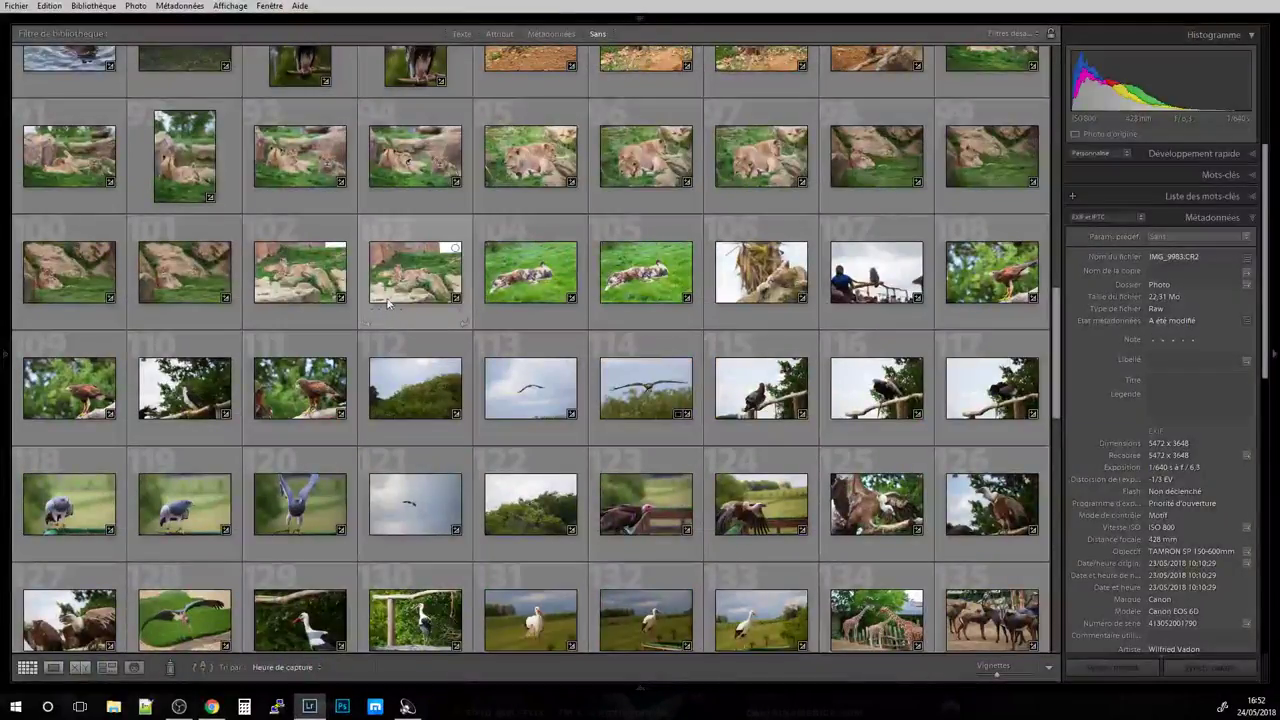
pyautogui.scroll(15, 429, 300)
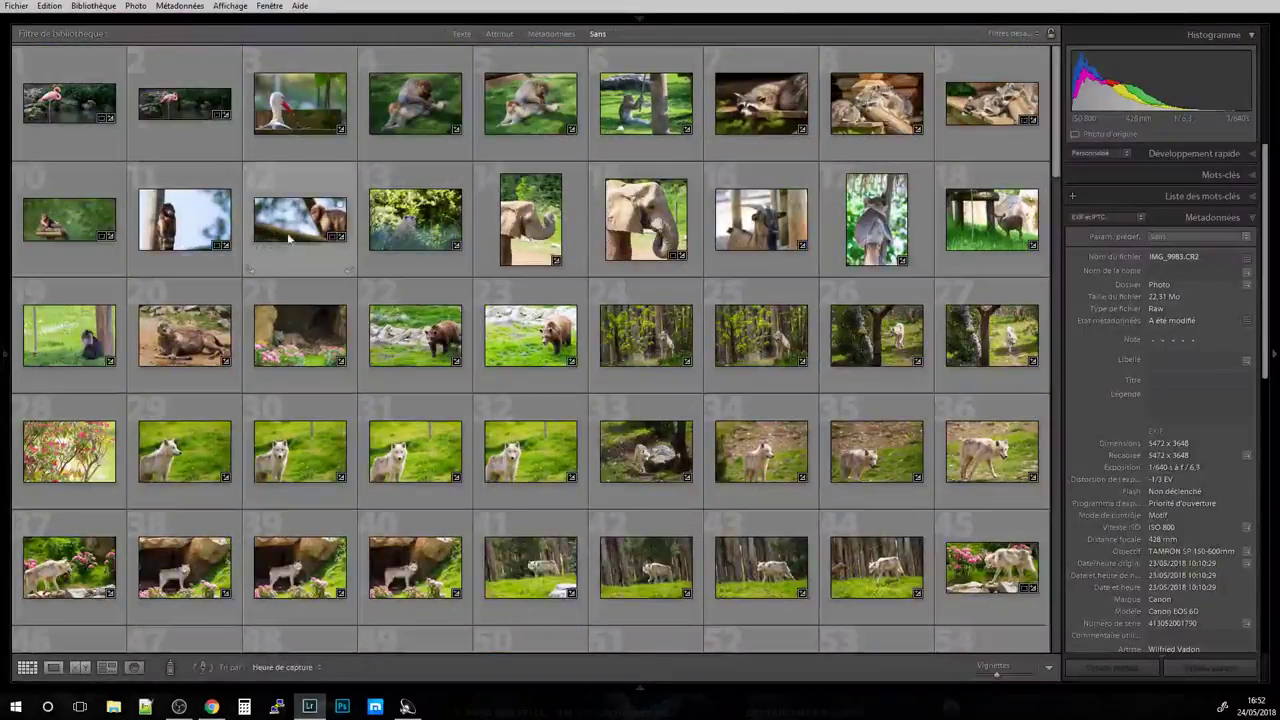
pyautogui.doubleClick(433, 217)
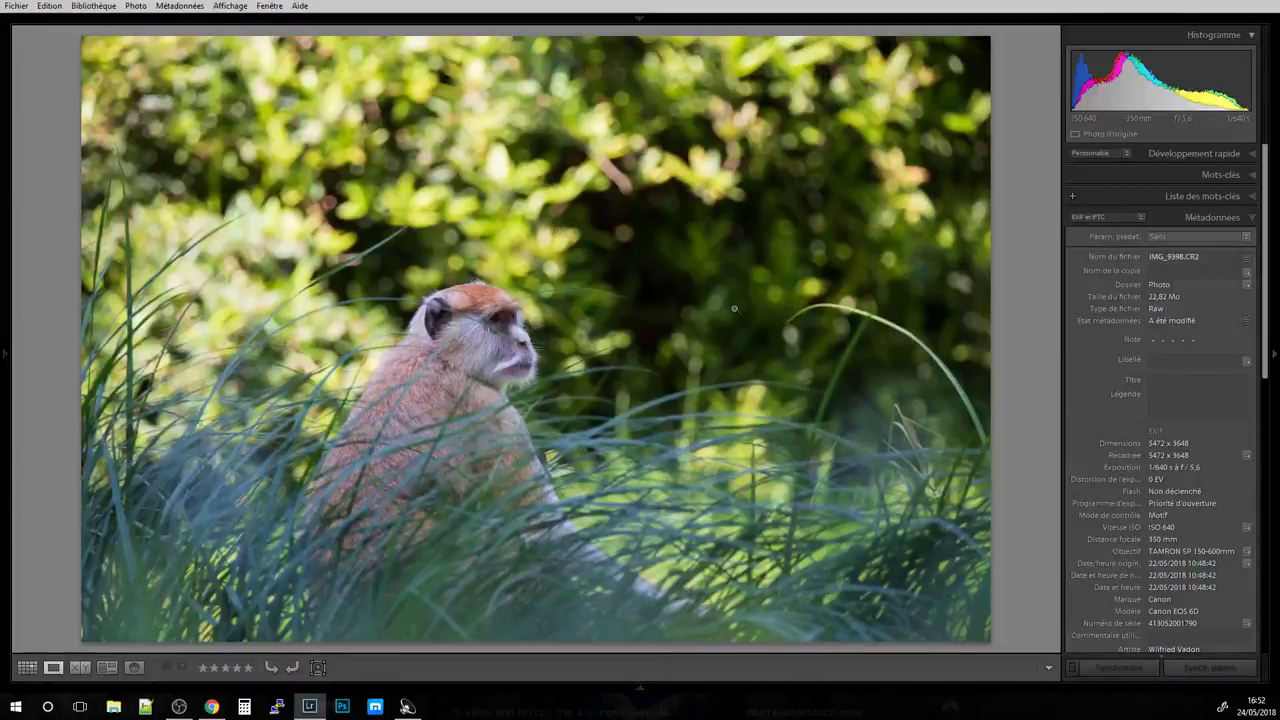
# Return to the thumbnail grid and reopen the first photo of the monkey sitting in the grass with its baby.
pyautogui.press('g')
pyautogui.scroll(-5, 652, 347)
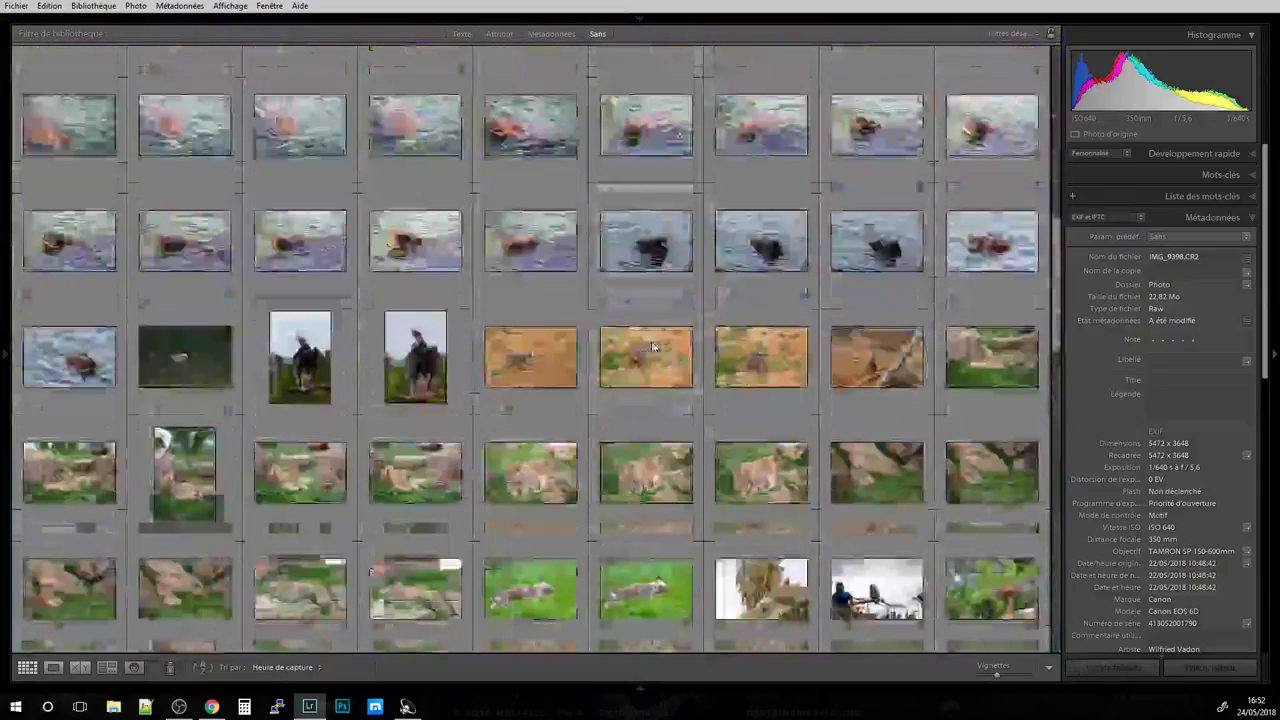
pyautogui.scroll(-10, 652, 347)
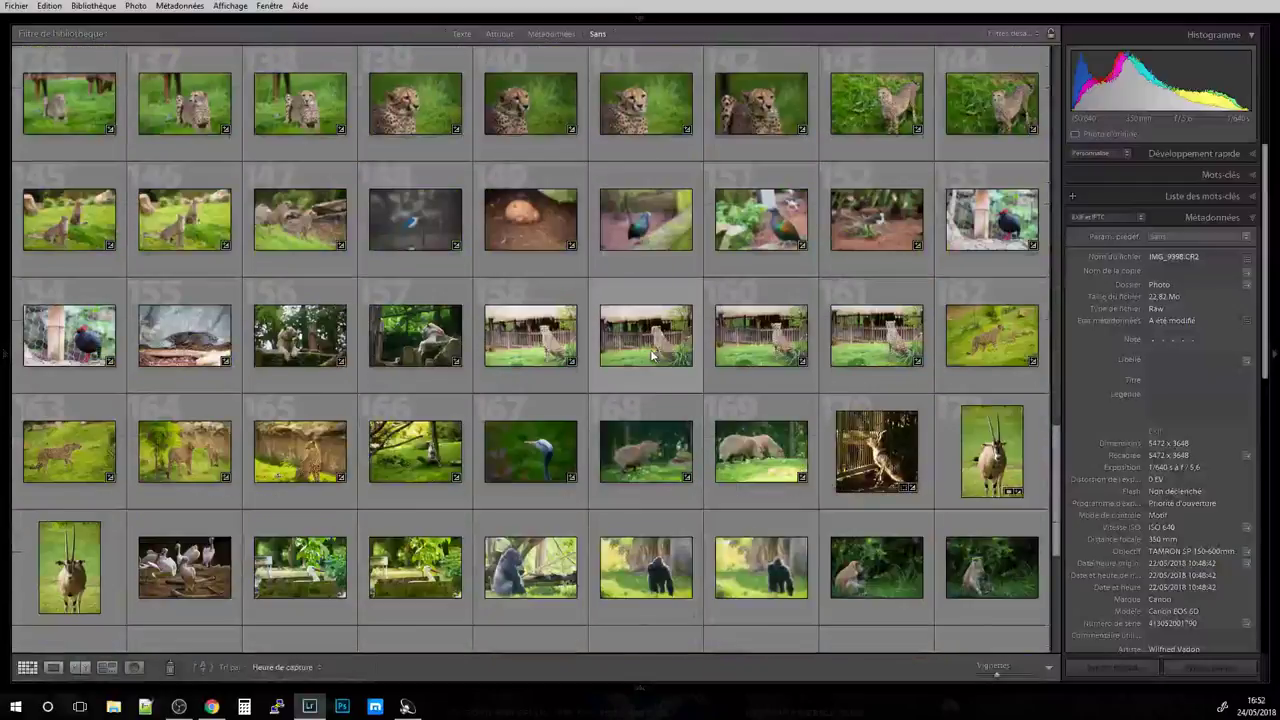
pyautogui.scroll(-3, 652, 355)
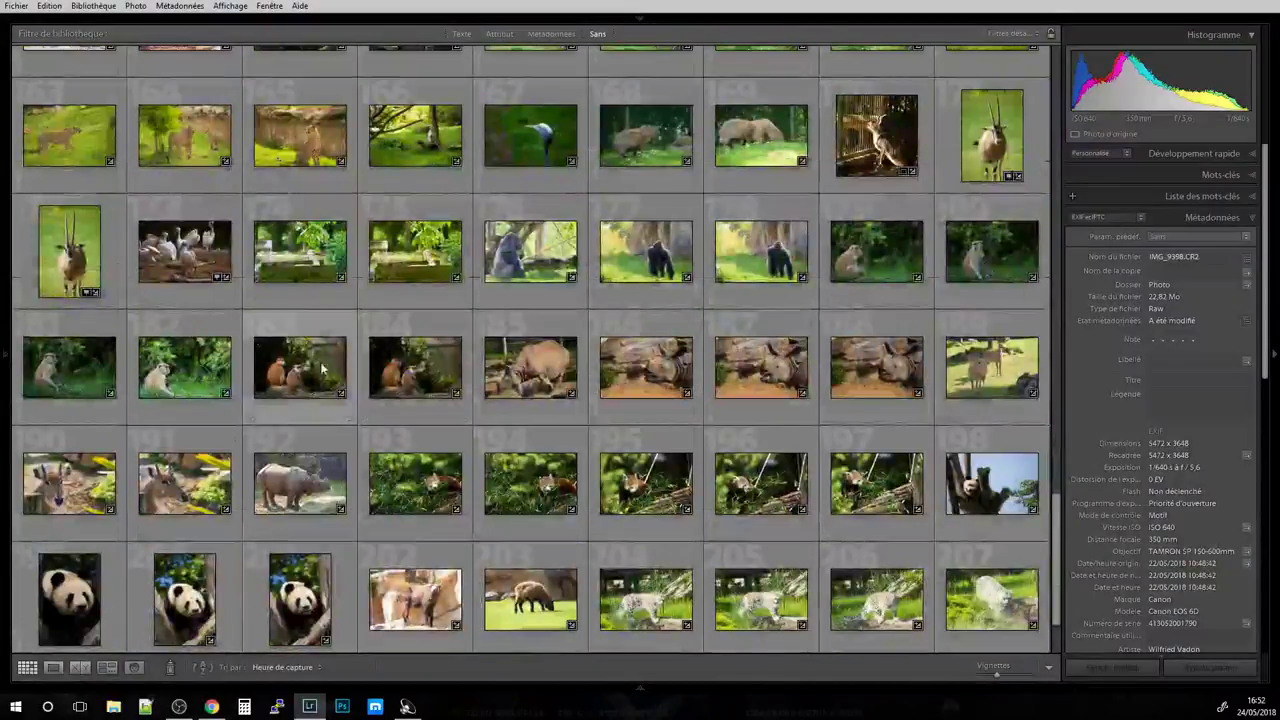
pyautogui.doubleClick(862, 258)
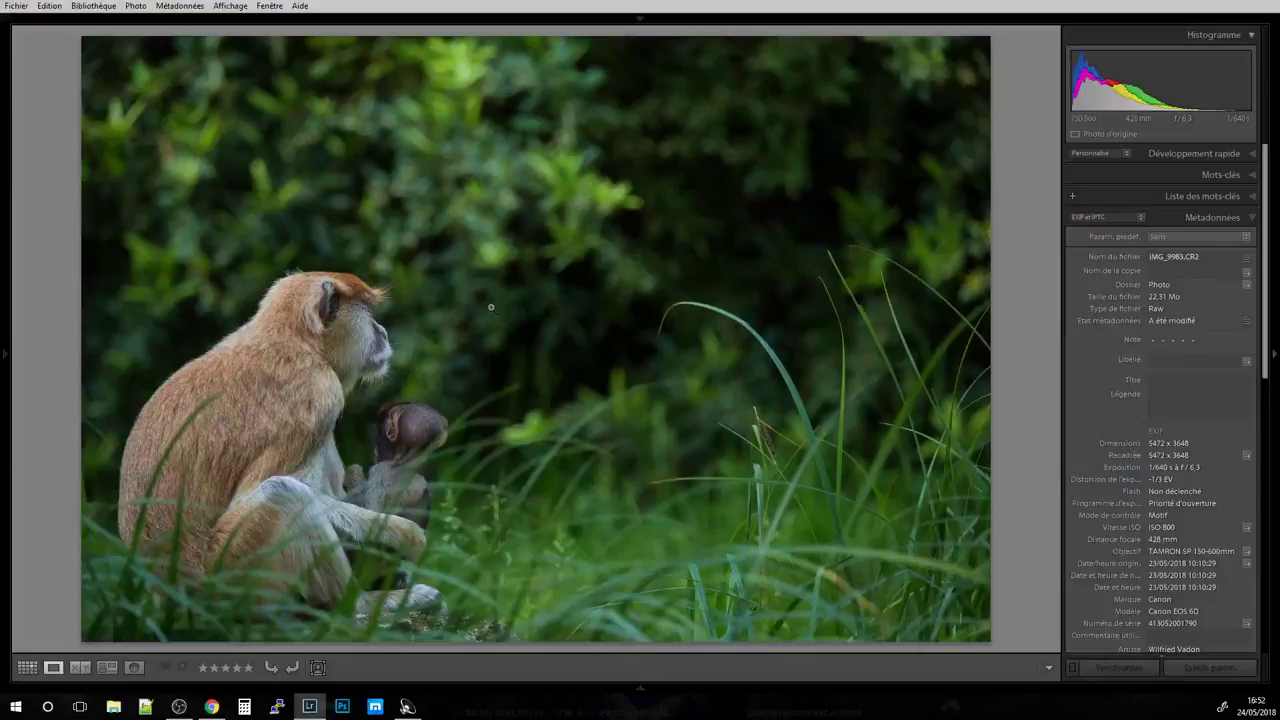
# Advance to the photo of the monkey facing the camera and inspect the baby's face at full magnification.
pyautogui.press('Right')
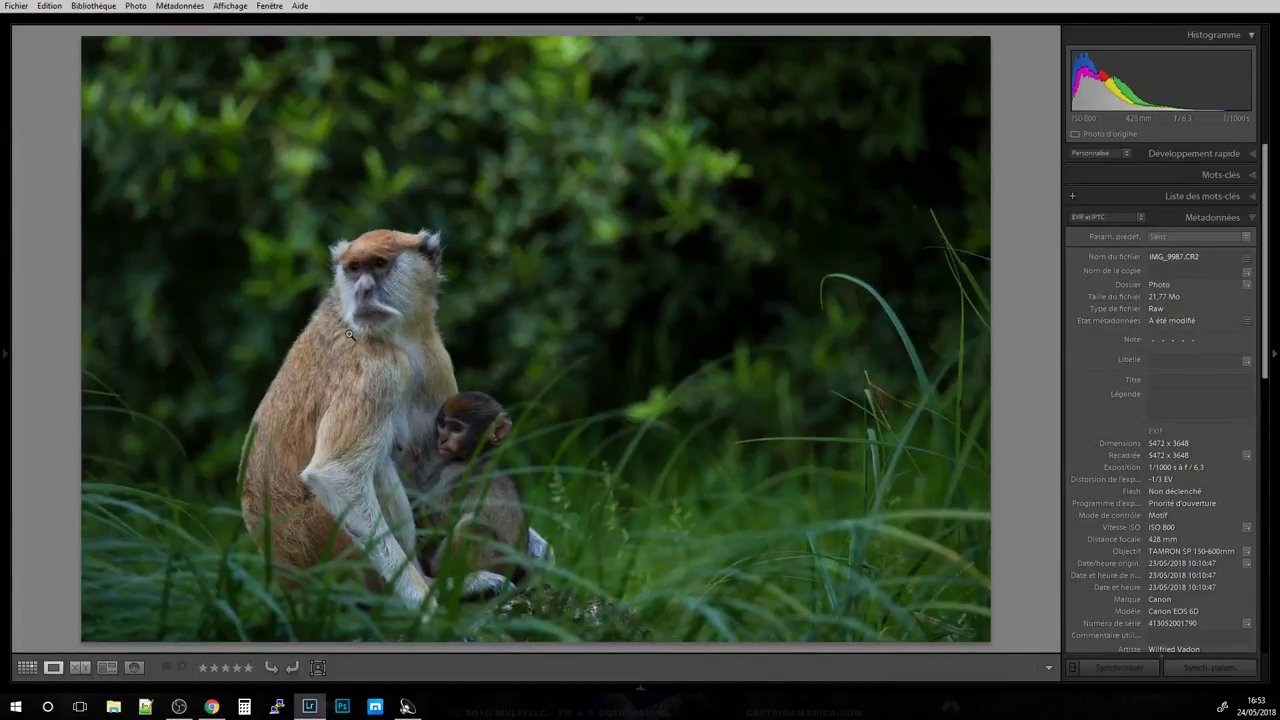
pyautogui.click(460, 436)
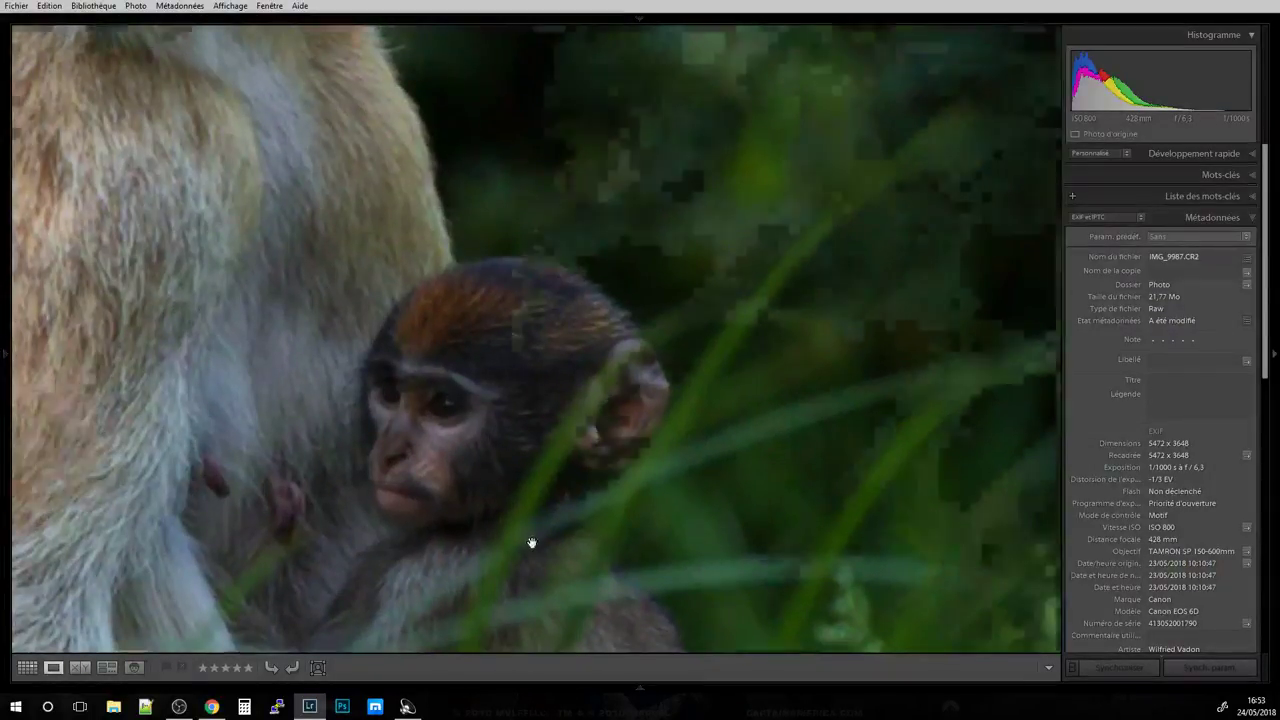
pyautogui.press('Right')
pyautogui.press('Right')
pyautogui.press('Right')
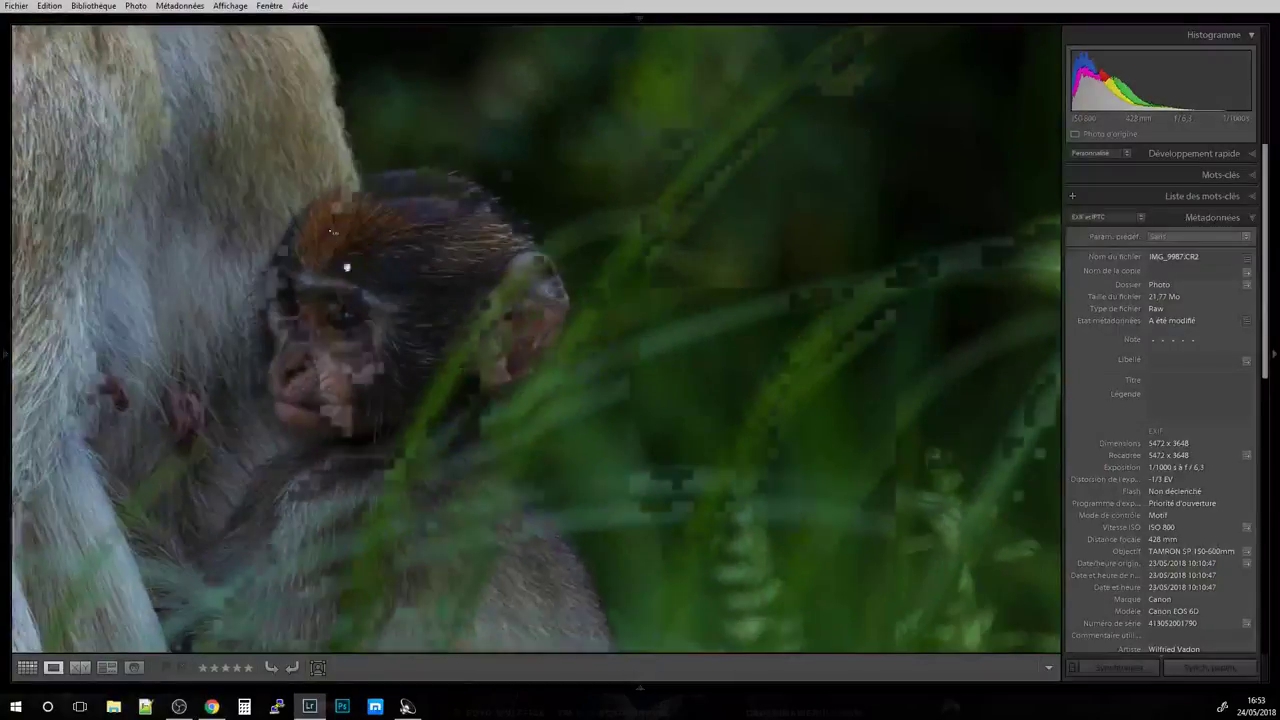
pyautogui.press('Right')
pyautogui.click(414, 343)
# Browse to the brighter photo of the monkey and baby in profile and inspect both heads at full magnification.
pyautogui.press('Right')
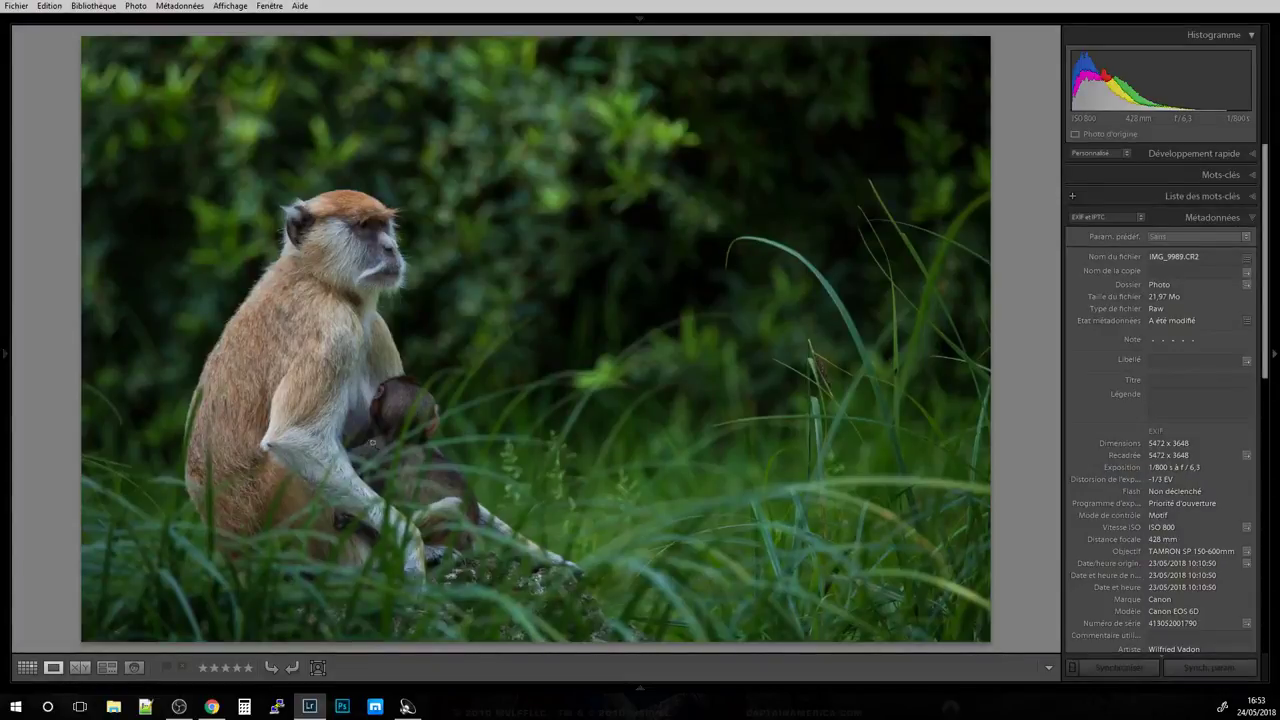
pyautogui.press('Right')
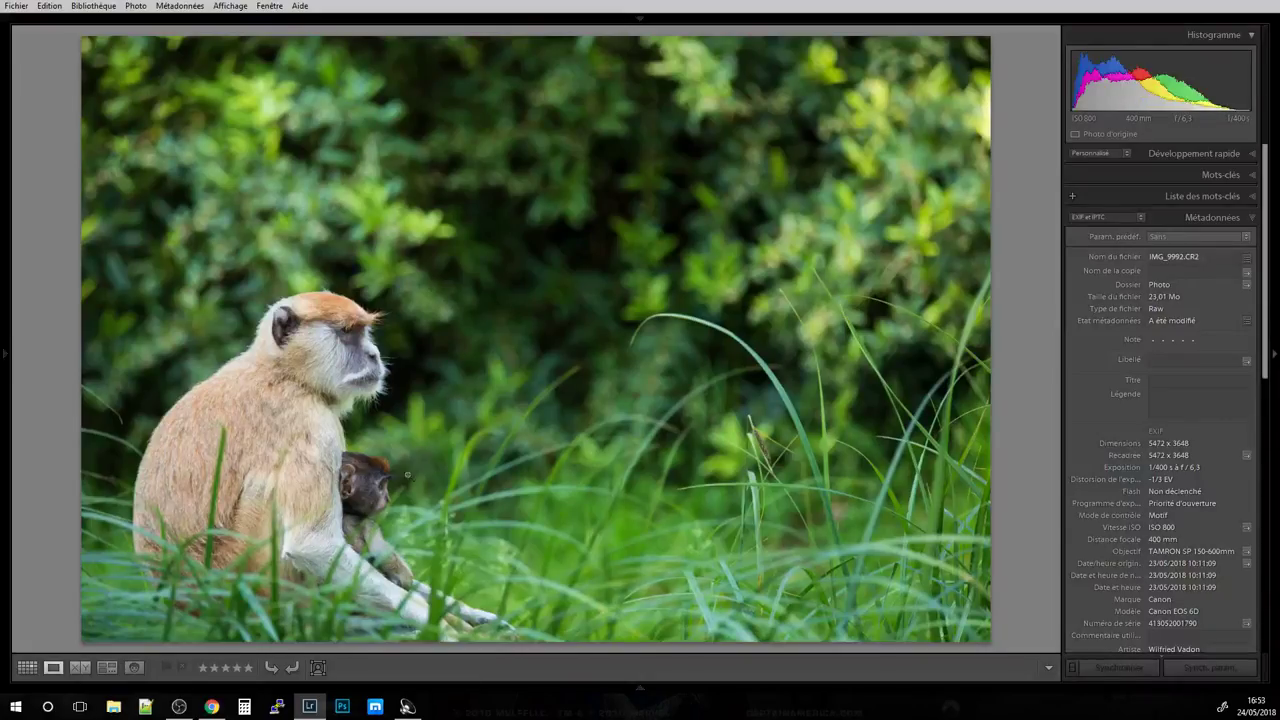
pyautogui.click(322, 353)
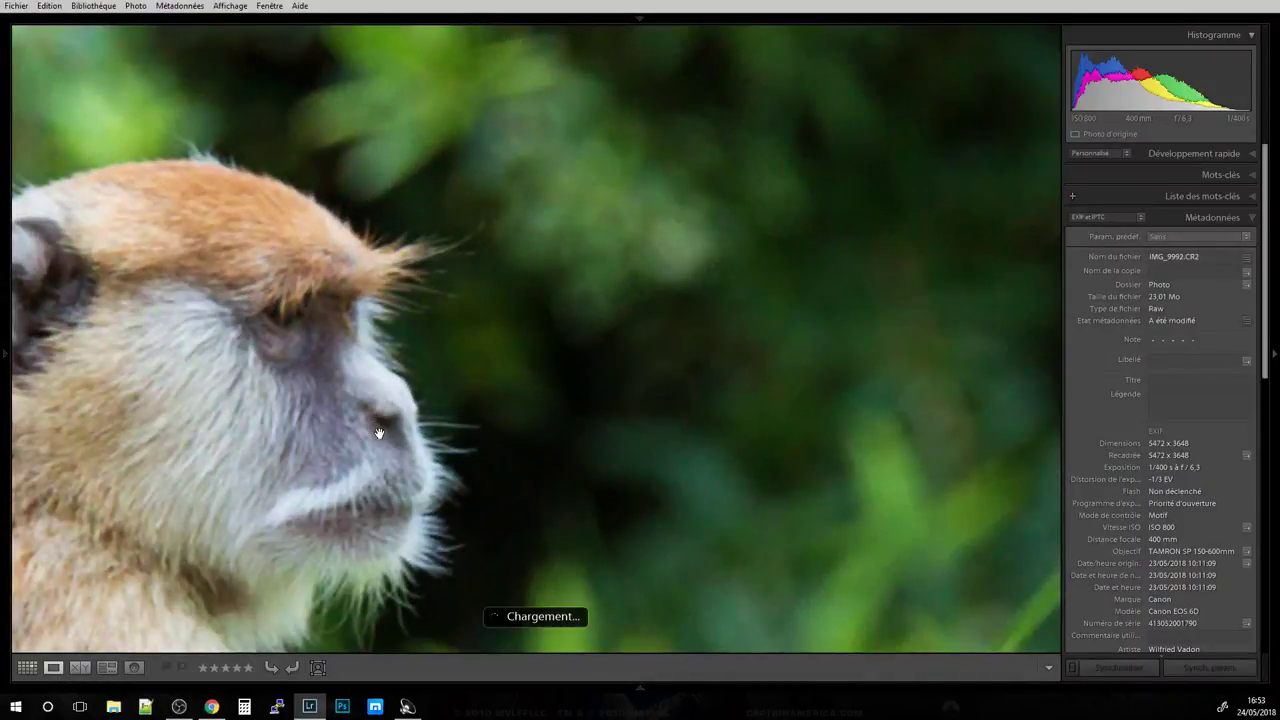
pyautogui.moveTo(385, 440); pyautogui.dragTo(428, 190)
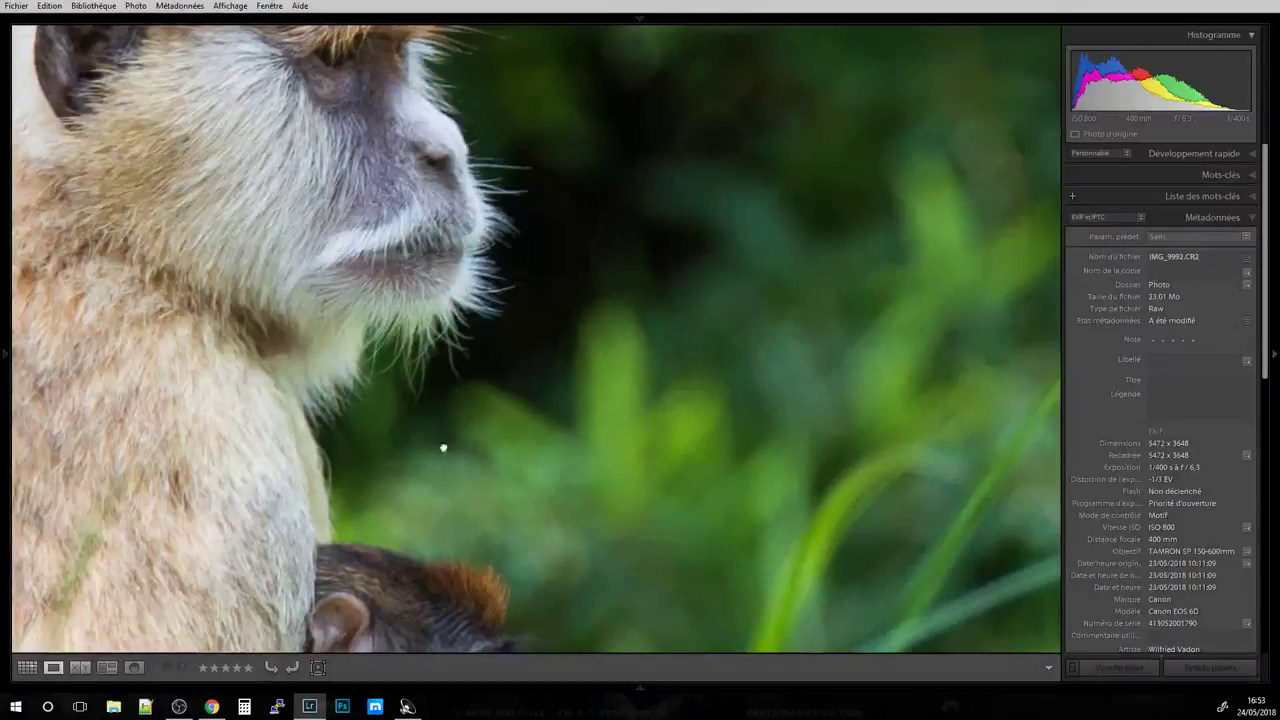
pyautogui.moveTo(443, 449); pyautogui.dragTo(498, 139)
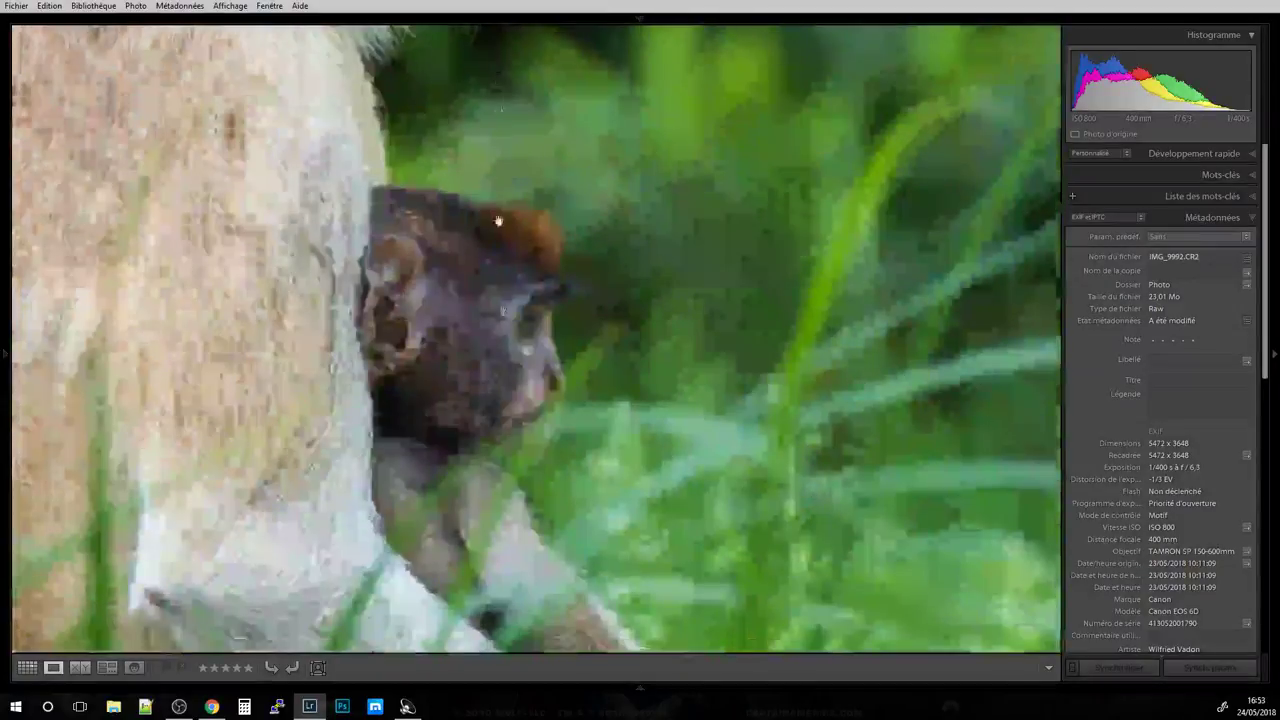
pyautogui.click(520, 348)
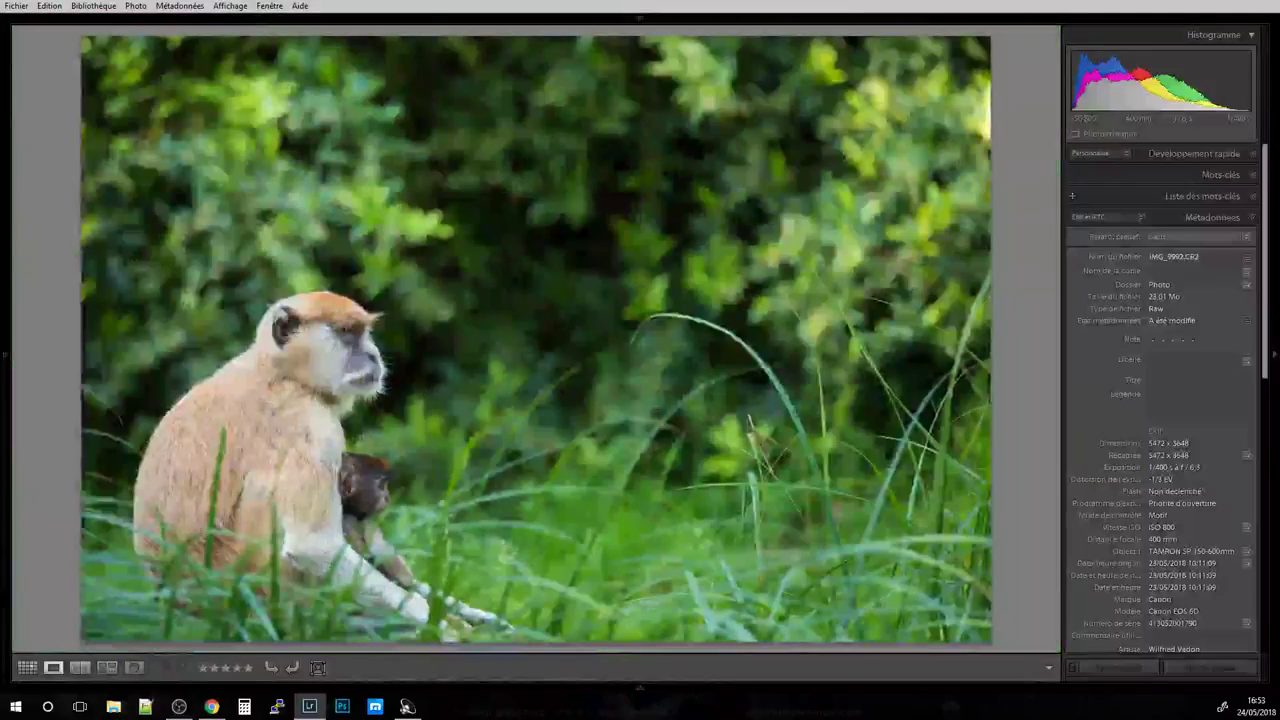
pyautogui.click(412, 599)
pyautogui.click(425, 478)
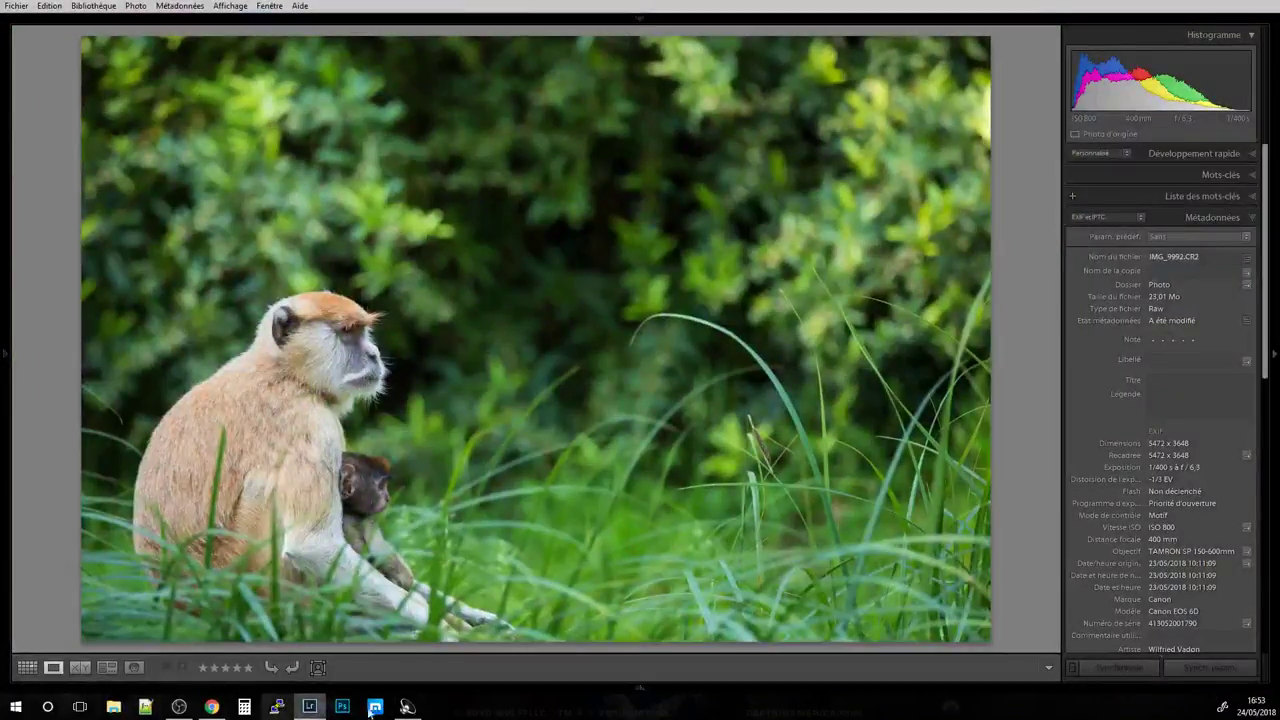
# Browse to the photo of two monkeys on a rock and inspect the face of the one looking at the camera at full magnification.
pyautogui.press('Right')
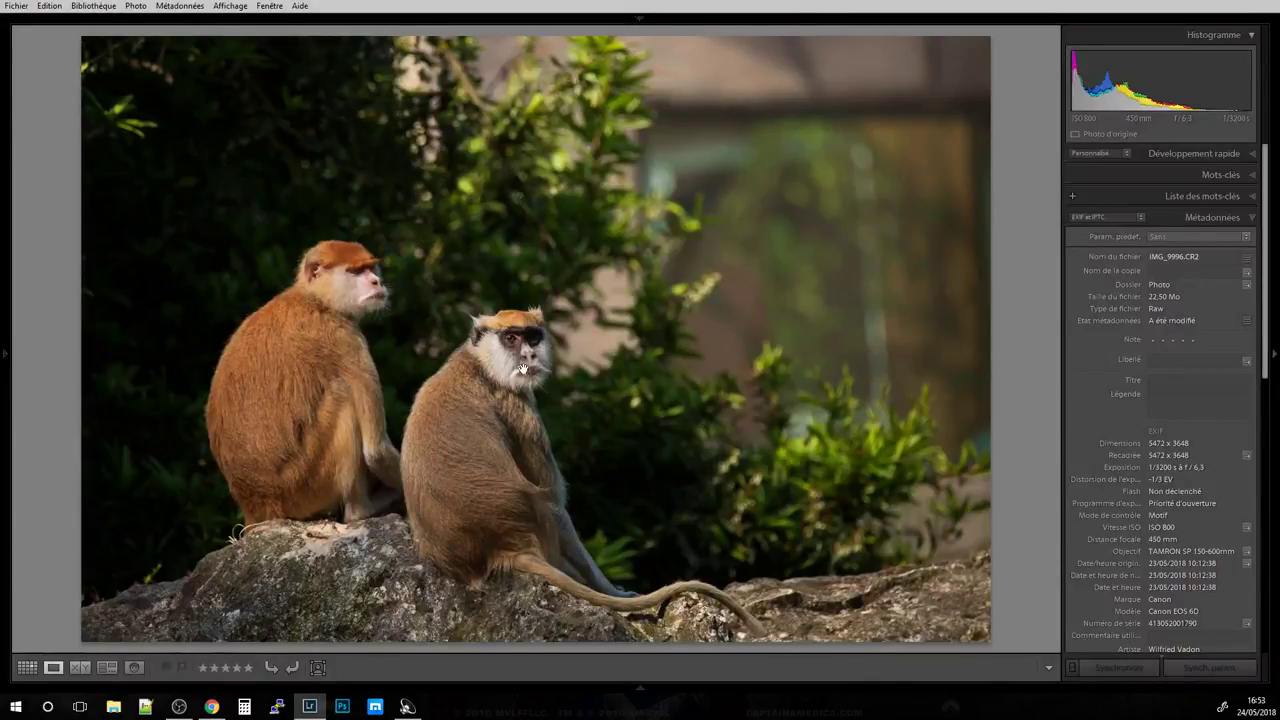
pyautogui.click(522, 369)
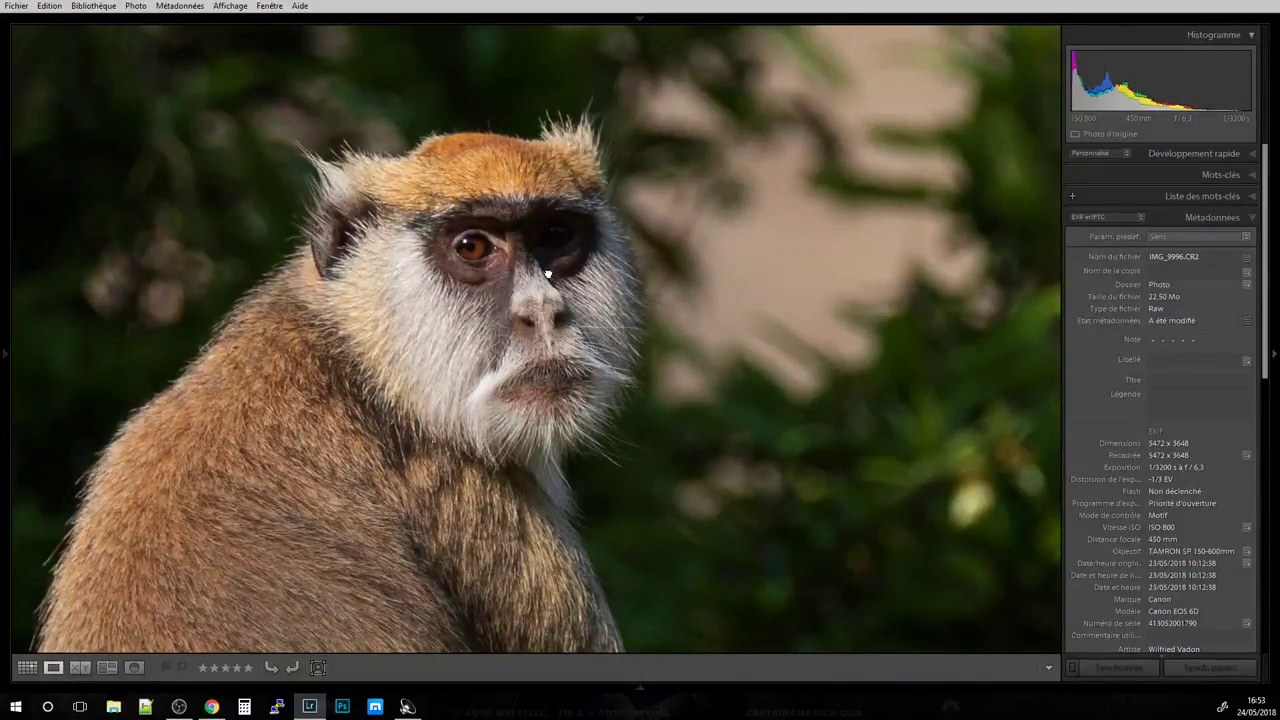
pyautogui.click(551, 266)
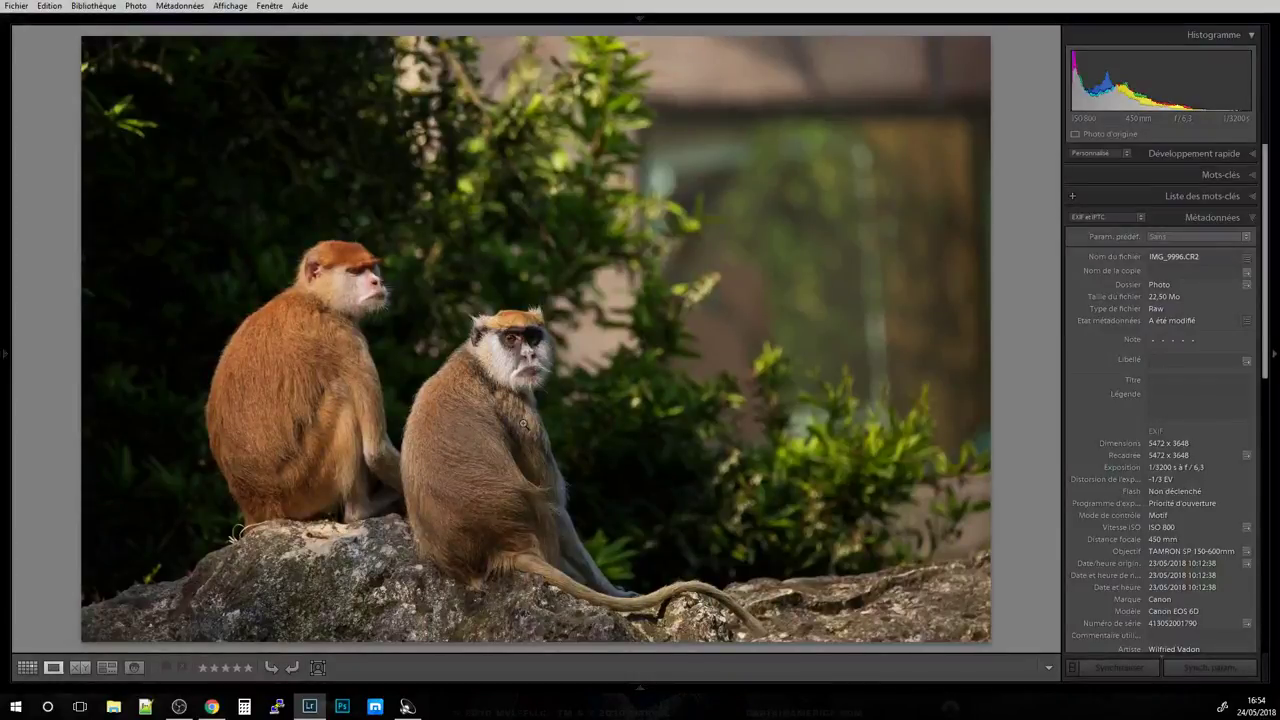
# Browse to the second photo of the rhinoceros with its calf and inspect both heads and their skin texture at full magnification.
pyautogui.press('Right')
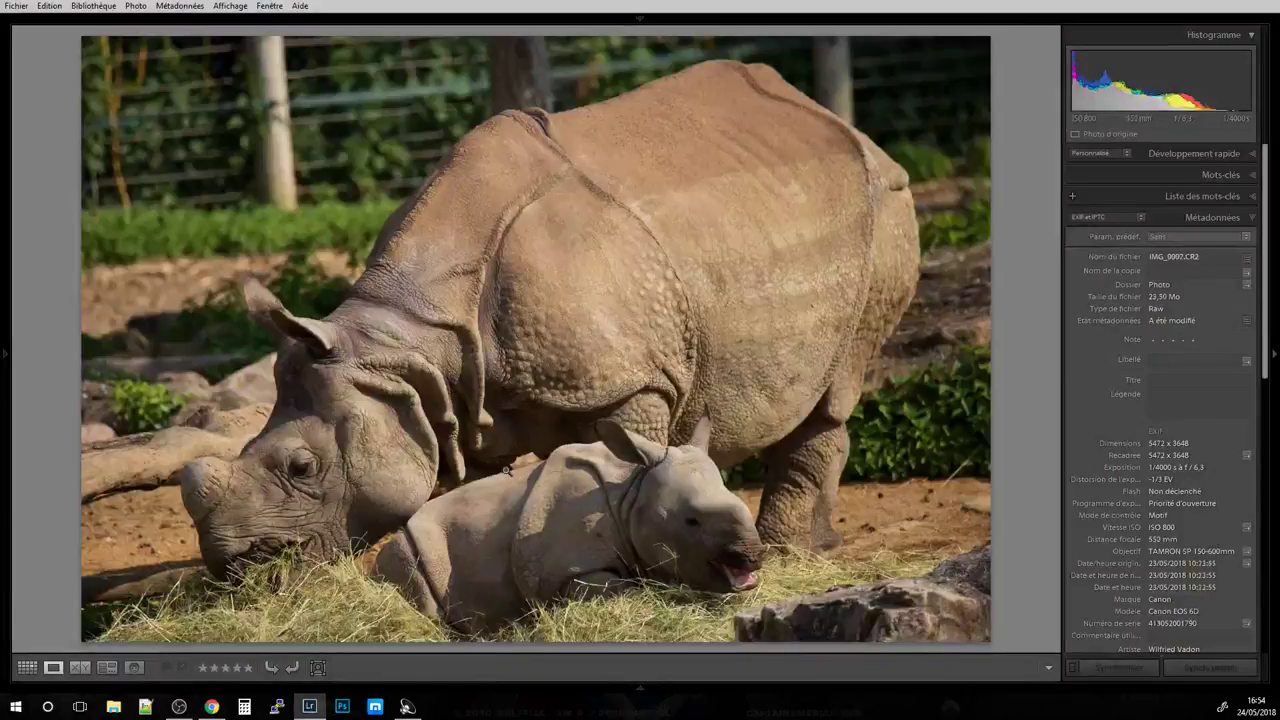
pyautogui.press('Right')
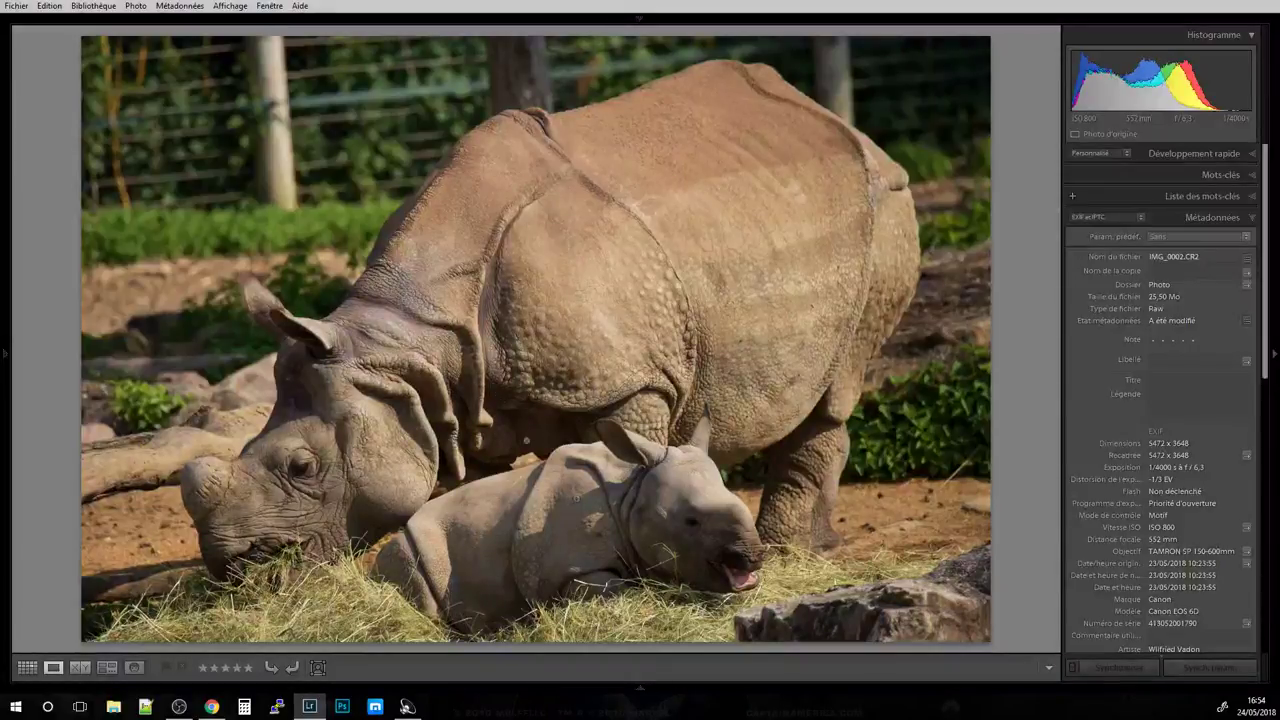
pyautogui.click(262, 474)
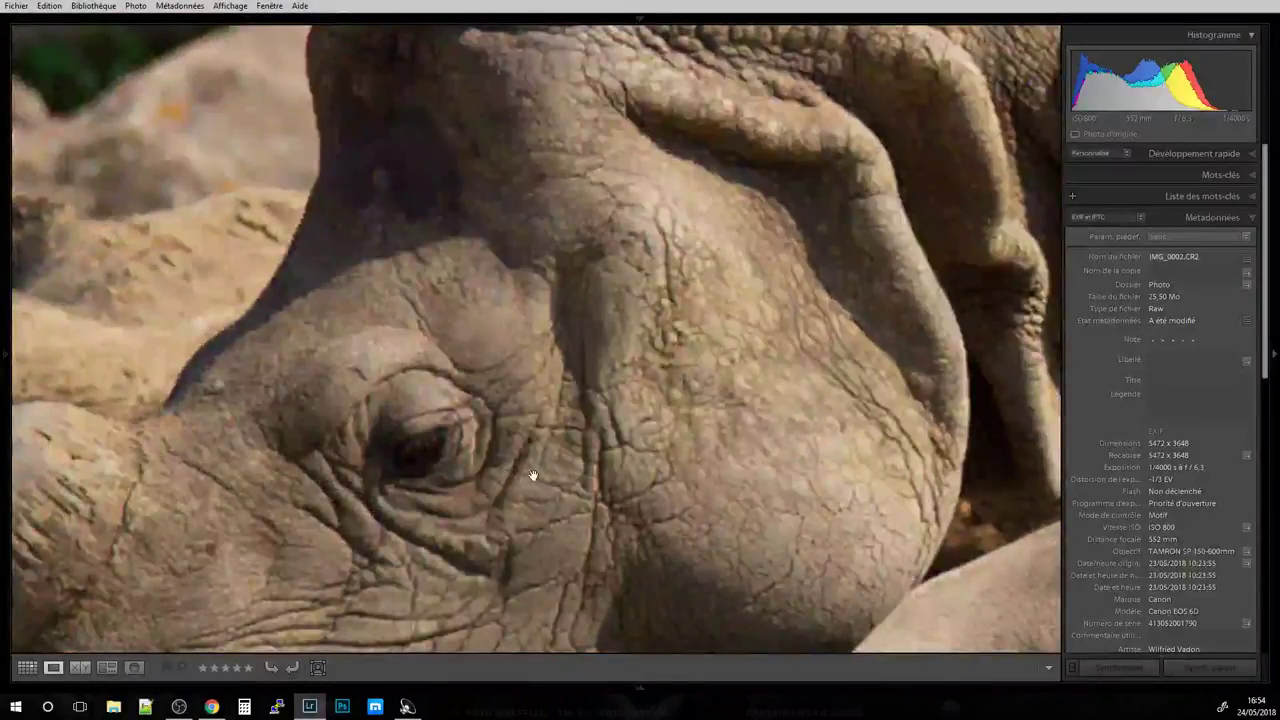
pyautogui.moveTo(558, 492); pyautogui.dragTo(370, 250)
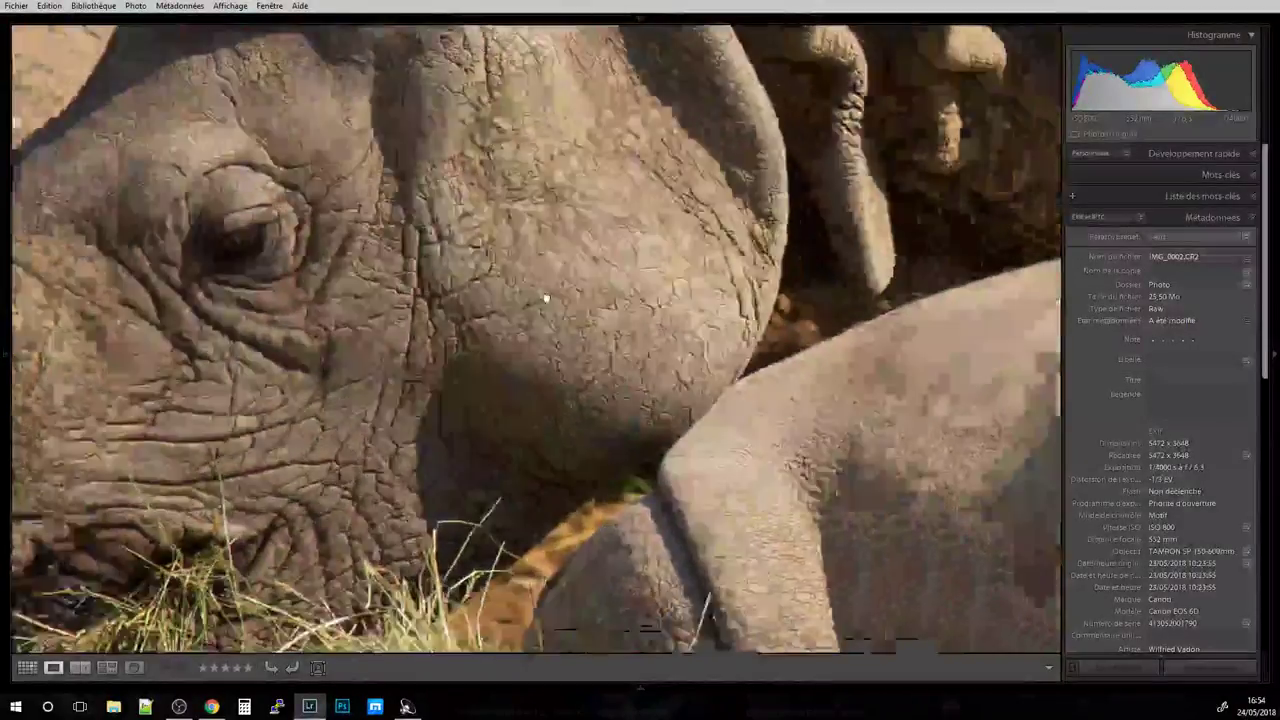
pyautogui.moveTo(970, 410); pyautogui.dragTo(494, 323)
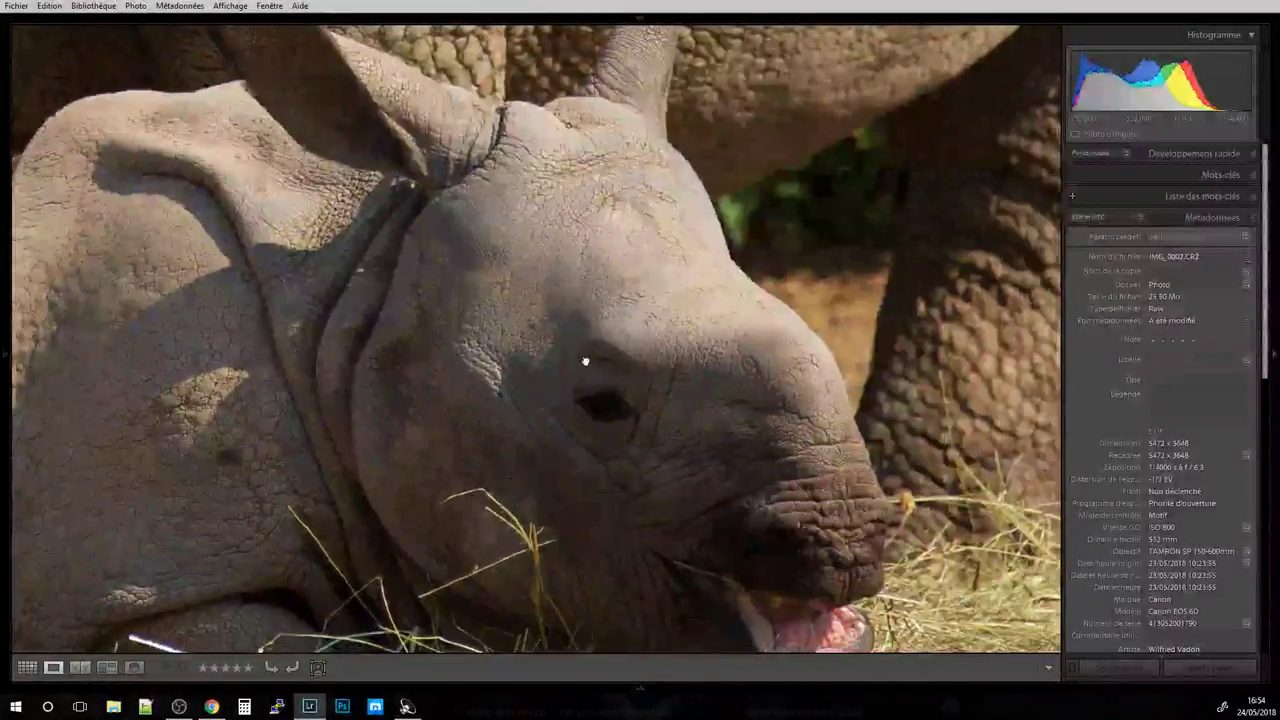
pyautogui.moveTo(583, 363); pyautogui.dragTo(466, 204)
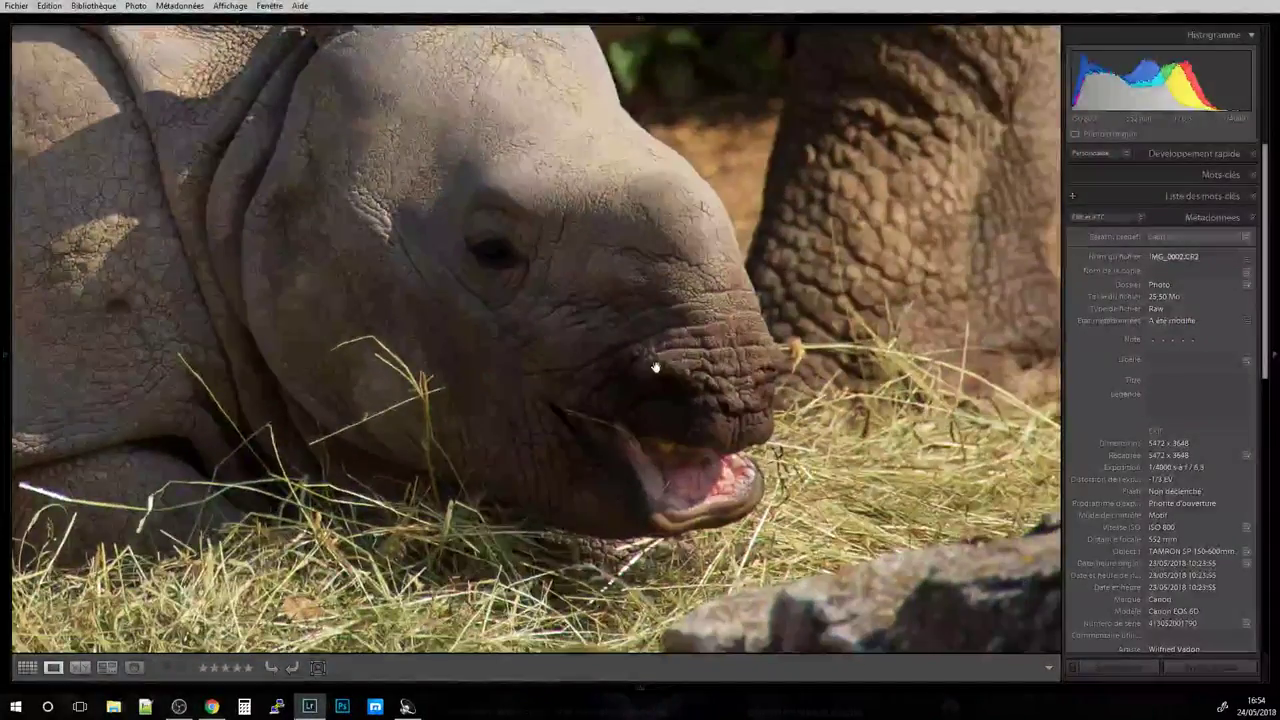
pyautogui.click(655, 368)
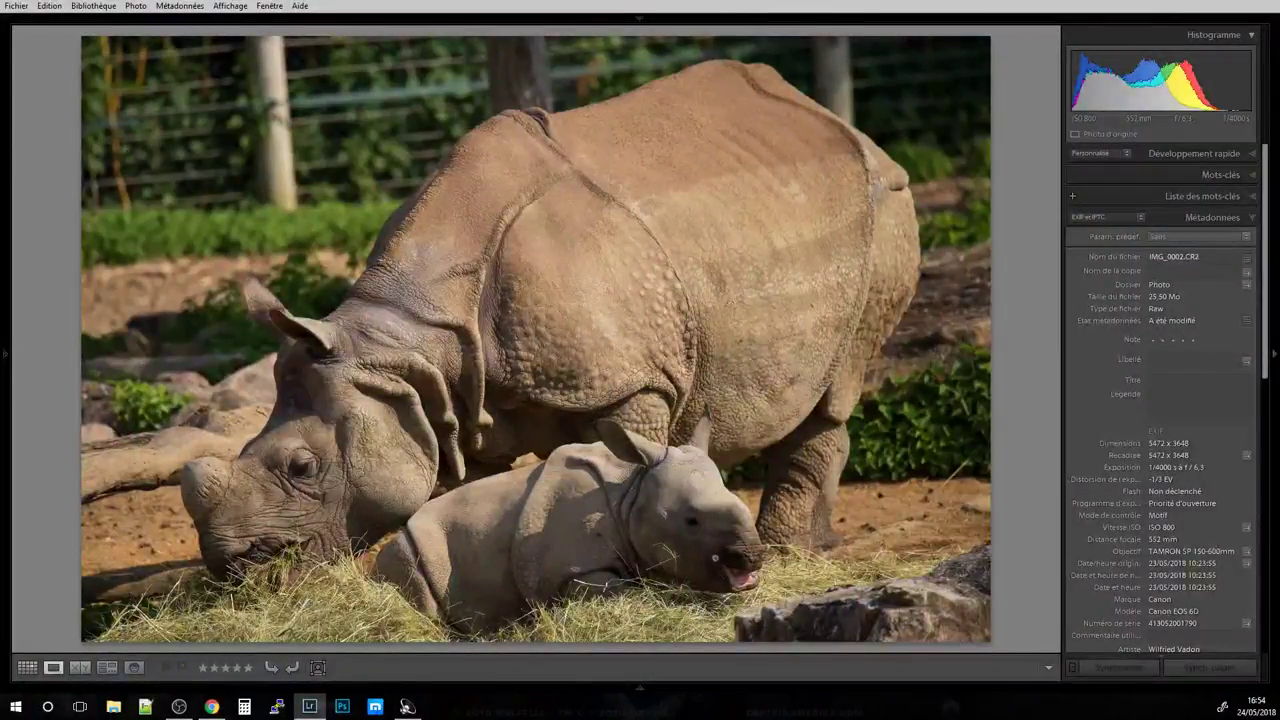
pyautogui.click(752, 572)
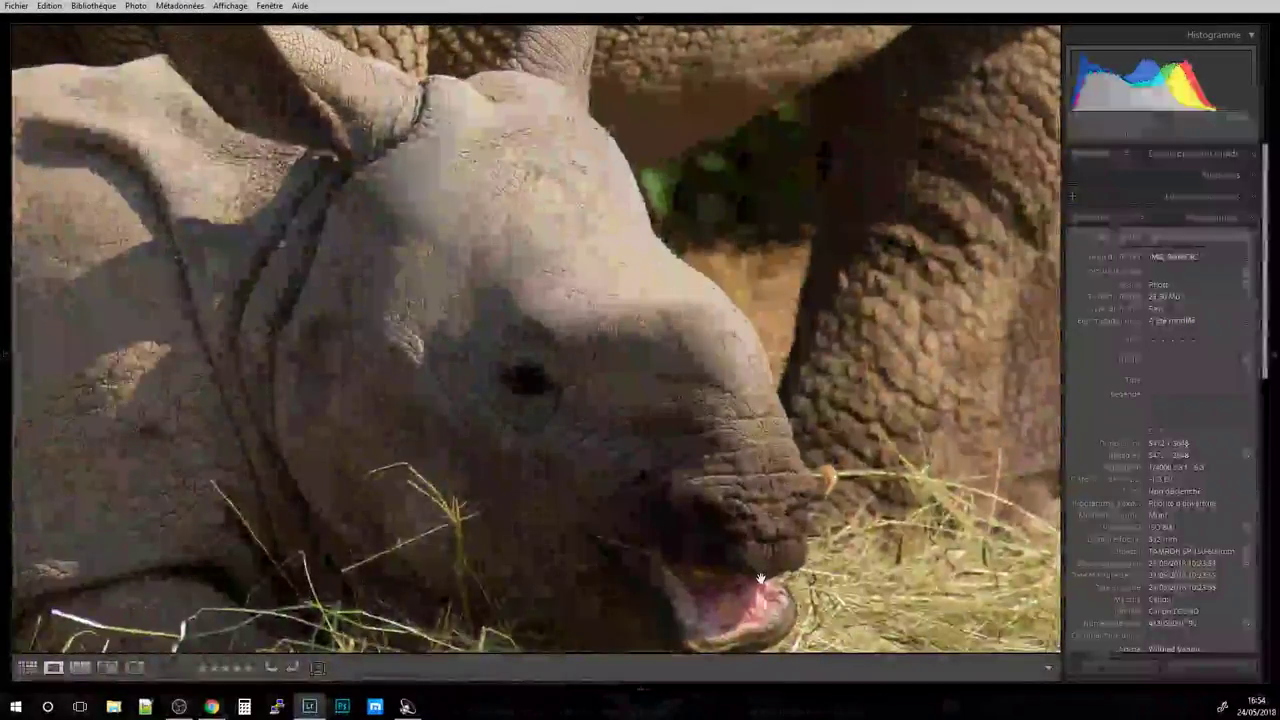
pyautogui.click(717, 563)
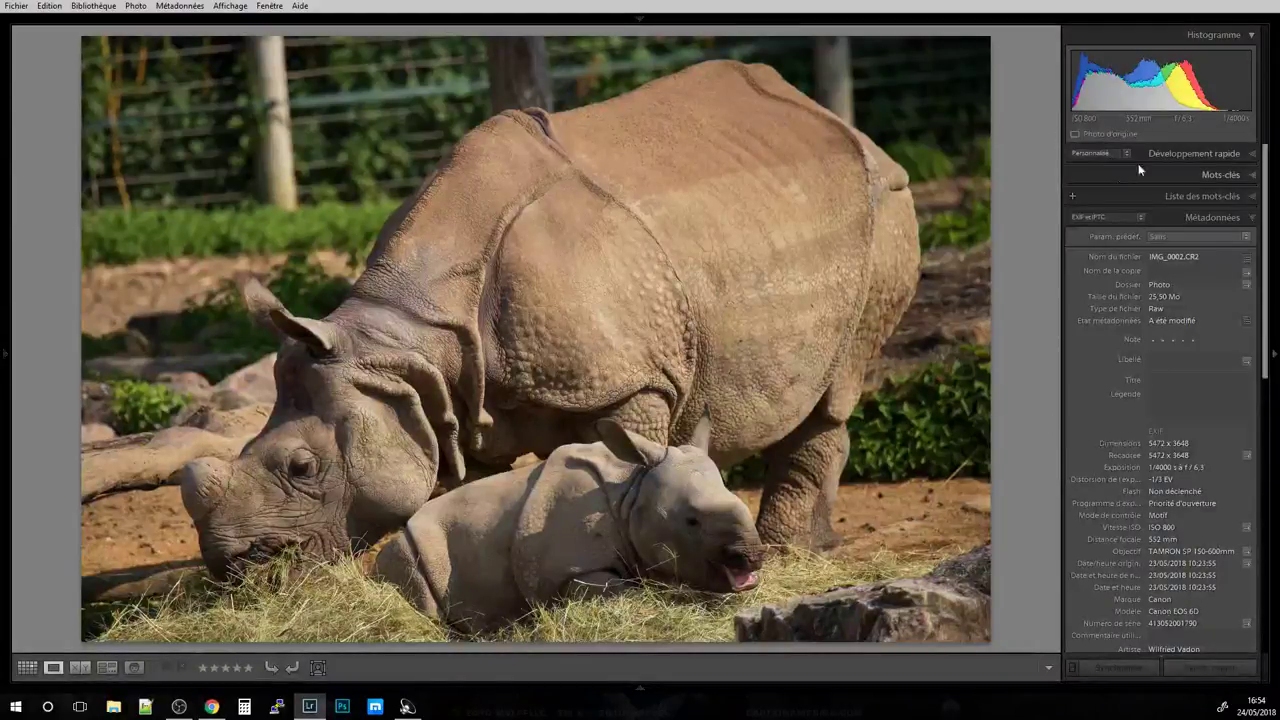
# Open the rhinoceros and calf photo in the Develop module and browse to the open-mouthed rhinoceros portrait.
pyautogui.press('d')
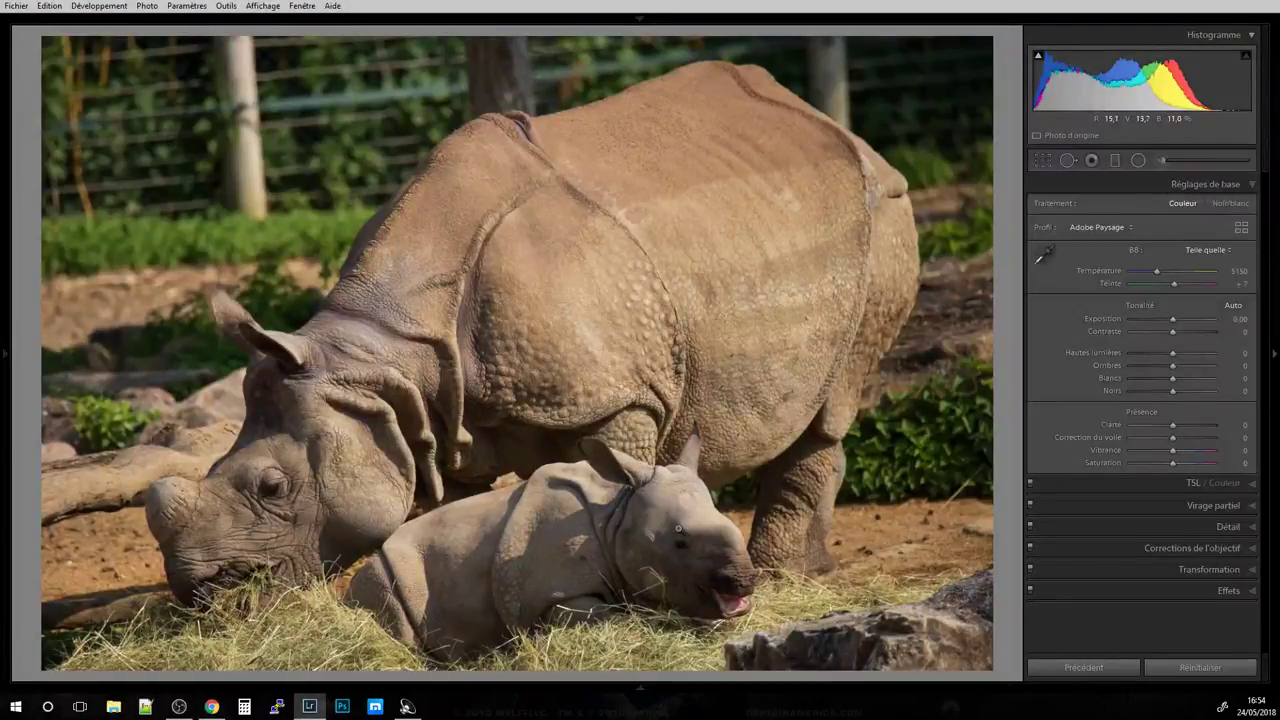
pyautogui.click(528, 153)
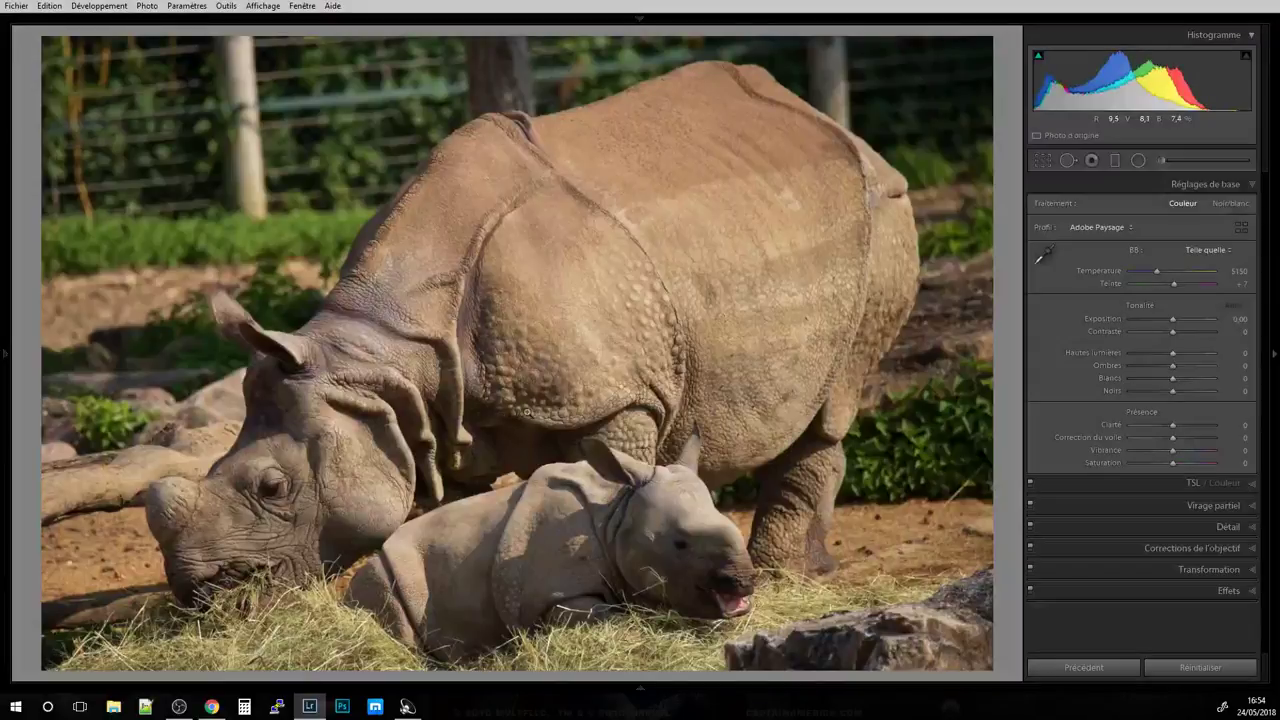
pyautogui.press('Right')
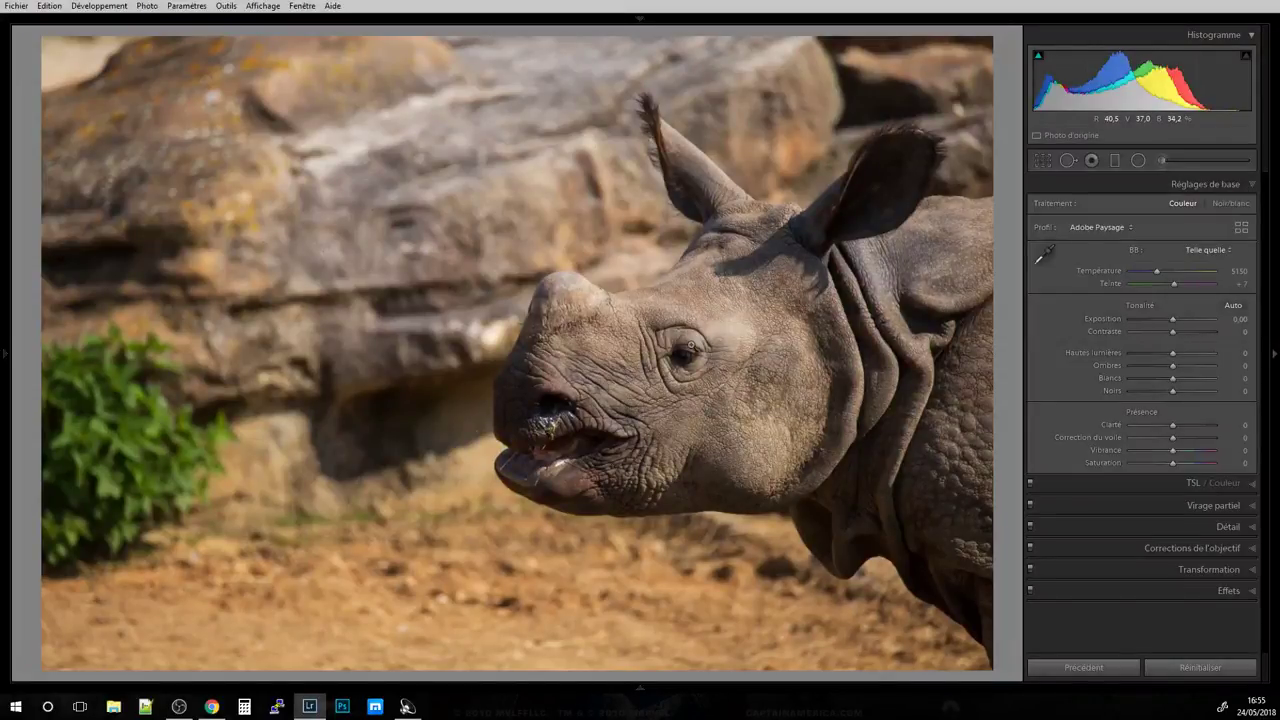
pyautogui.press('Right')
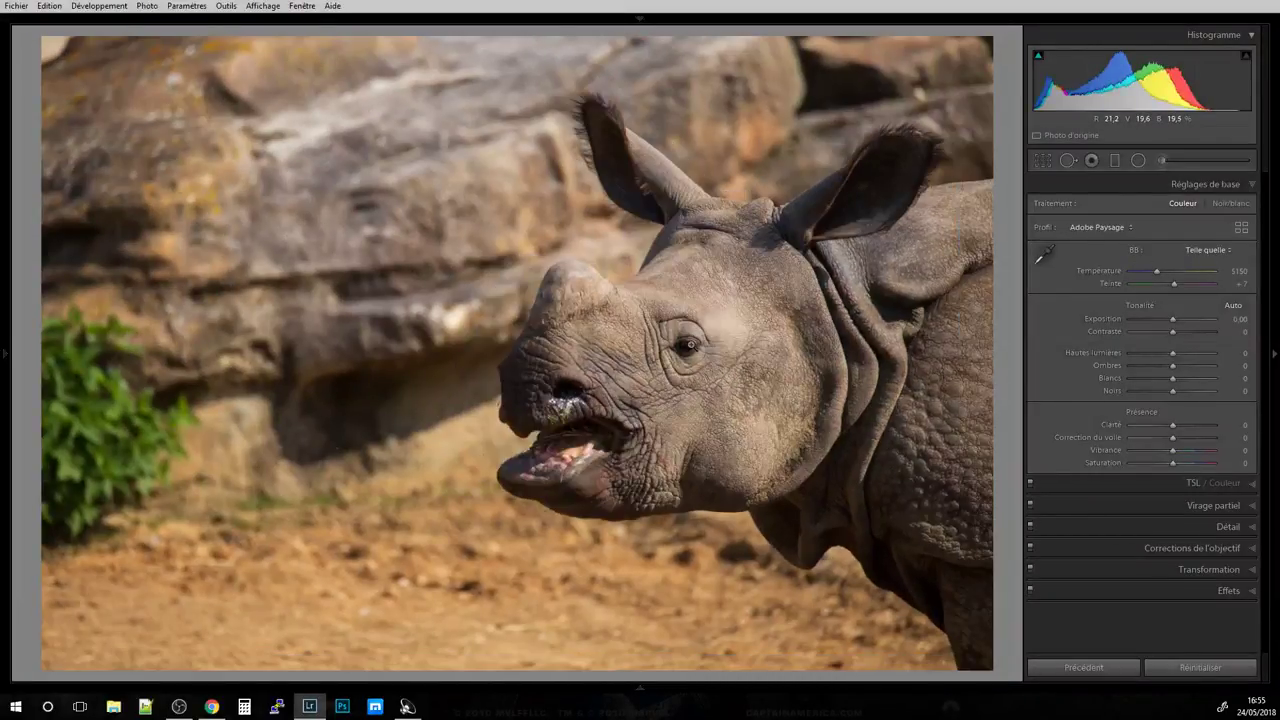
pyautogui.press('Right')
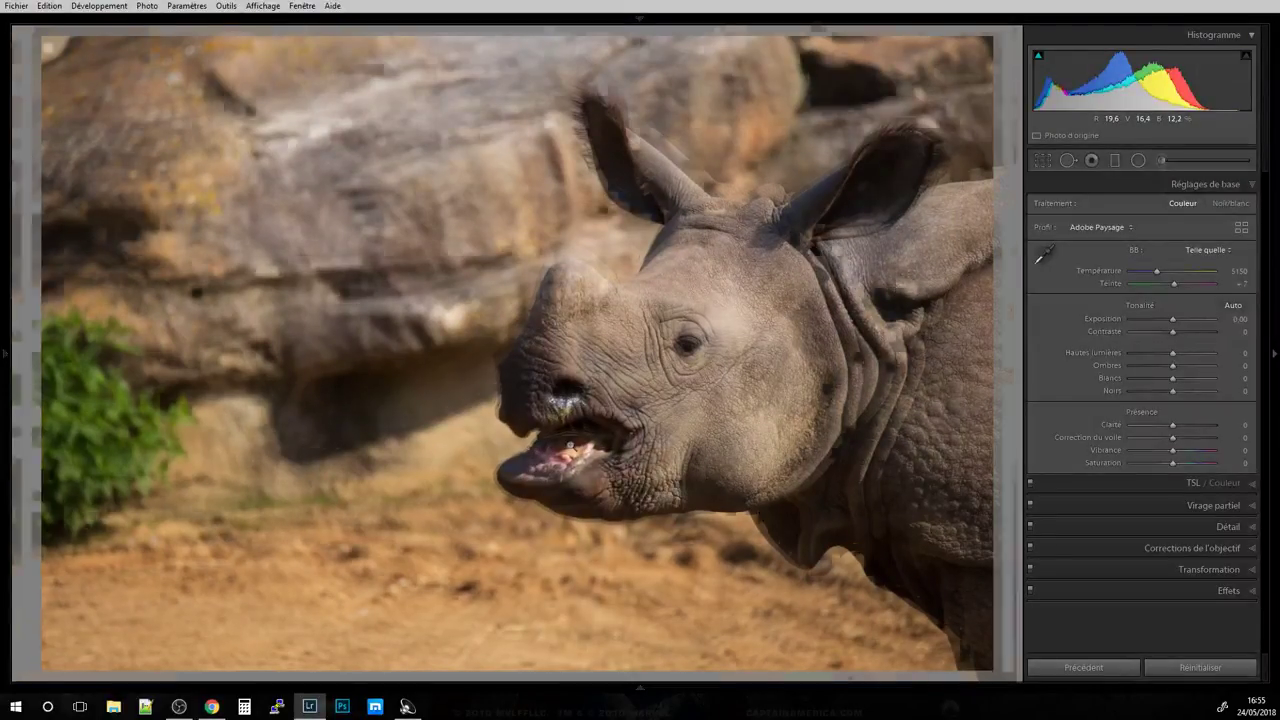
pyautogui.click(570, 445)
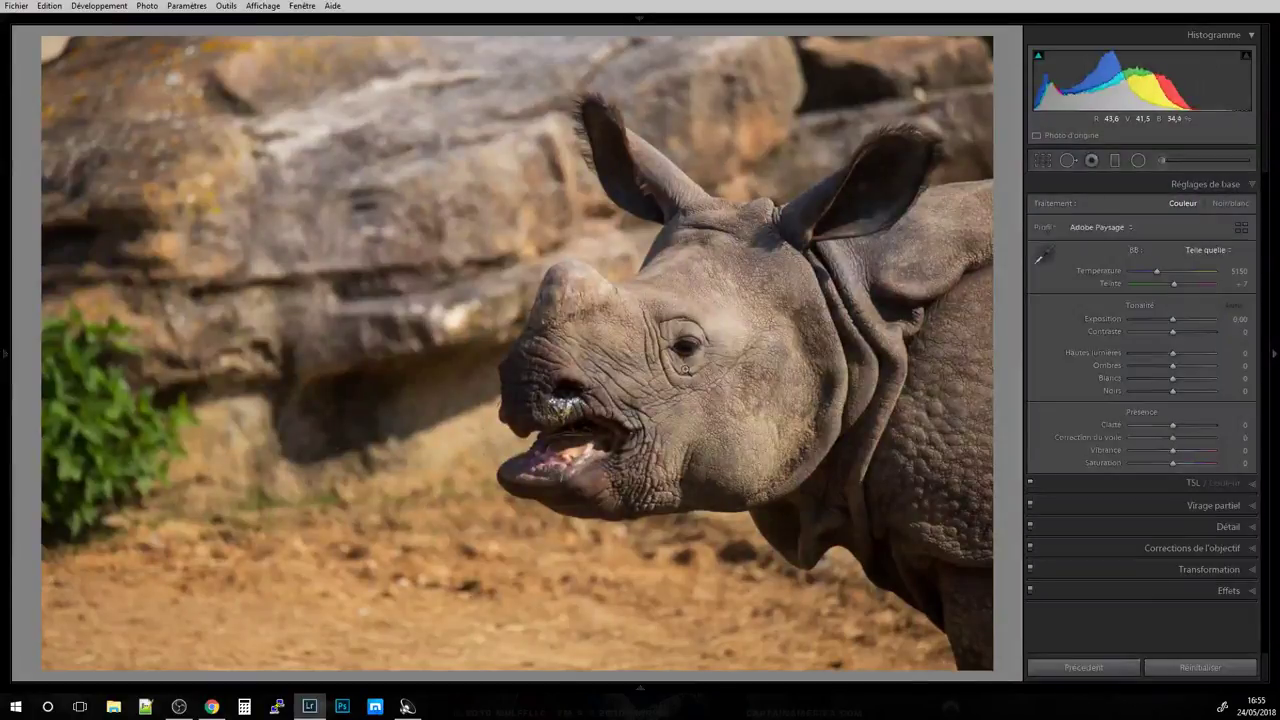
# Compare the neighbouring rhinoceros portraits and browse past the two antelopes to the horned antelope facing the camera.
pyautogui.press('Right')
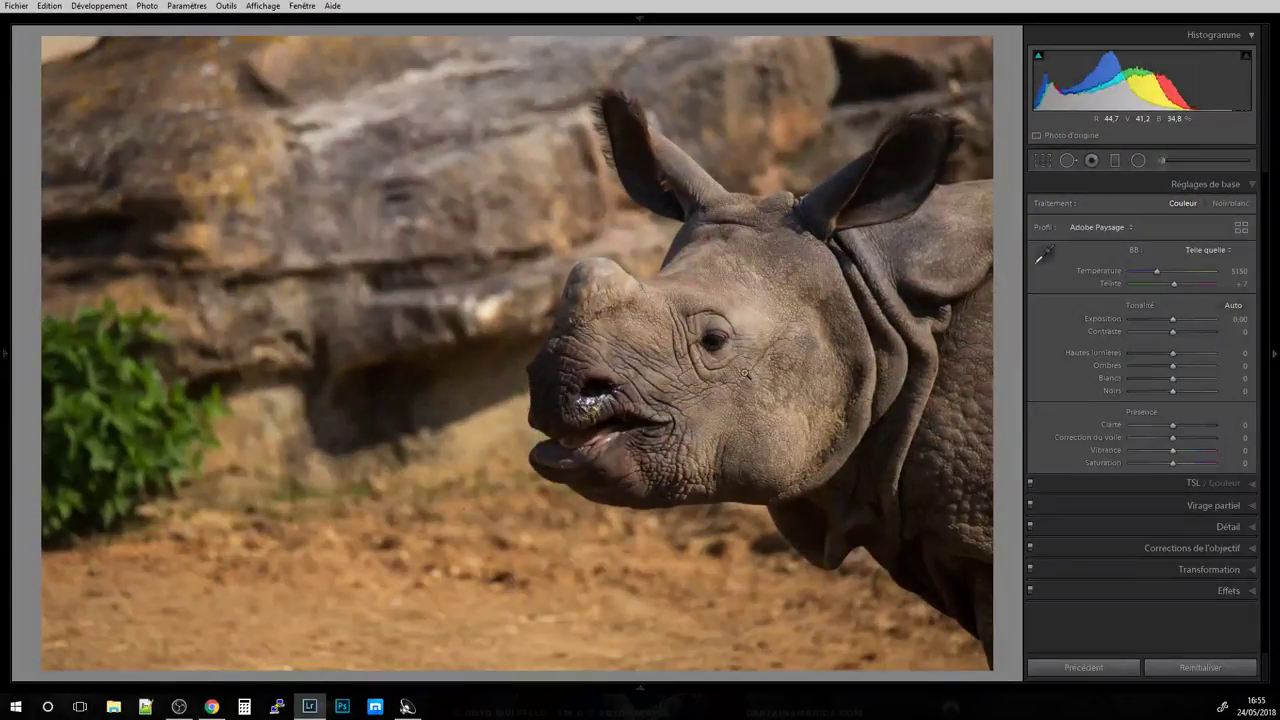
pyautogui.press('Right')
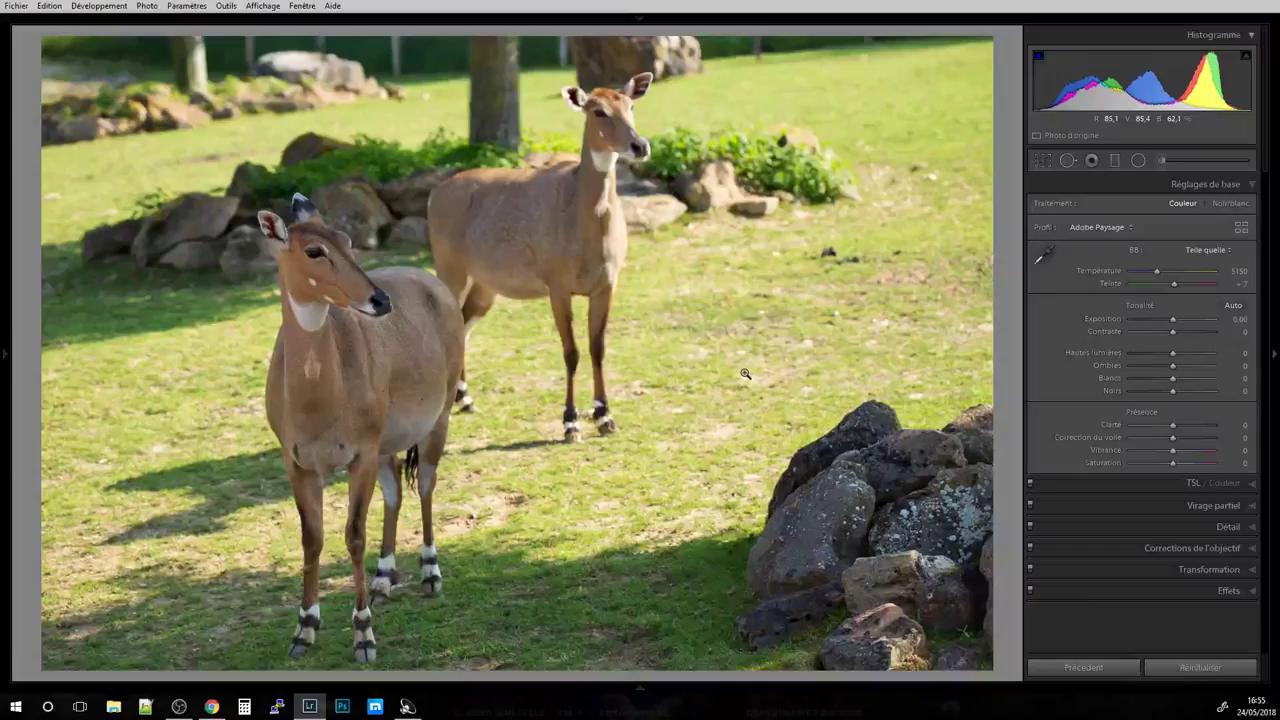
pyautogui.press('Left')
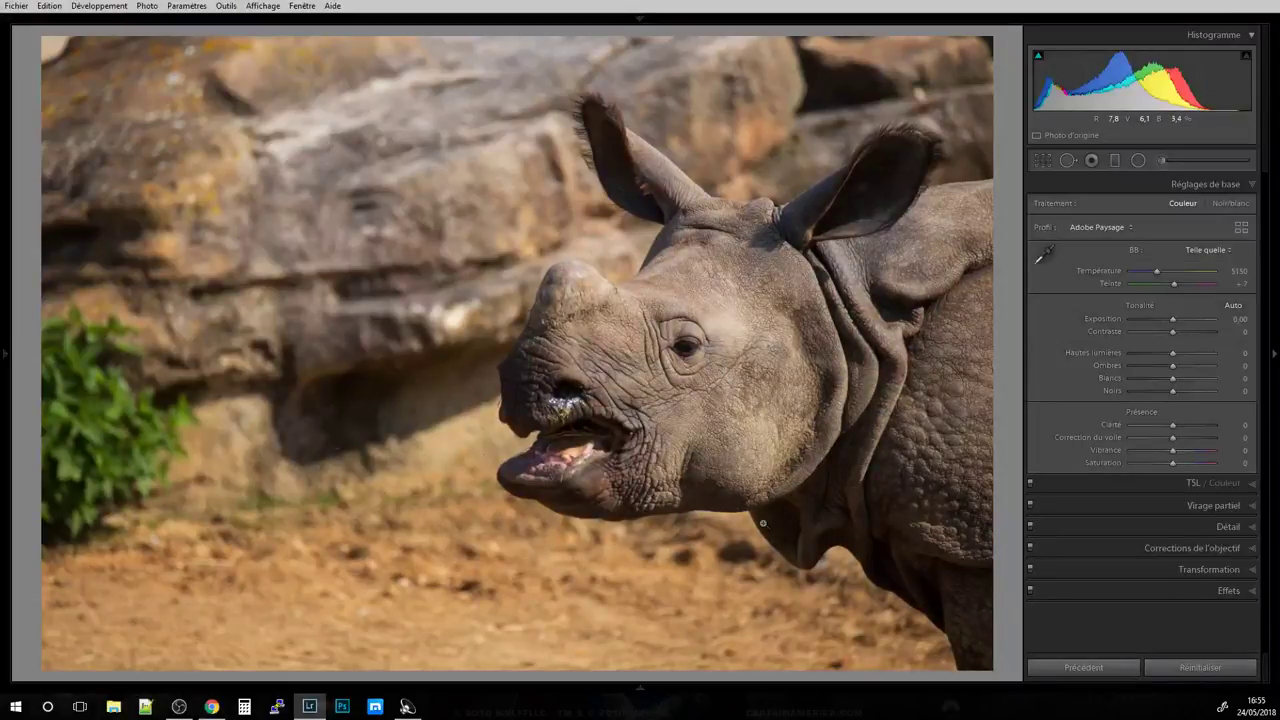
pyautogui.press('Right')
pyautogui.press('Right')
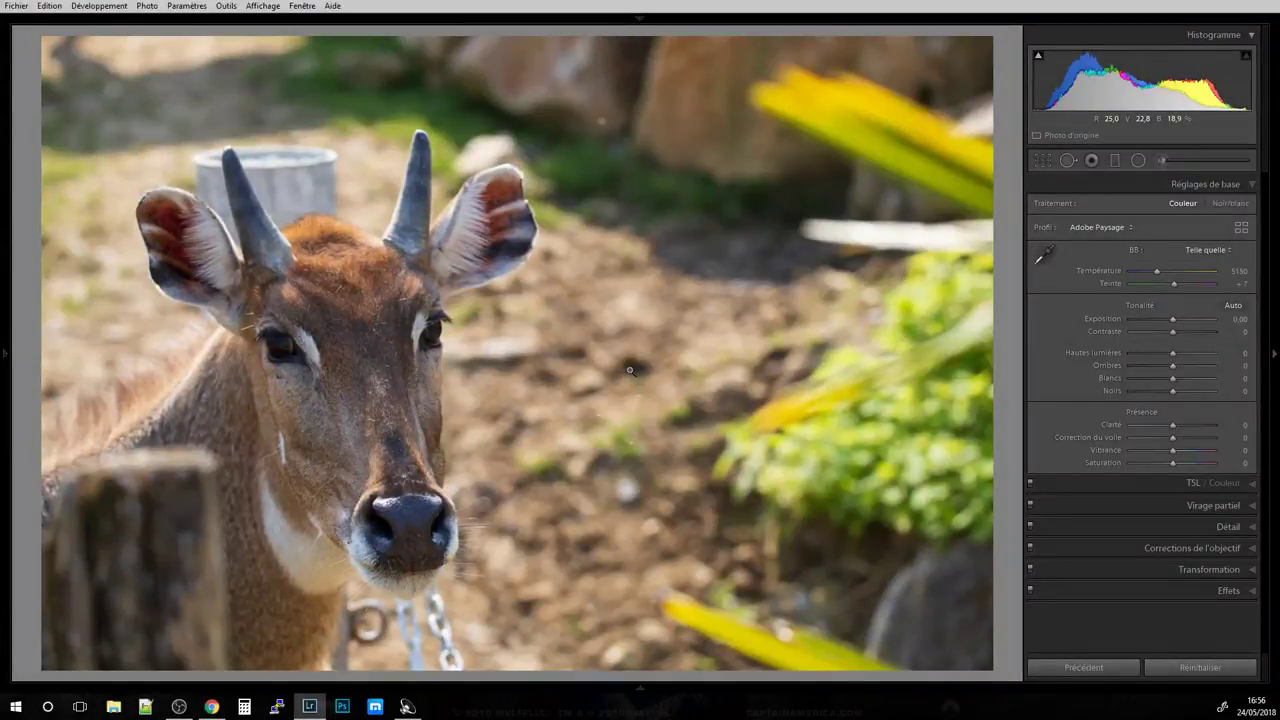
# Advance to the horned antelope in profile and inspect its eye and fur at full magnification.
pyautogui.press('Right')
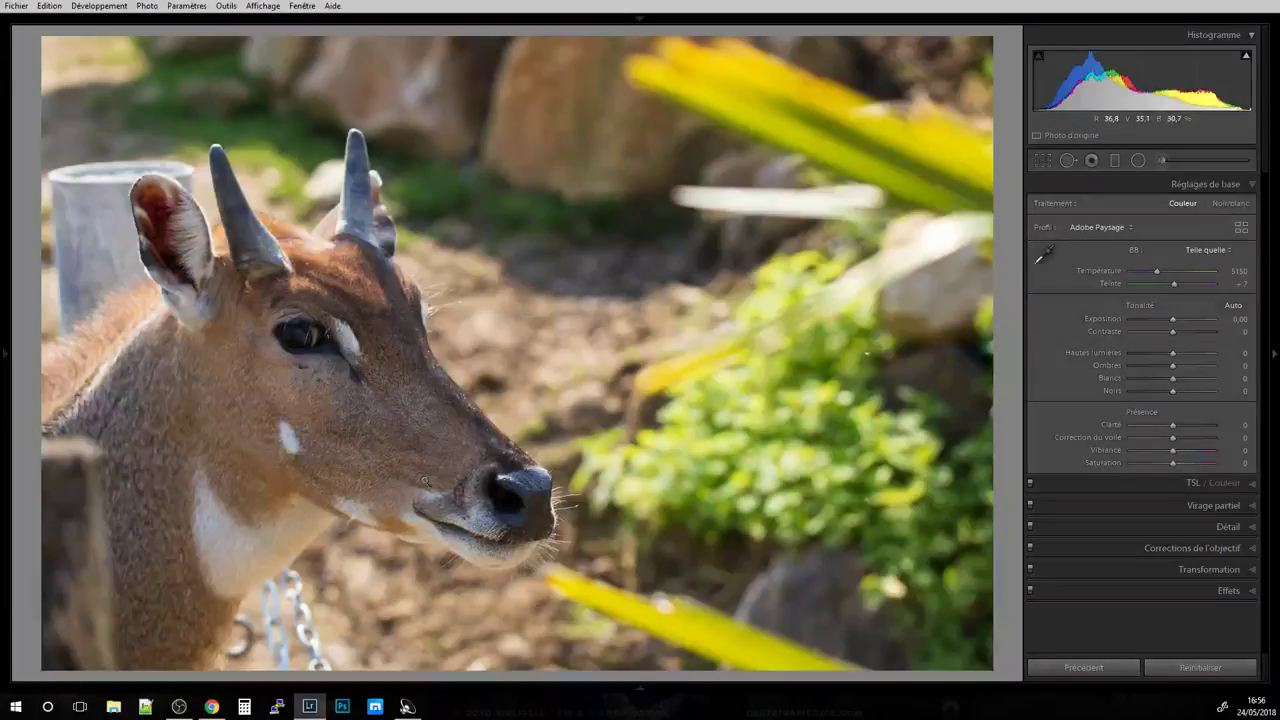
pyautogui.click(322, 370)
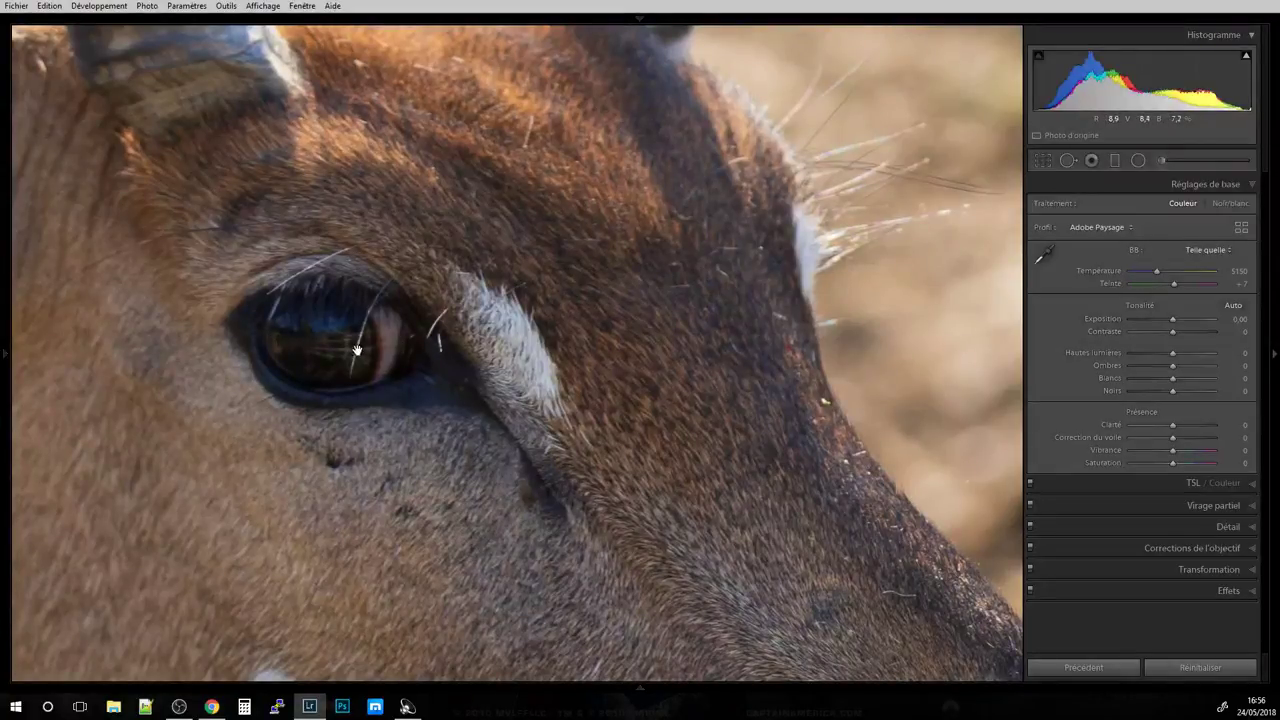
pyautogui.click(347, 486)
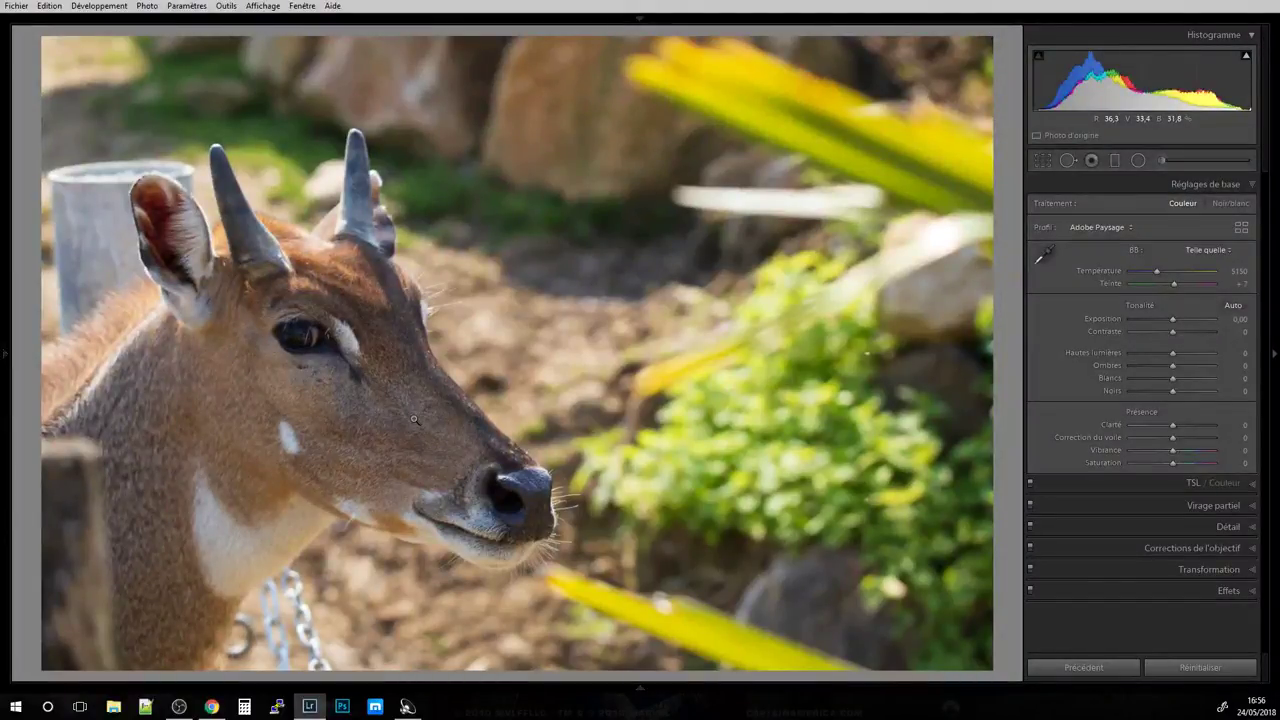
# Advance to the full-body rhinoceros beside the hay and inspect its belly and reddish hind legs at full magnification.
pyautogui.press('Right')
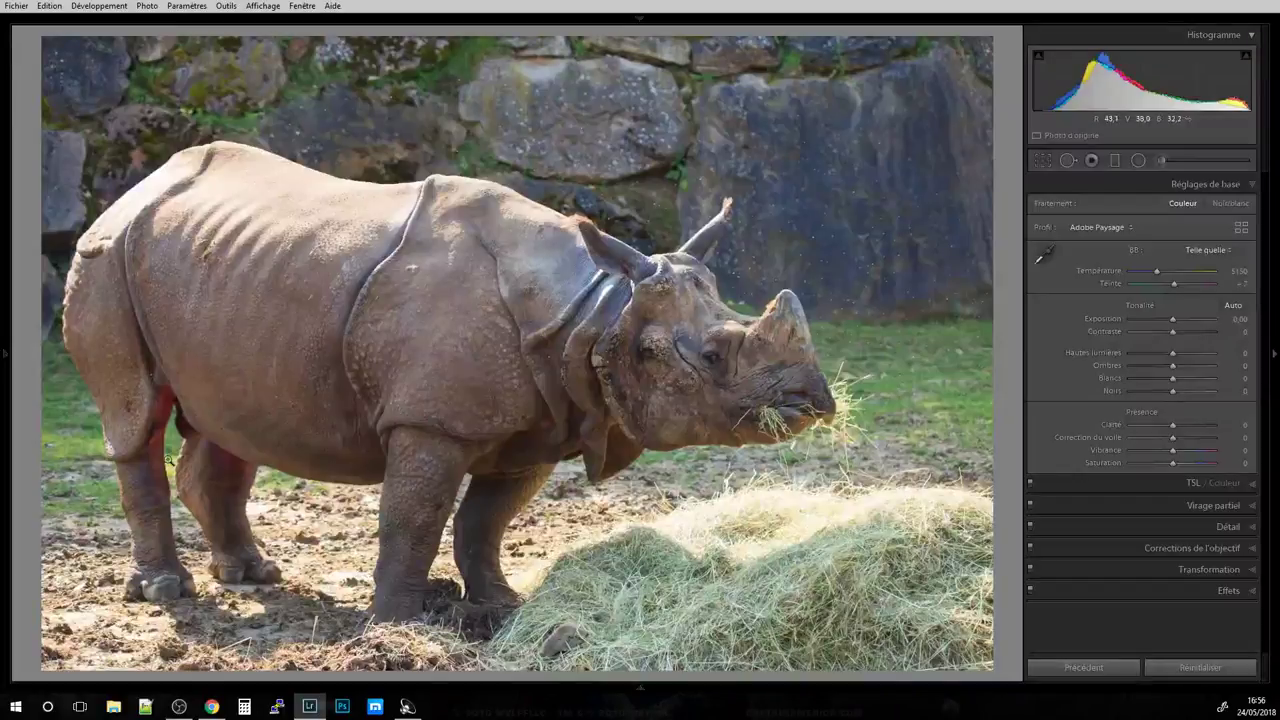
pyautogui.click(168, 459)
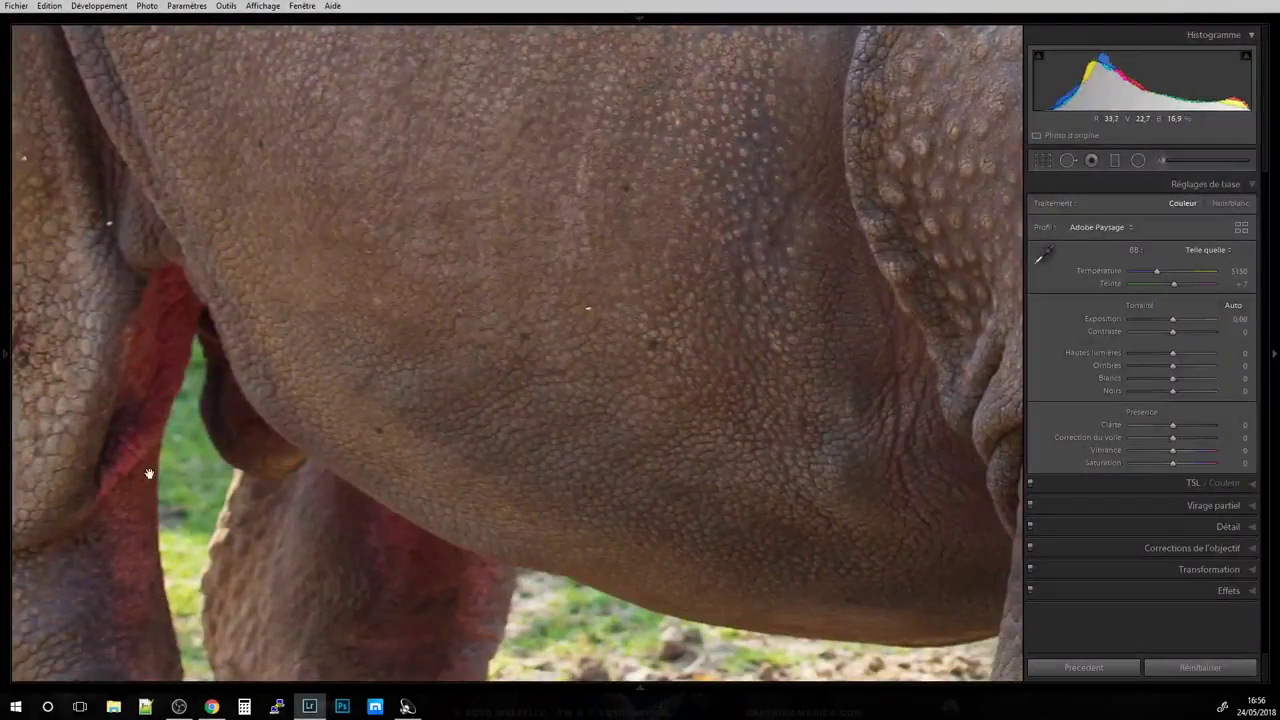
pyautogui.click(147, 540)
pyautogui.click(577, 271)
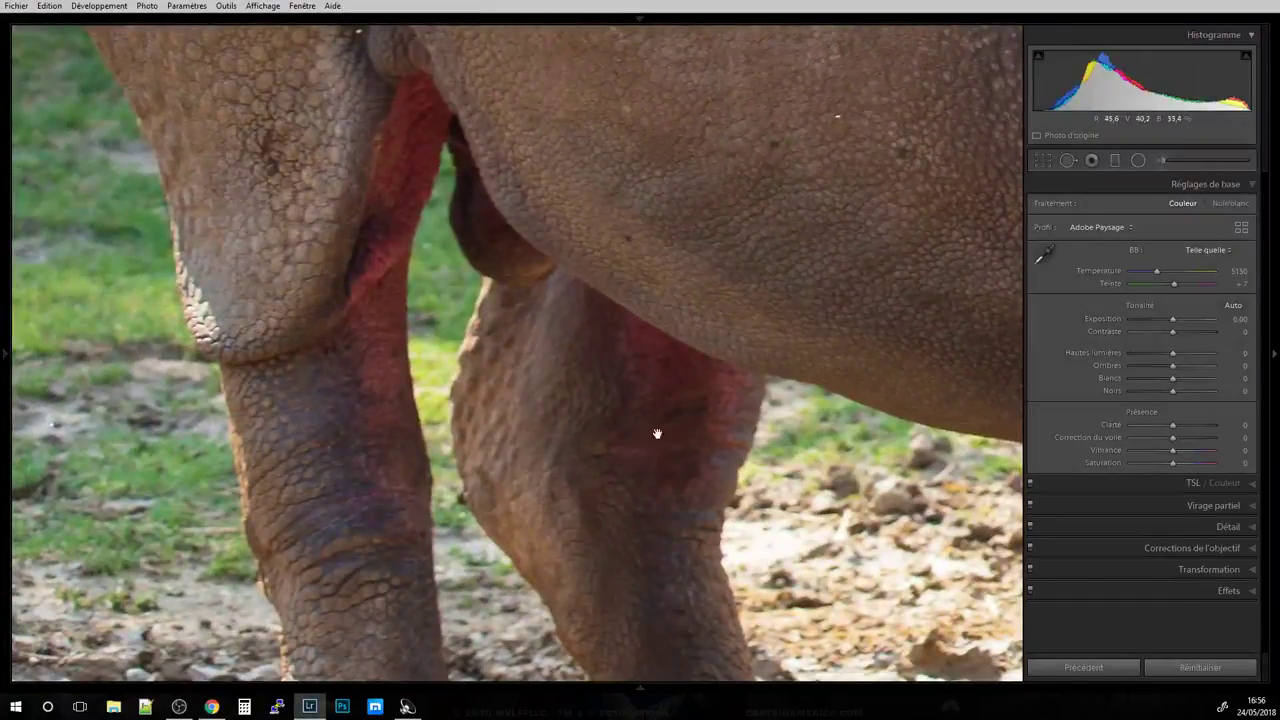
pyautogui.click(551, 360)
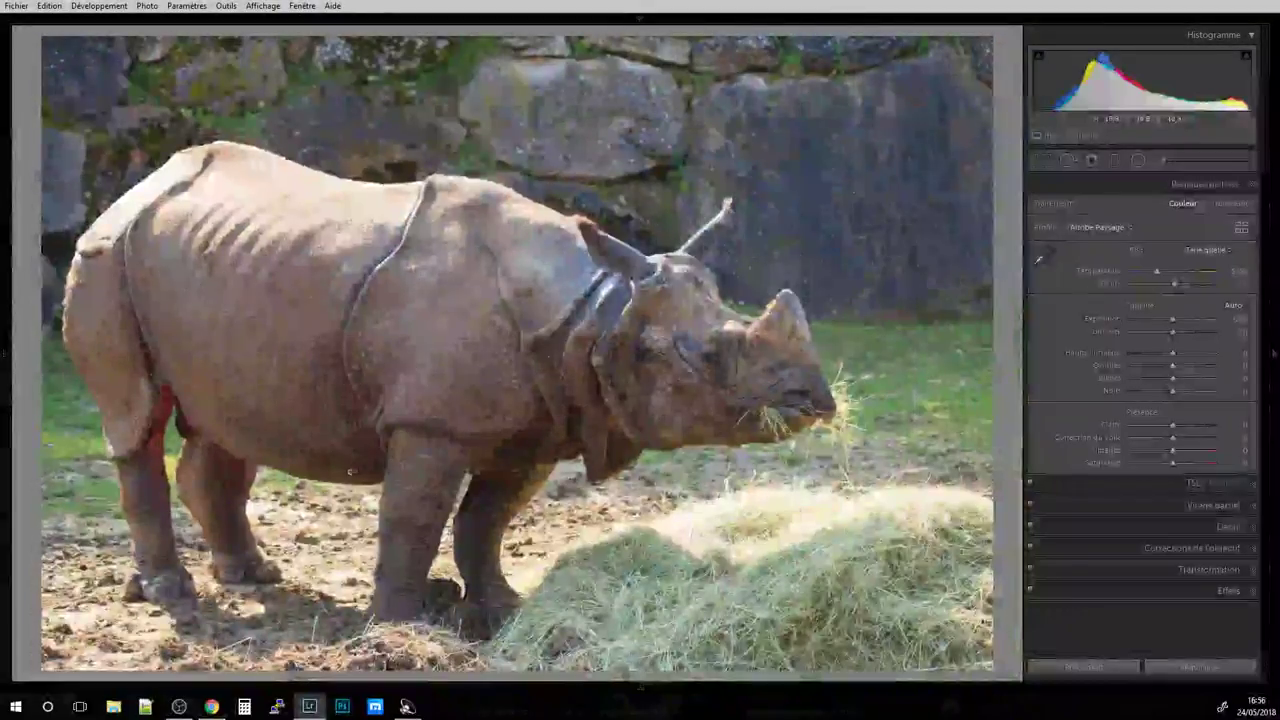
pyautogui.click(180, 427)
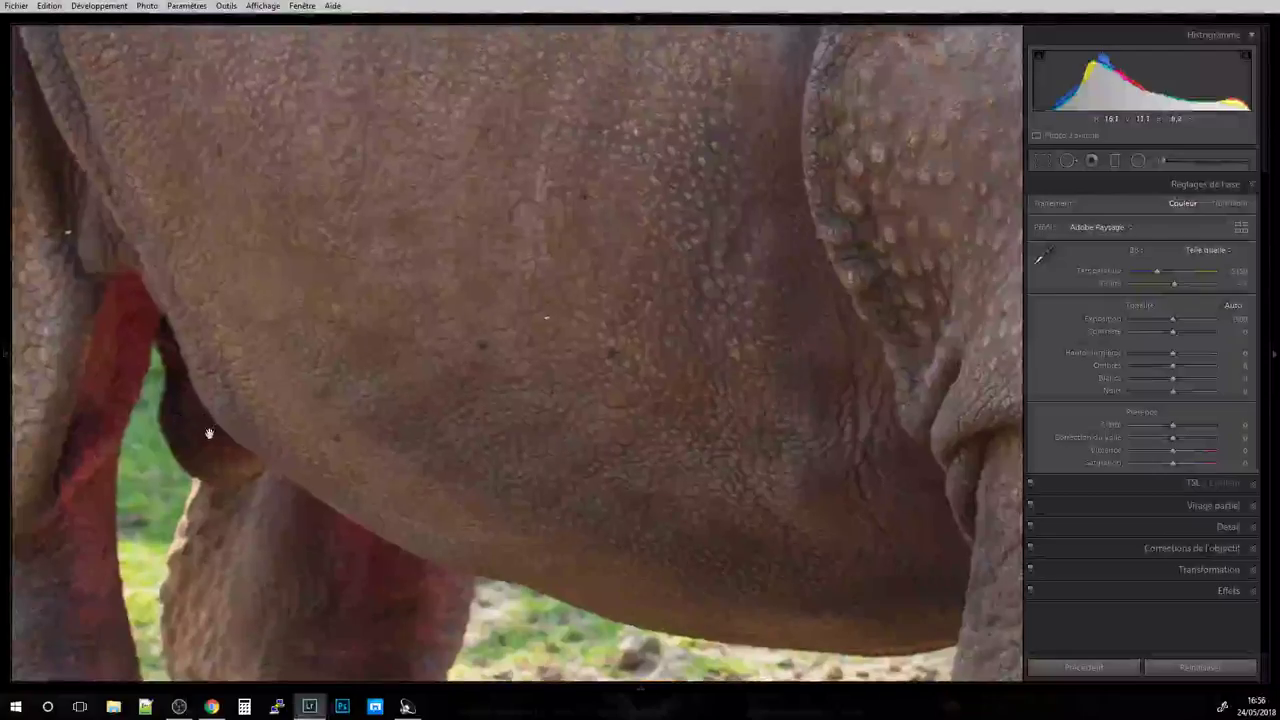
pyautogui.click(390, 443)
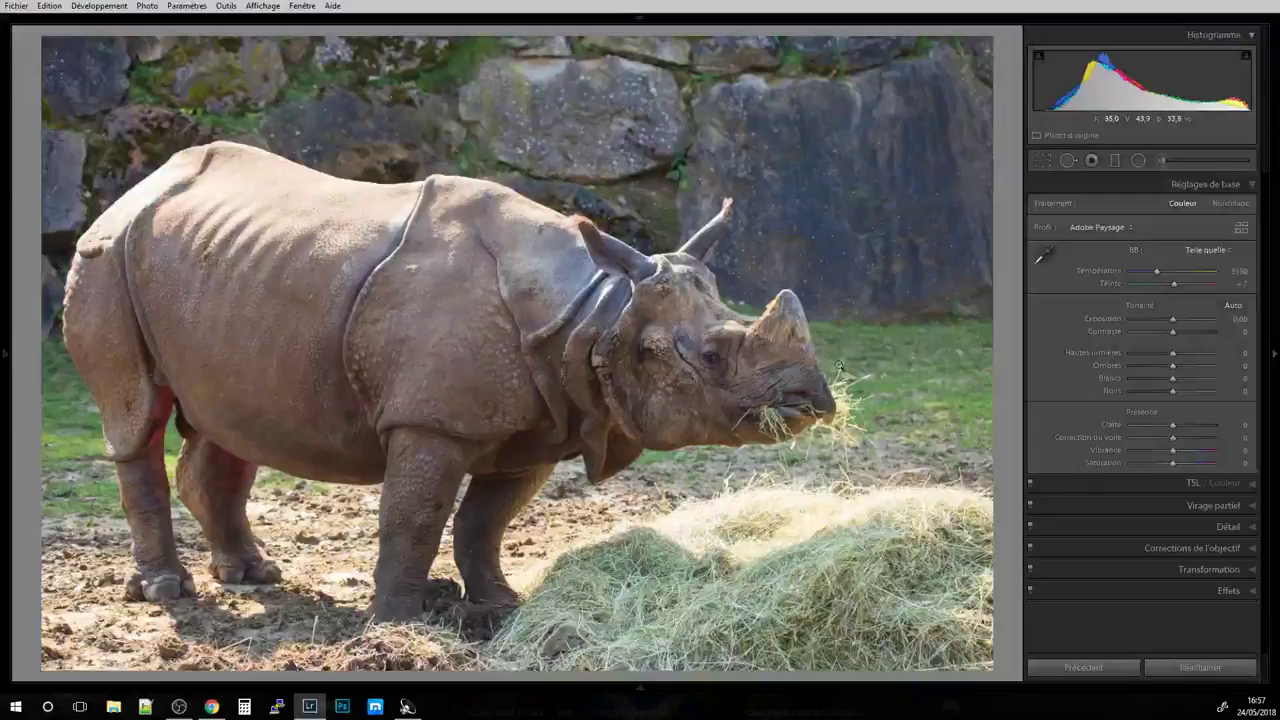
# Advance to the red panda chewing bamboo and inspect its face and white fur at full magnification.
pyautogui.press('Right')
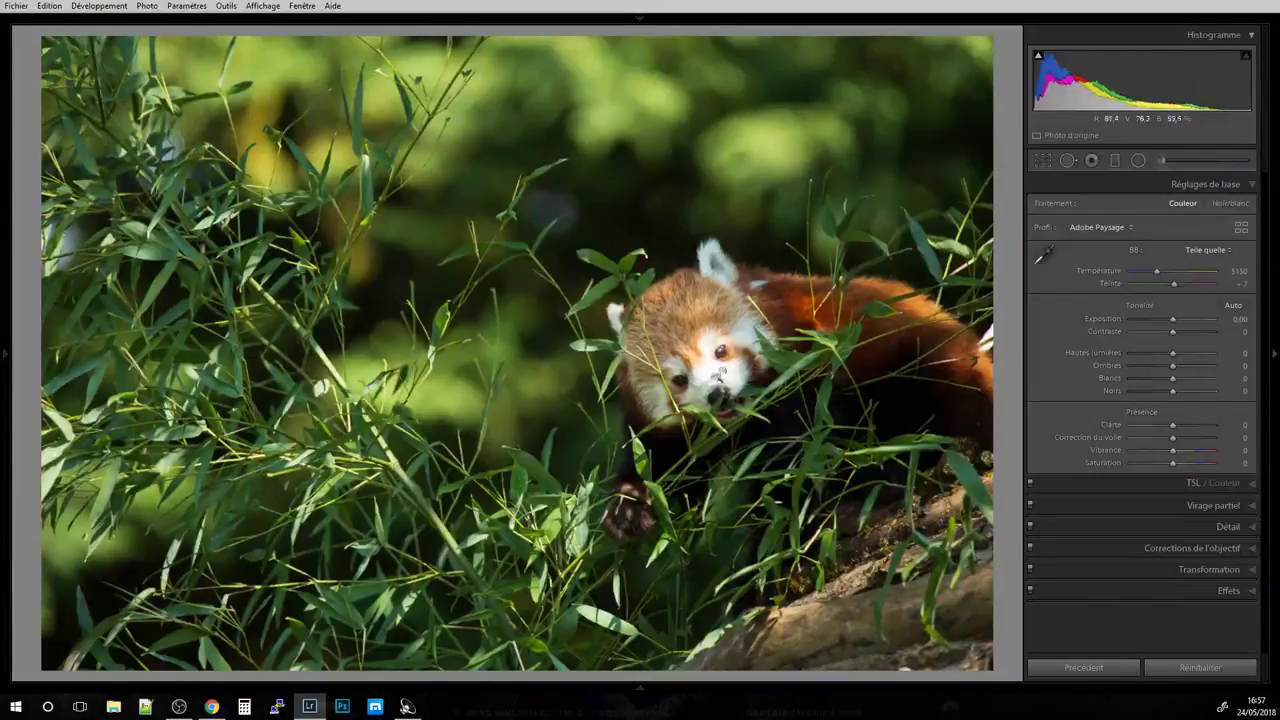
pyautogui.click(712, 373)
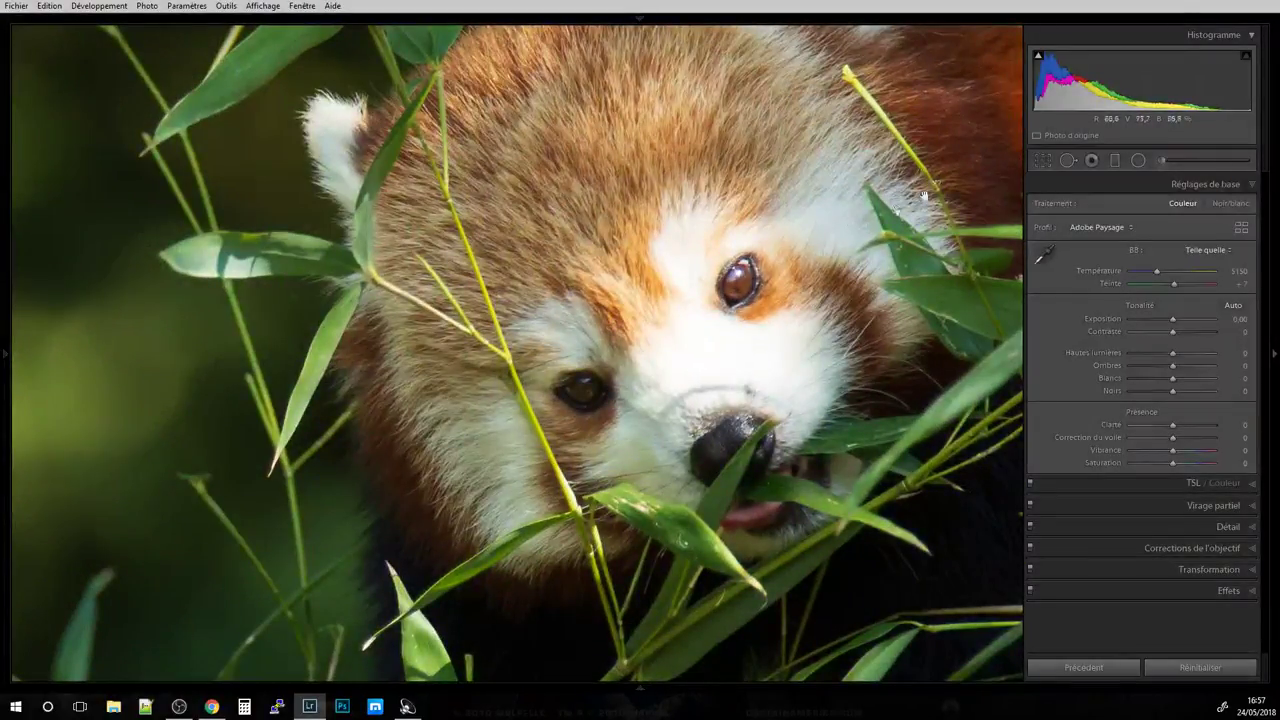
pyautogui.click(719, 390)
pyautogui.click(719, 390)
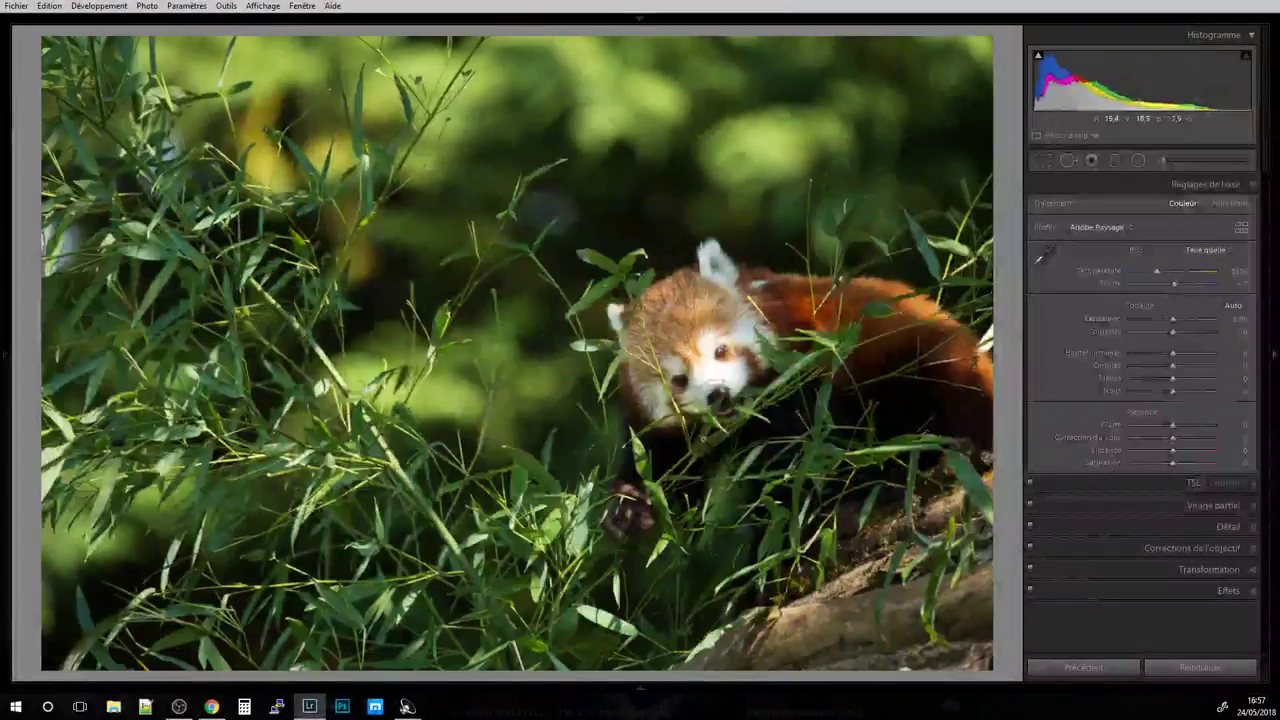
pyautogui.click(722, 410)
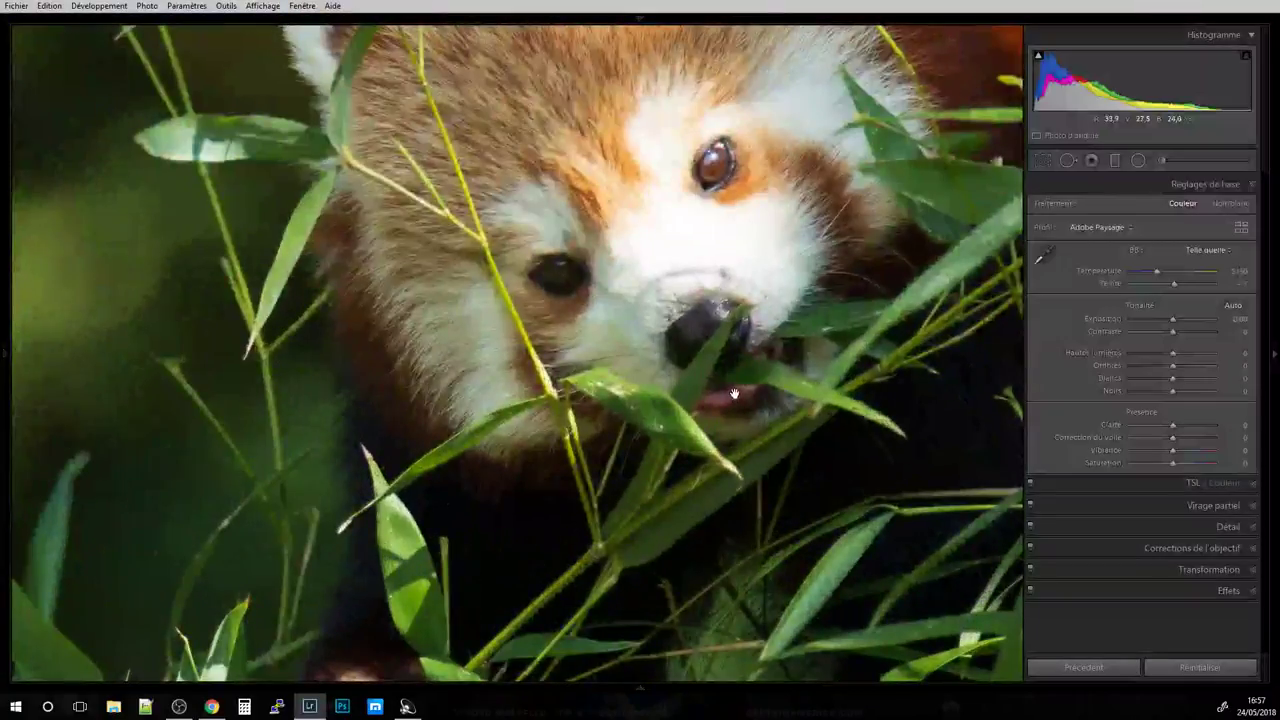
pyautogui.click(735, 390)
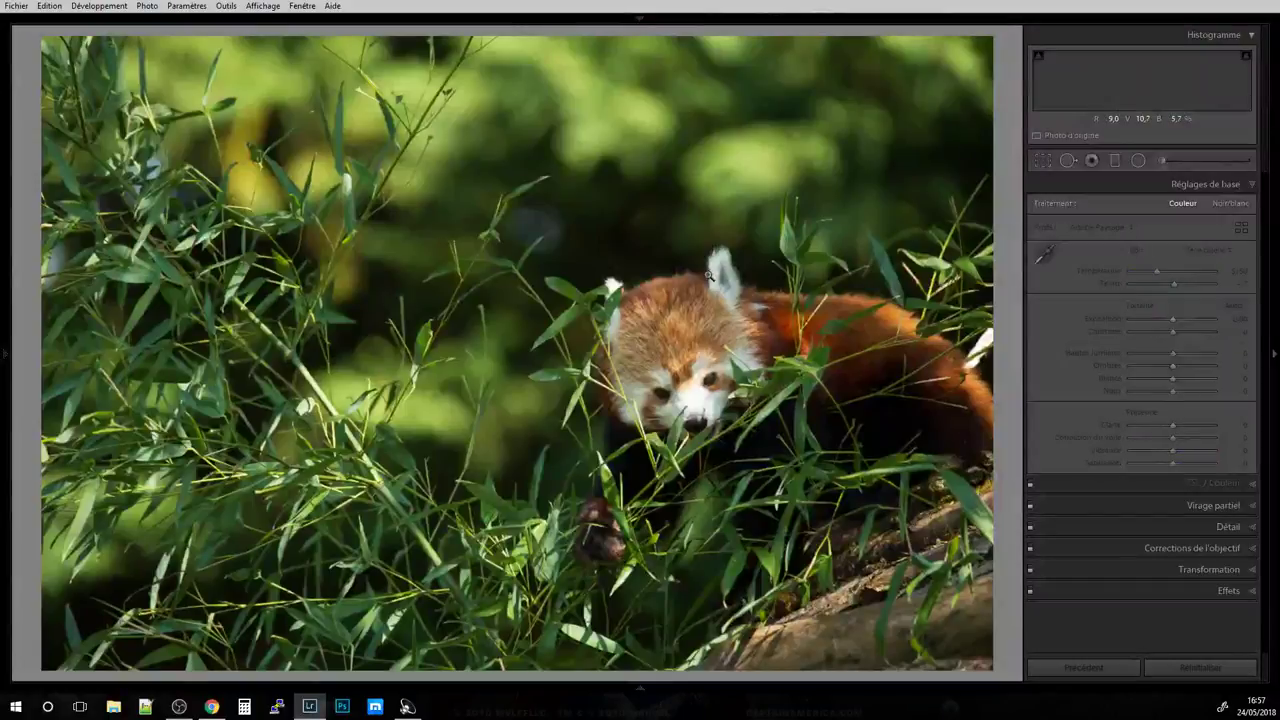
# Browse to the red panda beside the log platform and inspect the white rope and the animal's face at full magnification.
pyautogui.press('Right')
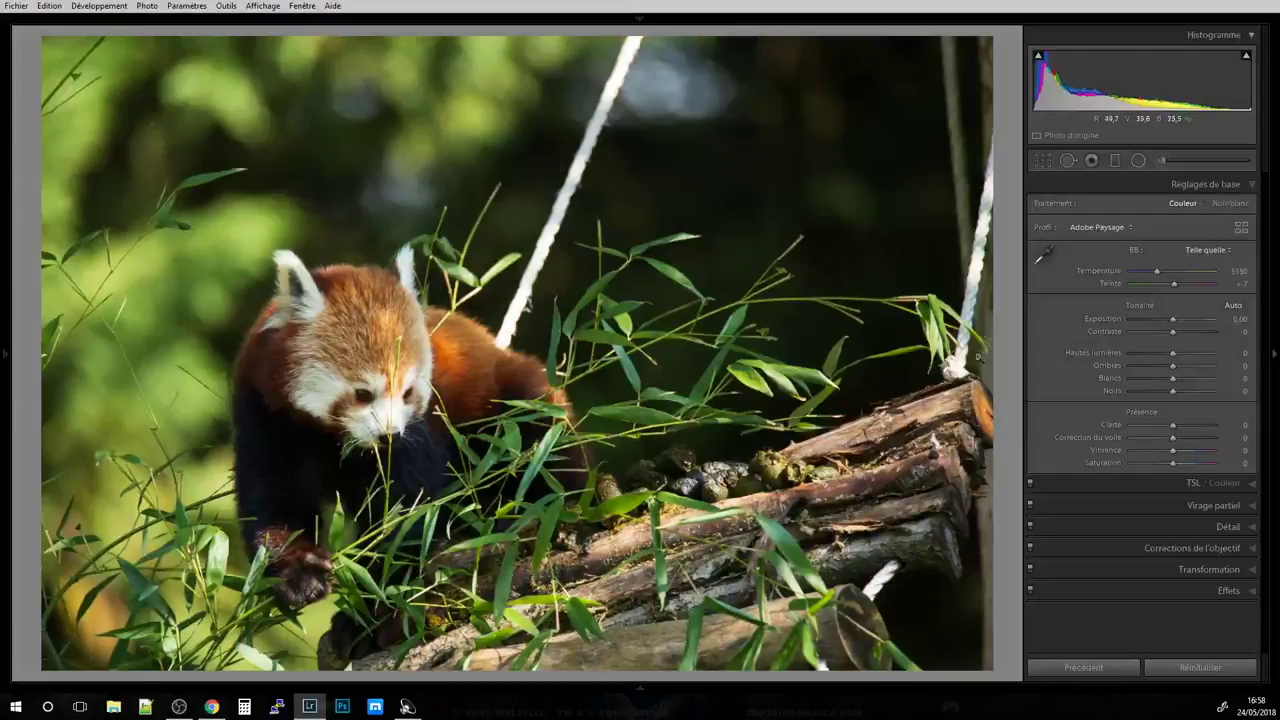
pyautogui.click(602, 66)
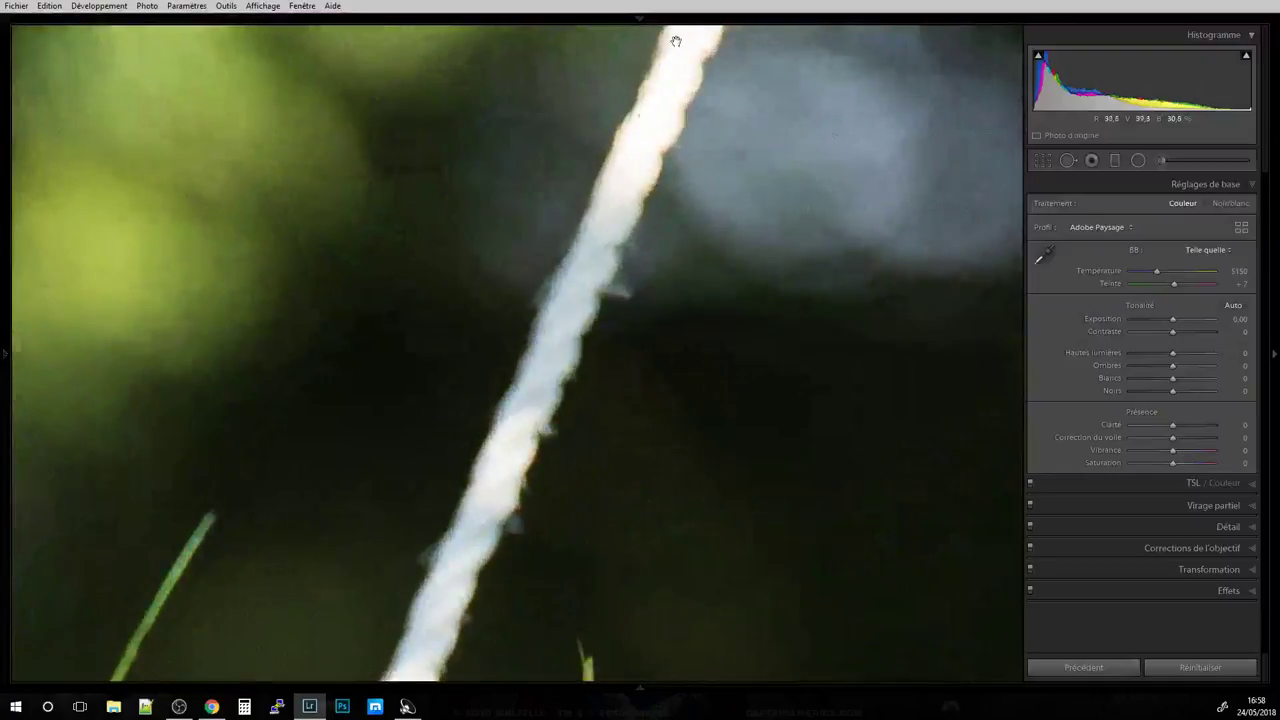
pyautogui.click(480, 492)
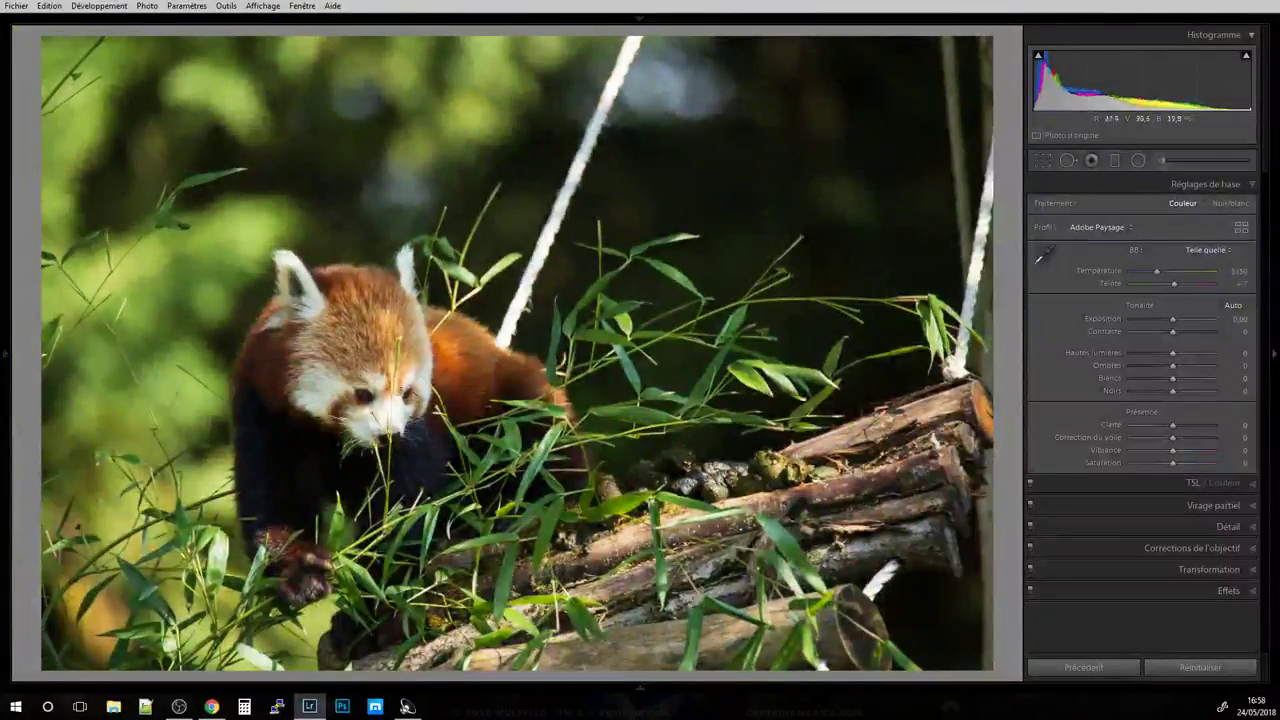
pyautogui.click(397, 392)
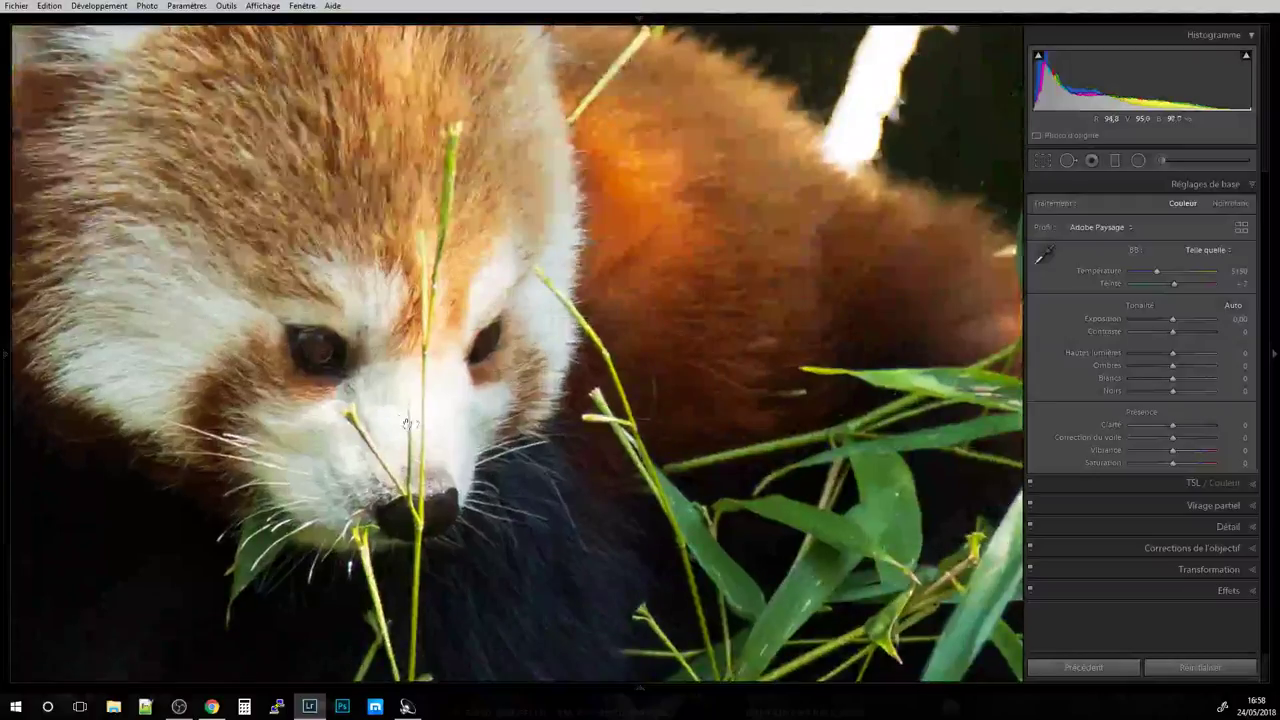
pyautogui.click(720, 264)
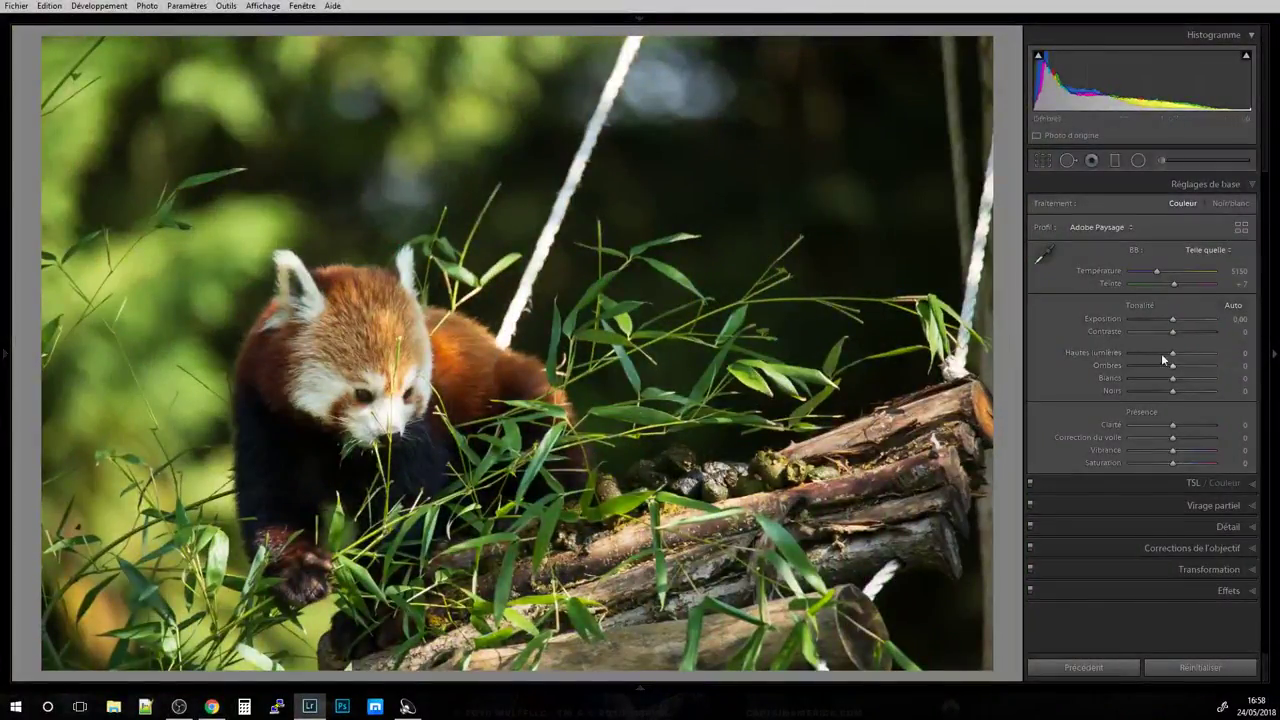
# Try the highlights at -100, check the white rope's detail at full magnification, and reset the highlights.
pyautogui.moveTo(1172, 354); pyautogui.dragTo(1128, 355)
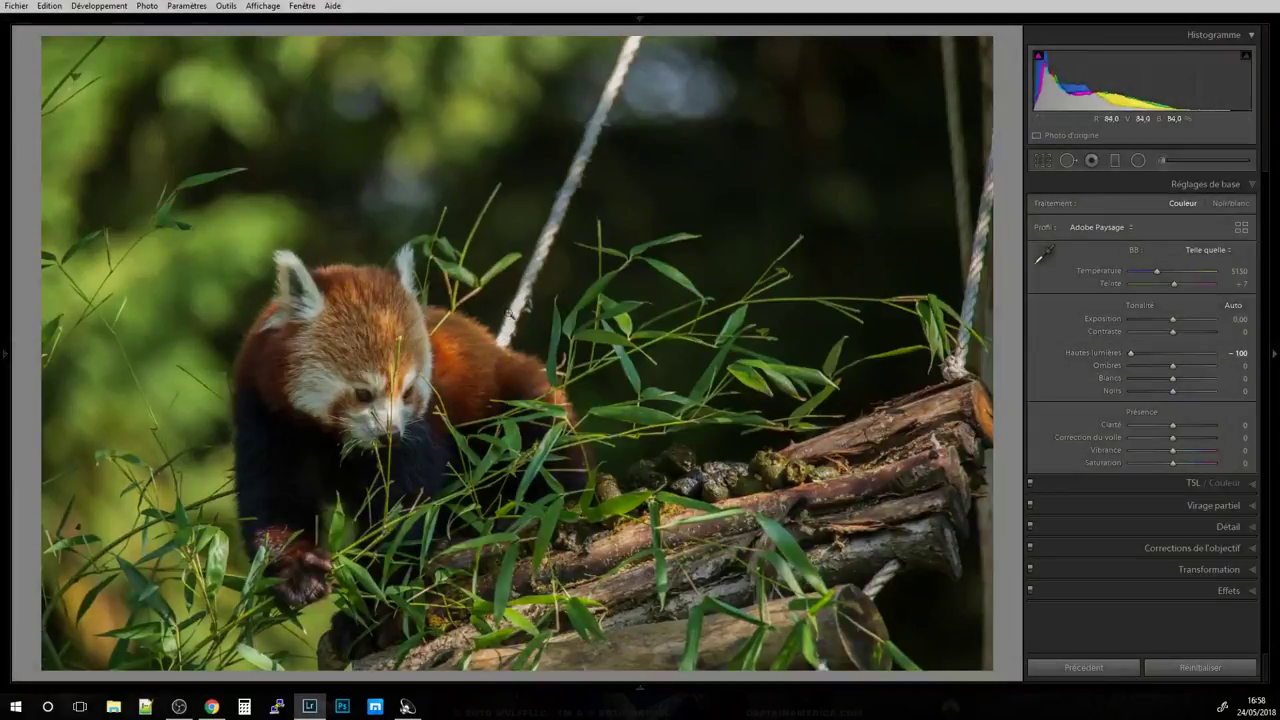
pyautogui.click(506, 338)
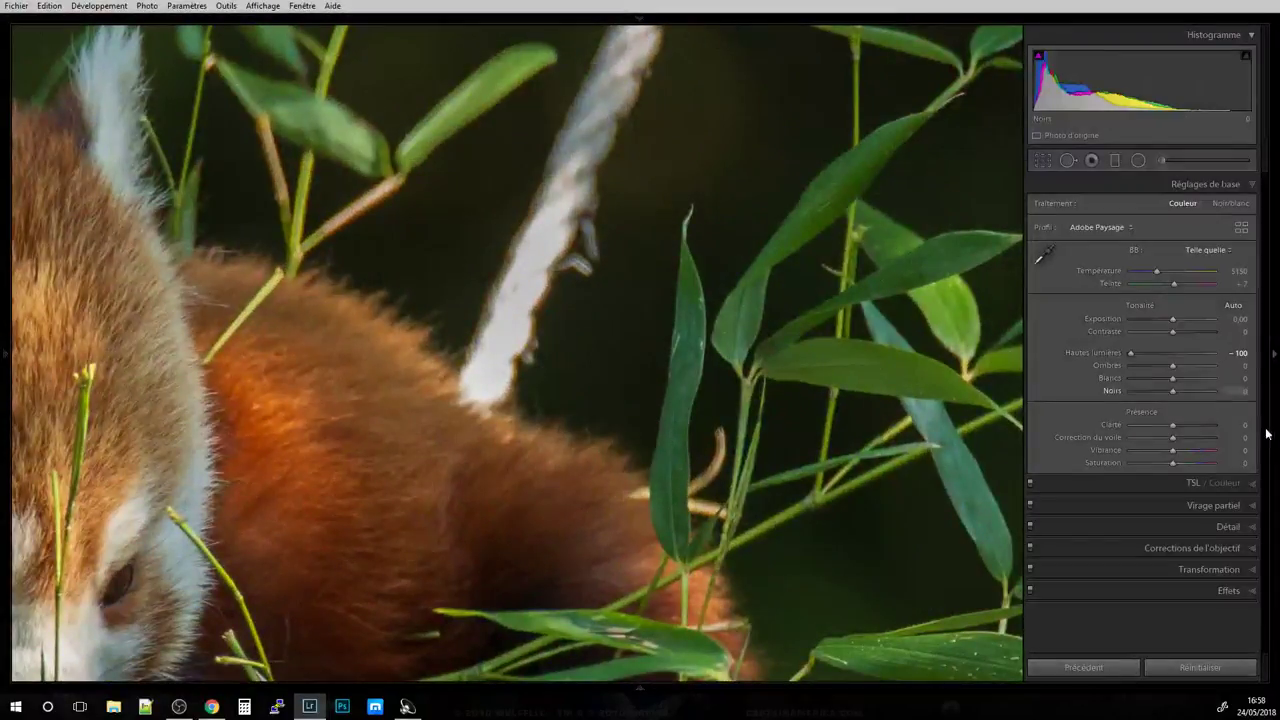
pyautogui.doubleClick(1104, 353)
pyautogui.click(654, 294)
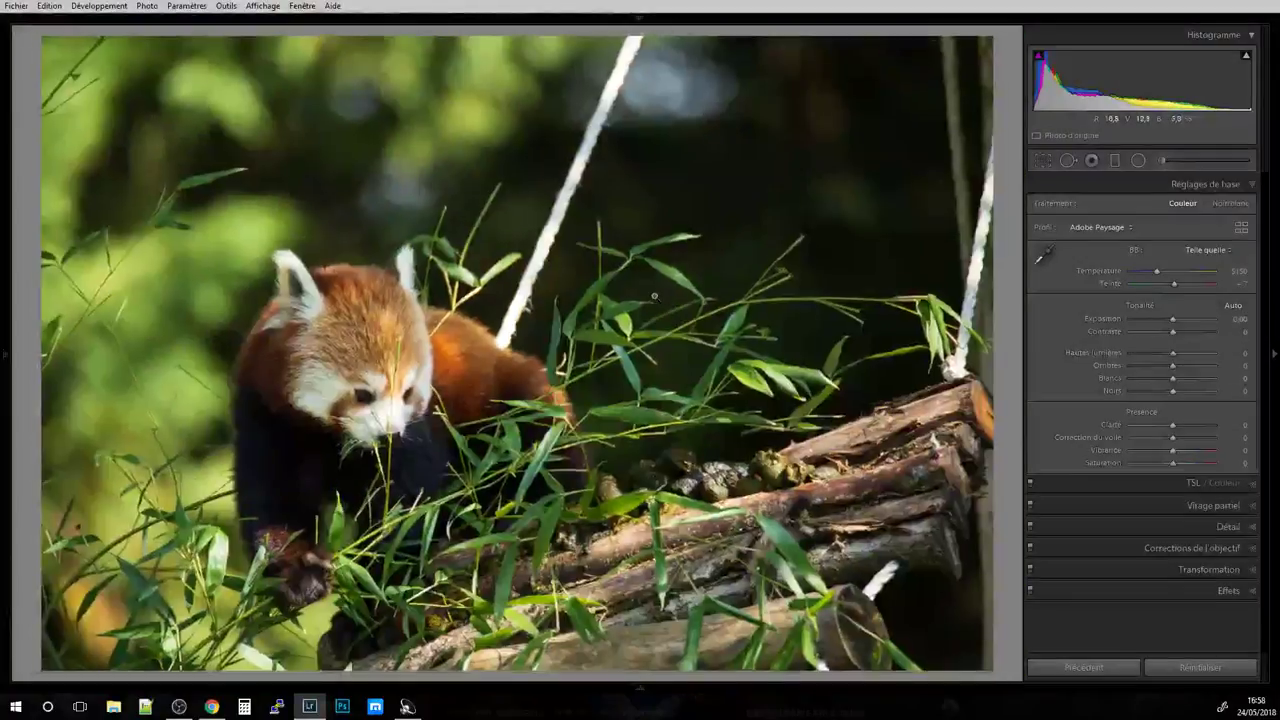
# Advance to the photo of the red panda with its head turned sideways and inspect its face at full magnification.
pyautogui.press('Right')
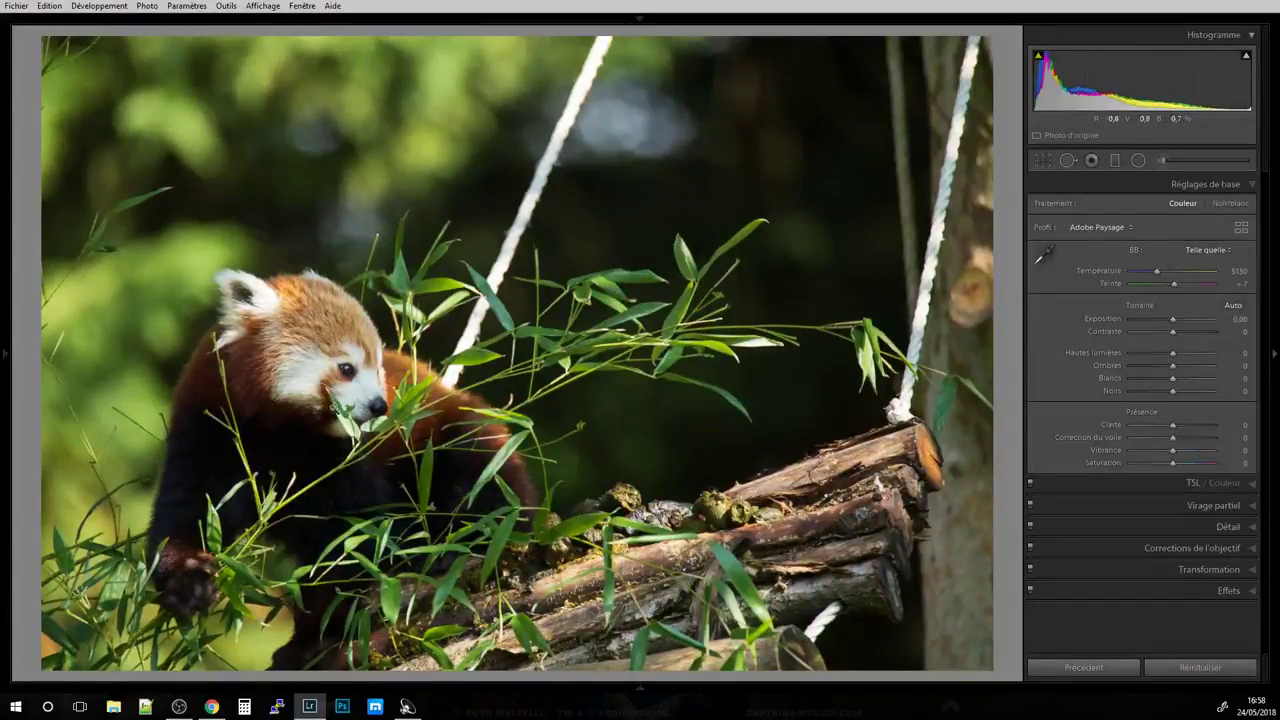
pyautogui.click(342, 400)
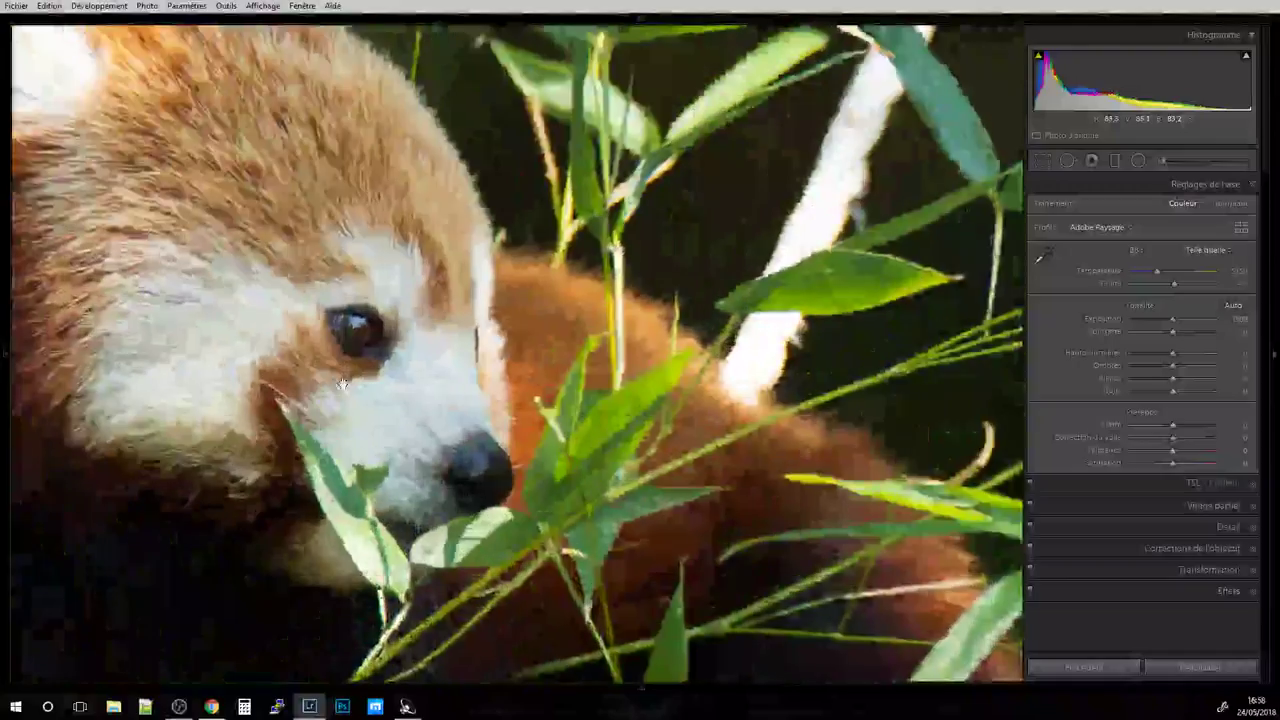
pyautogui.click(372, 356)
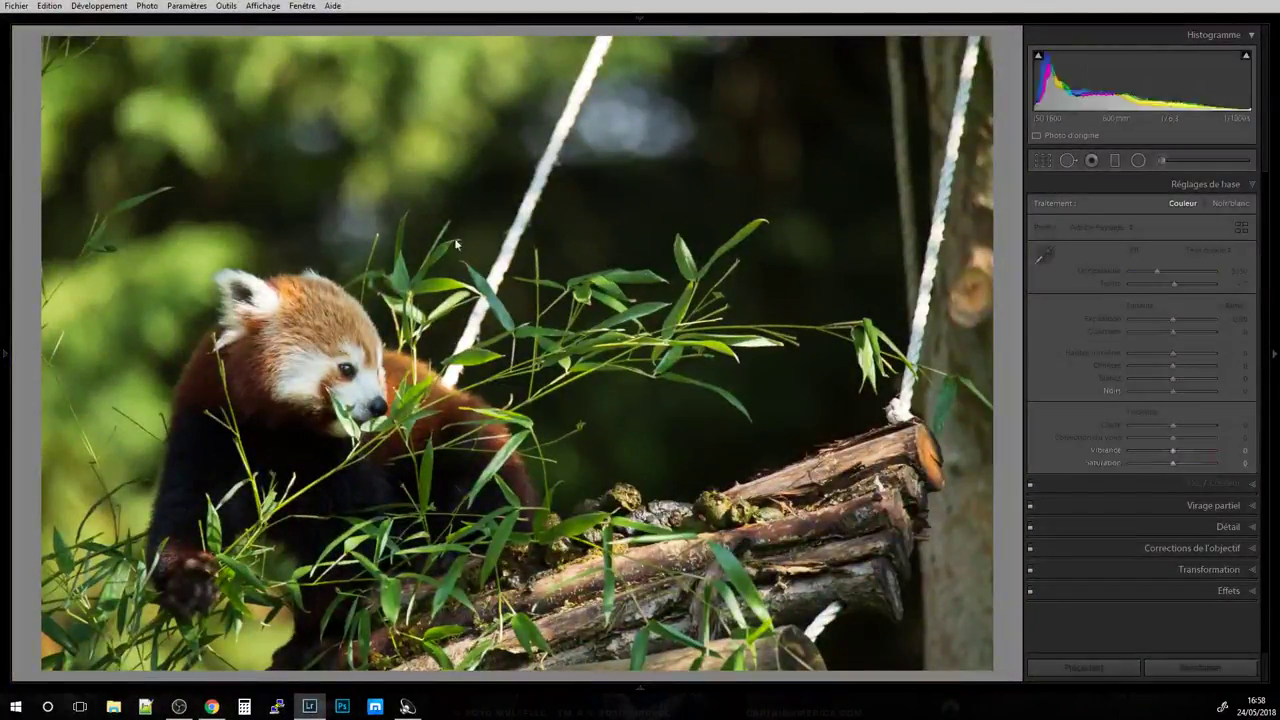
# Return to the photo grid and open the photo of the panda resting between the tree trunks.
pyautogui.press('Right')
pyautogui.press('g')
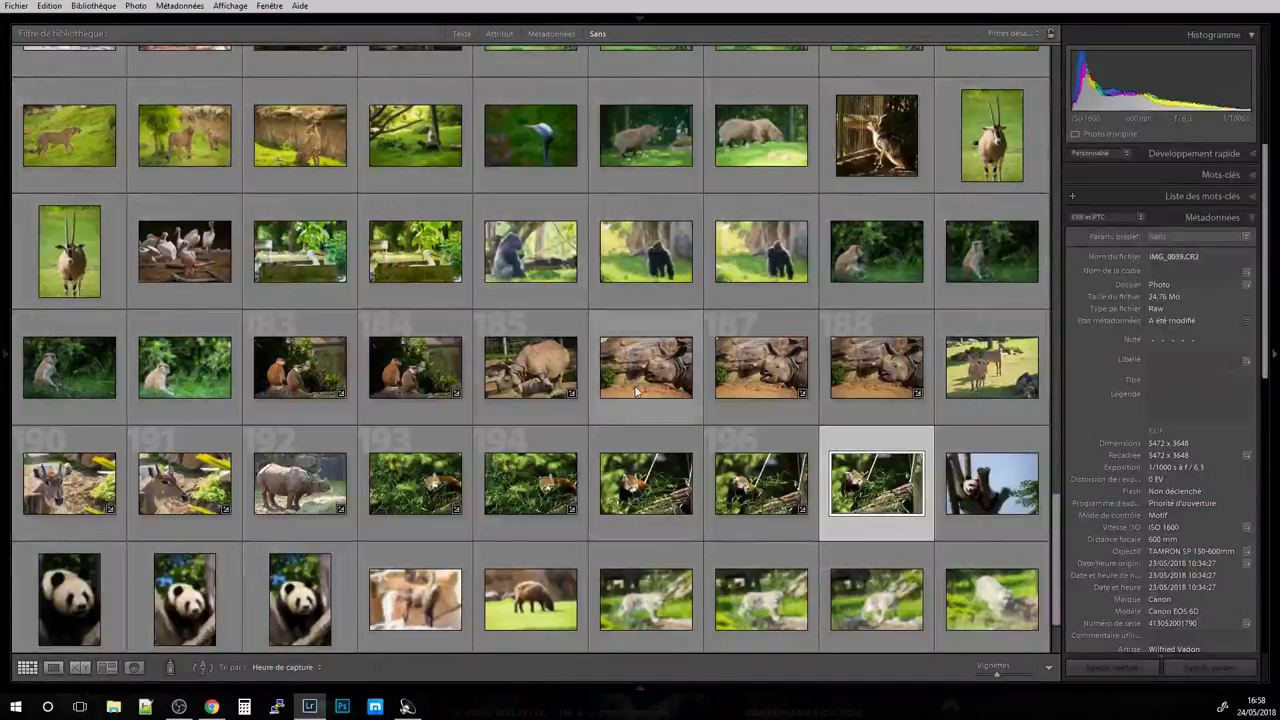
pyautogui.scroll(-1, 690, 360)
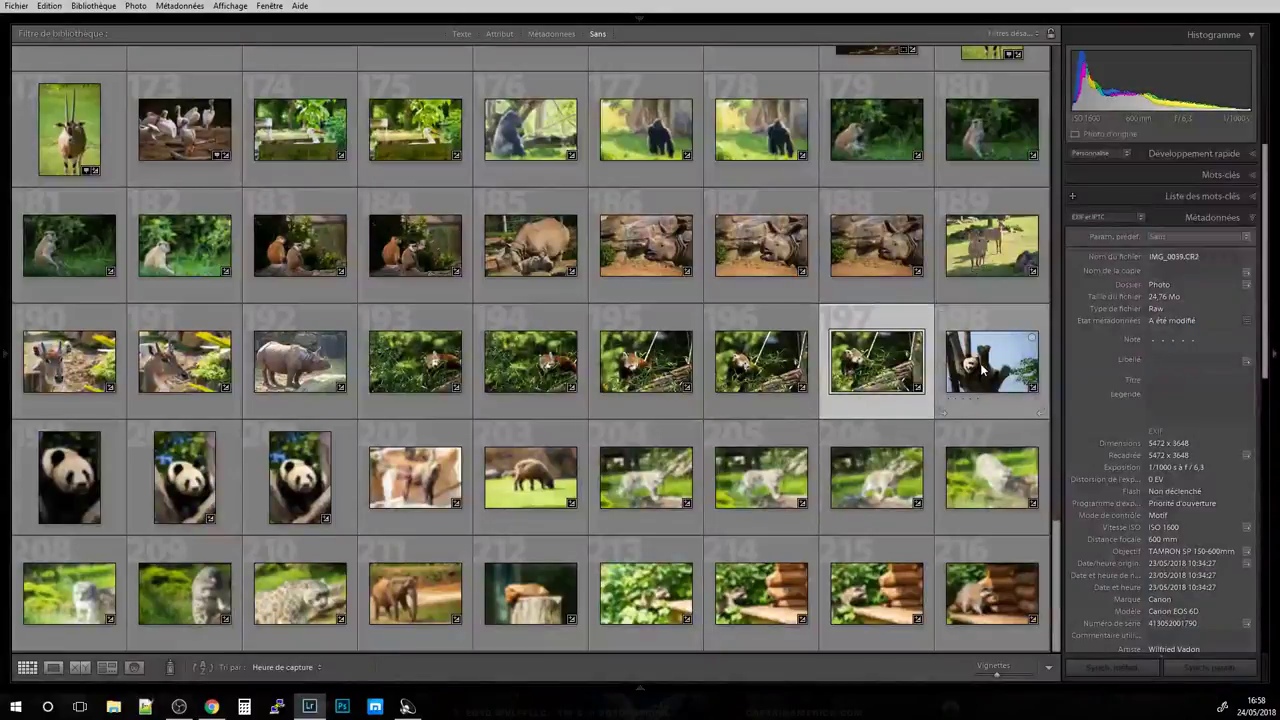
pyautogui.doubleClick(982, 368)
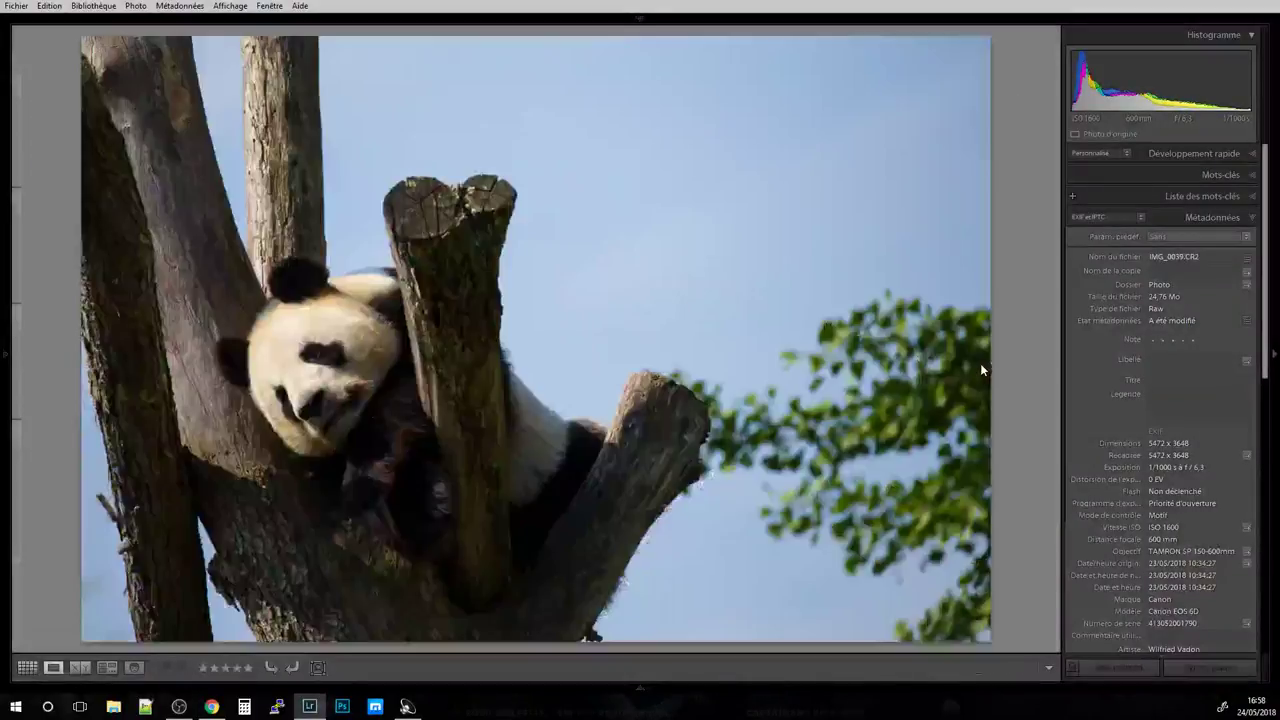
pyautogui.press('Right')
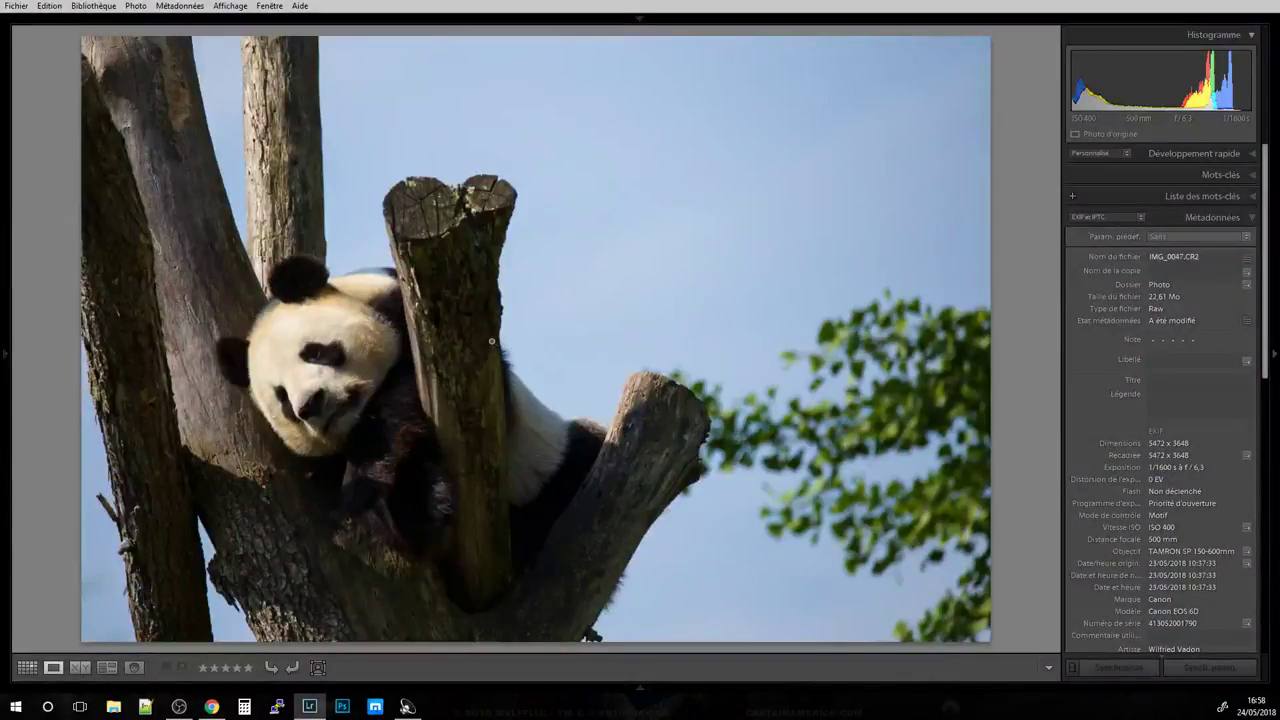
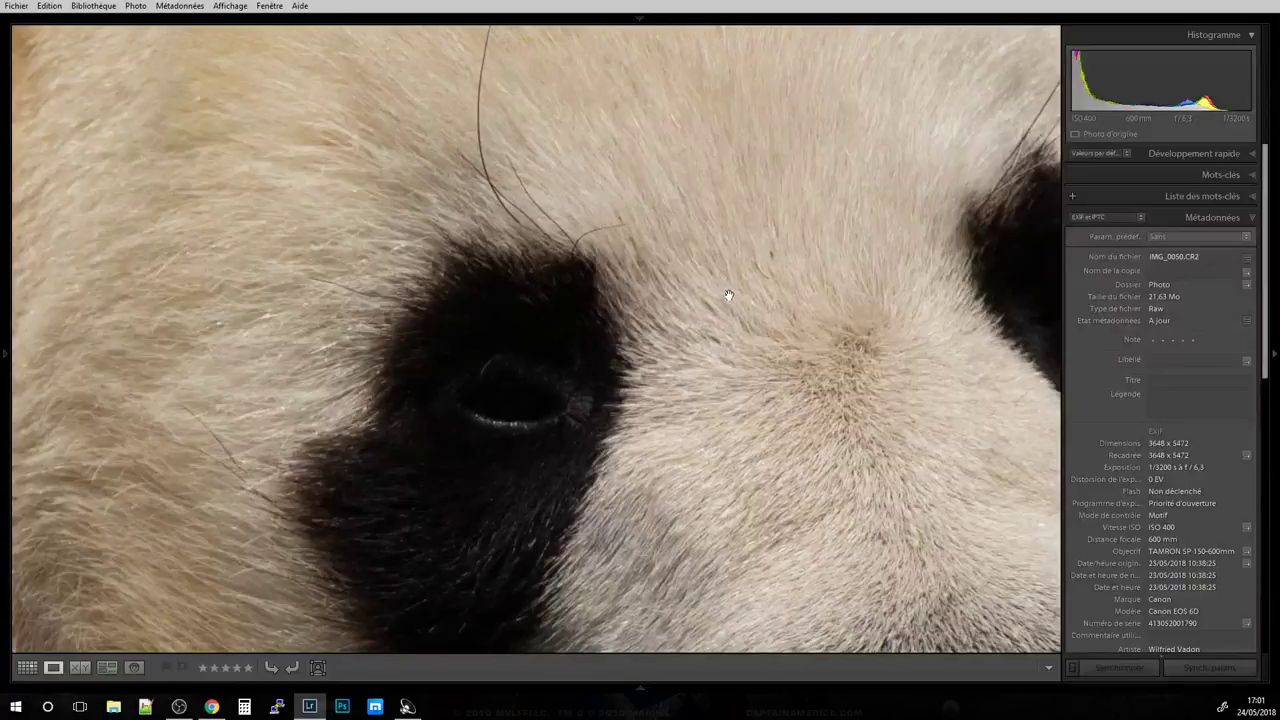
# Set the shadows to +55 on the close panda portrait and view the whole photo.
pyautogui.press('d')
pyautogui.moveTo(1174, 369); pyautogui.dragTo(1198, 373)
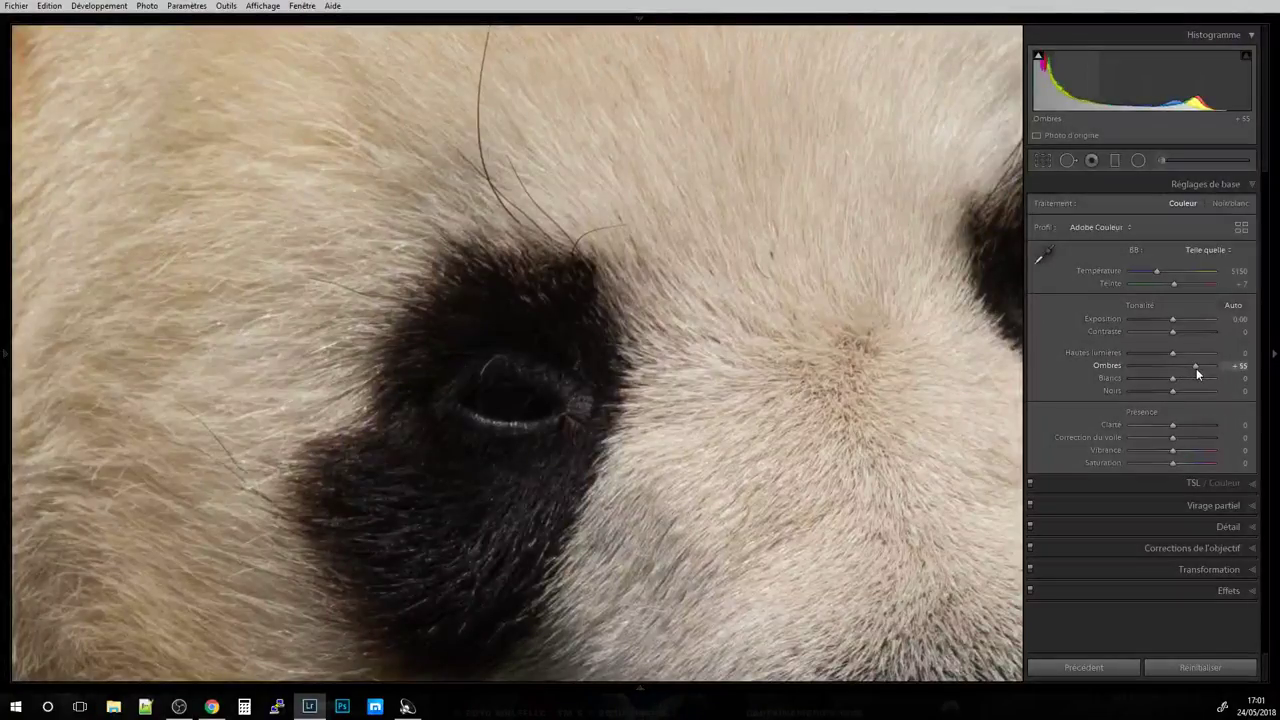
pyautogui.click(528, 351)
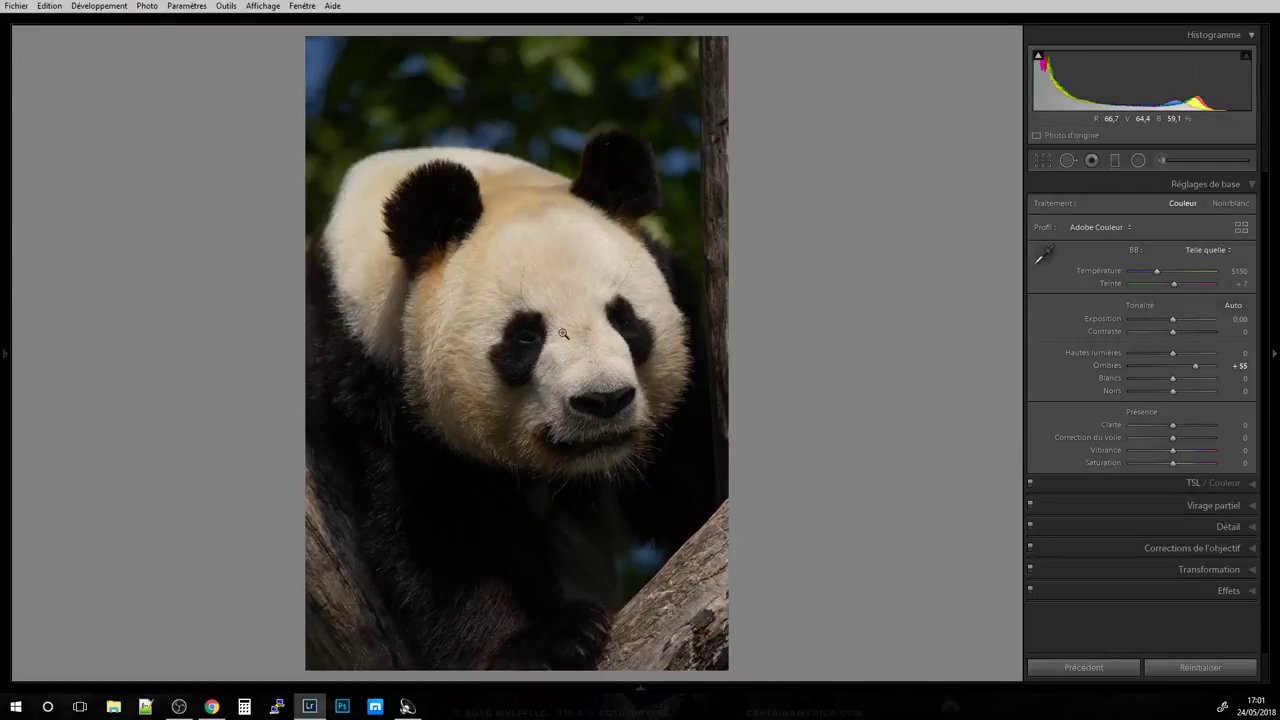
# Compare the panda portrait before and after the shadow adjustment several times, ending on the adjusted version.
pyautogui.press('\\')
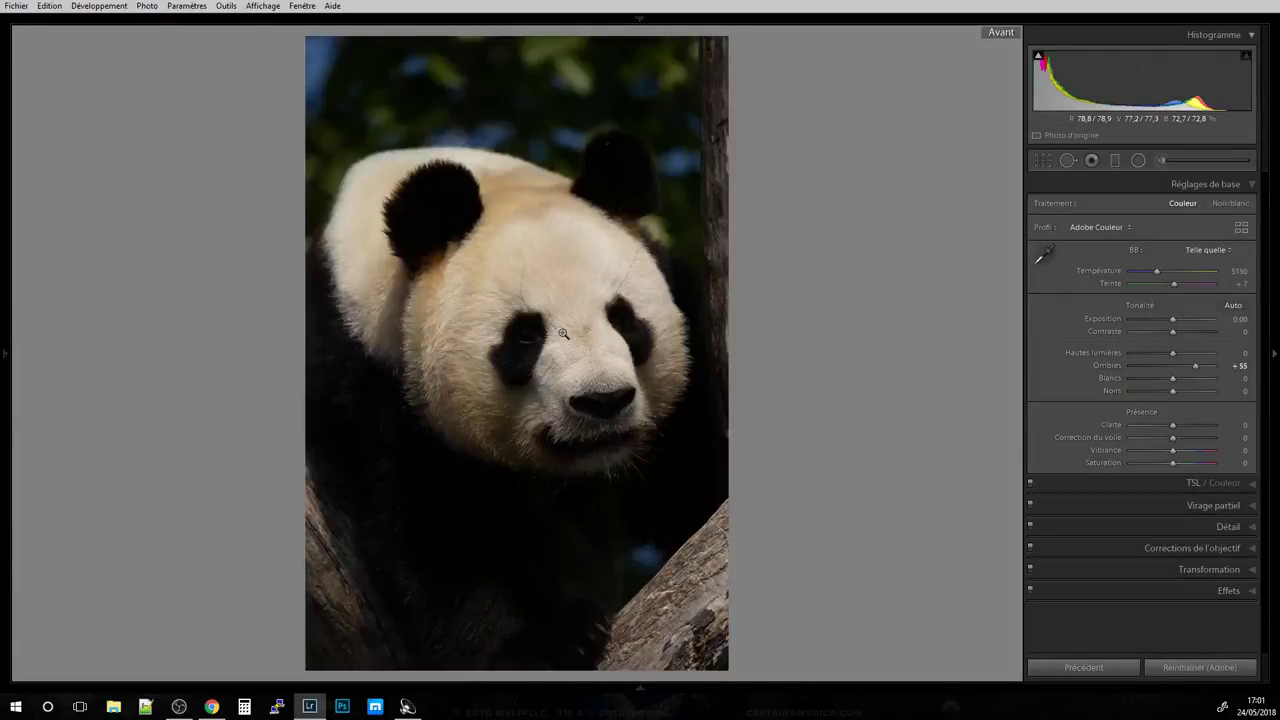
pyautogui.press('\\')
pyautogui.press('\\')
pyautogui.press('\\')
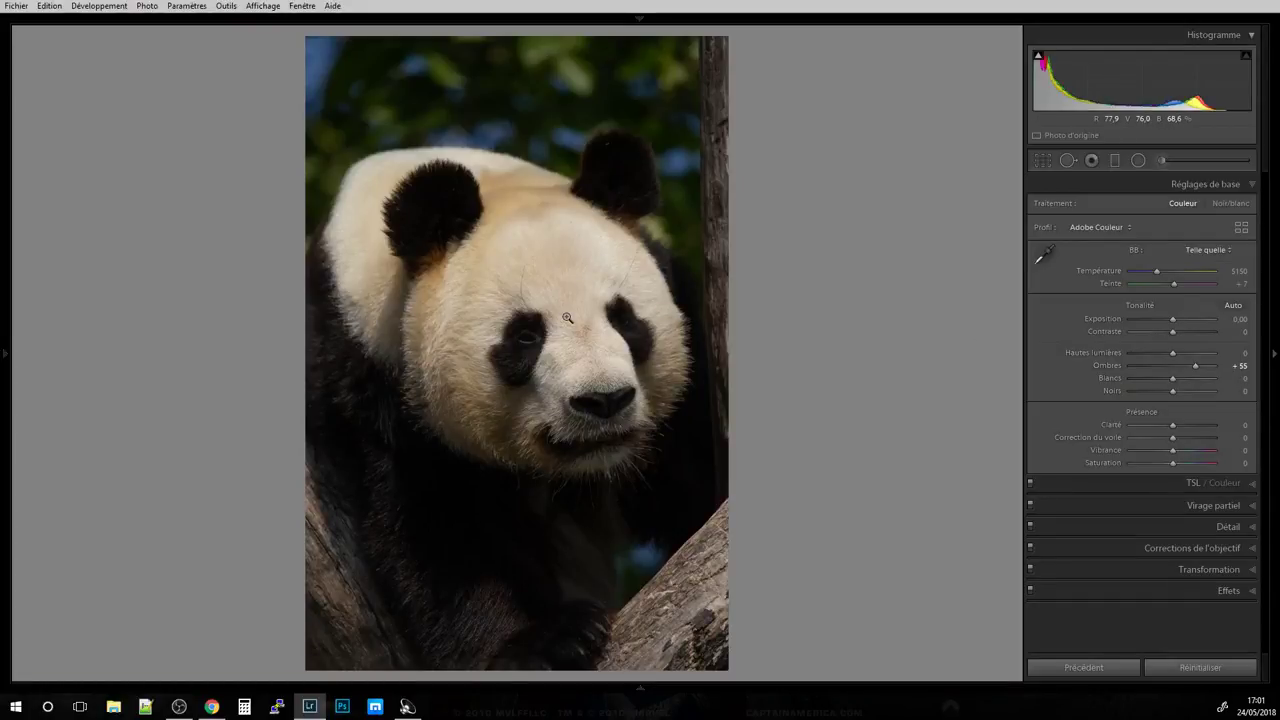
pyautogui.press('\\')
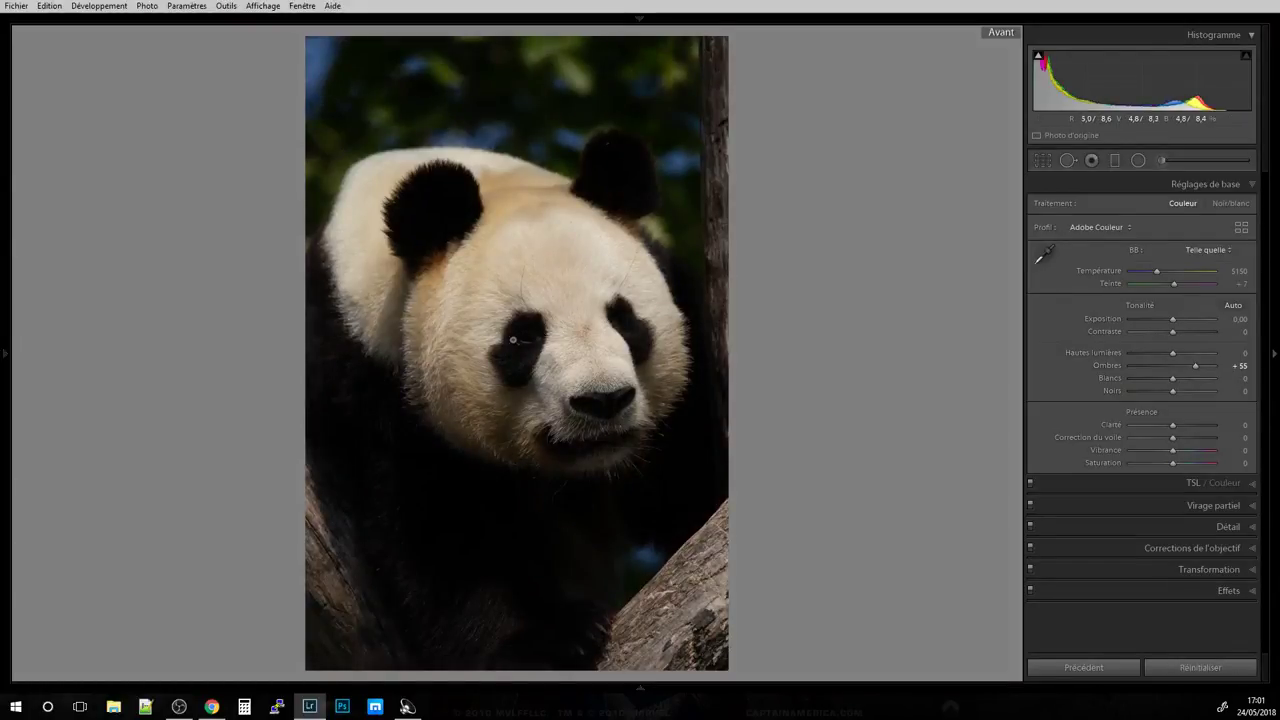
pyautogui.press('\\')
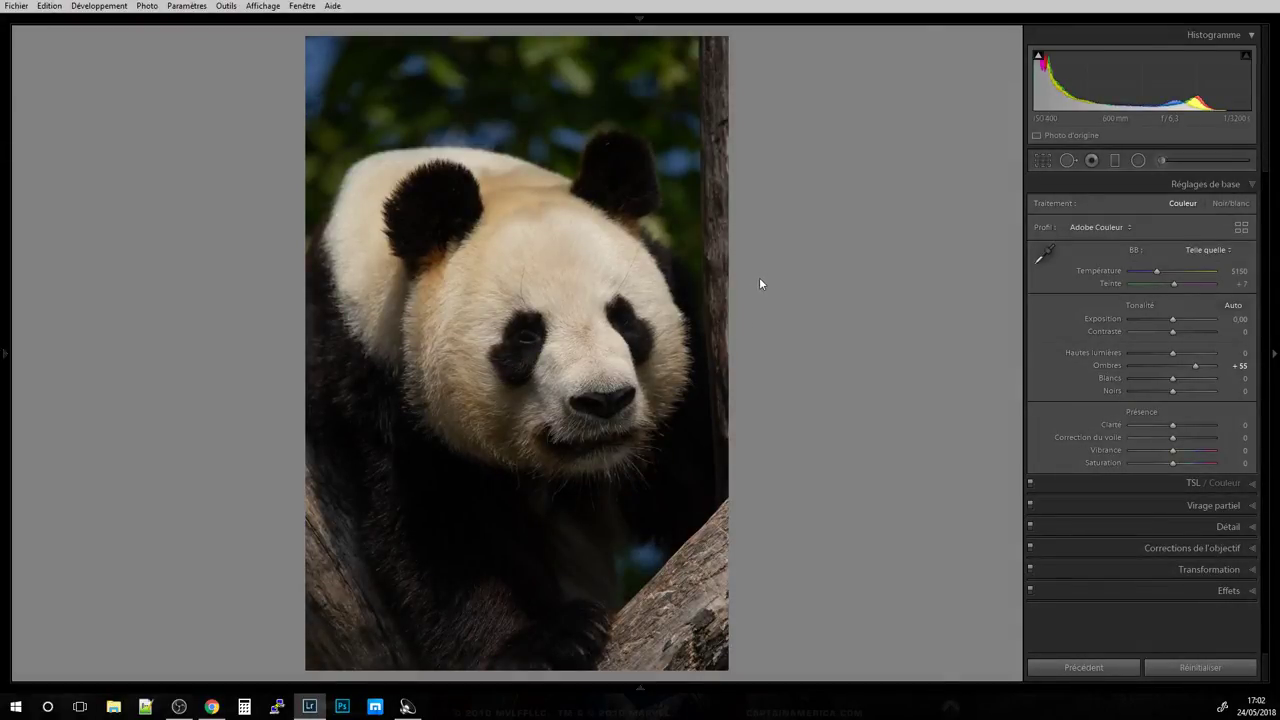
# Advance past the remaining panda photos to the takin on the rocks and check its head at full magnification.
pyautogui.press('Right')
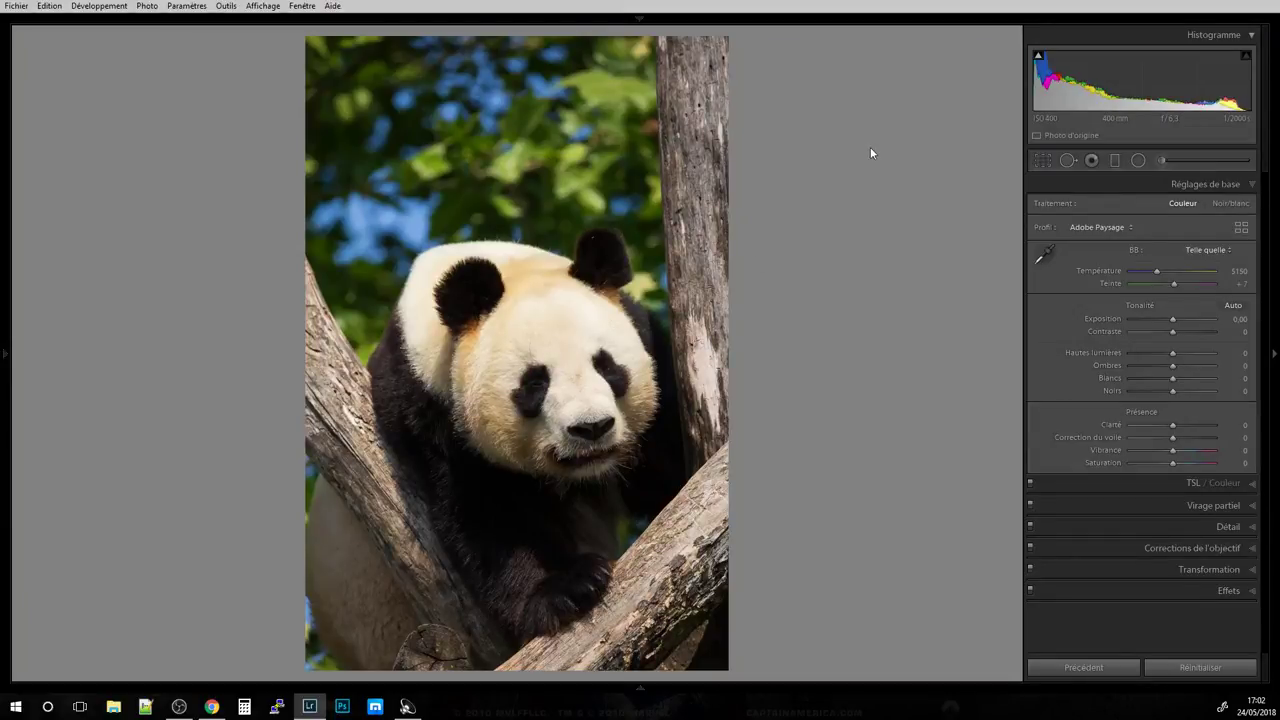
pyautogui.press('Right')
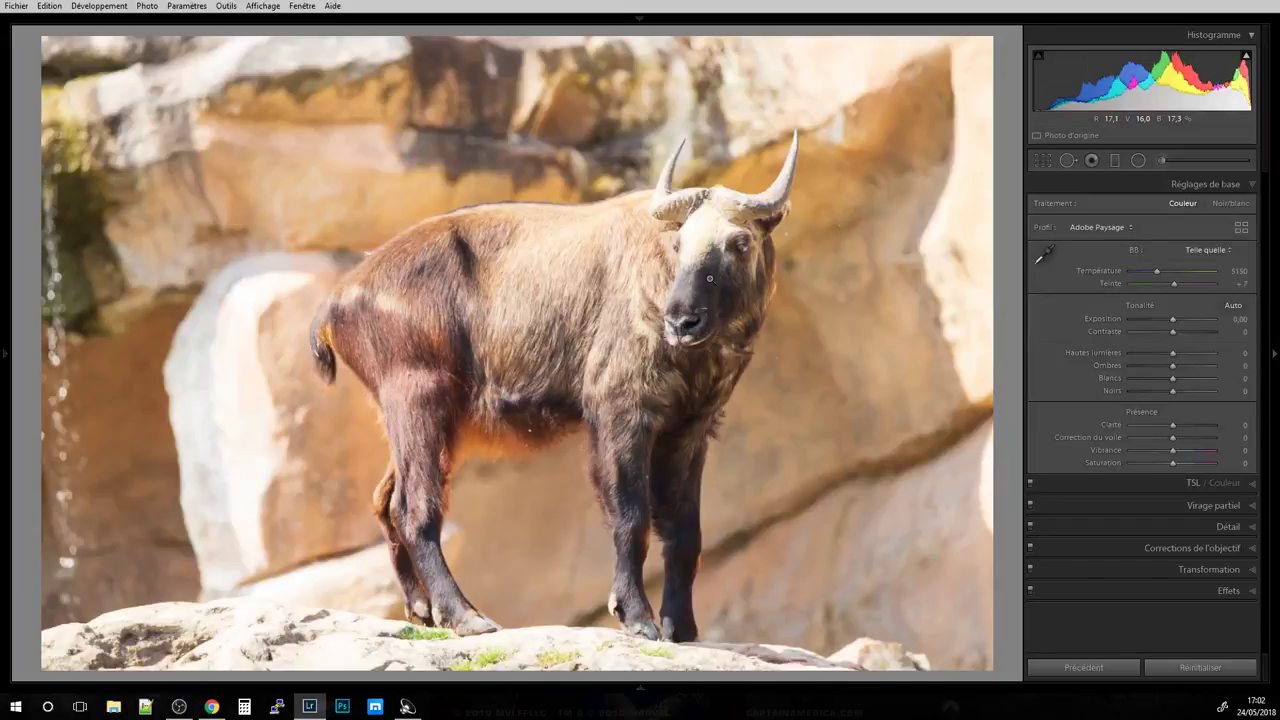
pyautogui.click(709, 279)
pyautogui.click(709, 279)
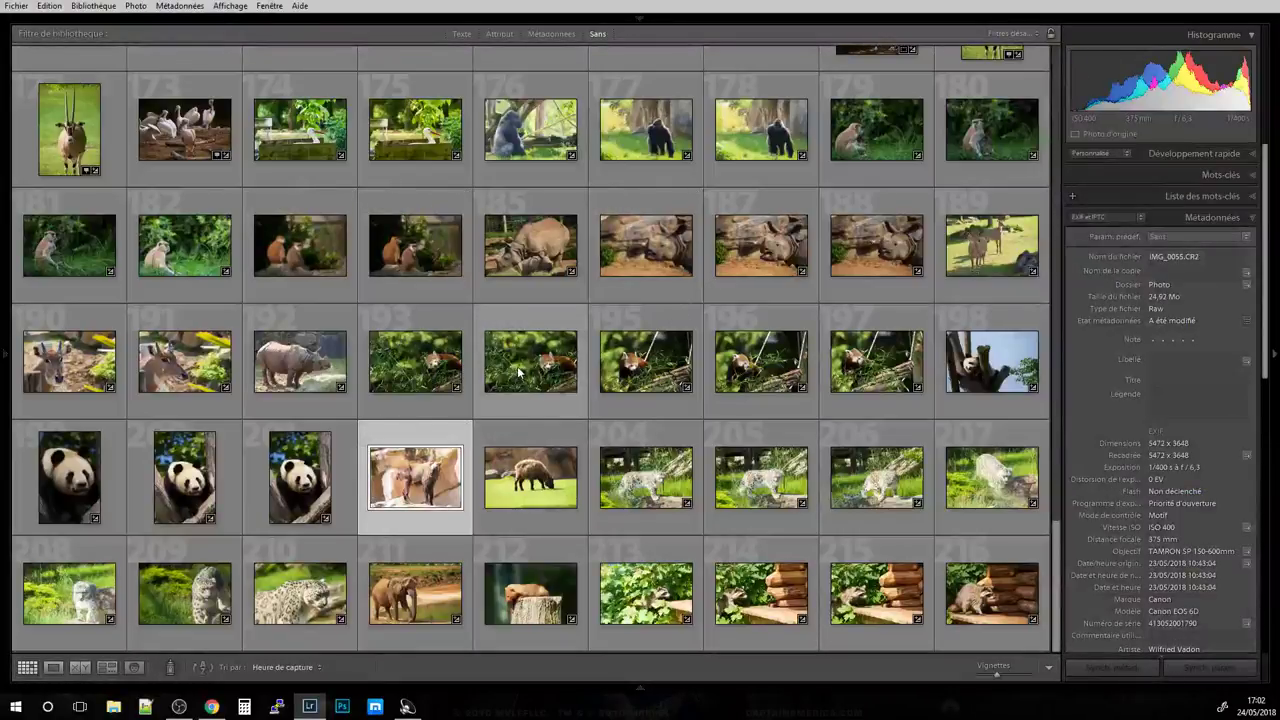
# From the grid, open IMG_0064.CR2 of the snow leopard on the log and inspect its face at full magnification.
pyautogui.click(535, 488)
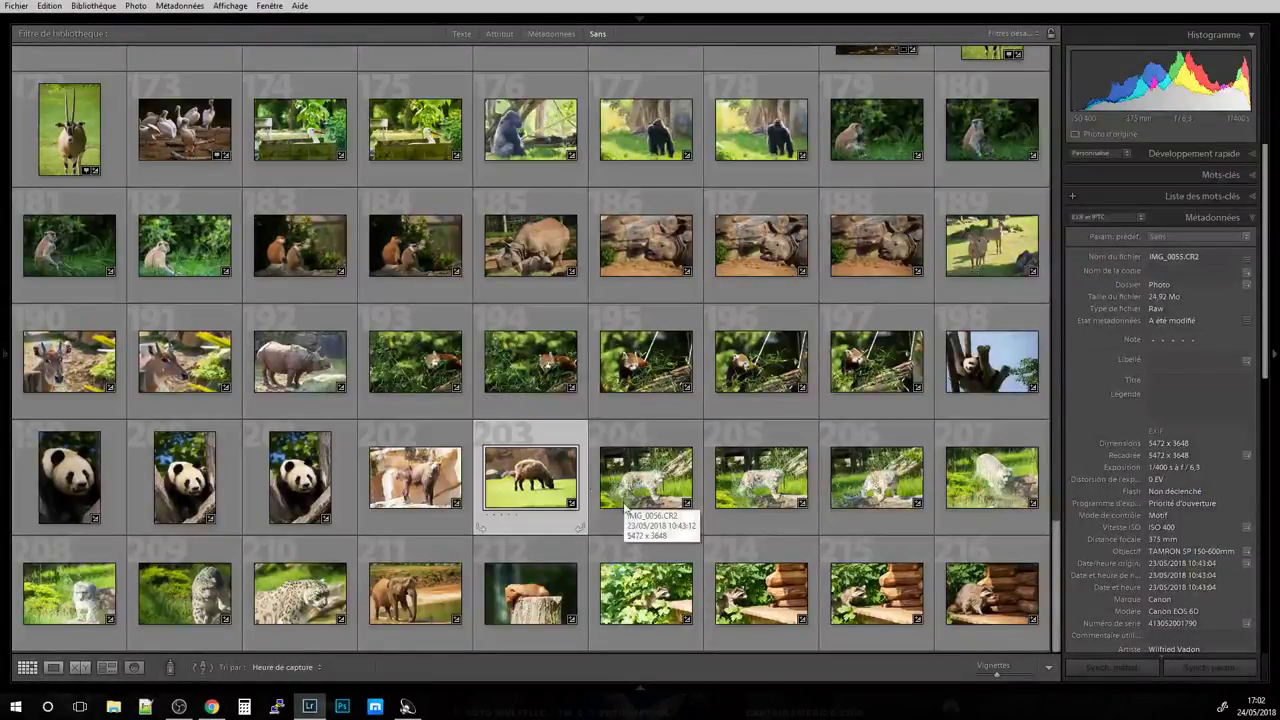
pyautogui.click(645, 488)
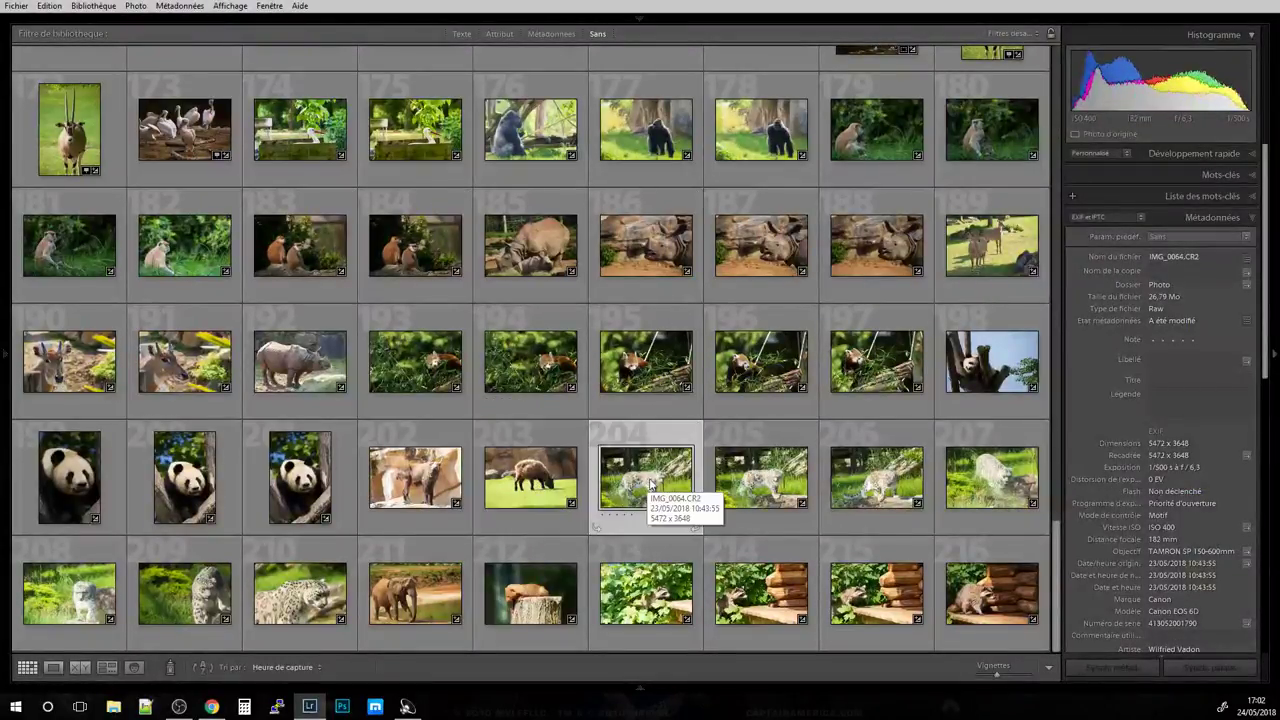
pyautogui.doubleClick(650, 484)
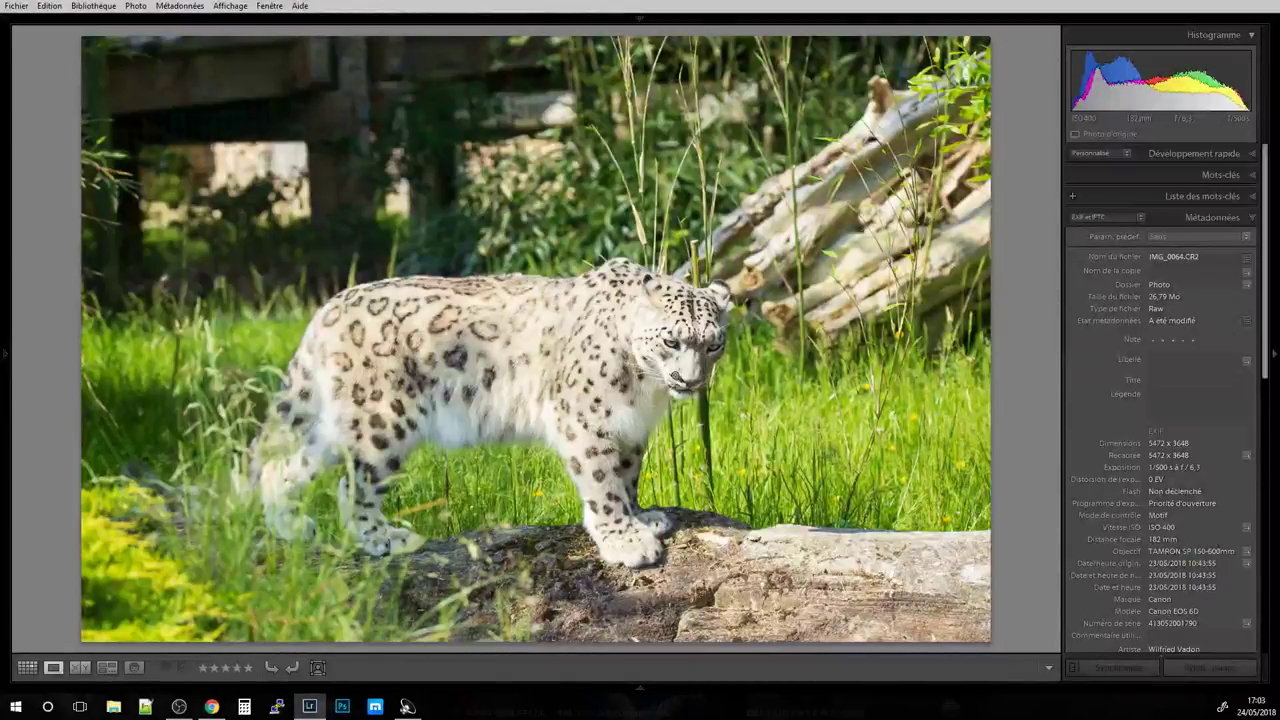
pyautogui.click(676, 377)
pyautogui.click(771, 366)
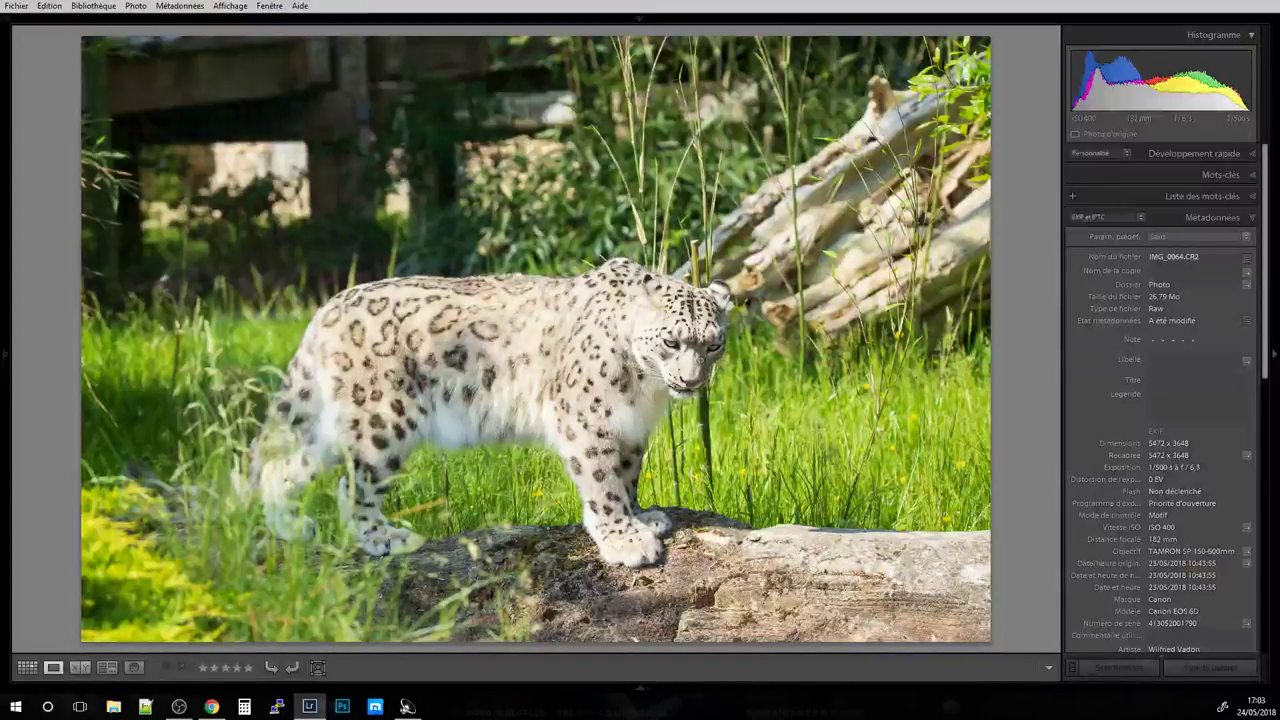
# Browse through the following snow leopard photos to IMG_0068.CR2, where it walks toward the camera.
pyautogui.press('Right')
pyautogui.press('Right')
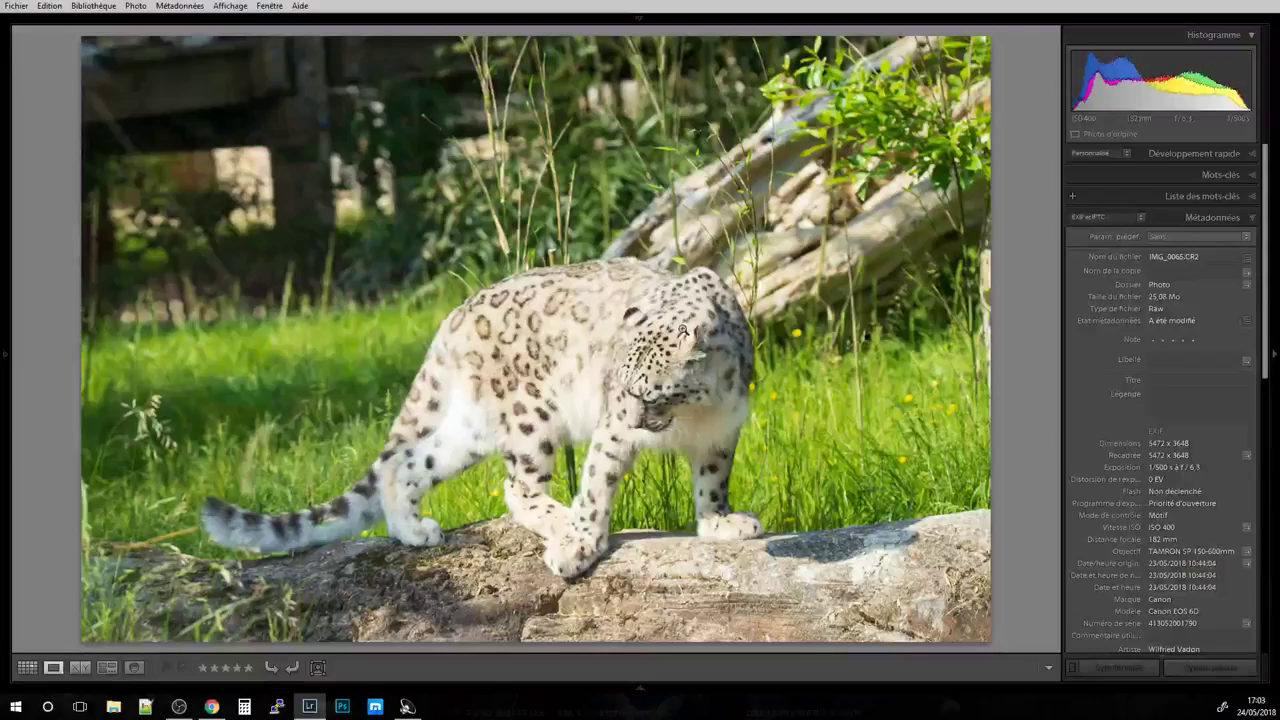
pyautogui.press('Right')
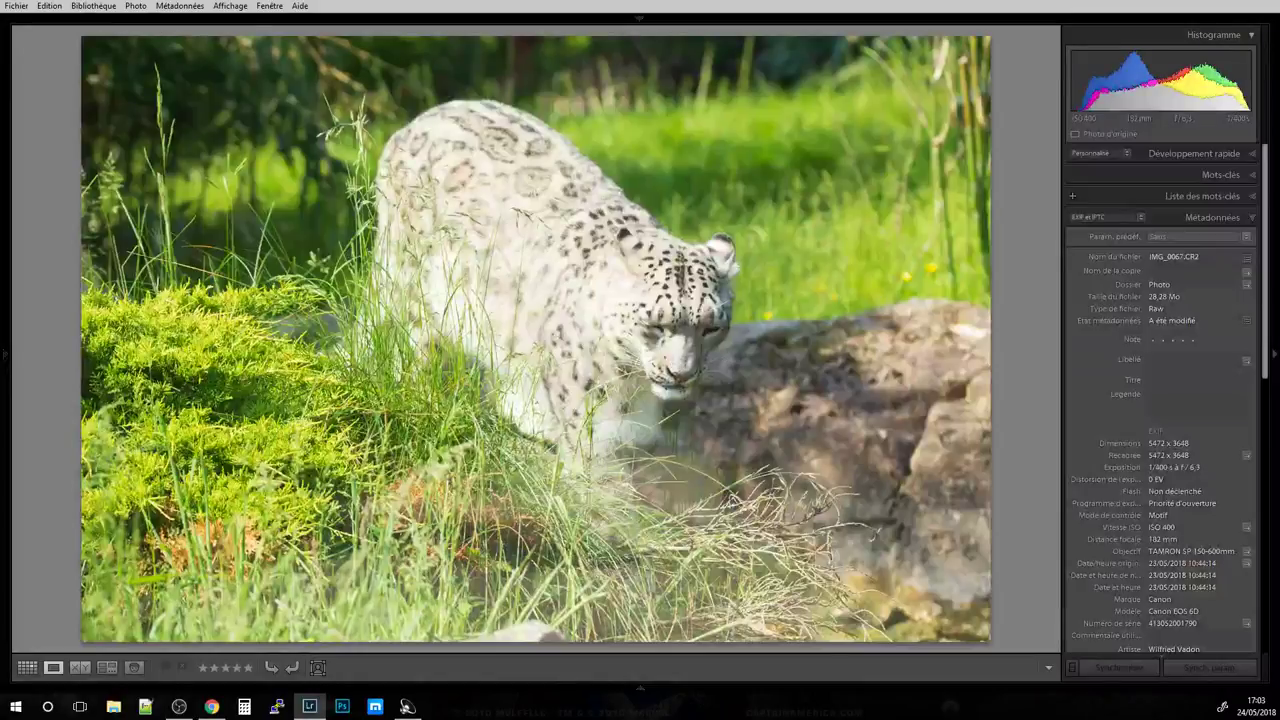
pyautogui.press('Right')
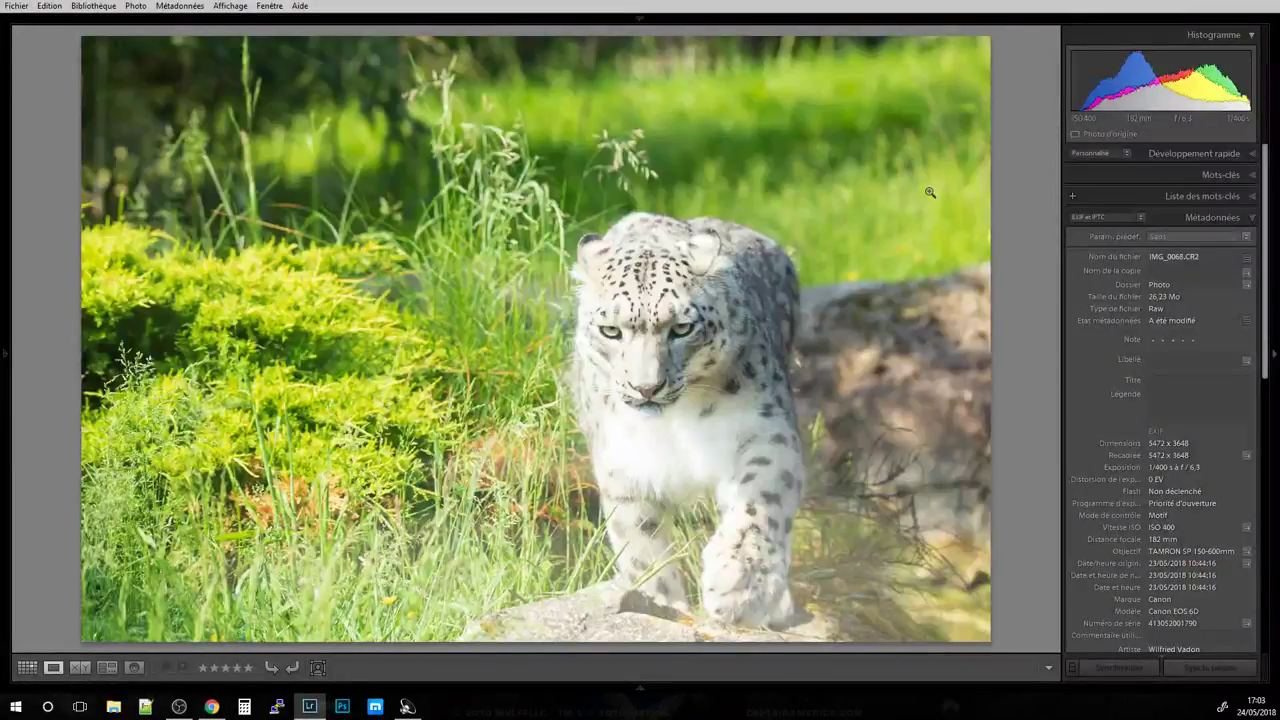
# Apply automatic tone settings to the approaching snow leopard photo and inspect its face at full magnification.
pyautogui.press('d')
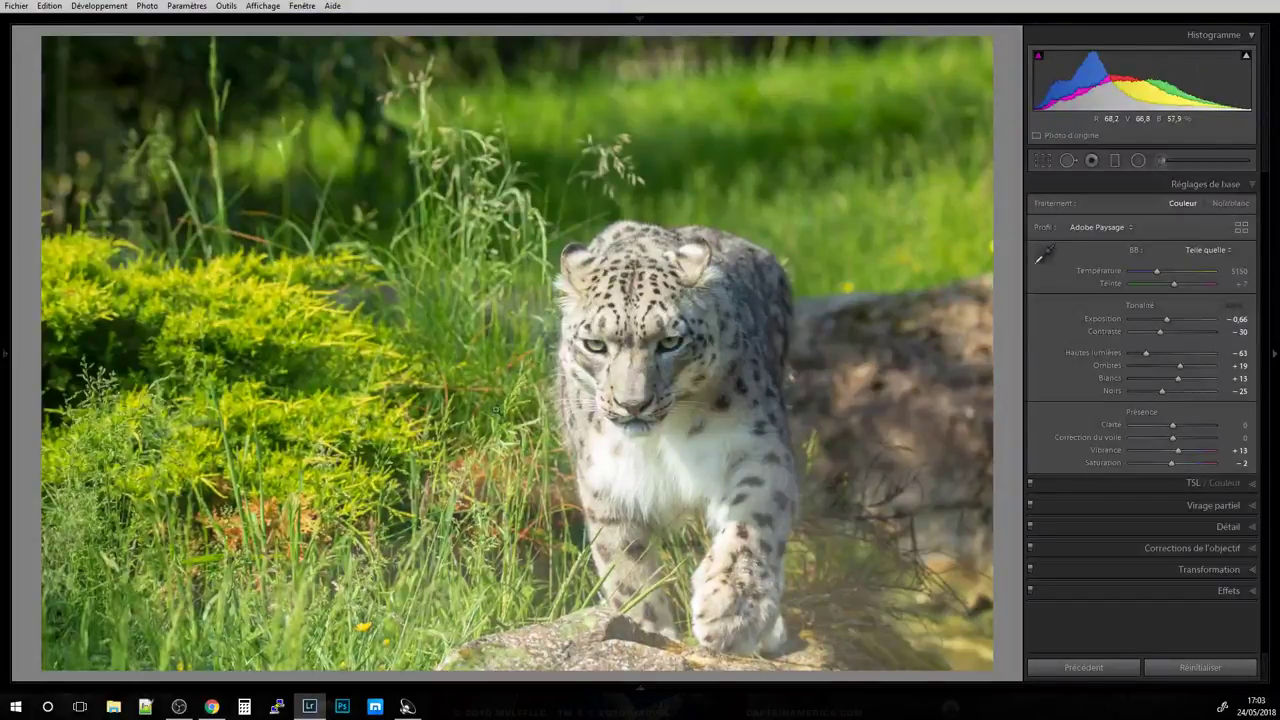
pyautogui.click(643, 347)
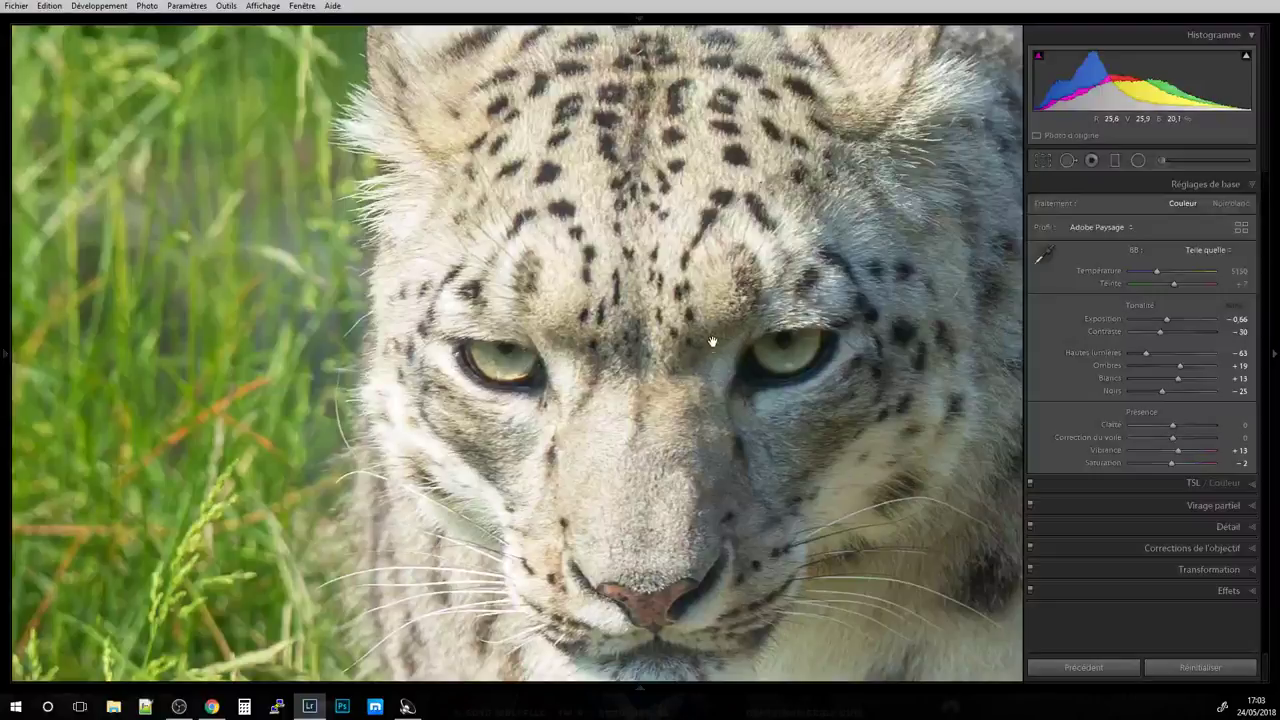
pyautogui.click(716, 359)
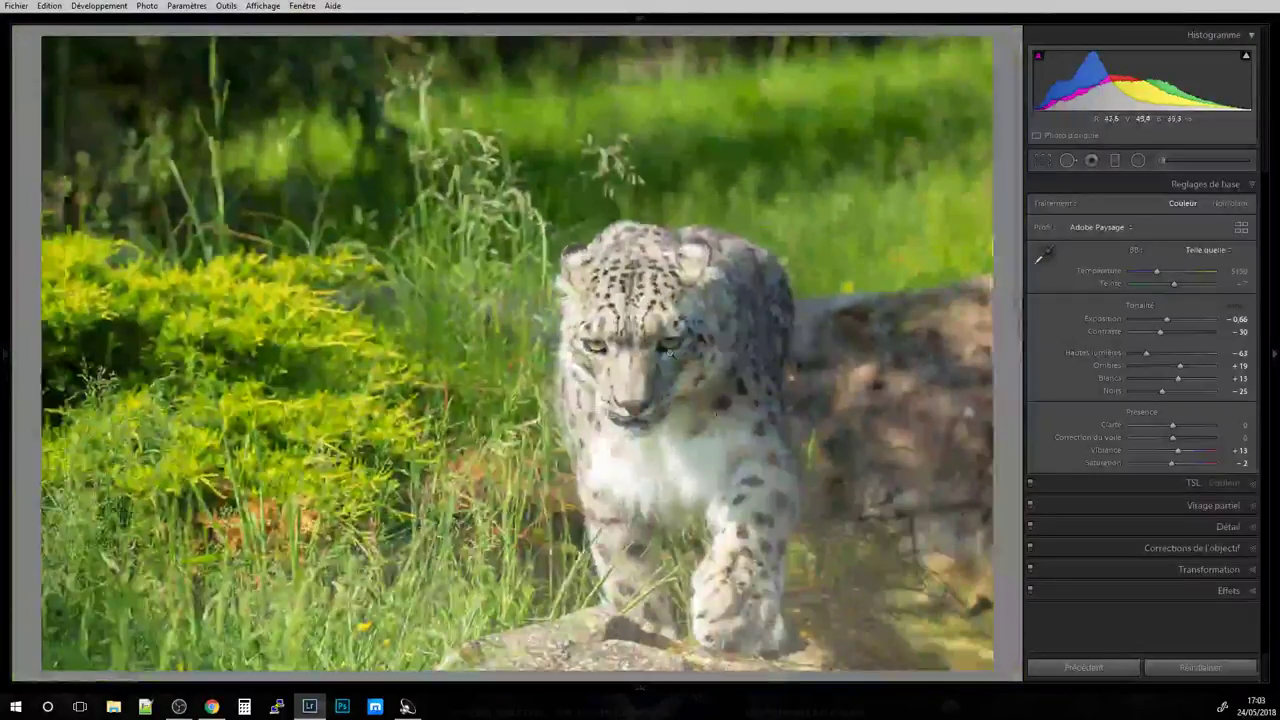
pyautogui.hotkey('ctrl', 'shift', 'r')
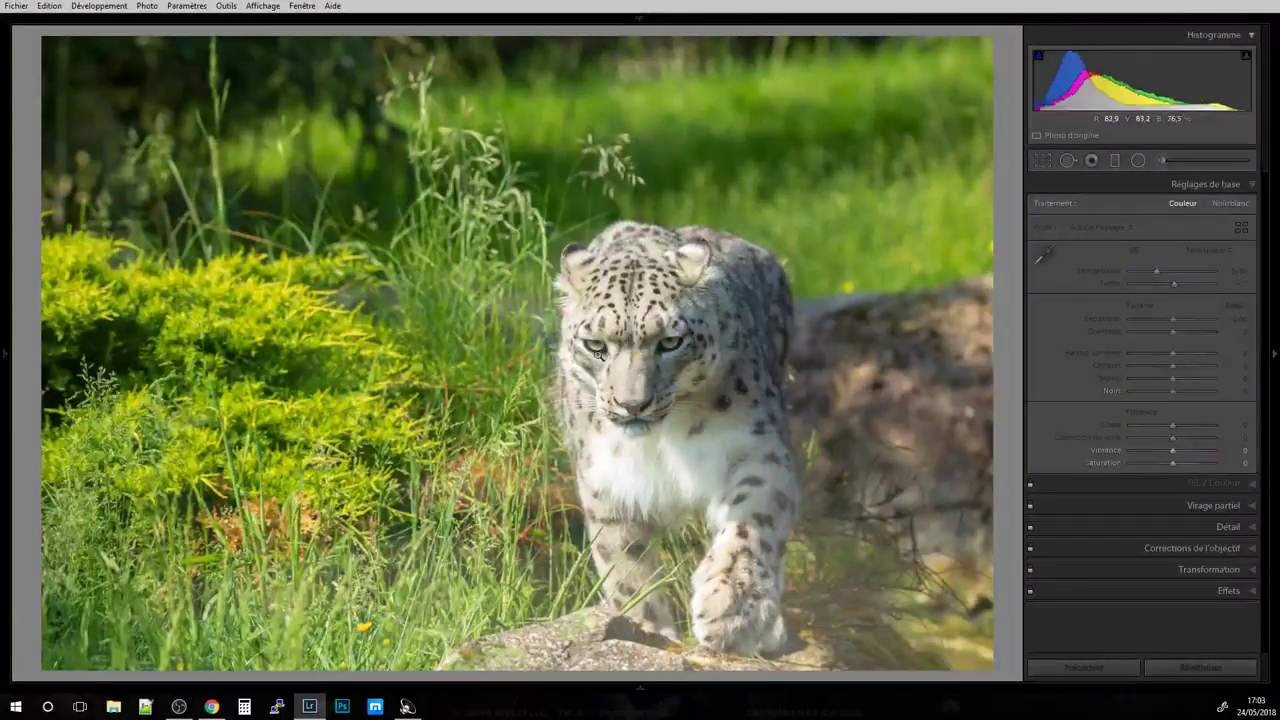
# Browse to the snow leopard close-up with its head turned aside, apply automatic tone settings and check its face.
pyautogui.press('Right')
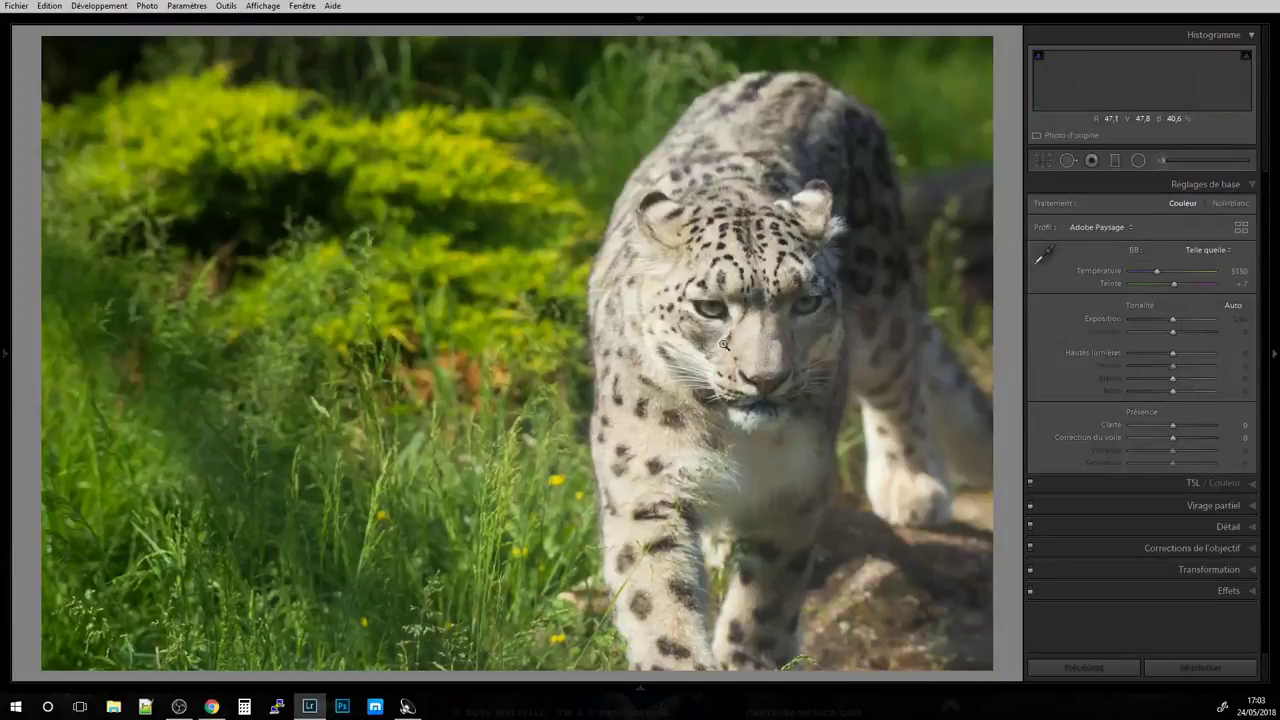
pyautogui.press('Right')
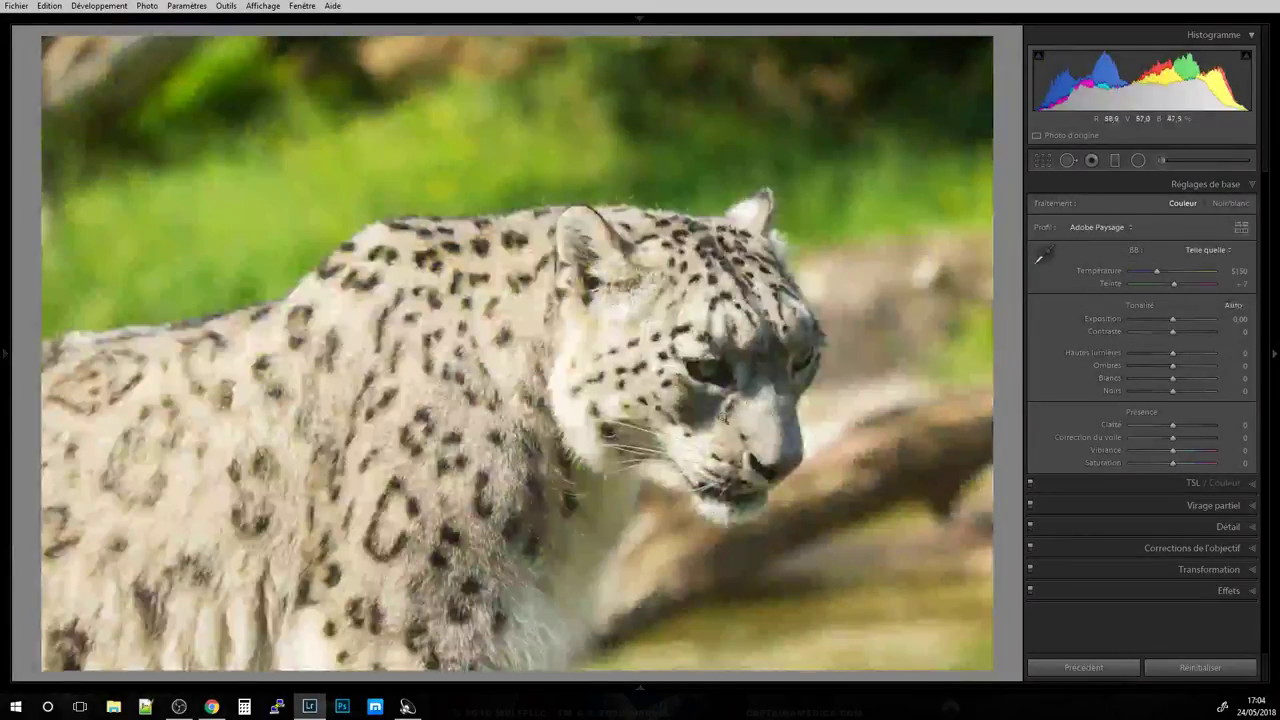
pyautogui.click(1233, 305)
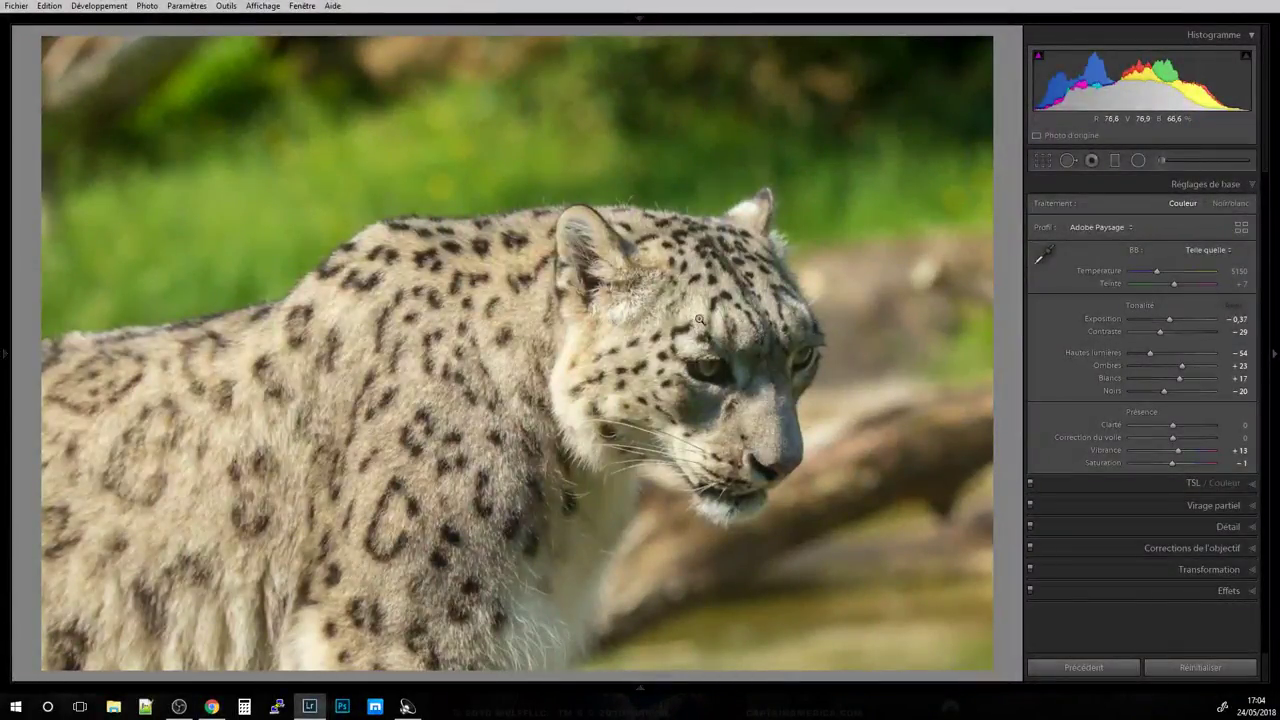
pyautogui.click(706, 310)
pyautogui.click(706, 310)
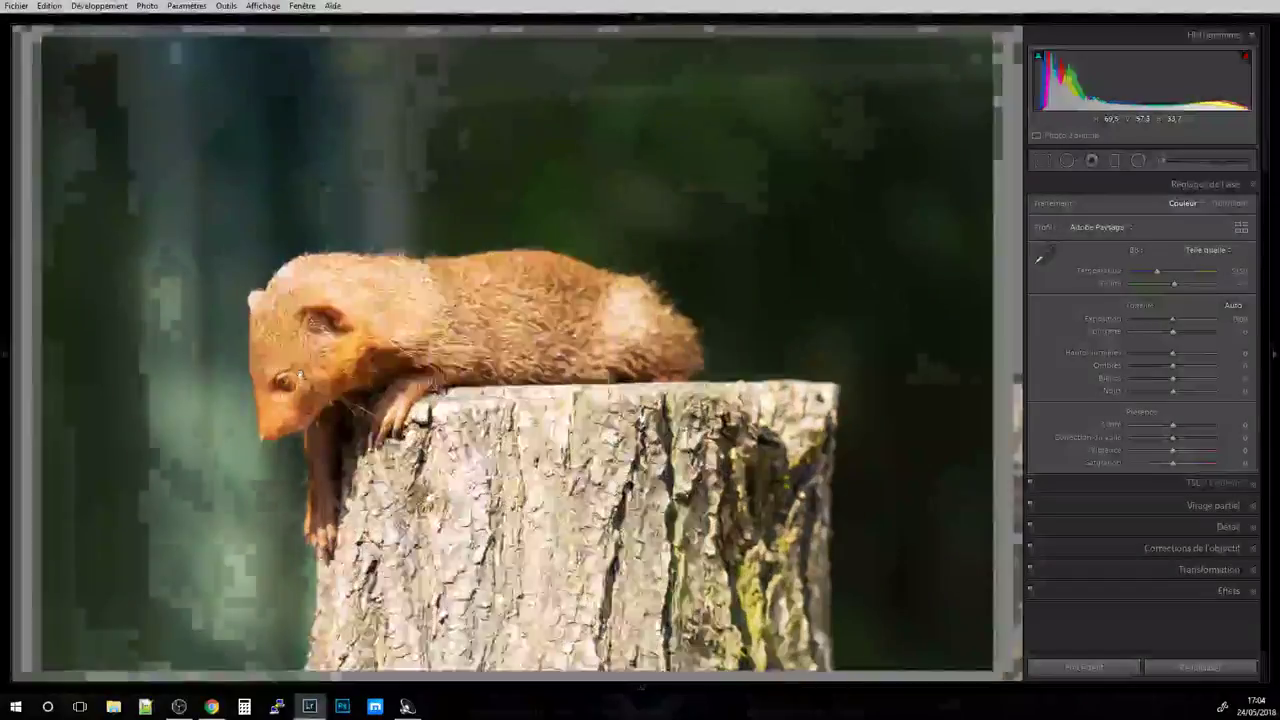
# Inspect the head of the mongoose on the stump at full magnification and set the photo's clarity to +34.
pyautogui.click(305, 373)
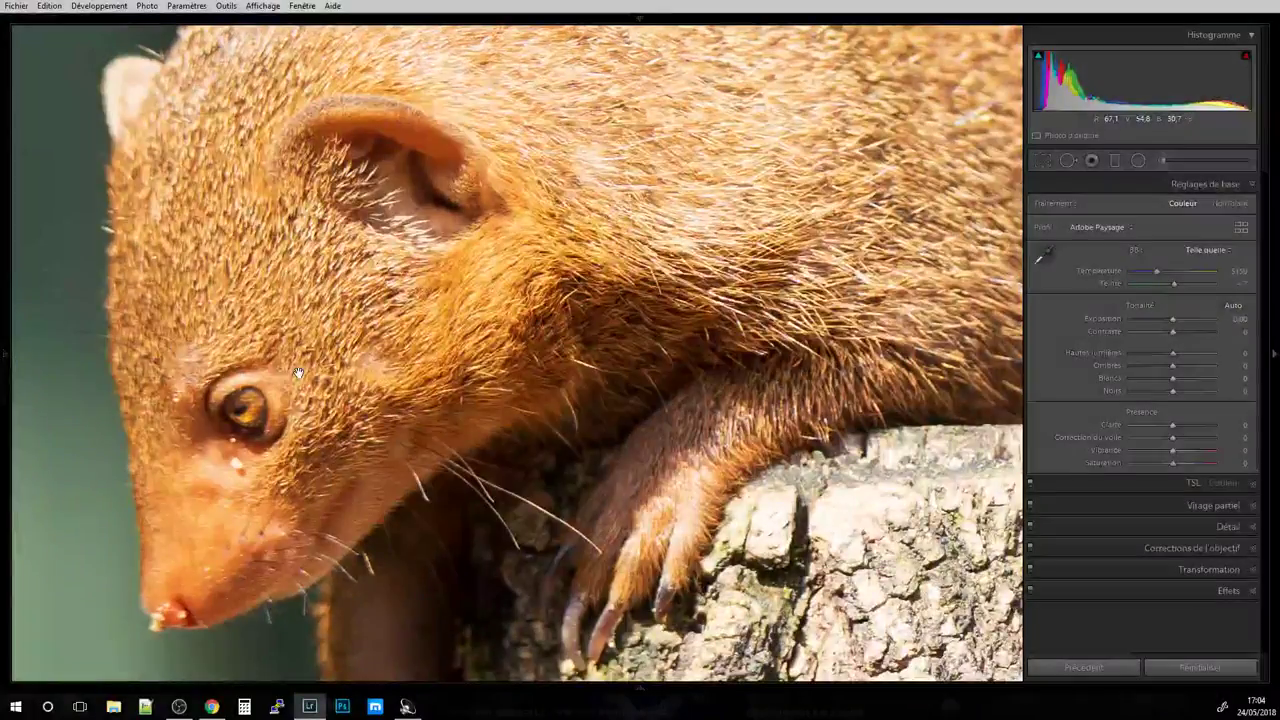
pyautogui.click(298, 374)
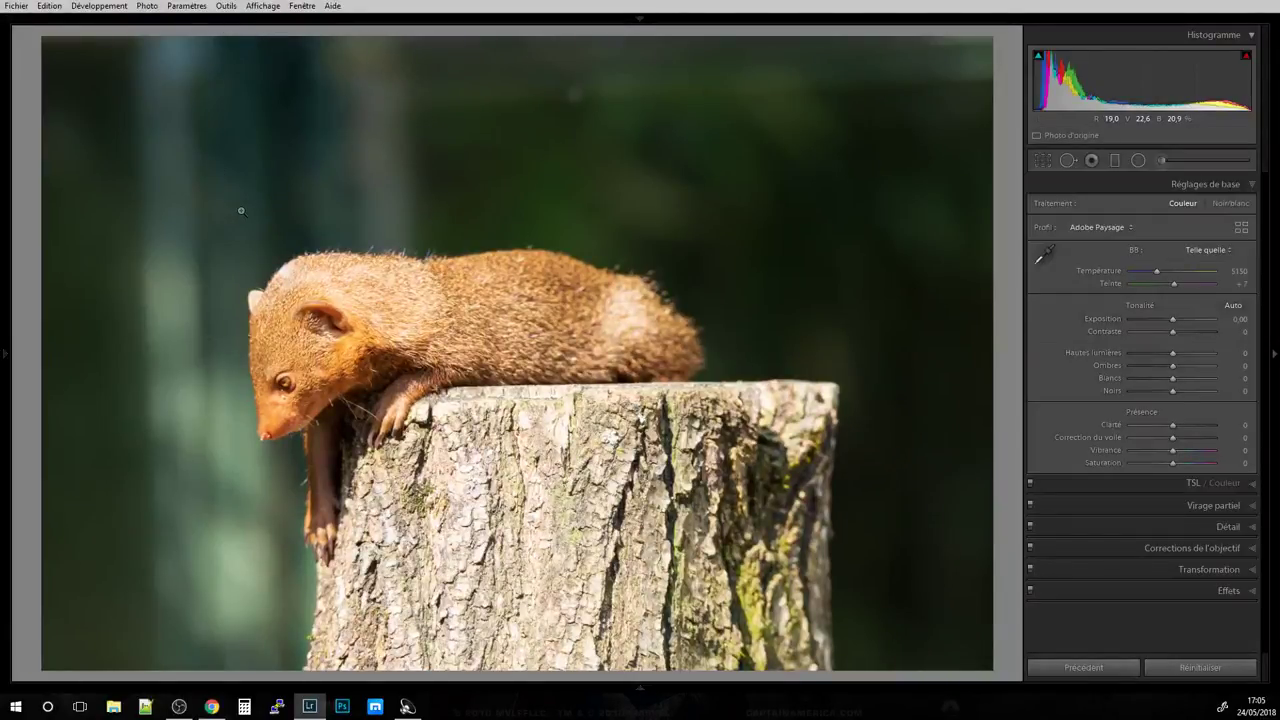
pyautogui.click(303, 375)
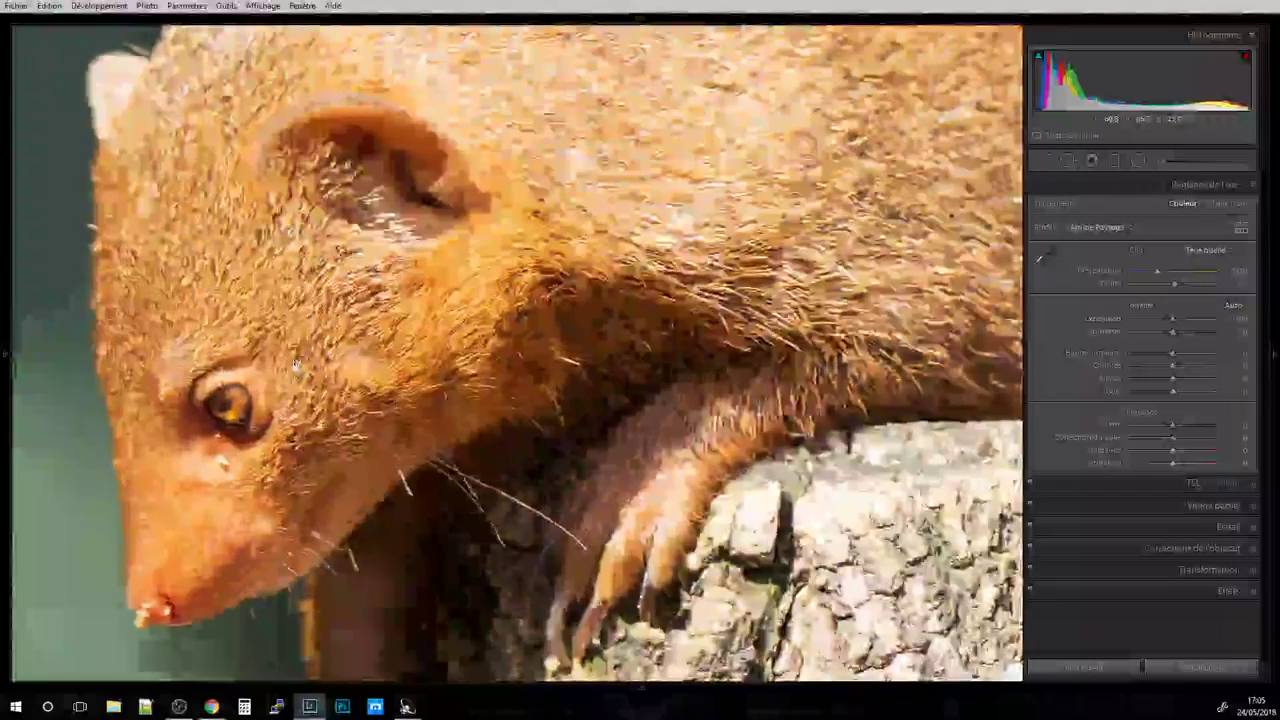
pyautogui.hotkey('ctrl', '=')
pyautogui.hotkey('ctrl', '-')
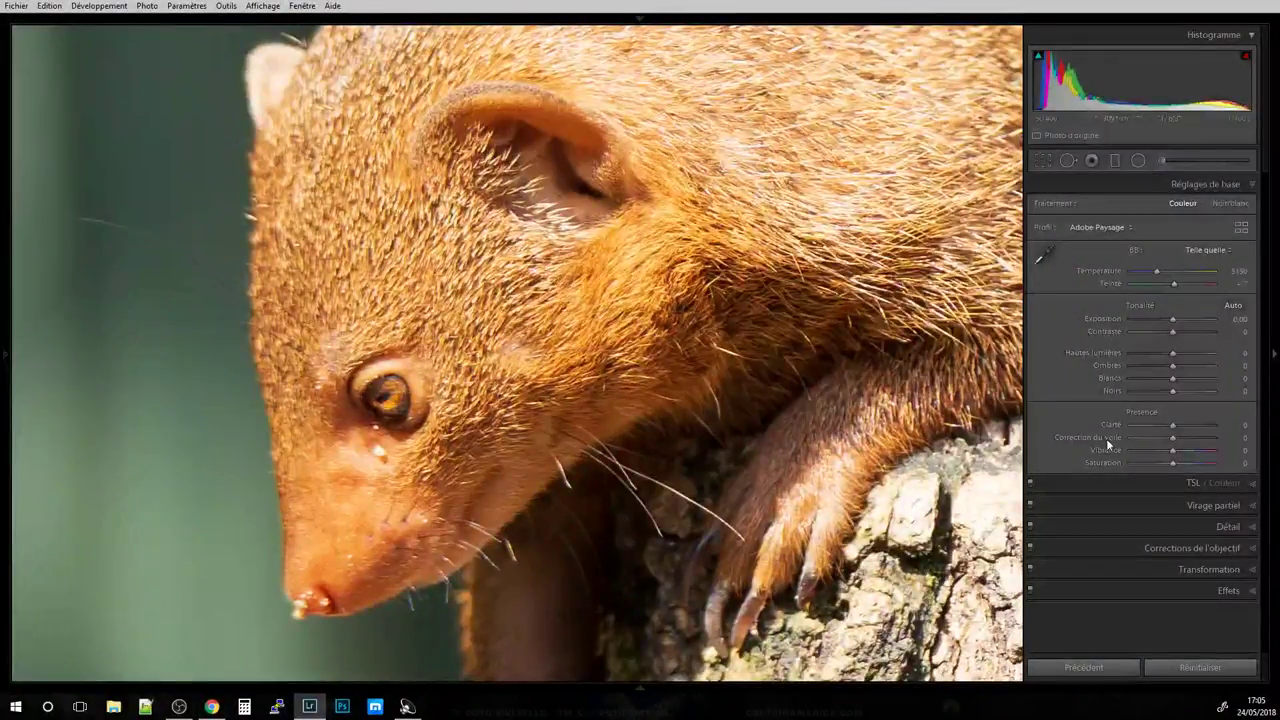
pyautogui.moveTo(1176, 424); pyautogui.dragTo(1184, 428)
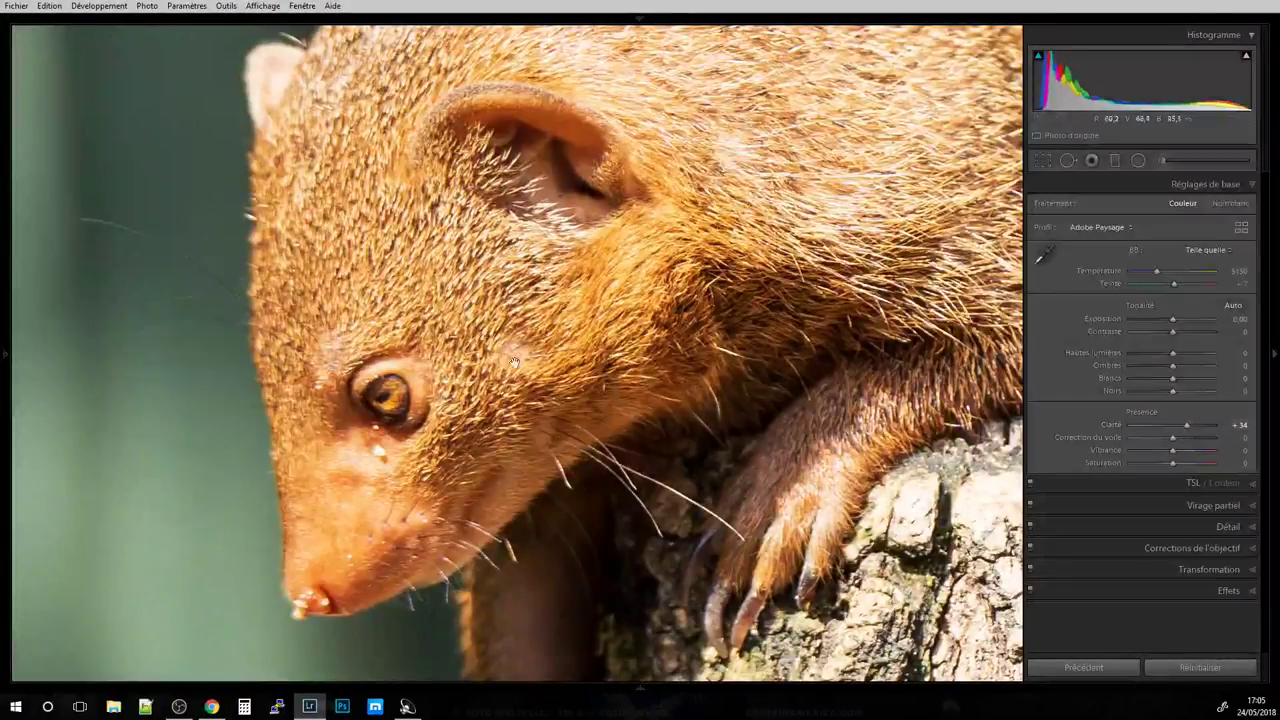
pyautogui.click(980, 290)
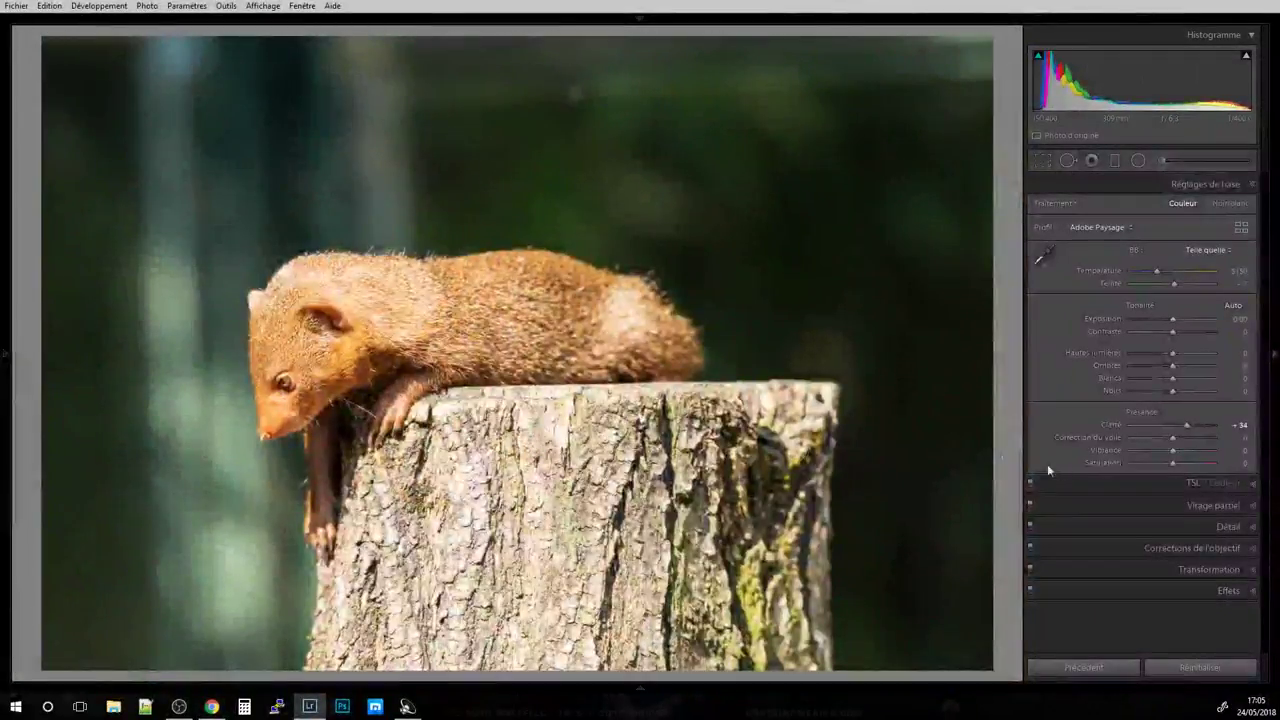
# Apply automatic tone settings to the photo of the mongoose on the stump and go on to the raccoon photo.
pyautogui.click(1238, 307)
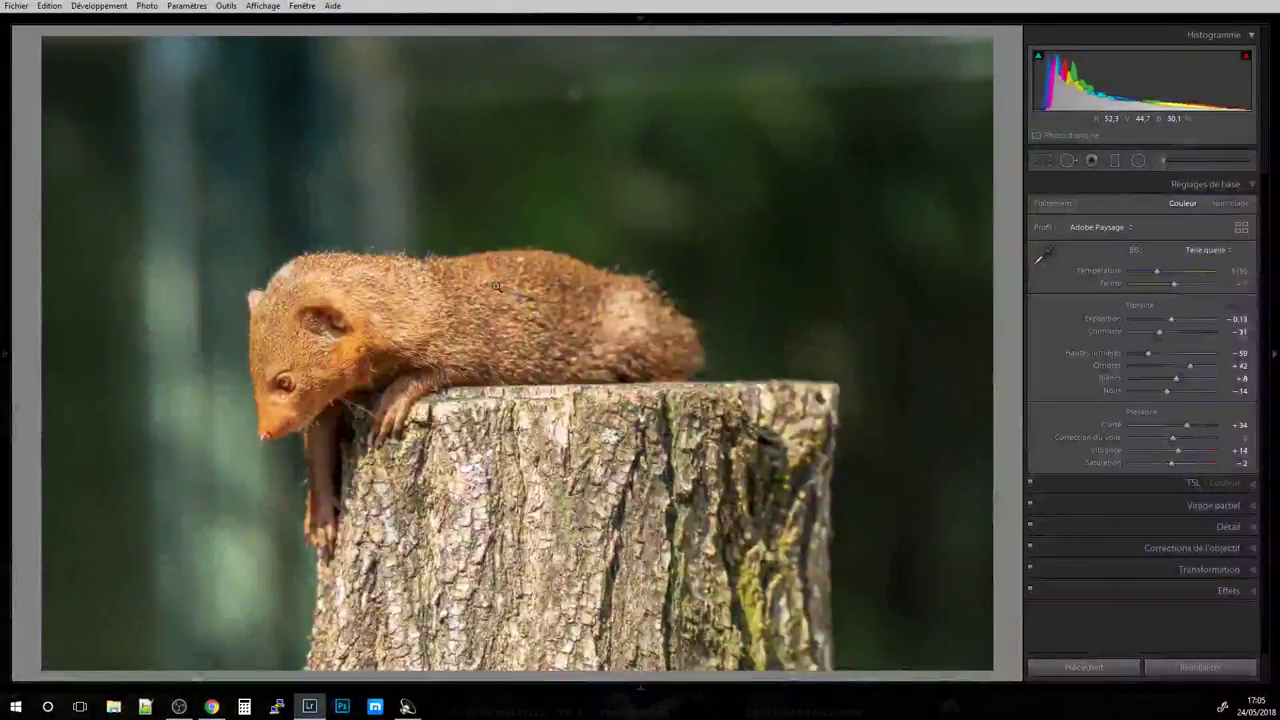
pyautogui.hotkey('ctrl', 'shift', 'r')
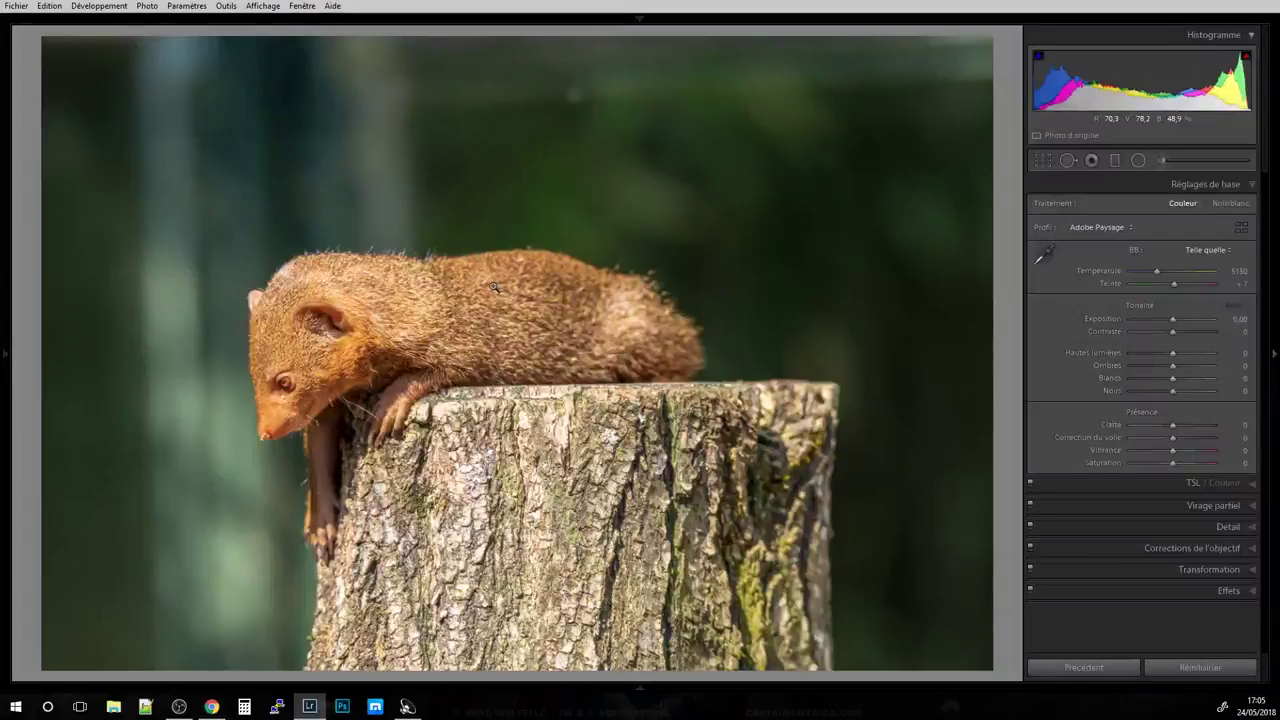
pyautogui.press('Right')
# Inspect the raccoon among the leaves in IMG_0087.CR2 at full magnification, apply automatic tone settings and compare it with the original.
pyautogui.press('z')
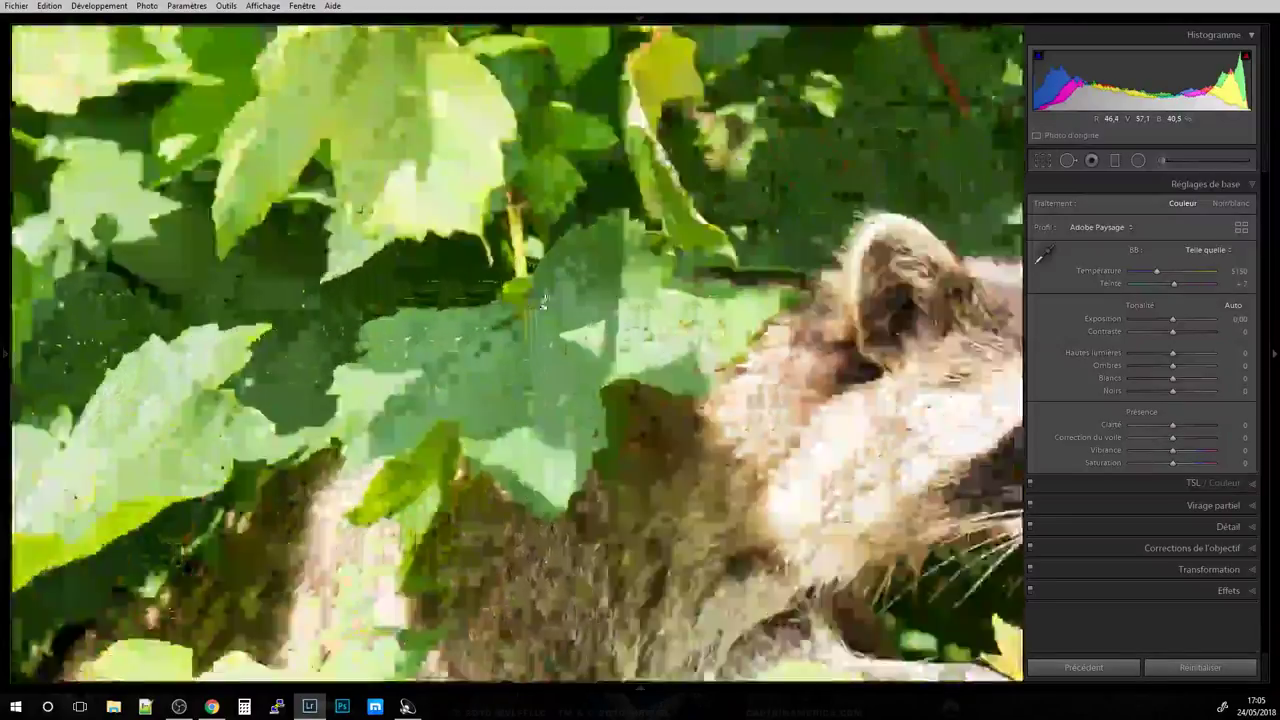
pyautogui.press('z')
pyautogui.press('g')
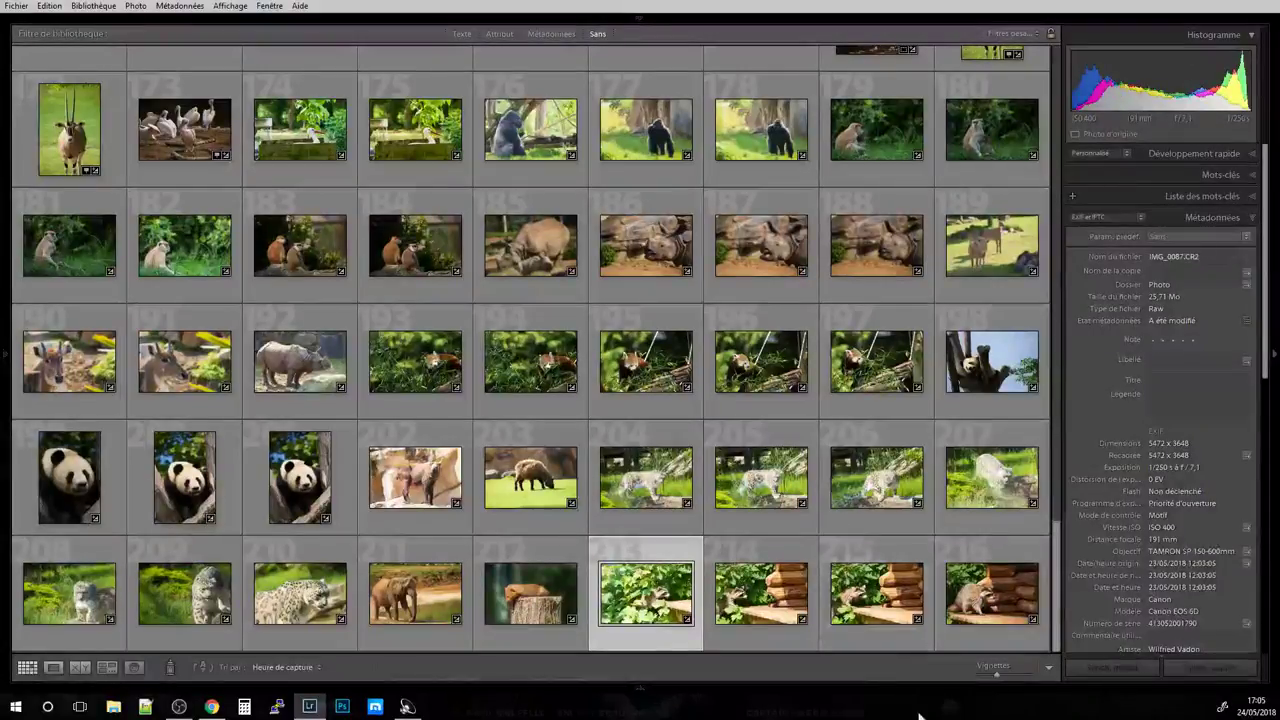
pyautogui.doubleClick(661, 602)
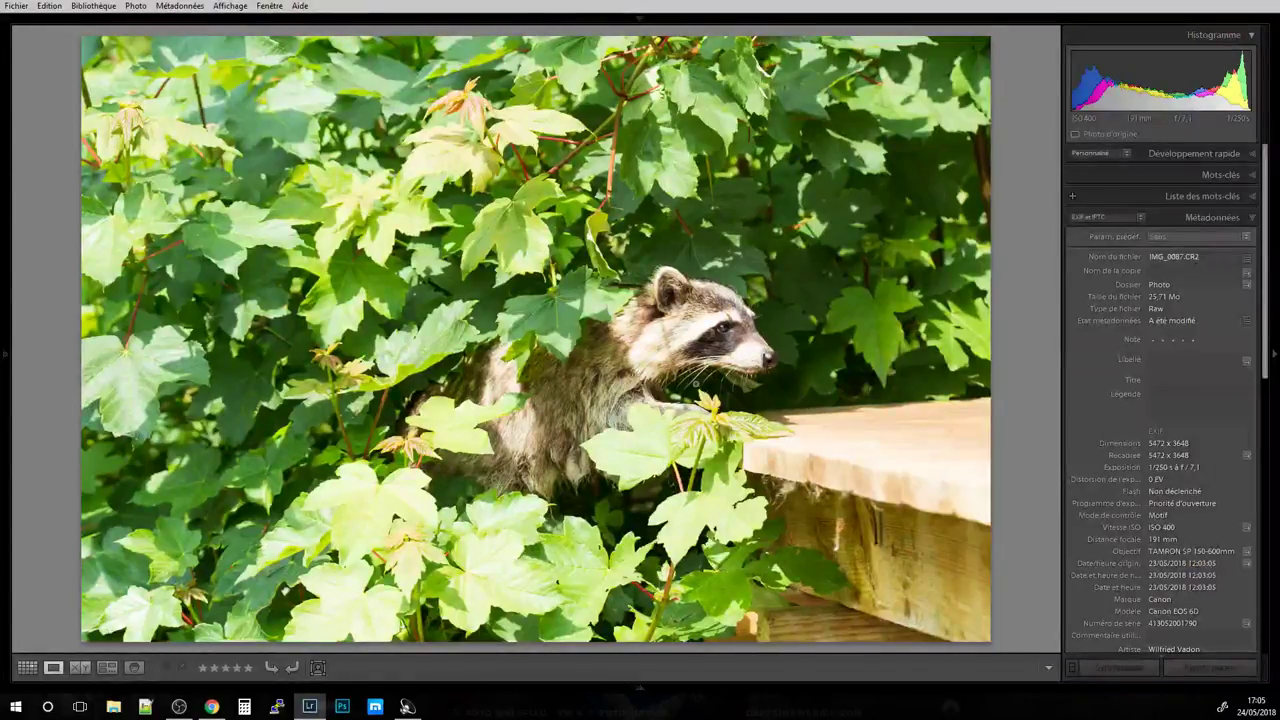
pyautogui.press('d')
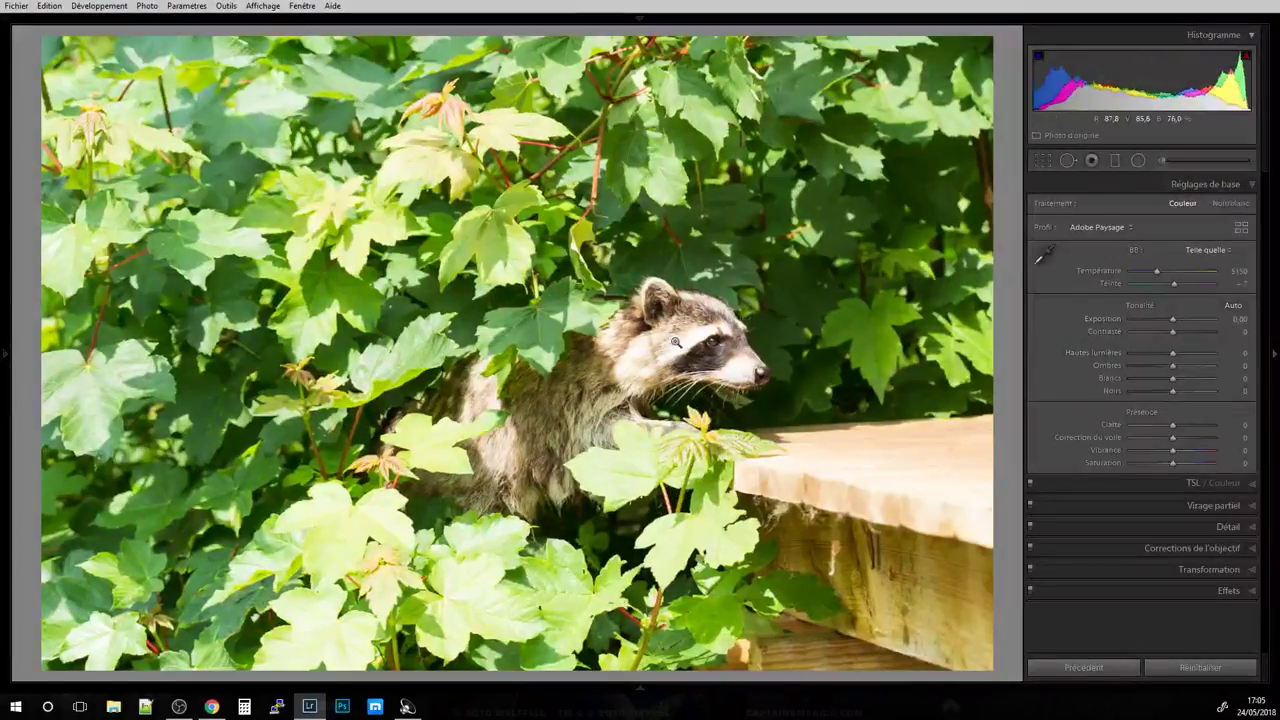
pyautogui.click(1235, 306)
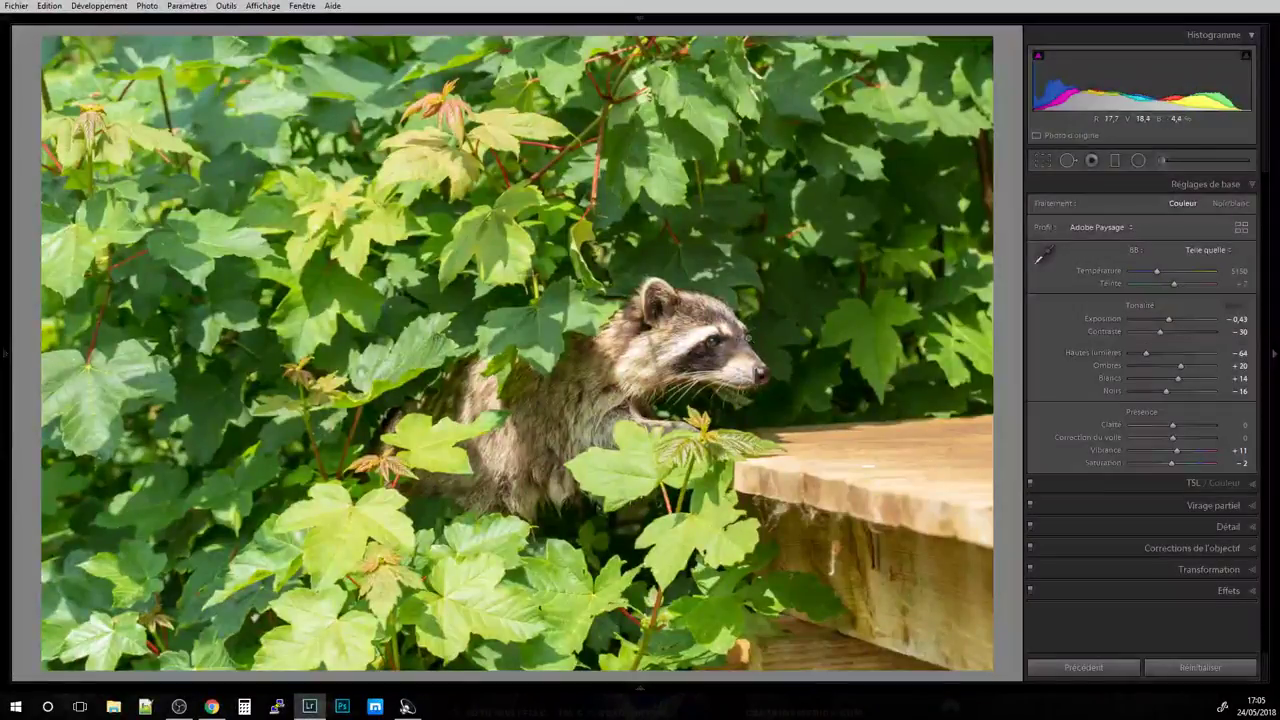
pyautogui.press('\\')
pyautogui.press('\\')
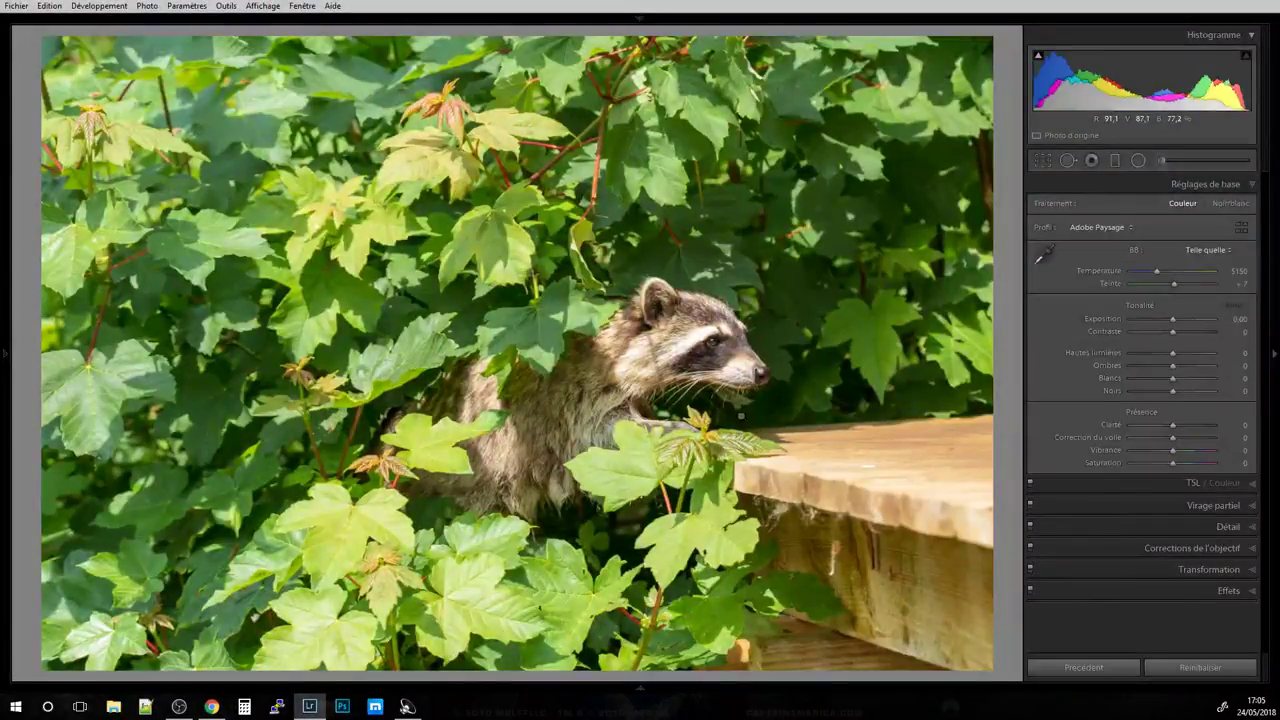
# Browse through the following raccoon photos taken beside the log cabin.
pyautogui.press('Right')
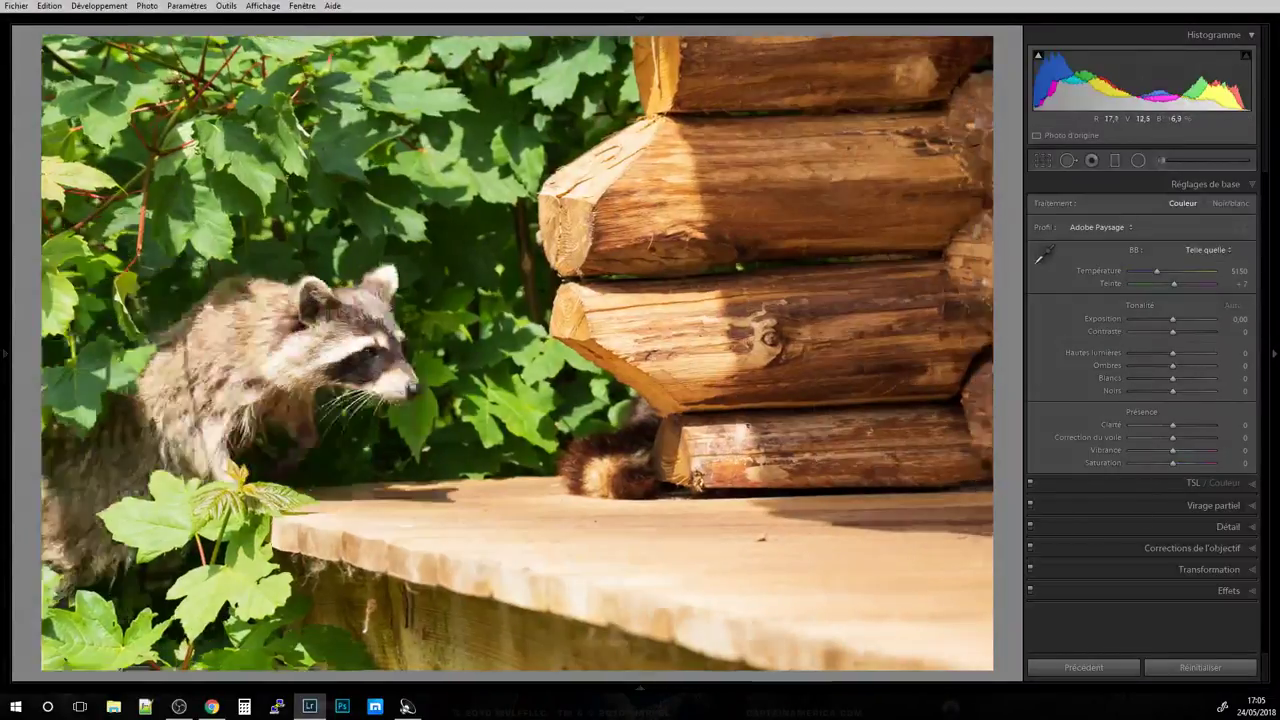
pyautogui.press('Right')
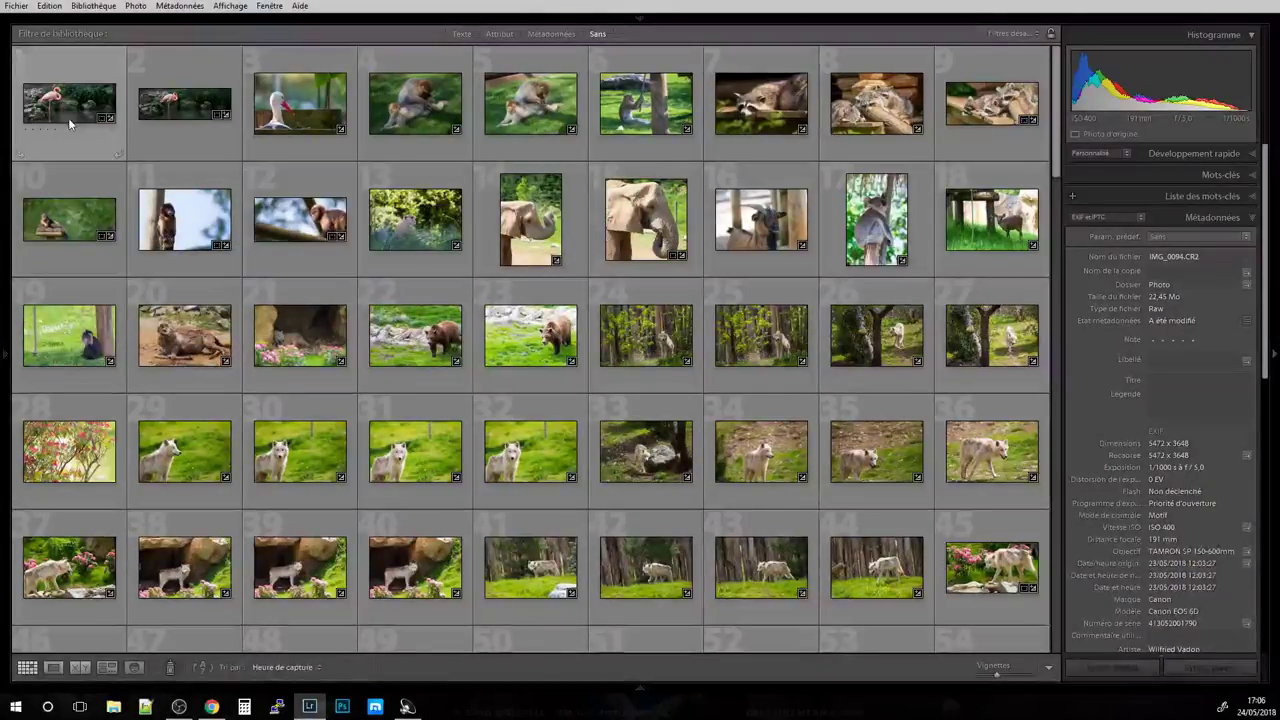
# Open the grooming macaques photo IMG_9352.CR2 from the grid and inspect the reclining macaque's face at full magnification.
pyautogui.doubleClick(386, 118)
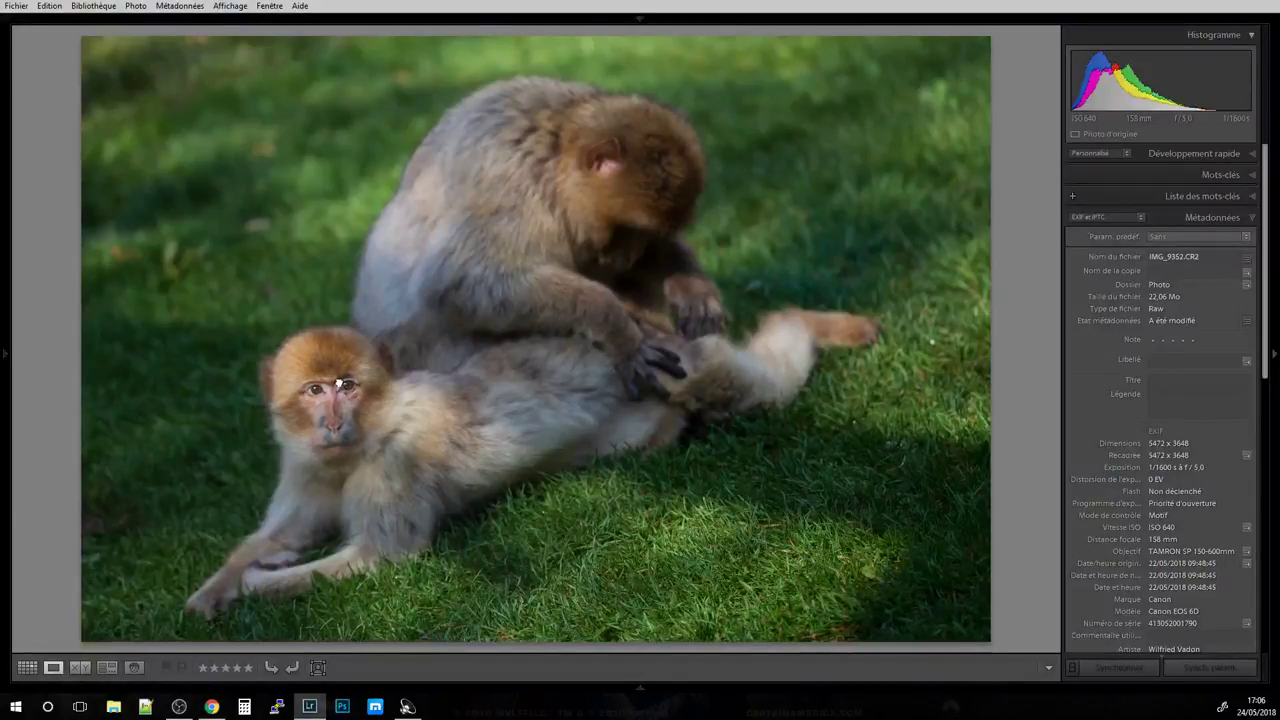
pyautogui.click(341, 385)
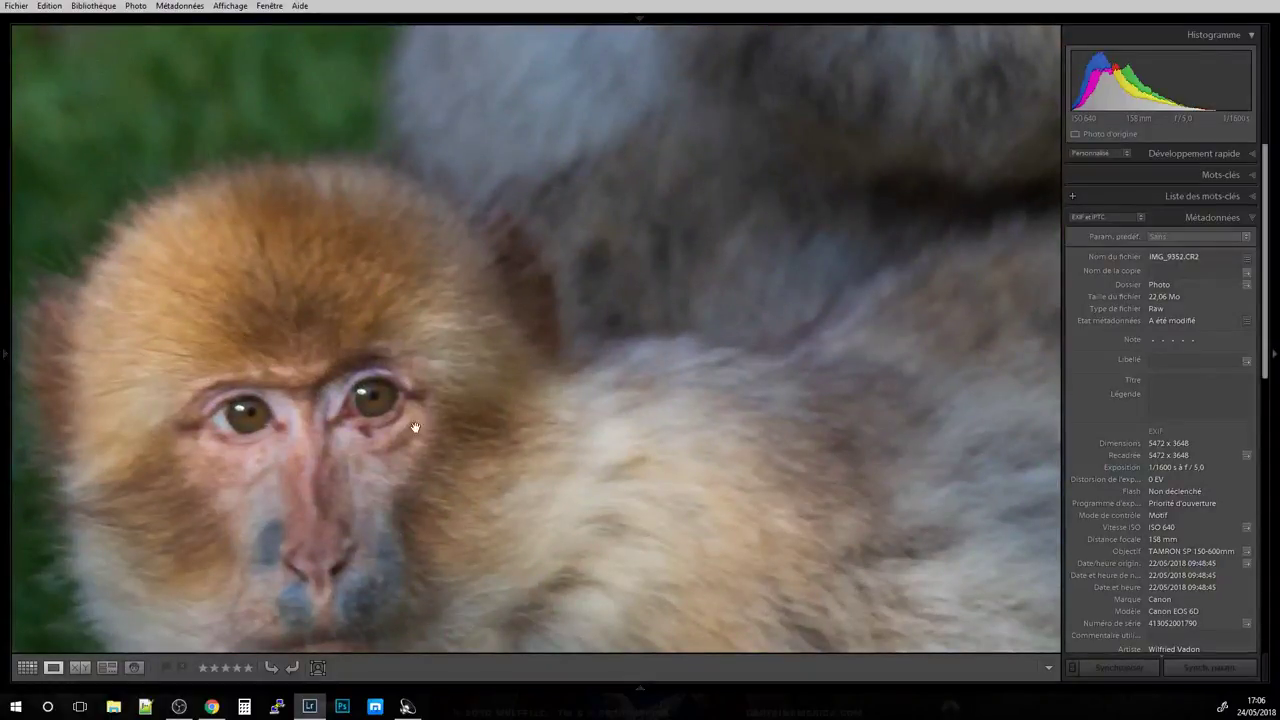
pyautogui.click(364, 424)
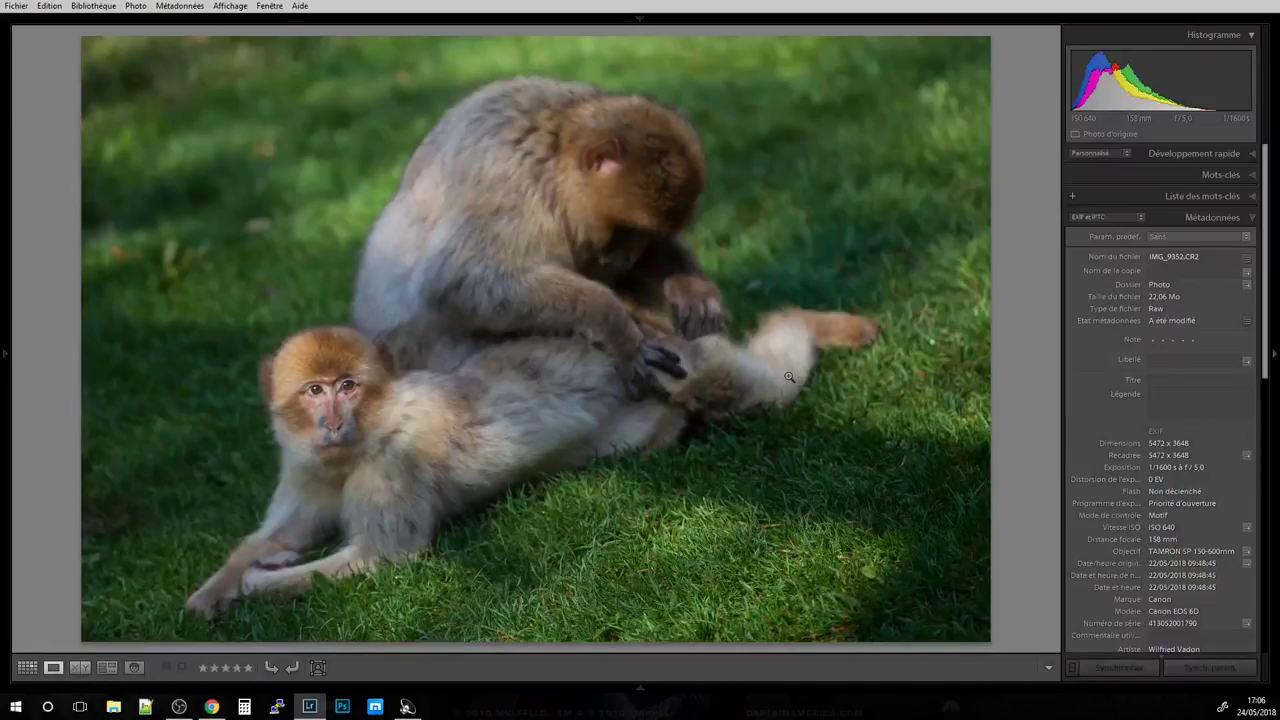
pyautogui.click(618, 327)
# Open the capuchin monkey photo IMG_9365.CR2 for developing and show its edit history.
pyautogui.press('g')
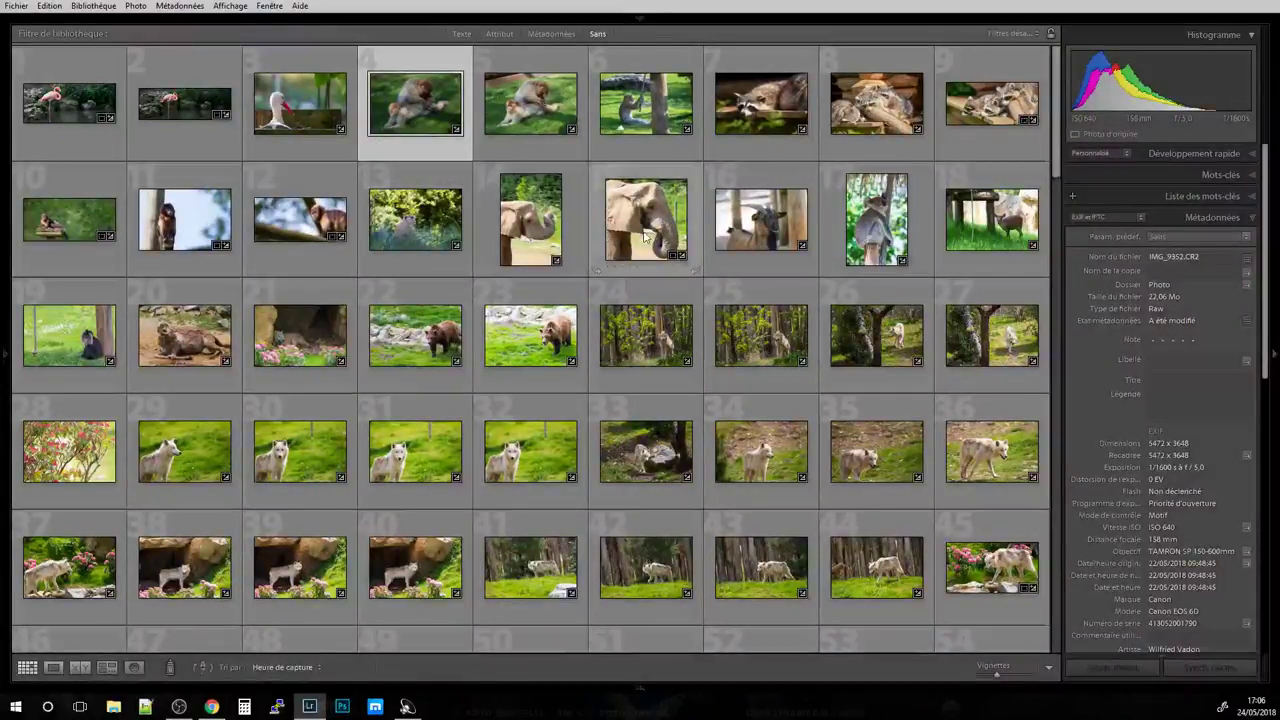
pyautogui.doubleClick(60, 224)
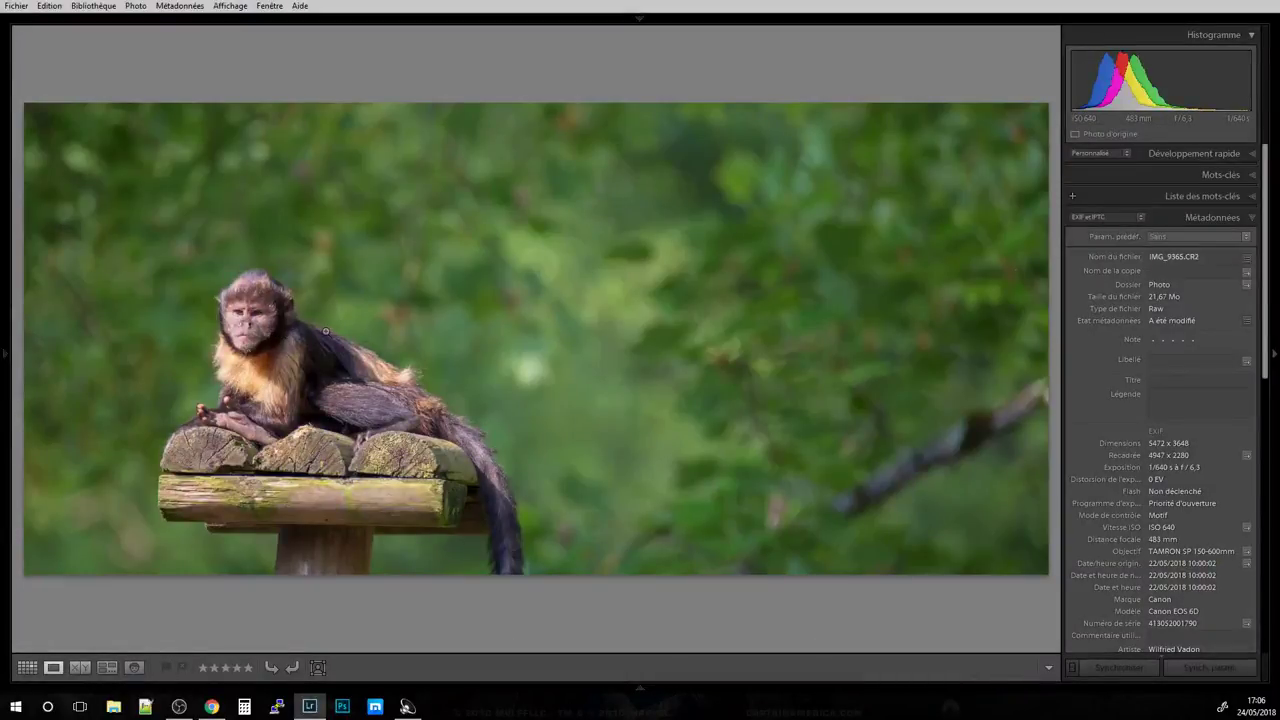
pyautogui.click(6, 348)
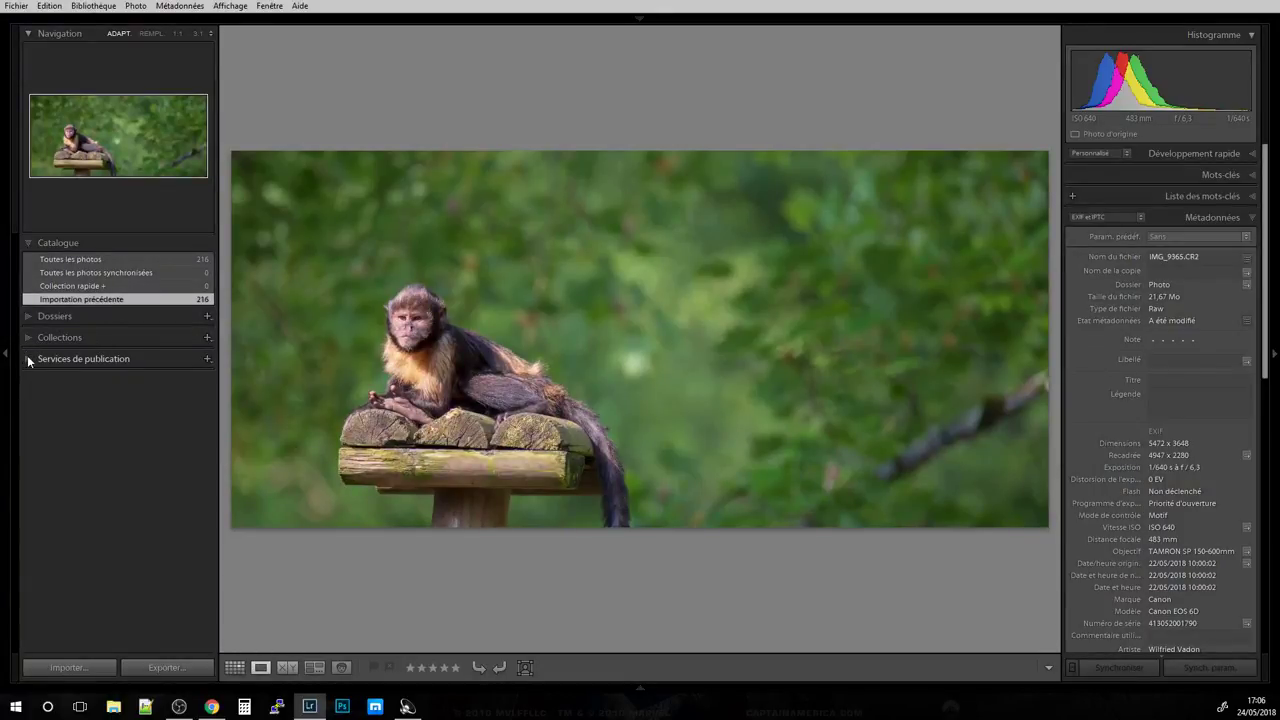
pyautogui.click(28, 359)
pyautogui.press('d')
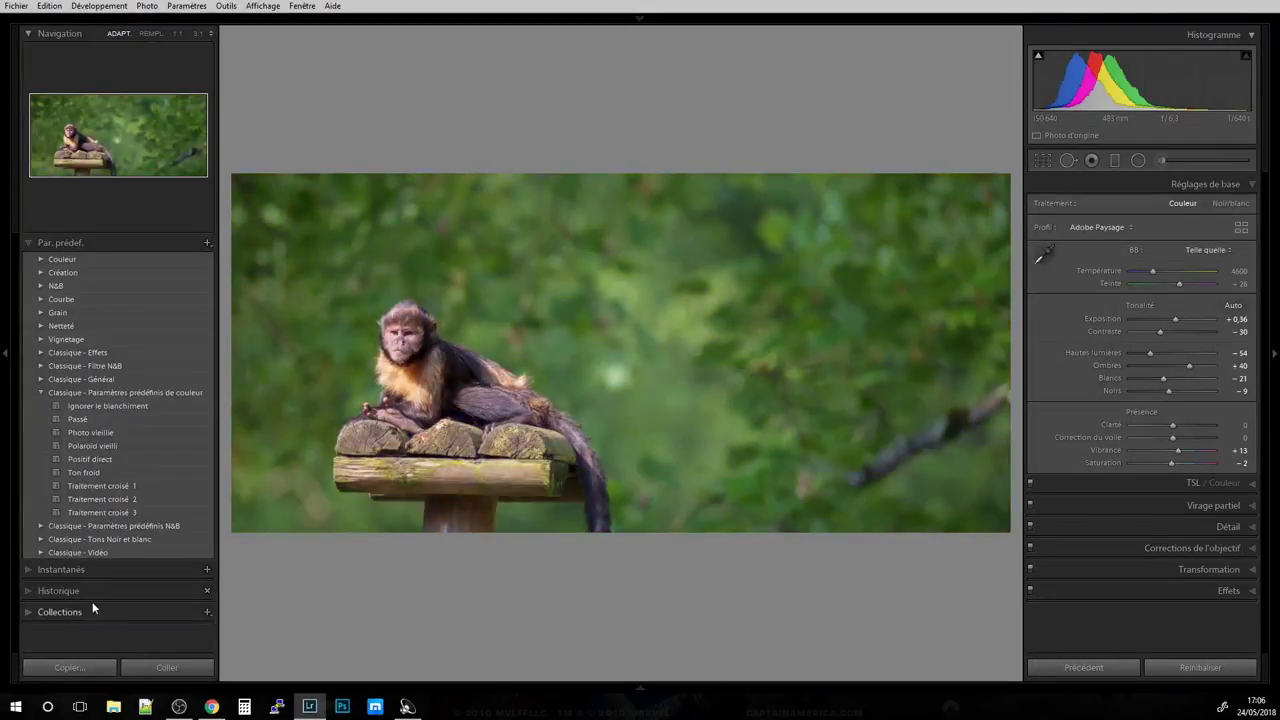
pyautogui.click(64, 591)
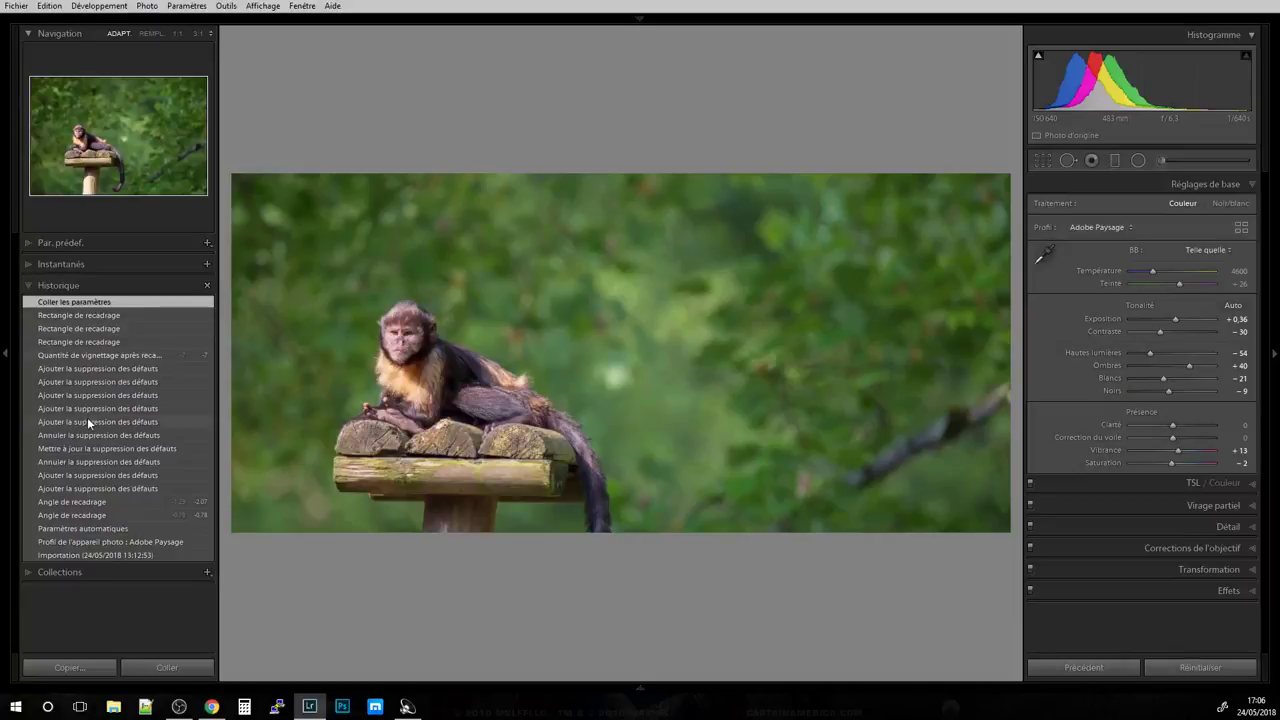
# Step the capuchin photo back through its edit history to the most recent spot-removal state and view it without side panels.
pyautogui.click(79, 320)
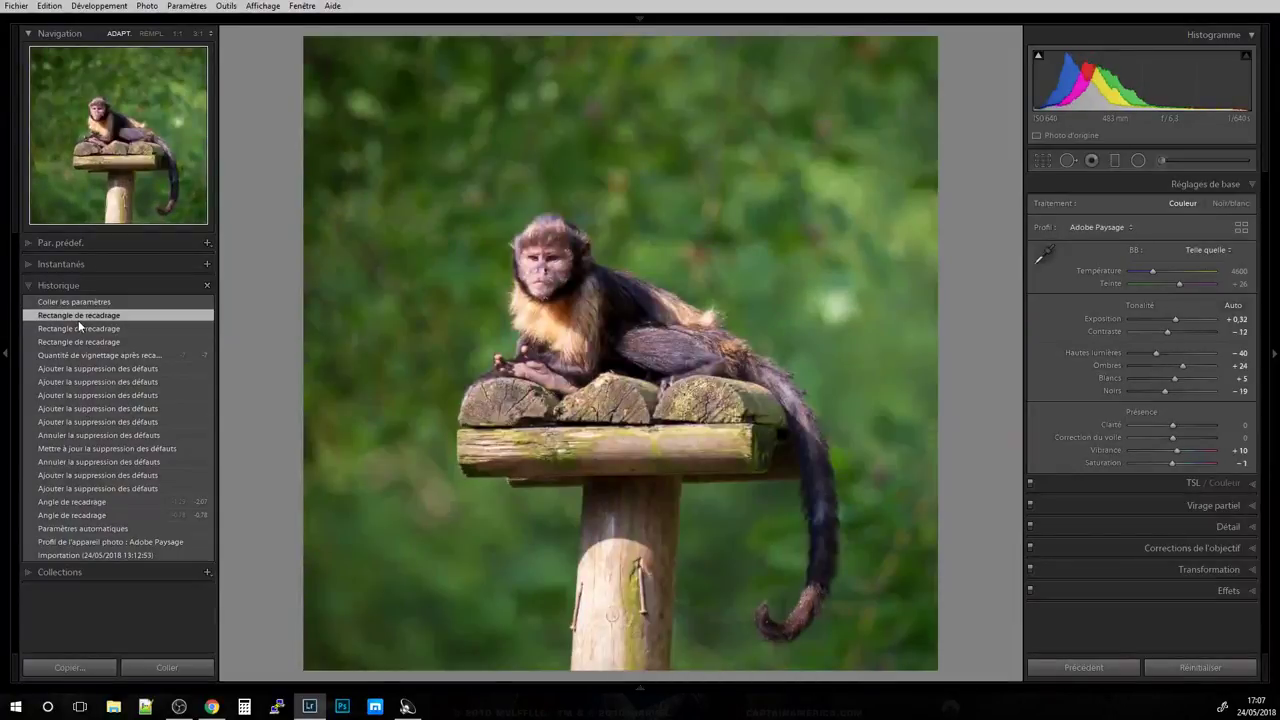
pyautogui.click(77, 330)
pyautogui.click(76, 343)
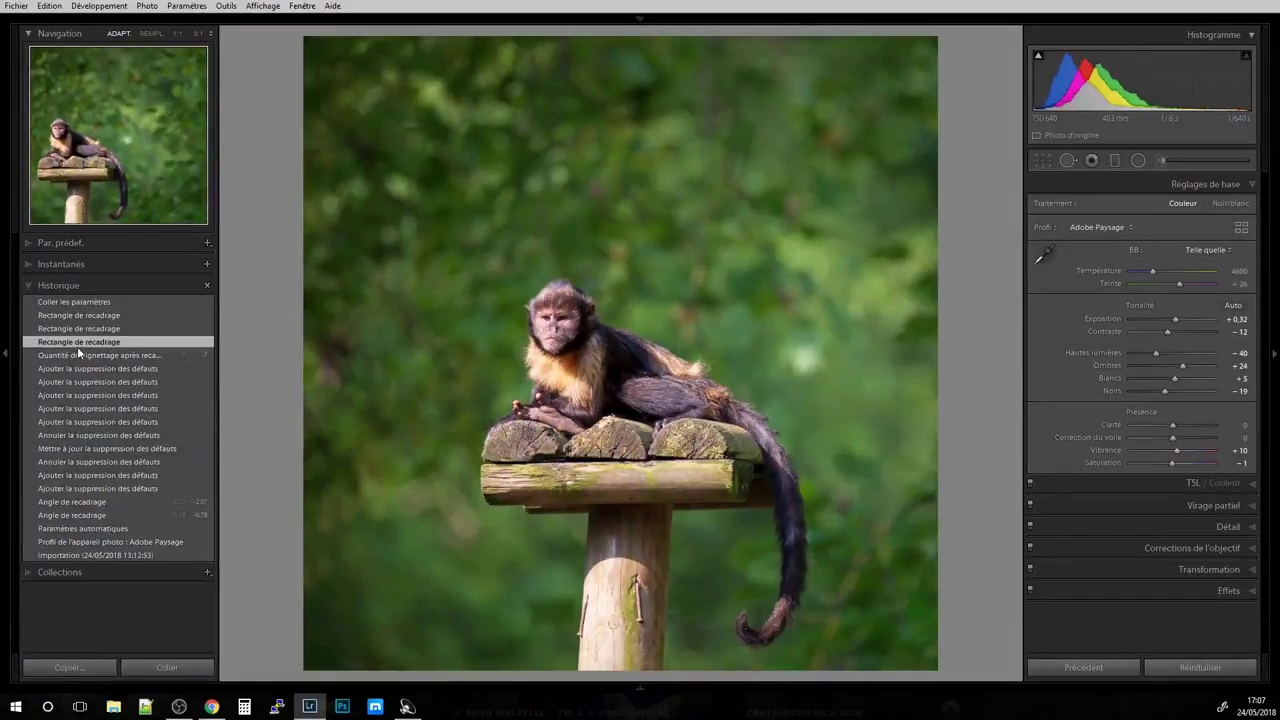
pyautogui.click(76, 357)
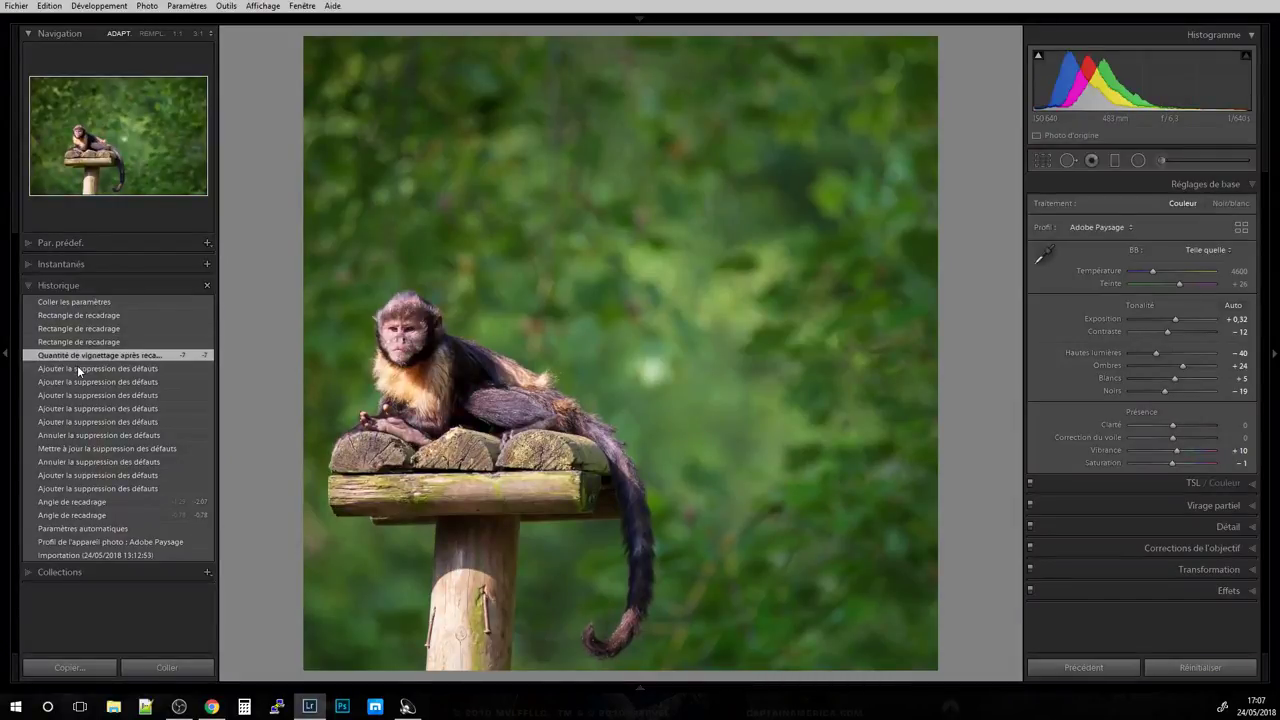
pyautogui.click(77, 367)
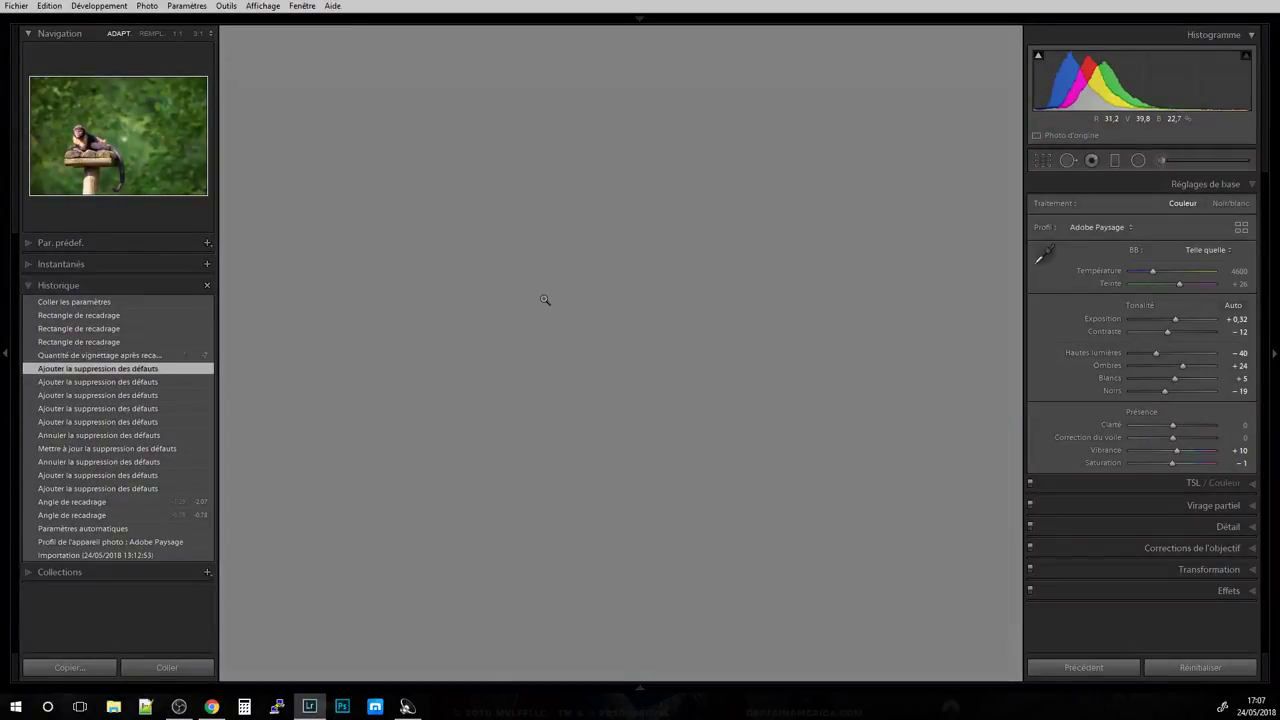
pyautogui.hotkey('shift', 'Tab')
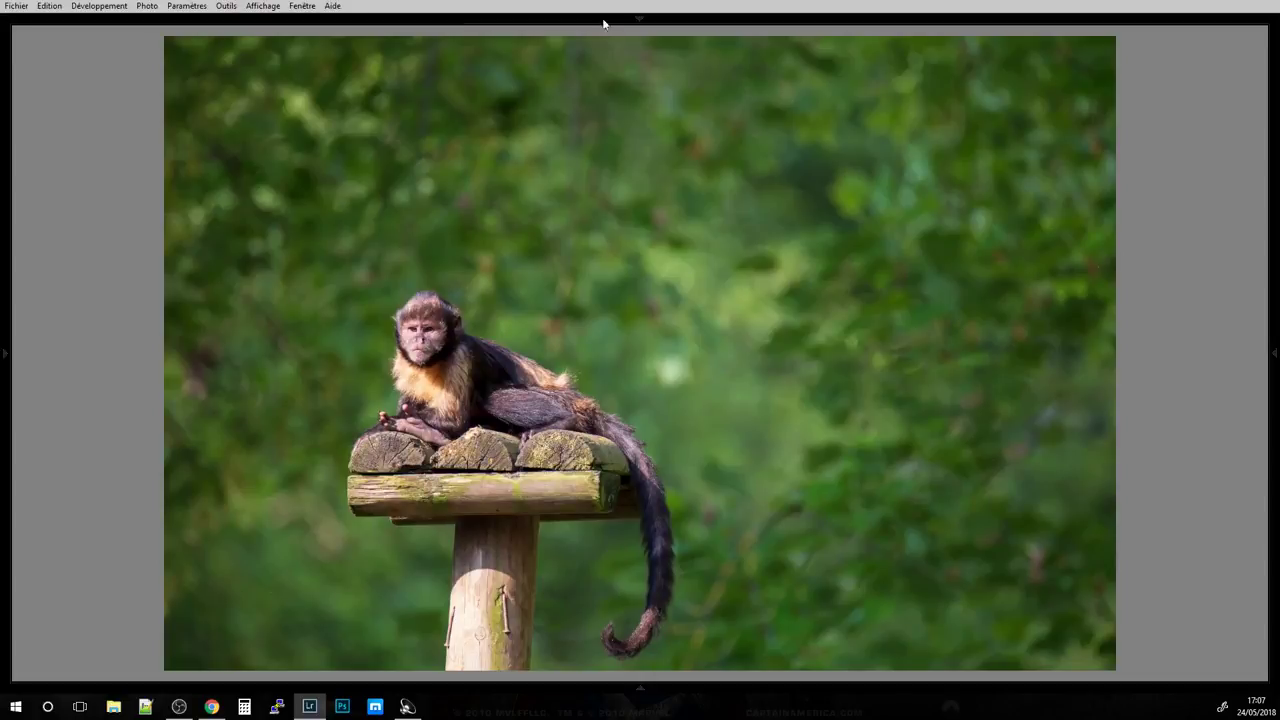
# Open the photo of the reclining camel, IMG_9435.CR2, from the grid and inspect its coat at full magnification.
pyautogui.press('g')
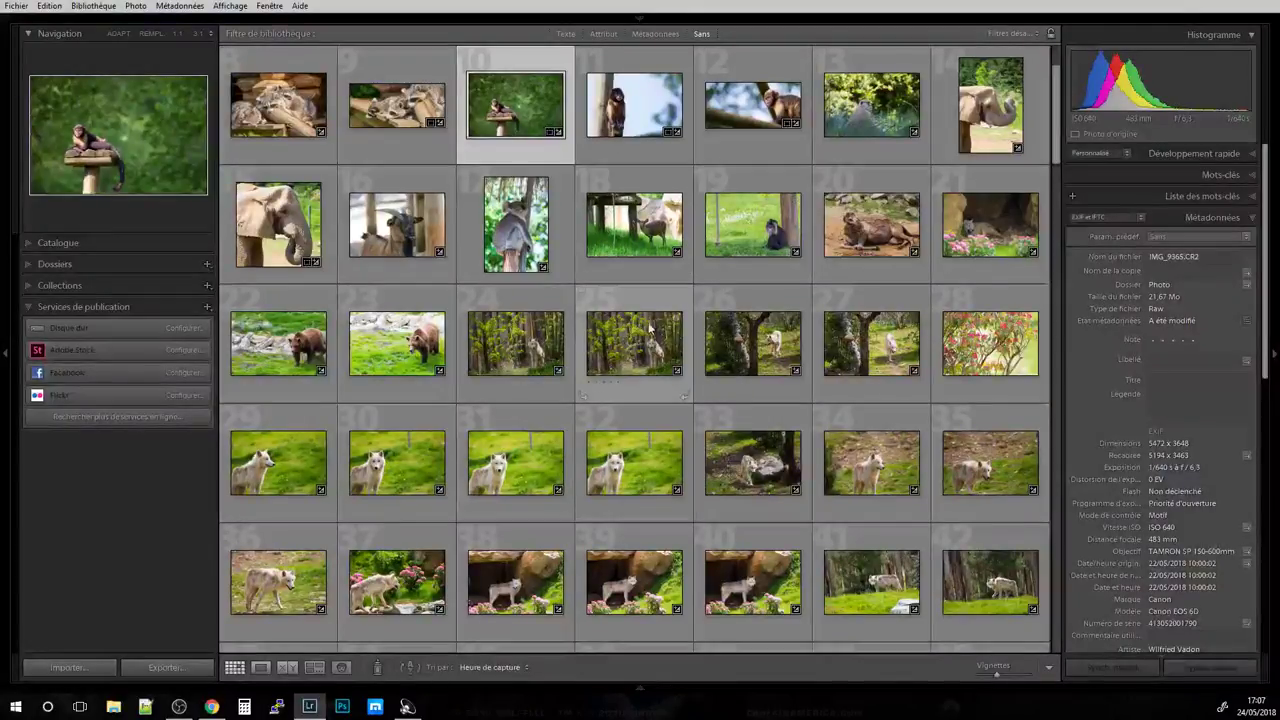
pyautogui.doubleClick(854, 222)
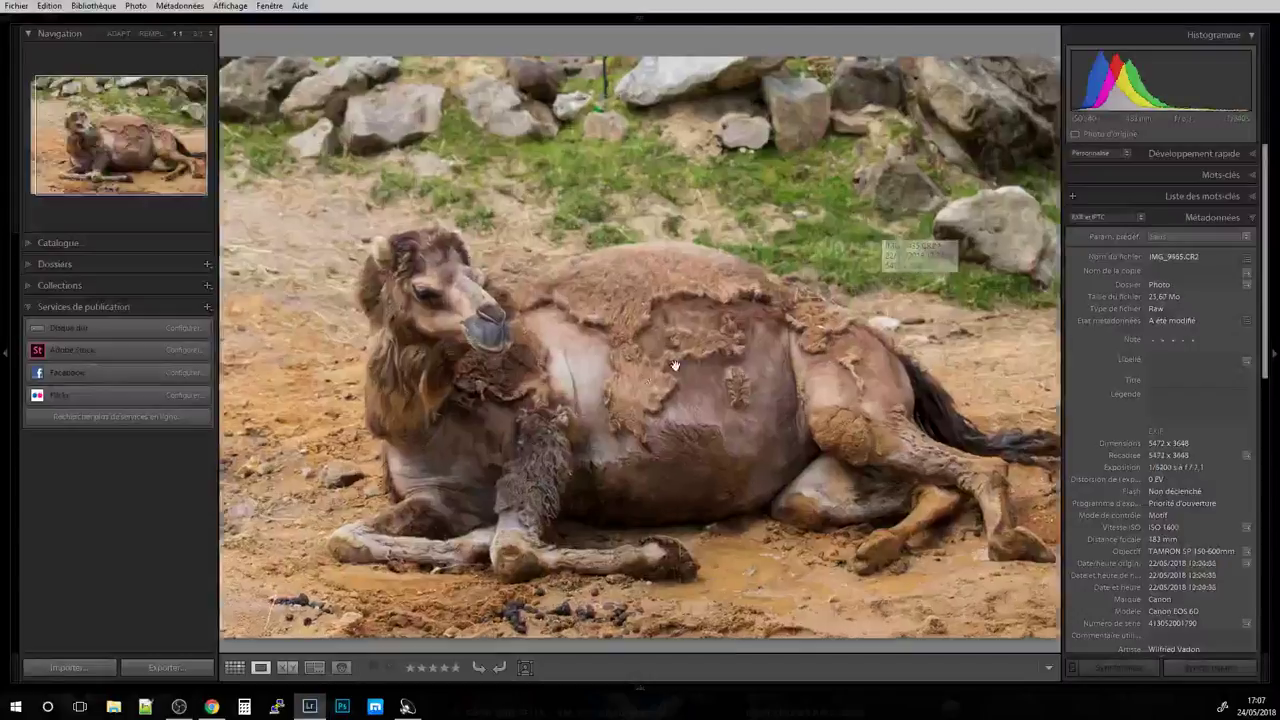
pyautogui.click(855, 222)
pyautogui.click(598, 376)
pyautogui.click(623, 349)
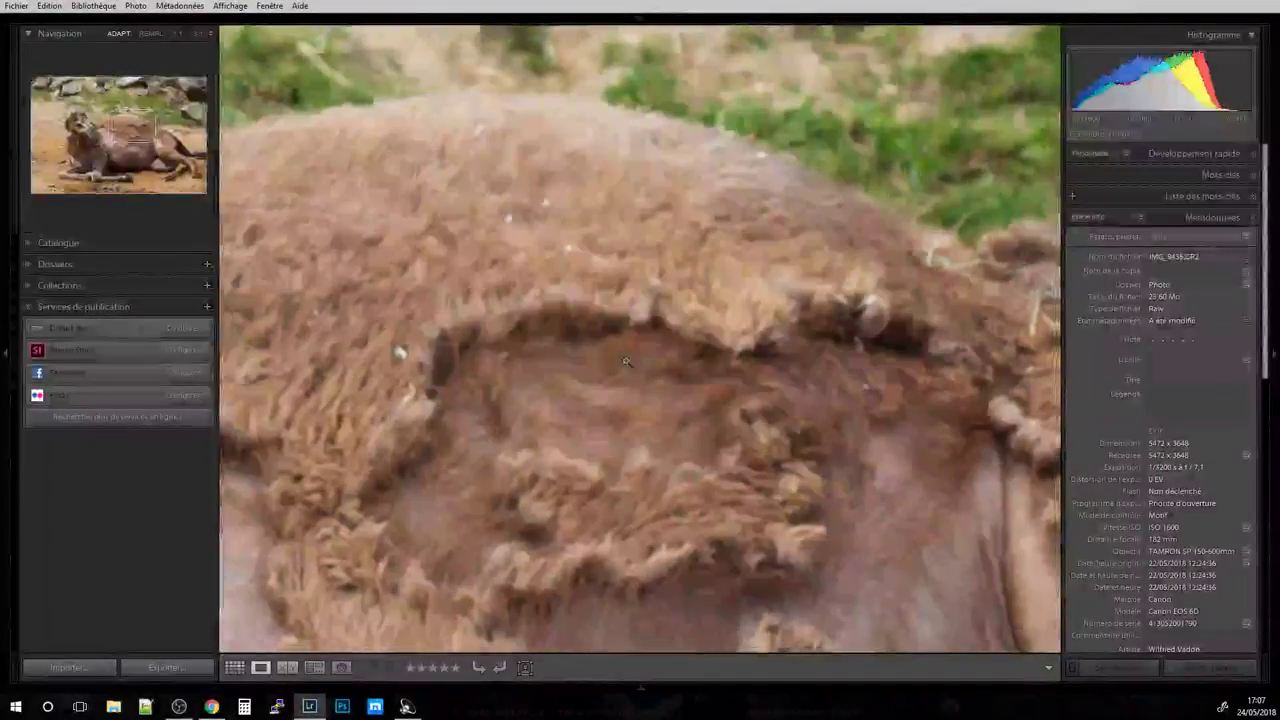
pyautogui.click(623, 350)
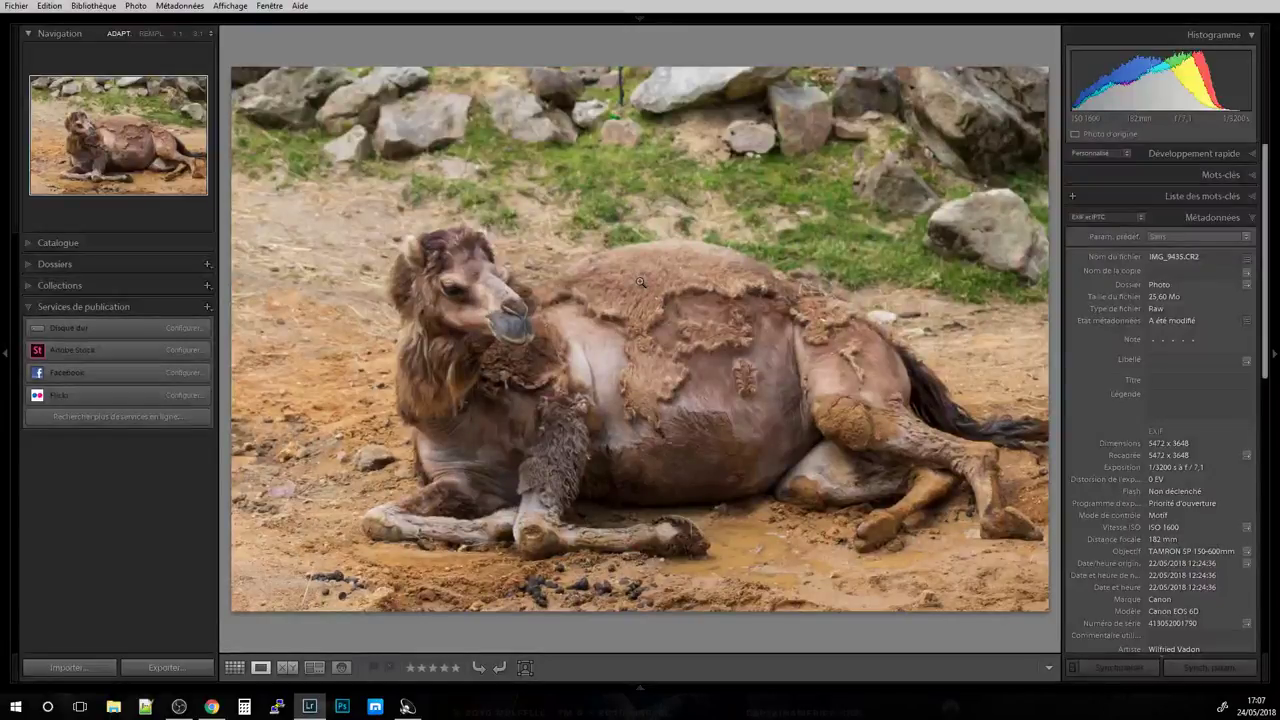
# View the white wolf among the trees in IMG_9445.CR2 and return to the photo grid.
pyautogui.press('g')
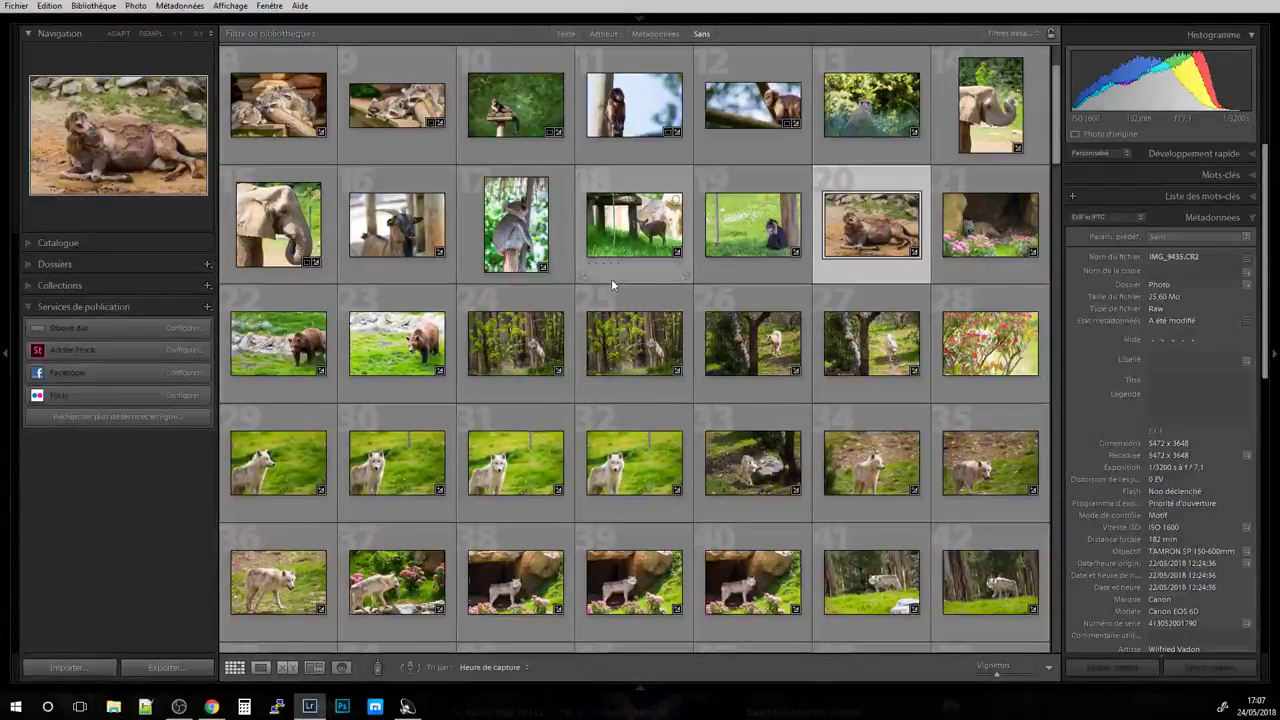
pyautogui.doubleClick(518, 341)
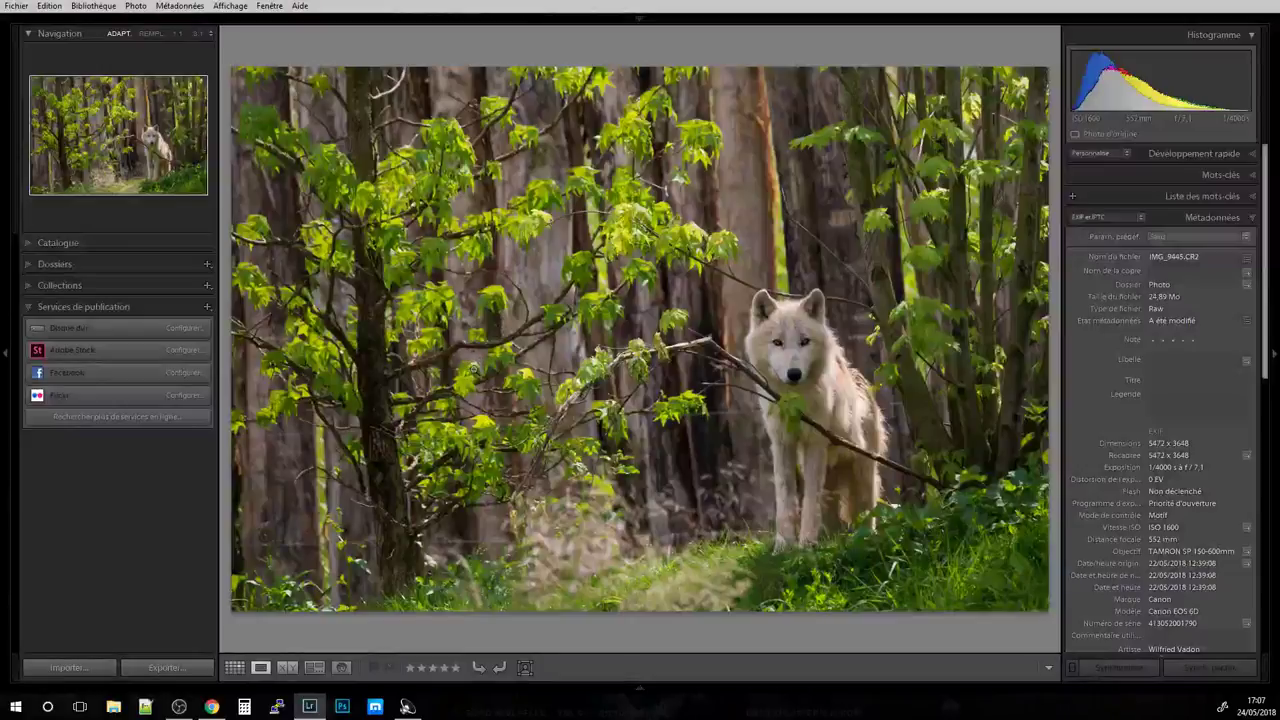
pyautogui.doubleClick(481, 369)
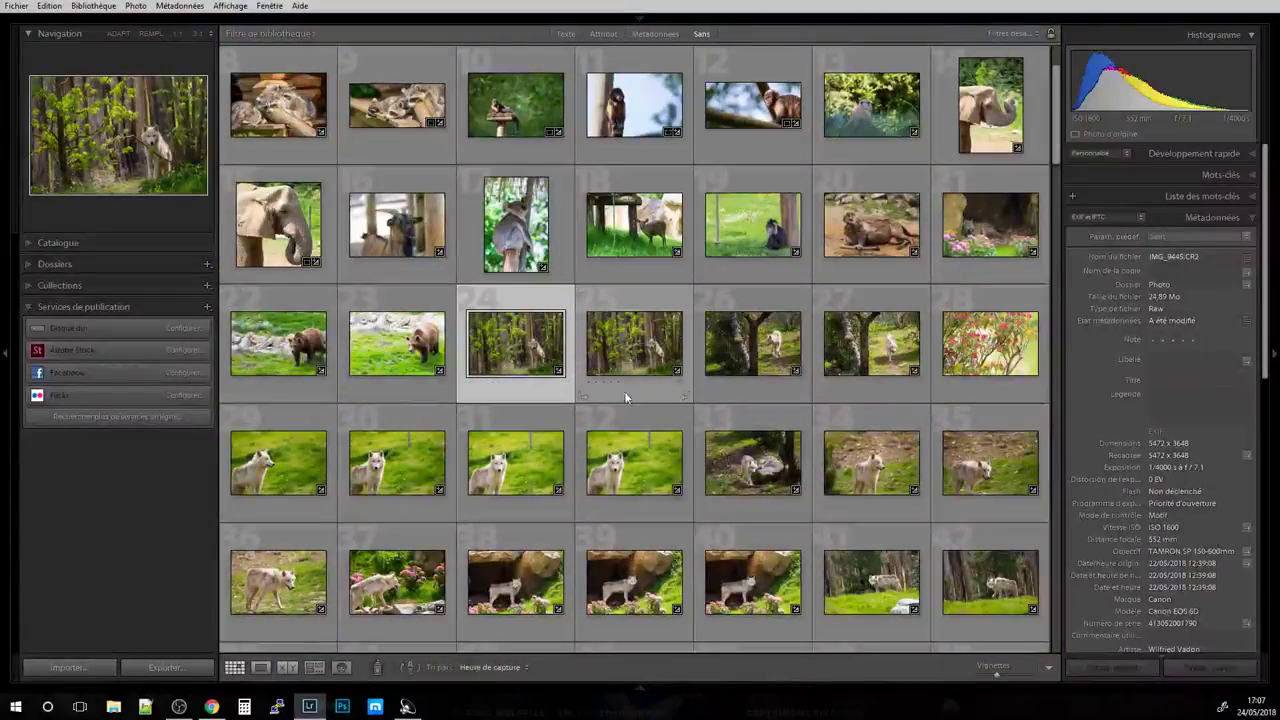
# Open the photo of the black ibis on the branch and browse through the following ibis shots to IMG_9486.CR2.
pyautogui.scroll(-3, 626, 397)
pyautogui.scroll(-2, 673, 399)
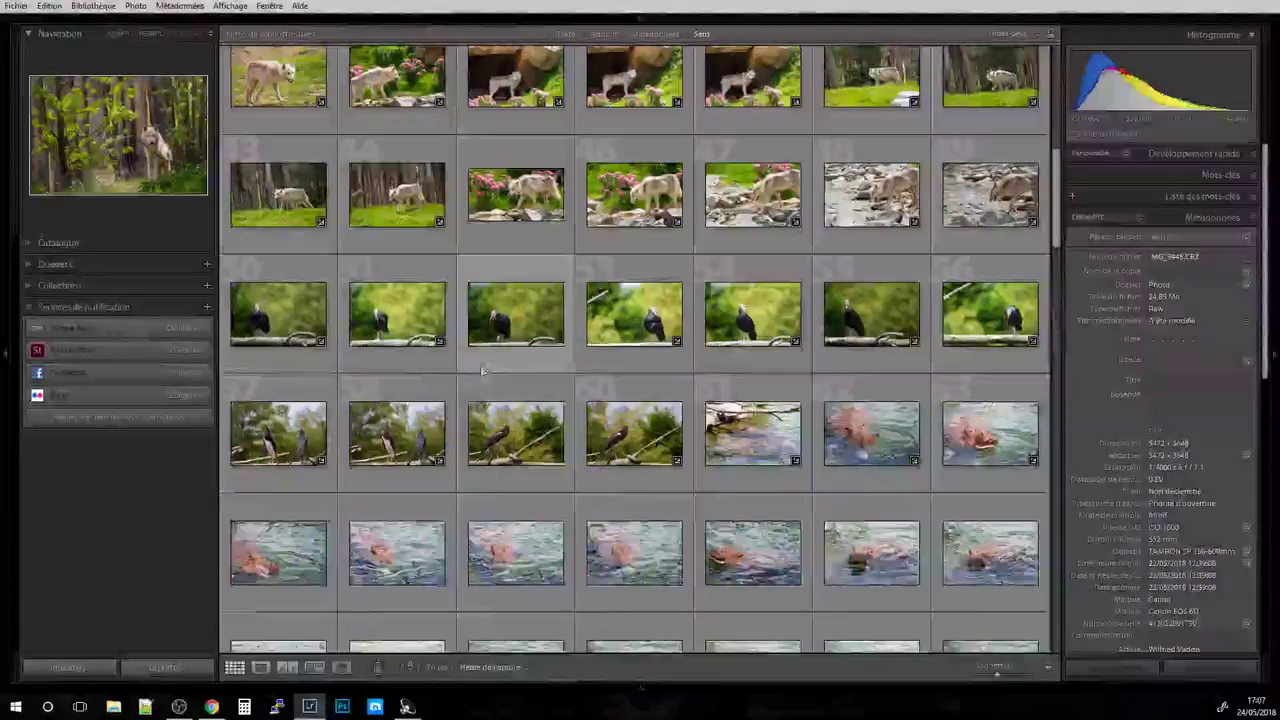
pyautogui.doubleClick(257, 312)
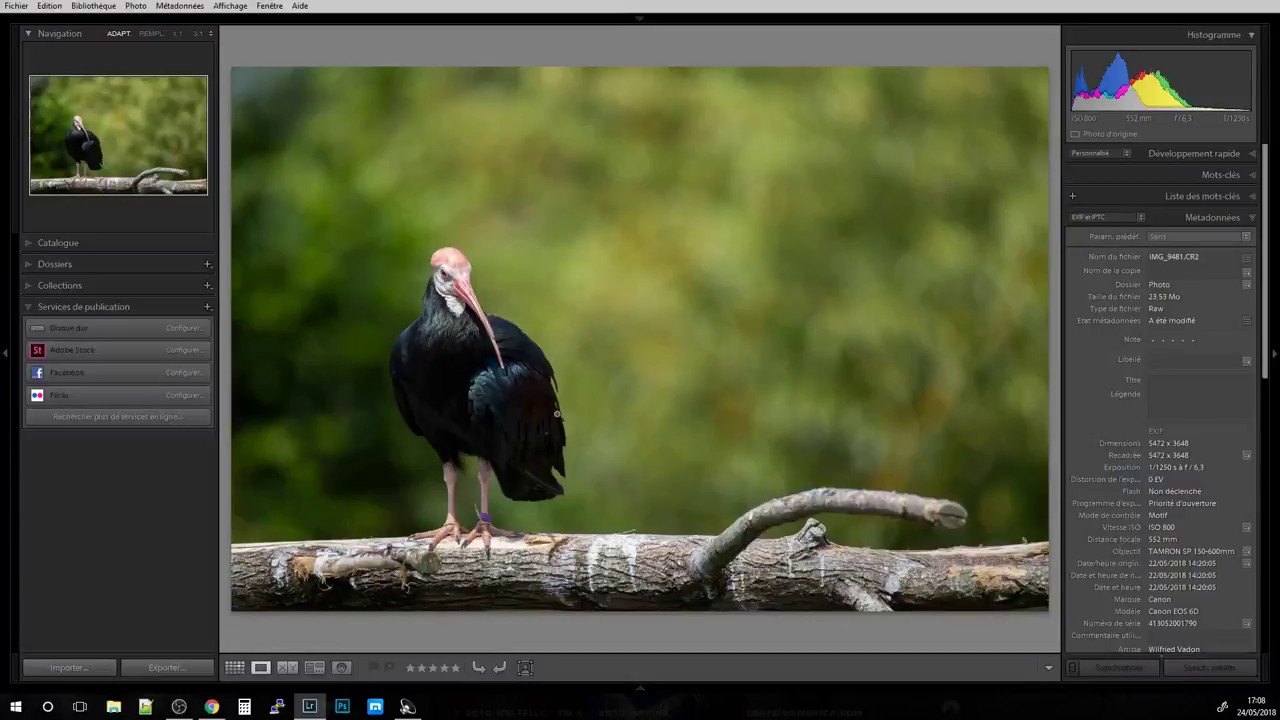
pyautogui.press('Right')
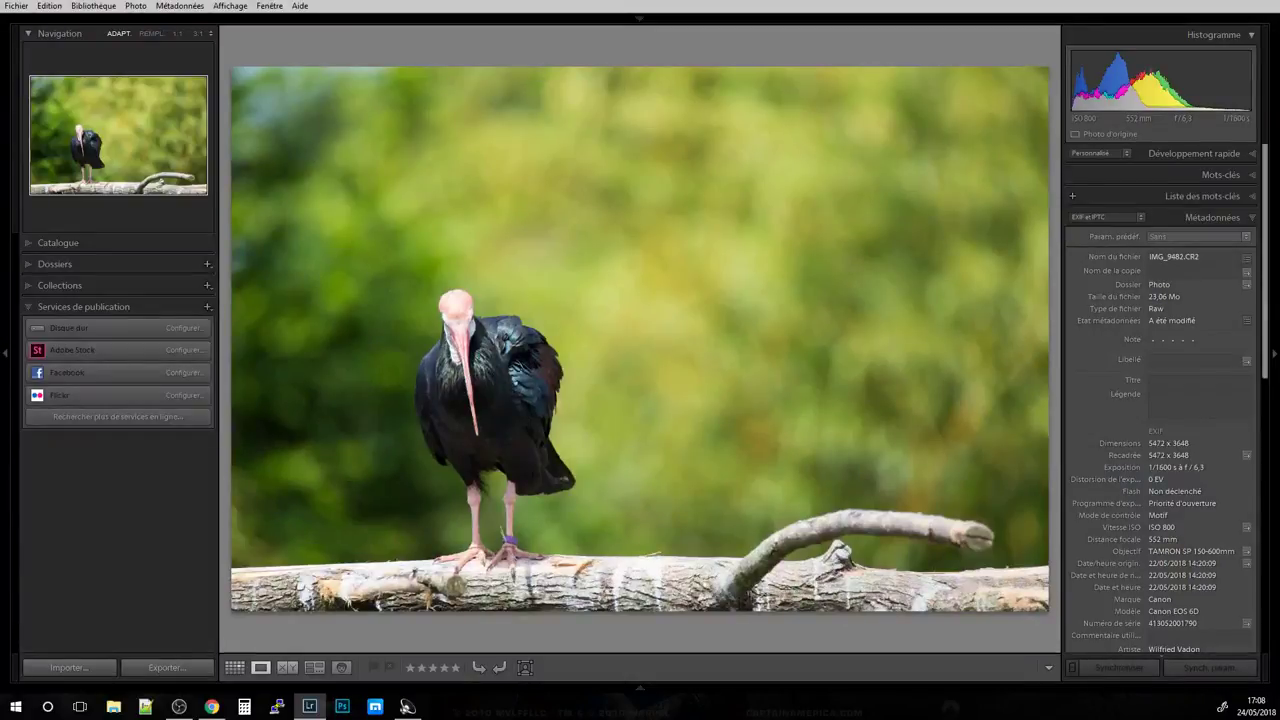
pyautogui.press('Right')
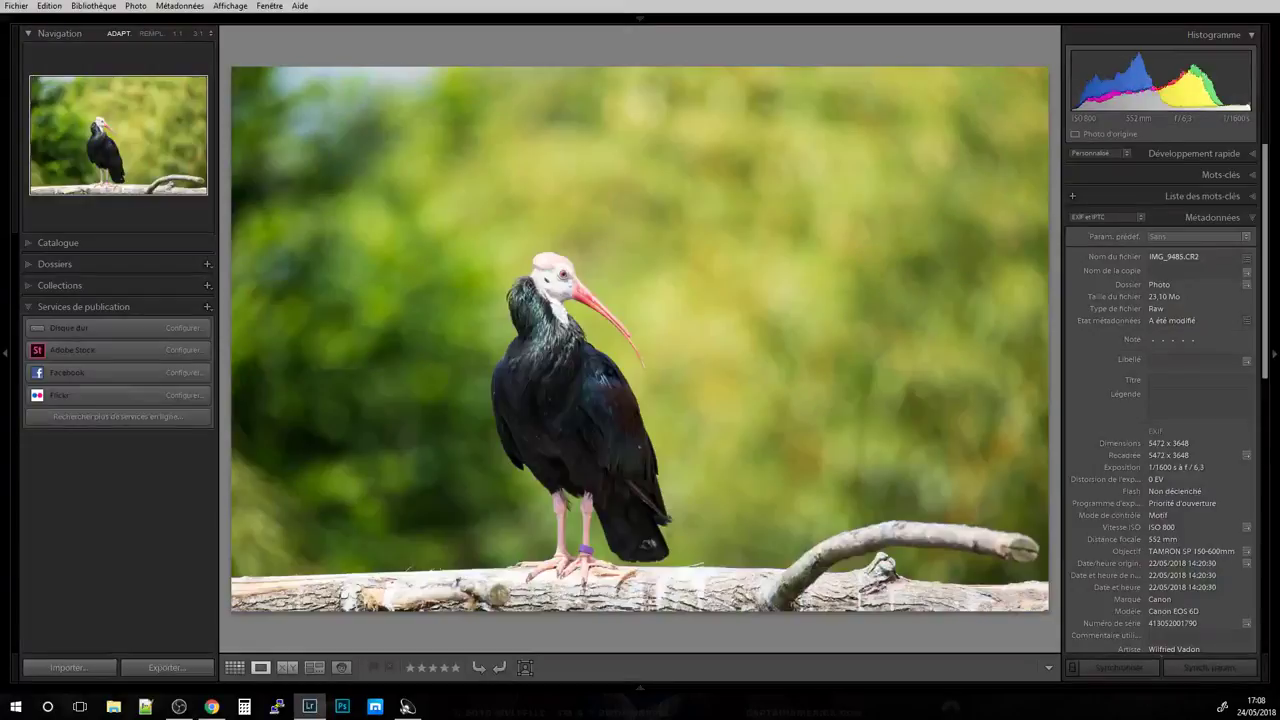
pyautogui.press('Right')
pyautogui.press('Right')
pyautogui.press('Right')
pyautogui.press('Right')
pyautogui.press('Right')
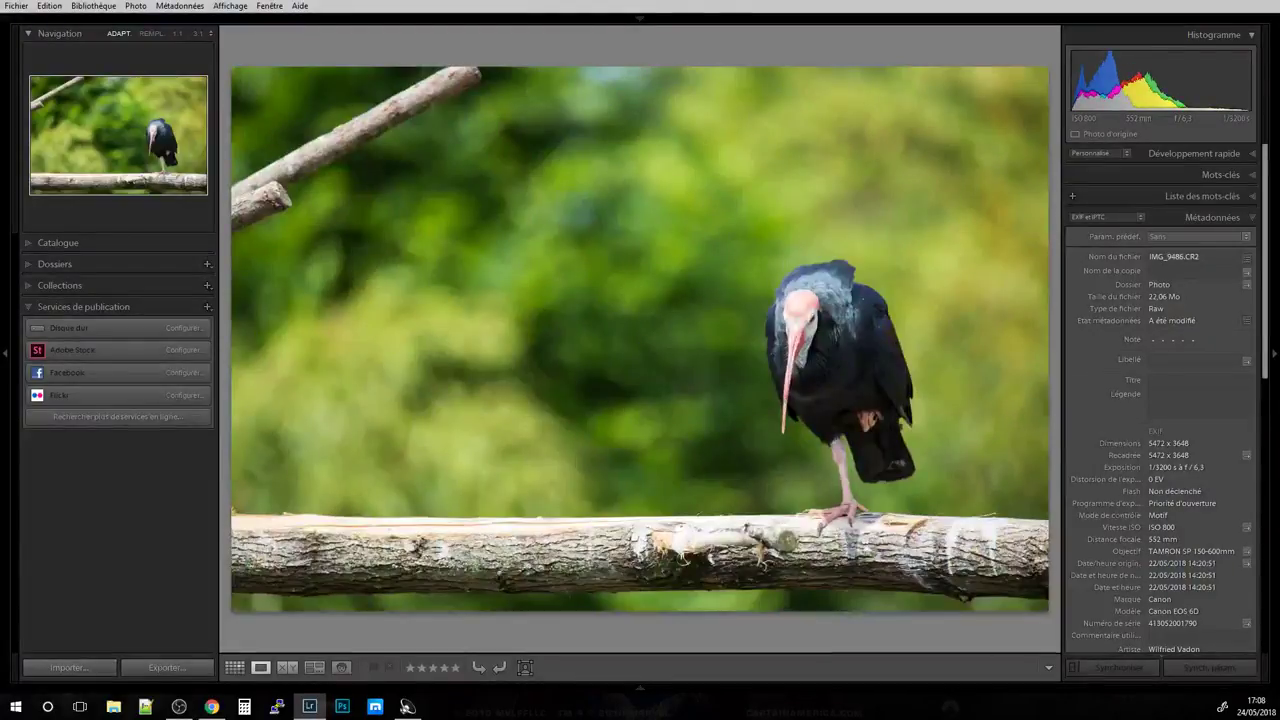
# Return to the photo grid, open the cheetah portraits and advance to IMG_9845.CR2.
pyautogui.click(623, 398)
pyautogui.press('g')
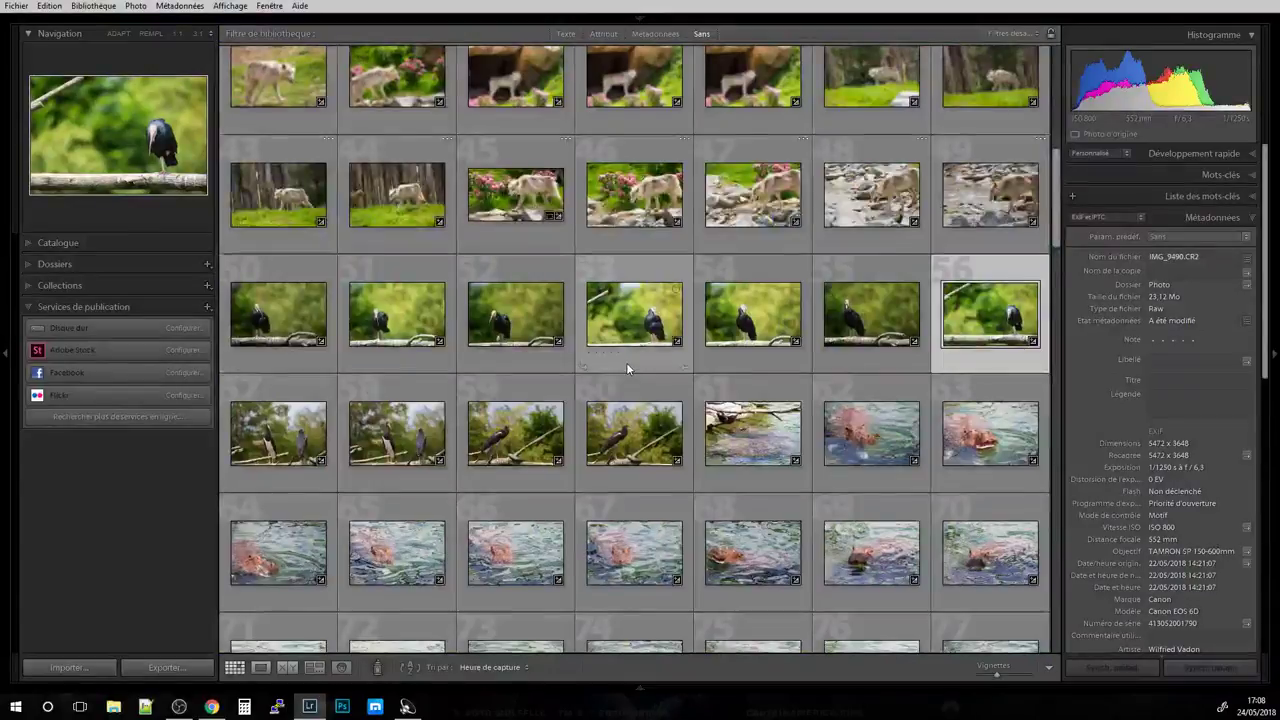
pyautogui.scroll(-5, 626, 362)
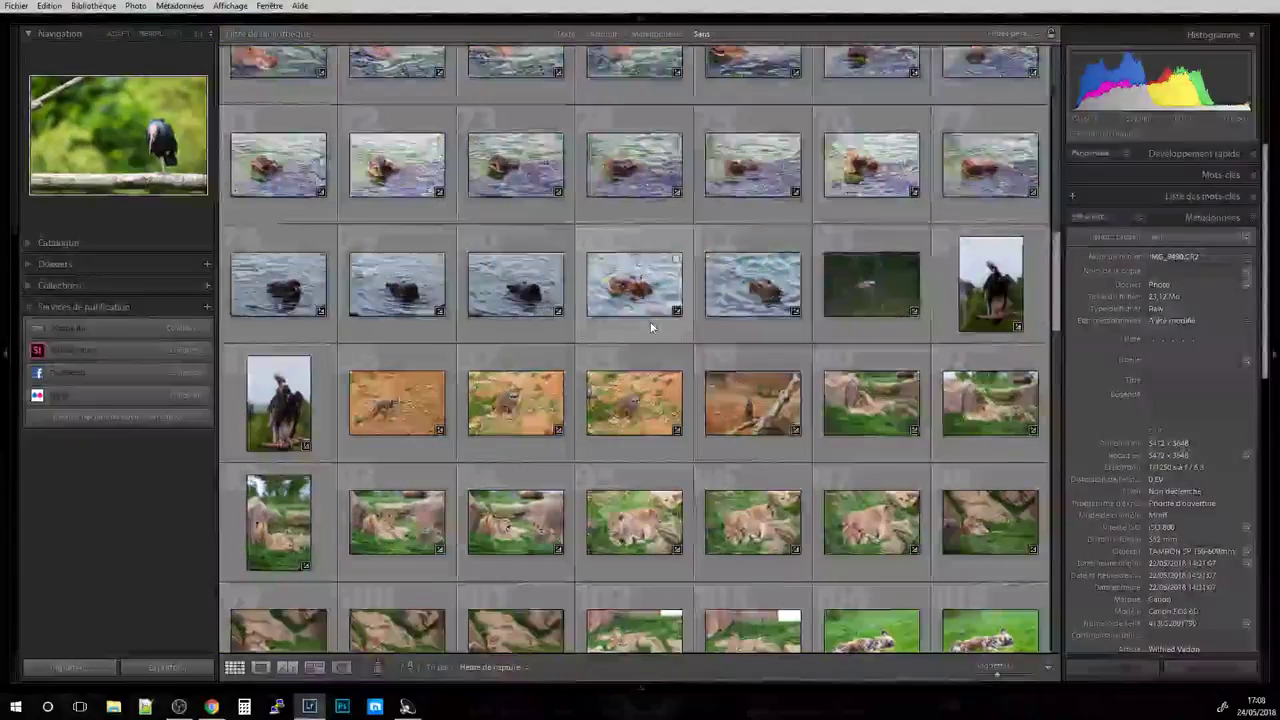
pyautogui.scroll(-4, 651, 329)
pyautogui.scroll(-3, 460, 318)
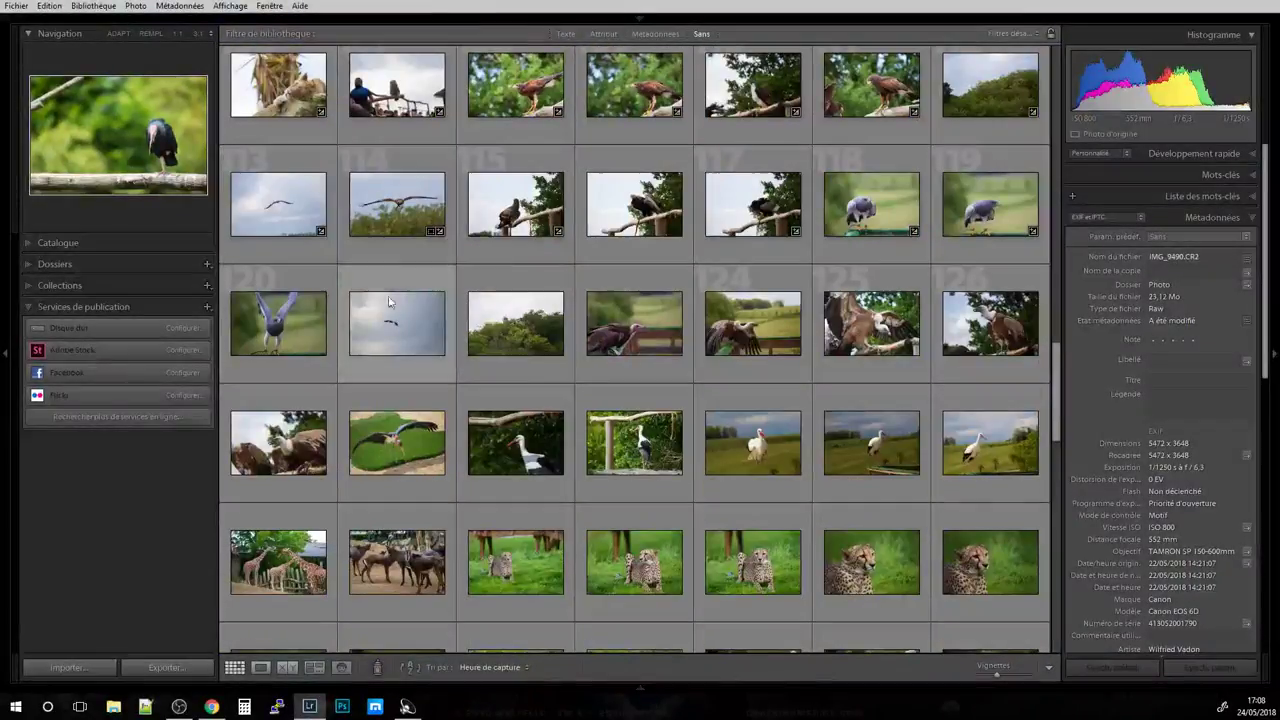
pyautogui.scroll(-2, 438, 359)
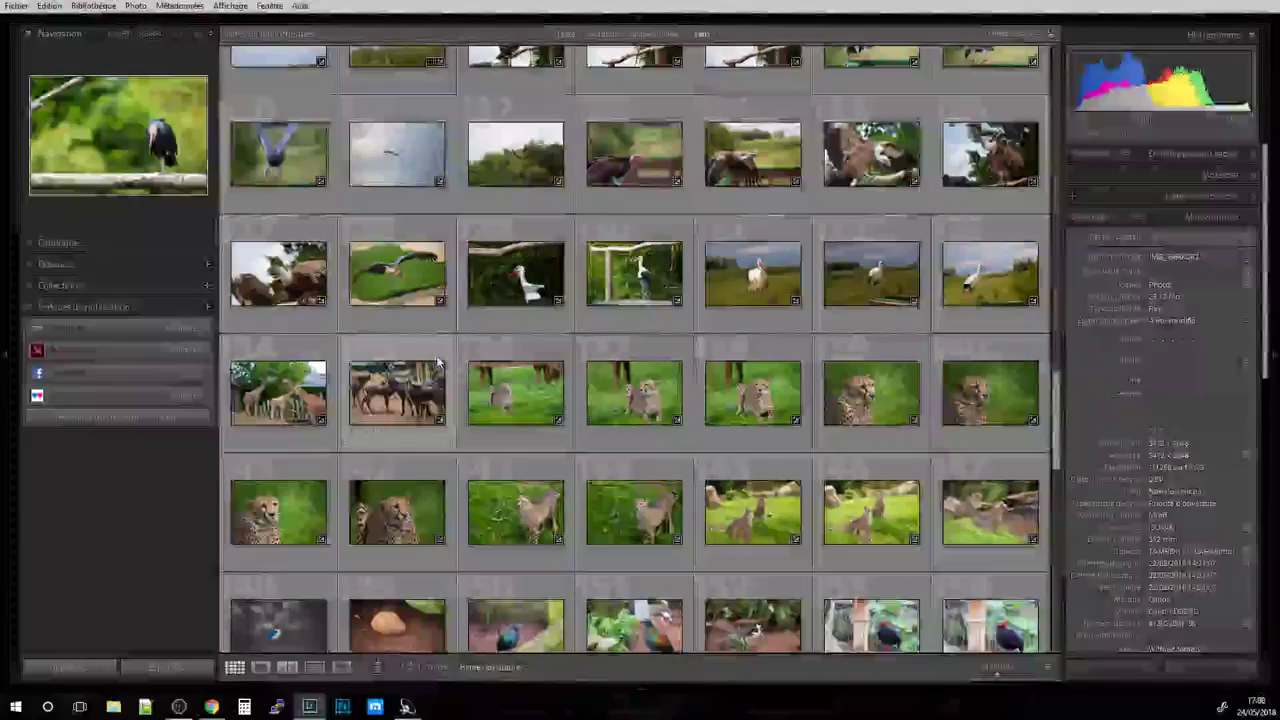
pyautogui.doubleClick(907, 382)
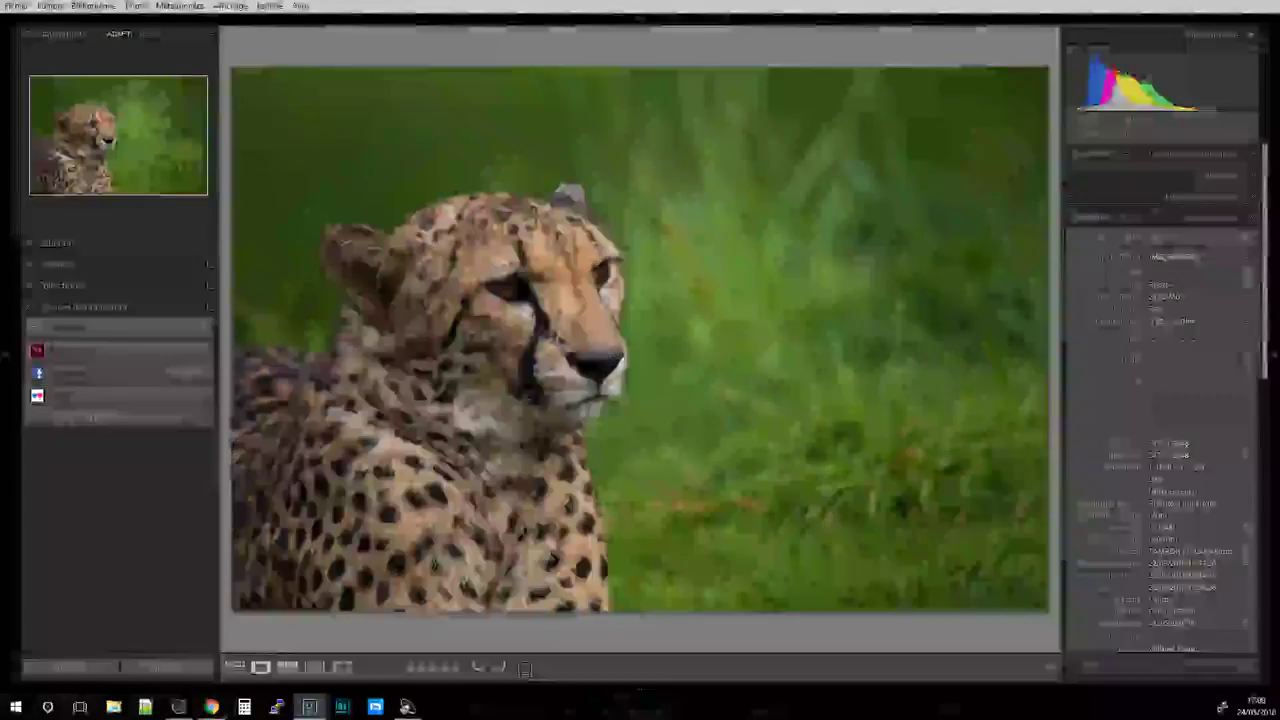
pyautogui.press('Right')
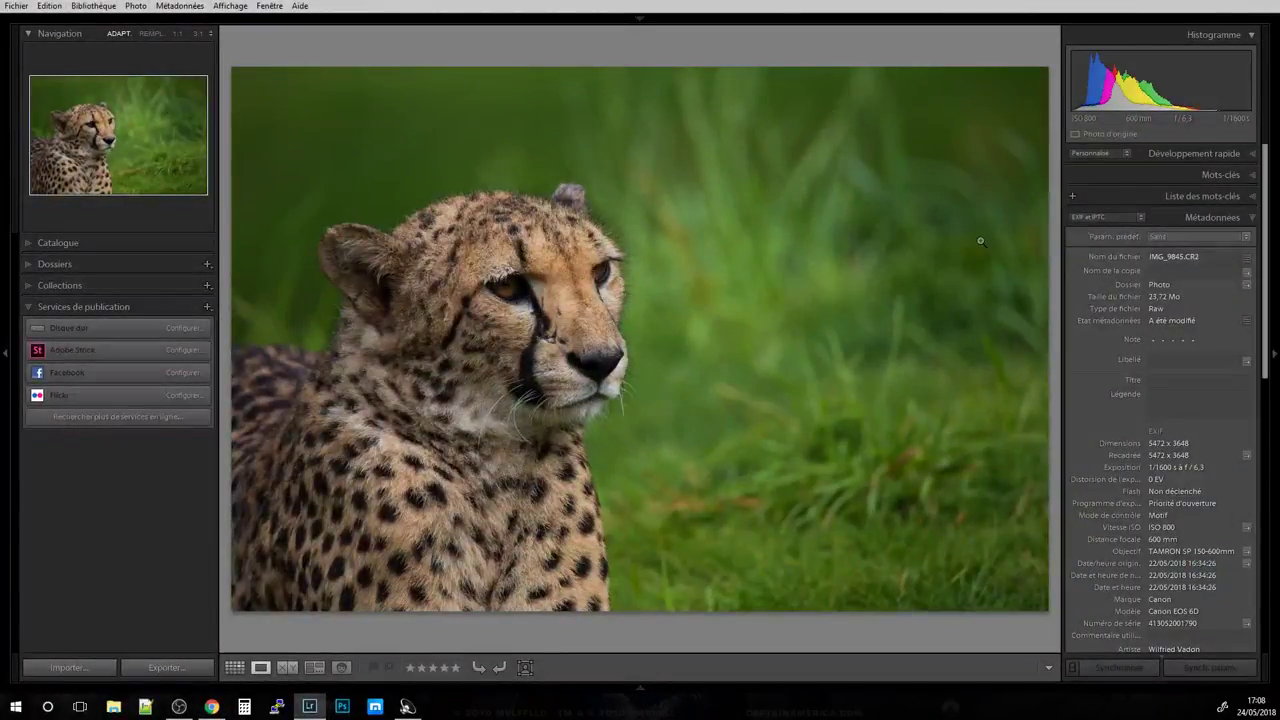
# Open the cheetah photo IMG_9845.CR2 for developing and apply automatic tone settings to it.
pyautogui.hotkey('shift', 'Tab')
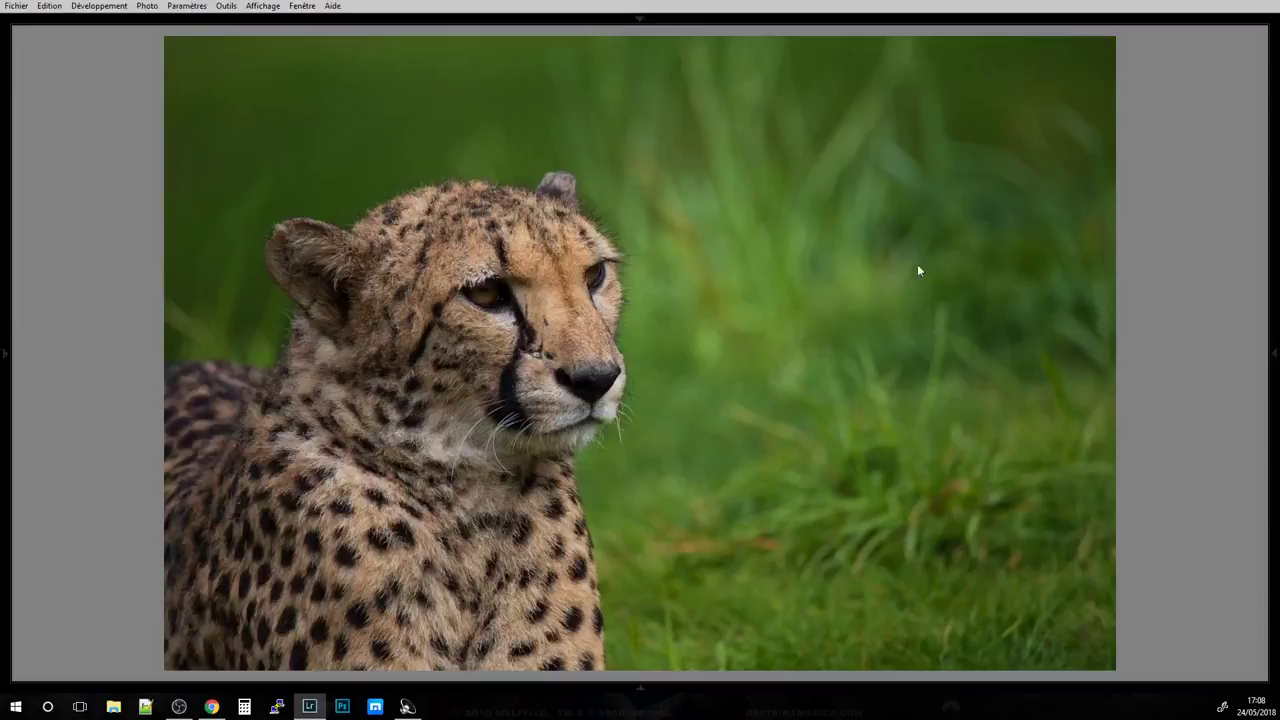
pyautogui.press('d')
pyautogui.moveTo(1277, 363)
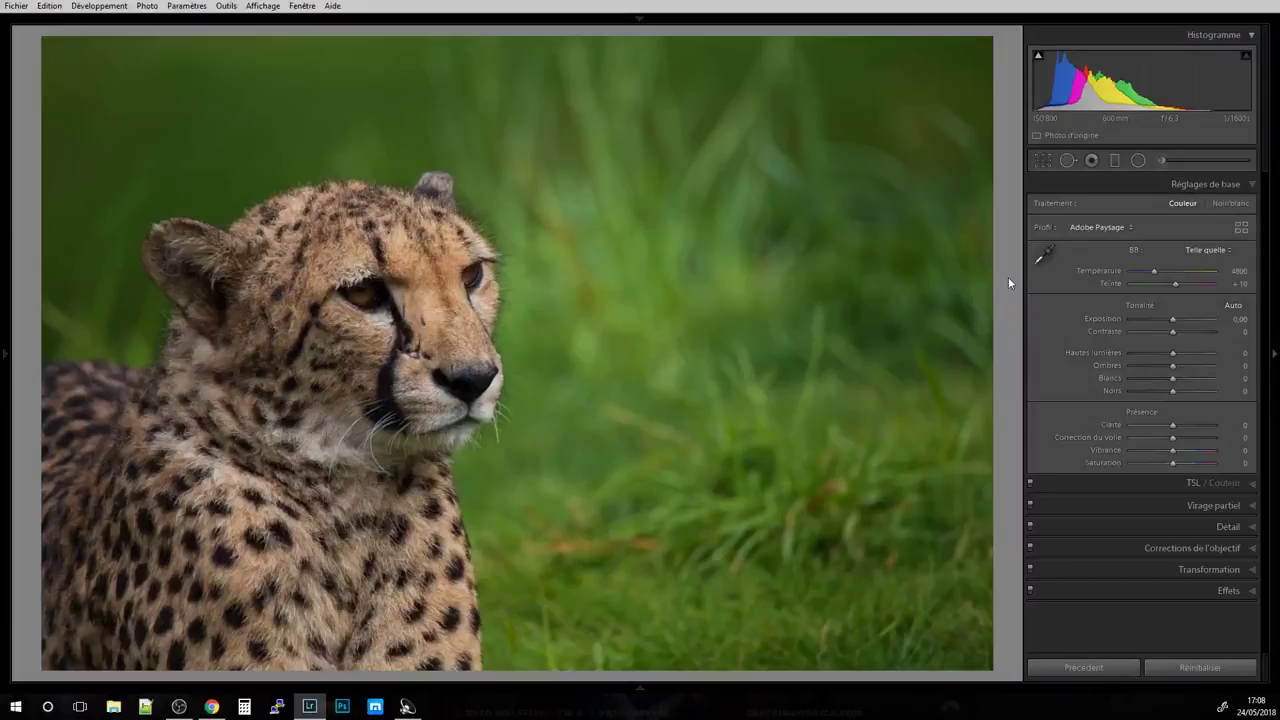
pyautogui.click(1233, 306)
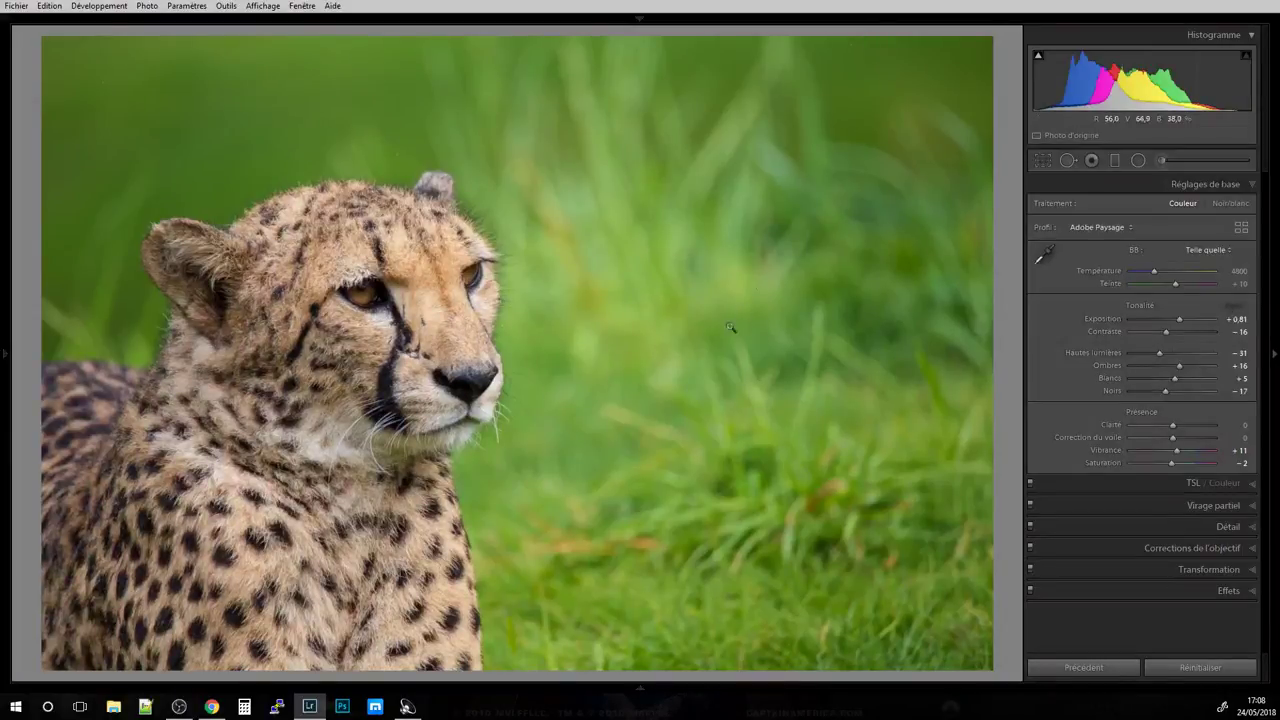
# Compare the auto-toned cheetah photo with its unedited version and reset its adjustments.
pyautogui.press('shift')
pyautogui.press('\\')
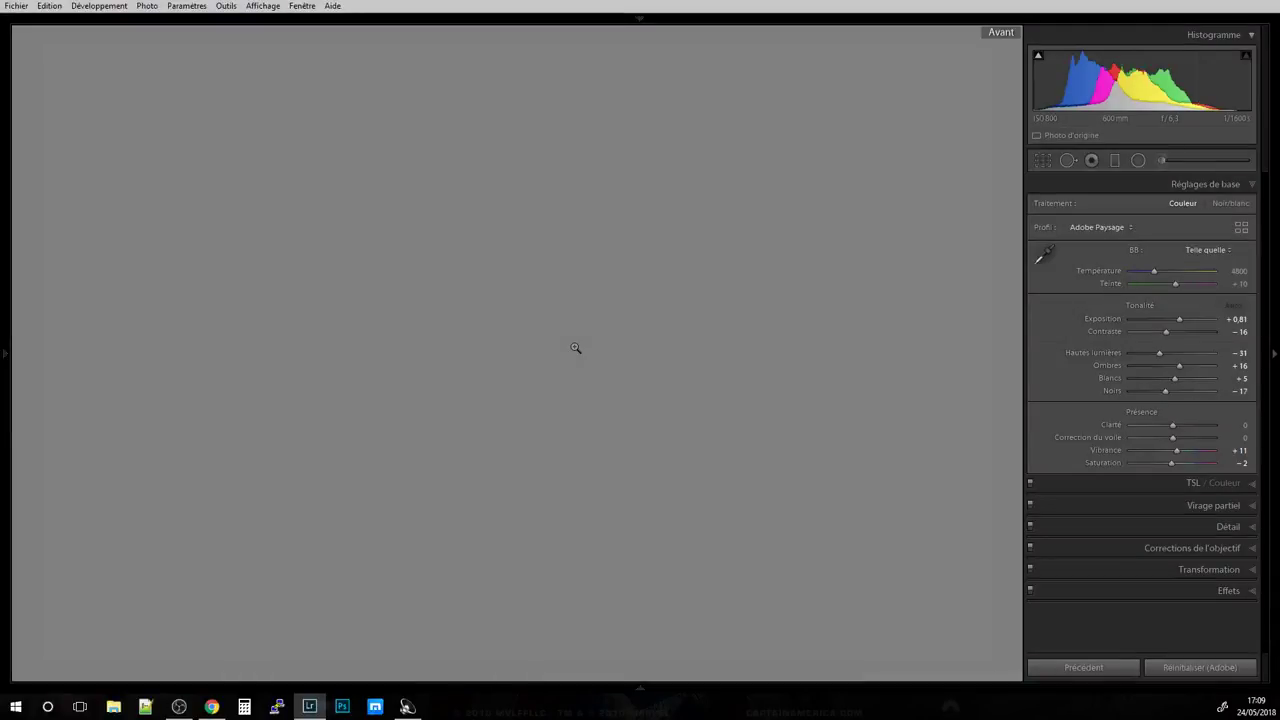
pyautogui.press('shift')
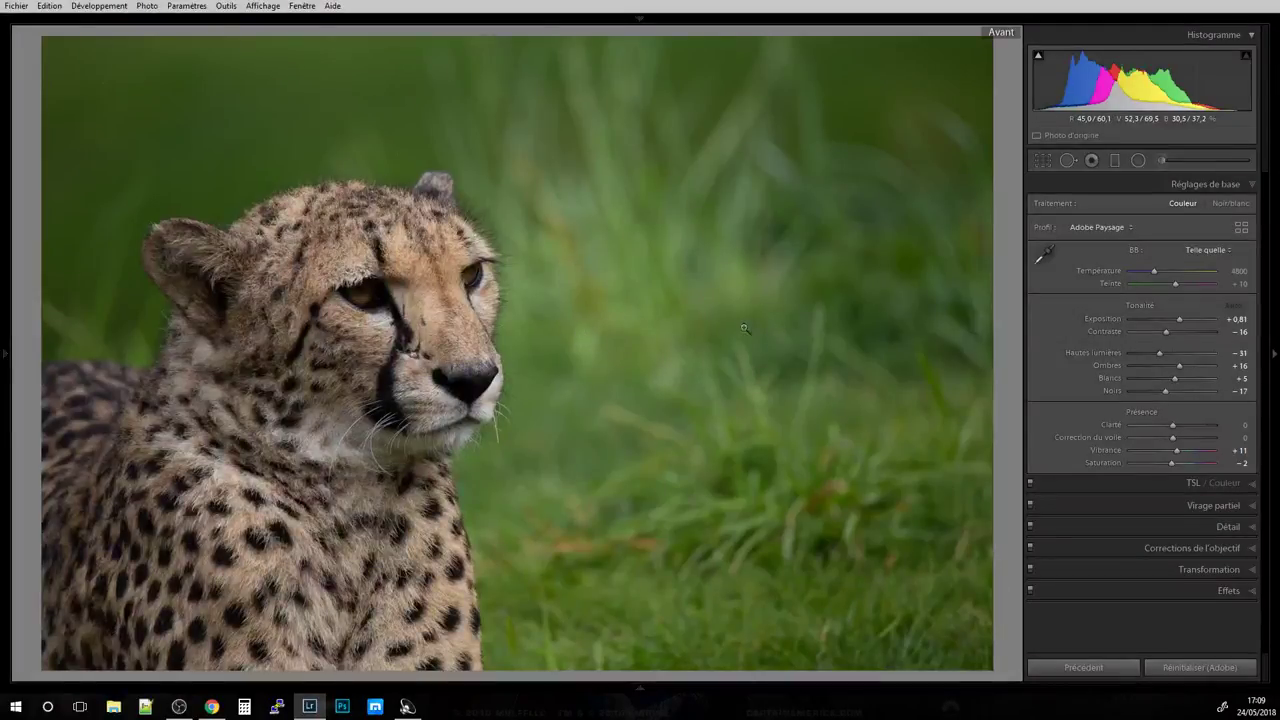
pyautogui.press('\\')
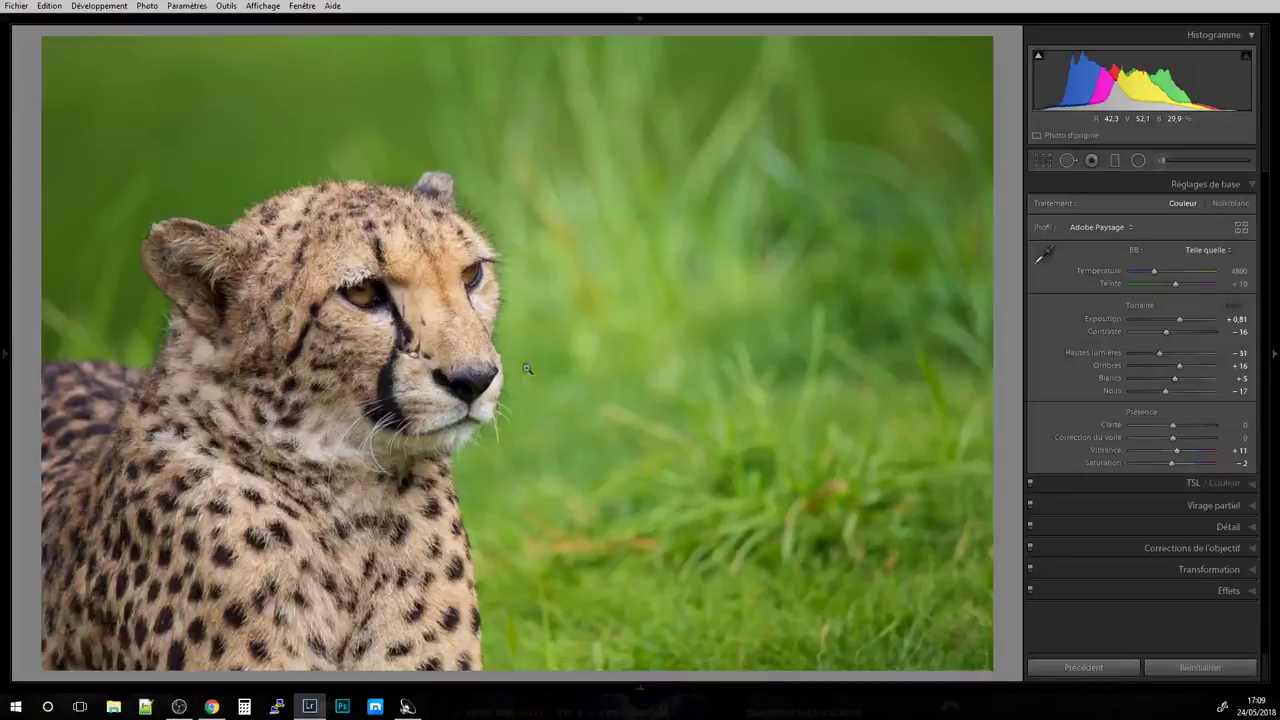
pyautogui.hotkey('ctrl', 'shift', 'r')
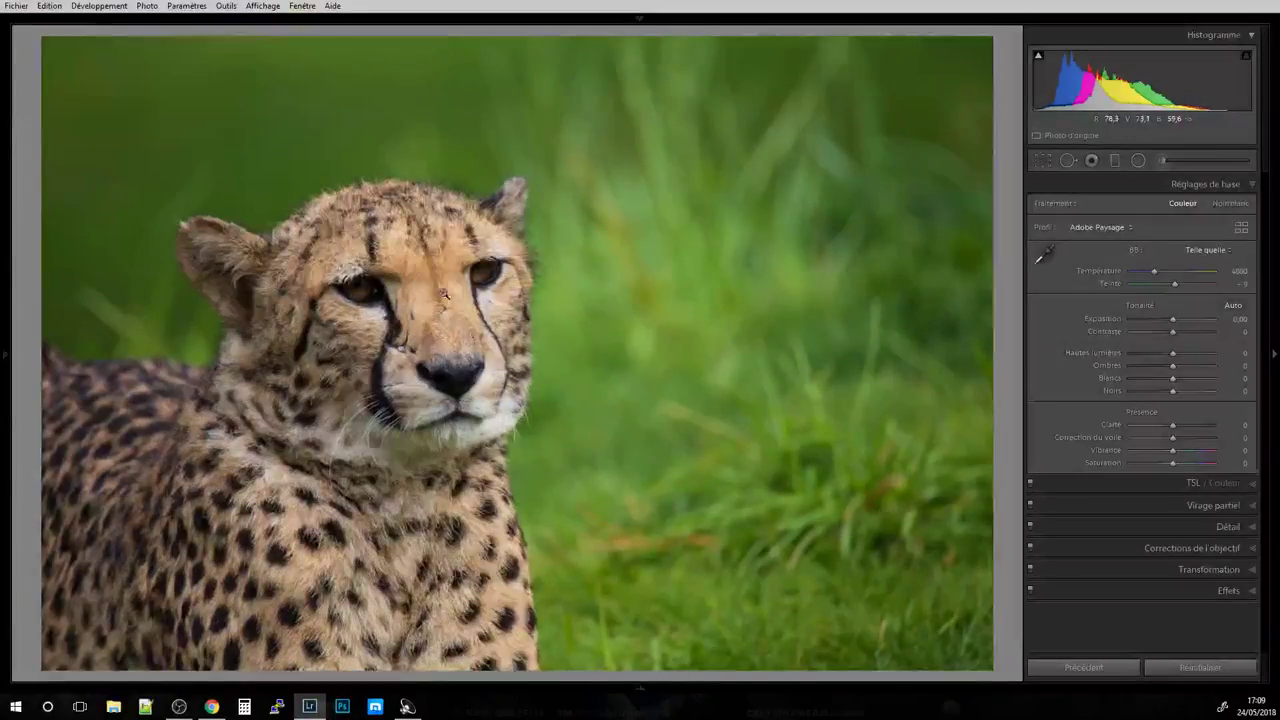
# Inspect the cheetah's eyes and whiskers in IMG_9846.CR2 at full magnification.
pyautogui.click(445, 293)
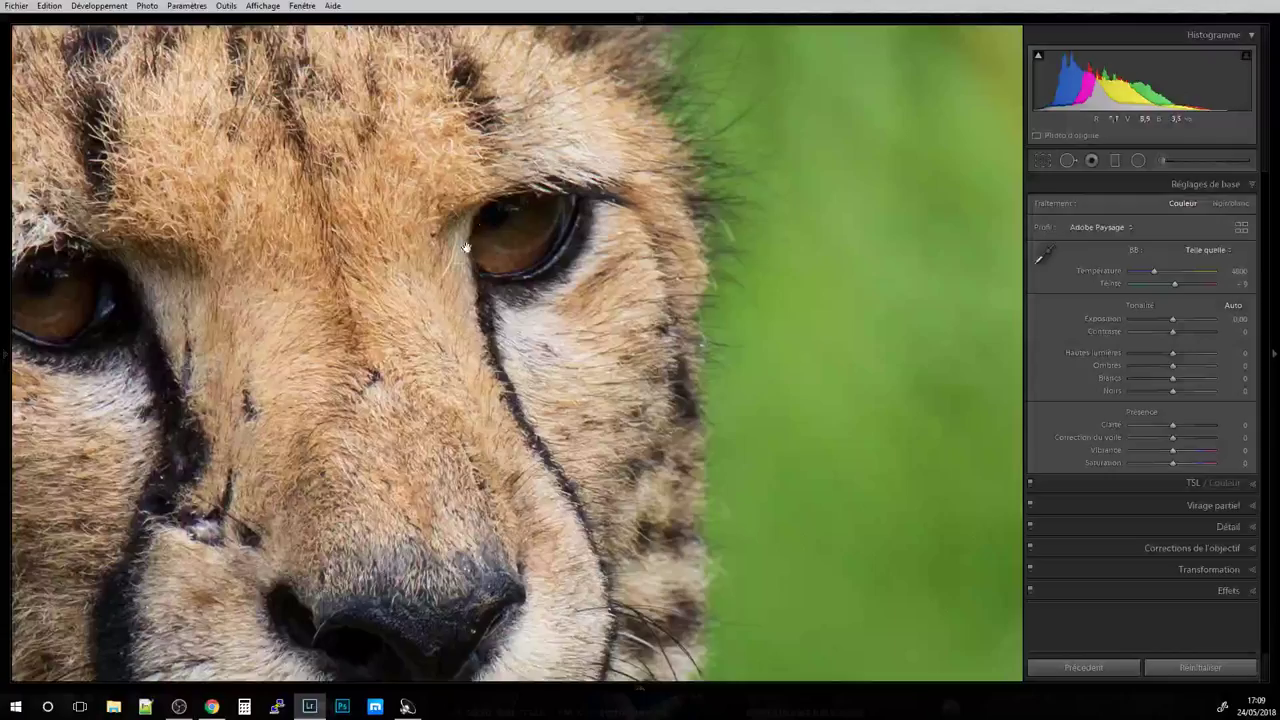
pyautogui.click(465, 247)
pyautogui.click(366, 429)
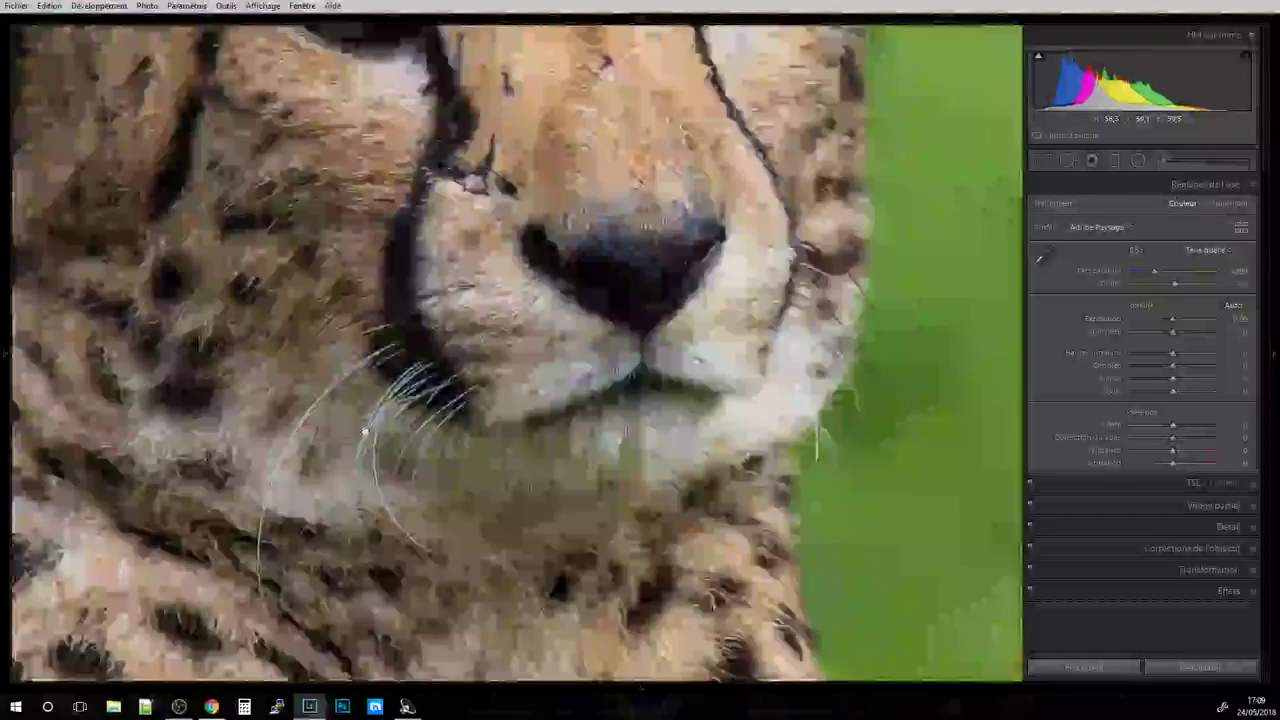
pyautogui.click(366, 429)
# Return to the photo grid and browse the whole series to its end and back to the first shots.
pyautogui.press('g')
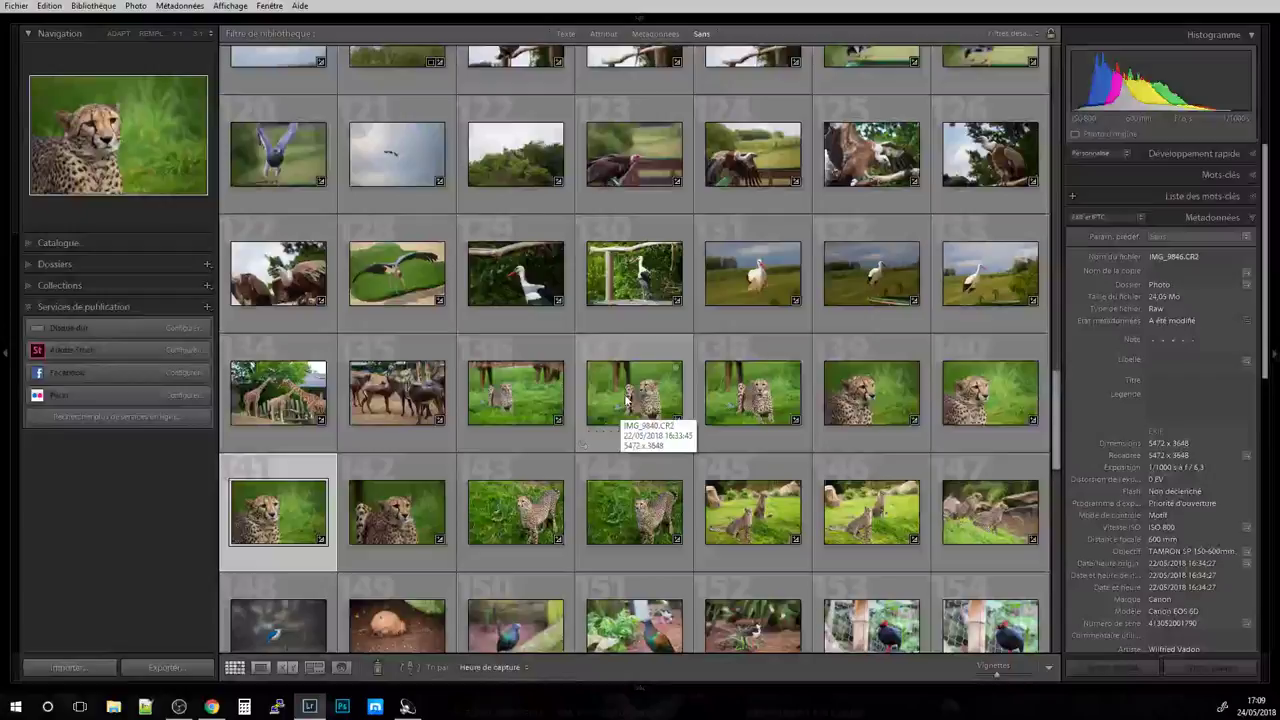
pyautogui.scroll(-5, 630, 390)
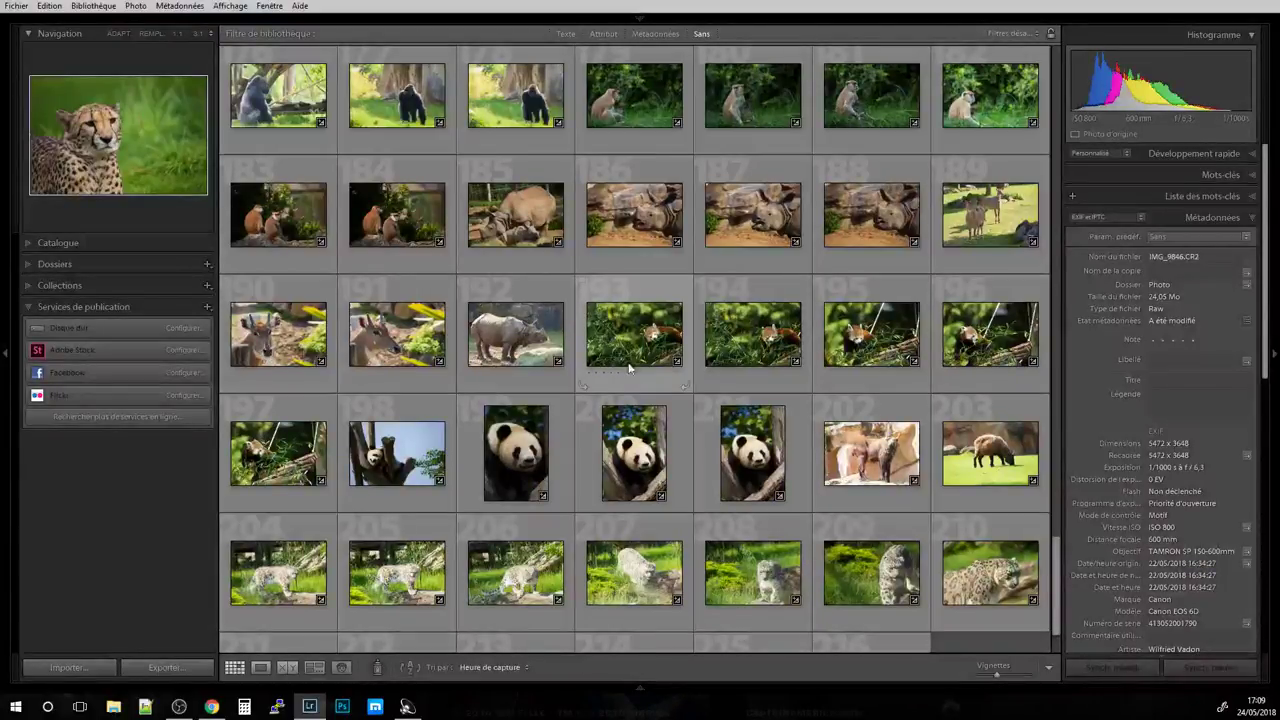
pyautogui.scroll(-1, 616, 275)
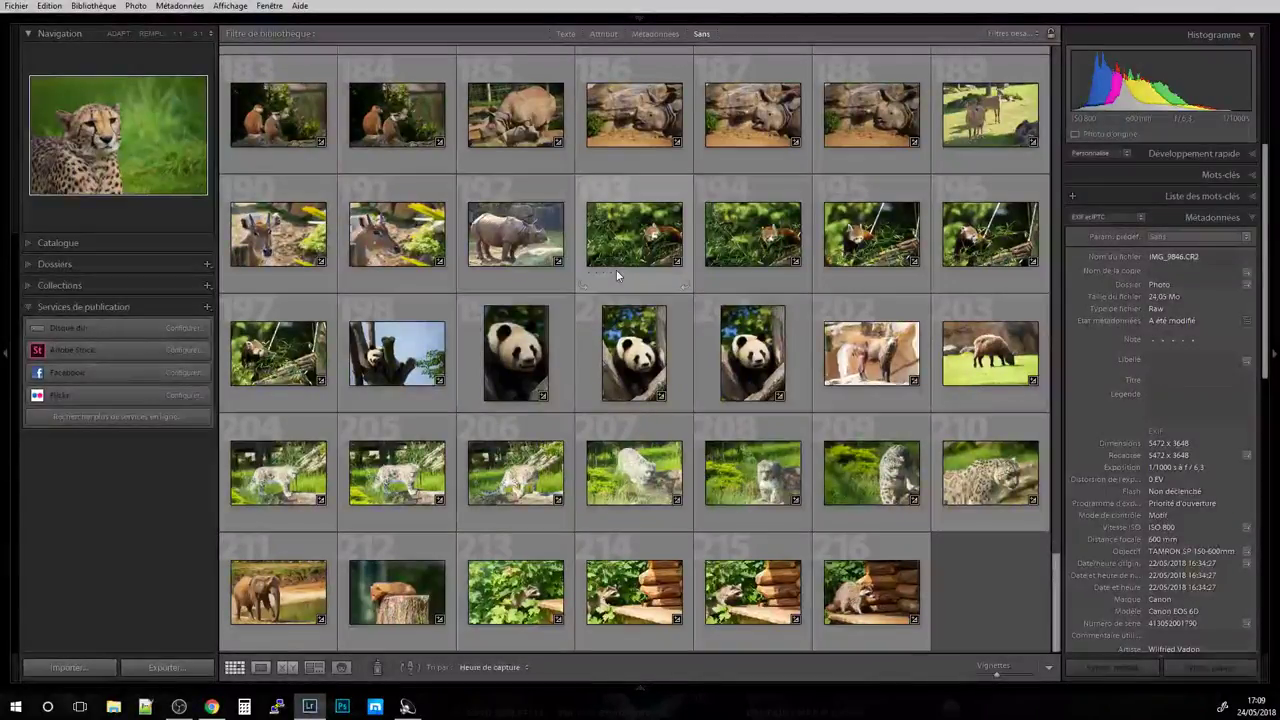
pyautogui.scroll(-10, 606, 294)
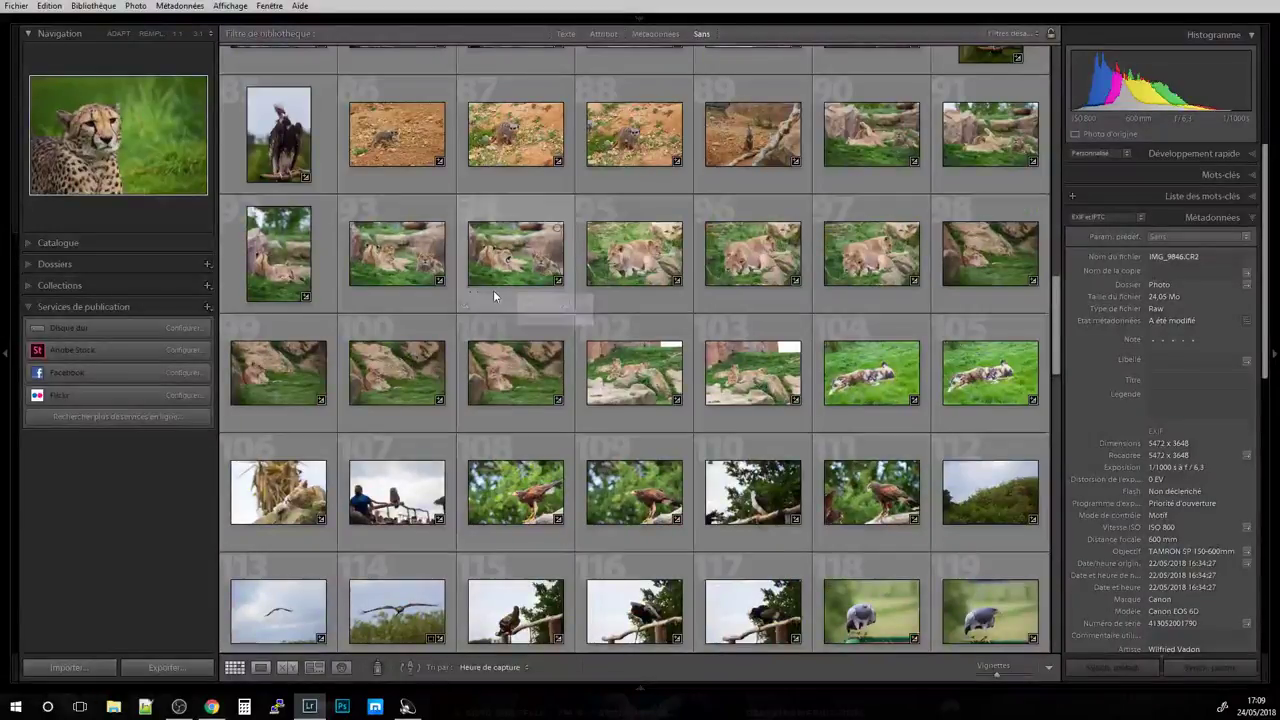
pyautogui.scroll(-10, 493, 290)
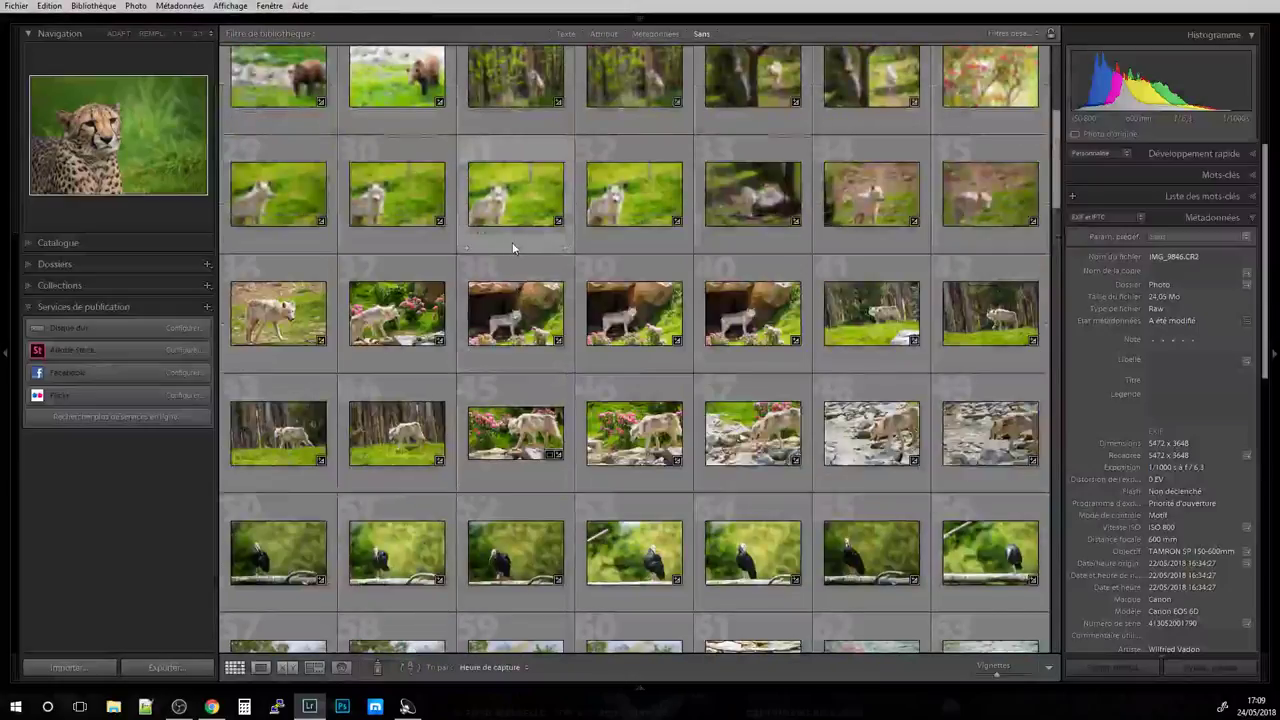
pyautogui.scroll(-5, 512, 242)
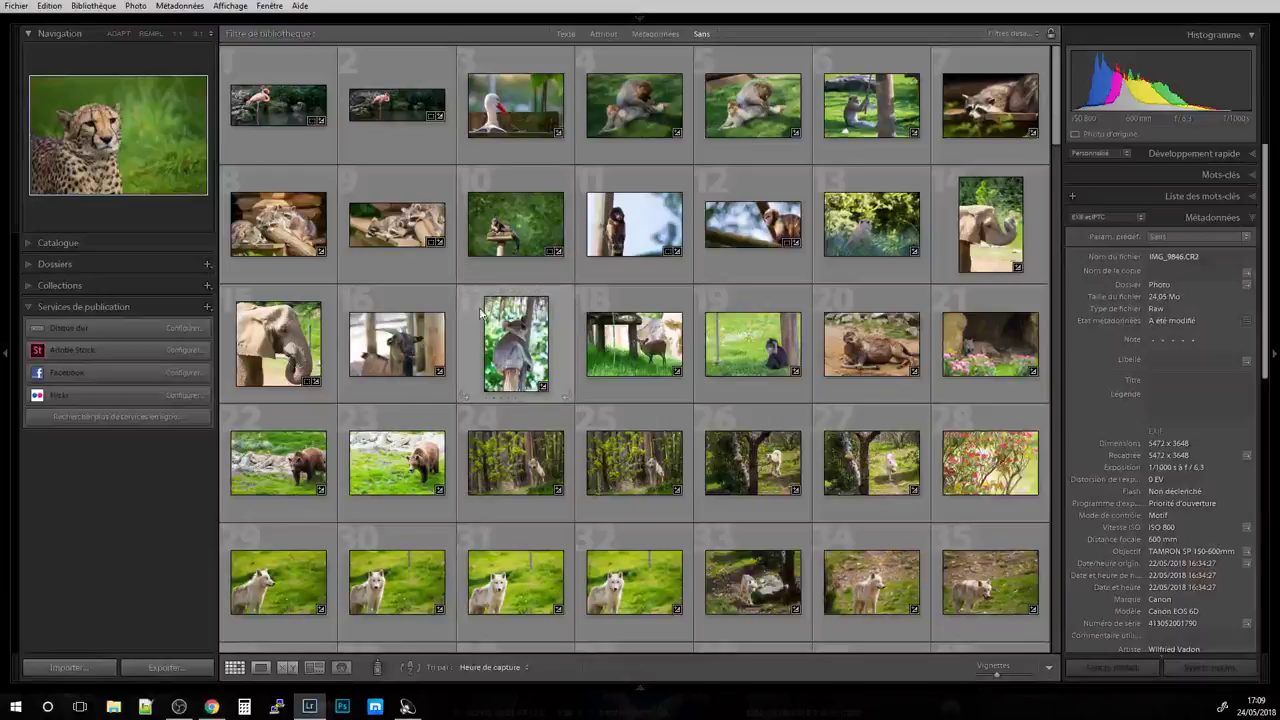
# Open the goat photo, IMG_9410.CR2, and inspect its muzzle and teeth at full magnification.
pyautogui.click(397, 365)
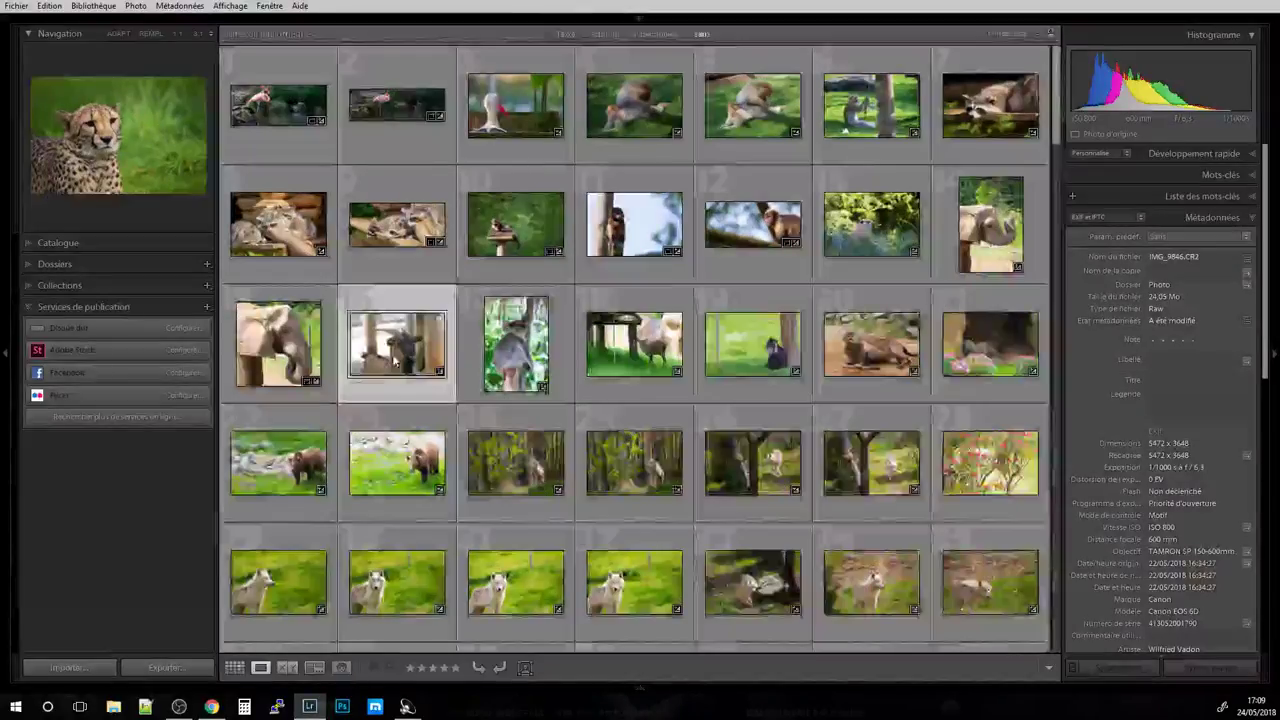
pyautogui.doubleClick(397, 365)
pyautogui.click(766, 449)
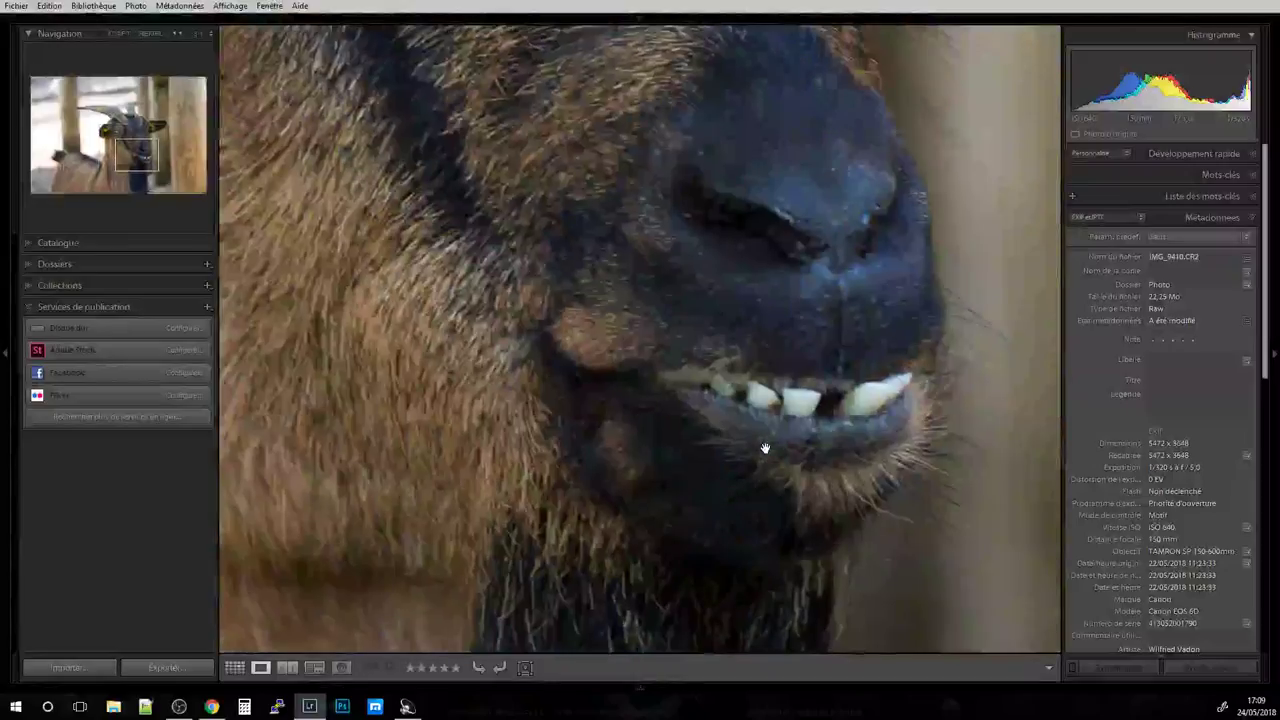
pyautogui.click(765, 448)
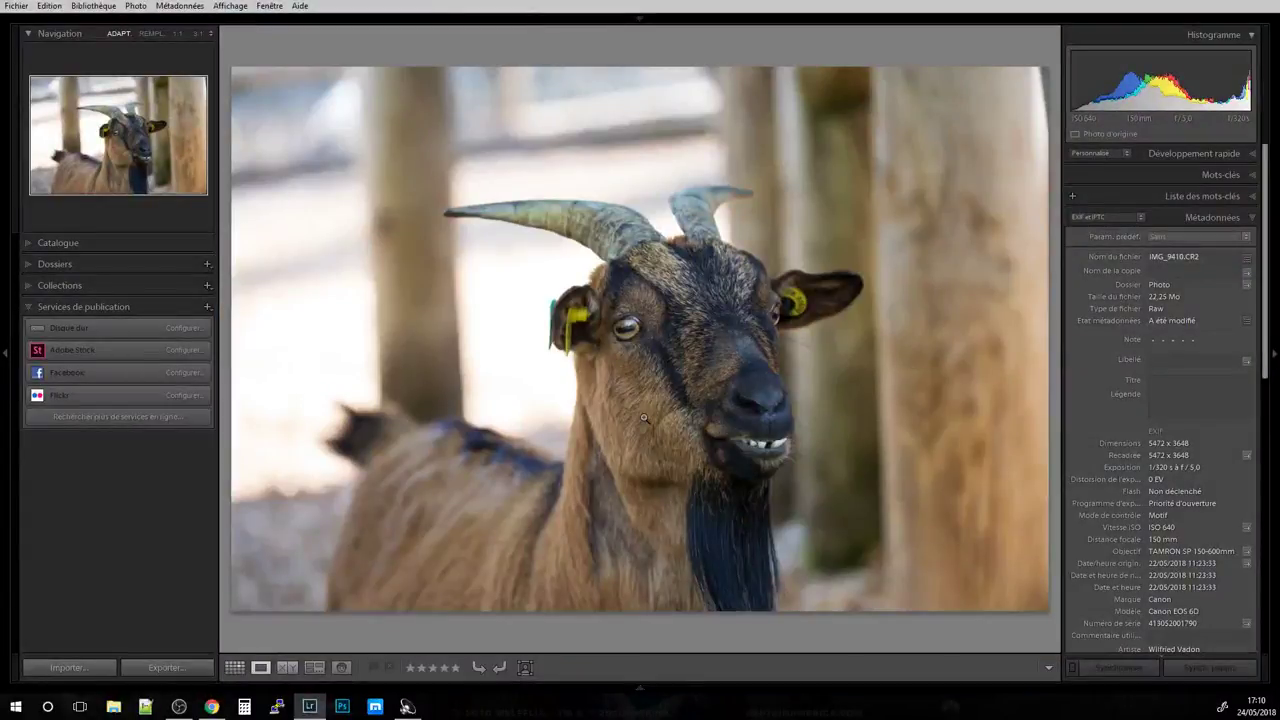
# Go back to the grid, open the photos of the monkey with its baby and advance to IMG_9987.CR2.
pyautogui.press('g')
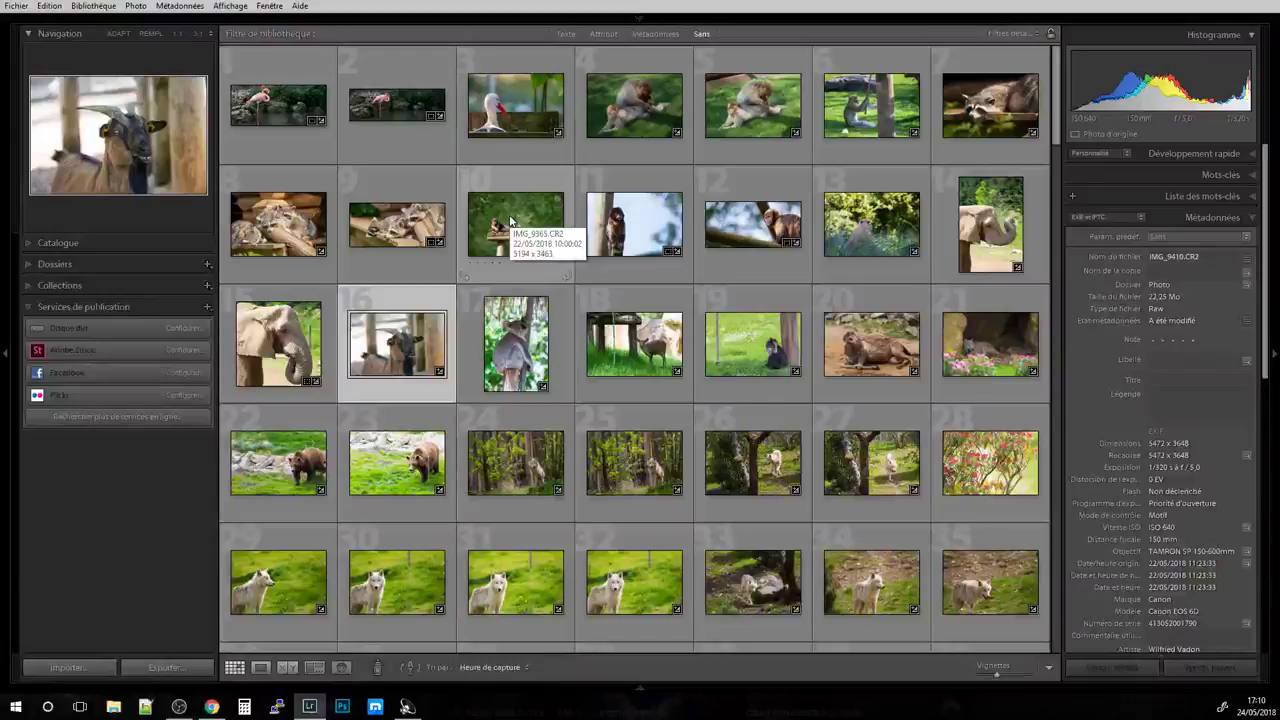
pyautogui.scroll(-10, 672, 365)
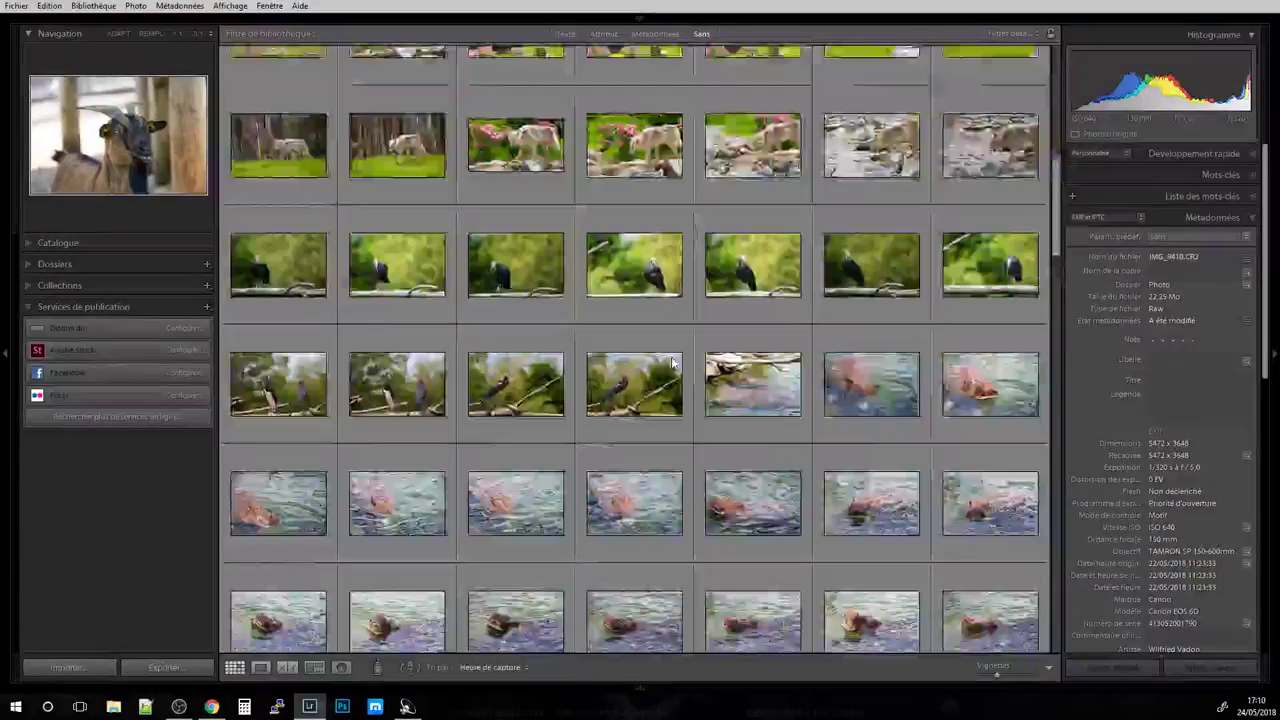
pyautogui.scroll(-5, 672, 364)
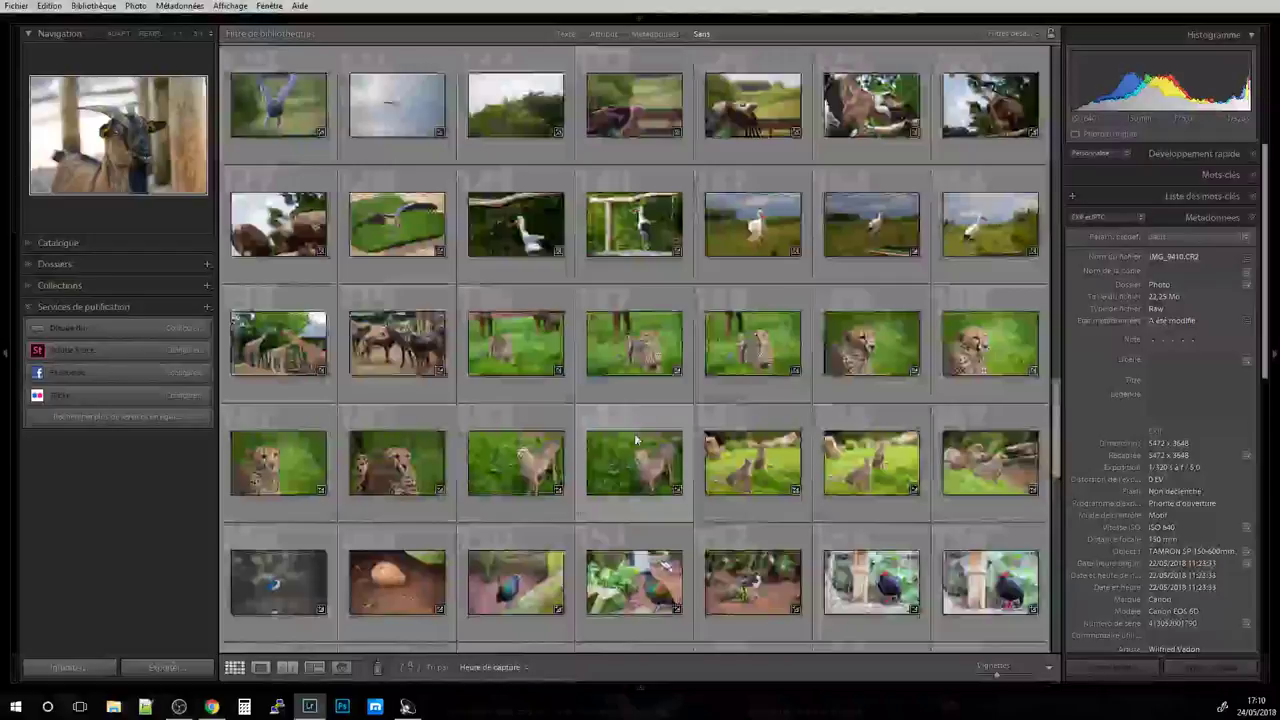
pyautogui.scroll(-5, 635, 440)
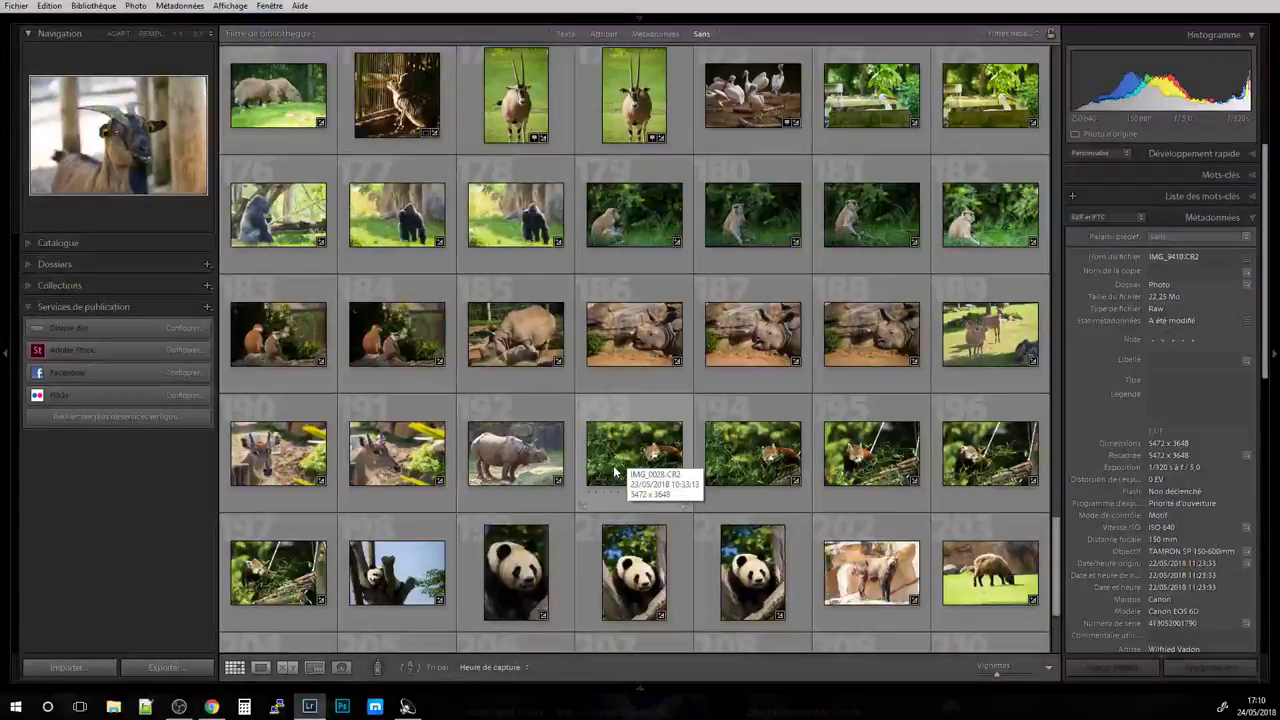
pyautogui.doubleClick(624, 207)
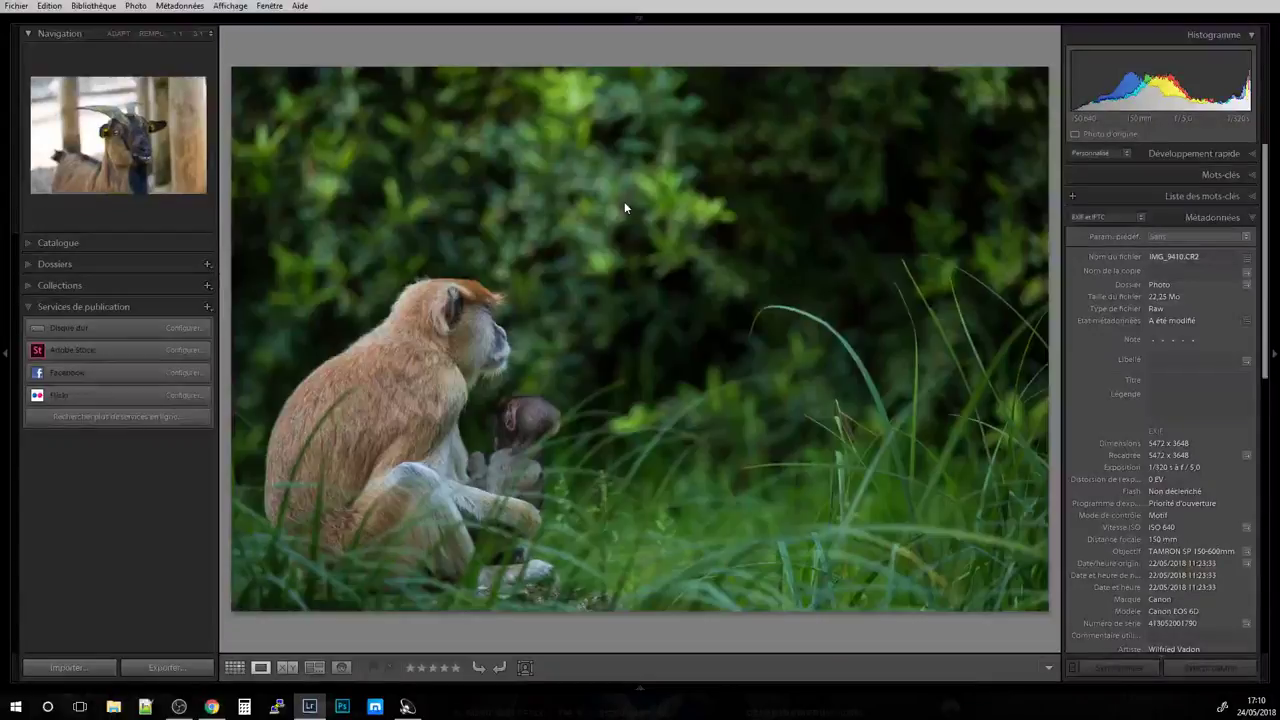
pyautogui.press('Right')
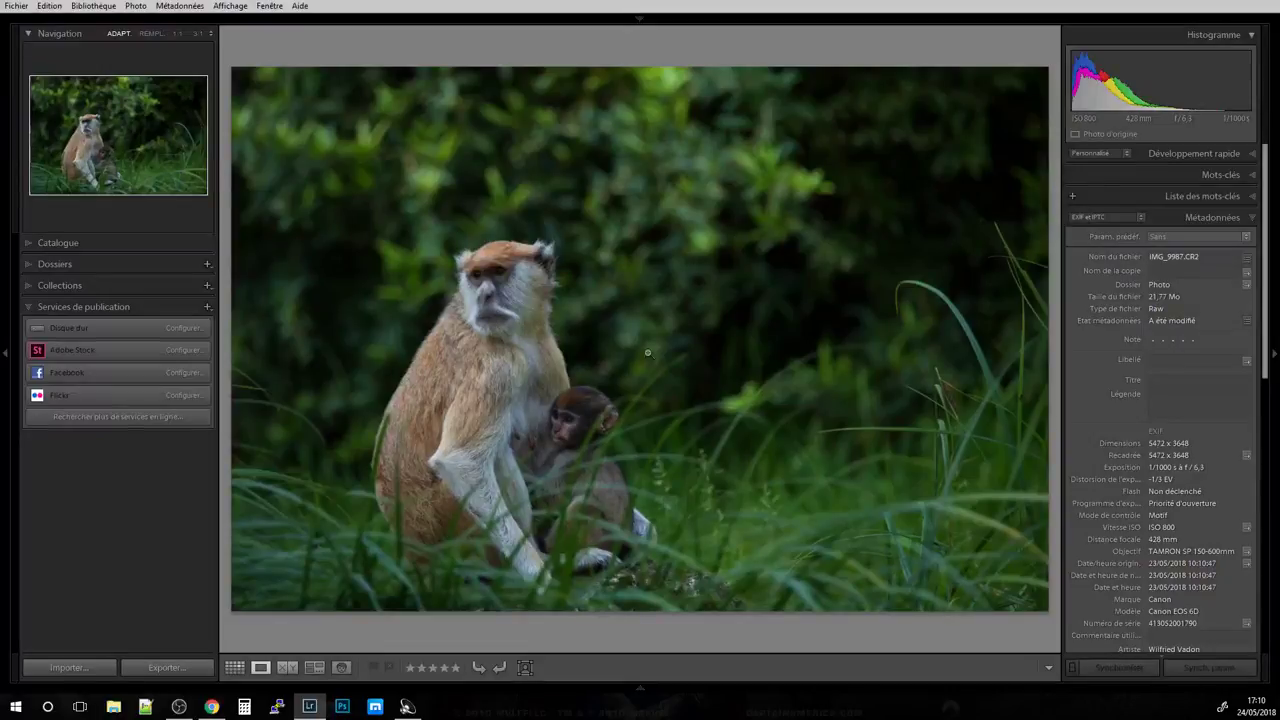
# Crop IMG_9987.CR2 to an upright frame around the monkey and its baby, using a custom aspect ratio.
pyautogui.press('d')
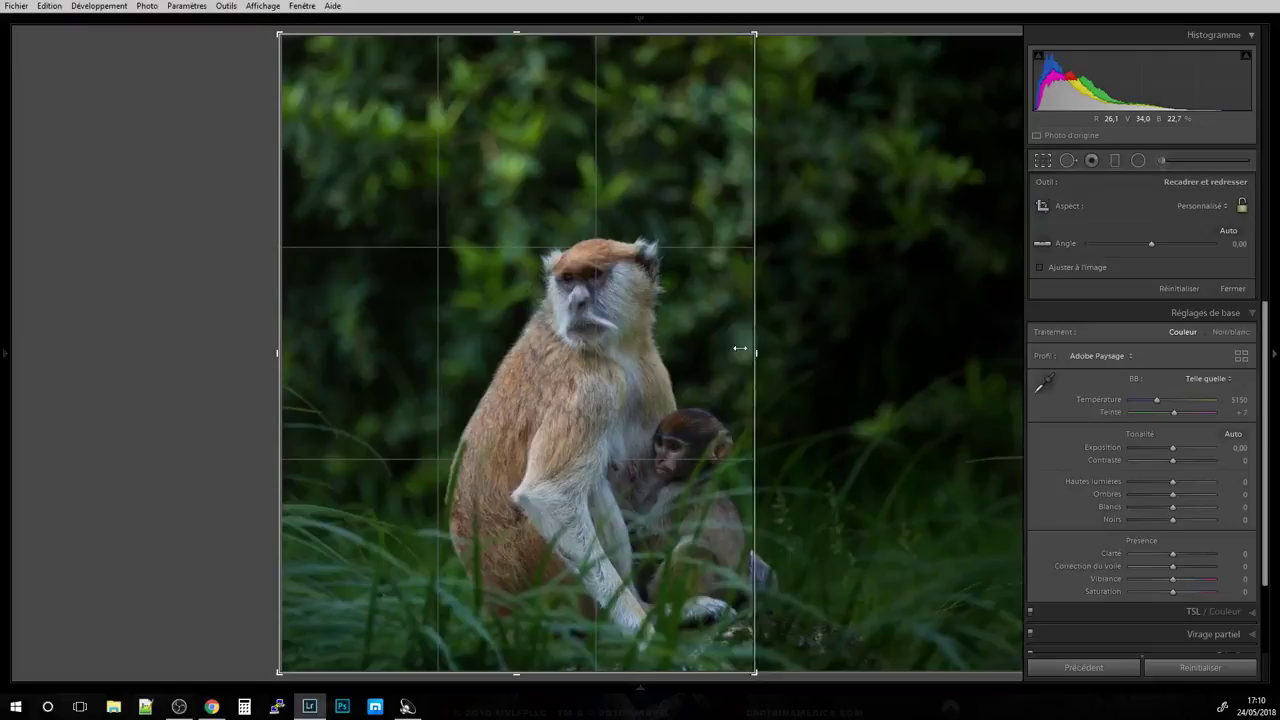
pyautogui.moveTo(740, 348); pyautogui.dragTo(813, 350)
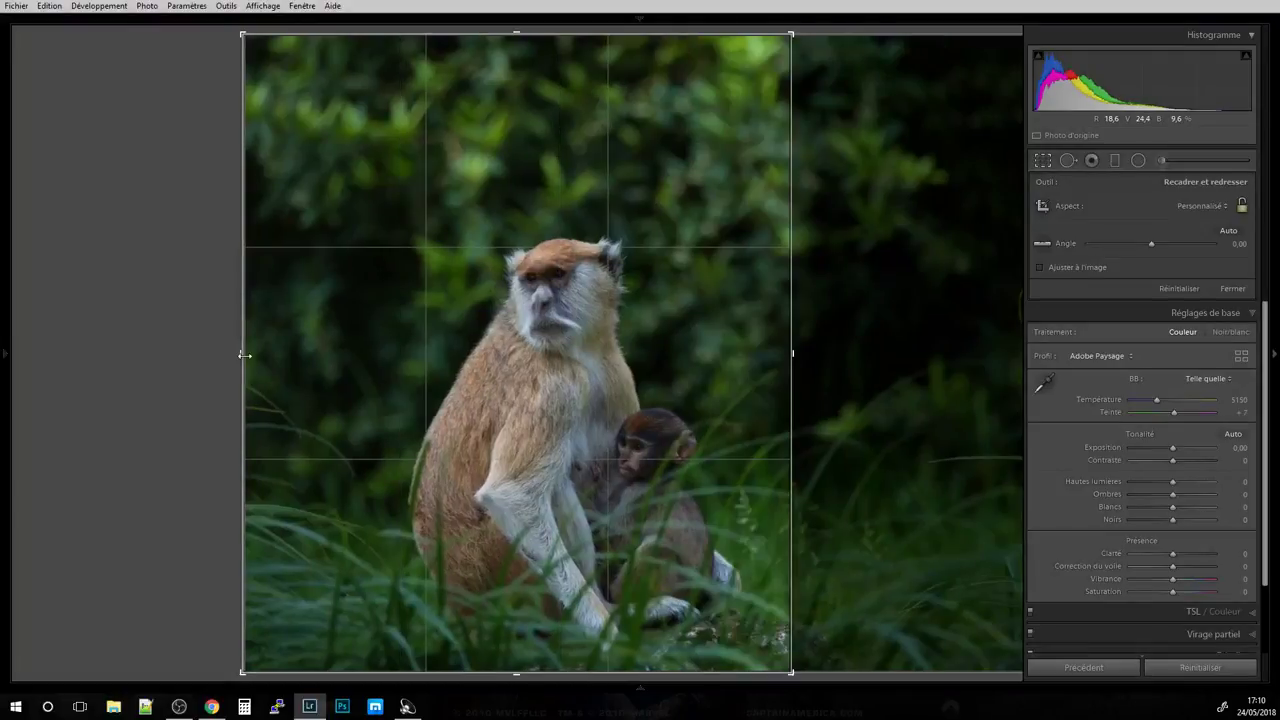
pyautogui.press('Return')
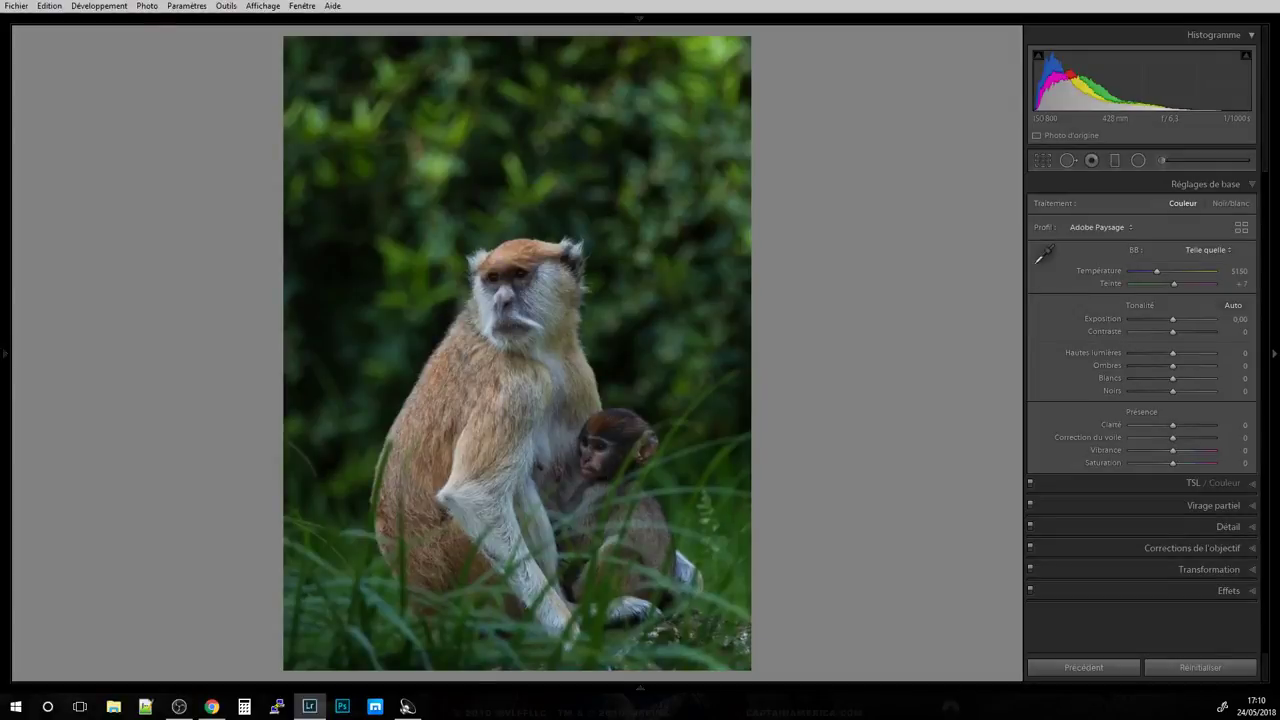
# Return to Lightroom and recheck the monkey photo's crop frame without altering it.
pyautogui.hotkey('alt', 'Tab')
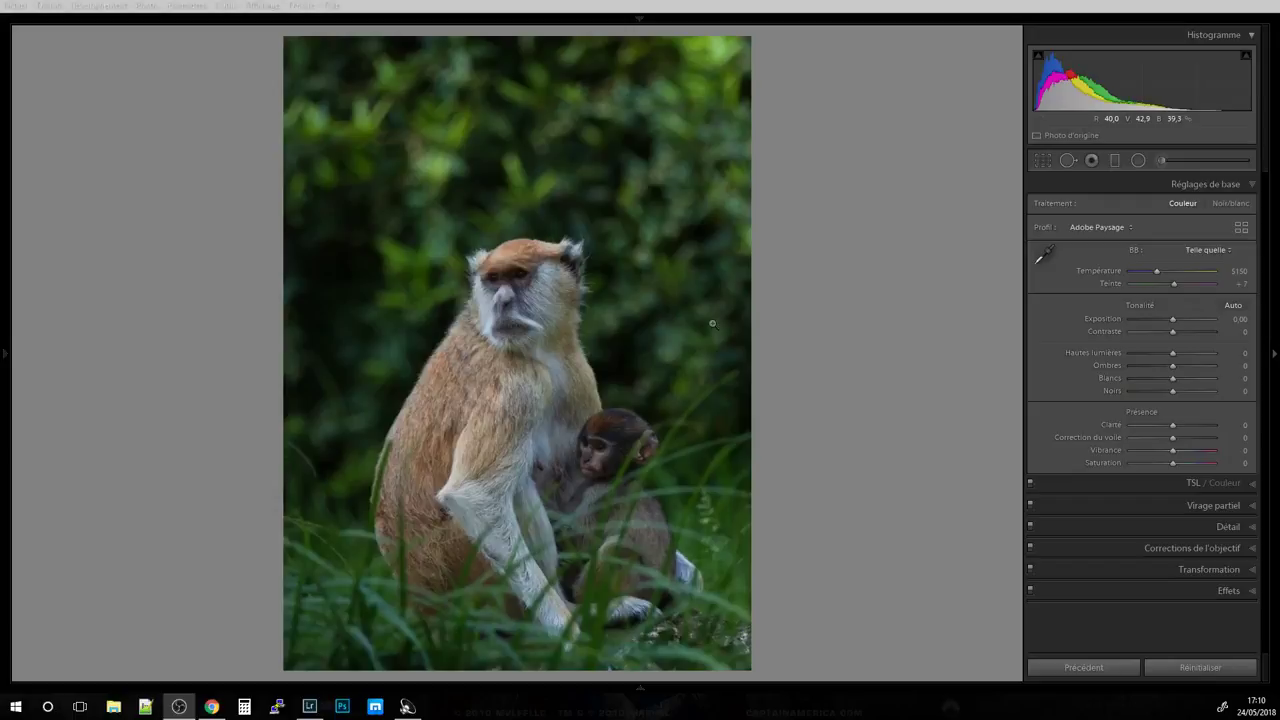
pyautogui.click(816, 294)
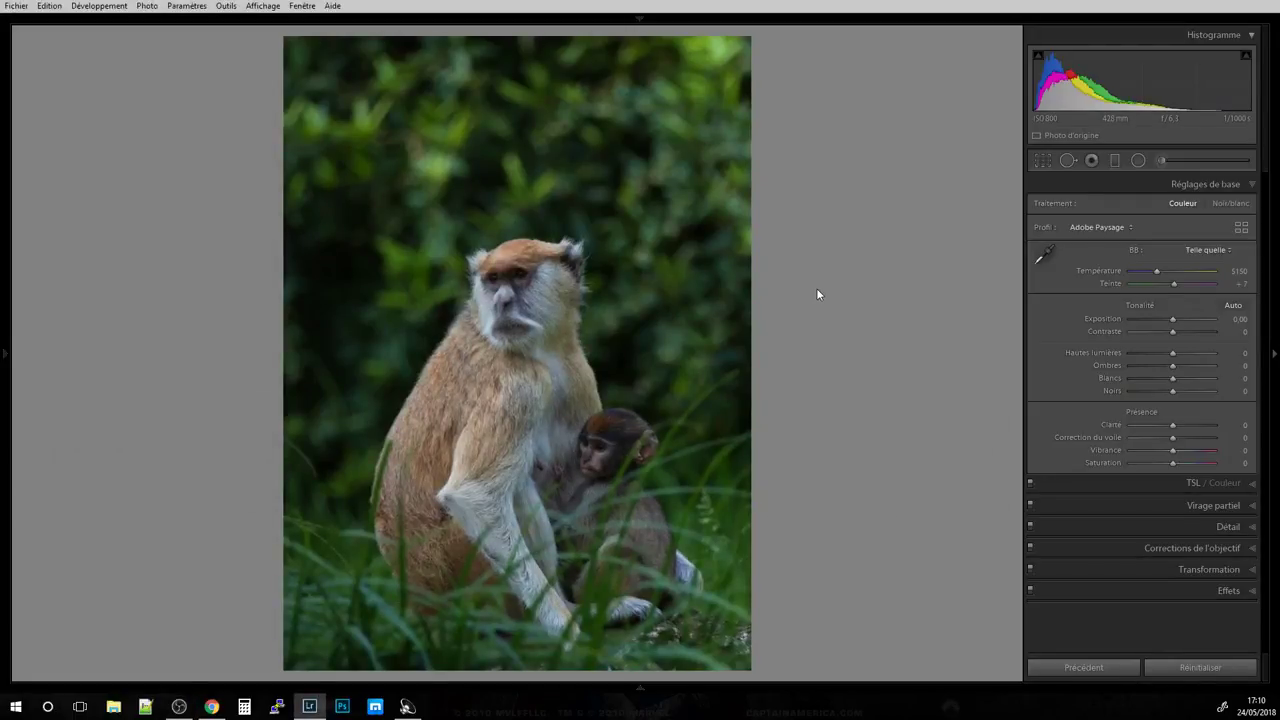
pyautogui.press('r')
pyautogui.press('Return')
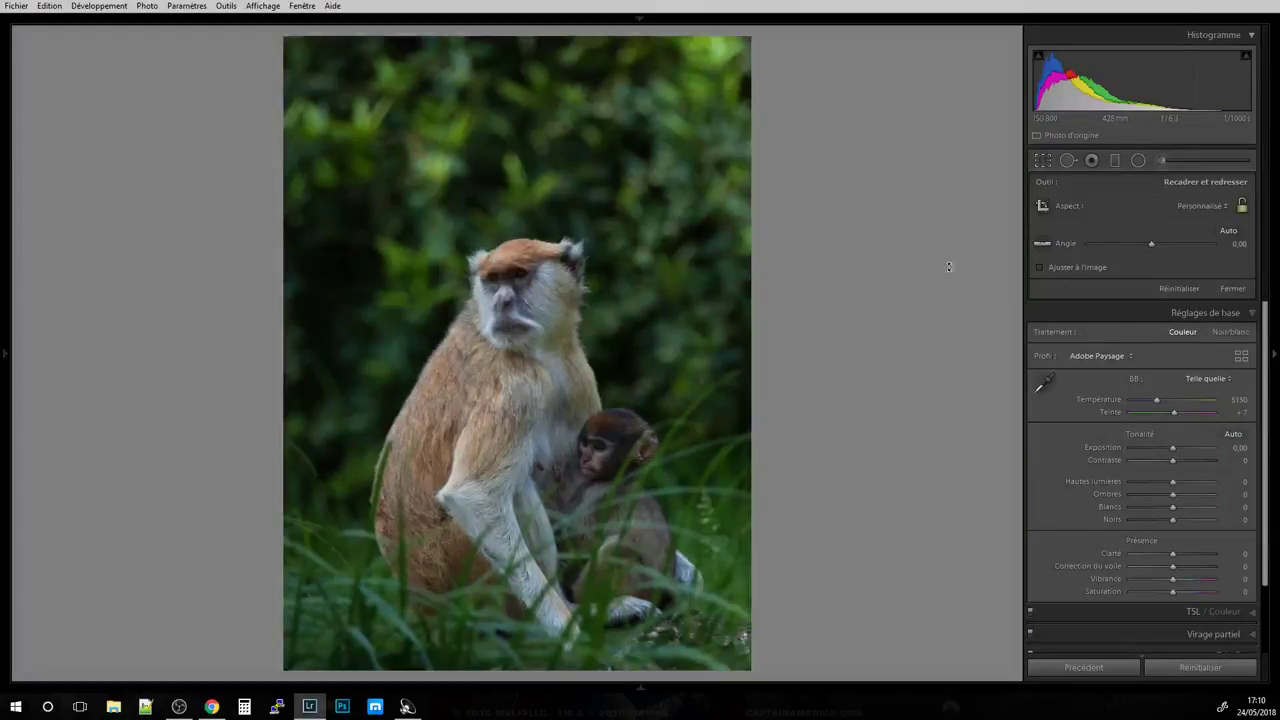
# View the monkey photo's edit history and review its crop against the full frame with the side panels hidden.
pyautogui.press('F7')
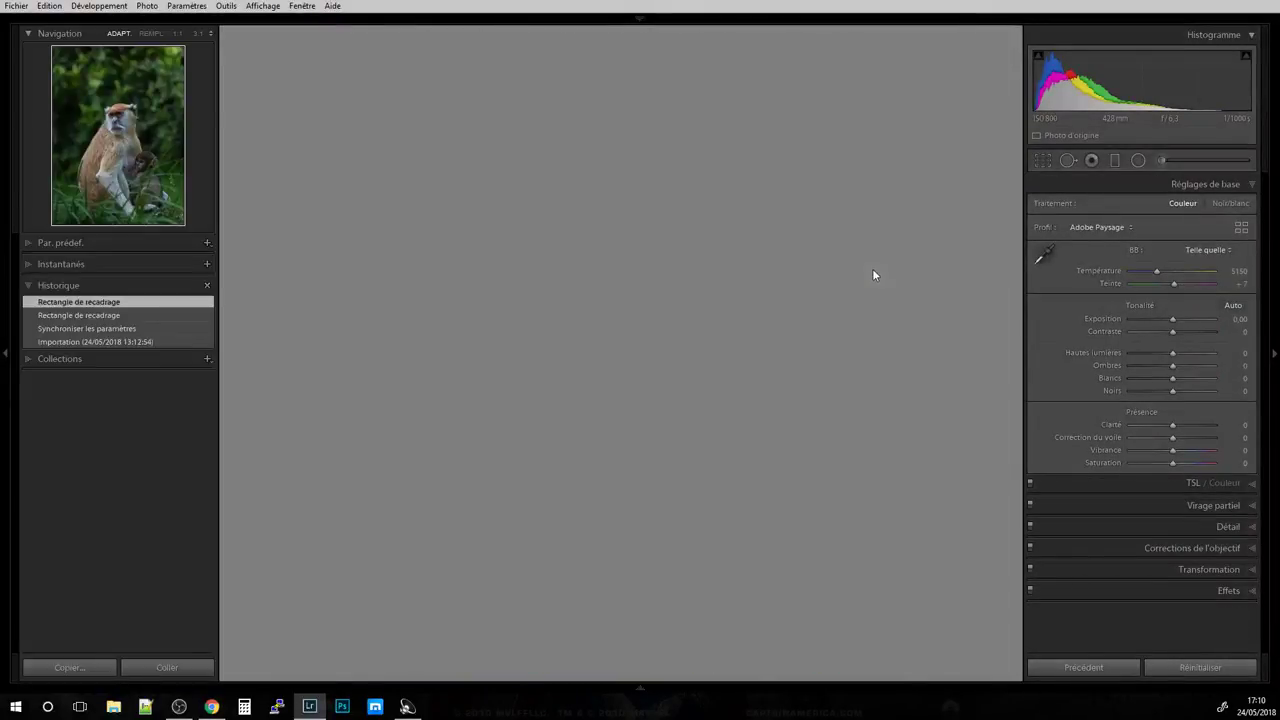
pyautogui.press('Tab')
pyautogui.press('r')
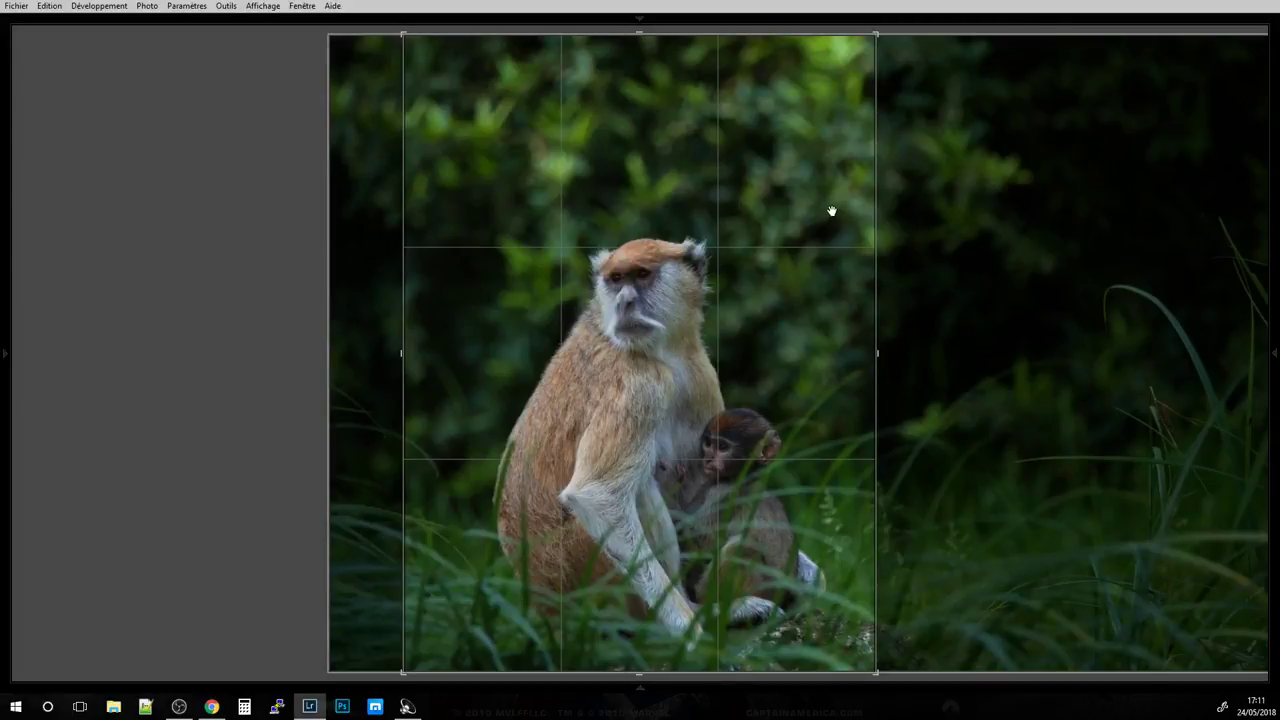
pyautogui.press('Return')
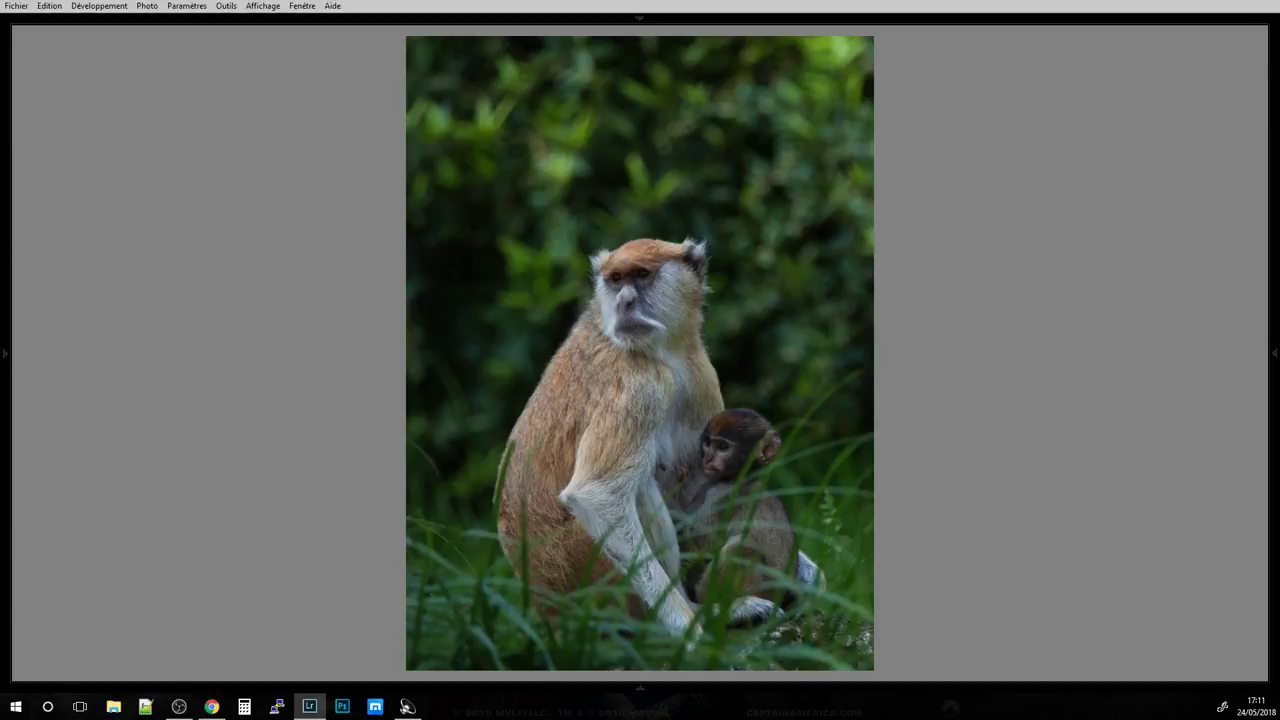
# Switch to the Chrome browser.
pyautogui.hotkey('alt', 'Tab')
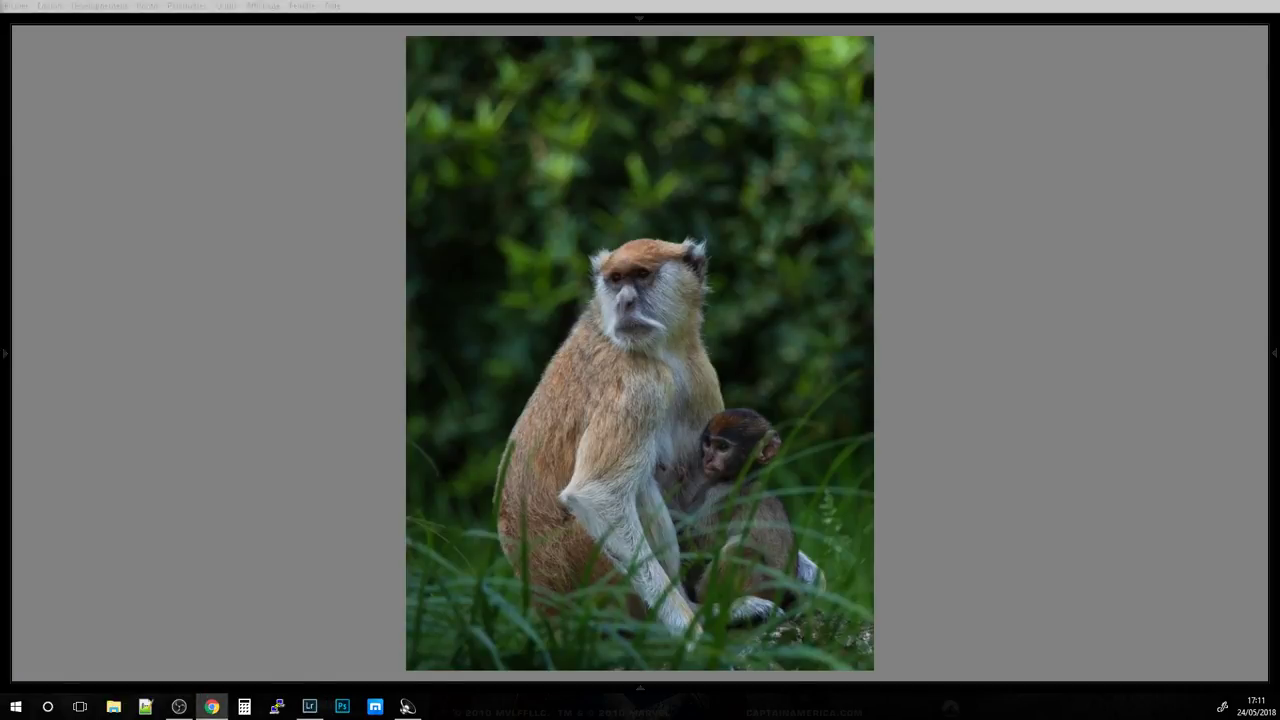